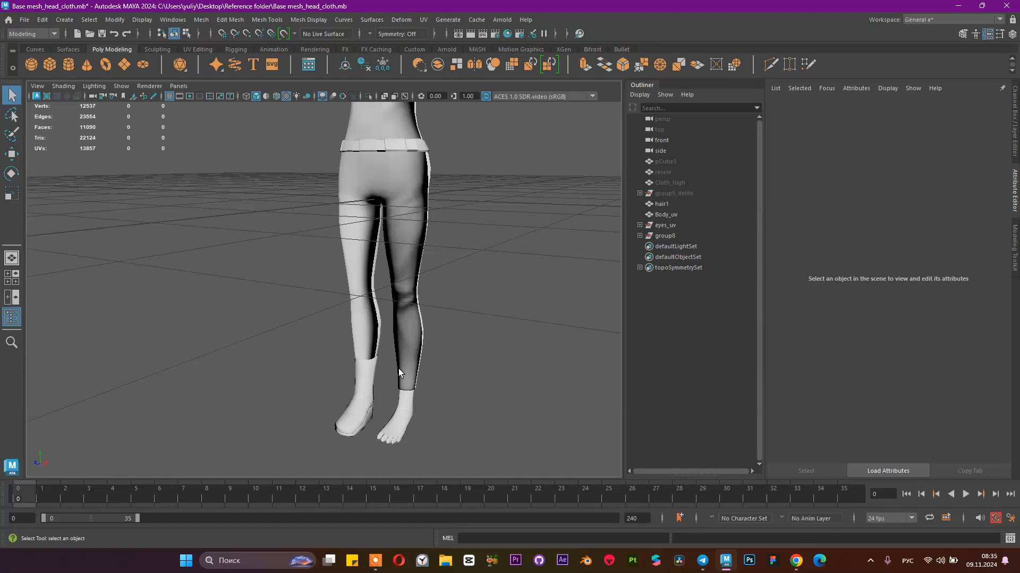
Step: Examine the character model from the boots up to the face and hair
{"action": "left_click", "coordinate": [362, 398]}
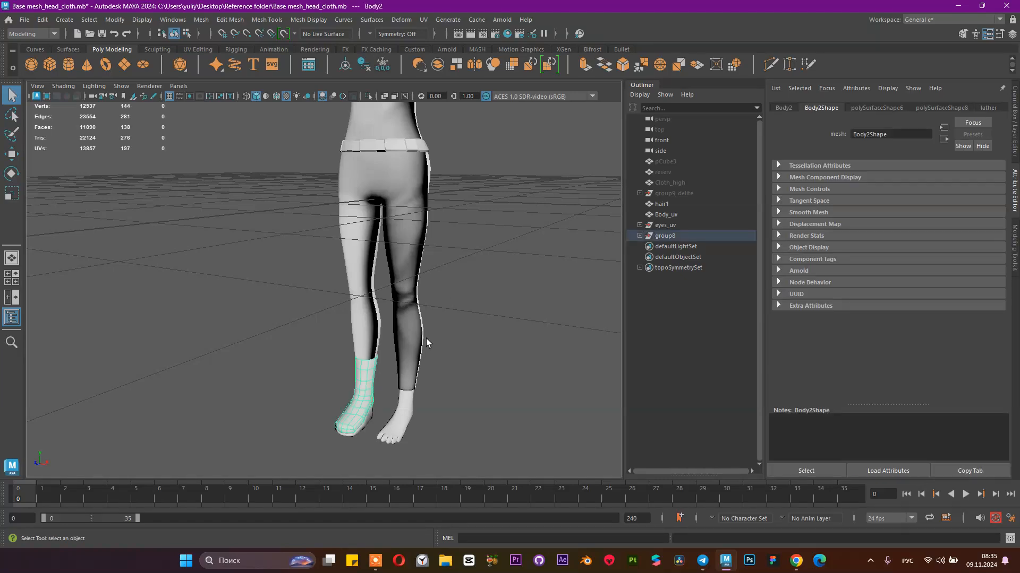
{"action": "middle_click_drag", "start_coordinate": [419, 291], "coordinate": [416, 401], "text": "alt"}
{"action": "right_click_drag", "start_coordinate": [296, 286], "coordinate": [271, 327], "text": "alt"}
{"action": "middle_click_drag", "start_coordinate": [375, 253], "coordinate": [362, 301], "text": "alt"}
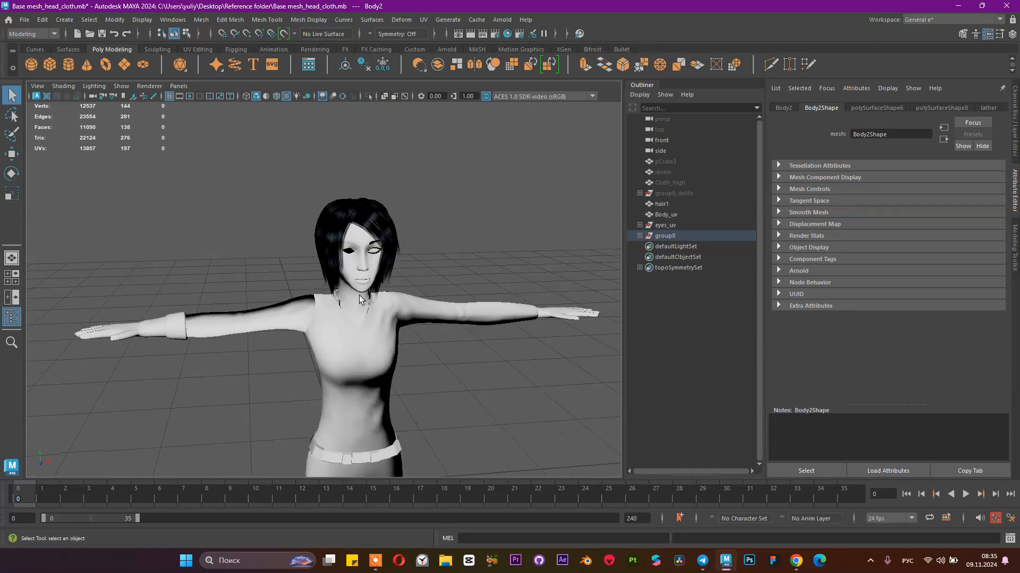
{"action": "scroll", "coordinate": [361, 245], "scroll_direction": "up", "scroll_amount": 5}
{"action": "scroll", "coordinate": [371, 241], "scroll_direction": "down", "scroll_amount": 6}
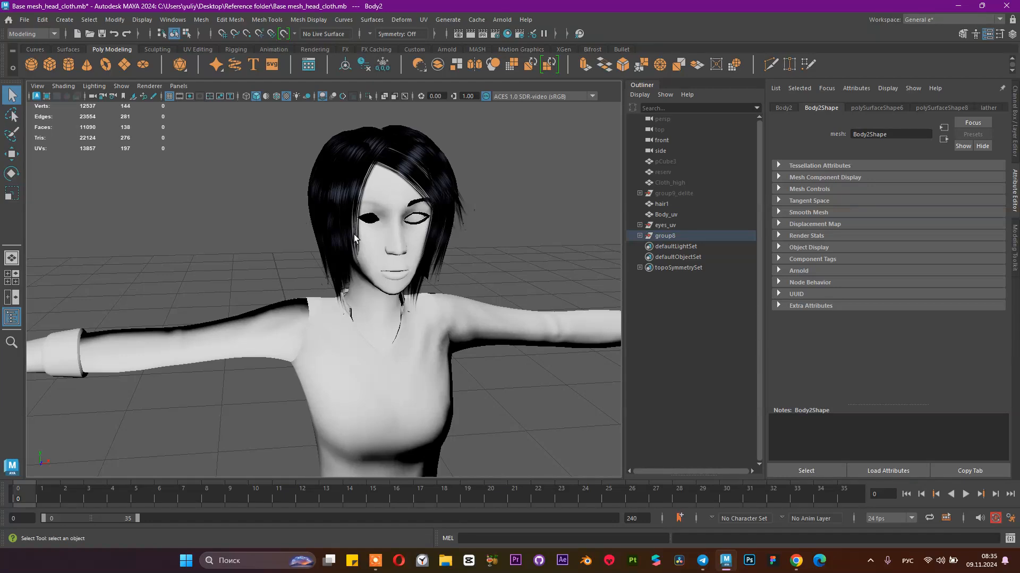
{"action": "left_click_drag", "start_coordinate": [418, 216], "coordinate": [388, 208], "text": "alt"}
{"action": "middle_click_drag", "start_coordinate": [333, 195], "coordinate": [417, 297], "text": "alt"}
{"action": "right_click_drag", "start_coordinate": [351, 284], "coordinate": [445, 336], "text": "alt"}
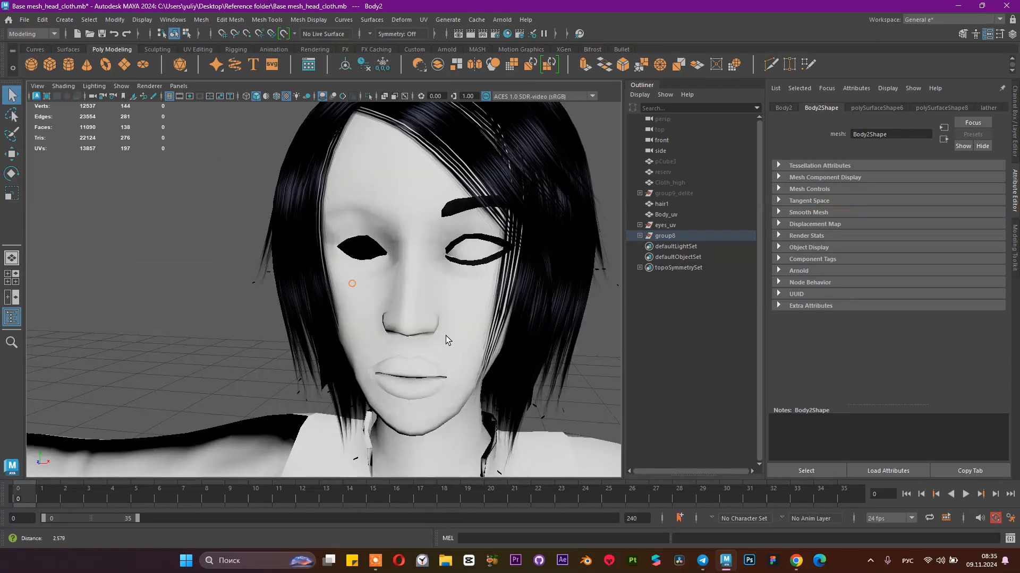
Step: Launch Adobe Substance 3D Painter in the background and clear the selection in Maya
{"action": "left_click", "coordinate": [633, 564]}
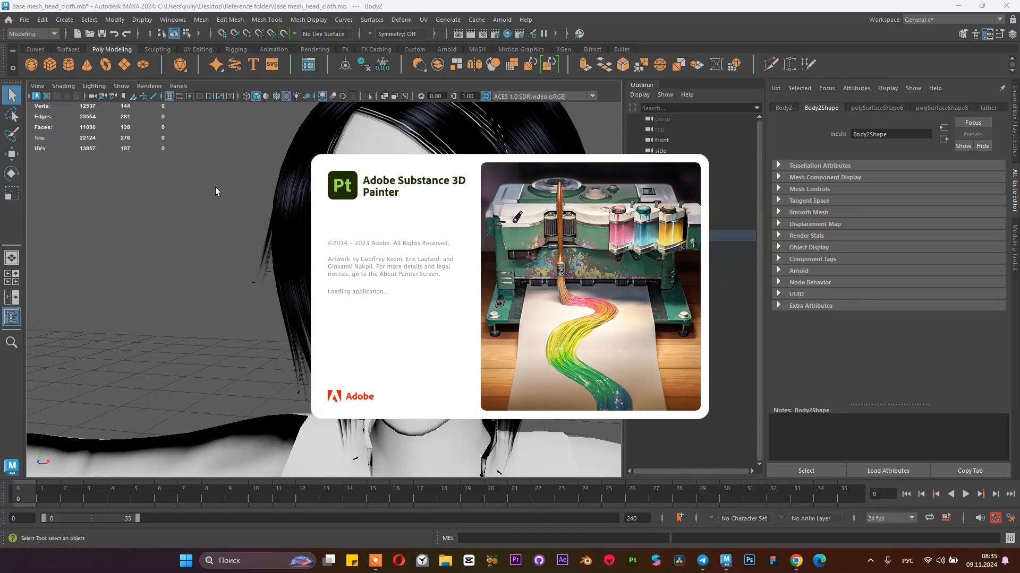
{"action": "scroll", "coordinate": [212, 218], "scroll_direction": "down", "scroll_amount": 6}
{"action": "left_click", "coordinate": [204, 252]}
{"action": "left_click_drag", "start_coordinate": [200, 266], "coordinate": [254, 254], "text": "alt"}
{"action": "scroll", "coordinate": [346, 235], "scroll_direction": "up", "scroll_amount": 3}
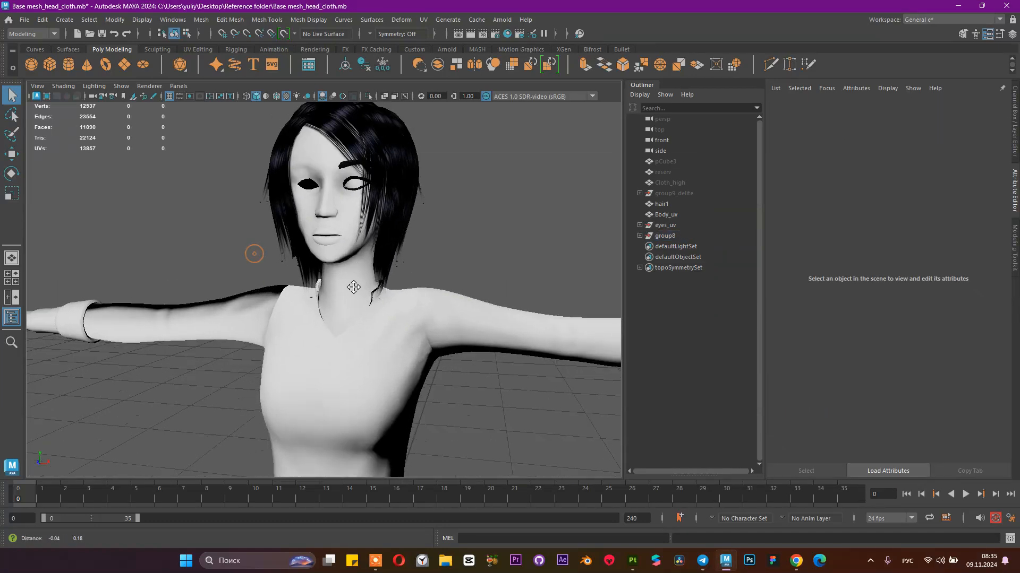
Step: Select the eyes_uv group holding the single eye and eyebrow, and activate the Move tool
{"action": "scroll", "coordinate": [346, 235], "scroll_direction": "up", "scroll_amount": 5}
{"action": "left_click", "coordinate": [376, 195]}
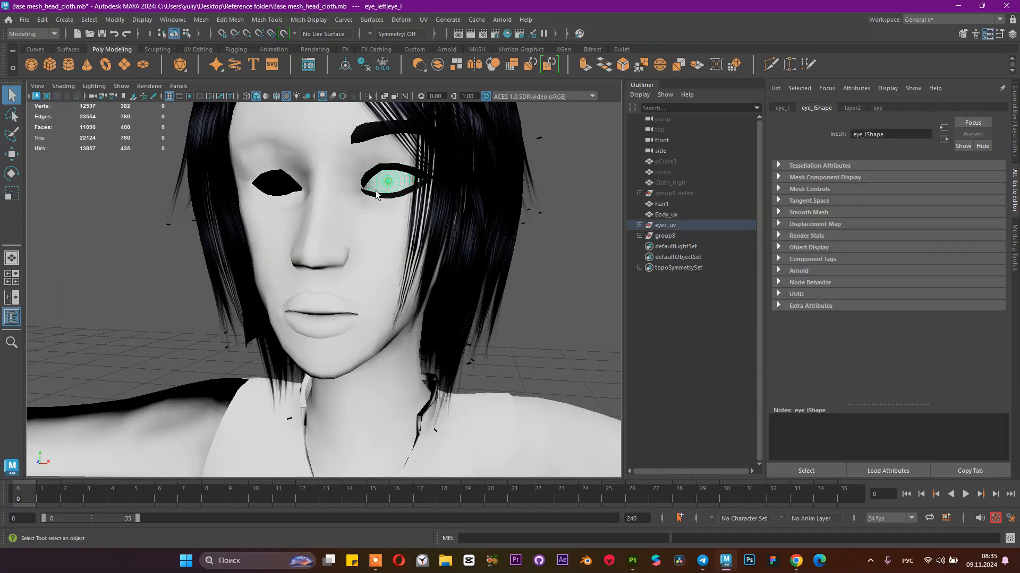
{"action": "left_click", "coordinate": [708, 224]}
{"action": "scroll", "coordinate": [481, 228], "scroll_direction": "down", "scroll_amount": 5}
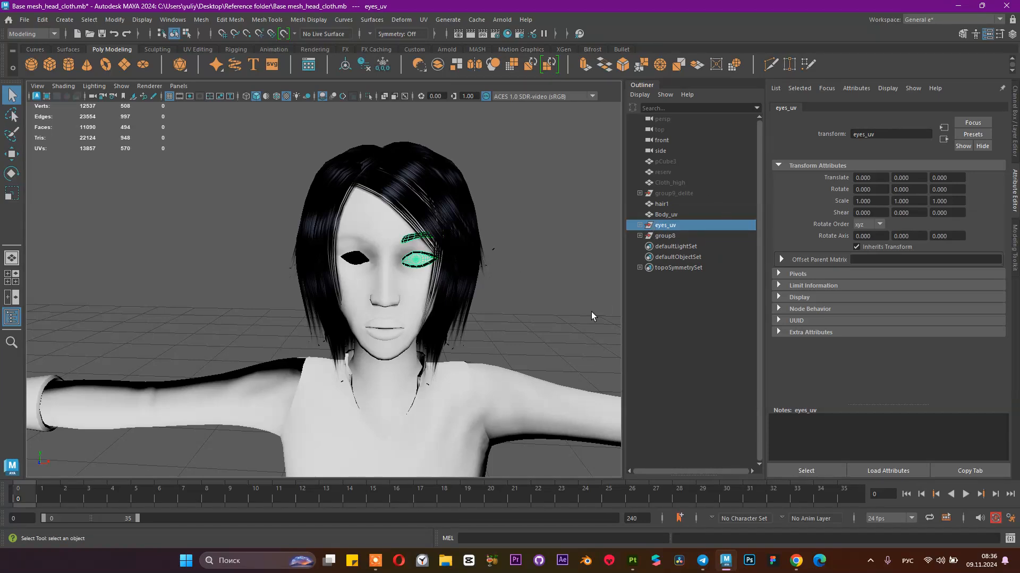
{"action": "scroll", "coordinate": [516, 304], "scroll_direction": "down", "scroll_amount": 5}
{"action": "middle_click_drag", "start_coordinate": [473, 371], "coordinate": [519, 239], "text": "alt"}
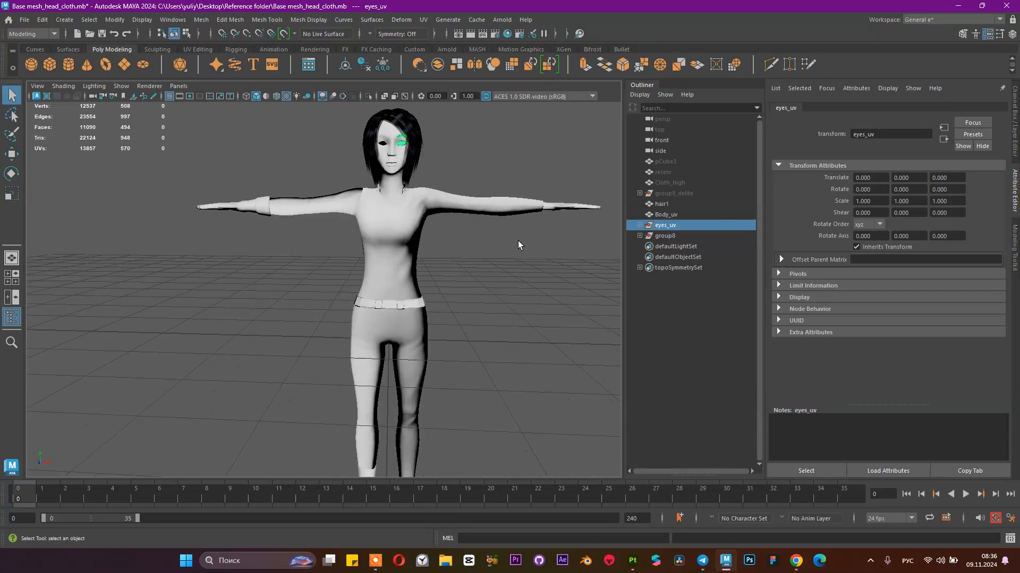
{"action": "left_click_drag", "start_coordinate": [477, 324], "coordinate": [496, 345], "text": "alt"}
{"action": "scroll", "coordinate": [494, 347], "scroll_direction": "down", "scroll_amount": 5}
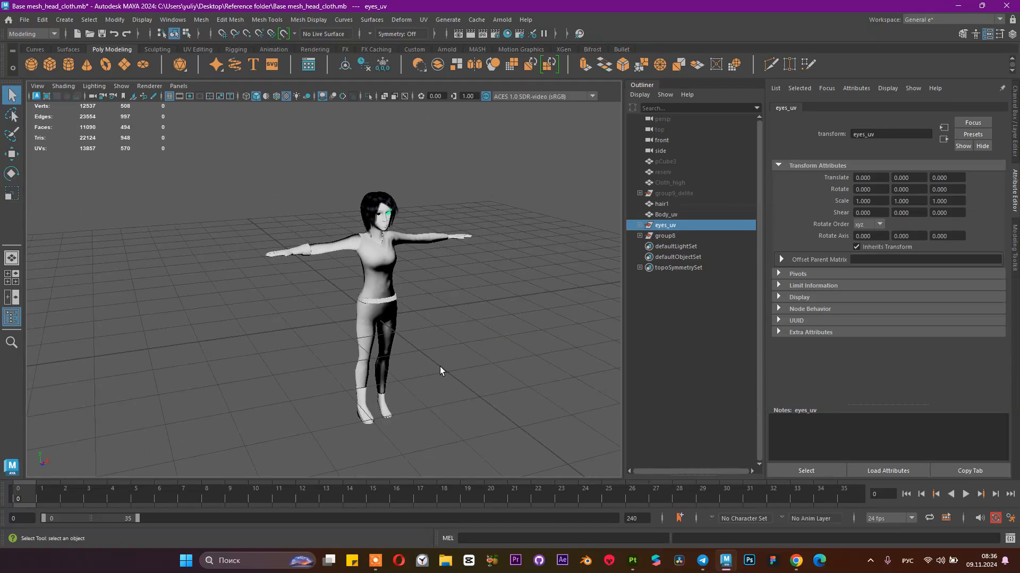
{"action": "middle_click_drag", "start_coordinate": [439, 366], "coordinate": [442, 349], "text": "alt"}
{"action": "key", "text": "alt+shift"}
{"action": "key", "text": "w"}
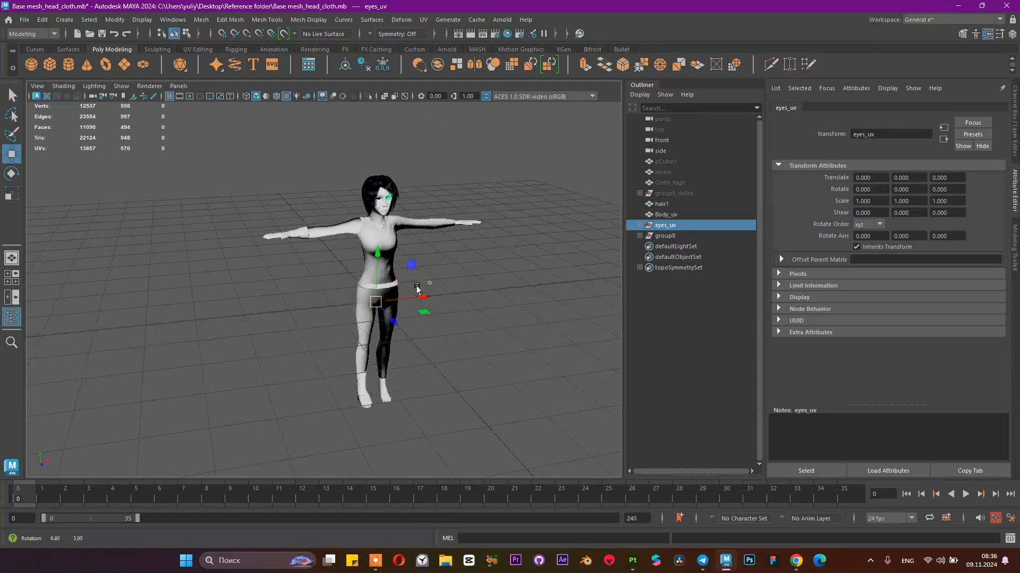
Step: Duplicate the eyes_uv group and mirror the copy to the other side of the face with Scale X -1
{"action": "scroll", "coordinate": [502, 315], "scroll_direction": "up", "scroll_amount": 5}
{"action": "left_click_drag", "start_coordinate": [408, 330], "coordinate": [431, 276], "text": "alt"}
{"action": "scroll", "coordinate": [480, 335], "scroll_direction": "up", "scroll_amount": 4}
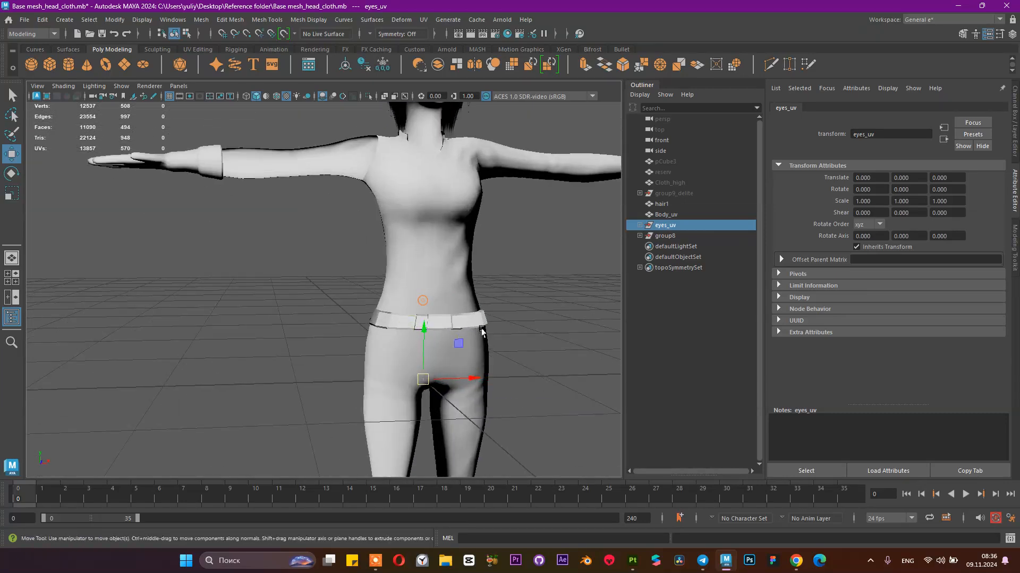
{"action": "middle_click_drag", "start_coordinate": [480, 334], "coordinate": [432, 359], "text": "alt"}
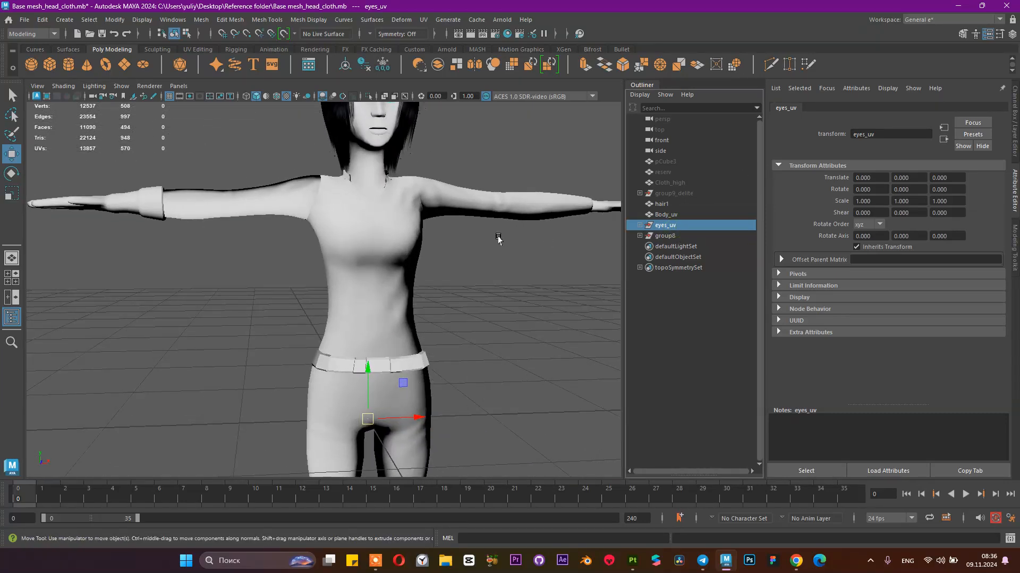
{"action": "middle_click_drag", "start_coordinate": [499, 239], "coordinate": [487, 302], "text": "alt"}
{"action": "left_click_drag", "start_coordinate": [487, 303], "coordinate": [471, 315], "text": "alt"}
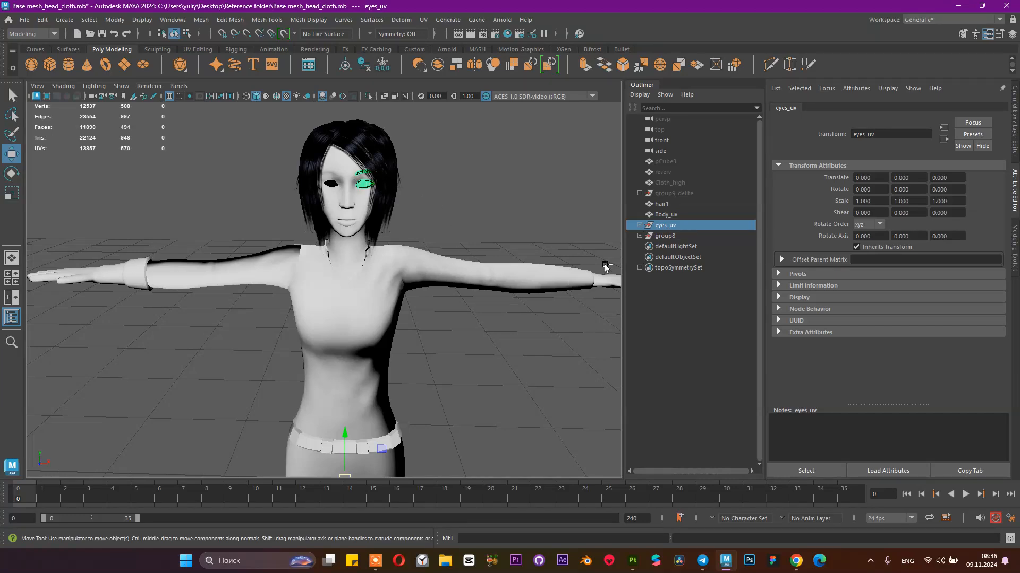
{"action": "key", "text": "ctrl+d"}
{"action": "left_click", "coordinate": [1015, 96]}
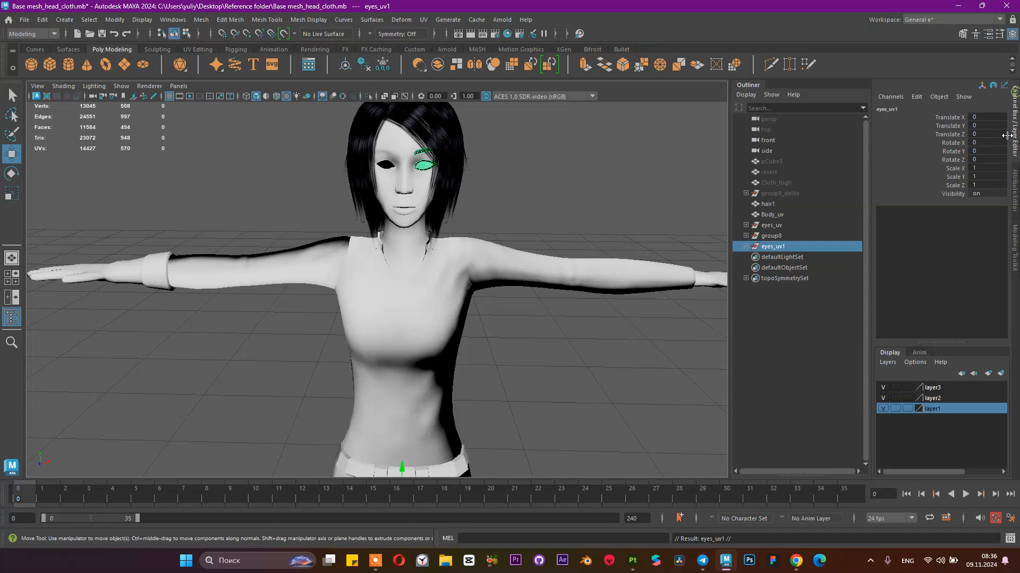
{"action": "middle_click_drag", "start_coordinate": [509, 333], "coordinate": [515, 234], "text": "alt"}
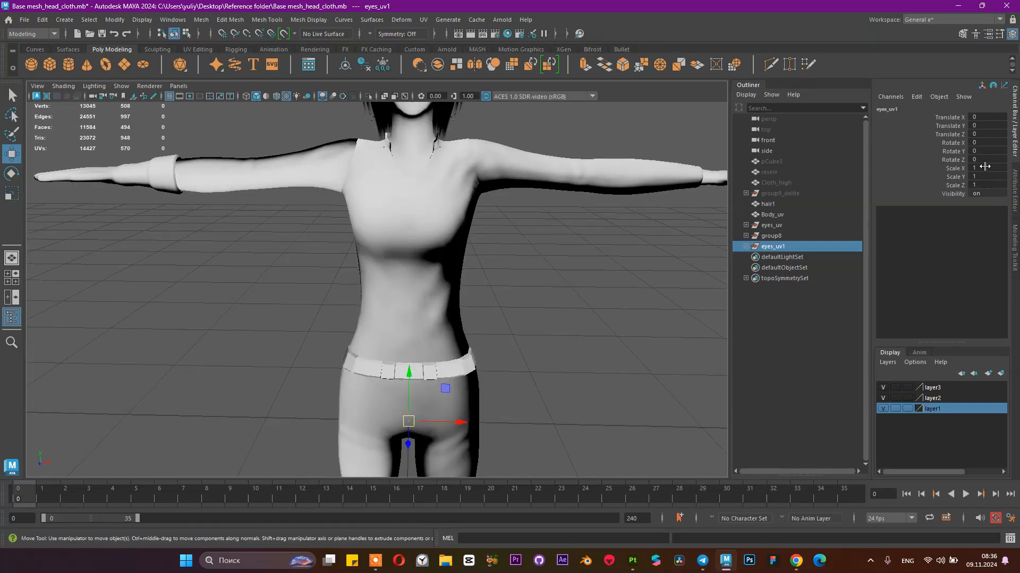
{"action": "double_click", "coordinate": [985, 167]}
{"action": "type", "text": "-1"}
{"action": "key", "text": "Return"}
Step: Freeze the transformations of the mirrored eye and eyebrow group
{"action": "middle_click_drag", "start_coordinate": [598, 225], "coordinate": [603, 280], "text": "alt"}
{"action": "right_click_drag", "start_coordinate": [234, 154], "coordinate": [298, 164], "text": "alt"}
{"action": "middle_click_drag", "start_coordinate": [390, 247], "coordinate": [344, 333], "text": "alt"}
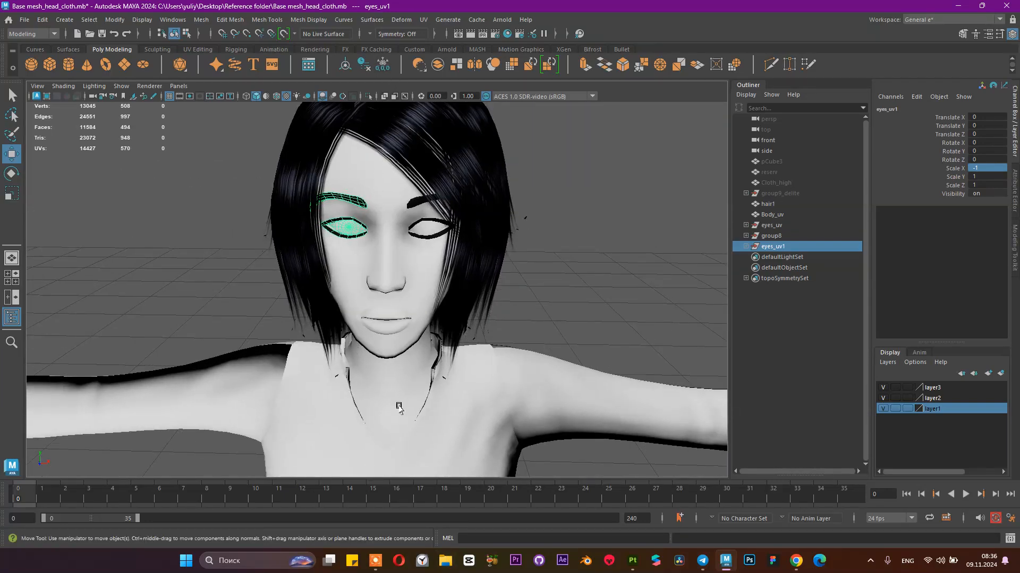
{"action": "left_click_drag", "start_coordinate": [388, 298], "coordinate": [398, 285], "text": "alt"}
{"action": "middle_click_drag", "start_coordinate": [398, 284], "coordinate": [308, 208], "text": "alt"}
{"action": "right_click_drag", "start_coordinate": [308, 207], "coordinate": [270, 291], "text": "alt"}
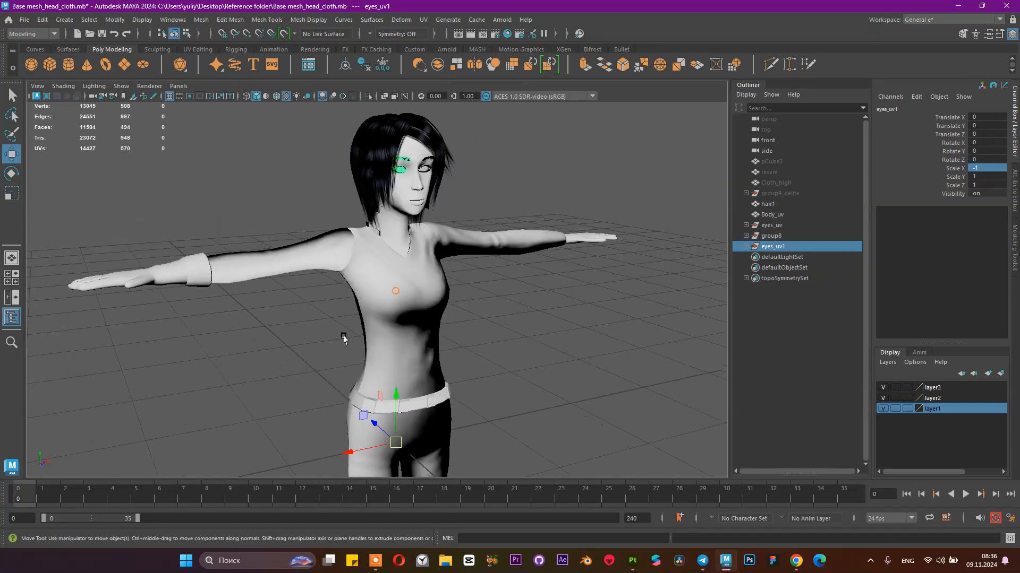
{"action": "middle_click_drag", "start_coordinate": [380, 431], "coordinate": [341, 356], "text": "alt"}
{"action": "middle_click_drag", "start_coordinate": [377, 219], "coordinate": [380, 309], "text": "alt"}
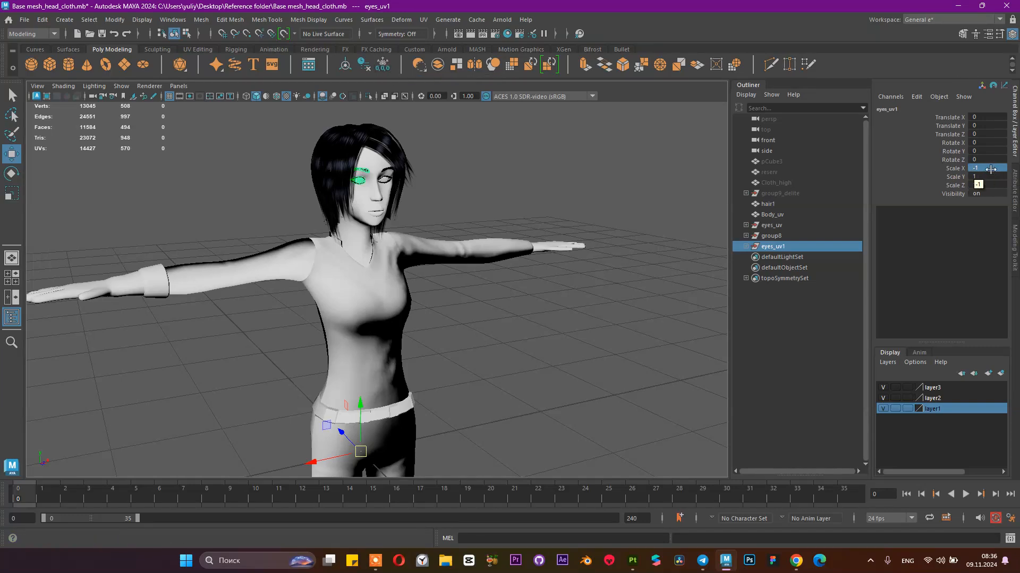
{"action": "left_click", "coordinate": [384, 65]}
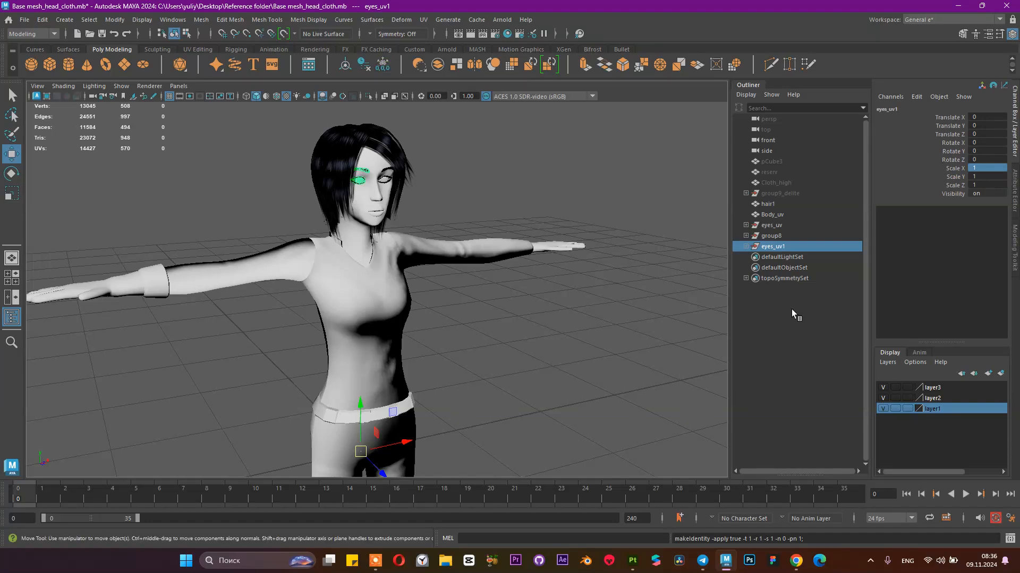
{"action": "left_click", "coordinate": [755, 314]}
{"action": "left_click", "coordinate": [786, 247]}
Step: Expand group8 and select the glove group inside it
{"action": "left_click_drag", "start_coordinate": [639, 292], "coordinate": [600, 325], "text": "alt"}
{"action": "middle_click_drag", "start_coordinate": [600, 325], "coordinate": [683, 337], "text": "alt"}
{"action": "left_click", "coordinate": [237, 261]}
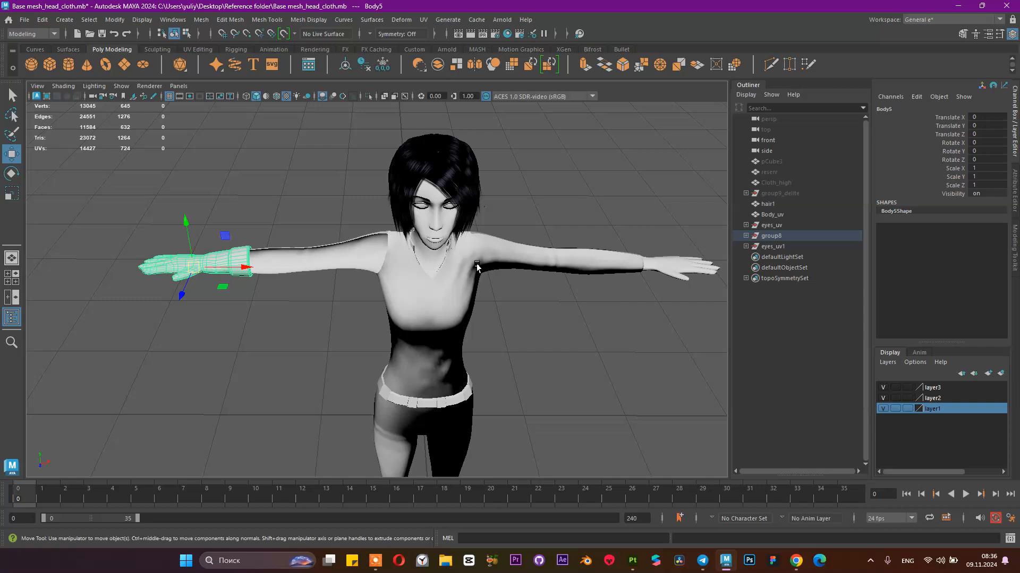
{"action": "left_click", "coordinate": [789, 234]}
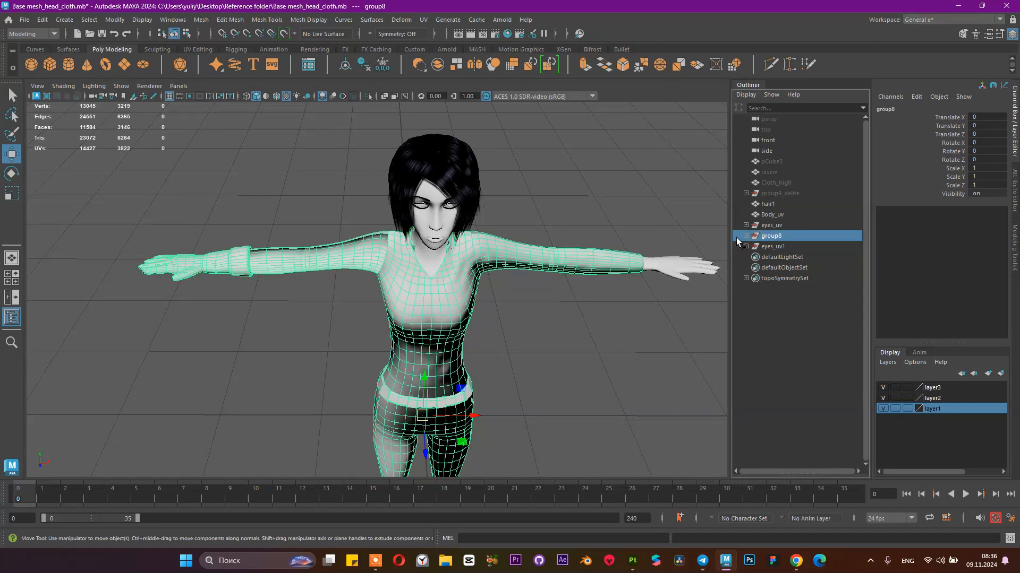
{"action": "left_click", "coordinate": [745, 236]}
{"action": "left_click", "coordinate": [779, 247]}
{"action": "left_click_drag", "start_coordinate": [563, 297], "coordinate": [695, 234], "text": "alt"}
{"action": "left_click", "coordinate": [752, 247]}
{"action": "left_click", "coordinate": [782, 257]}
{"action": "left_click_drag", "start_coordinate": [338, 262], "coordinate": [330, 288], "text": "alt"}
{"action": "scroll", "coordinate": [321, 314], "scroll_direction": "up", "scroll_amount": 3}
{"action": "scroll", "coordinate": [247, 281], "scroll_direction": "down", "scroll_amount": 1}
{"action": "left_click_drag", "start_coordinate": [189, 316], "coordinate": [204, 325], "text": "alt"}
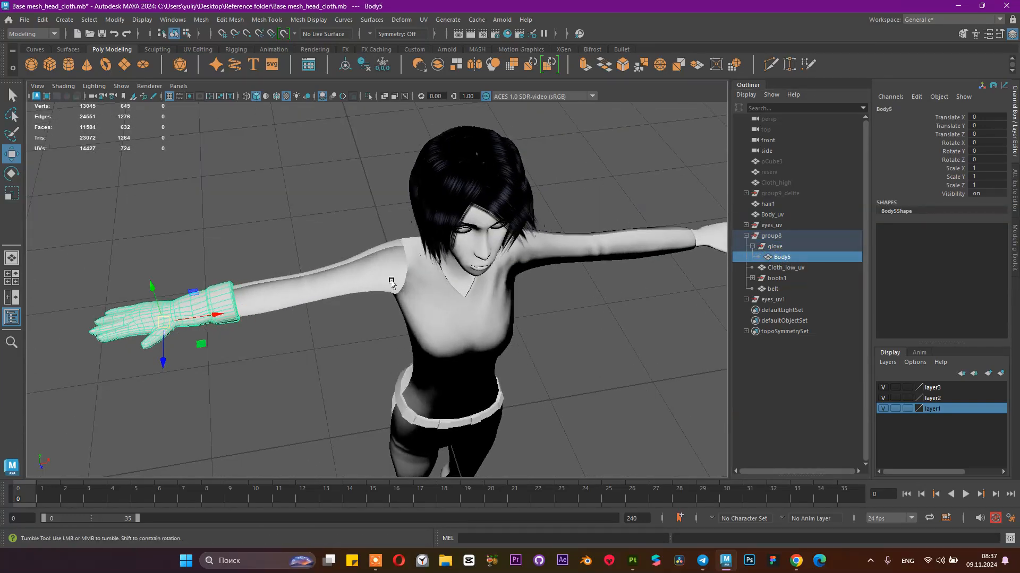
{"action": "left_click_drag", "start_coordinate": [389, 295], "coordinate": [608, 270], "text": "alt"}
{"action": "left_click", "coordinate": [768, 248]}
Step: Duplicate the glove group and mirror the copy onto the bare hand with Scale X -1
{"action": "left_click_drag", "start_coordinate": [485, 345], "coordinate": [402, 344], "text": "alt"}
{"action": "right_click_drag", "start_coordinate": [400, 344], "coordinate": [366, 335], "text": "alt"}
{"action": "middle_click_drag", "start_coordinate": [369, 335], "coordinate": [448, 336], "text": "alt"}
{"action": "right_click_drag", "start_coordinate": [439, 338], "coordinate": [417, 341], "text": "alt"}
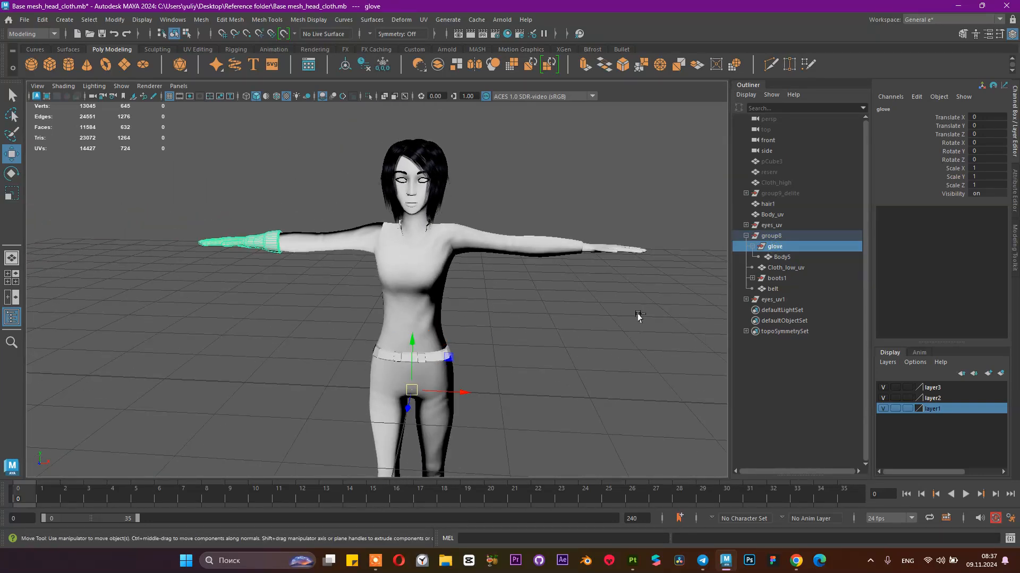
{"action": "key", "text": "ctrl+d"}
{"action": "left_click", "coordinate": [995, 169]}
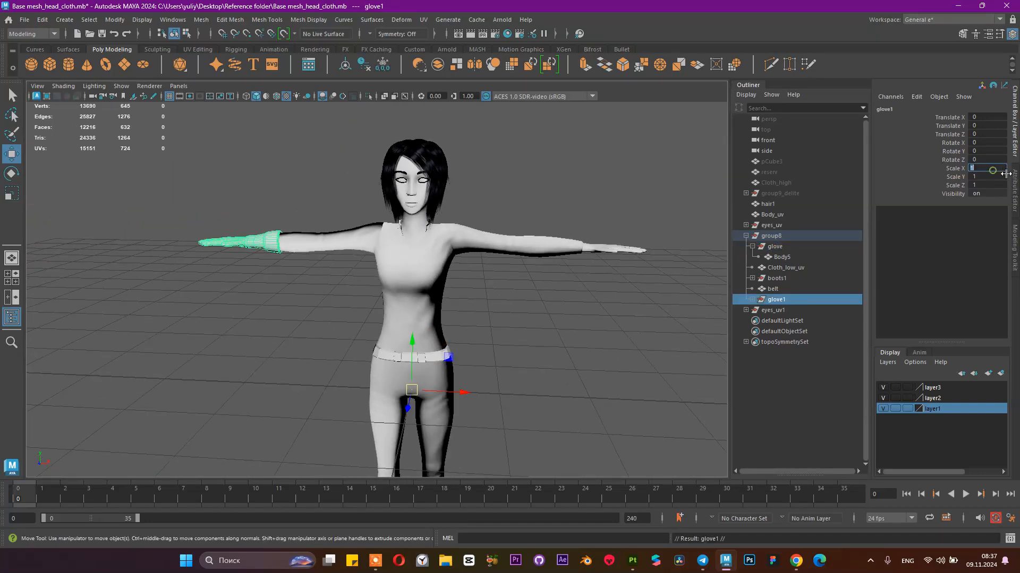
{"action": "type", "text": "-1"}
{"action": "key", "text": "Return"}
Step: Freeze the transformations of the mirrored glove group
{"action": "left_click_drag", "start_coordinate": [378, 231], "coordinate": [638, 277], "text": "alt"}
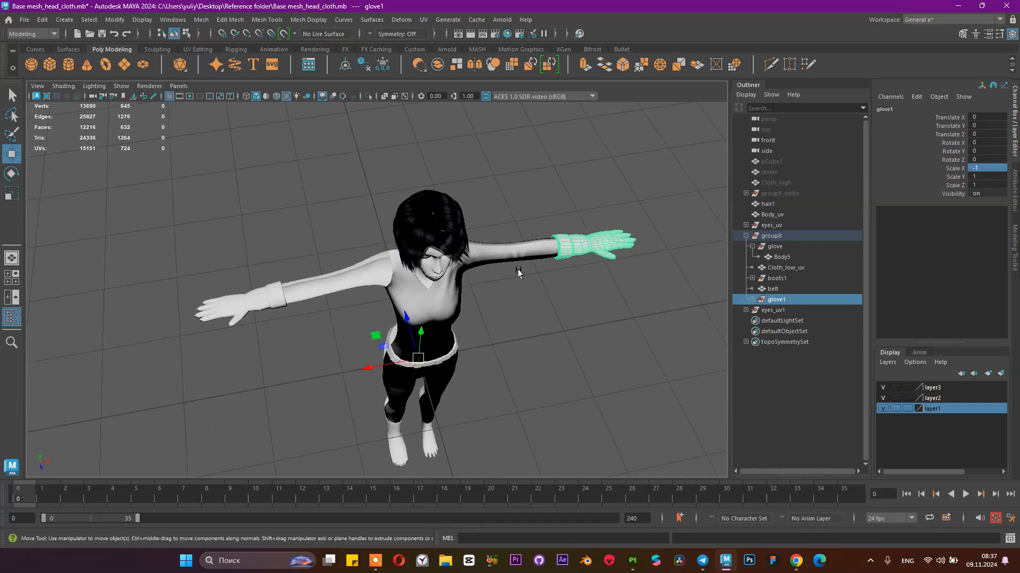
{"action": "left_click_drag", "start_coordinate": [508, 275], "coordinate": [520, 258], "text": "alt"}
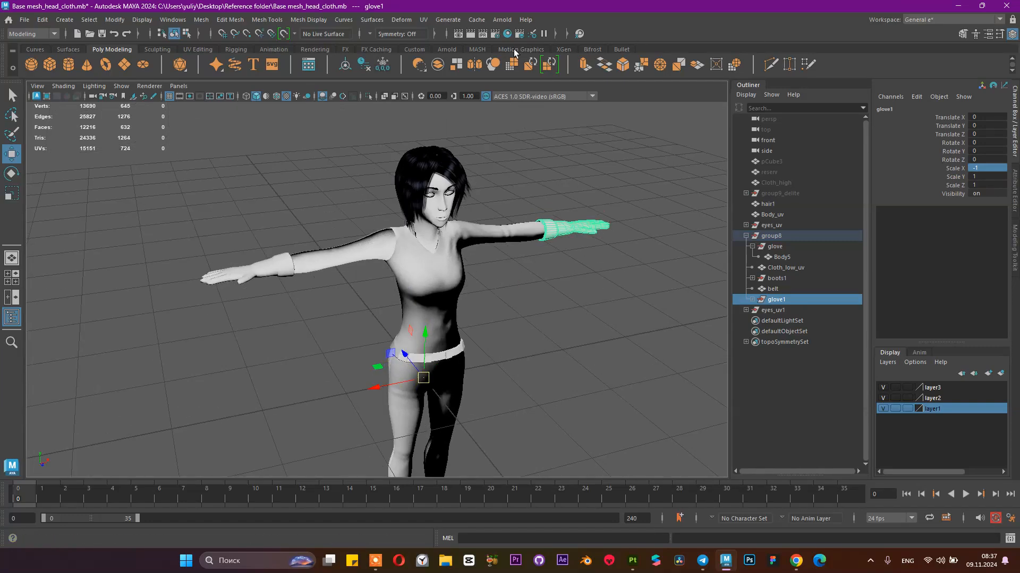
{"action": "left_click", "coordinate": [384, 67]}
Step: Duplicate the boots1 group and mirror the copy onto the bare foot with Scale X -1
{"action": "middle_click_drag", "start_coordinate": [559, 308], "coordinate": [536, 205], "text": "alt"}
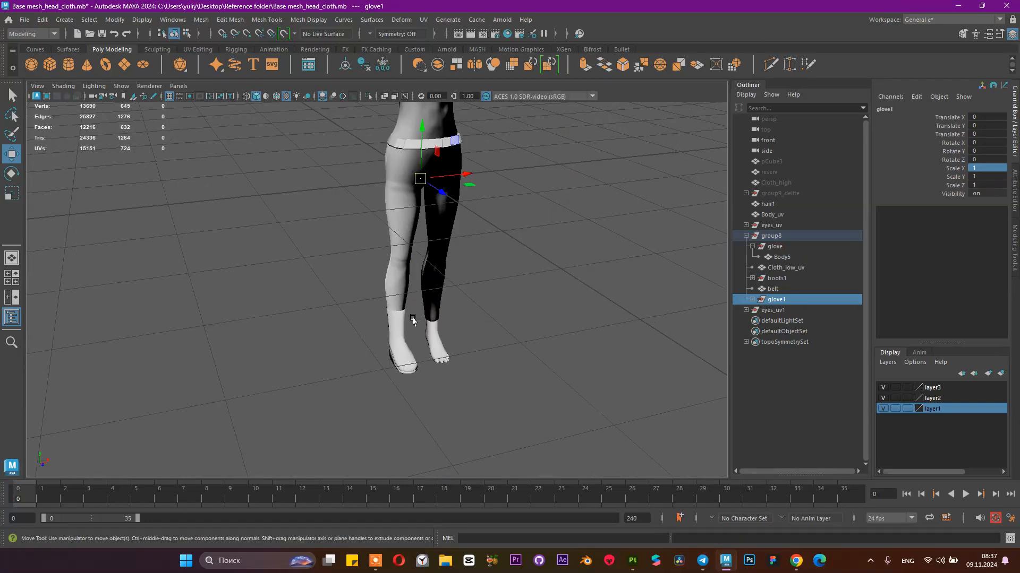
{"action": "left_click", "coordinate": [776, 278]}
{"action": "left_click_drag", "start_coordinate": [612, 277], "coordinate": [551, 284], "text": "alt"}
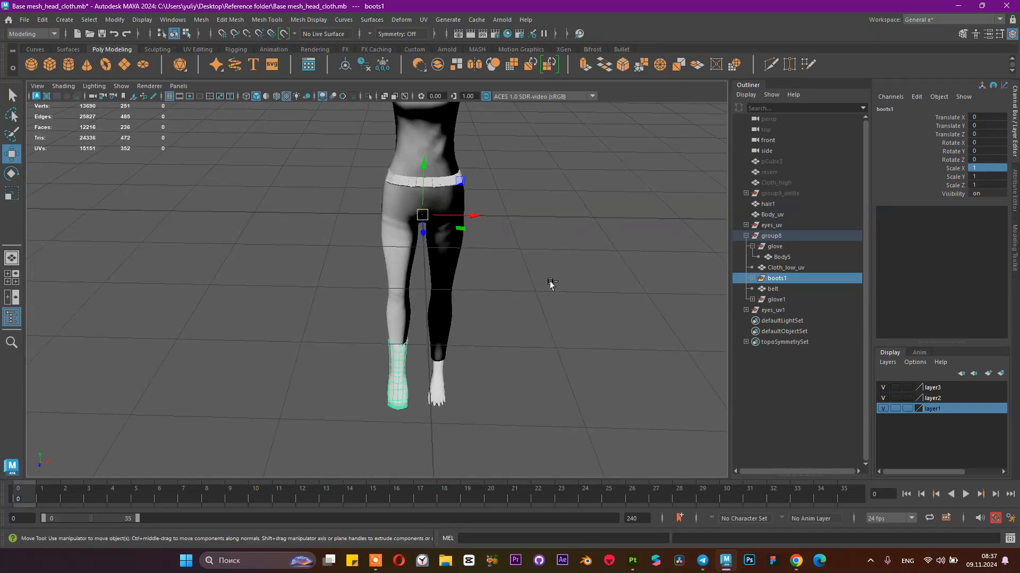
{"action": "key", "text": "ctrl+d"}
{"action": "double_click", "coordinate": [974, 168]}
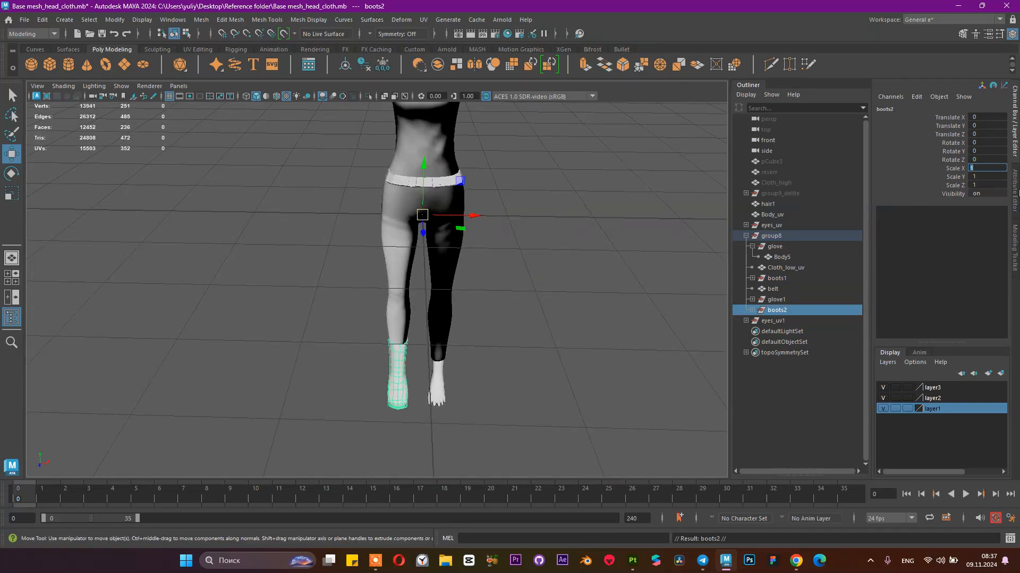
{"action": "type", "text": "-1"}
{"action": "key", "text": "Return"}
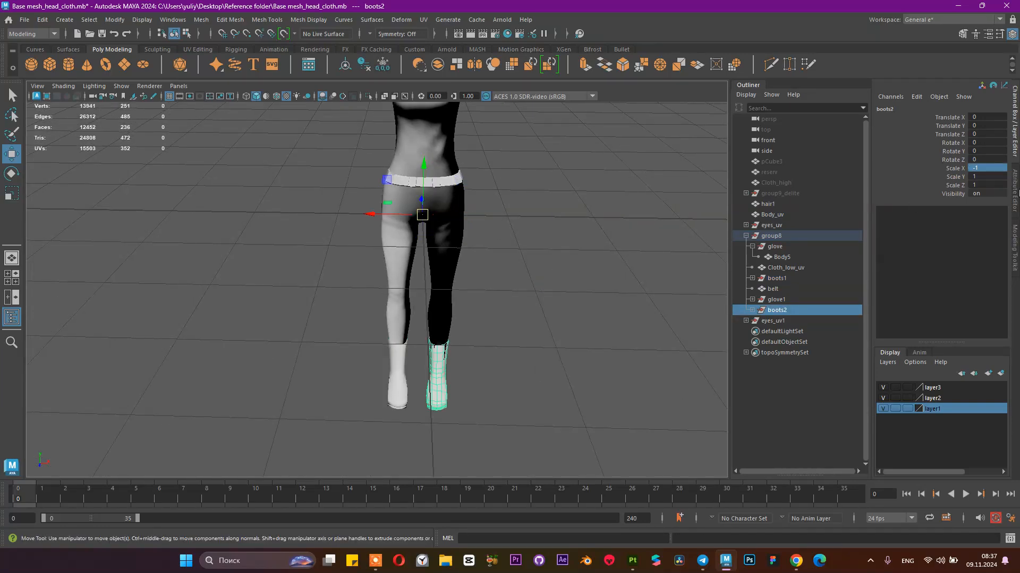
Step: Freeze the transformations of the mirrored boot group
{"action": "left_click", "coordinate": [377, 61]}
{"action": "left_click_drag", "start_coordinate": [488, 211], "coordinate": [508, 213], "text": "alt"}
{"action": "scroll", "coordinate": [503, 210], "scroll_direction": "down", "scroll_amount": 4}
Step: Examine the face, neckline and whole character with the mirrored parts in place
{"action": "middle_click_drag", "start_coordinate": [502, 210], "coordinate": [497, 286], "text": "alt"}
{"action": "right_click_drag", "start_coordinate": [326, 234], "coordinate": [482, 223], "text": "alt"}
{"action": "middle_click_drag", "start_coordinate": [406, 127], "coordinate": [392, 264], "text": "alt"}
{"action": "right_click_drag", "start_coordinate": [391, 264], "coordinate": [504, 317], "text": "alt"}
{"action": "middle_click_drag", "start_coordinate": [460, 298], "coordinate": [471, 365], "text": "alt"}
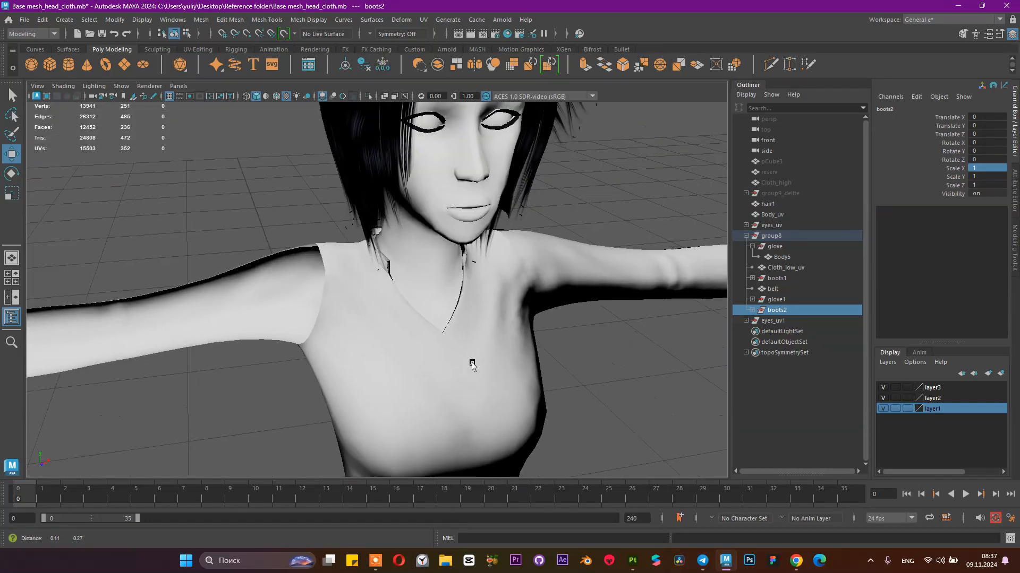
{"action": "right_click_drag", "start_coordinate": [528, 320], "coordinate": [338, 272], "text": "alt"}
{"action": "left_click_drag", "start_coordinate": [338, 272], "coordinate": [411, 293], "text": "alt"}
{"action": "middle_click_drag", "start_coordinate": [411, 294], "coordinate": [383, 194], "text": "alt"}
{"action": "right_click_drag", "start_coordinate": [577, 276], "coordinate": [449, 255], "text": "alt"}
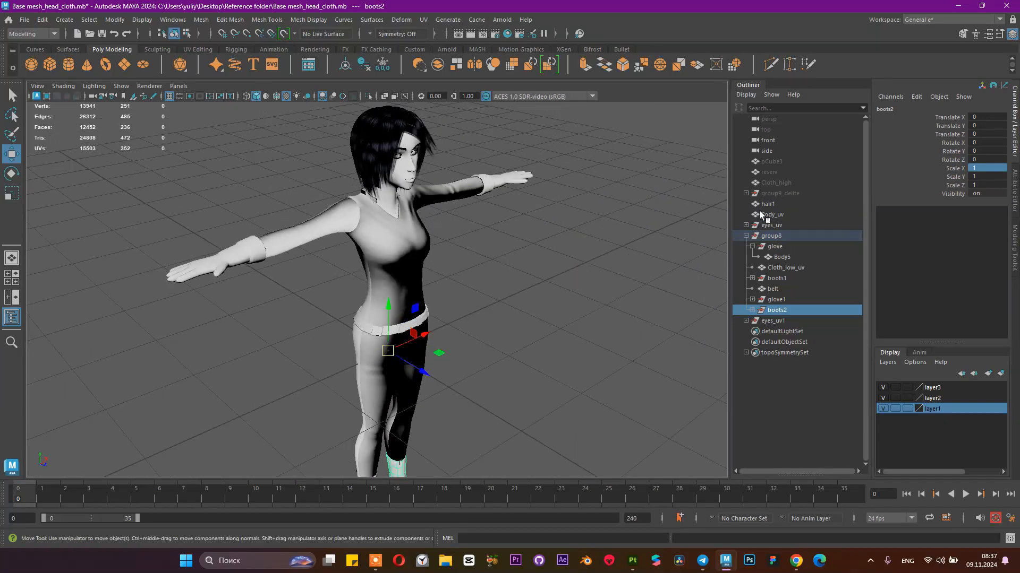
Step: Select Body_uv, eyes_uv, group8 and eyes_uv1 together, leaving hair1 out of the selection
{"action": "left_click", "coordinate": [746, 236]}
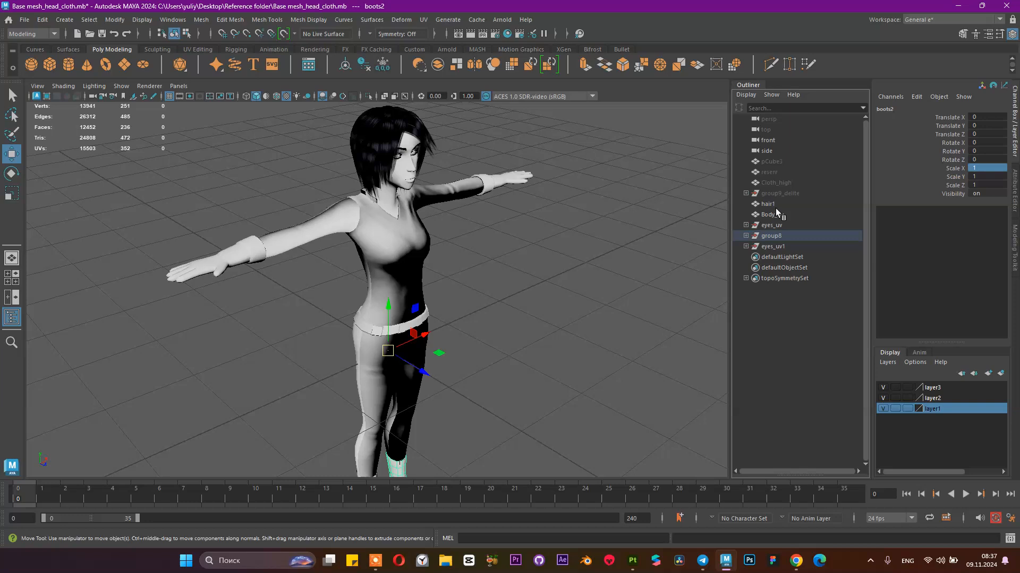
{"action": "left_click", "coordinate": [775, 215]}
{"action": "left_click", "coordinate": [777, 235], "text": "shift"}
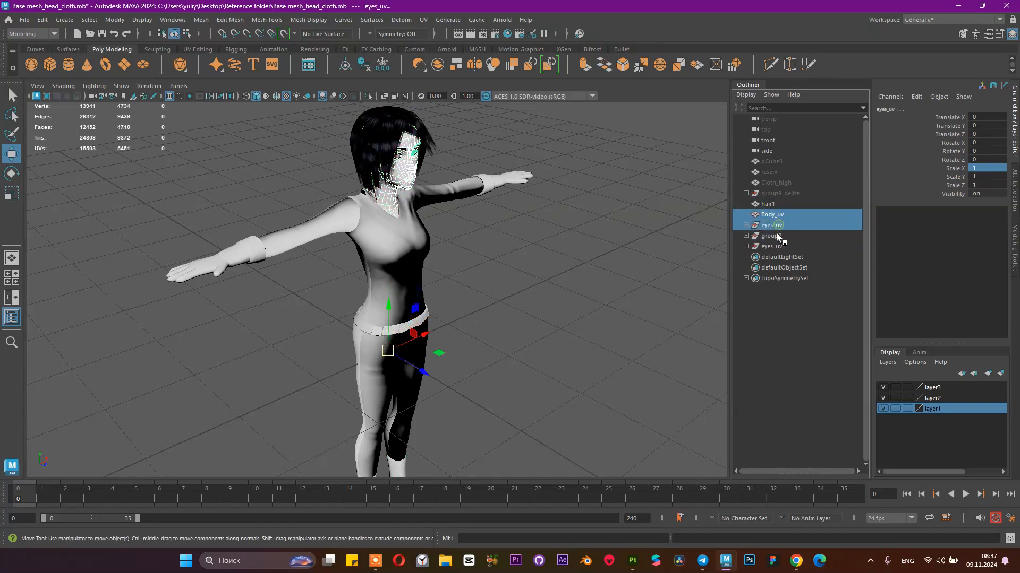
{"action": "left_click", "coordinate": [773, 247], "text": "shift"}
Step: Examine the selected body, eyes and clothing from several angles, from the head down to the boots
{"action": "left_click_drag", "start_coordinate": [514, 250], "coordinate": [482, 248], "text": "alt"}
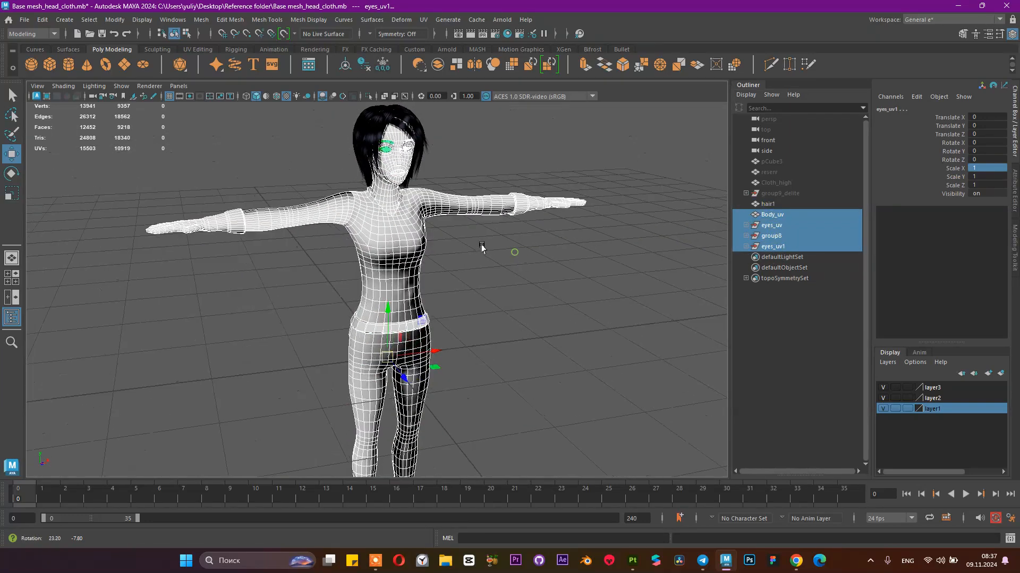
{"action": "mouse_move", "coordinate": [590, 355]}
{"action": "middle_mouse_down", "text": "alt"}
{"action": "mouse_move", "coordinate": [639, 182]}
{"action": "mouse_move", "coordinate": [564, 312]}
{"action": "mouse_move", "coordinate": [578, 372]}
{"action": "middle_mouse_up", "text": "alt"}
{"action": "scroll", "coordinate": [639, 182], "scroll_direction": "down", "scroll_amount": 2}
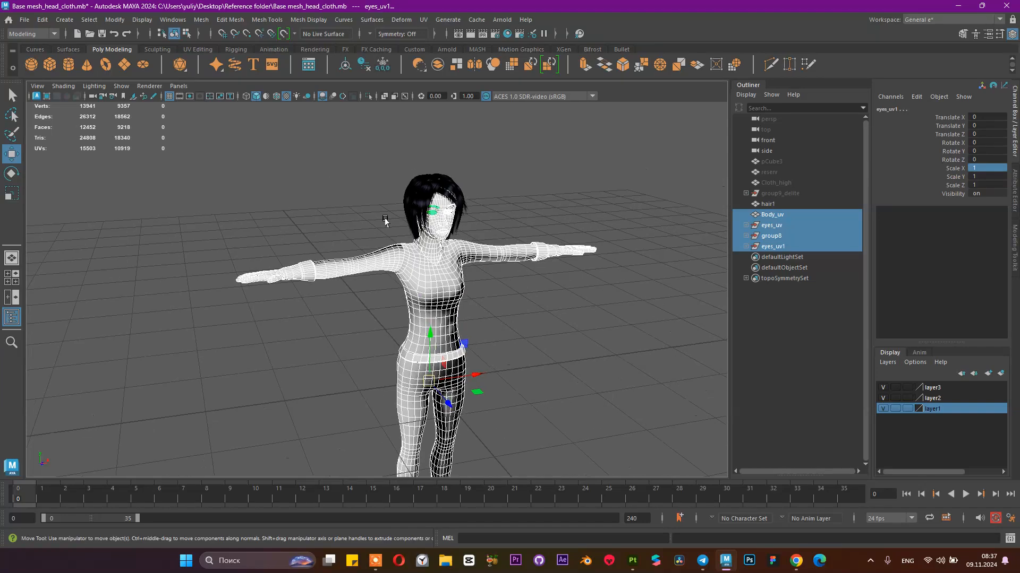
{"action": "right_click_drag", "start_coordinate": [389, 202], "coordinate": [560, 285], "text": "alt"}
{"action": "middle_click_drag", "start_coordinate": [573, 255], "coordinate": [492, 329], "text": "alt"}
{"action": "left_click_drag", "start_coordinate": [537, 308], "coordinate": [569, 315], "text": "alt"}
{"action": "middle_click_drag", "start_coordinate": [568, 317], "coordinate": [541, 283], "text": "alt"}
{"action": "right_click_drag", "start_coordinate": [541, 283], "coordinate": [344, 270], "text": "alt"}
{"action": "left_click_drag", "start_coordinate": [343, 271], "coordinate": [407, 220], "text": "alt"}
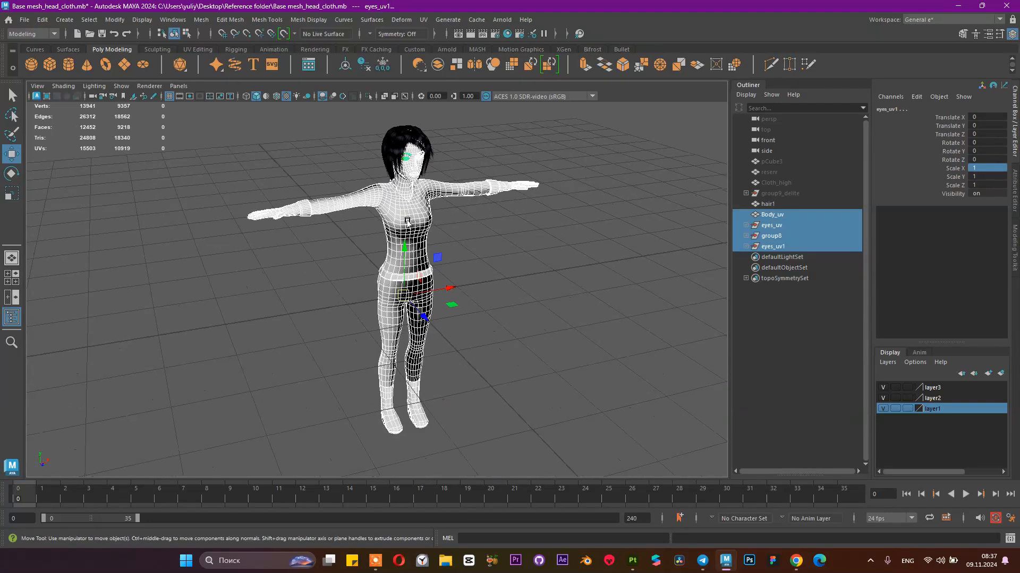
Step: Export the selected meshes as the FBX file character2.fbx into the Reference folder on the Desktop
{"action": "left_click", "coordinate": [24, 19]}
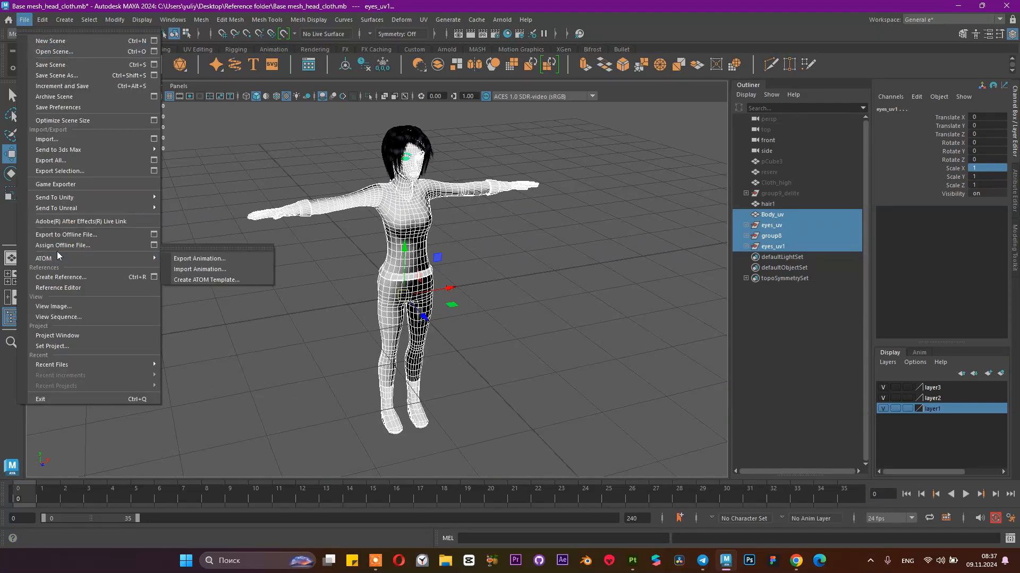
{"action": "left_click", "coordinate": [109, 170]}
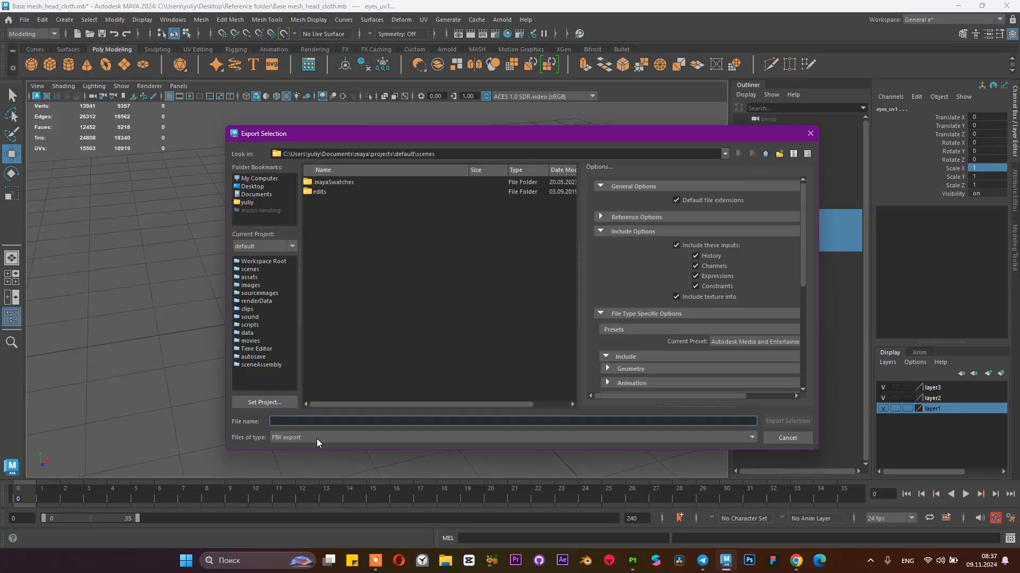
{"action": "left_click", "coordinate": [252, 187]}
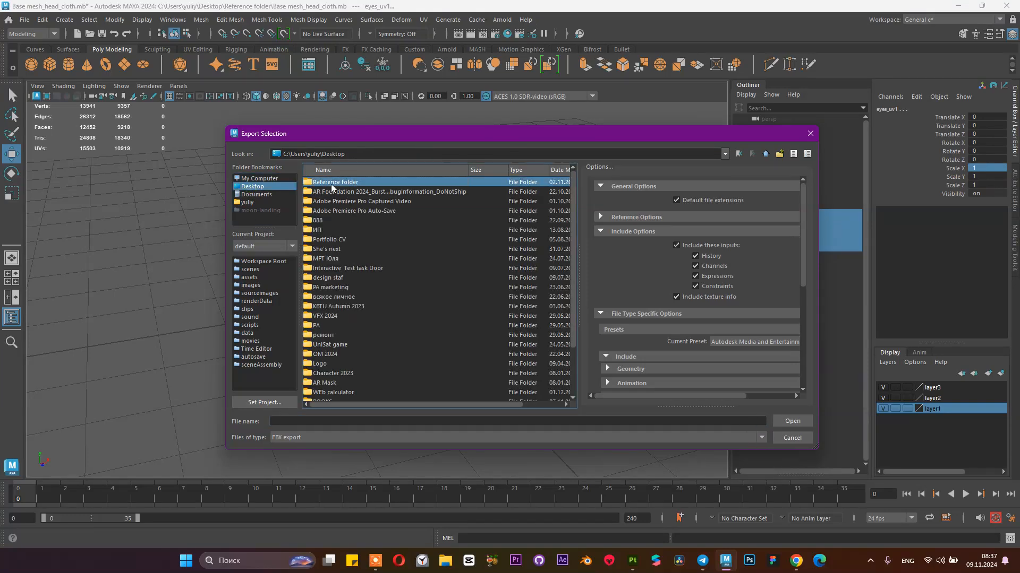
{"action": "double_click", "coordinate": [331, 183]}
{"action": "left_click", "coordinate": [338, 182]}
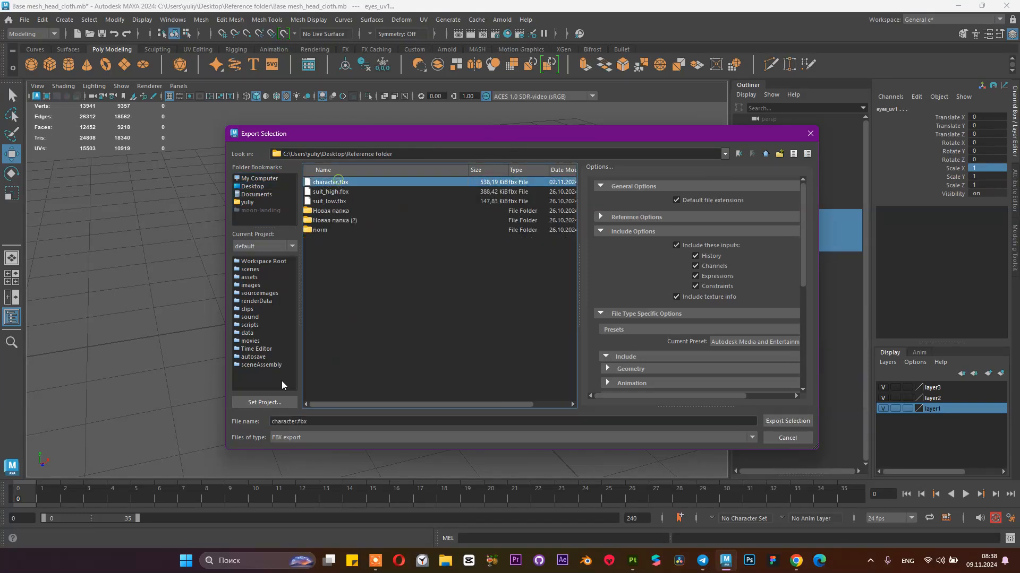
{"action": "left_click", "coordinate": [296, 422]}
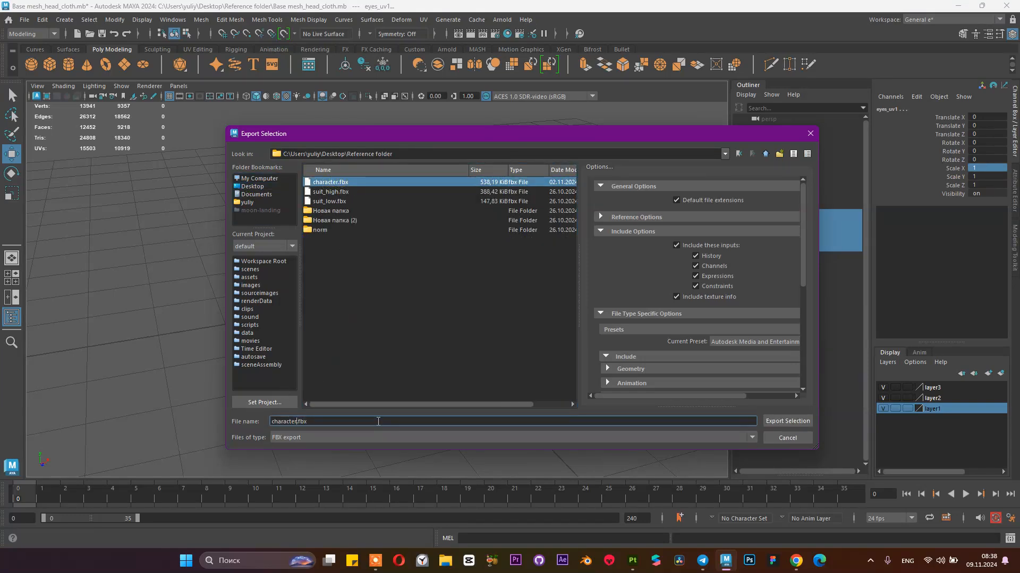
{"action": "type", "text": "2"}
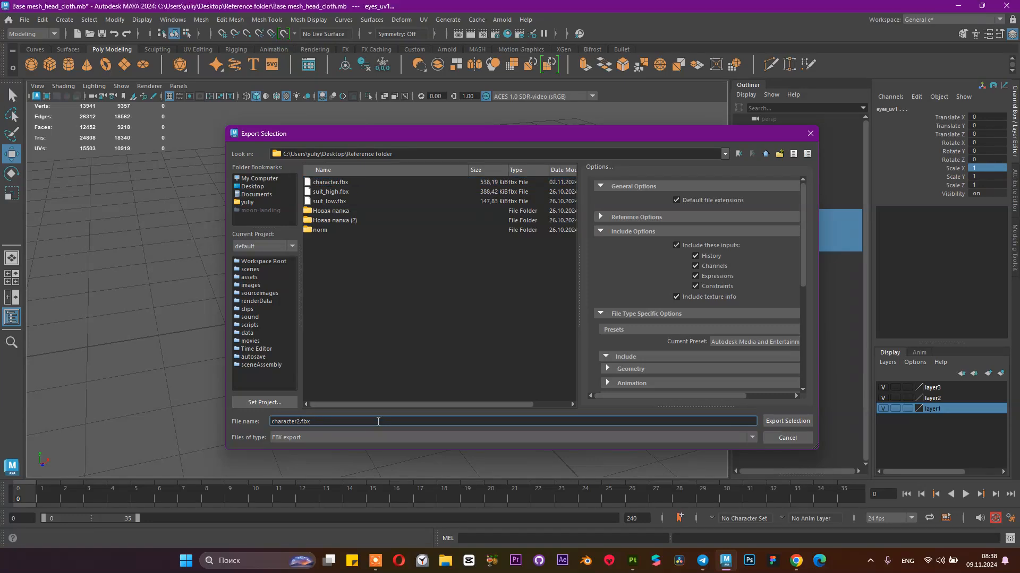
{"action": "key", "text": "Return"}
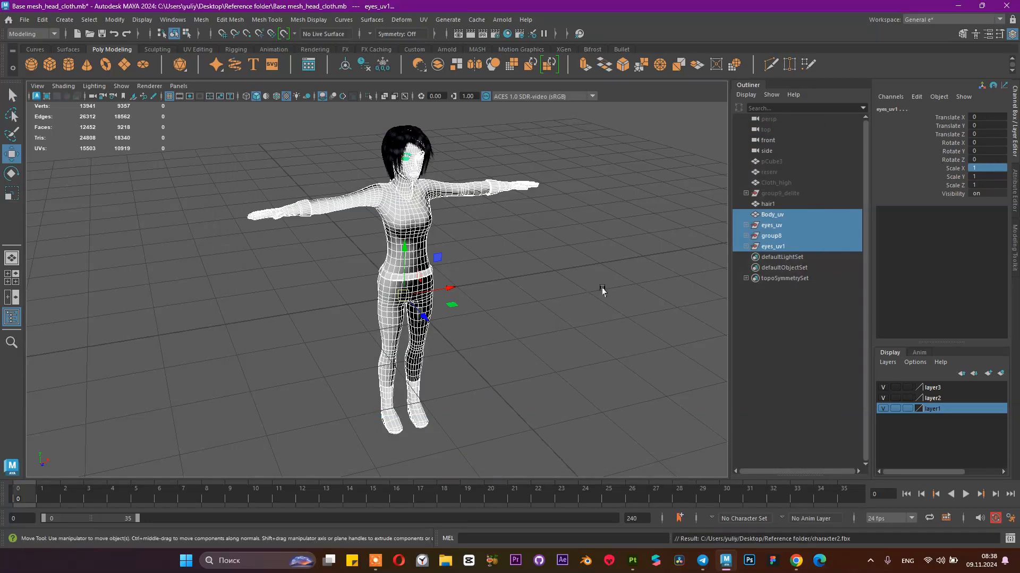
Step: Save the Base mesh_head_cloth.mb scene and close Maya
{"action": "key", "text": "ctrl+s"}
{"action": "left_click", "coordinate": [1003, 5]}
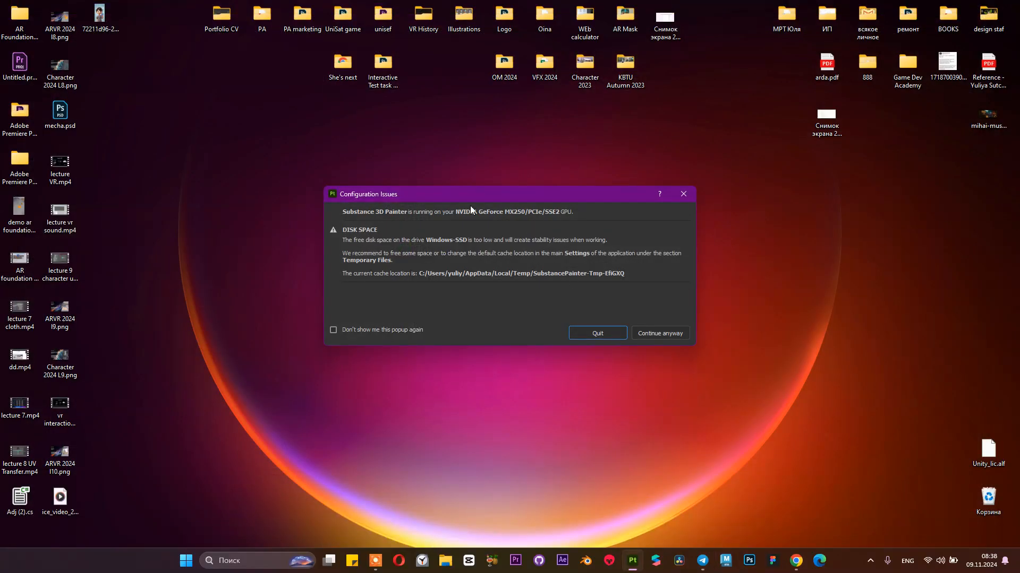
Step: Check the free space on the computer's drives in File Explorer, leaving Substance 3D Painter's configuration warning open
{"action": "left_click_drag", "start_coordinate": [436, 202], "coordinate": [468, 221]}
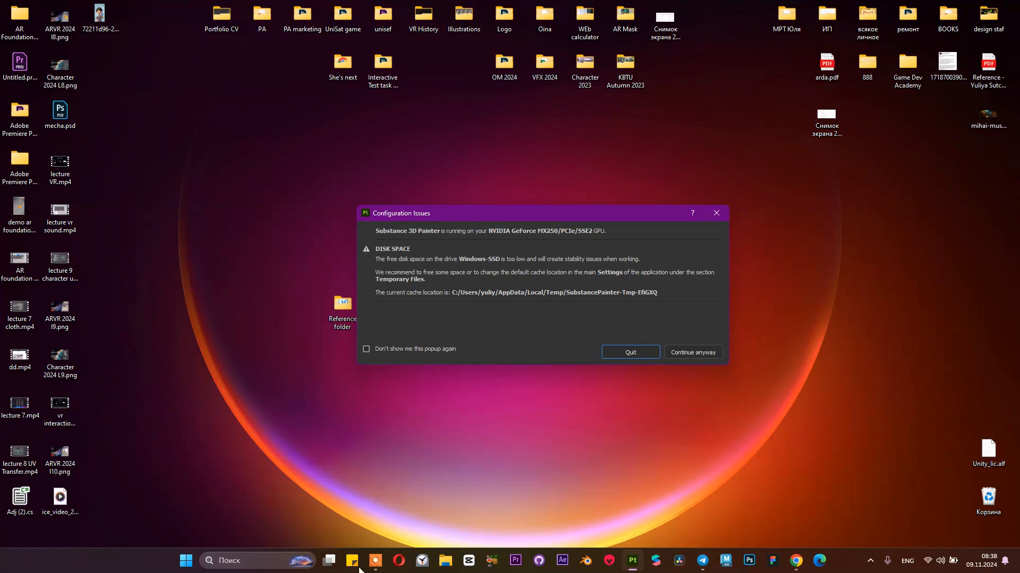
{"action": "left_click", "coordinate": [447, 563]}
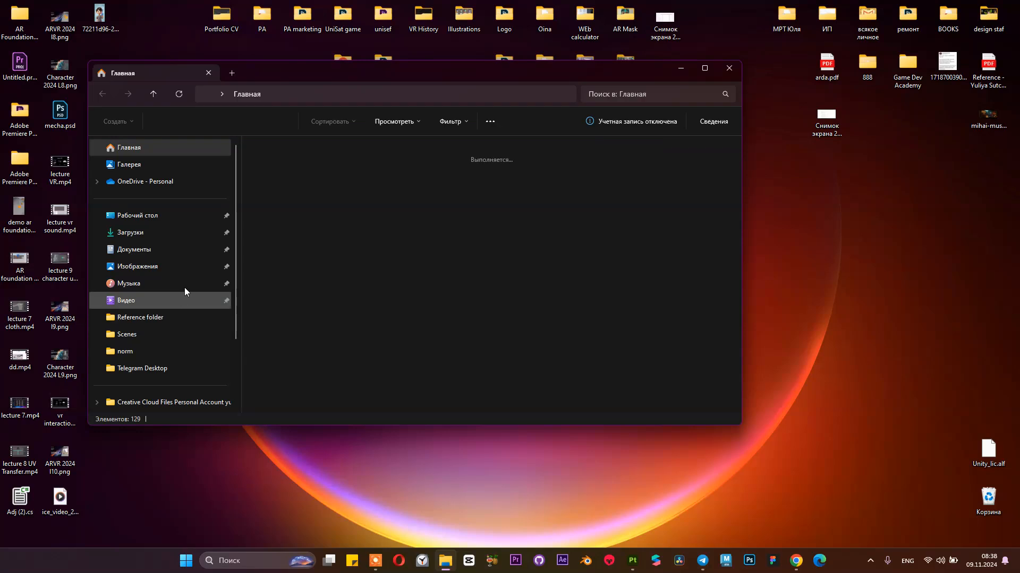
{"action": "scroll", "coordinate": [196, 282], "scroll_direction": "down", "scroll_amount": 2}
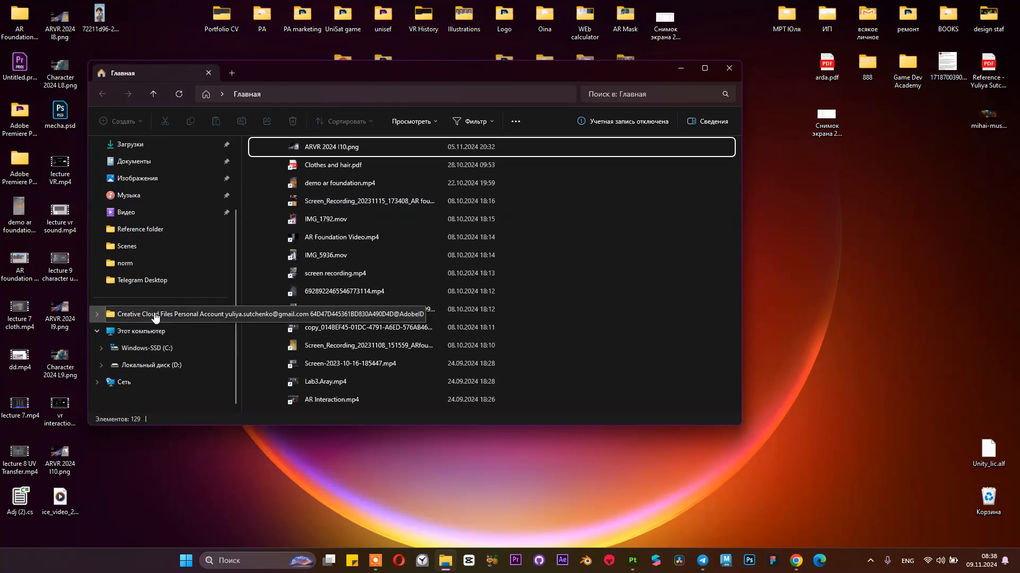
{"action": "left_click", "coordinate": [159, 332]}
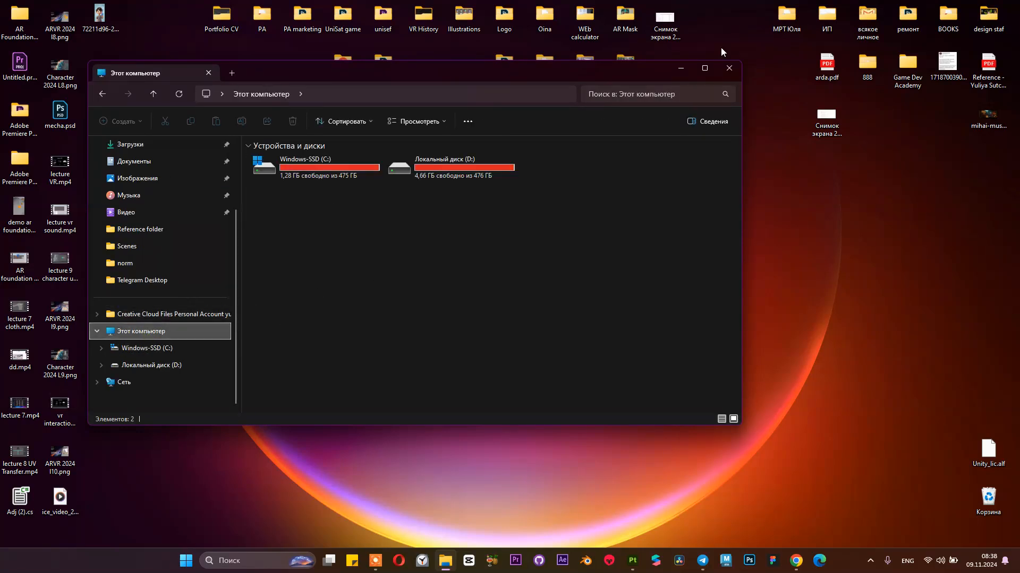
{"action": "left_click", "coordinate": [729, 68]}
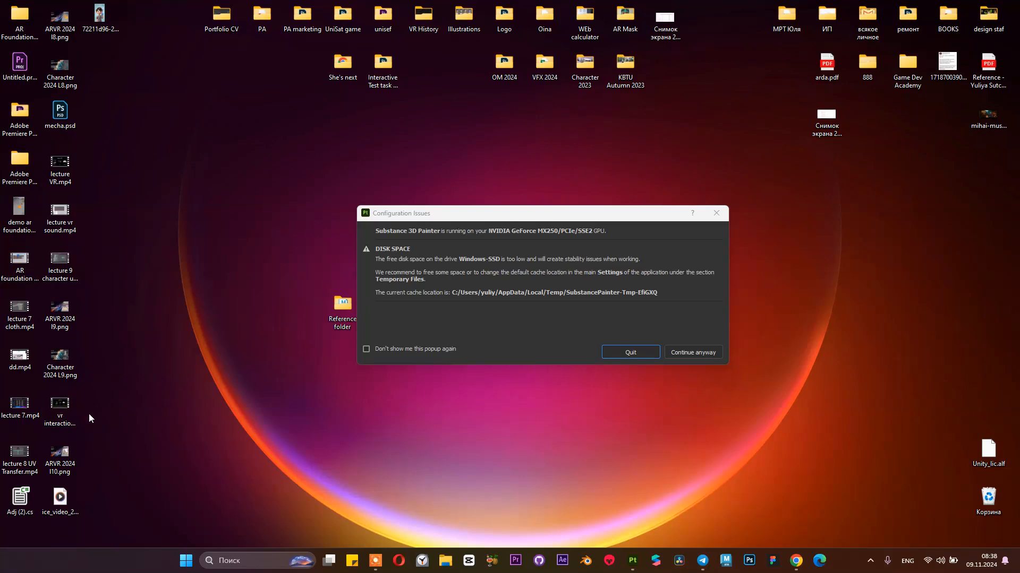
Step: Gather the old lecture videos and the AR foundation video into one free area of the desktop
{"action": "left_click_drag", "start_coordinate": [63, 412], "coordinate": [184, 415]}
{"action": "left_click_drag", "start_coordinate": [17, 462], "coordinate": [179, 366]}
{"action": "left_click_drag", "start_coordinate": [24, 413], "coordinate": [145, 316]}
{"action": "left_click_drag", "start_coordinate": [61, 260], "coordinate": [141, 263]}
{"action": "left_click_drag", "start_coordinate": [75, 223], "coordinate": [155, 223]}
{"action": "left_click_drag", "start_coordinate": [48, 167], "coordinate": [128, 165]}
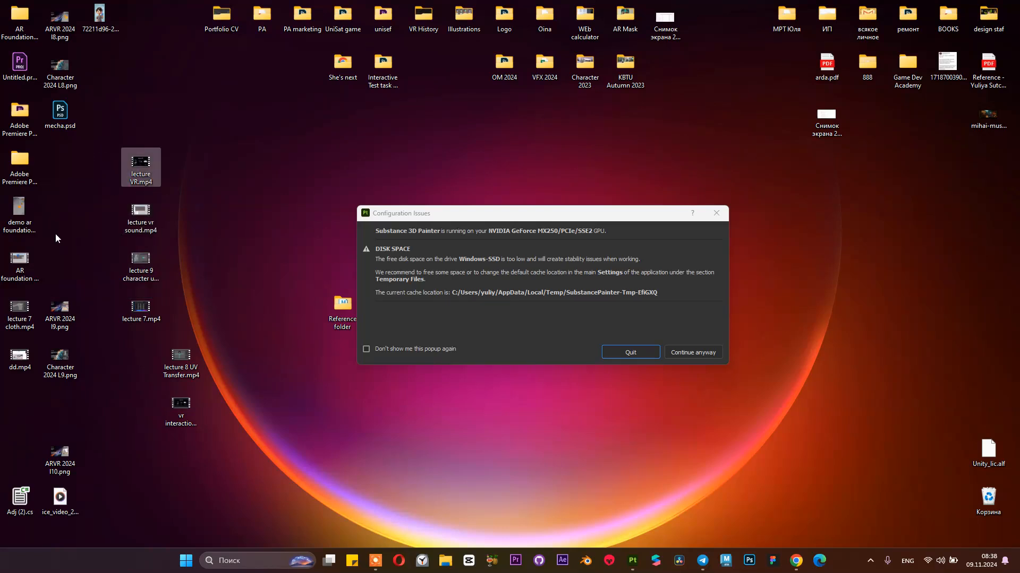
{"action": "left_click_drag", "start_coordinate": [19, 313], "coordinate": [181, 120]}
{"action": "left_click_drag", "start_coordinate": [4, 261], "coordinate": [169, 186]}
{"action": "left_click", "coordinate": [129, 197]}
{"action": "left_click_drag", "start_coordinate": [8, 263], "coordinate": [175, 169]}
Step: Permanently delete the gathered lecture and AR foundation videos from the desktop
{"action": "left_click_drag", "start_coordinate": [110, 105], "coordinate": [262, 492]}
{"action": "key", "text": "shift+Delete"}
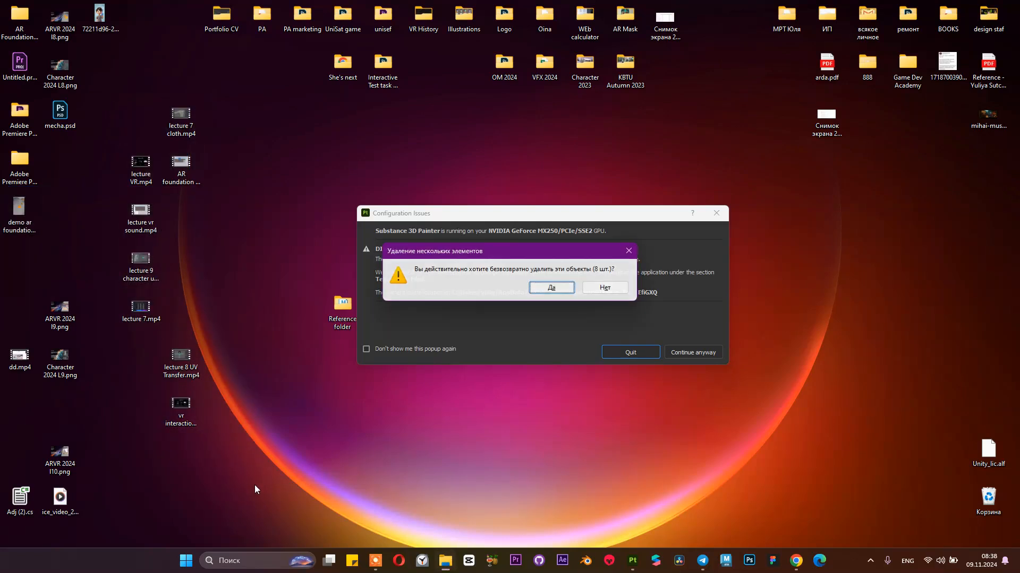
{"action": "key", "text": "Return"}
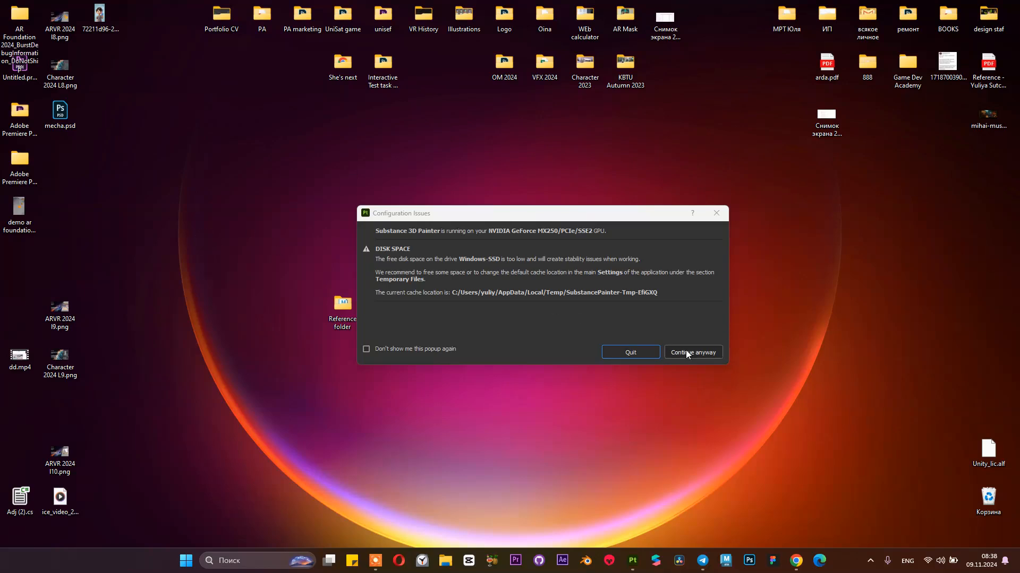
Step: Continue launching Substance 3D Painter despite the low disk space warning
{"action": "left_click", "coordinate": [688, 353]}
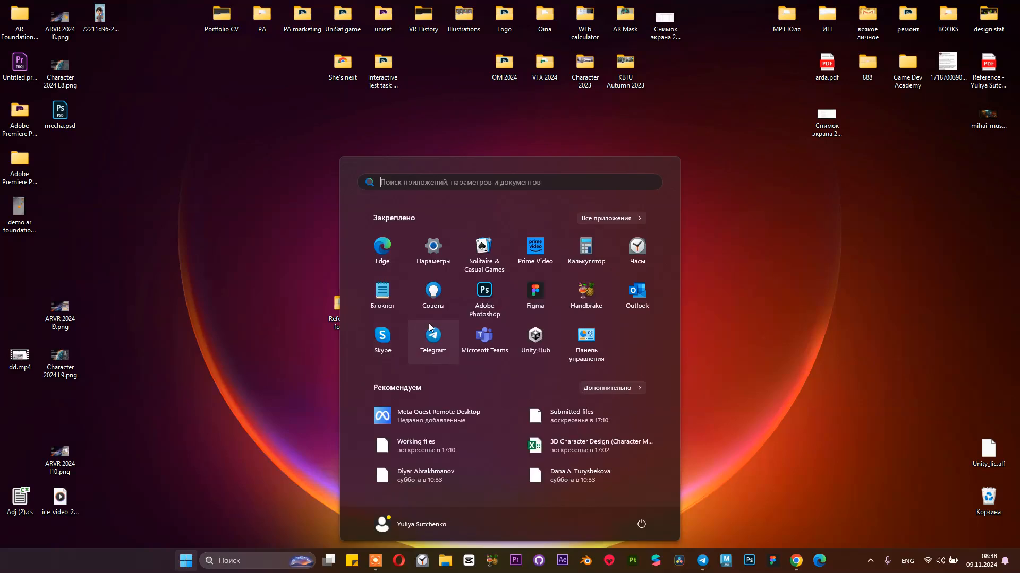
{"action": "left_click", "coordinate": [292, 433]}
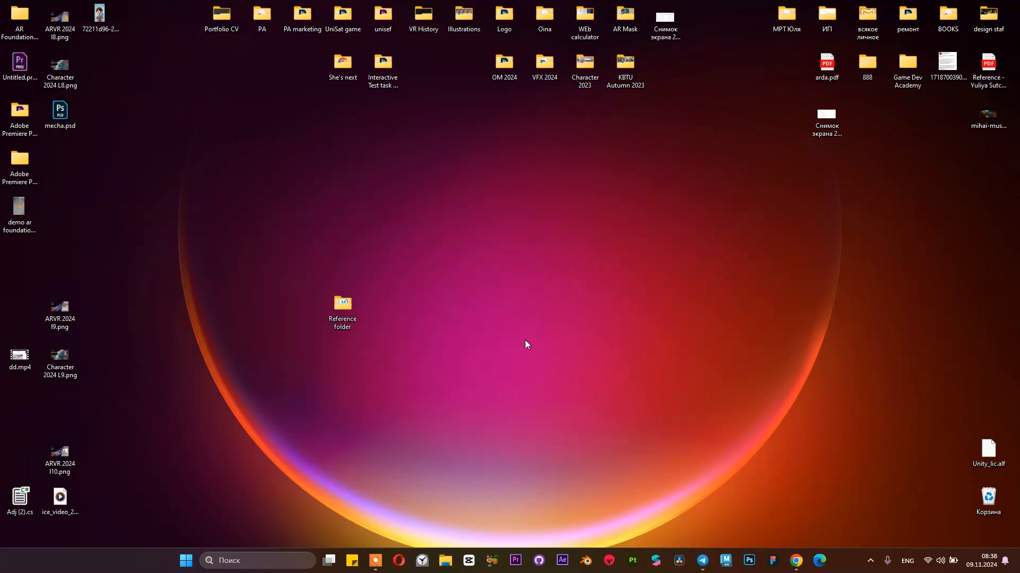
Step: Check the drives' free space again in File Explorer while Substance 3D Painter loads
{"action": "key", "text": "super+e"}
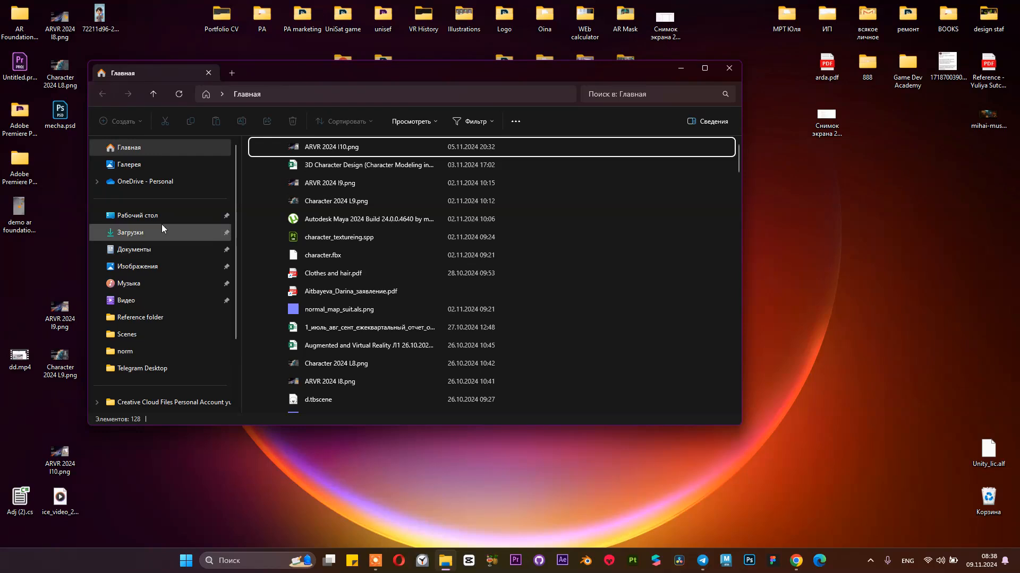
{"action": "scroll", "coordinate": [159, 239], "scroll_direction": "down", "scroll_amount": 2}
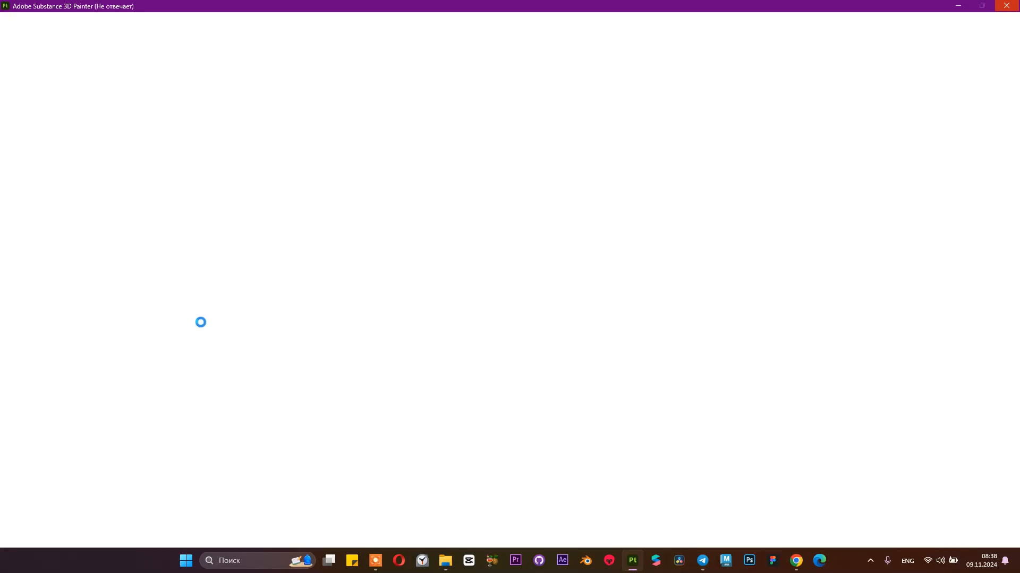
{"action": "left_click", "coordinate": [446, 570]}
{"action": "left_click", "coordinate": [169, 329]}
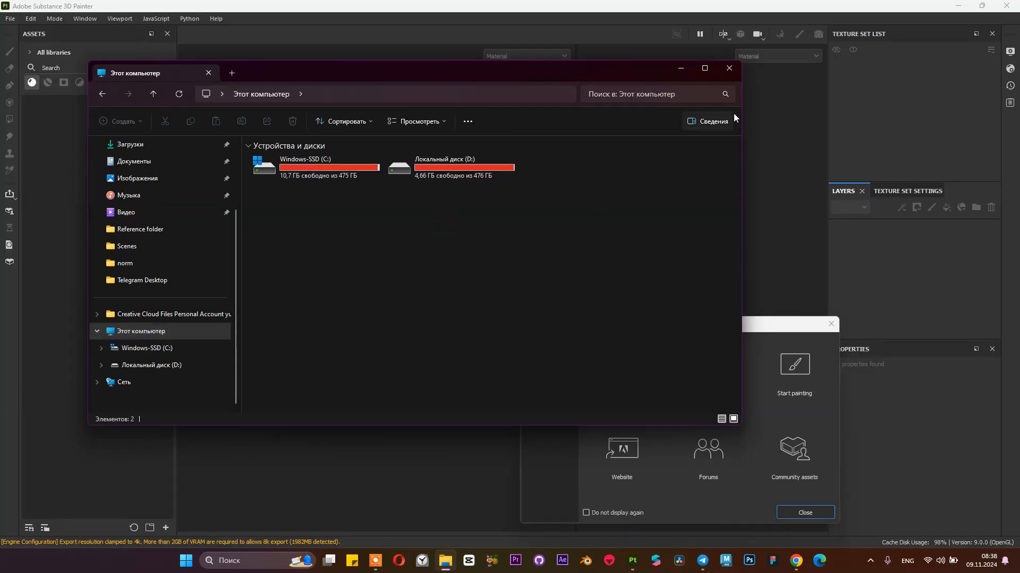
{"action": "left_click", "coordinate": [729, 75]}
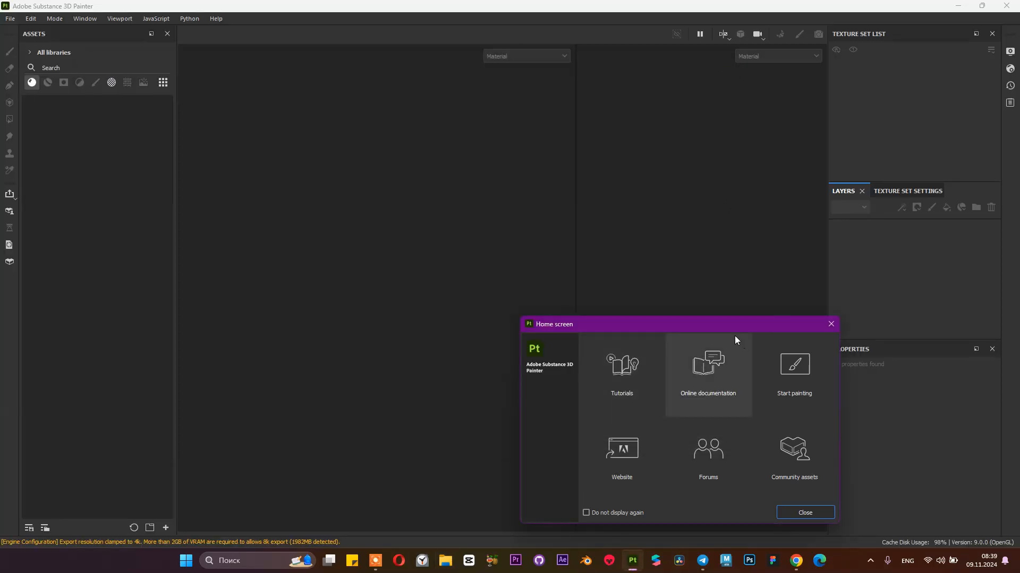
Step: Dismiss Substance 3D Painter's home screen and open the recent project character_textureing.spp from the Reference folder
{"action": "left_click", "coordinate": [828, 514]}
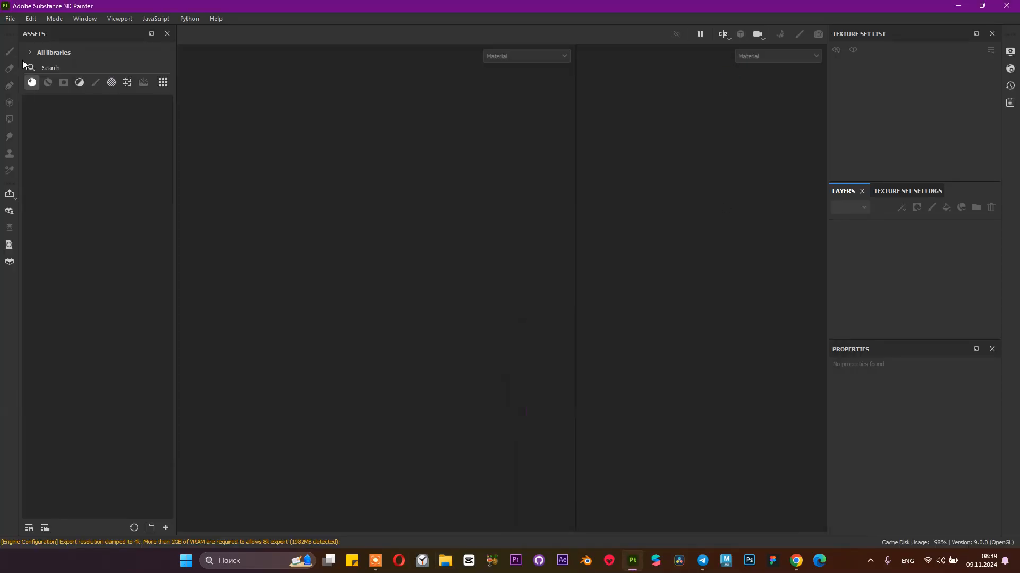
{"action": "left_click", "coordinate": [10, 19]}
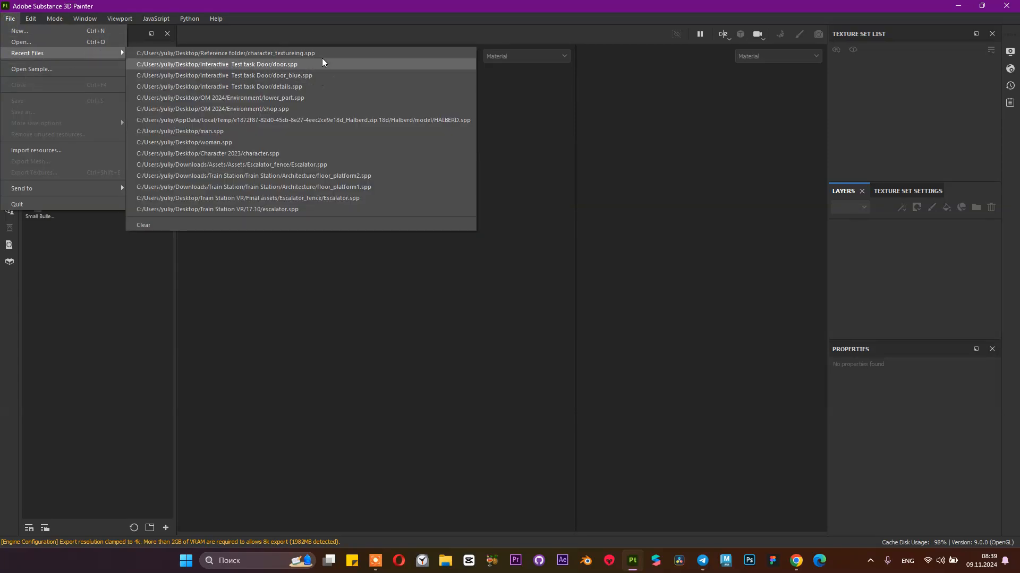
{"action": "left_click", "coordinate": [323, 55]}
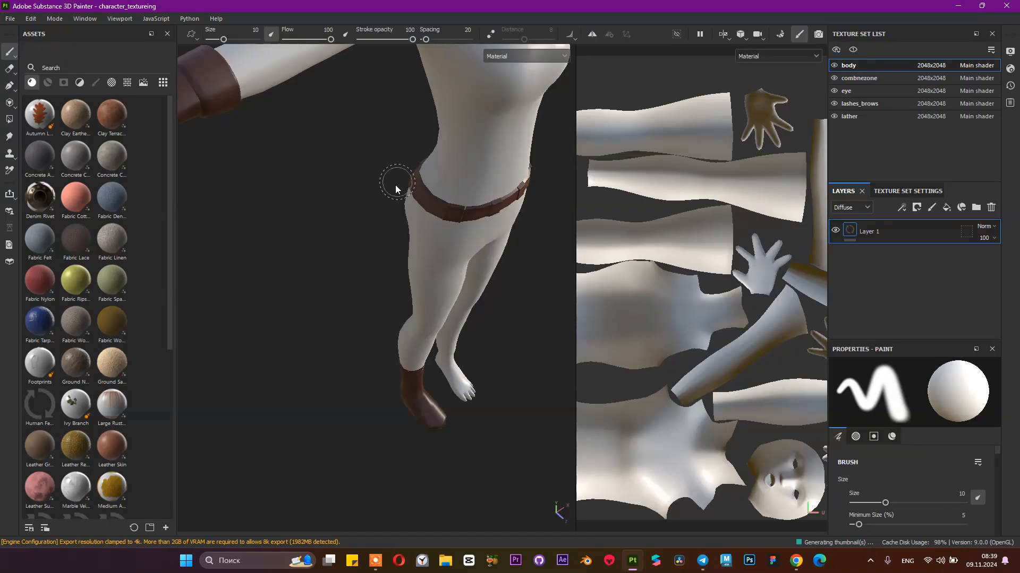
Step: Examine the project's existing character mesh from the front, from the head down to the feet
{"action": "key", "text": "f"}
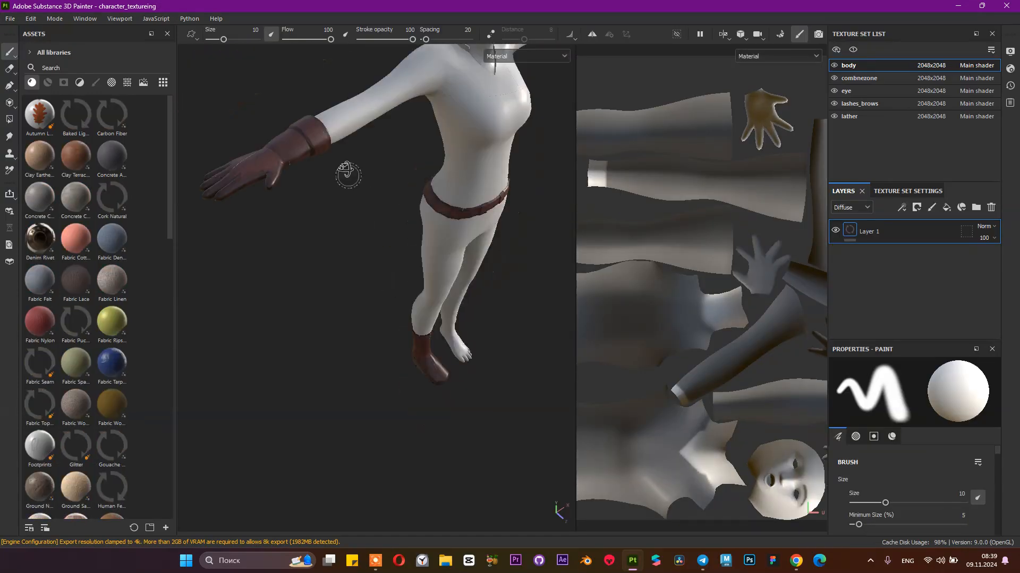
{"action": "middle_click_drag", "start_coordinate": [348, 284], "coordinate": [337, 326], "text": "alt"}
{"action": "left_click_drag", "start_coordinate": [349, 296], "coordinate": [299, 312], "text": "alt"}
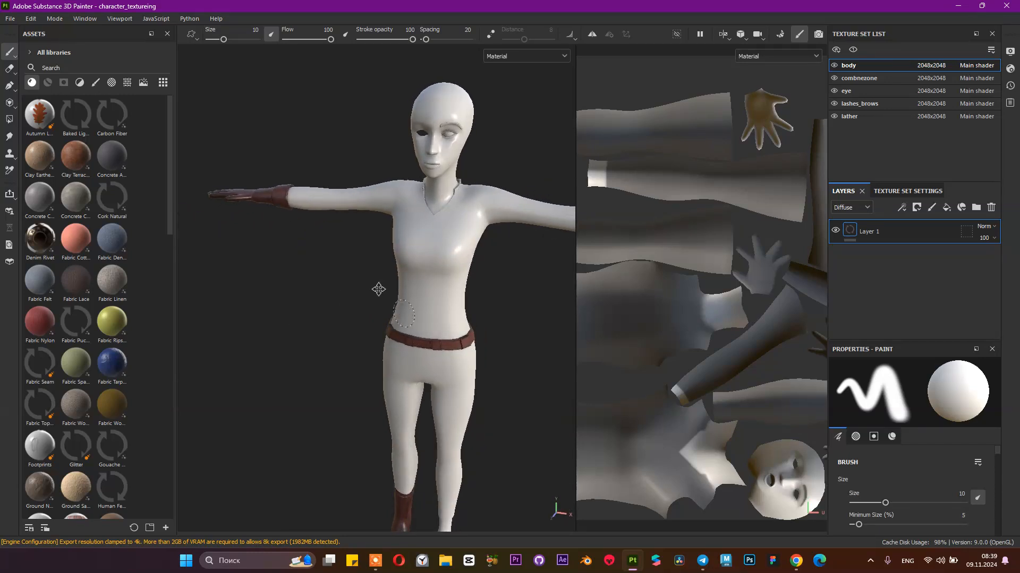
{"action": "middle_click_drag", "start_coordinate": [379, 290], "coordinate": [321, 212], "text": "alt"}
{"action": "left_click_drag", "start_coordinate": [391, 246], "coordinate": [343, 262], "text": "alt"}
{"action": "key", "text": "f"}
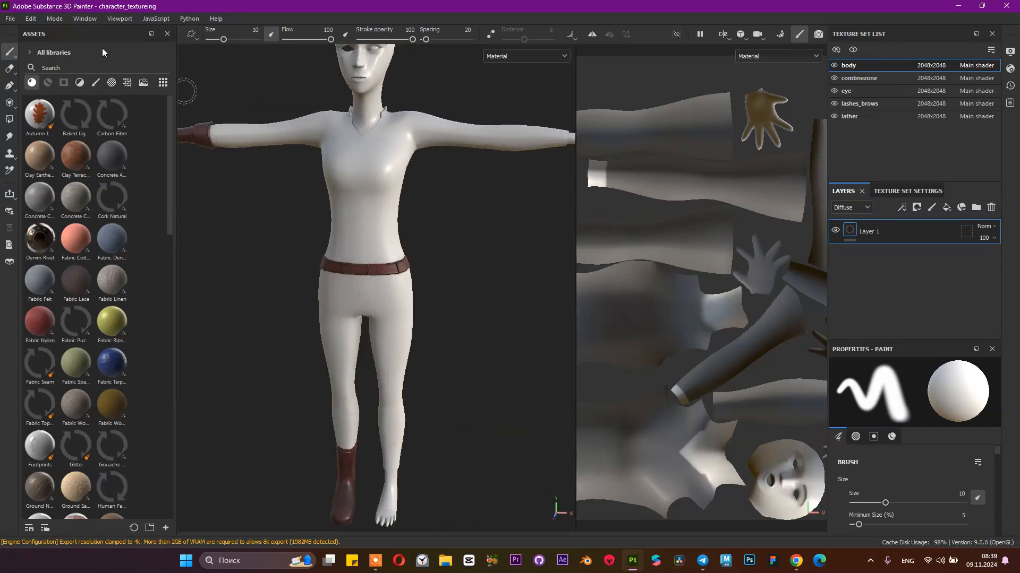
{"action": "left_click", "coordinate": [15, 21]}
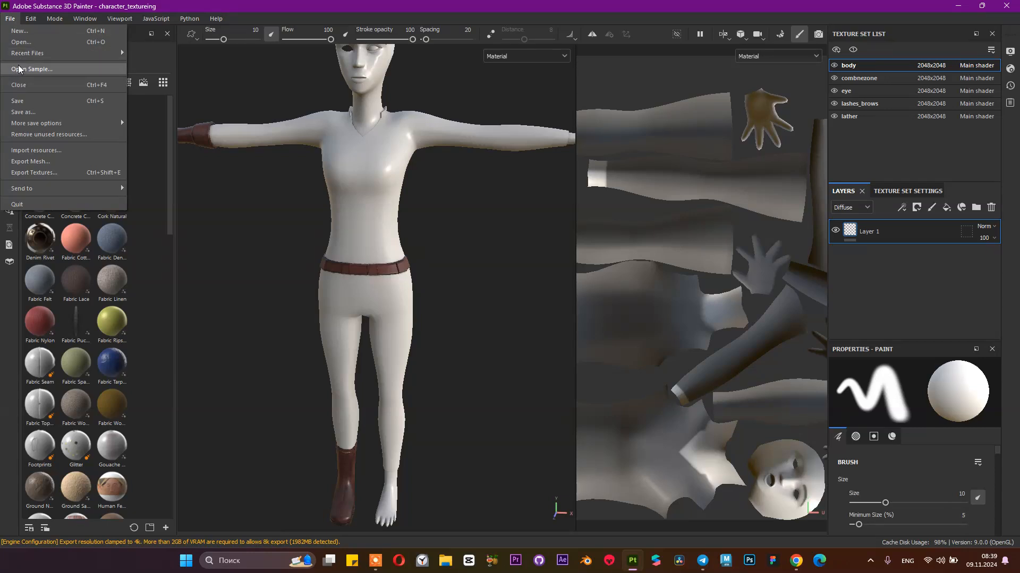
{"action": "left_click", "coordinate": [62, 151]}
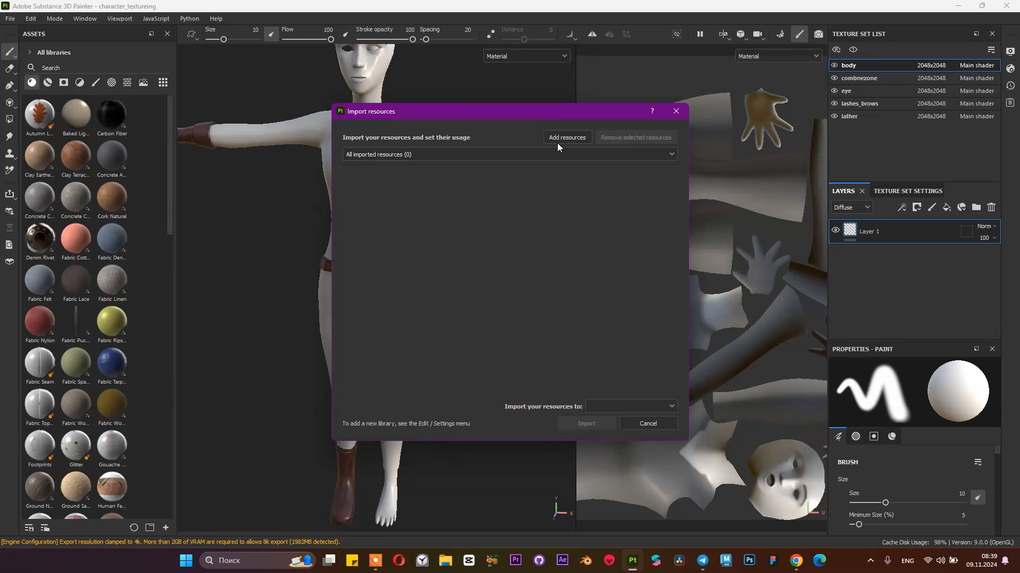
{"action": "left_click", "coordinate": [675, 112]}
{"action": "left_click", "coordinate": [31, 18]}
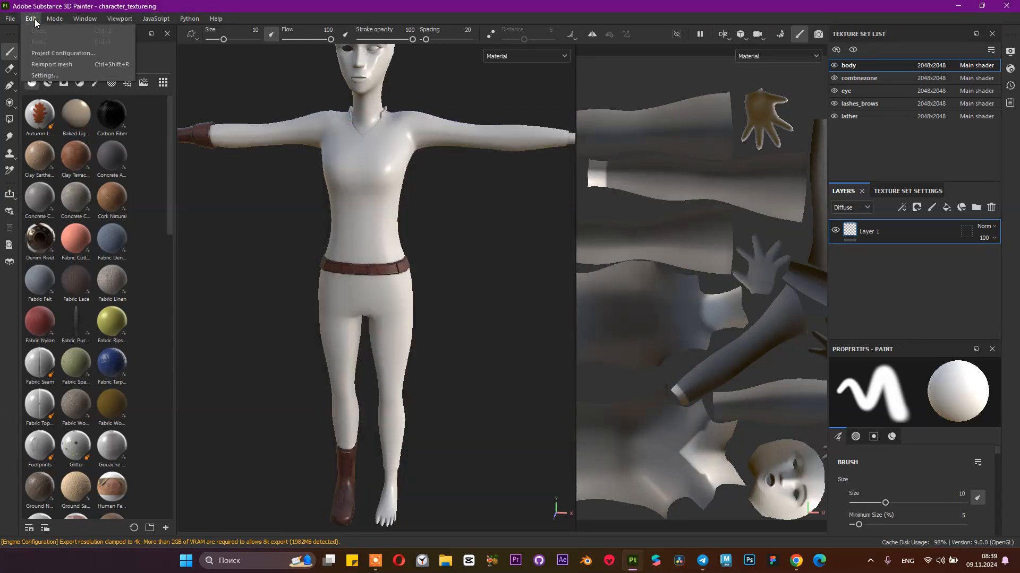
{"action": "left_click", "coordinate": [40, 53]}
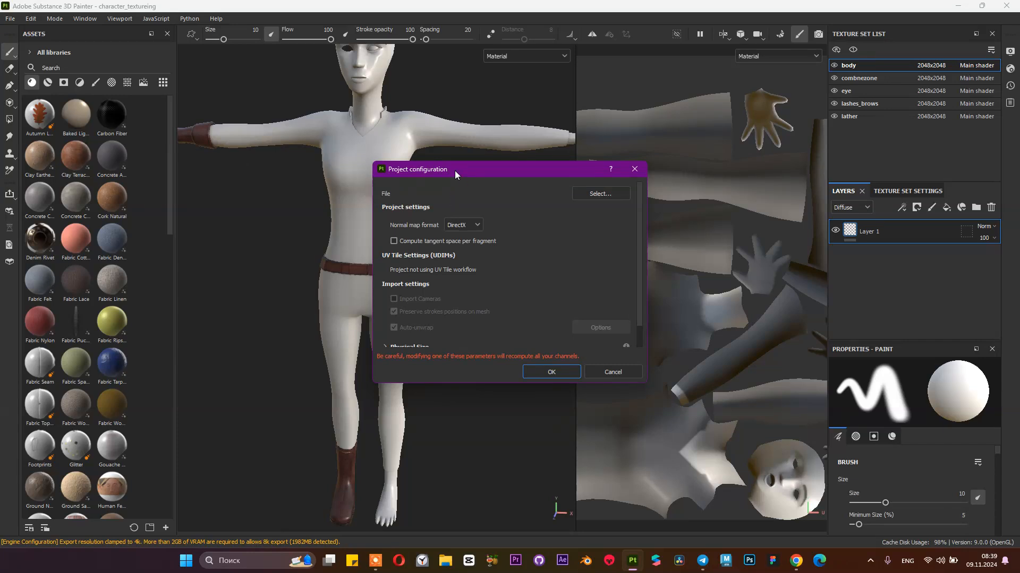
{"action": "left_click_drag", "start_coordinate": [455, 171], "coordinate": [438, 195]}
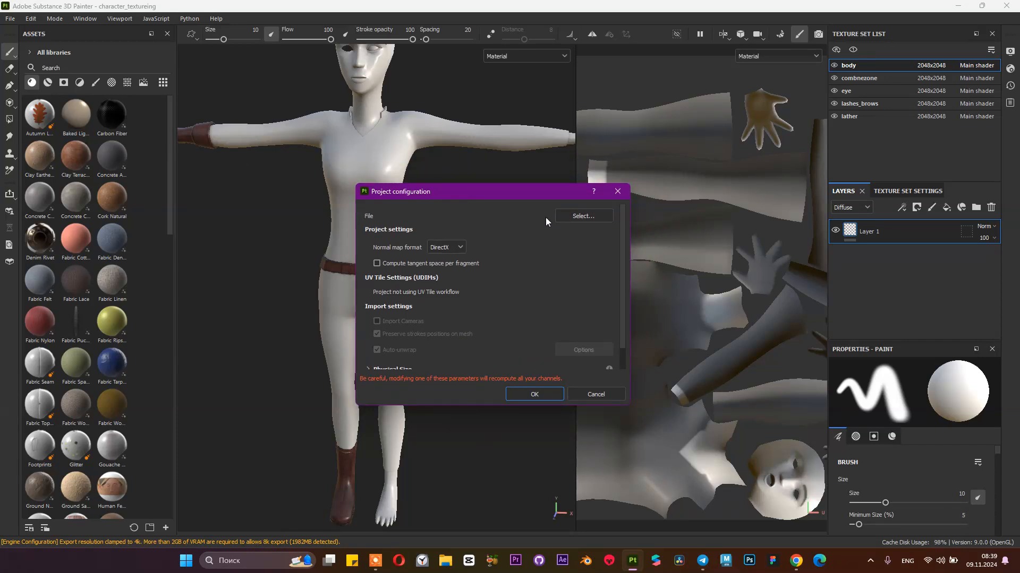
{"action": "left_click", "coordinate": [35, 19]}
{"action": "left_click", "coordinate": [618, 192]}
Step: Replace the project's mesh with character2.fbx from the Reference folder through the project configuration, leaving the import options at their defaults
{"action": "left_click", "coordinate": [30, 19]}
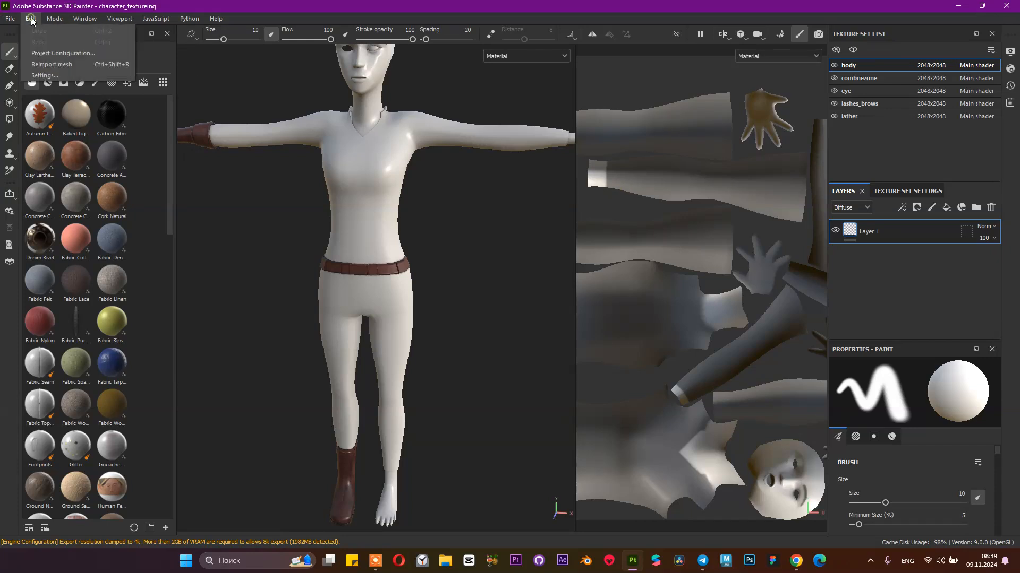
{"action": "left_click", "coordinate": [34, 49]}
{"action": "left_click", "coordinate": [587, 193]}
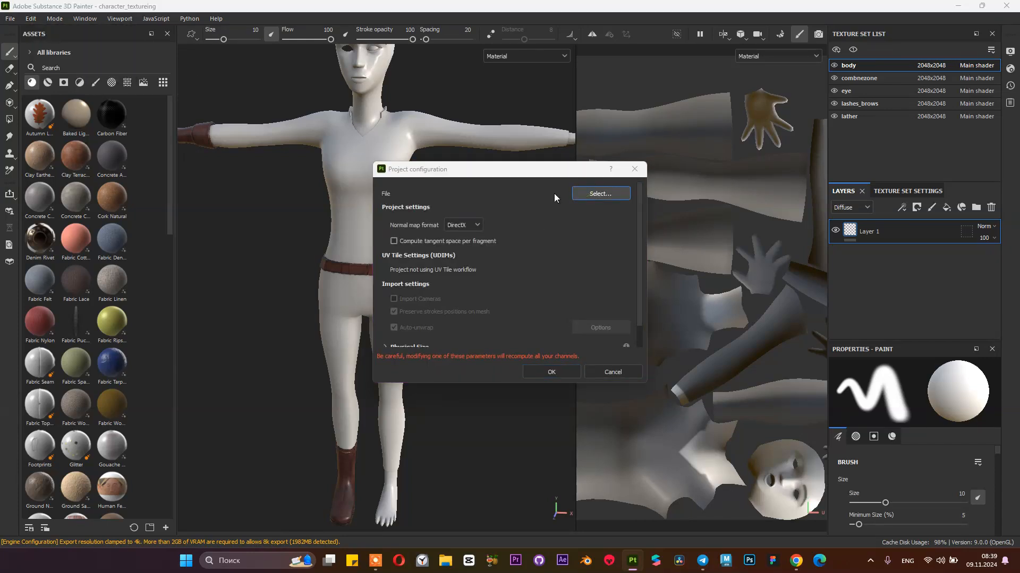
{"action": "left_click", "coordinate": [740, 273]}
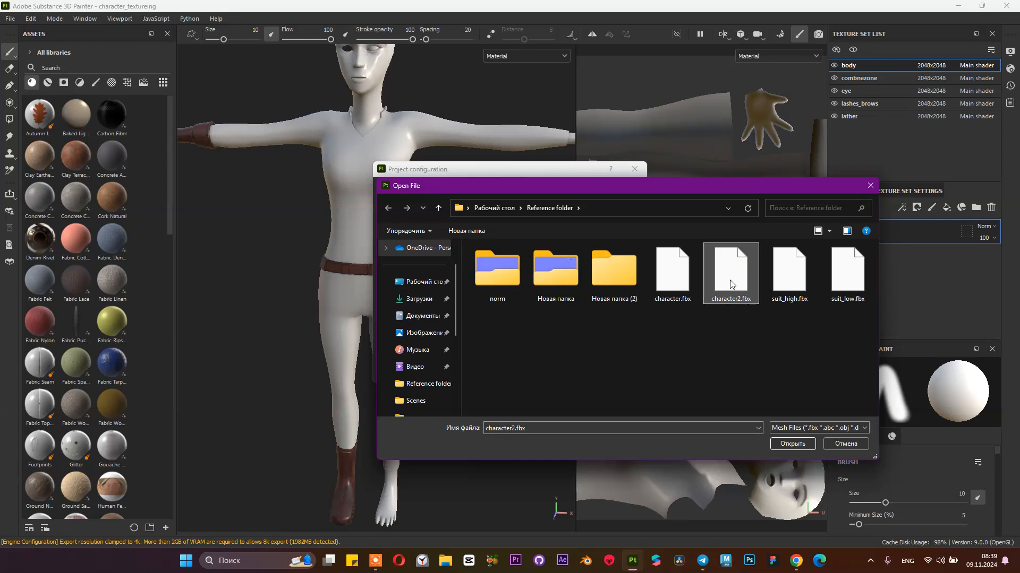
{"action": "double_click", "coordinate": [730, 284]}
{"action": "scroll", "coordinate": [519, 320], "scroll_direction": "down", "scroll_amount": 1}
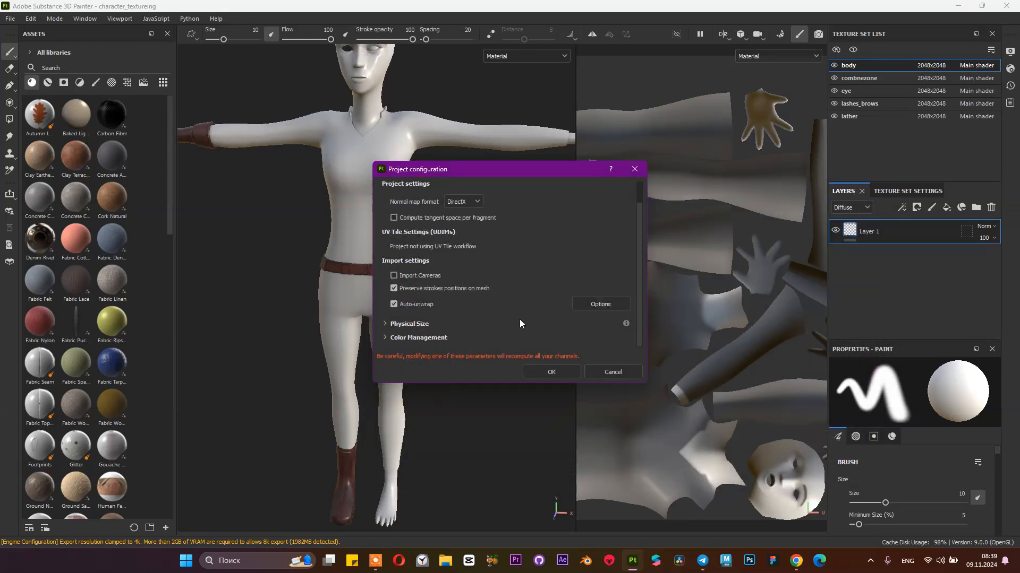
{"action": "left_click", "coordinate": [558, 368]}
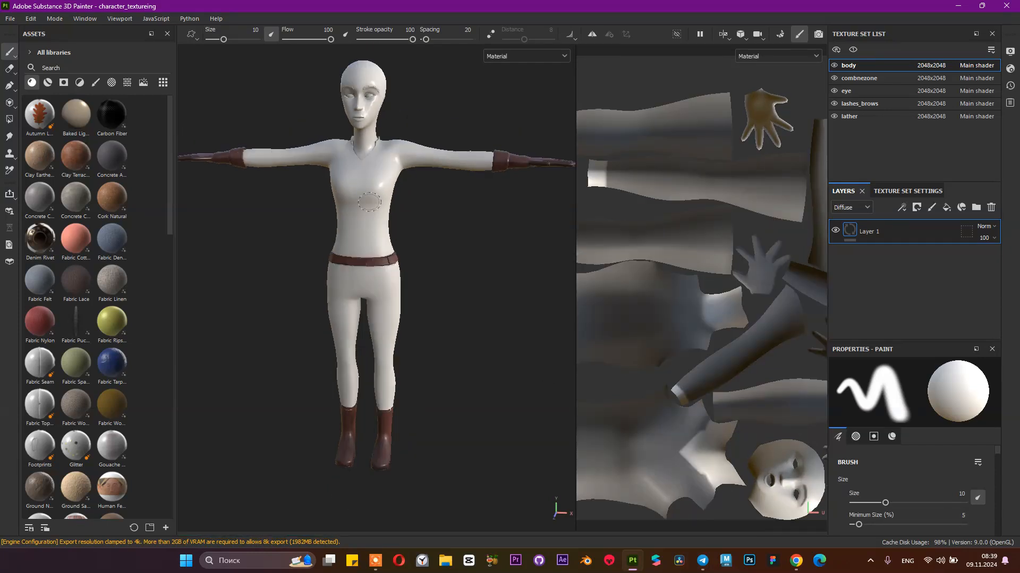
Step: Examine the reimported character's head and face up close
{"action": "left_click_drag", "start_coordinate": [331, 207], "coordinate": [368, 205], "text": "alt"}
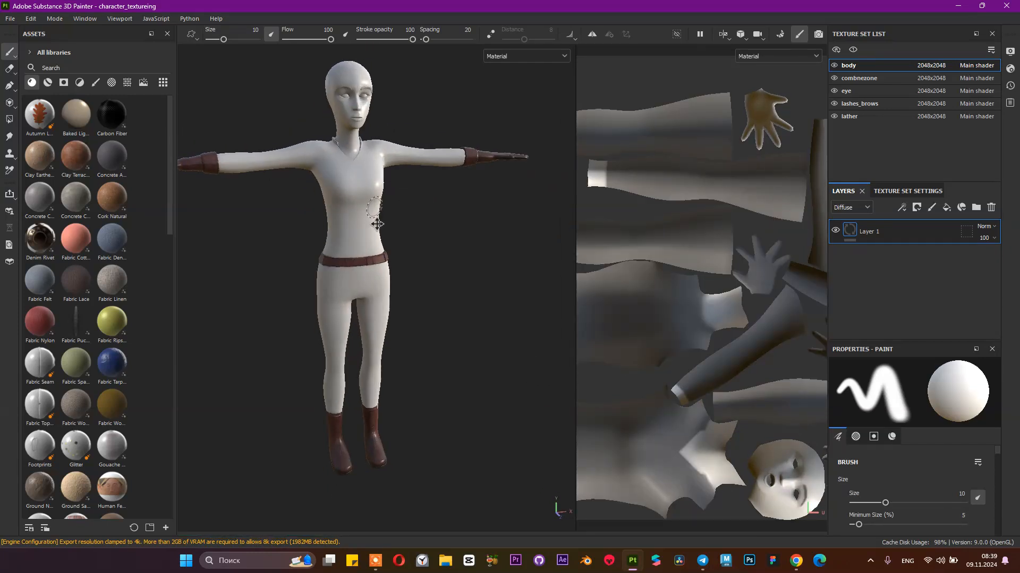
{"action": "middle_click_drag", "start_coordinate": [312, 166], "coordinate": [336, 281], "text": "alt"}
{"action": "right_click_drag", "start_coordinate": [336, 282], "coordinate": [545, 348], "text": "alt"}
{"action": "middle_click_drag", "start_coordinate": [332, 155], "coordinate": [352, 262], "text": "alt"}
{"action": "right_click_drag", "start_coordinate": [352, 262], "coordinate": [644, 362], "text": "alt"}
{"action": "right_click_drag", "start_coordinate": [644, 362], "coordinate": [553, 346], "text": "alt"}
{"action": "left_click_drag", "start_coordinate": [451, 314], "coordinate": [377, 233], "text": "alt"}
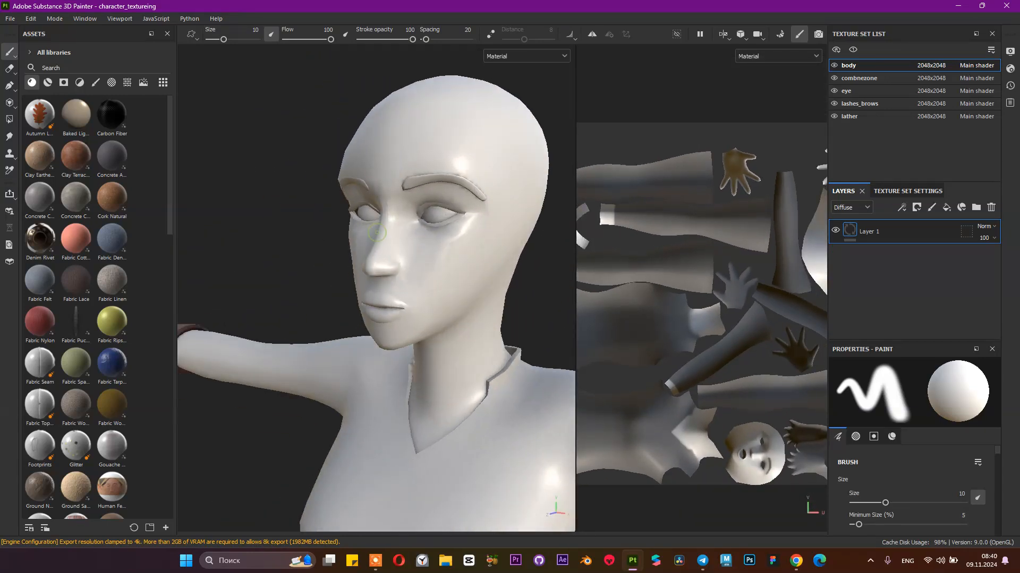
Step: Examine the rest of the reimported character, working down the body to the leather boots
{"action": "middle_click_drag", "start_coordinate": [468, 396], "coordinate": [398, 210], "text": "alt"}
{"action": "right_click_drag", "start_coordinate": [533, 324], "coordinate": [440, 336], "text": "alt"}
{"action": "middle_click_drag", "start_coordinate": [440, 336], "coordinate": [500, 175], "text": "alt"}
{"action": "right_click_drag", "start_coordinate": [478, 213], "coordinate": [340, 270], "text": "alt"}
{"action": "left_click_drag", "start_coordinate": [369, 280], "coordinate": [476, 300], "text": "alt"}
{"action": "middle_click_drag", "start_coordinate": [400, 353], "coordinate": [425, 438], "text": "alt"}
{"action": "left_click_drag", "start_coordinate": [377, 414], "coordinate": [499, 439], "text": "alt"}
{"action": "right_click_drag", "start_coordinate": [312, 288], "coordinate": [345, 340], "text": "alt"}
{"action": "right_click_drag", "start_coordinate": [263, 289], "coordinate": [296, 257], "text": "alt"}
{"action": "middle_click_drag", "start_coordinate": [296, 257], "coordinate": [257, 212], "text": "alt"}
{"action": "right_click_drag", "start_coordinate": [257, 212], "coordinate": [300, 307], "text": "alt"}
{"action": "middle_click_drag", "start_coordinate": [475, 473], "coordinate": [321, 262], "text": "alt"}
{"action": "right_click_drag", "start_coordinate": [320, 262], "coordinate": [326, 340], "text": "alt"}
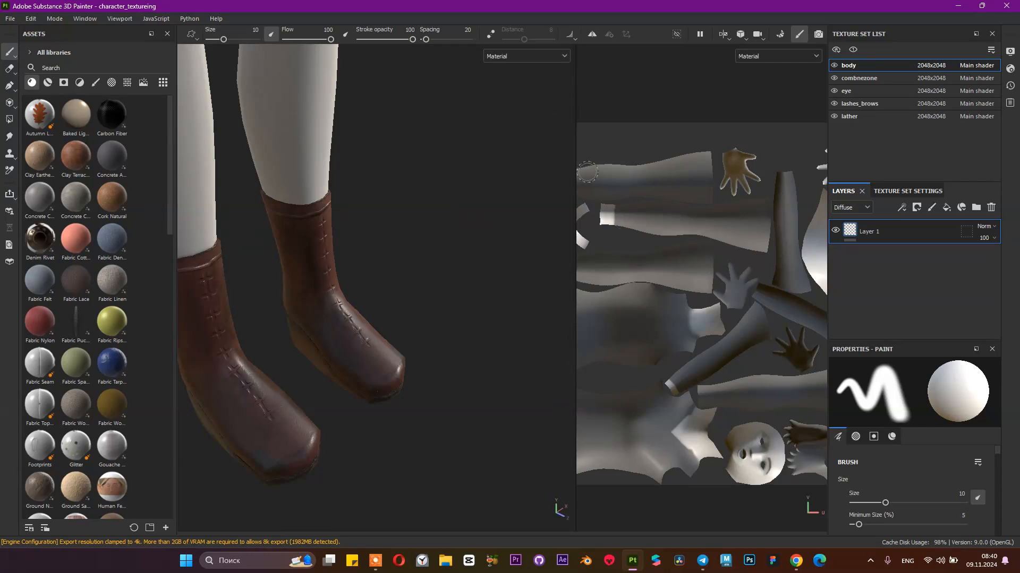
Step: Widen the UV view and isolate the lather texture set by hiding body, combnezone, eye and lashes_brows
{"action": "left_click_drag", "start_coordinate": [577, 154], "coordinate": [488, 158]}
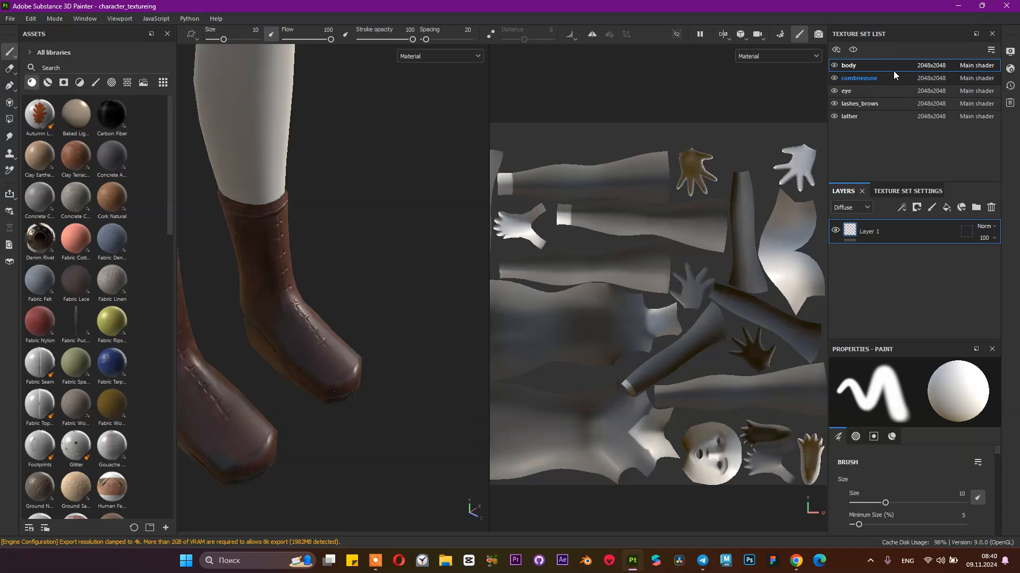
{"action": "left_click", "coordinate": [832, 93]}
{"action": "left_click", "coordinate": [834, 78]}
{"action": "left_click", "coordinate": [834, 66]}
{"action": "left_click", "coordinate": [833, 103]}
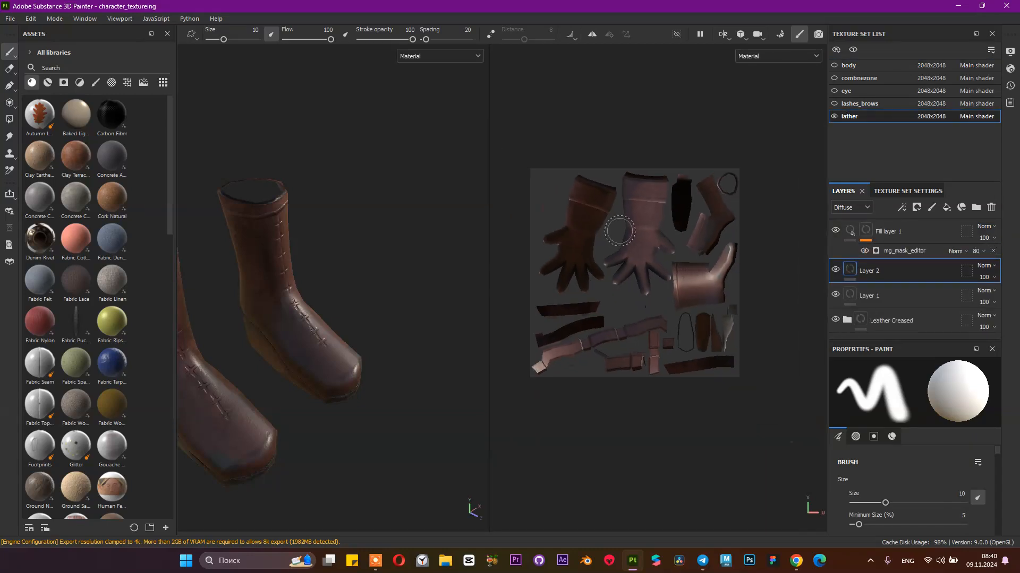
Step: Compare the boots' front in the 3D view with the lather set's UV layout
{"action": "scroll", "coordinate": [293, 201], "scroll_direction": "down", "scroll_amount": 3}
{"action": "middle_click_drag", "start_coordinate": [293, 201], "coordinate": [378, 213], "text": "alt"}
{"action": "left_click_drag", "start_coordinate": [375, 317], "coordinate": [314, 292], "text": "alt"}
{"action": "middle_click_drag", "start_coordinate": [314, 293], "coordinate": [330, 312], "text": "alt"}
{"action": "right_click_drag", "start_coordinate": [329, 311], "coordinate": [345, 319], "text": "alt"}
{"action": "middle_click_drag", "start_coordinate": [345, 319], "coordinate": [390, 262], "text": "alt"}
{"action": "scroll", "coordinate": [388, 261], "scroll_direction": "down", "scroll_amount": 1}
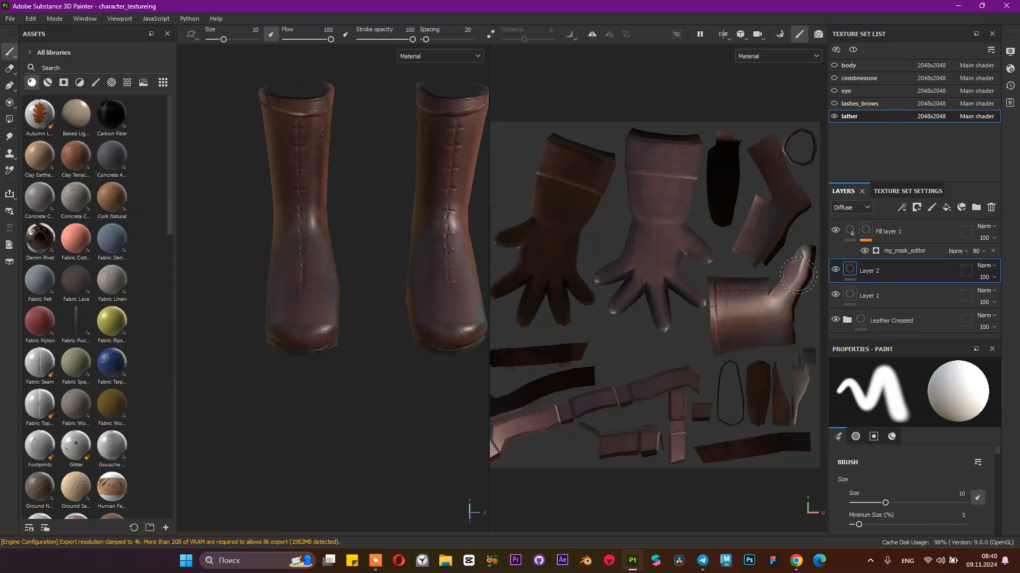
{"action": "scroll", "coordinate": [666, 332], "scroll_direction": "down", "scroll_amount": 3}
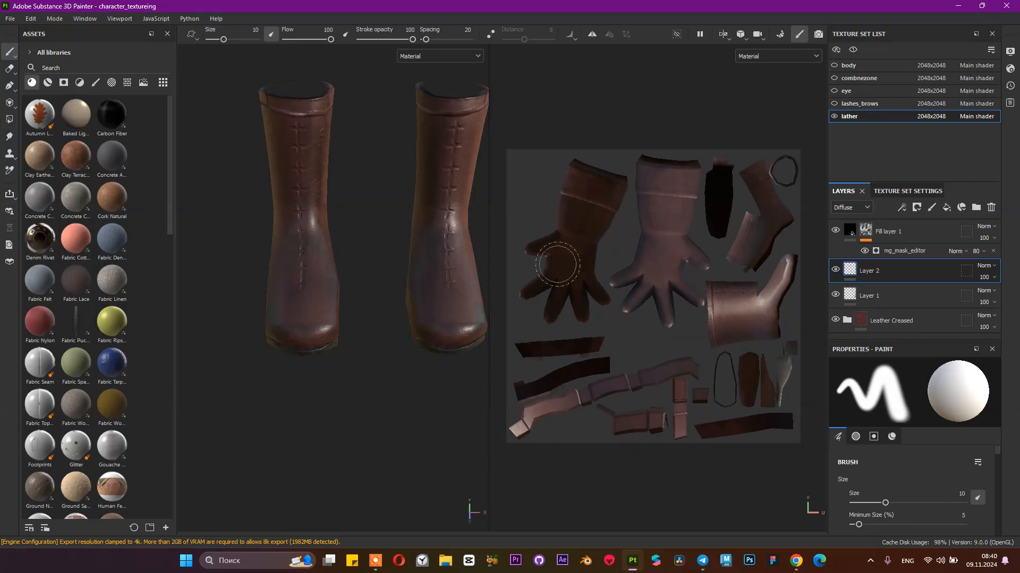
Step: Paint a white test stroke over the toe of a boot, then undo it
{"action": "mouse_move", "coordinate": [437, 293]}
{"action": "left_mouse_down"}
{"action": "mouse_move", "coordinate": [465, 298]}
{"action": "mouse_move", "coordinate": [451, 284]}
{"action": "mouse_move", "coordinate": [342, 326]}
{"action": "mouse_move", "coordinate": [442, 320]}
{"action": "left_mouse_up"}
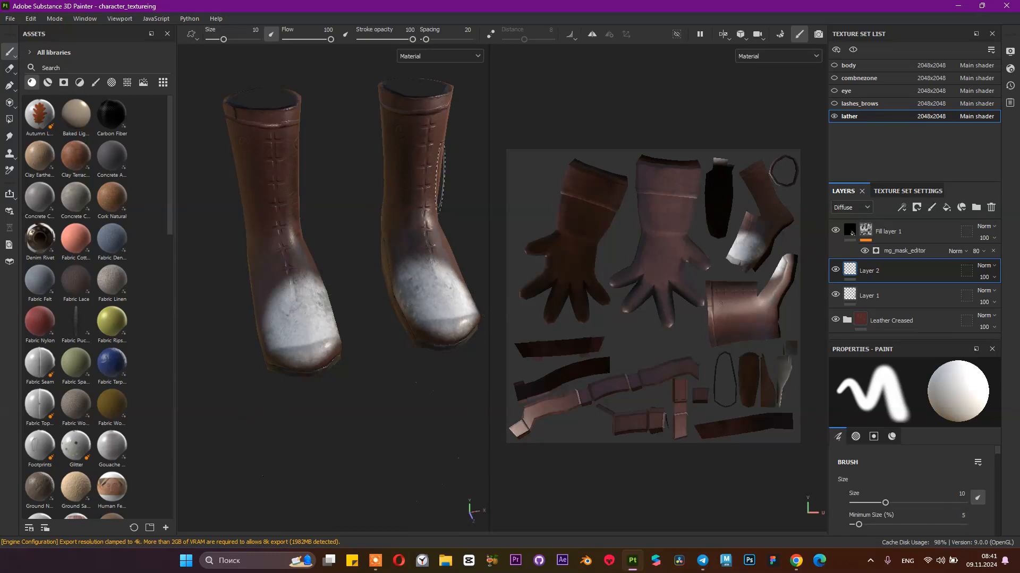
{"action": "key", "text": "ctrl+z"}
Step: Inspect the isolated pair of boots from several angles
{"action": "middle_click_drag", "start_coordinate": [353, 220], "coordinate": [376, 320], "text": "alt"}
{"action": "right_click_drag", "start_coordinate": [385, 311], "coordinate": [301, 276], "text": "alt"}
{"action": "left_click_drag", "start_coordinate": [315, 272], "coordinate": [377, 302], "text": "alt"}
{"action": "middle_click_drag", "start_coordinate": [378, 302], "coordinate": [333, 301], "text": "alt"}
{"action": "right_click_drag", "start_coordinate": [333, 302], "coordinate": [437, 364], "text": "alt"}
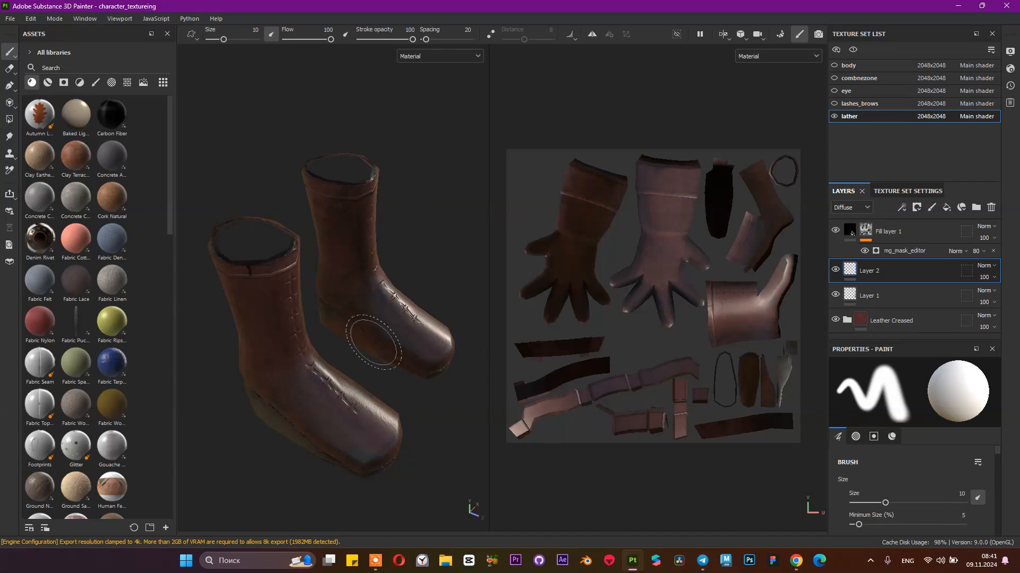
{"action": "left_click_drag", "start_coordinate": [387, 300], "coordinate": [305, 278], "text": "alt"}
{"action": "middle_click_drag", "start_coordinate": [319, 324], "coordinate": [322, 369], "text": "alt"}
{"action": "right_click_drag", "start_coordinate": [322, 369], "coordinate": [254, 282], "text": "alt"}
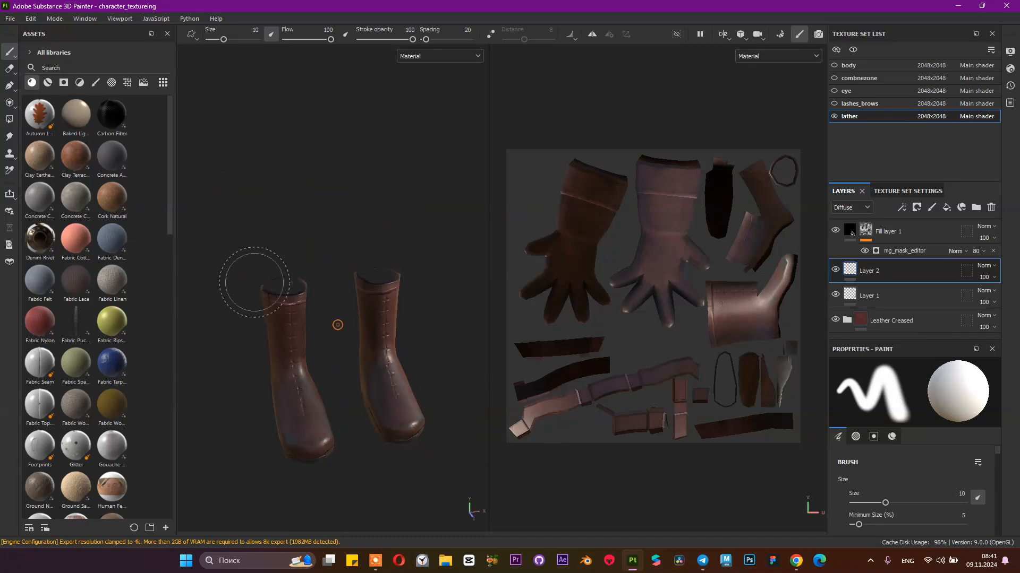
{"action": "middle_click_drag", "start_coordinate": [399, 318], "coordinate": [394, 339], "text": "alt"}
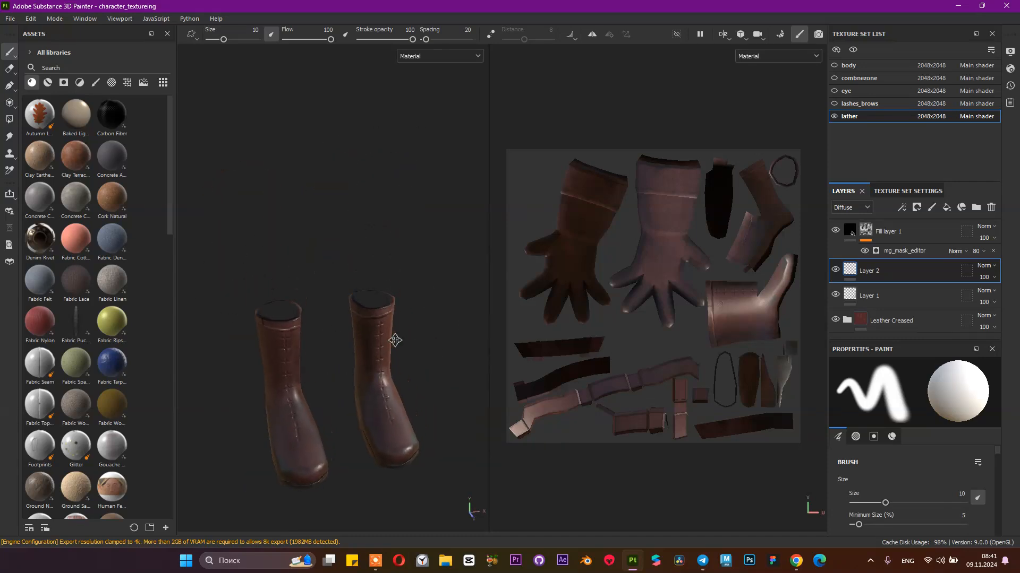
Step: Show the lashes_brows and eye texture sets again and inspect the eyeballs, lashes and brows in the 3D view
{"action": "left_click", "coordinate": [834, 103]}
{"action": "right_click_drag", "start_coordinate": [331, 224], "coordinate": [219, 179], "text": "alt"}
{"action": "middle_click_drag", "start_coordinate": [425, 243], "coordinate": [423, 292], "text": "alt"}
{"action": "right_click_drag", "start_coordinate": [424, 291], "coordinate": [244, 231], "text": "alt"}
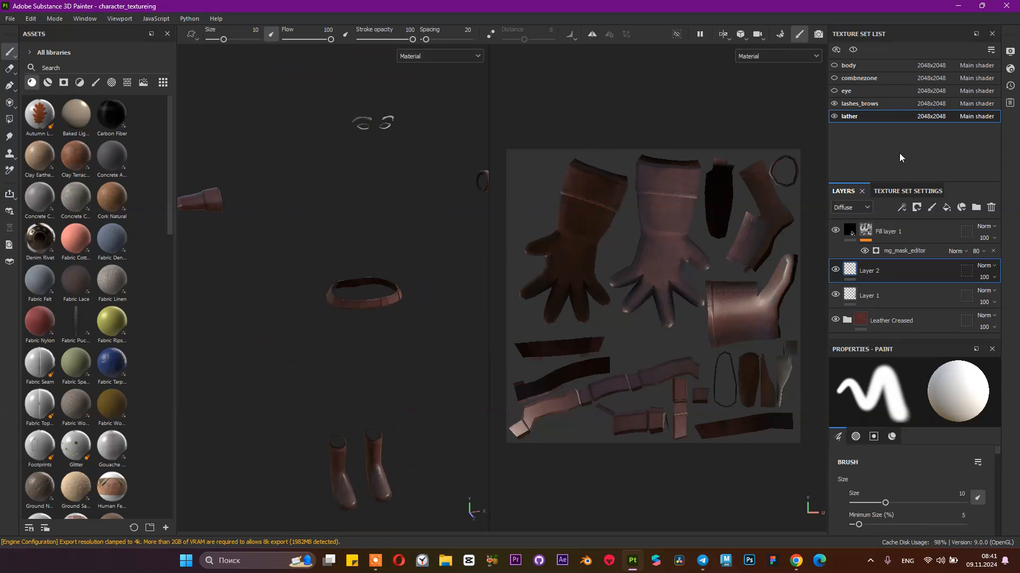
{"action": "left_click", "coordinate": [838, 91]}
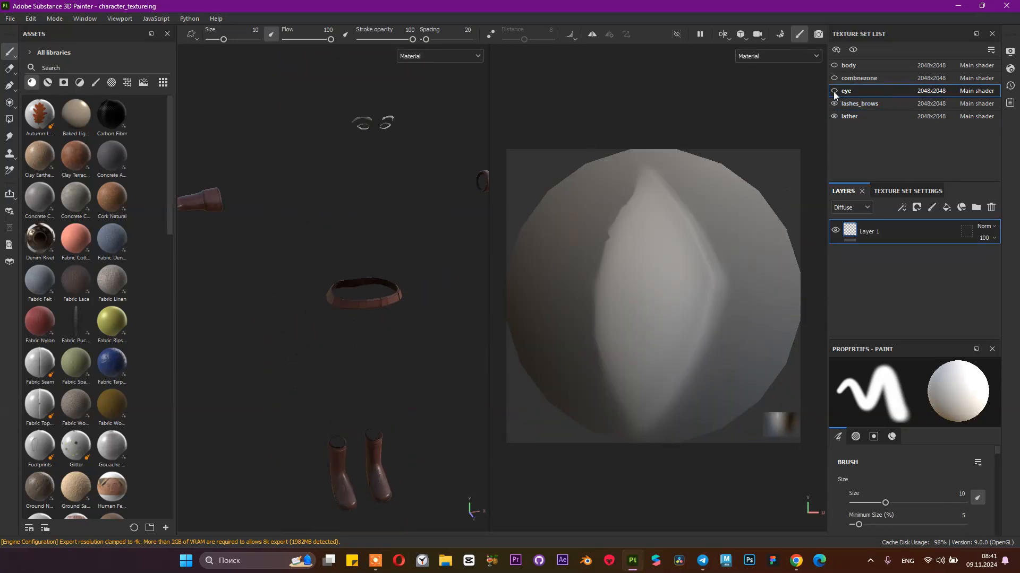
{"action": "left_click_drag", "start_coordinate": [234, 158], "coordinate": [359, 162], "text": "alt"}
{"action": "middle_click_drag", "start_coordinate": [360, 161], "coordinate": [350, 255], "text": "alt"}
{"action": "right_click_drag", "start_coordinate": [350, 255], "coordinate": [626, 318], "text": "alt"}
{"action": "middle_click_drag", "start_coordinate": [410, 238], "coordinate": [383, 278], "text": "alt"}
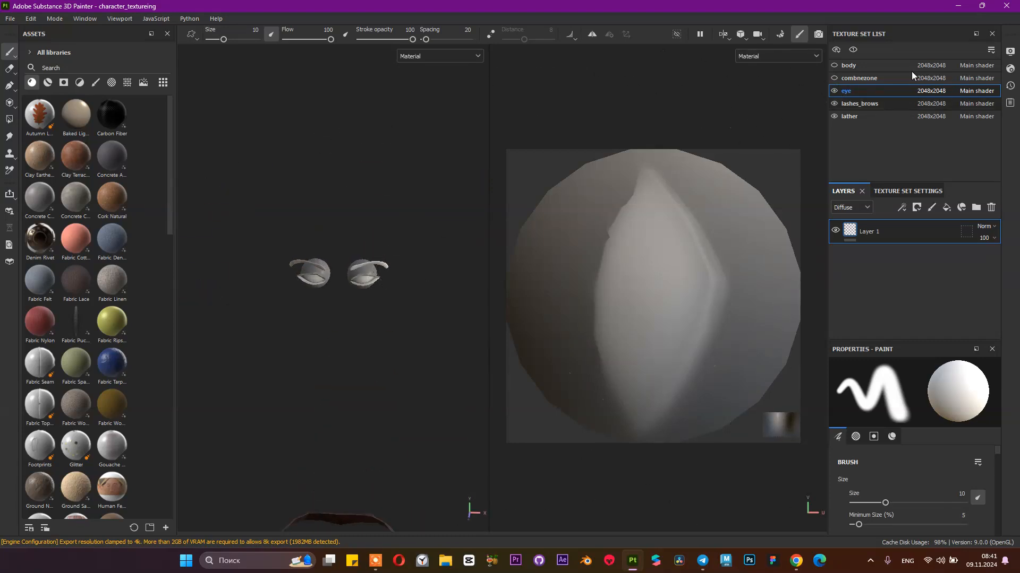
Step: Show the body and combnezone texture sets again and frame the character's head and upper body
{"action": "left_click", "coordinate": [834, 65]}
{"action": "left_click", "coordinate": [834, 65]}
{"action": "left_click_drag", "start_coordinate": [340, 210], "coordinate": [390, 215], "text": "alt"}
{"action": "middle_click_drag", "start_coordinate": [390, 215], "coordinate": [438, 152], "text": "alt"}
{"action": "right_click_drag", "start_coordinate": [438, 151], "coordinate": [472, 262], "text": "alt"}
{"action": "left_click_drag", "start_coordinate": [425, 249], "coordinate": [345, 250], "text": "alt"}
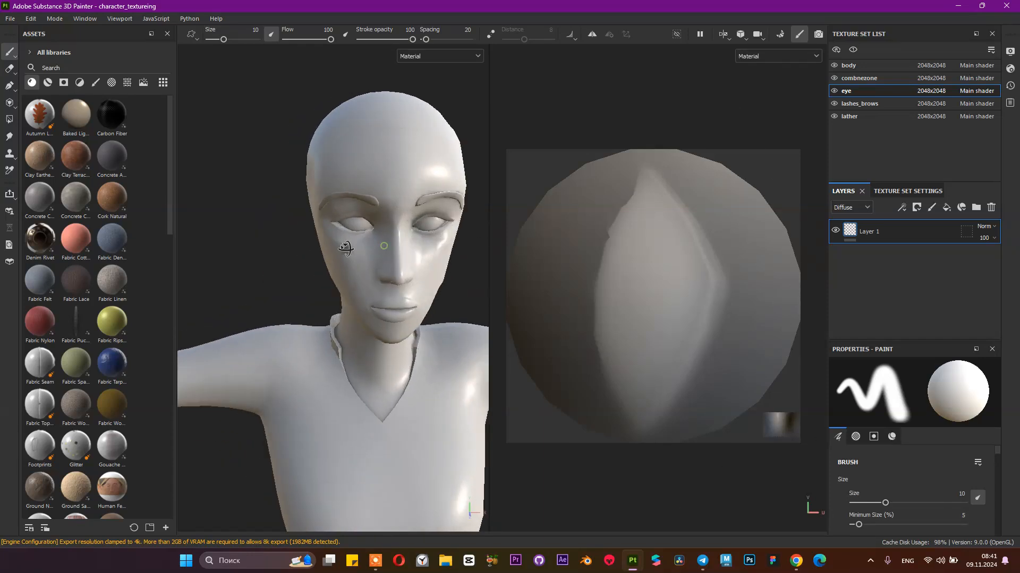
{"action": "middle_click_drag", "start_coordinate": [346, 250], "coordinate": [384, 245], "text": "alt"}
Step: Hide the eye and lashes_brows texture sets and inspect the face with its empty eye sockets
{"action": "left_click", "coordinate": [833, 91]}
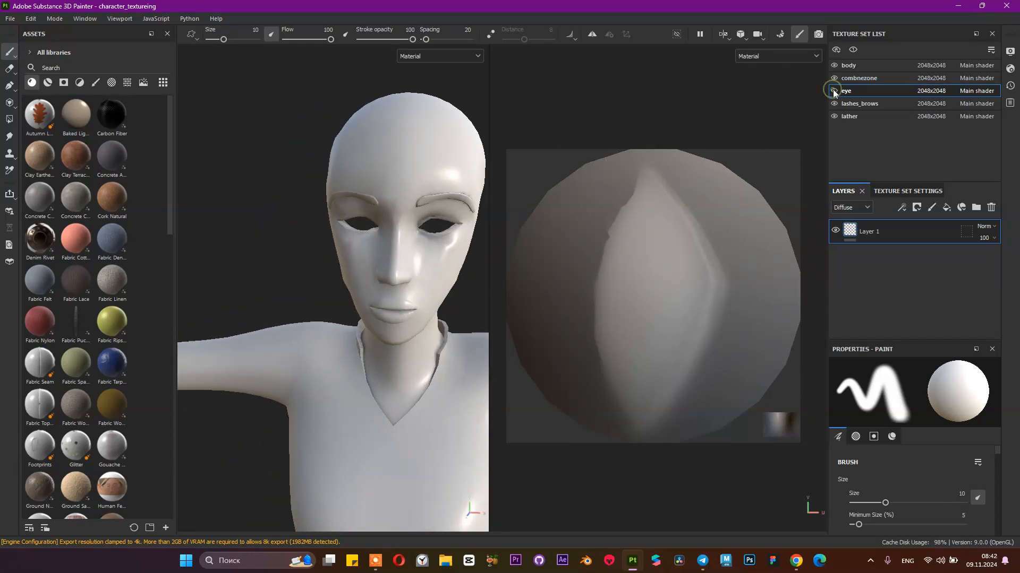
{"action": "left_click", "coordinate": [833, 104]}
{"action": "left_click_drag", "start_coordinate": [336, 165], "coordinate": [355, 153], "text": "alt"}
{"action": "right_click_drag", "start_coordinate": [339, 147], "coordinate": [462, 223], "text": "alt"}
{"action": "middle_click_drag", "start_coordinate": [457, 213], "coordinate": [351, 145], "text": "alt"}
{"action": "right_click_drag", "start_coordinate": [354, 155], "coordinate": [382, 202], "text": "alt"}
{"action": "left_click_drag", "start_coordinate": [383, 202], "coordinate": [391, 216], "text": "alt"}
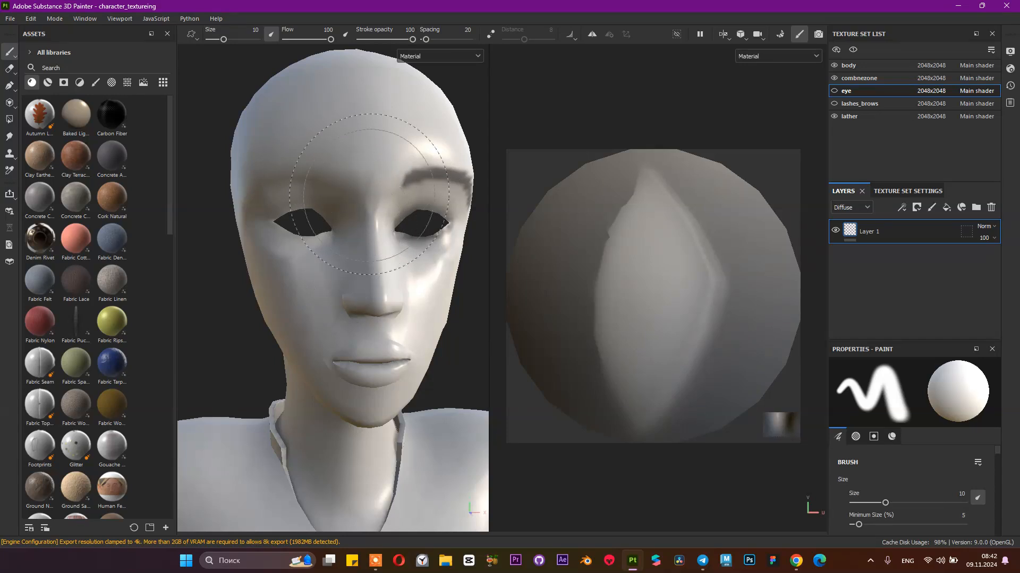
Step: Check the eye set's texture set settings, the display settings and the shader settings, then return to the layers
{"action": "left_click", "coordinate": [899, 191]}
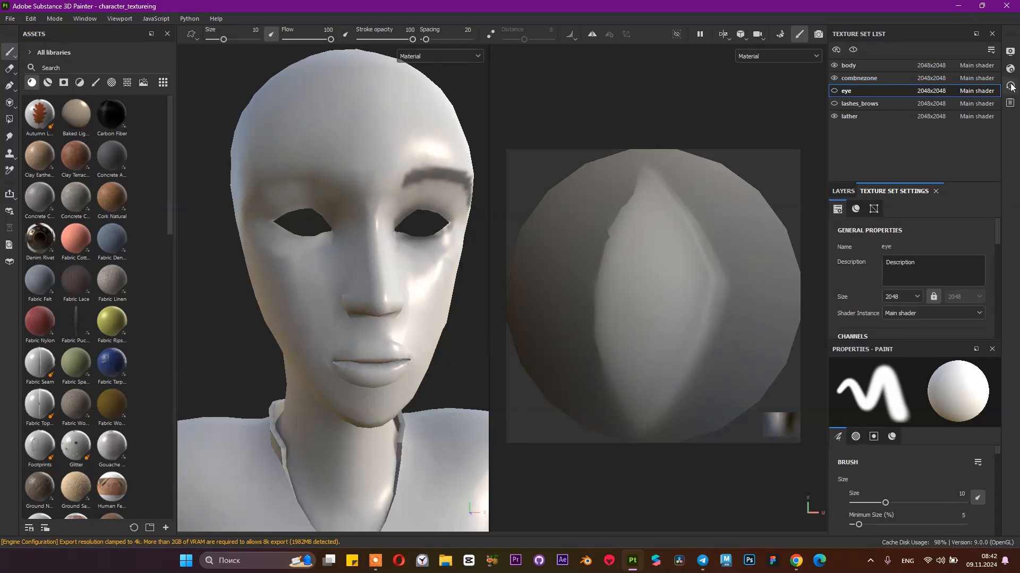
{"action": "left_click", "coordinate": [1011, 51]}
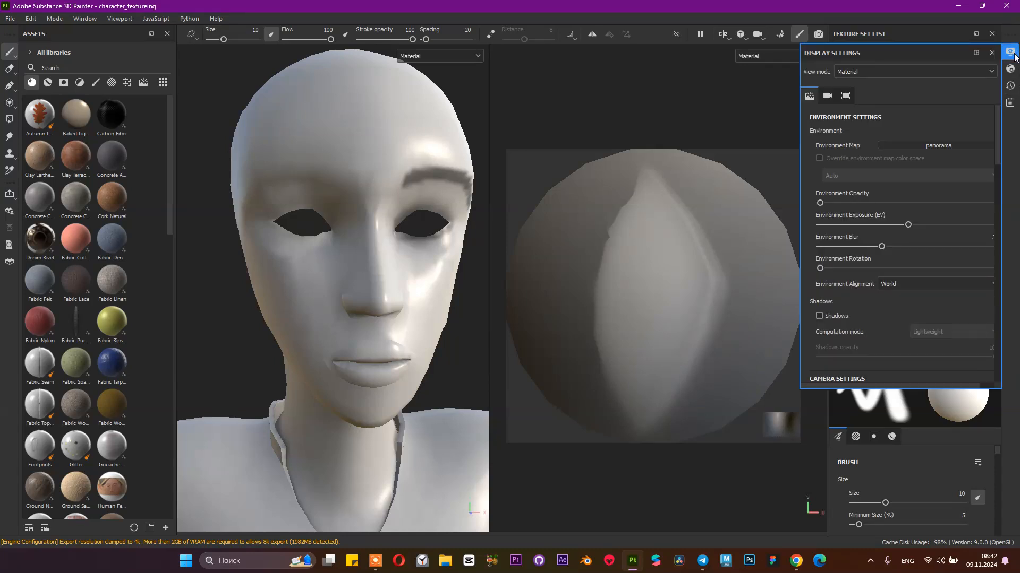
{"action": "left_click", "coordinate": [991, 53]}
{"action": "left_click", "coordinate": [1011, 68]}
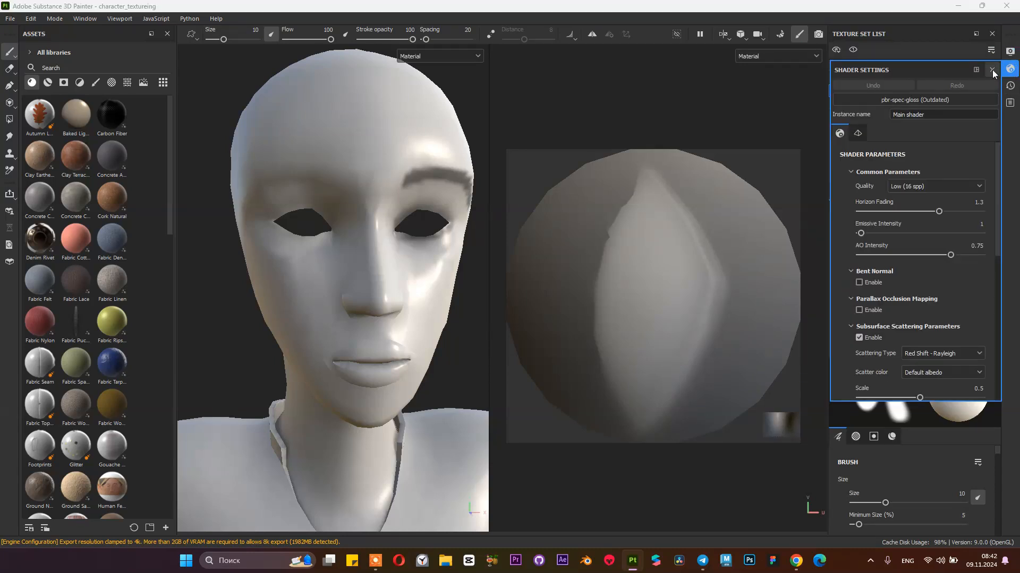
{"action": "left_click", "coordinate": [1011, 104]}
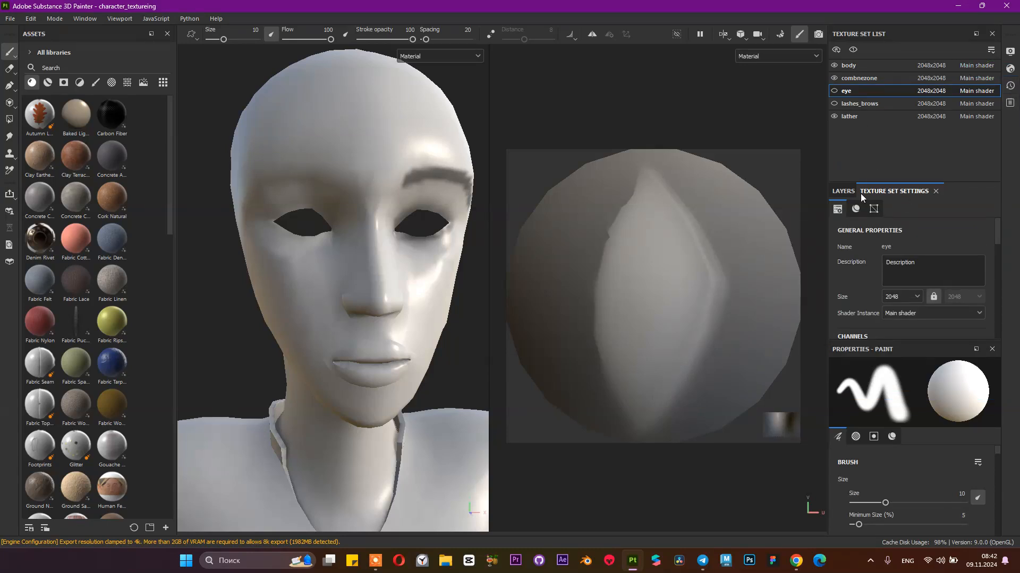
{"action": "left_click", "coordinate": [843, 192]}
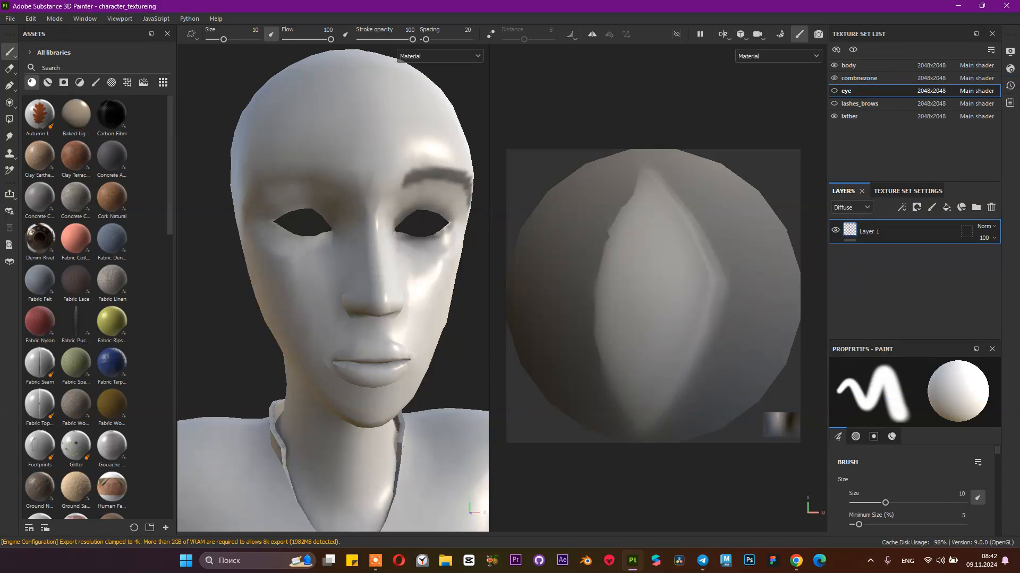
Step: Show the eye and lashes_brows texture sets again and view the complete character from head to boots
{"action": "left_click", "coordinate": [834, 91]}
{"action": "left_click", "coordinate": [834, 104]}
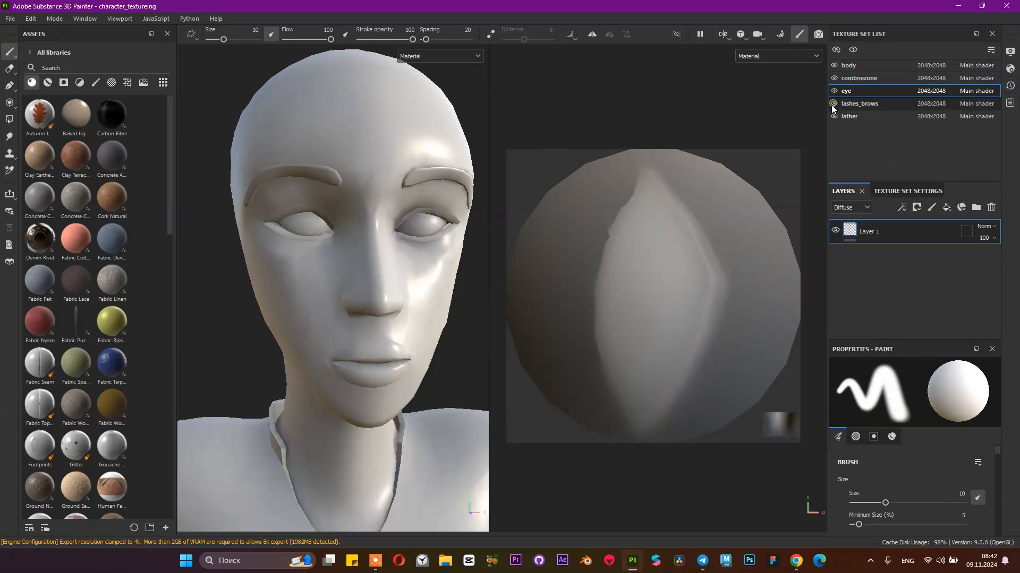
{"action": "scroll", "coordinate": [230, 235], "scroll_direction": "down", "scroll_amount": 5}
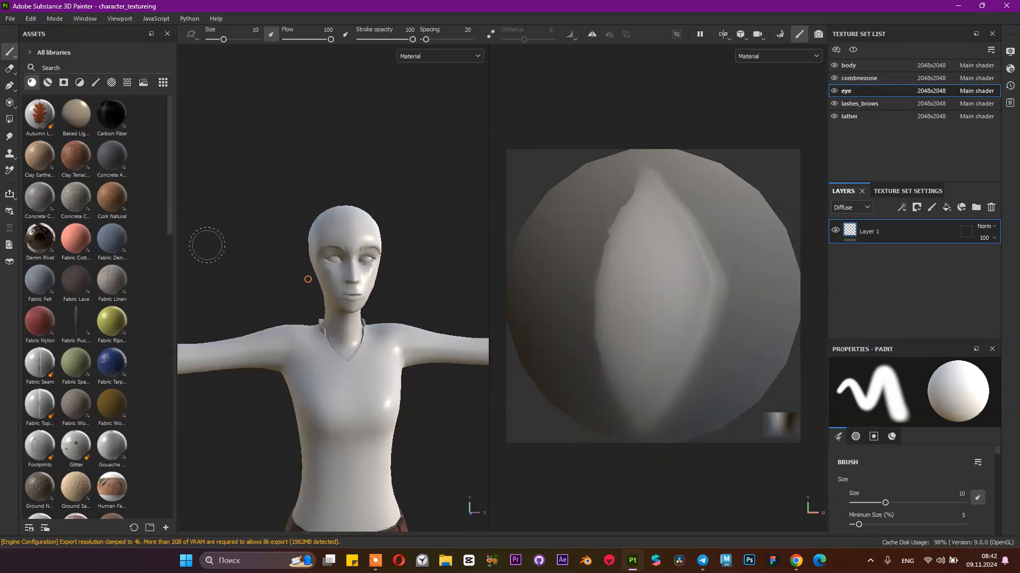
{"action": "scroll", "coordinate": [230, 298], "scroll_direction": "down", "scroll_amount": 4}
{"action": "middle_click_drag", "start_coordinate": [230, 298], "coordinate": [234, 170], "text": "alt"}
{"action": "left_click_drag", "start_coordinate": [234, 170], "coordinate": [316, 269], "text": "alt"}
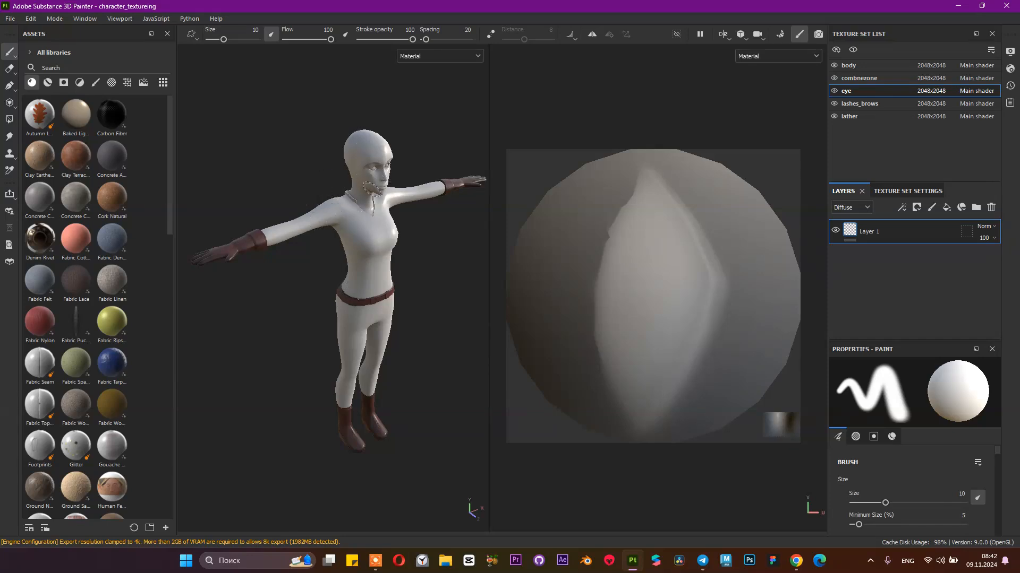
Step: Enlarge the texture set settings area and review the eye set's mesh maps
{"action": "mouse_move", "coordinate": [355, 254]}
{"action": "left_mouse_down", "text": "alt"}
{"action": "mouse_move", "coordinate": [360, 232]}
{"action": "mouse_move", "coordinate": [335, 246]}
{"action": "left_mouse_up", "text": "alt"}
{"action": "scroll", "coordinate": [335, 248], "scroll_direction": "up", "scroll_amount": 2}
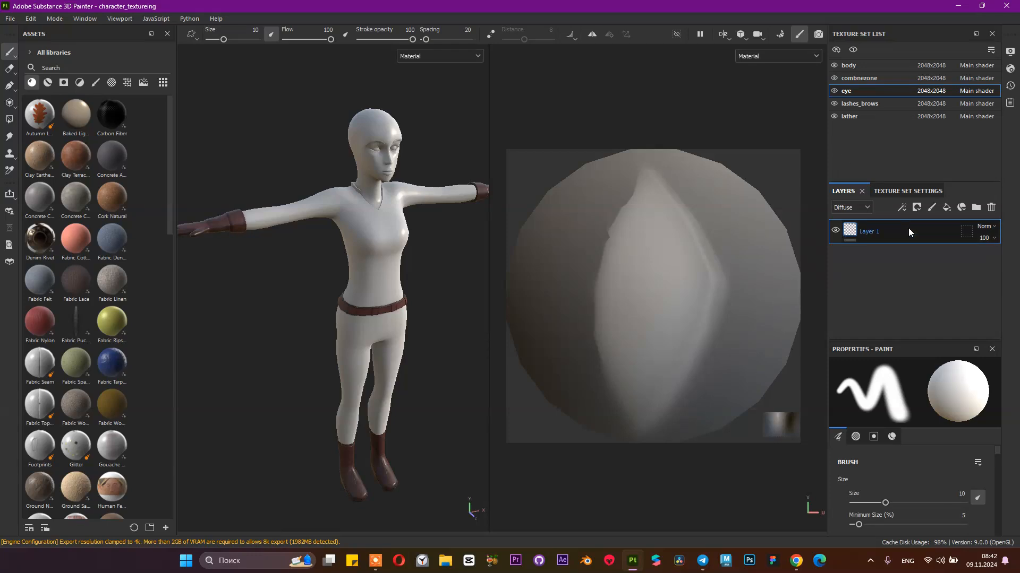
{"action": "left_click", "coordinate": [926, 192]}
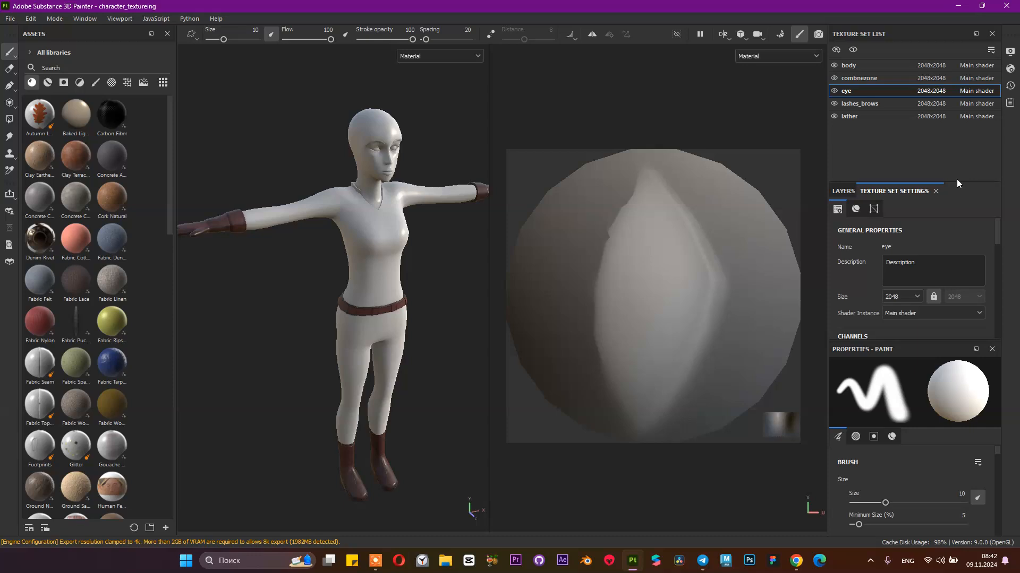
{"action": "left_click_drag", "start_coordinate": [958, 182], "coordinate": [950, 131]}
{"action": "scroll", "coordinate": [903, 270], "scroll_direction": "down", "scroll_amount": 3}
{"action": "scroll", "coordinate": [909, 261], "scroll_direction": "down", "scroll_amount": 3}
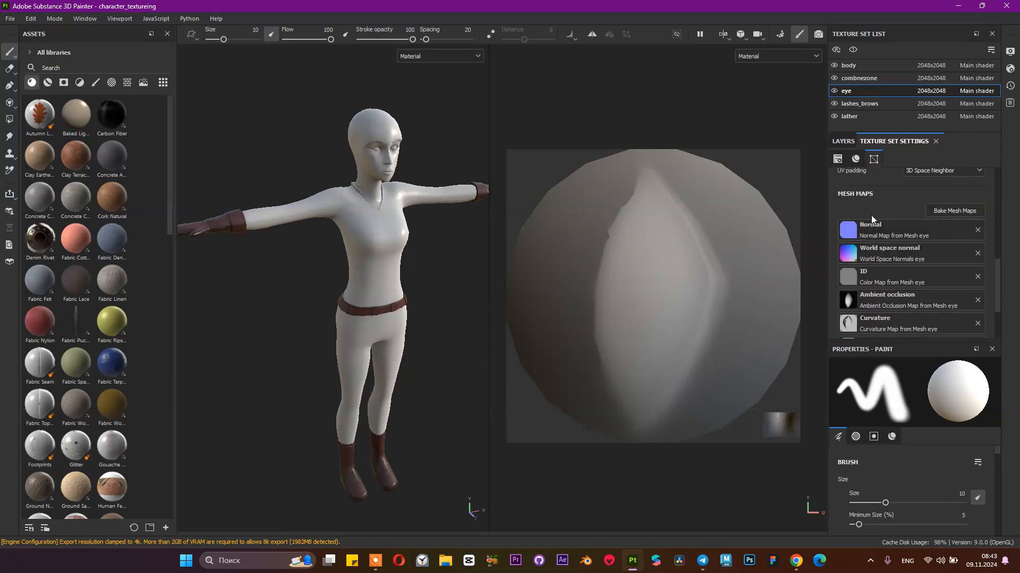
{"action": "scroll", "coordinate": [879, 238], "scroll_direction": "down", "scroll_amount": 2}
{"action": "scroll", "coordinate": [904, 212], "scroll_direction": "up", "scroll_amount": 2}
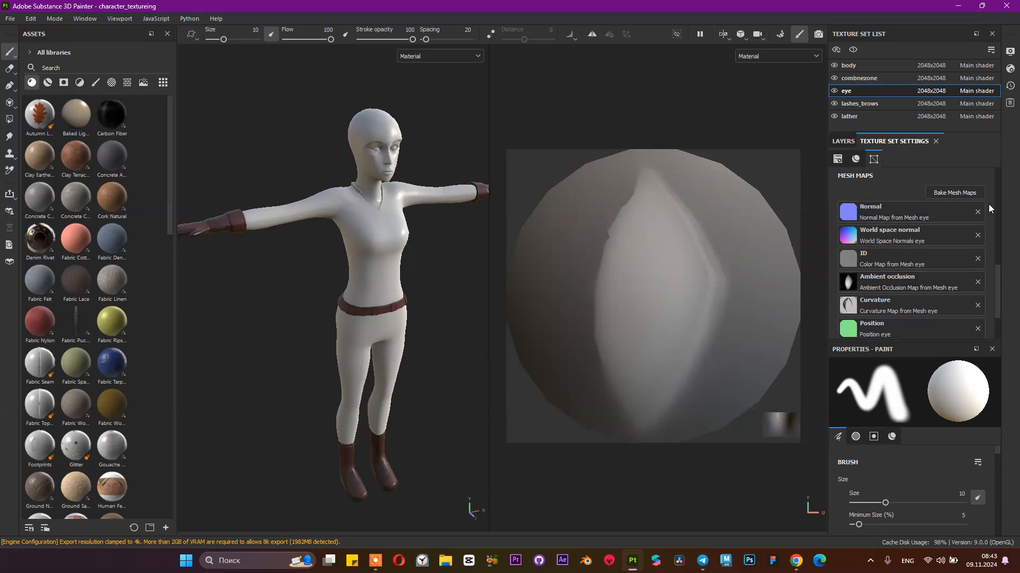
Step: Bake the Normal, World space normal, ID, Ambient occlusion, Curvature, Position and Thickness maps, and return to painting mode
{"action": "left_click", "coordinate": [957, 192]}
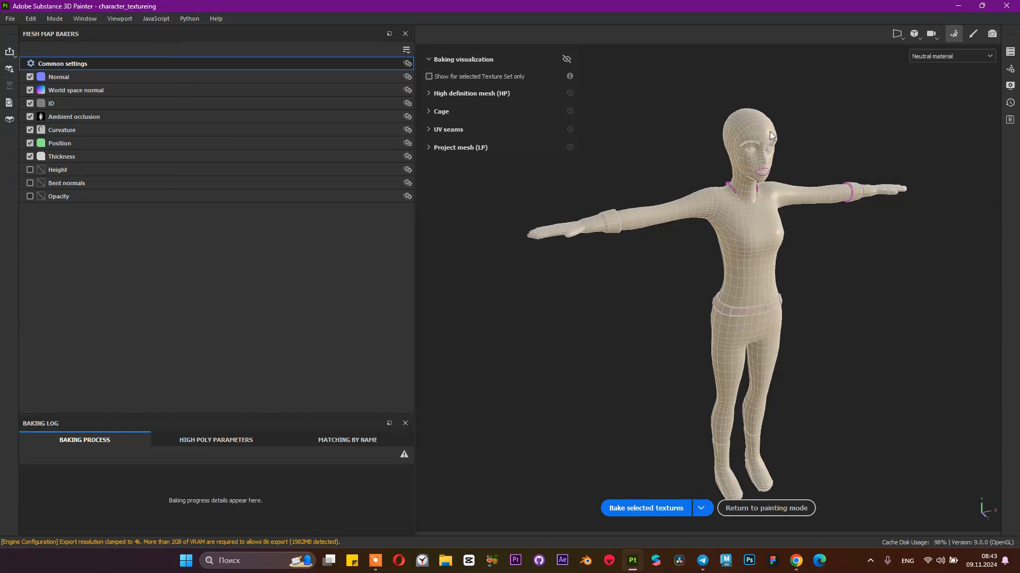
{"action": "left_click", "coordinate": [642, 508]}
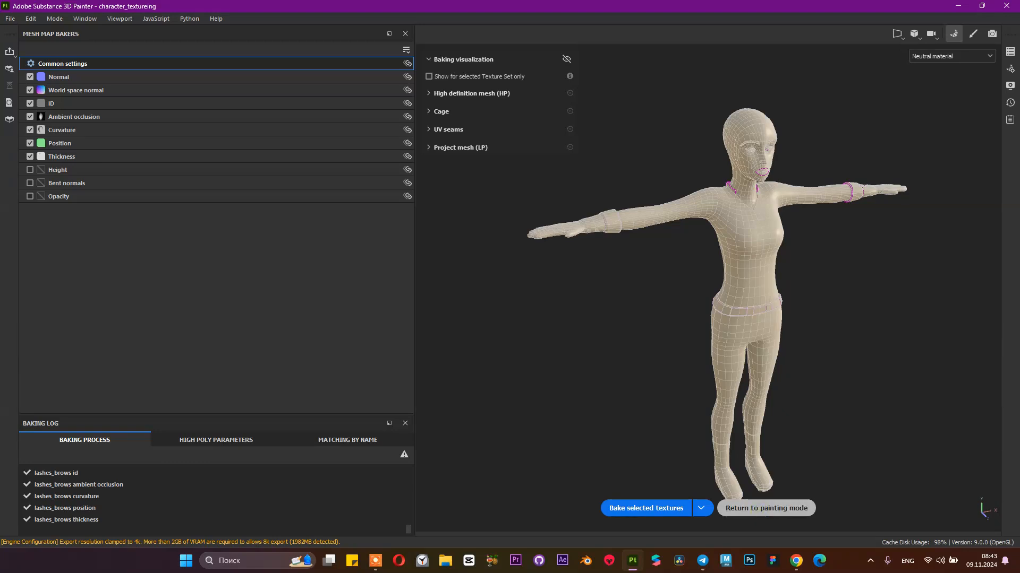
{"action": "left_click", "coordinate": [766, 508]}
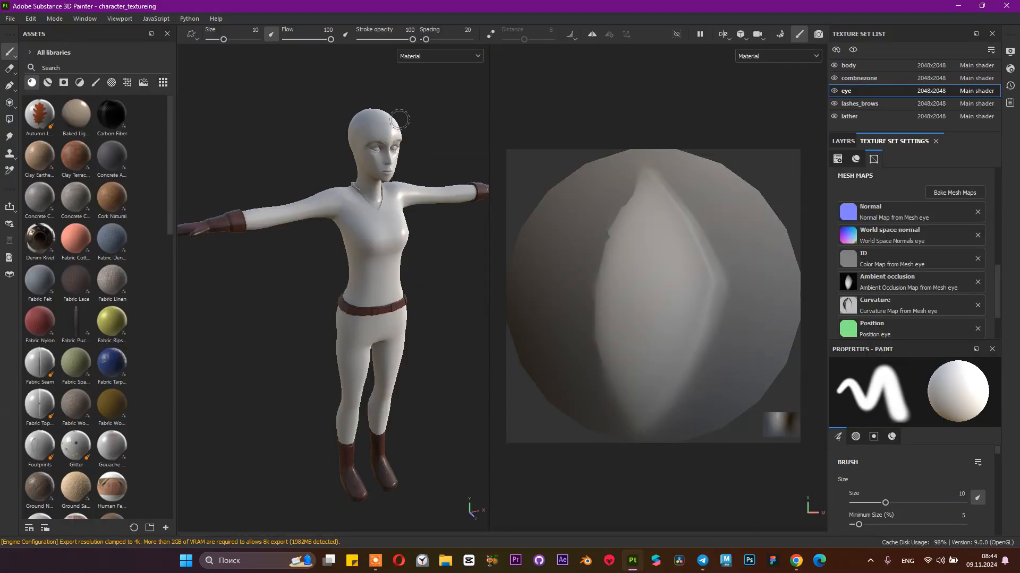
Step: Inspect the baked character's face, neck, torso and belt from the front
{"action": "left_click_drag", "start_coordinate": [371, 177], "coordinate": [300, 175], "text": "alt"}
{"action": "right_click_drag", "start_coordinate": [322, 163], "coordinate": [419, 212], "text": "alt"}
{"action": "middle_click_drag", "start_coordinate": [394, 257], "coordinate": [363, 371], "text": "alt"}
{"action": "right_click_drag", "start_coordinate": [316, 247], "coordinate": [511, 345], "text": "alt"}
{"action": "mouse_move", "coordinate": [392, 227]}
{"action": "left_mouse_down", "text": "alt"}
{"action": "mouse_move", "coordinate": [367, 212]}
{"action": "mouse_move", "coordinate": [281, 250]}
{"action": "mouse_move", "coordinate": [335, 91]}
{"action": "mouse_move", "coordinate": [476, 333]}
{"action": "mouse_move", "coordinate": [317, 270]}
{"action": "left_mouse_up", "text": "alt"}
{"action": "scroll", "coordinate": [317, 270], "scroll_direction": "up", "scroll_amount": 3}
{"action": "left_click_drag", "start_coordinate": [363, 297], "coordinate": [327, 281], "text": "alt"}
{"action": "mouse_move", "coordinate": [327, 281]}
{"action": "right_mouse_down", "text": "alt"}
{"action": "mouse_move", "coordinate": [266, 269]}
{"action": "mouse_move", "coordinate": [237, 240]}
{"action": "right_mouse_up", "text": "alt"}
{"action": "middle_click_drag", "start_coordinate": [430, 251], "coordinate": [440, 227], "text": "alt"}
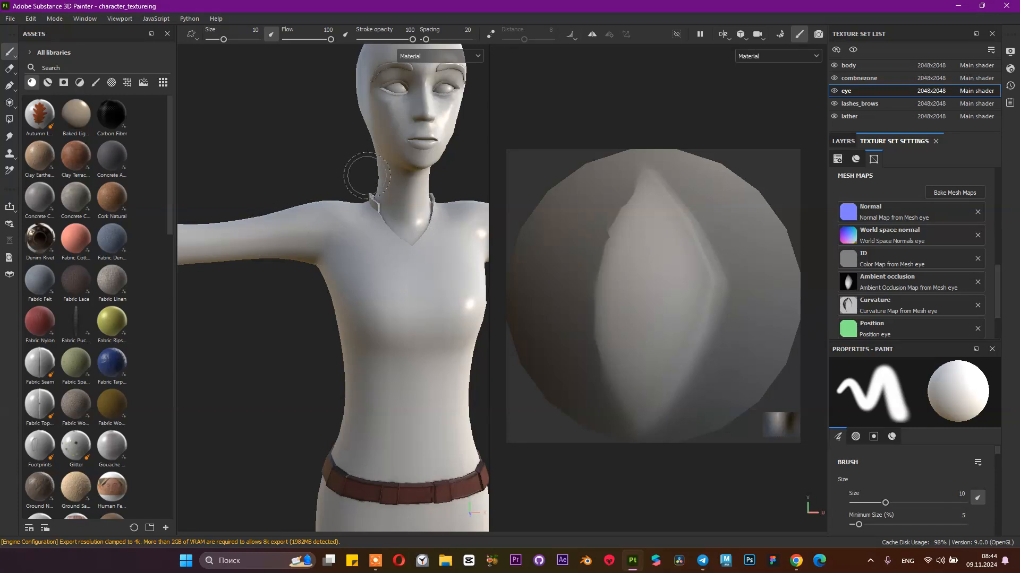
{"action": "scroll", "coordinate": [393, 117], "scroll_direction": "down", "scroll_amount": 5}
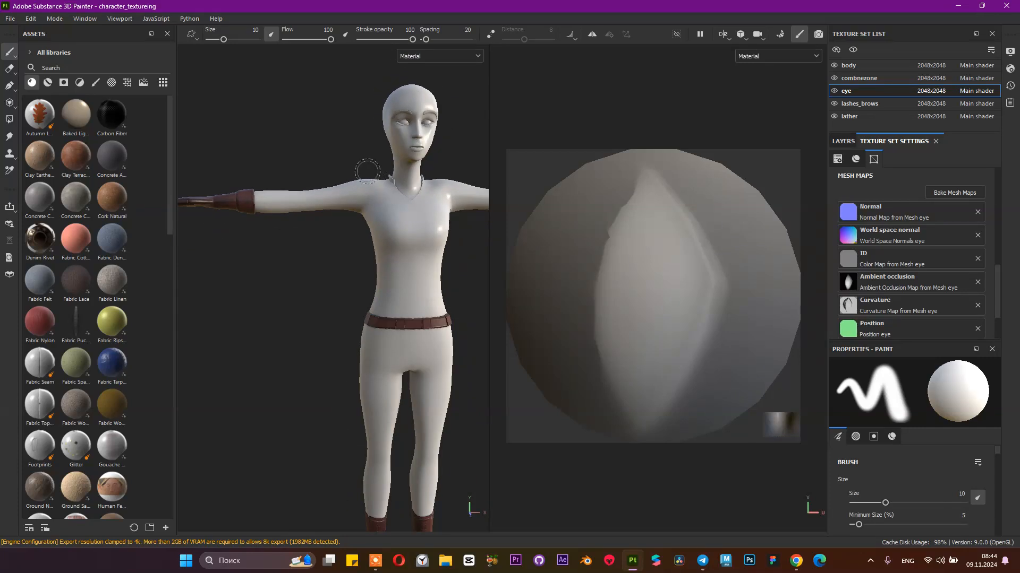
Step: Examine the character's glove and cuff up close, as well as the collar around the neck
{"action": "left_click_drag", "start_coordinate": [367, 171], "coordinate": [445, 260], "text": "alt"}
{"action": "right_click_drag", "start_coordinate": [414, 318], "coordinate": [473, 393], "text": "alt"}
{"action": "middle_click_drag", "start_coordinate": [330, 337], "coordinate": [337, 206], "text": "alt"}
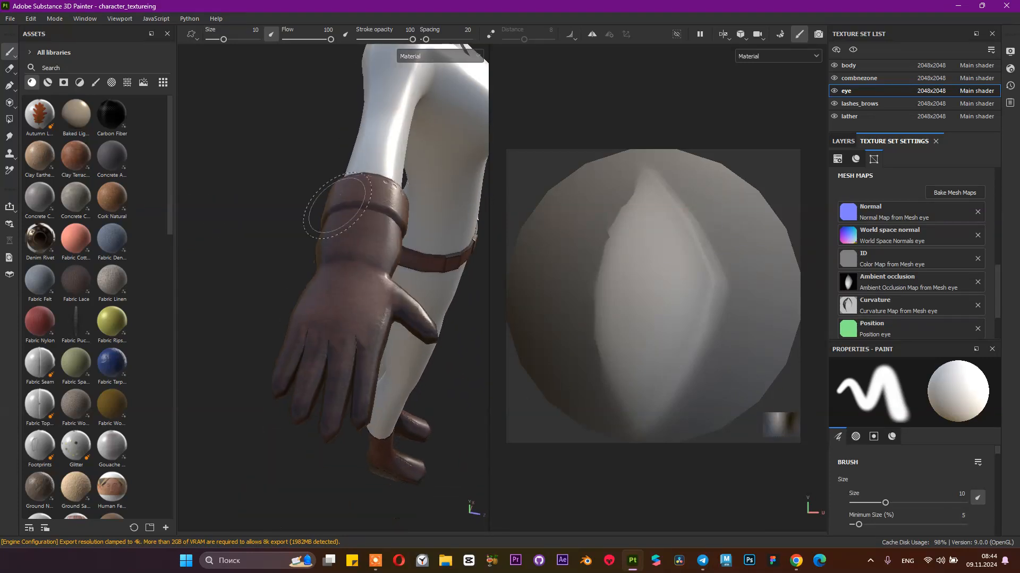
{"action": "right_click_drag", "start_coordinate": [329, 243], "coordinate": [376, 364], "text": "alt"}
{"action": "left_click_drag", "start_coordinate": [368, 365], "coordinate": [416, 325], "text": "alt"}
{"action": "middle_click_drag", "start_coordinate": [451, 281], "coordinate": [268, 410], "text": "alt"}
{"action": "right_click_drag", "start_coordinate": [414, 387], "coordinate": [368, 325], "text": "alt"}
{"action": "middle_click_drag", "start_coordinate": [368, 325], "coordinate": [285, 407], "text": "alt"}
{"action": "left_click_drag", "start_coordinate": [378, 345], "coordinate": [278, 303], "text": "alt"}
{"action": "right_click_drag", "start_coordinate": [417, 392], "coordinate": [426, 425], "text": "alt"}
{"action": "middle_click_drag", "start_coordinate": [426, 425], "coordinate": [327, 232], "text": "alt"}
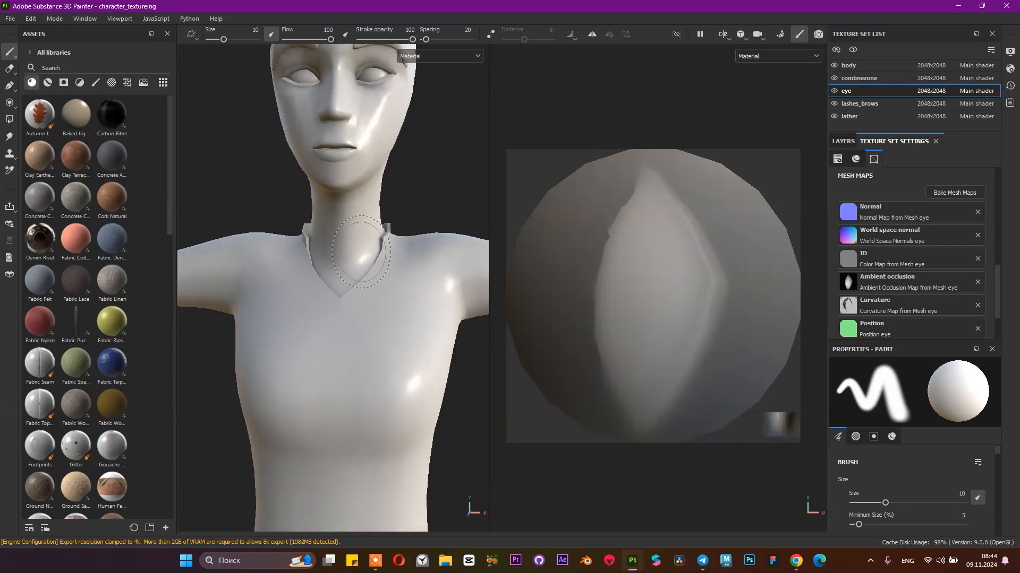
Step: Show the smart materials, view the whole character from several sides and frame the head and upper body
{"action": "right_click_drag", "start_coordinate": [340, 283], "coordinate": [297, 233], "text": "alt"}
{"action": "left_click_drag", "start_coordinate": [473, 353], "coordinate": [355, 372], "text": "alt"}
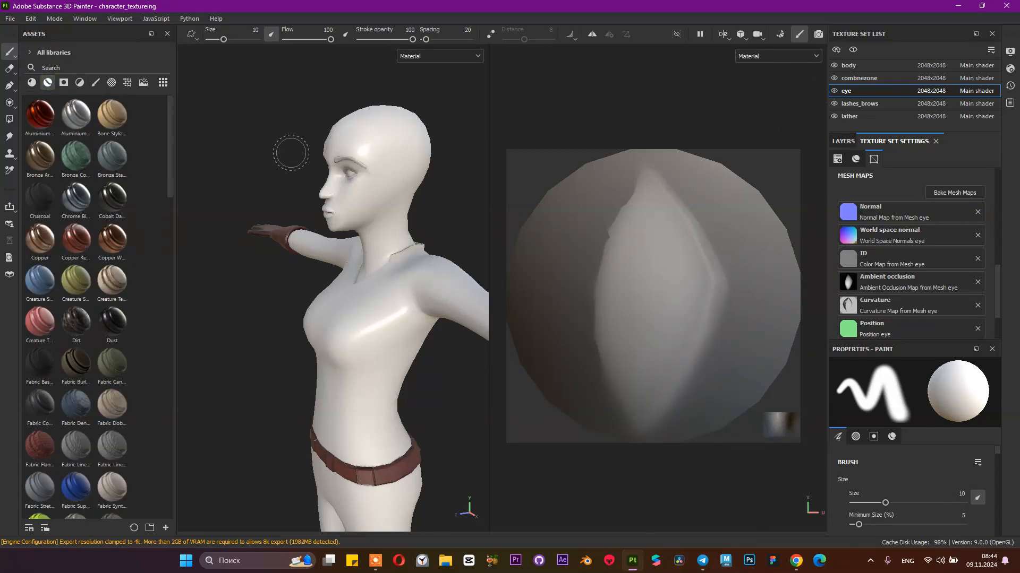
{"action": "scroll", "coordinate": [376, 199], "scroll_direction": "down", "scroll_amount": 7}
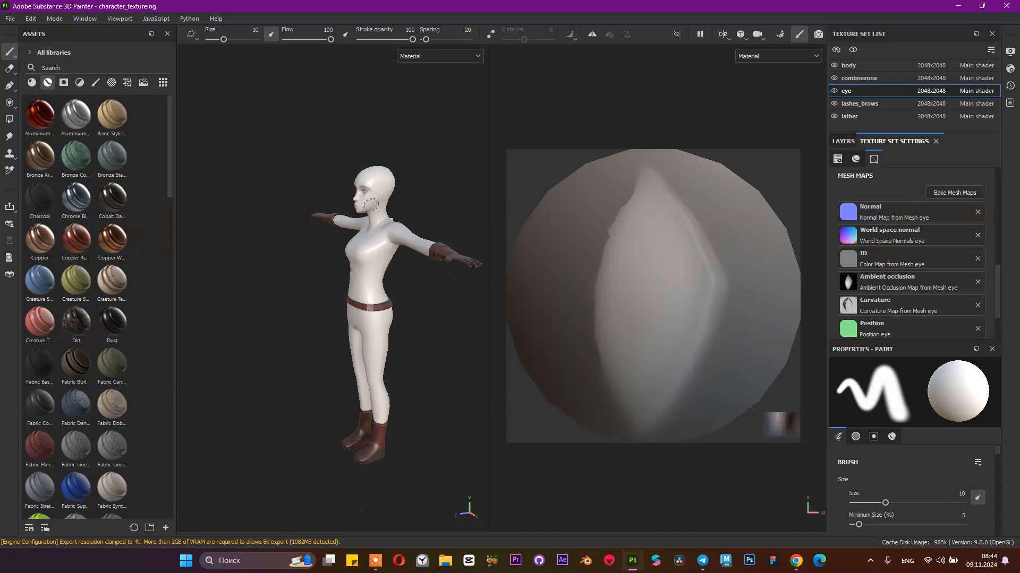
{"action": "left_click_drag", "start_coordinate": [366, 208], "coordinate": [398, 283], "text": "alt"}
{"action": "scroll", "coordinate": [412, 297], "scroll_direction": "up", "scroll_amount": 4}
{"action": "middle_click_drag", "start_coordinate": [398, 282], "coordinate": [292, 301], "text": "alt"}
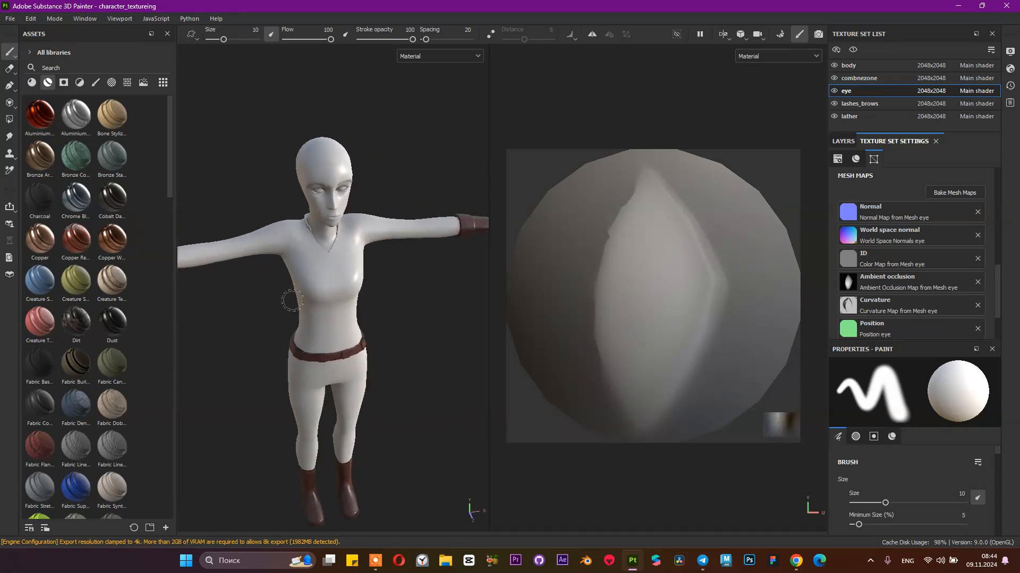
{"action": "scroll", "coordinate": [361, 318], "scroll_direction": "up", "scroll_amount": 6}
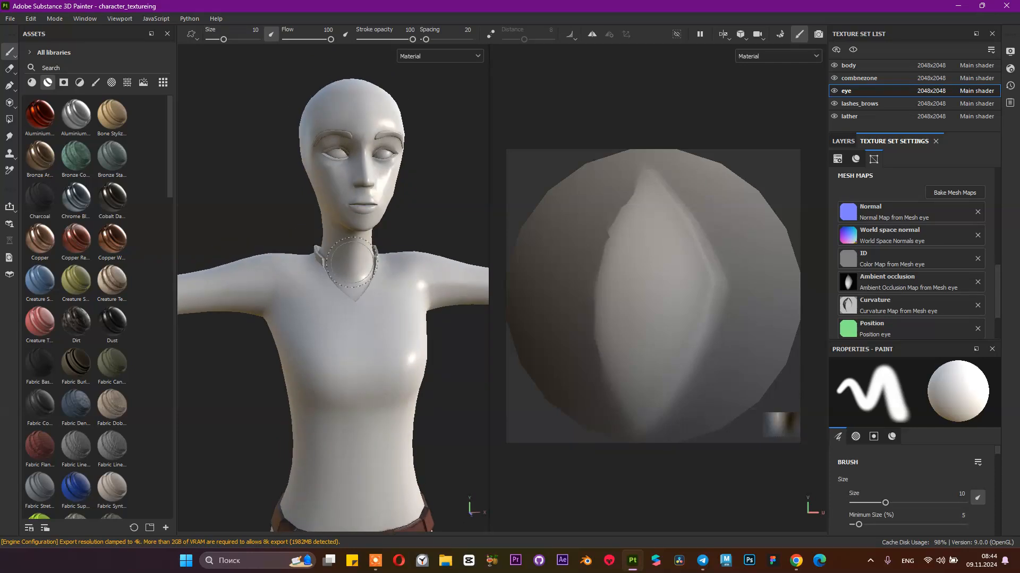
{"action": "scroll", "coordinate": [357, 311], "scroll_direction": "down", "scroll_amount": 3}
{"action": "scroll", "coordinate": [315, 300], "scroll_direction": "up", "scroll_amount": 4}
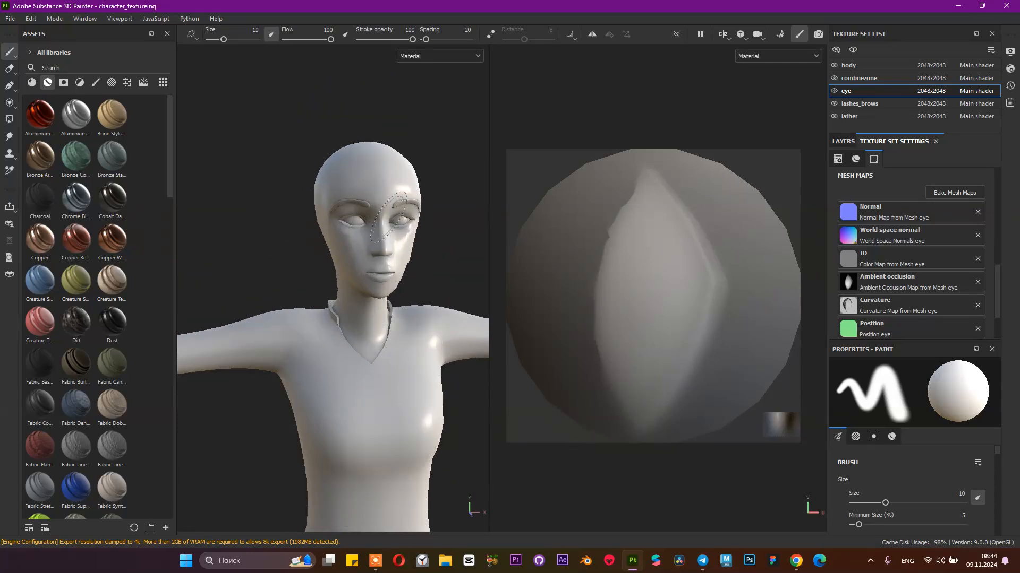
Step: Hide the combnezone, eye, lashes_brows and lather texture sets, and make the body set active with its layers shown
{"action": "left_click", "coordinate": [834, 78]}
{"action": "left_click", "coordinate": [833, 90]}
{"action": "left_click", "coordinate": [834, 103]}
{"action": "left_click", "coordinate": [834, 116]}
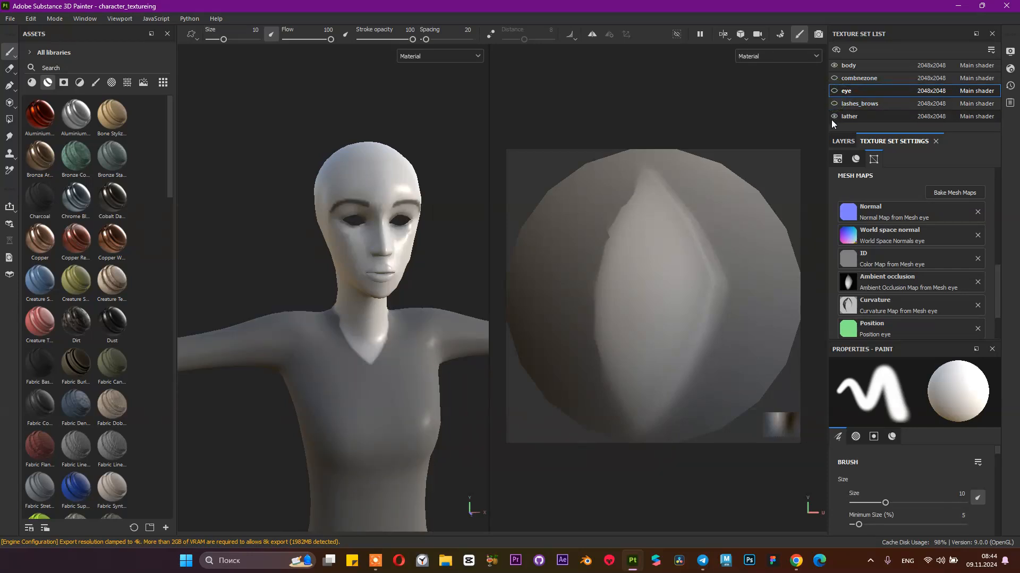
{"action": "left_click", "coordinate": [869, 66]}
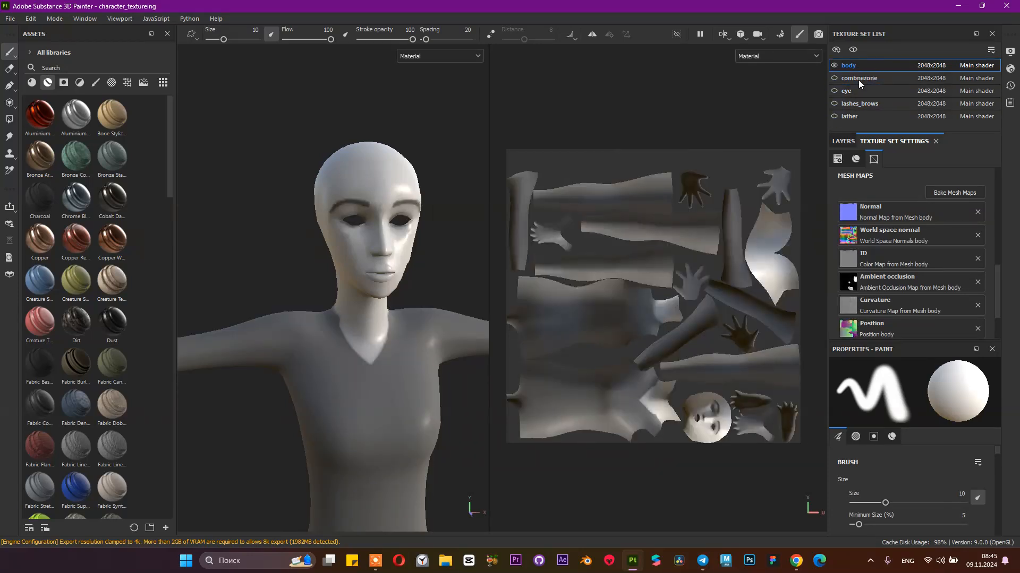
{"action": "left_click", "coordinate": [844, 142]}
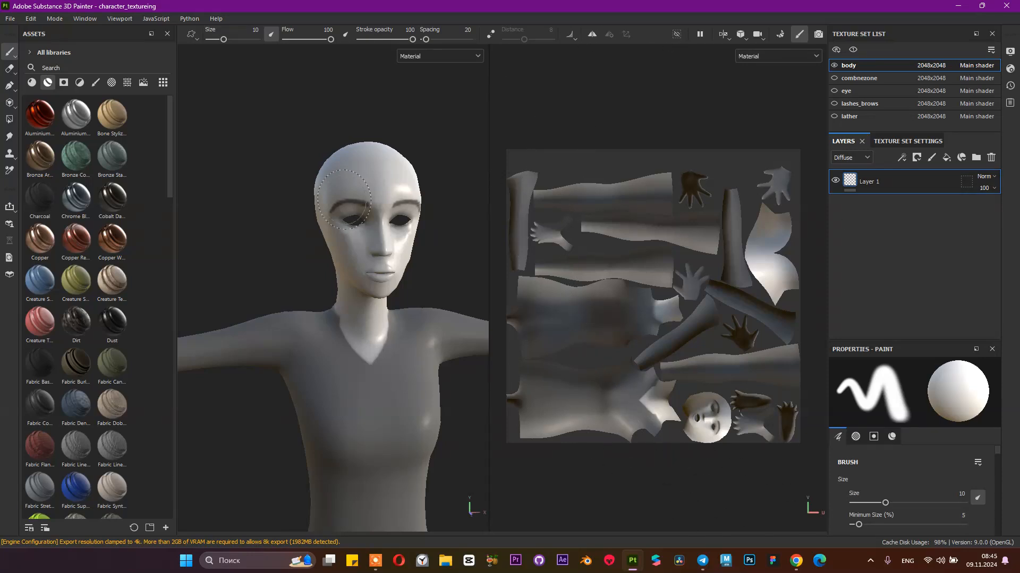
Step: Find the skin smart materials and apply Skin Human Simple to the body mesh
{"action": "scroll", "coordinate": [109, 236], "scroll_direction": "down", "scroll_amount": 10}
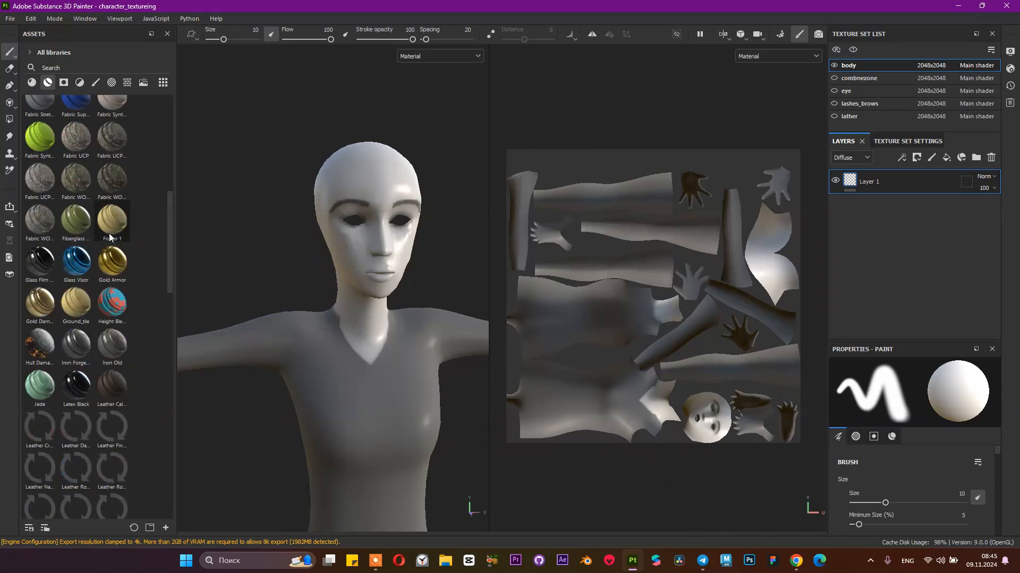
{"action": "scroll", "coordinate": [113, 224], "scroll_direction": "down", "scroll_amount": 3}
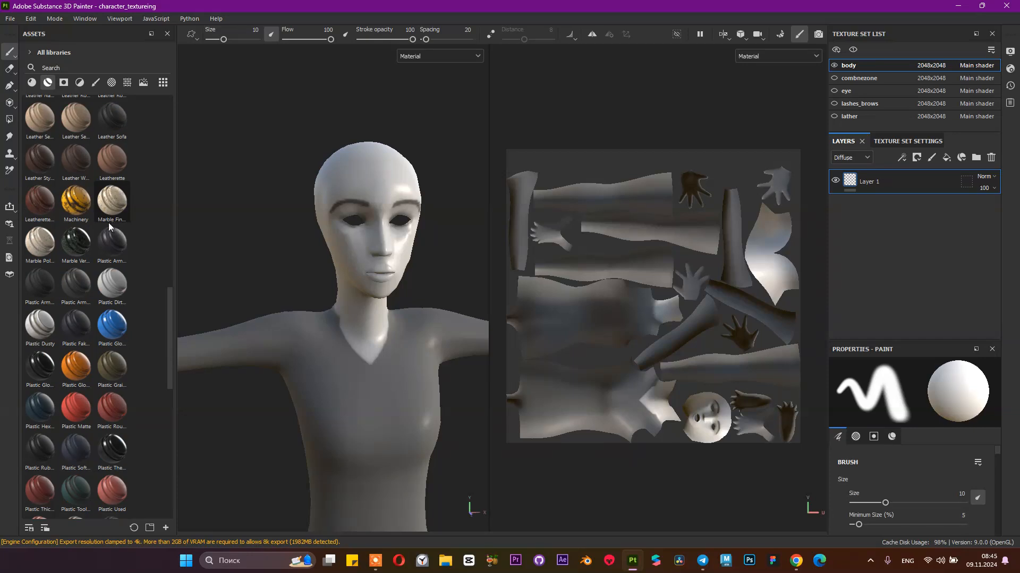
{"action": "mouse_move", "coordinate": [39, 130]}
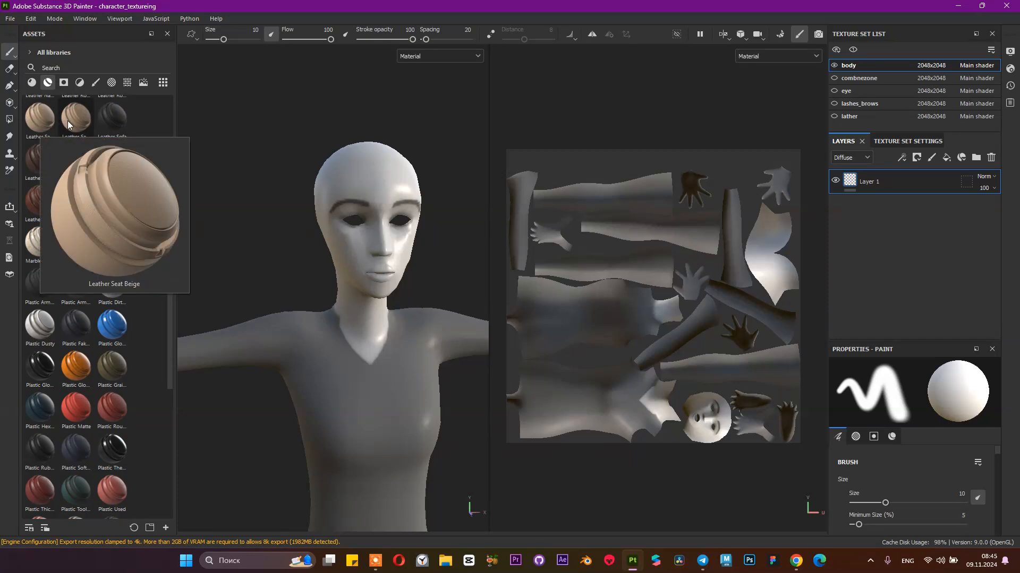
{"action": "scroll", "coordinate": [121, 311], "scroll_direction": "down", "scroll_amount": 9}
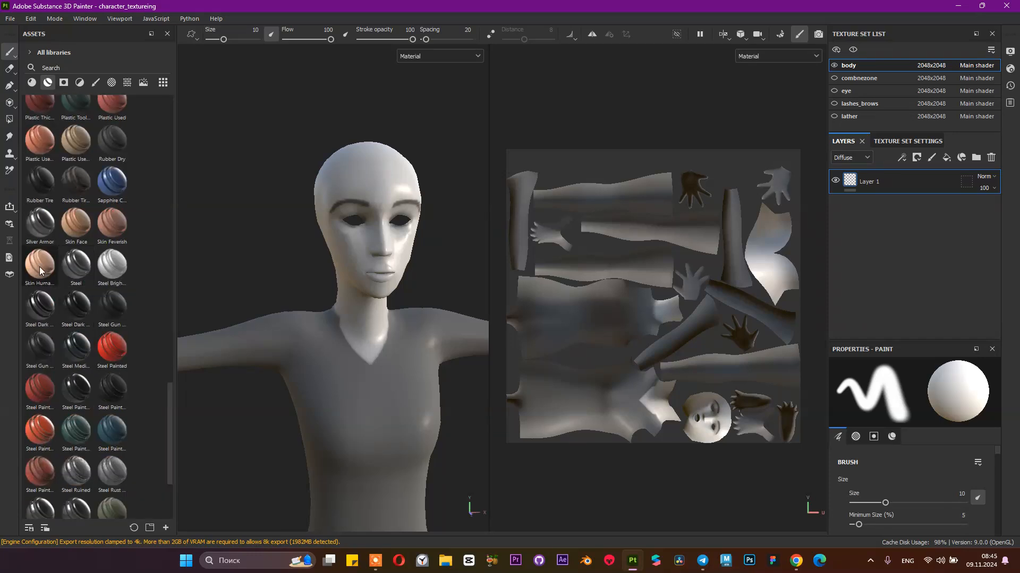
{"action": "mouse_move", "coordinate": [39, 271]}
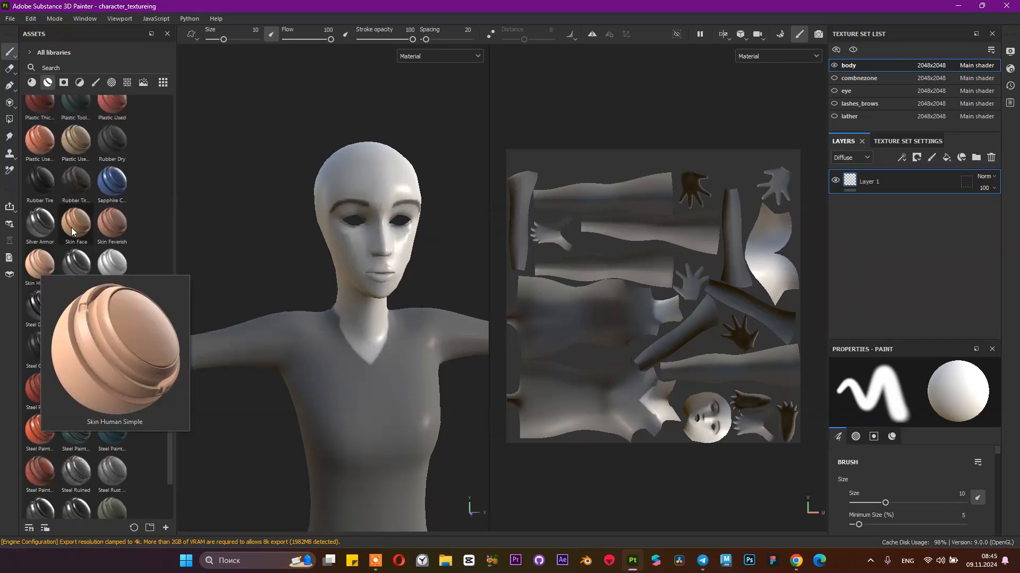
{"action": "mouse_move", "coordinate": [73, 226]}
{"action": "mouse_move", "coordinate": [111, 216]}
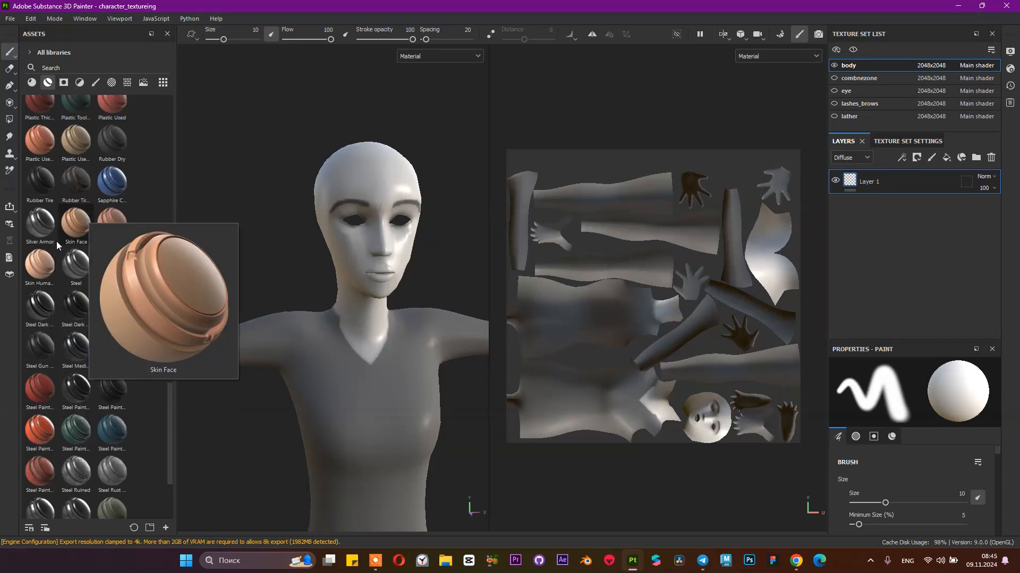
{"action": "left_click_drag", "start_coordinate": [30, 264], "coordinate": [349, 157]}
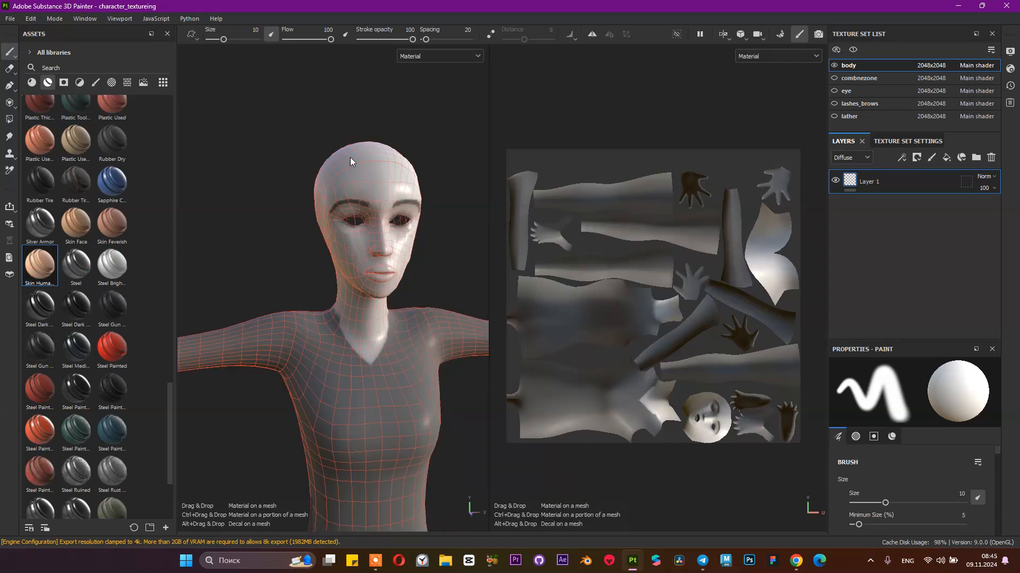
Step: Examine the skin material's surface detail on the face and neck from close range
{"action": "left_click_drag", "start_coordinate": [346, 208], "coordinate": [326, 214], "text": "alt"}
{"action": "right_click_drag", "start_coordinate": [326, 213], "coordinate": [422, 302], "text": "alt"}
{"action": "middle_click_drag", "start_coordinate": [422, 302], "coordinate": [330, 231], "text": "alt"}
{"action": "right_click_drag", "start_coordinate": [331, 231], "coordinate": [436, 284], "text": "alt"}
{"action": "middle_click_drag", "start_coordinate": [325, 276], "coordinate": [387, 401], "text": "alt"}
{"action": "right_click_drag", "start_coordinate": [388, 401], "coordinate": [282, 341], "text": "alt"}
{"action": "left_click_drag", "start_coordinate": [313, 311], "coordinate": [353, 292], "text": "alt"}
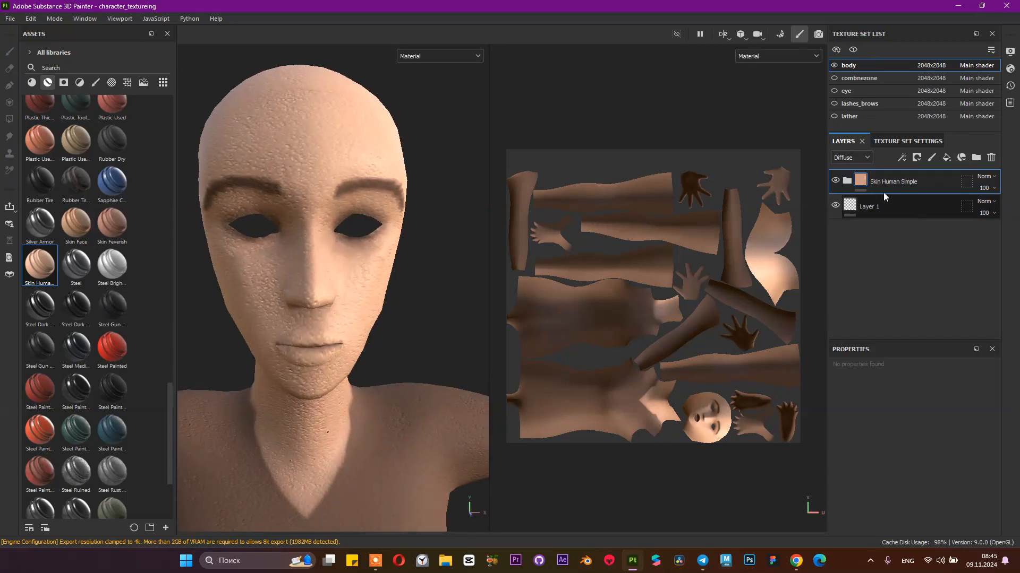
Step: Expand the Skin Human Simple group and review its layers from Sharpen down to Base
{"action": "left_click", "coordinate": [847, 182]}
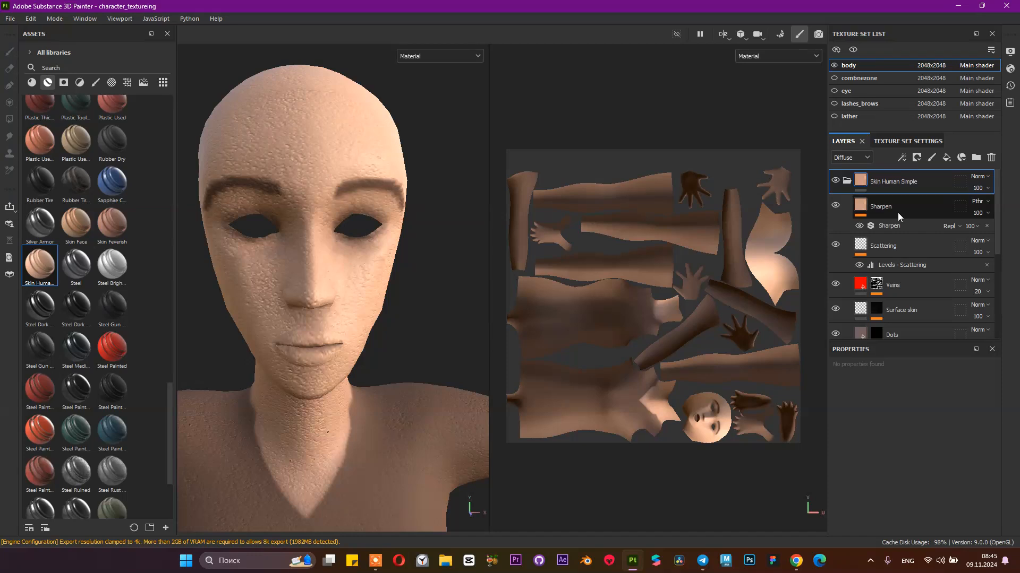
{"action": "scroll", "coordinate": [898, 255], "scroll_direction": "down", "scroll_amount": 2}
{"action": "scroll", "coordinate": [914, 279], "scroll_direction": "down", "scroll_amount": 5}
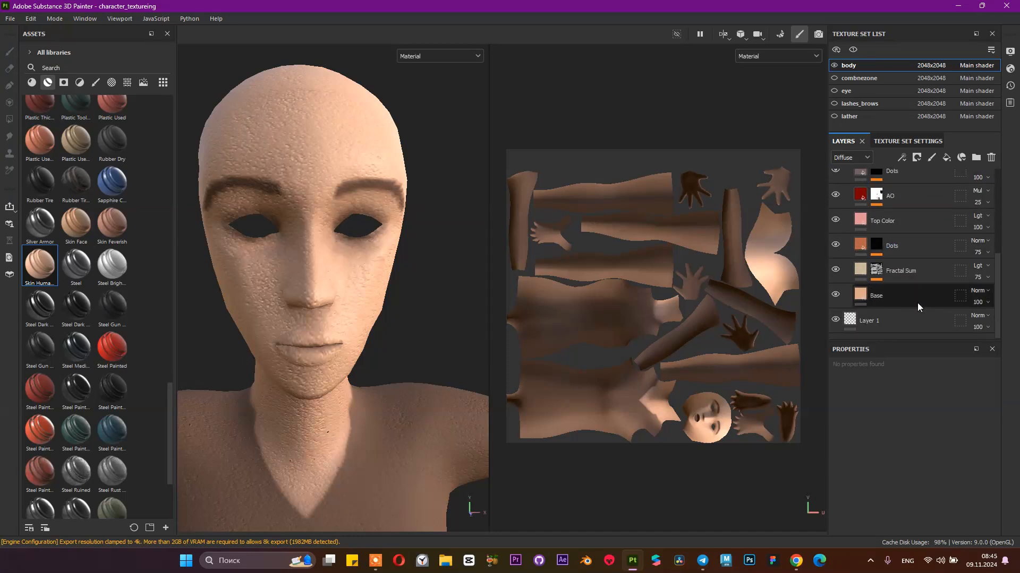
{"action": "scroll", "coordinate": [919, 299], "scroll_direction": "up", "scroll_amount": 7}
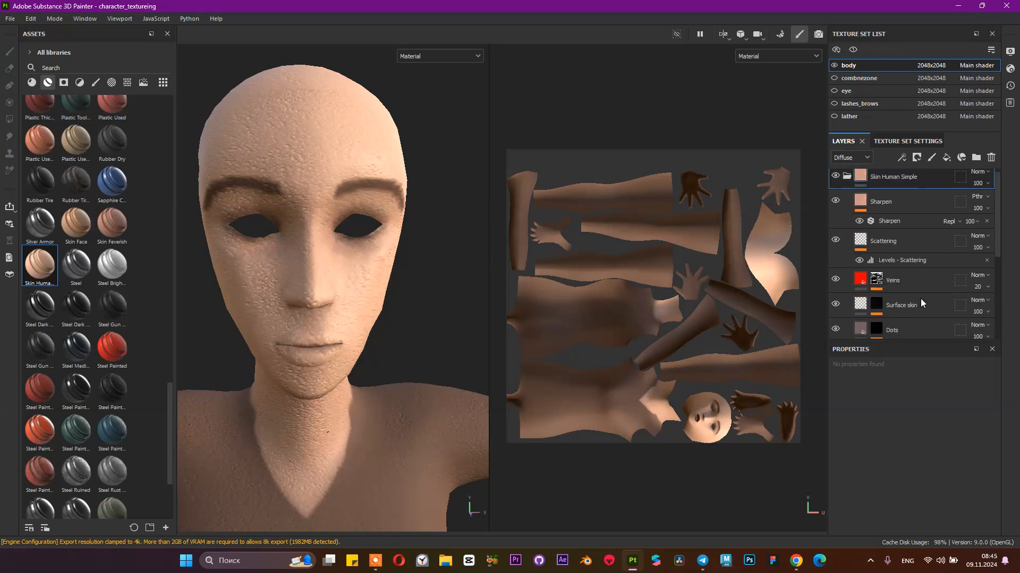
Step: Toggle the Sharpen and Scattering layers off and on to compare their effect on the skin
{"action": "left_click", "coordinate": [905, 206]}
{"action": "left_click", "coordinate": [835, 207]}
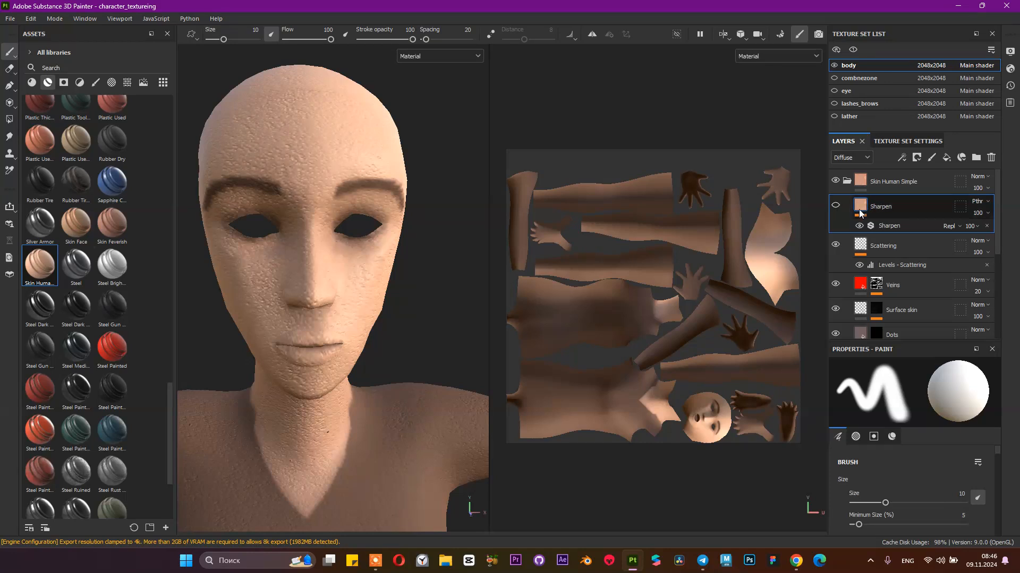
{"action": "left_click", "coordinate": [837, 207]}
{"action": "left_click", "coordinate": [836, 246]}
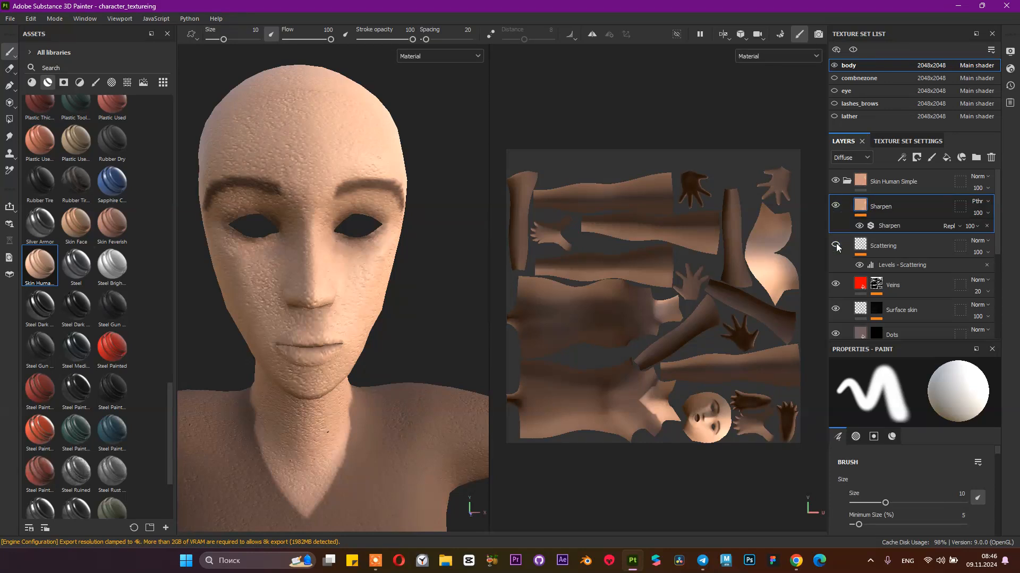
{"action": "left_click", "coordinate": [836, 246]}
Step: Toggle the Dots and Fractal Sum layers off and on to compare their effect on the skin
{"action": "scroll", "coordinate": [862, 235], "scroll_direction": "down", "scroll_amount": 1}
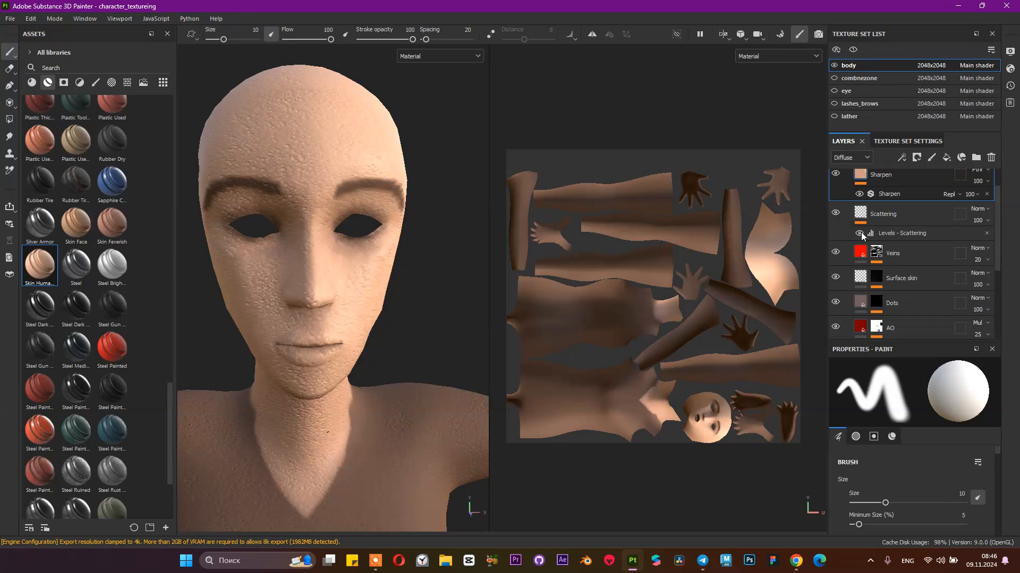
{"action": "scroll", "coordinate": [835, 278], "scroll_direction": "down", "scroll_amount": 1}
{"action": "left_click", "coordinate": [835, 271]}
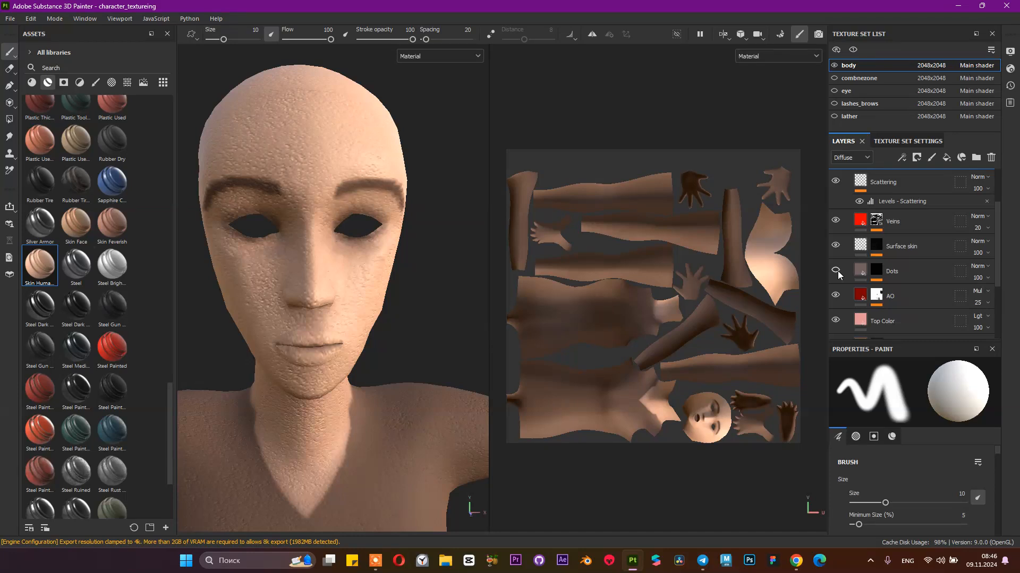
{"action": "left_click_drag", "start_coordinate": [244, 166], "coordinate": [278, 164], "text": "alt"}
{"action": "scroll", "coordinate": [835, 268], "scroll_direction": "down", "scroll_amount": 3}
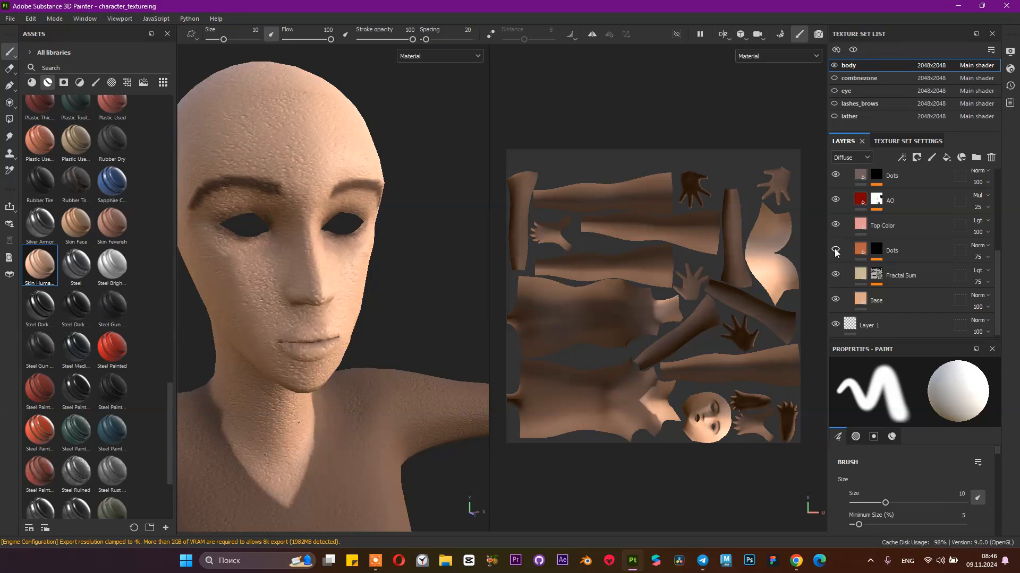
{"action": "left_click", "coordinate": [835, 276]}
{"action": "scroll", "coordinate": [867, 281], "scroll_direction": "up", "scroll_amount": 3}
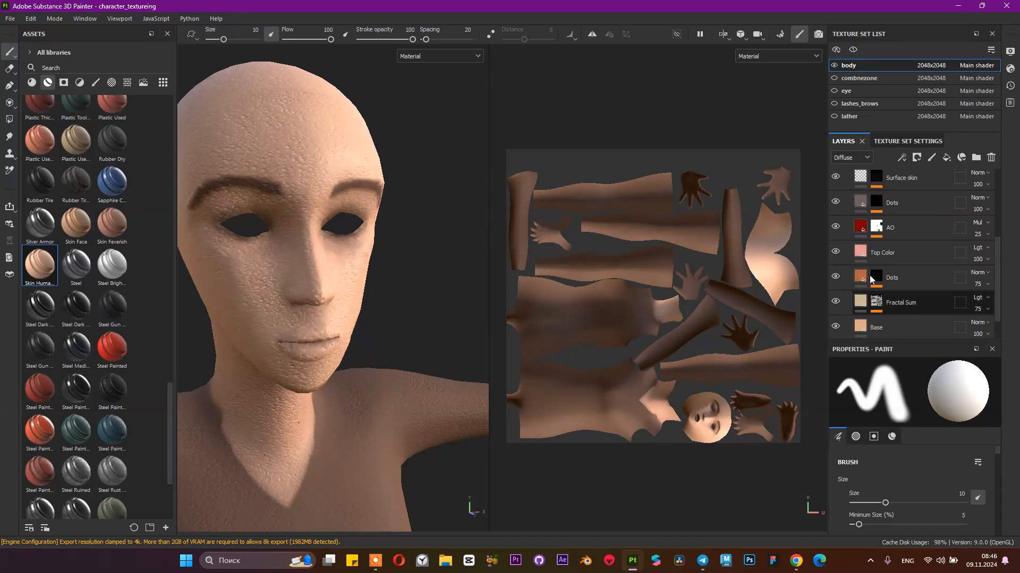
Step: Select the Surface skin layer and toggle it off and on to check its effect on the skin bumps
{"action": "left_click", "coordinate": [902, 242]}
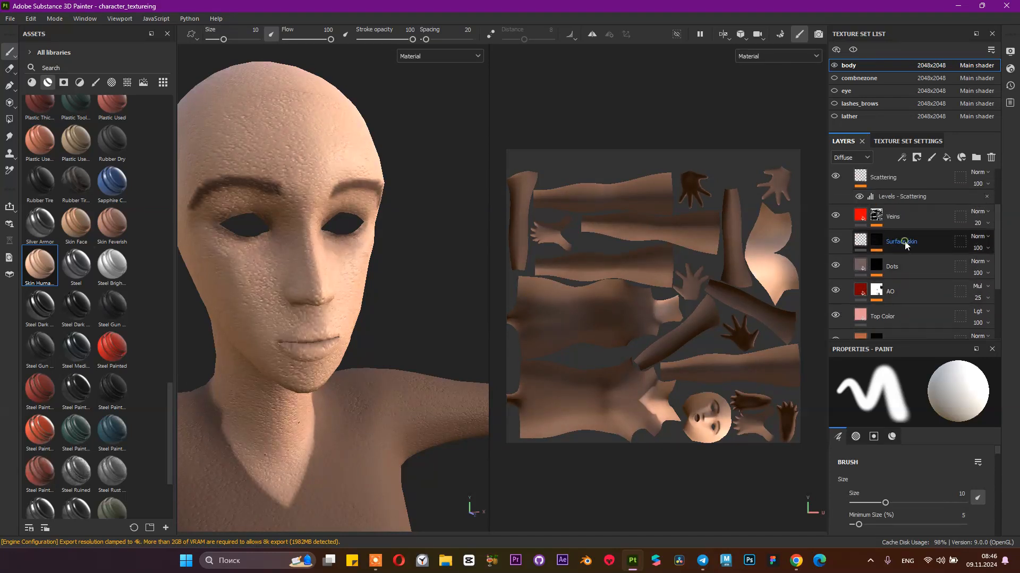
{"action": "left_click", "coordinate": [836, 243]}
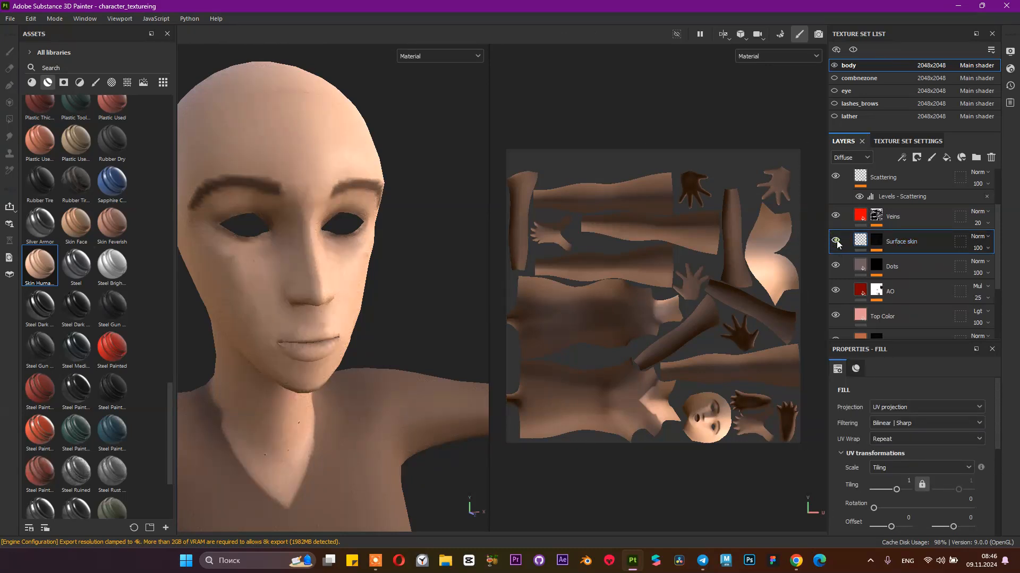
{"action": "left_click", "coordinate": [837, 243]}
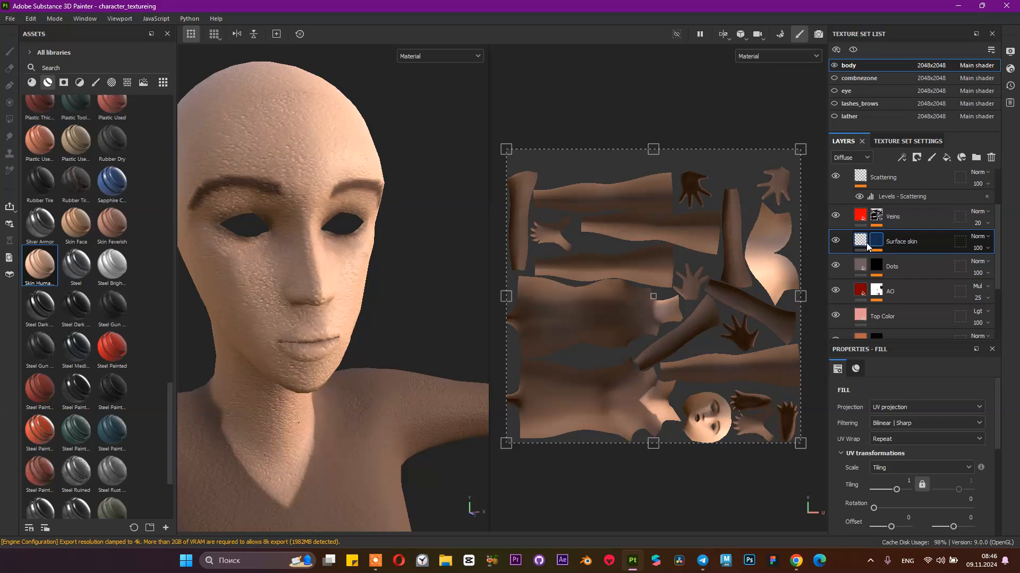
Step: Try a tiling of 20 and the Physical size scale on the Surface skin layer's fill, then undo both changes
{"action": "scroll", "coordinate": [894, 394], "scroll_direction": "down", "scroll_amount": 3}
{"action": "scroll", "coordinate": [896, 415], "scroll_direction": "up", "scroll_amount": 2}
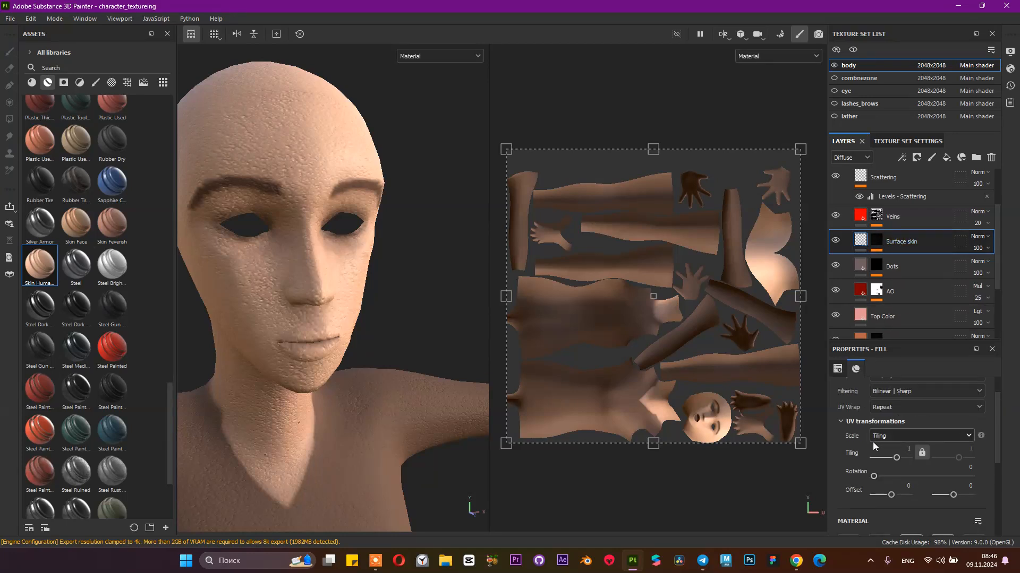
{"action": "scroll", "coordinate": [871, 442], "scroll_direction": "up", "scroll_amount": 1}
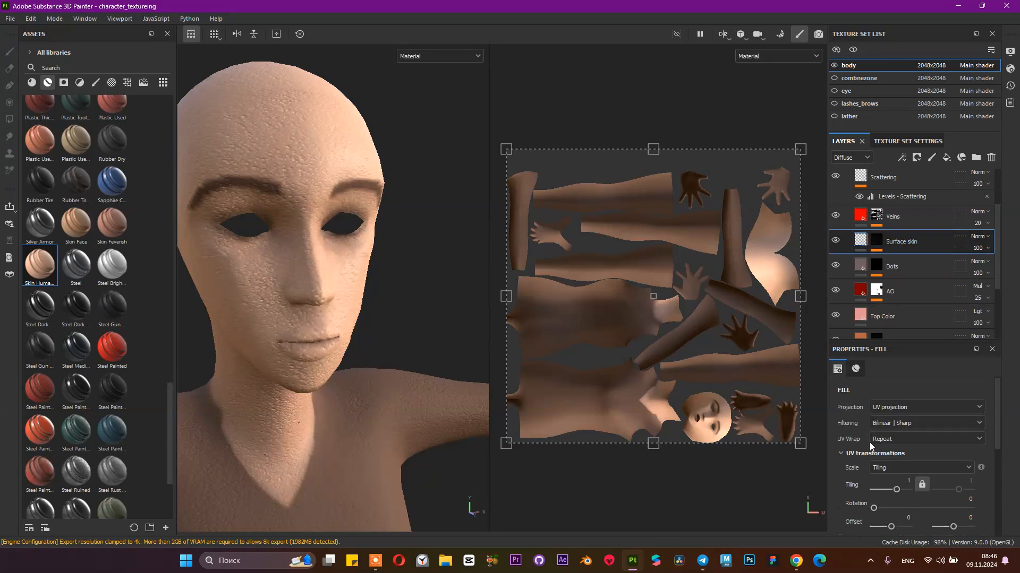
{"action": "left_click", "coordinate": [908, 480]}
{"action": "key", "text": "Return"}
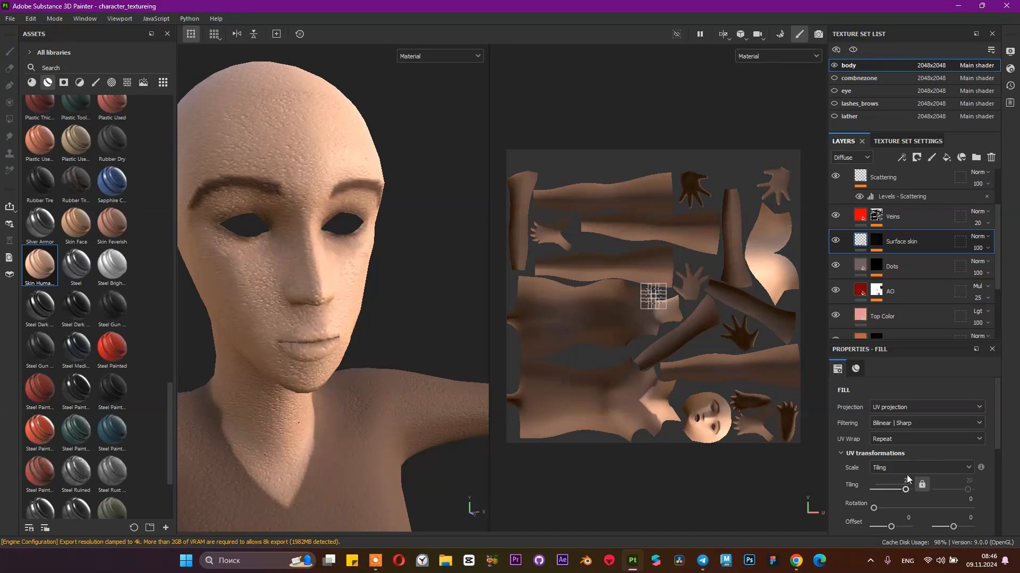
{"action": "left_click", "coordinate": [904, 493]}
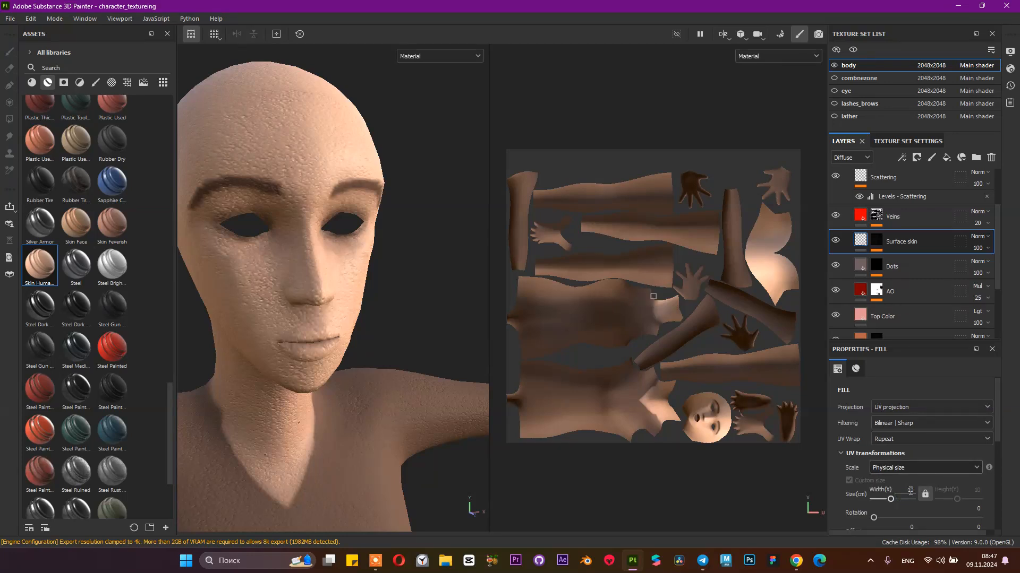
{"action": "mouse_move", "coordinate": [889, 499]}
{"action": "left_mouse_down"}
{"action": "mouse_move", "coordinate": [915, 499]}
{"action": "mouse_move", "coordinate": [897, 506]}
{"action": "left_mouse_up"}
{"action": "key", "text": "ctrl+z"}
{"action": "key", "text": "ctrl+z"}
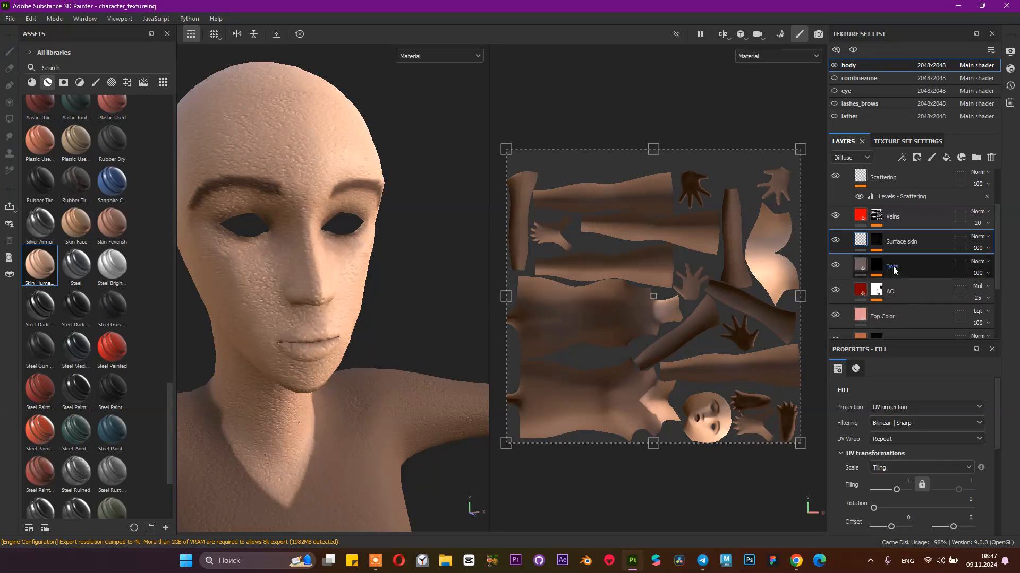
Step: Compare the skin with and without the Surface skin layer and review the effects and settings of its mask
{"action": "left_click", "coordinate": [836, 240]}
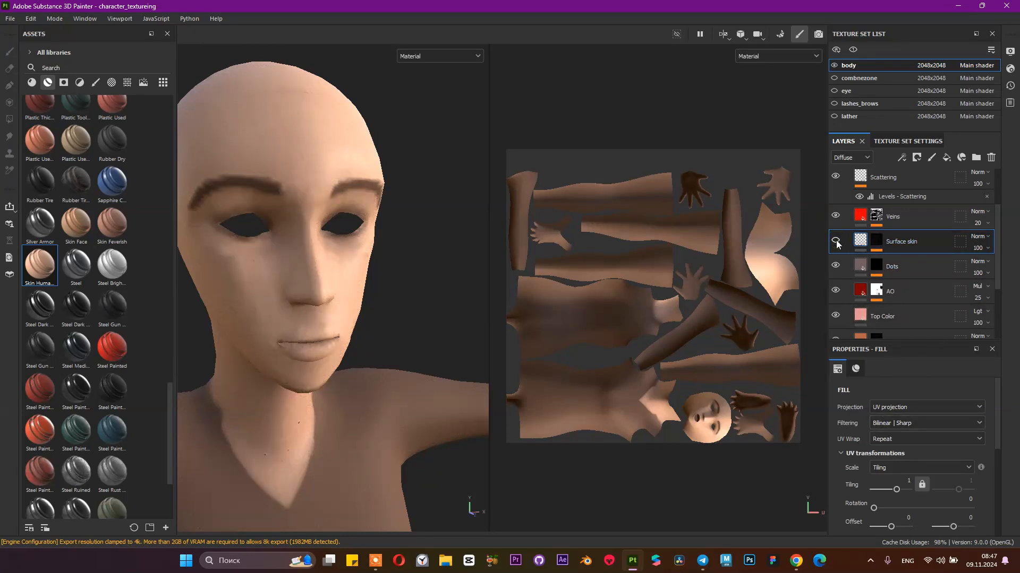
{"action": "left_click", "coordinate": [877, 243]}
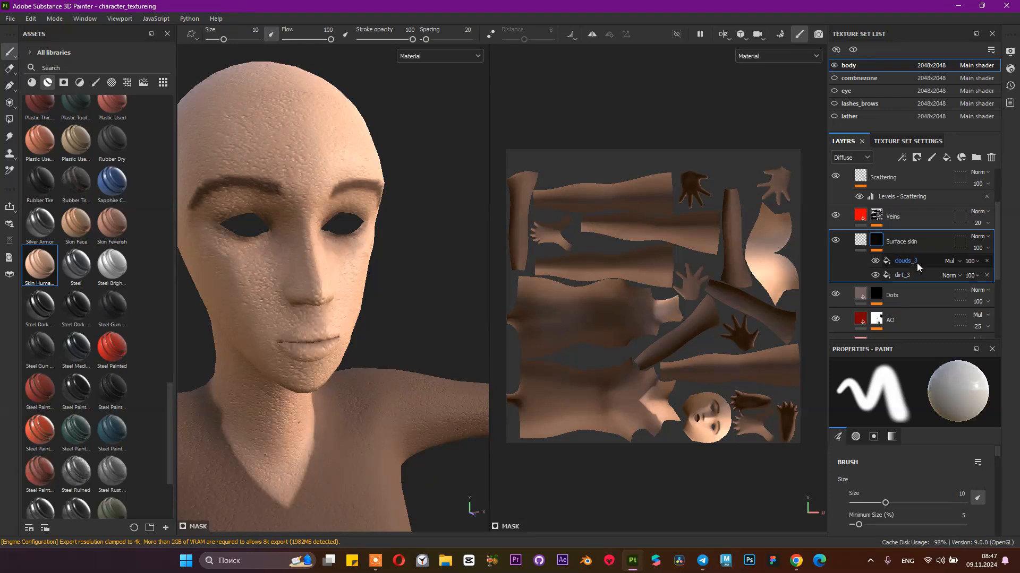
{"action": "scroll", "coordinate": [905, 457], "scroll_direction": "down", "scroll_amount": 5}
{"action": "scroll", "coordinate": [913, 476], "scroll_direction": "down", "scroll_amount": 6}
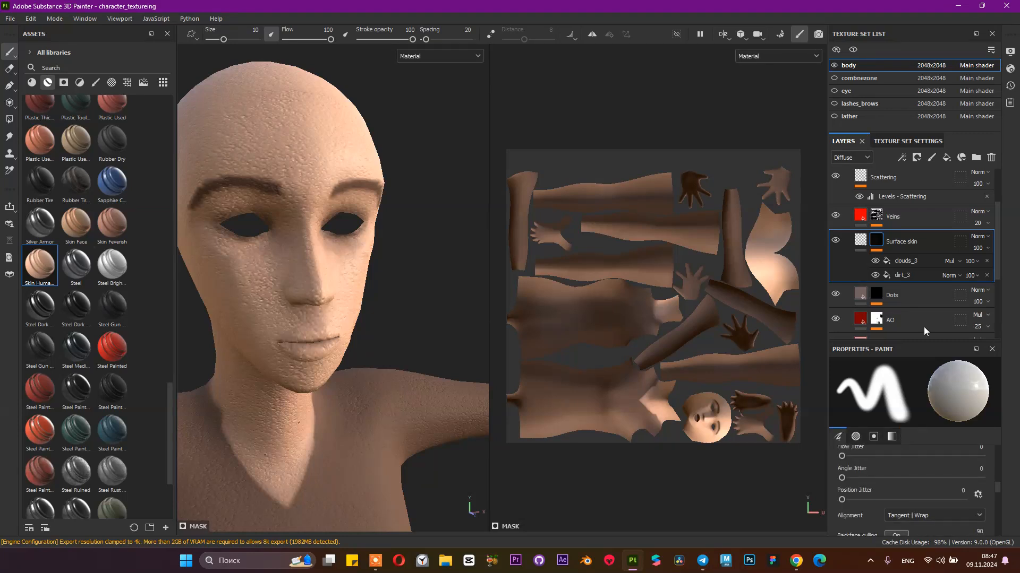
Step: Try a tiling of 10 on the Surface skin layer's fill and undo it
{"action": "left_click", "coordinate": [863, 241]}
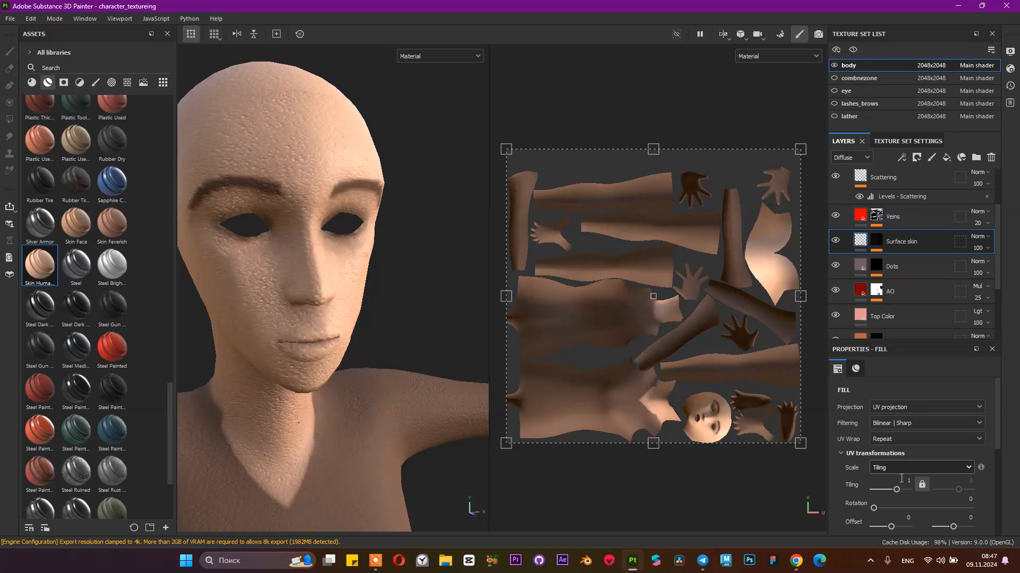
{"action": "scroll", "coordinate": [900, 472], "scroll_direction": "down", "scroll_amount": 1}
{"action": "left_click", "coordinate": [908, 449]}
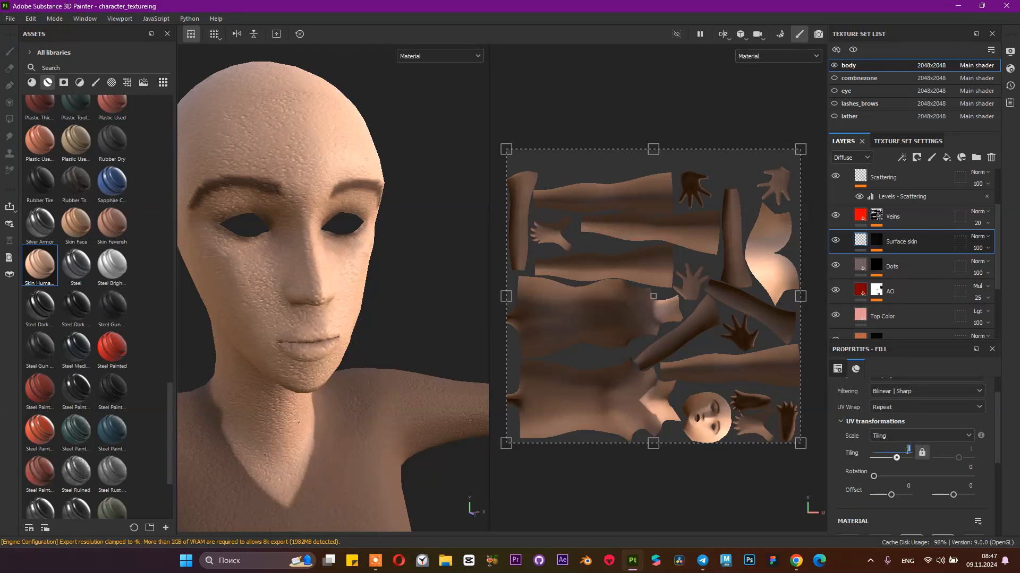
{"action": "type", "text": "10"}
{"action": "key", "text": "Return"}
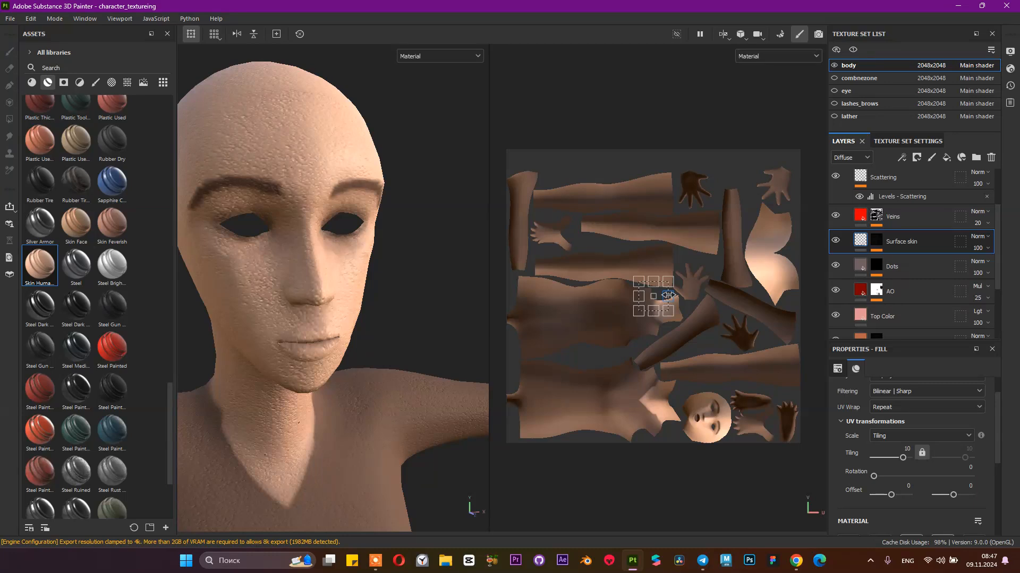
{"action": "key", "text": "ctrl+z"}
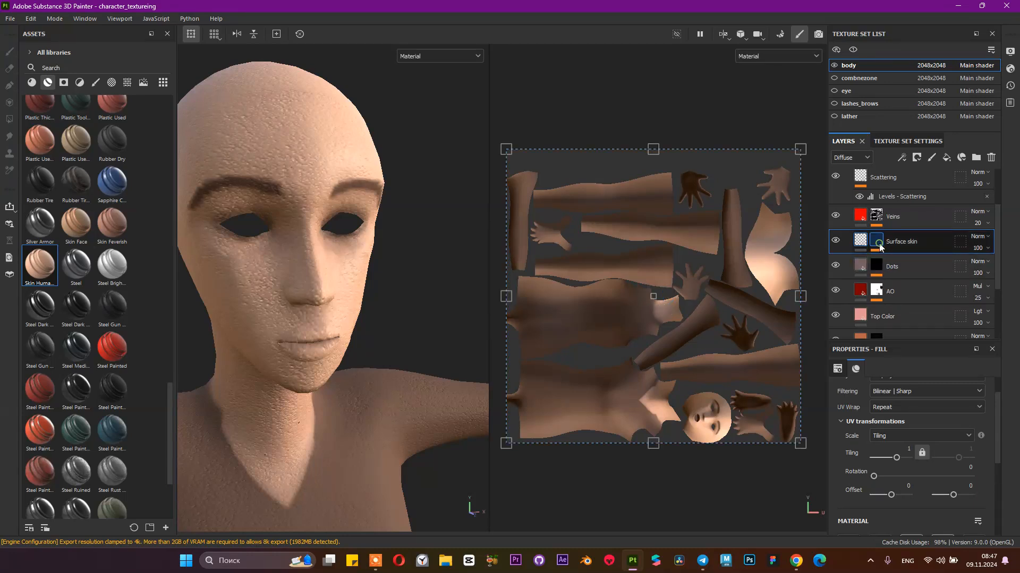
Step: Open the Surface skin mask and toggle its clouds_3 effect off and on to compare the bumps
{"action": "left_click", "coordinate": [877, 245]}
{"action": "left_click", "coordinate": [874, 261]}
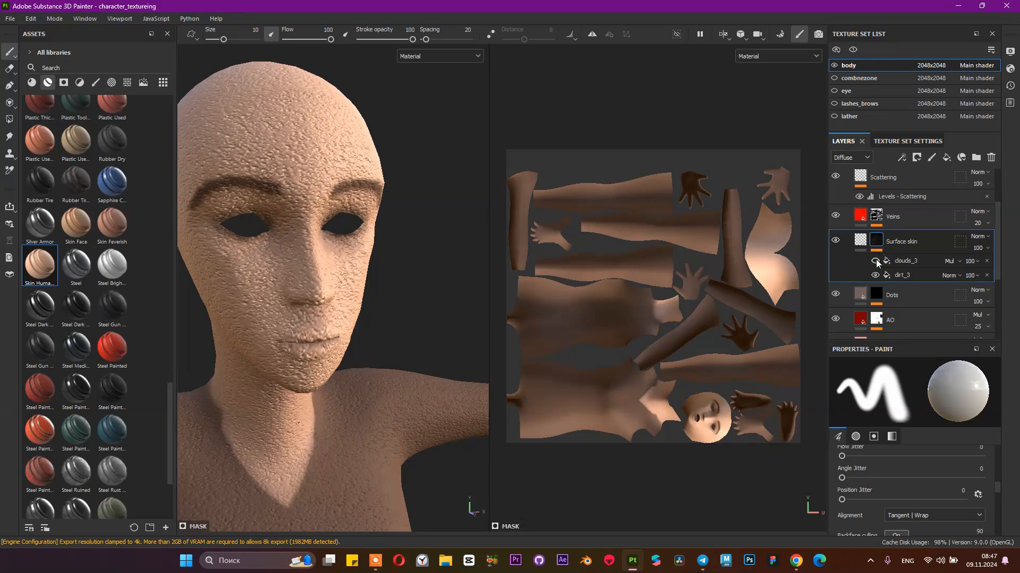
{"action": "left_click", "coordinate": [874, 261]}
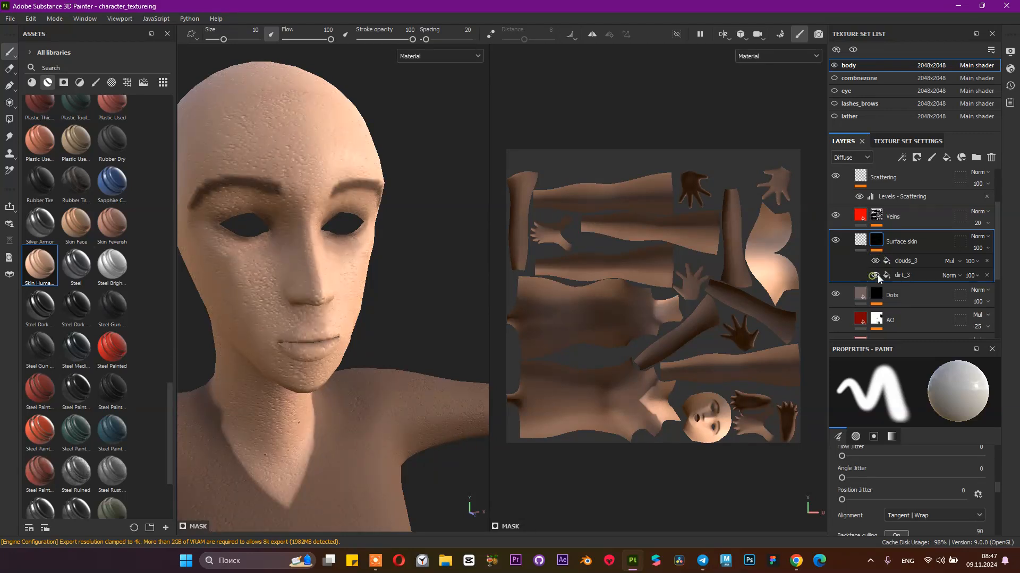
Step: Try the Physical size scale on the dirt_3 fill in the Surface skin mask and undo it
{"action": "left_click", "coordinate": [902, 275]}
{"action": "scroll", "coordinate": [908, 421], "scroll_direction": "down", "scroll_amount": 1}
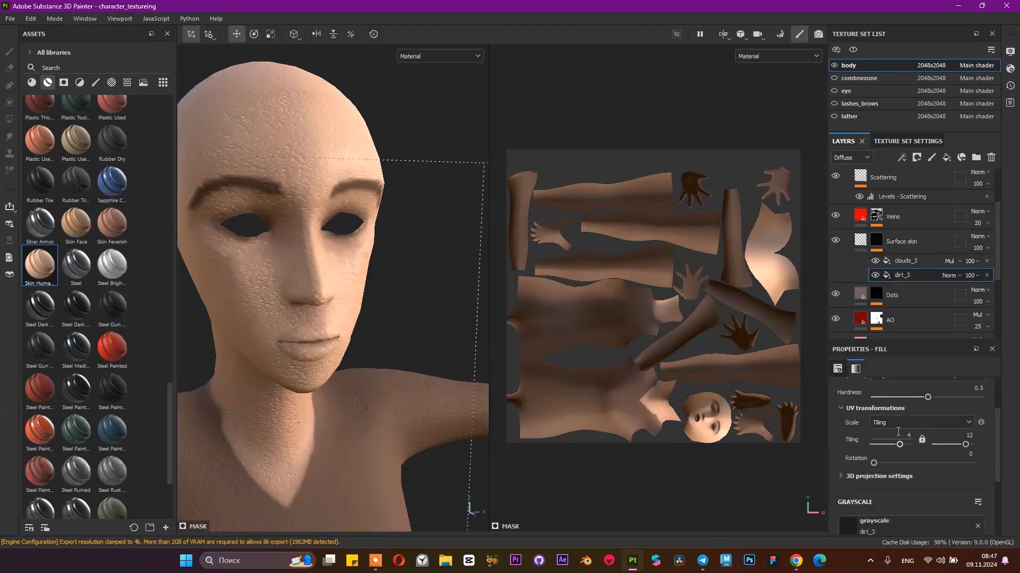
{"action": "left_click", "coordinate": [915, 422]}
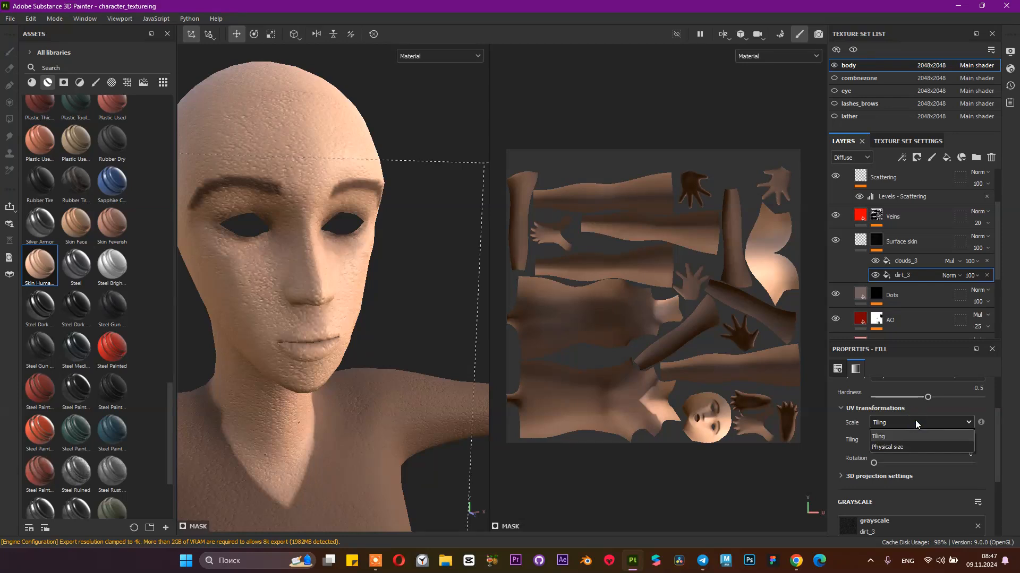
{"action": "left_click", "coordinate": [910, 445]}
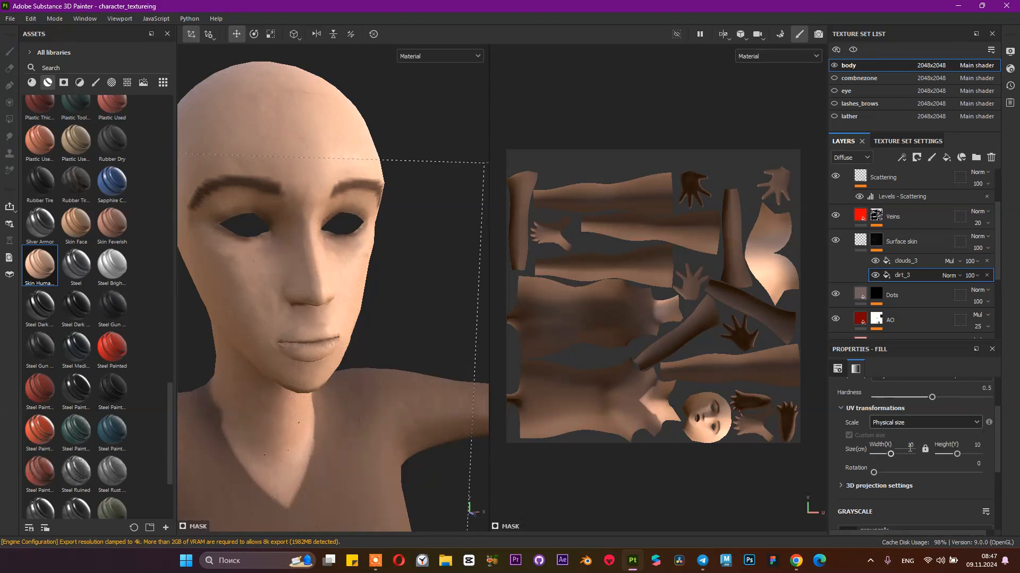
{"action": "key", "text": "ctrl+z"}
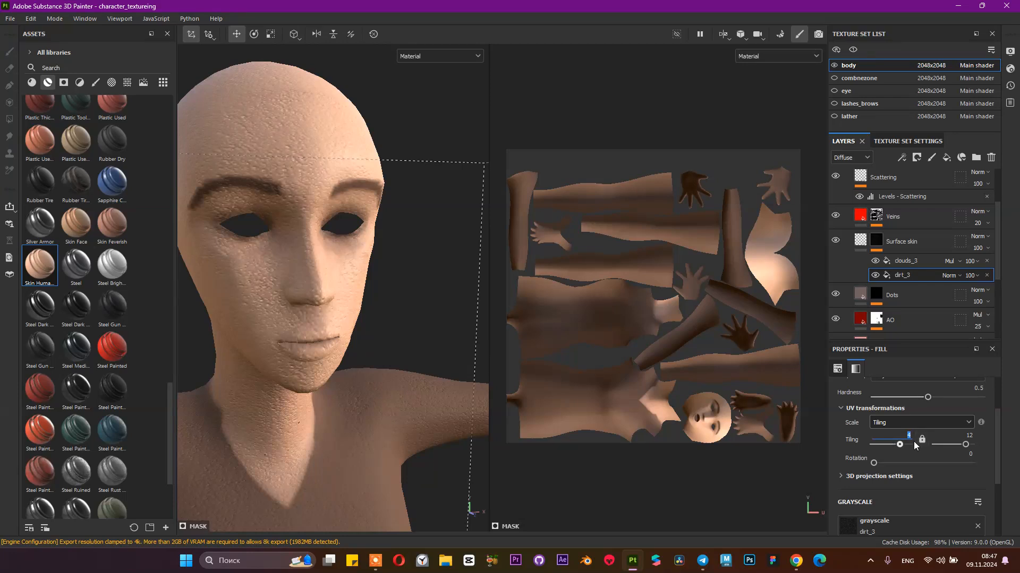
Step: Try a tiling of 20 by 30 on the dirt_3 fill in the Surface skin mask and check the face
{"action": "key", "text": "Tab"}
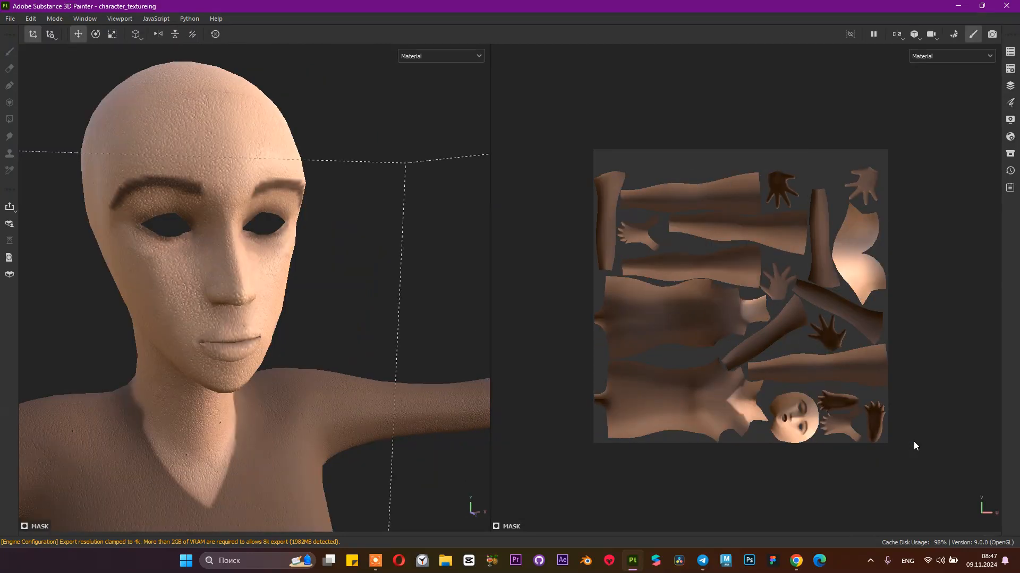
{"action": "key", "text": "Tab"}
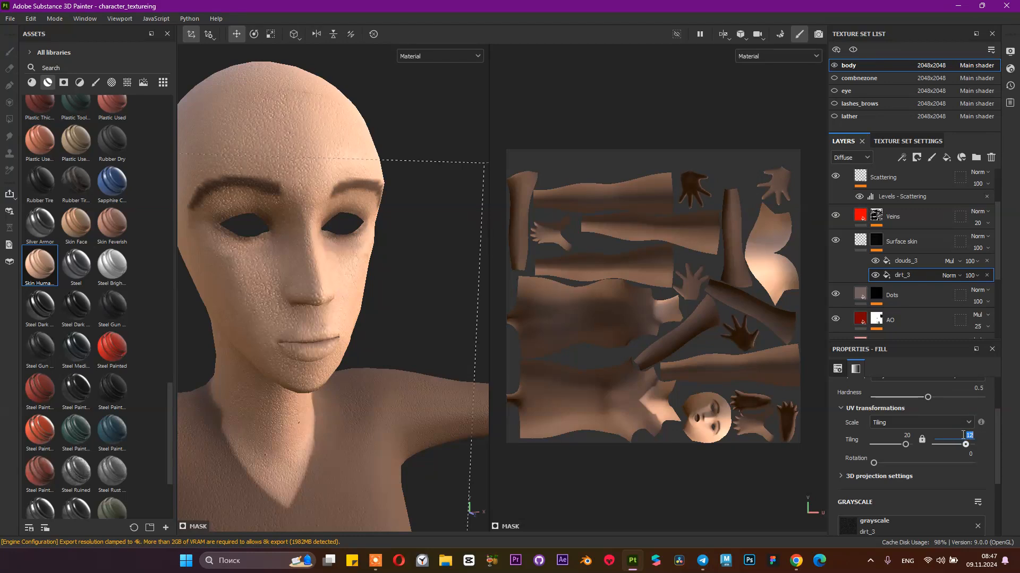
{"action": "type", "text": "30"}
{"action": "key", "text": "Return"}
{"action": "middle_click_drag", "start_coordinate": [406, 248], "coordinate": [472, 187], "text": "alt"}
{"action": "right_click_drag", "start_coordinate": [414, 264], "coordinate": [418, 315], "text": "alt"}
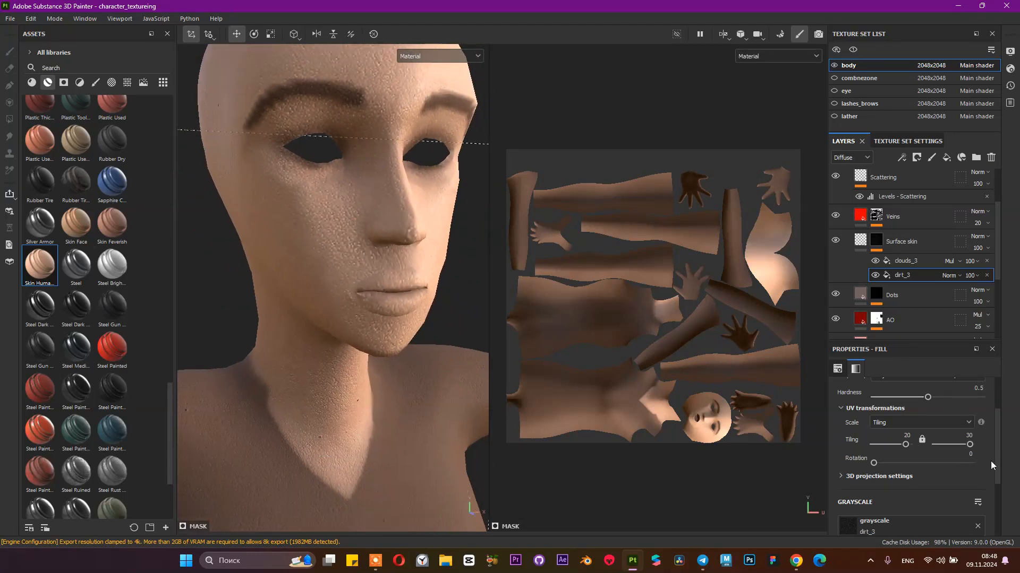
Step: Set the tiling of the dirt_3 fill in the Surface skin mask to 30 by 50
{"action": "left_click", "coordinate": [907, 434]}
{"action": "type", "text": "30"}
{"action": "left_click", "coordinate": [963, 435]}
{"action": "type", "text": "50"}
{"action": "key", "text": "Return"}
Step: Examine the skin detail on the face, neck, torso and arms from several angles and distances
{"action": "left_click_drag", "start_coordinate": [385, 224], "coordinate": [343, 221], "text": "alt"}
{"action": "scroll", "coordinate": [311, 214], "scroll_direction": "down", "scroll_amount": 5}
{"action": "left_click_drag", "start_coordinate": [299, 308], "coordinate": [223, 355], "text": "alt"}
{"action": "middle_click_drag", "start_coordinate": [342, 377], "coordinate": [320, 19], "text": "alt"}
{"action": "middle_click_drag", "start_coordinate": [341, 188], "coordinate": [319, 120], "text": "alt"}
{"action": "right_click_drag", "start_coordinate": [393, 313], "coordinate": [457, 338], "text": "alt"}
{"action": "middle_click_drag", "start_coordinate": [432, 213], "coordinate": [333, 496], "text": "alt"}
{"action": "middle_click_drag", "start_coordinate": [302, 168], "coordinate": [283, 369], "text": "alt"}
{"action": "left_click_drag", "start_coordinate": [283, 368], "coordinate": [381, 398], "text": "alt"}
{"action": "middle_click_drag", "start_coordinate": [395, 175], "coordinate": [419, 284], "text": "alt"}
{"action": "left_click_drag", "start_coordinate": [372, 286], "coordinate": [216, 295], "text": "alt"}
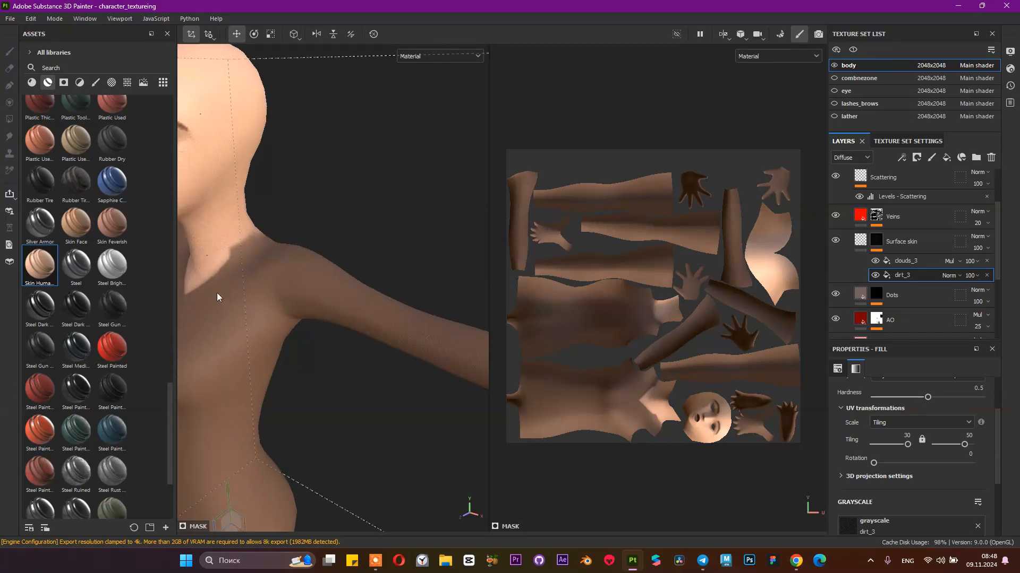
{"action": "middle_click_drag", "start_coordinate": [217, 293], "coordinate": [415, 419], "text": "alt"}
{"action": "right_click_drag", "start_coordinate": [307, 319], "coordinate": [374, 403], "text": "alt"}
{"action": "left_click_drag", "start_coordinate": [374, 403], "coordinate": [292, 383], "text": "alt"}
{"action": "middle_click_drag", "start_coordinate": [331, 354], "coordinate": [299, 400], "text": "alt"}
{"action": "left_click_drag", "start_coordinate": [329, 350], "coordinate": [336, 372], "text": "alt"}
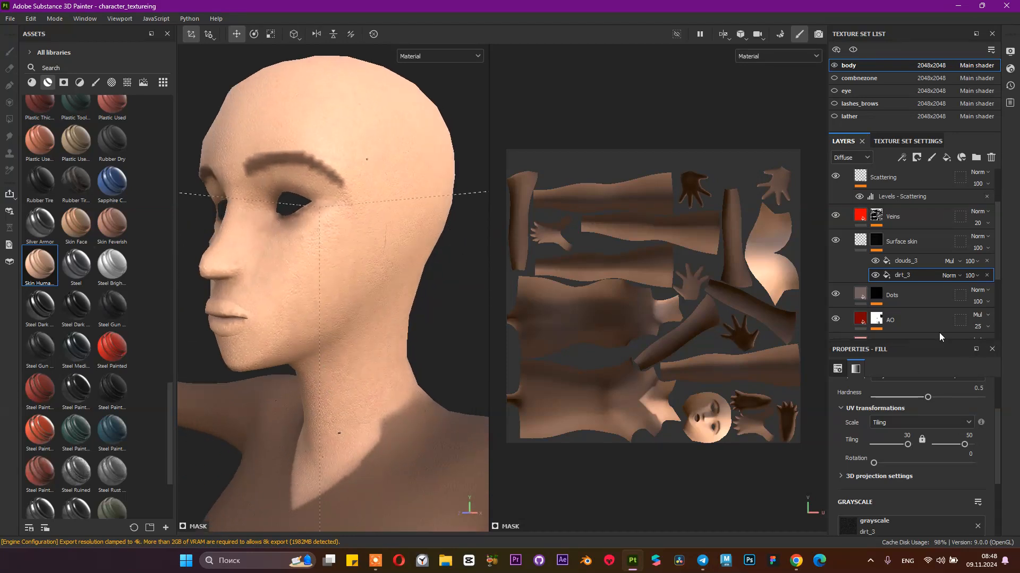
Step: Slightly lower the tri-planar projection hardness of the dirt_3 fill
{"action": "scroll", "coordinate": [935, 441], "scroll_direction": "down", "scroll_amount": 2}
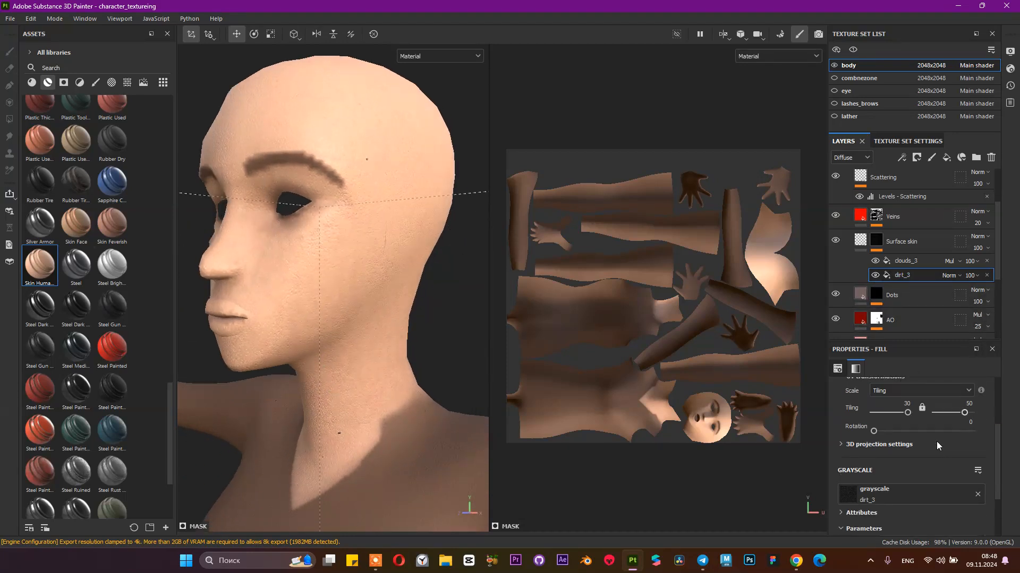
{"action": "scroll", "coordinate": [926, 444], "scroll_direction": "up", "scroll_amount": 5}
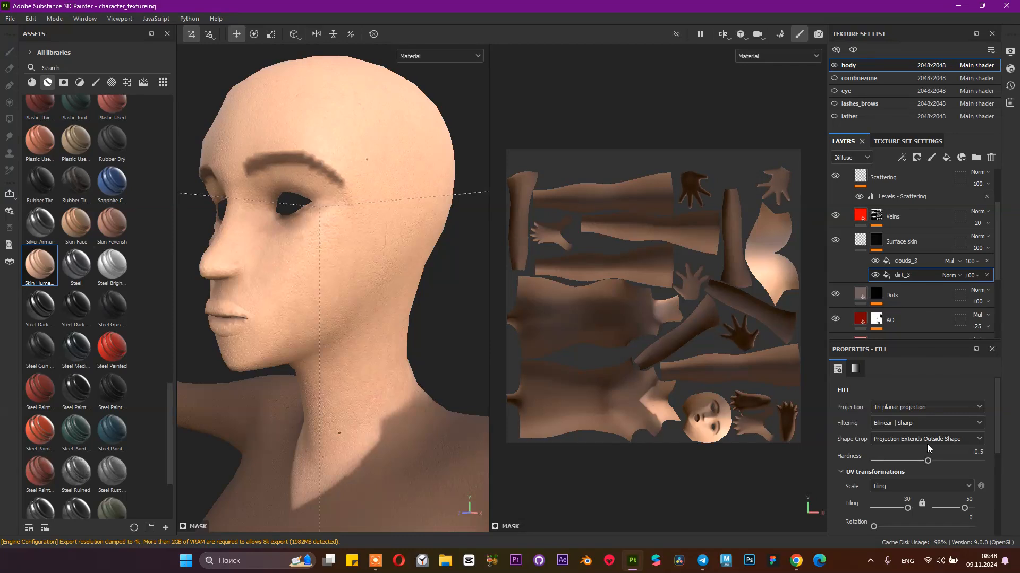
{"action": "left_click_drag", "start_coordinate": [927, 461], "coordinate": [921, 461]}
Step: Try a tiling of 4 on the clouds_3 fill in the Surface skin mask and check the face
{"action": "left_click", "coordinate": [907, 261]}
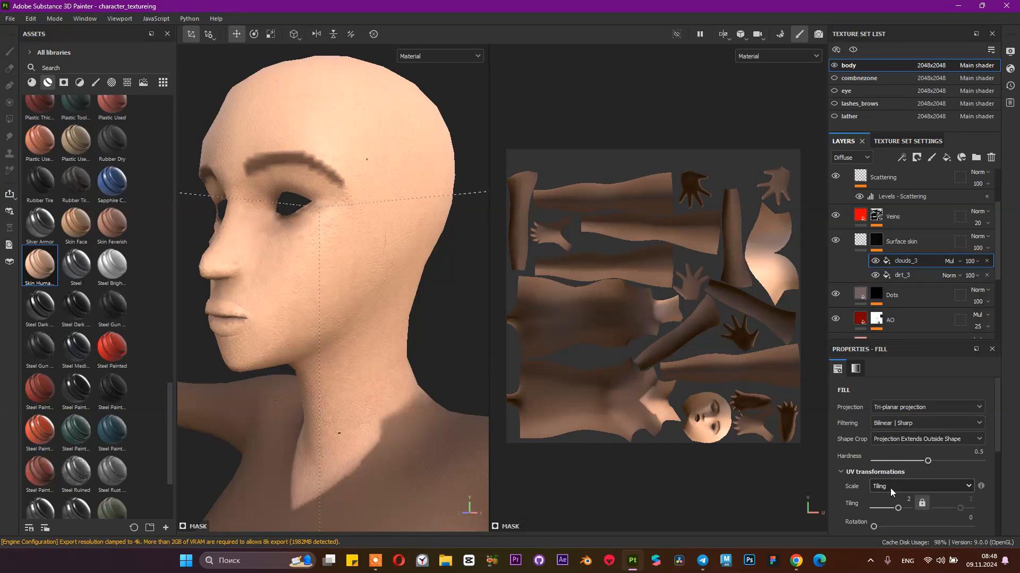
{"action": "left_click", "coordinate": [909, 498]}
{"action": "type", "text": "4"}
{"action": "key", "text": "Return"}
{"action": "left_click", "coordinate": [911, 499]}
{"action": "key", "text": "Return"}
{"action": "mouse_move", "coordinate": [403, 314]}
{"action": "left_mouse_down", "text": "alt"}
{"action": "mouse_move", "coordinate": [438, 321]}
{"action": "mouse_move", "coordinate": [417, 320]}
{"action": "left_mouse_up", "text": "alt"}
Step: Set the tiling of the clouds_3 fill in the Surface skin mask to 1 and check the face
{"action": "left_click", "coordinate": [906, 500]}
{"action": "type", "text": "1"}
{"action": "key", "text": "Return"}
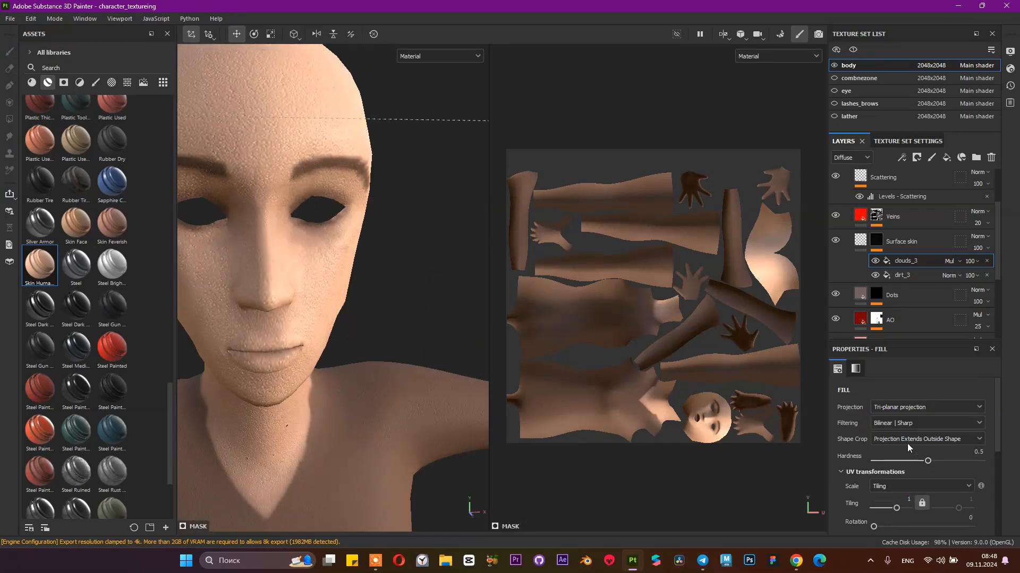
{"action": "left_click_drag", "start_coordinate": [400, 335], "coordinate": [425, 332], "text": "alt"}
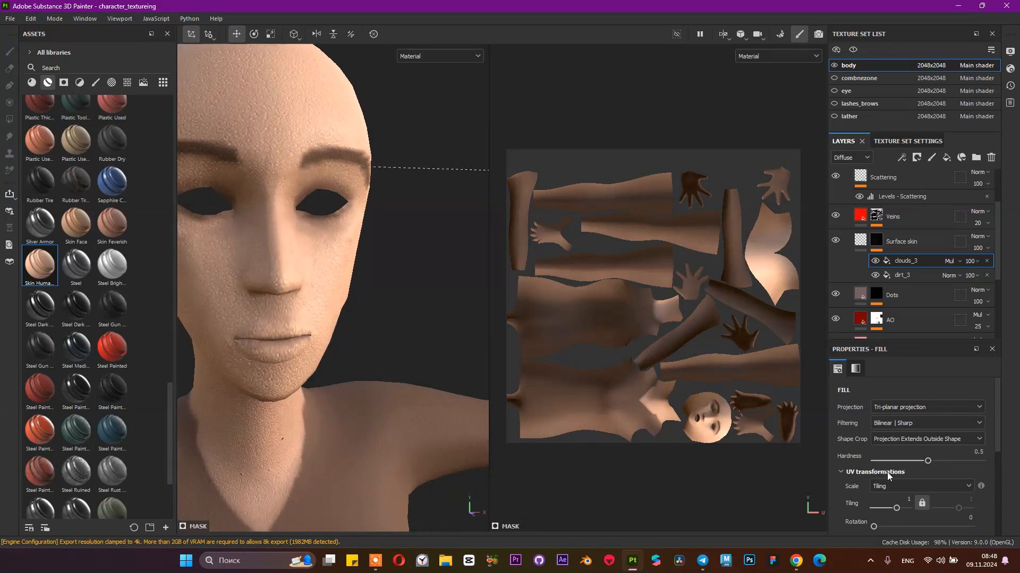
Step: Rotate the clouds_3 fill in the Surface skin mask to about 59 and set its tiling to 2
{"action": "scroll", "coordinate": [910, 524], "scroll_direction": "down", "scroll_amount": 1}
{"action": "mouse_move", "coordinate": [873, 494]}
{"action": "left_mouse_down"}
{"action": "mouse_move", "coordinate": [915, 495]}
{"action": "mouse_move", "coordinate": [889, 496]}
{"action": "left_mouse_up"}
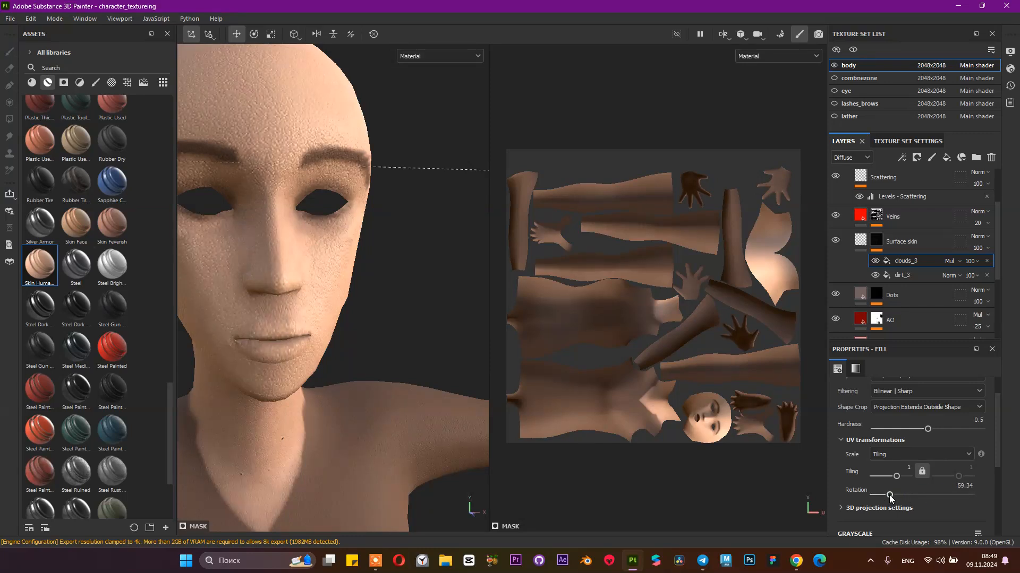
{"action": "left_click_drag", "start_coordinate": [456, 375], "coordinate": [389, 356], "text": "alt"}
{"action": "type", "text": "2"}
{"action": "key", "text": "Return"}
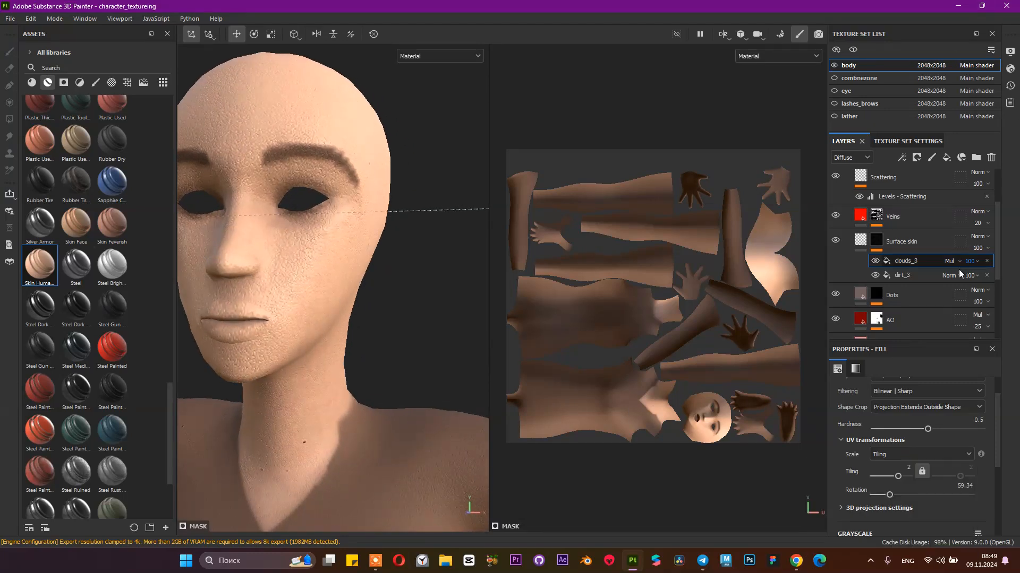
Step: Try the Clouds 2 texture in place of clouds_3 in the Surface skin mask
{"action": "scroll", "coordinate": [893, 501], "scroll_direction": "down", "scroll_amount": 3}
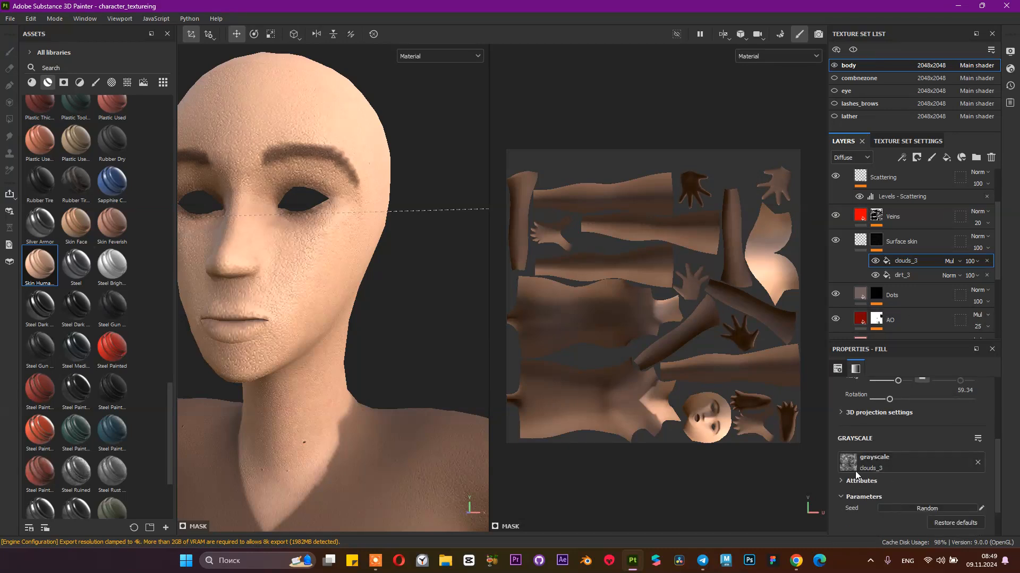
{"action": "left_click", "coordinate": [849, 466]}
{"action": "left_click", "coordinate": [870, 481]}
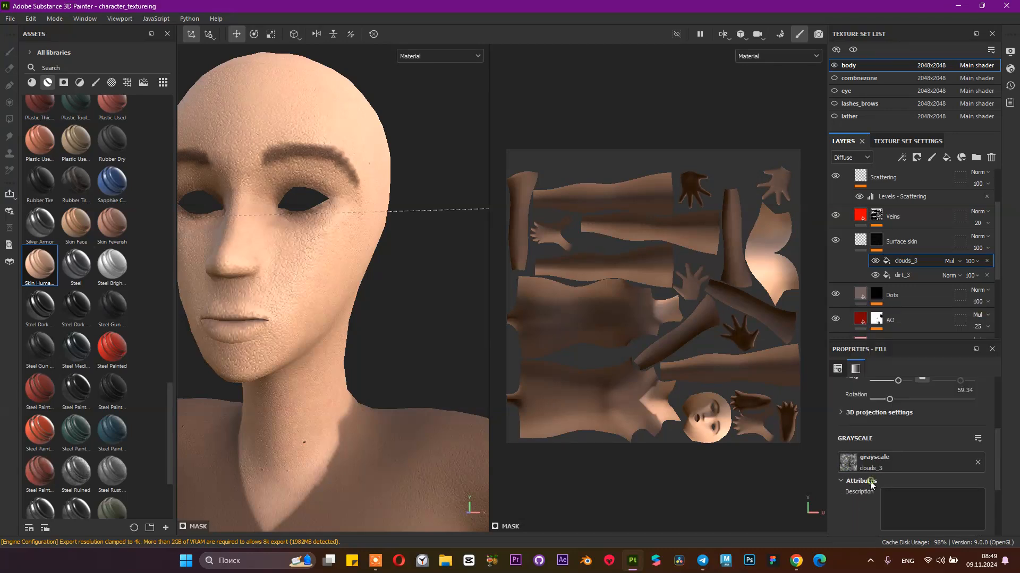
{"action": "left_click", "coordinate": [847, 465]}
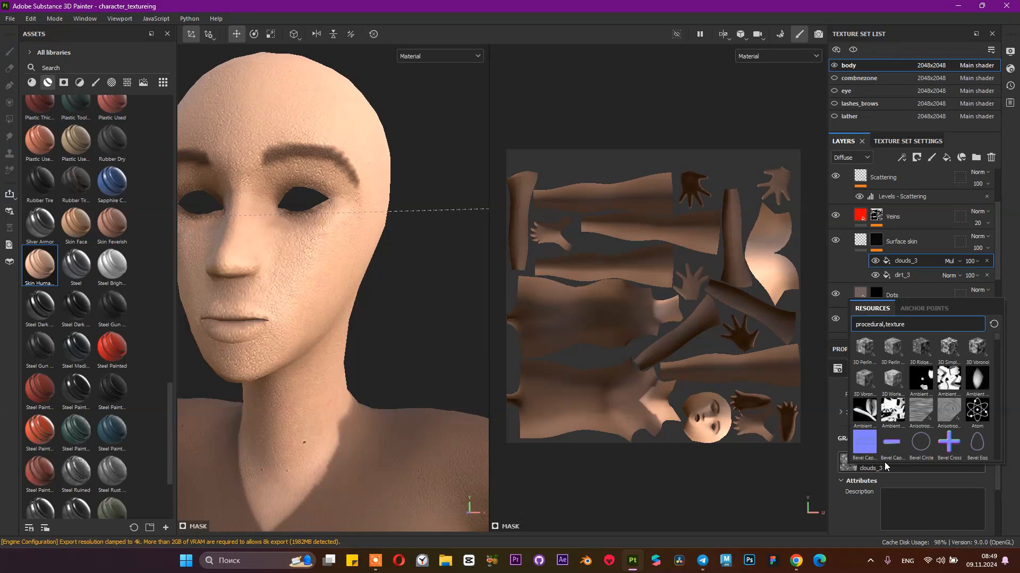
{"action": "scroll", "coordinate": [964, 392], "scroll_direction": "down", "scroll_amount": 3}
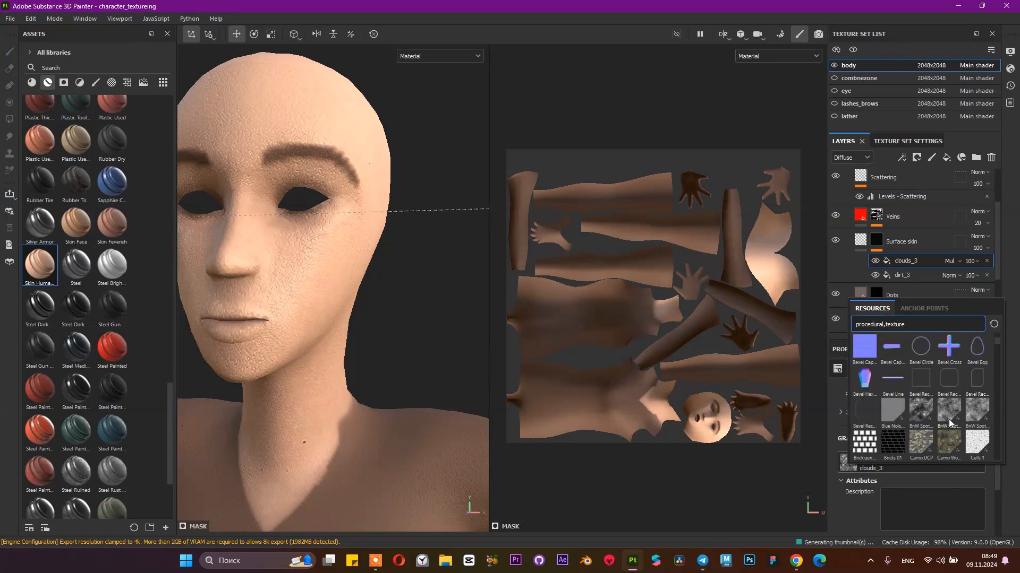
{"action": "scroll", "coordinate": [949, 422], "scroll_direction": "down", "scroll_amount": 3}
{"action": "scroll", "coordinate": [974, 445], "scroll_direction": "down", "scroll_amount": 3}
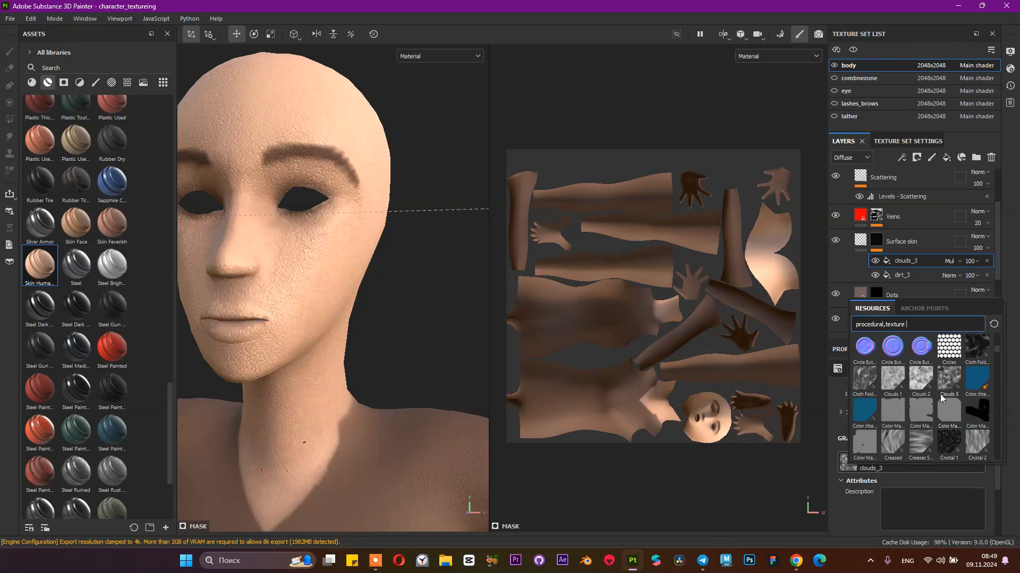
{"action": "left_click", "coordinate": [922, 383]}
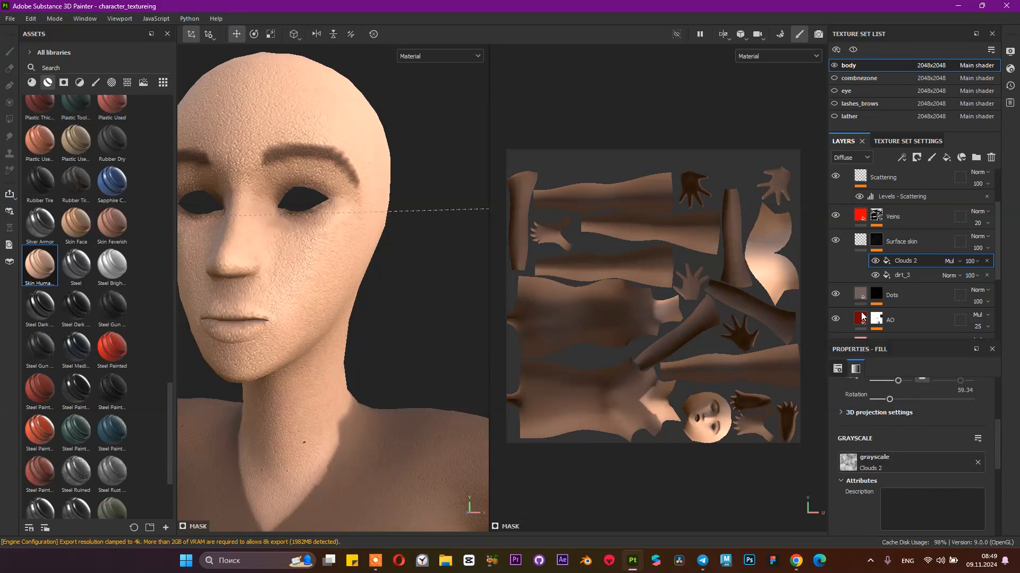
Step: Replace the upper fill texture in the Surface skin mask with Cloth Fold Medium and check the face
{"action": "left_click", "coordinate": [876, 463]}
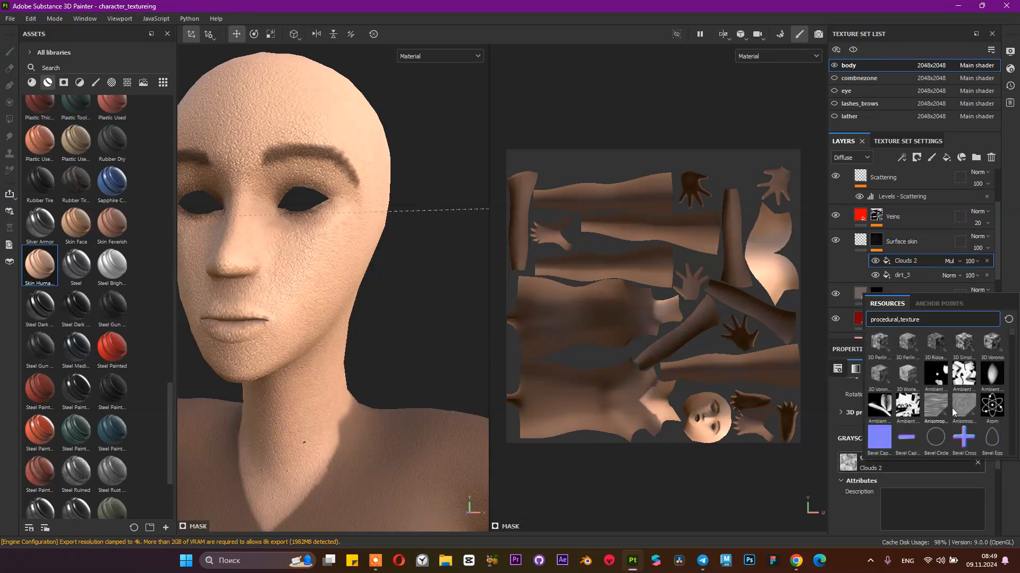
{"action": "scroll", "coordinate": [914, 382], "scroll_direction": "down", "scroll_amount": 3}
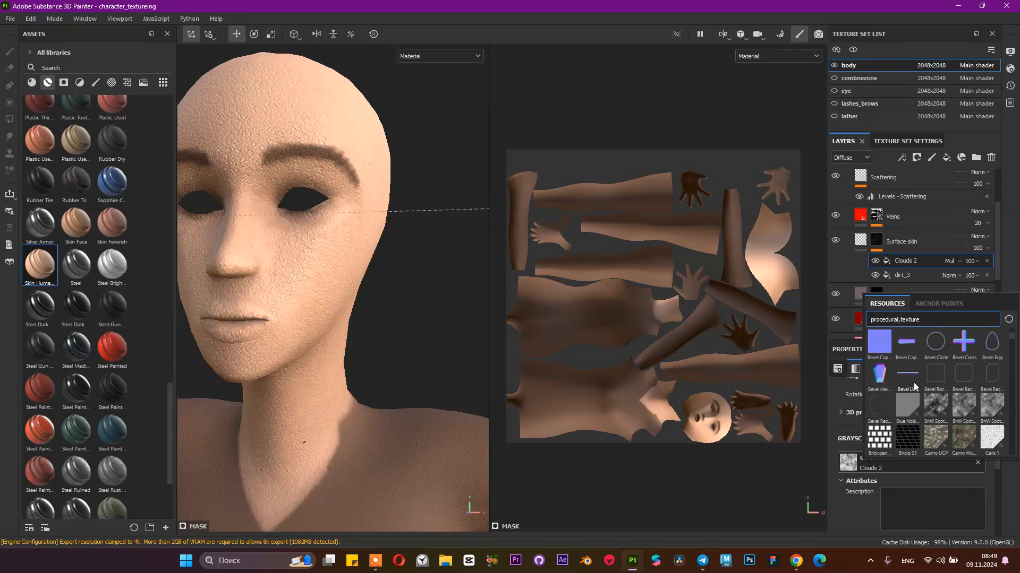
{"action": "scroll", "coordinate": [919, 381], "scroll_direction": "down", "scroll_amount": 6}
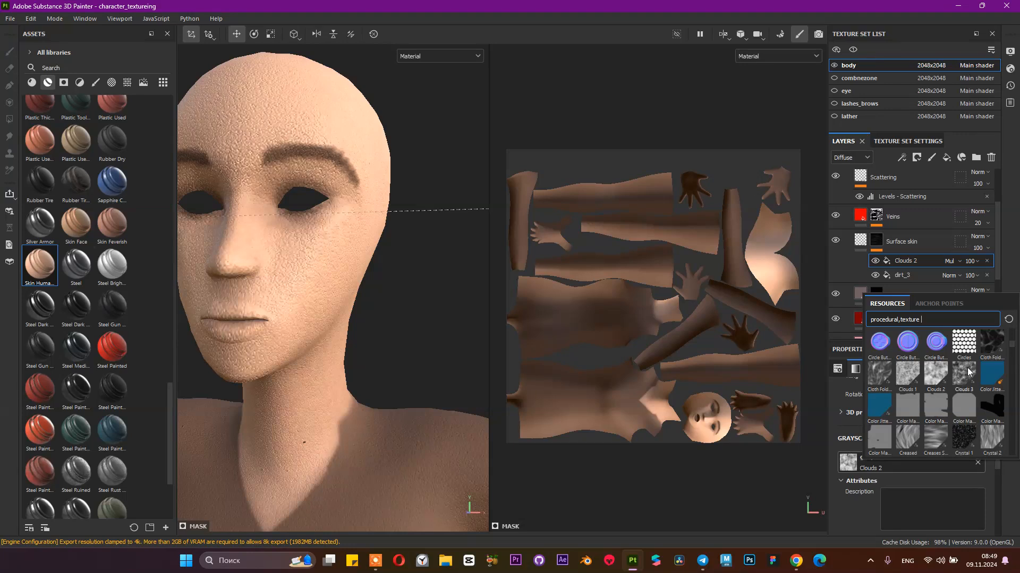
{"action": "left_click", "coordinate": [886, 377]}
{"action": "left_click_drag", "start_coordinate": [296, 284], "coordinate": [308, 301], "text": "alt"}
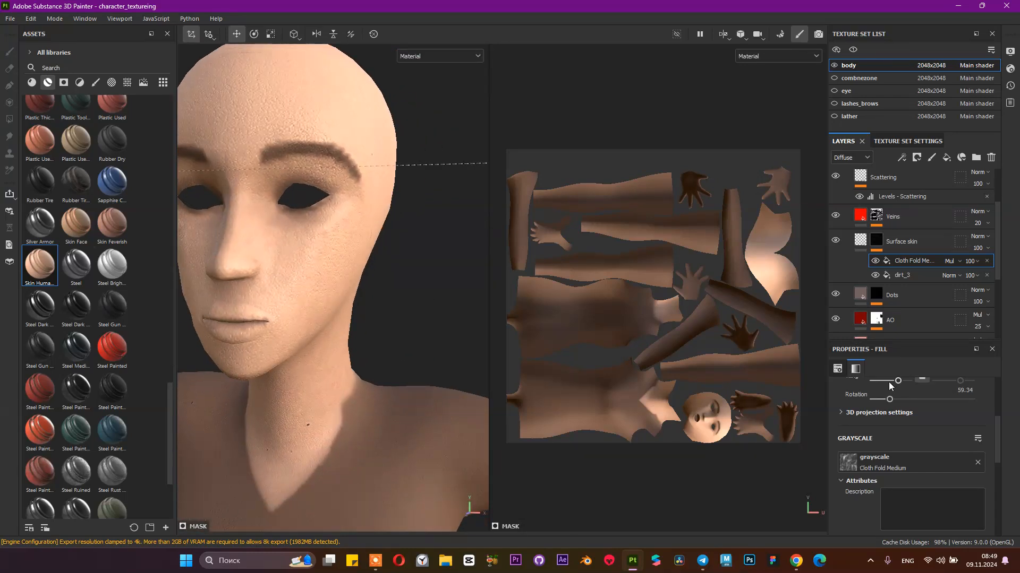
Step: Raise the balance of the Cloth Fold Medium texture to 0.57
{"action": "scroll", "coordinate": [900, 392], "scroll_direction": "down", "scroll_amount": 1}
{"action": "scroll", "coordinate": [942, 297], "scroll_direction": "up", "scroll_amount": 1}
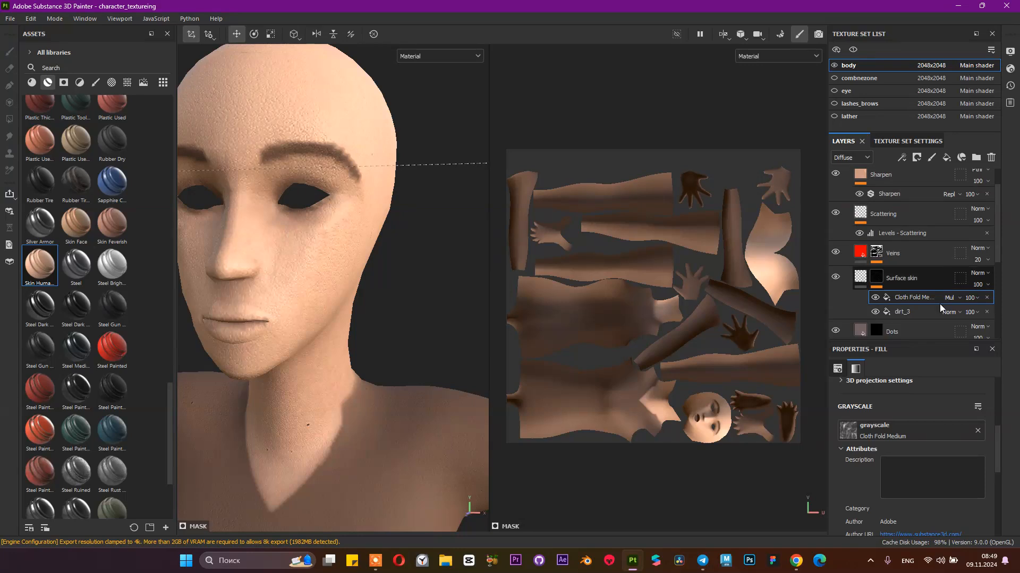
{"action": "scroll", "coordinate": [940, 303], "scroll_direction": "down", "scroll_amount": 1}
{"action": "scroll", "coordinate": [914, 426], "scroll_direction": "down", "scroll_amount": 5}
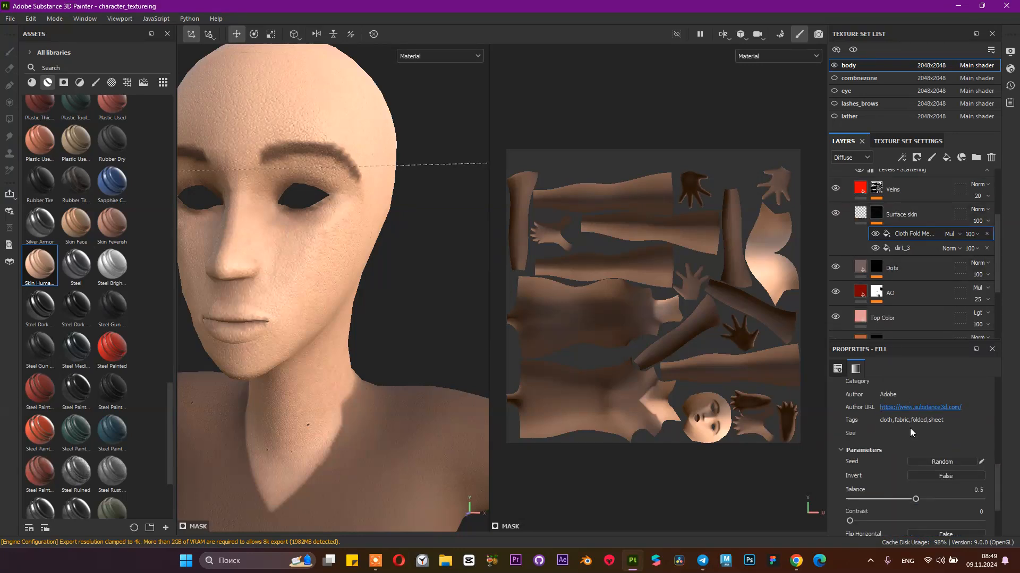
{"action": "scroll", "coordinate": [914, 430], "scroll_direction": "down", "scroll_amount": 1}
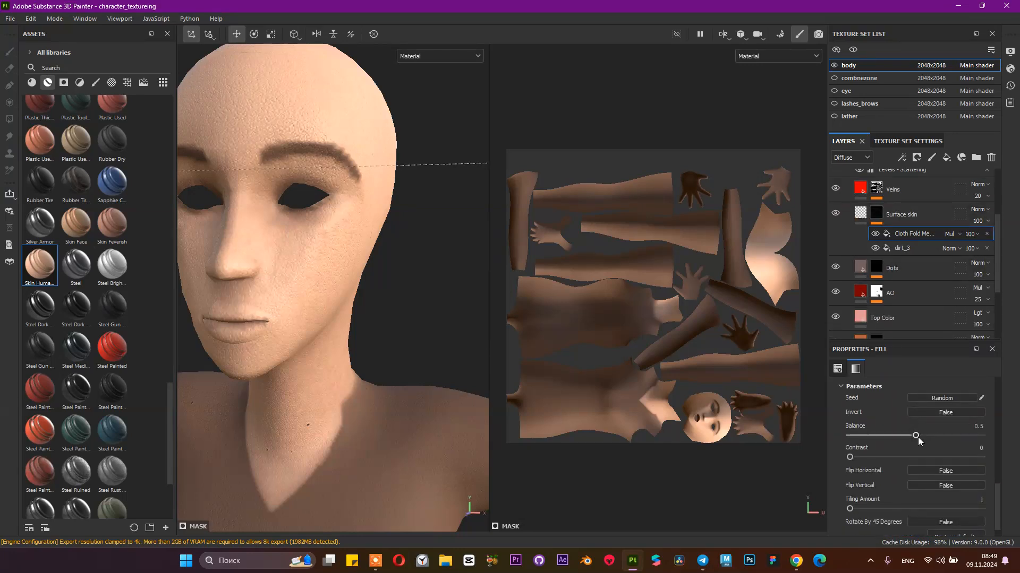
{"action": "left_click_drag", "start_coordinate": [916, 434], "coordinate": [925, 434]}
{"action": "scroll", "coordinate": [925, 434], "scroll_direction": "down", "scroll_amount": 1}
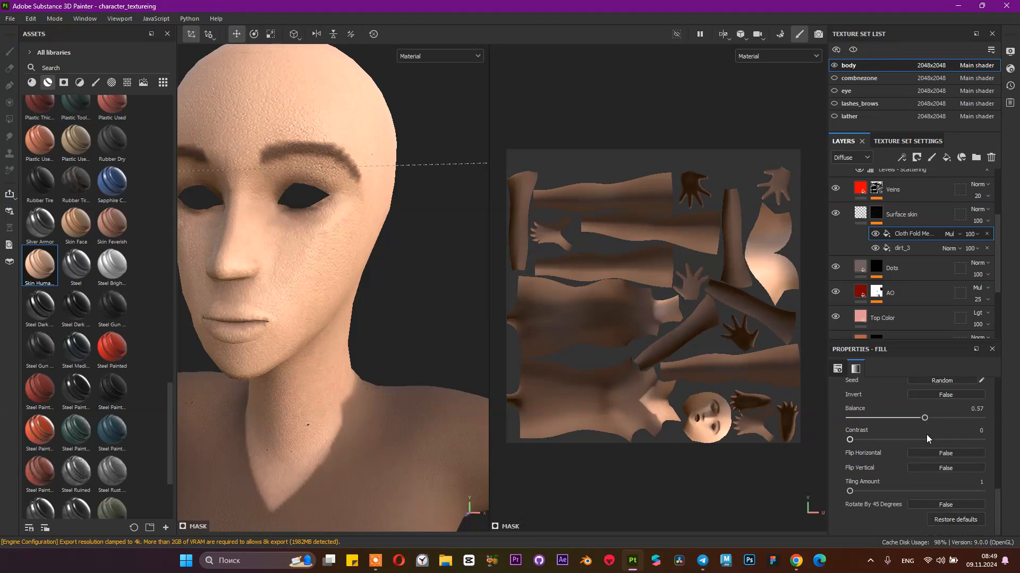
Step: Set the rotation of the Cloth Fold Medium fill to about 55 and check the head and shoulders
{"action": "scroll", "coordinate": [926, 434], "scroll_direction": "down", "scroll_amount": 4}
{"action": "scroll", "coordinate": [925, 433], "scroll_direction": "up", "scroll_amount": 1}
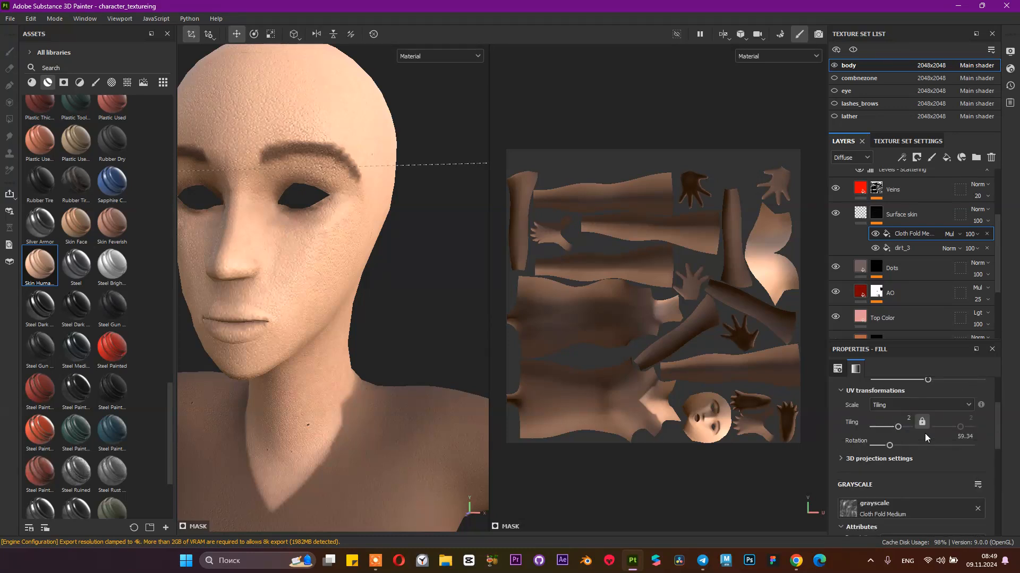
{"action": "mouse_move", "coordinate": [895, 446]}
{"action": "left_mouse_down"}
{"action": "mouse_move", "coordinate": [906, 443]}
{"action": "mouse_move", "coordinate": [889, 448]}
{"action": "left_mouse_up"}
{"action": "left_click_drag", "start_coordinate": [305, 276], "coordinate": [389, 306], "text": "alt"}
{"action": "middle_click_drag", "start_coordinate": [390, 306], "coordinate": [413, 313], "text": "alt"}
{"action": "left_click_drag", "start_coordinate": [413, 314], "coordinate": [371, 278], "text": "alt"}
{"action": "right_click_drag", "start_coordinate": [371, 277], "coordinate": [282, 313], "text": "alt"}
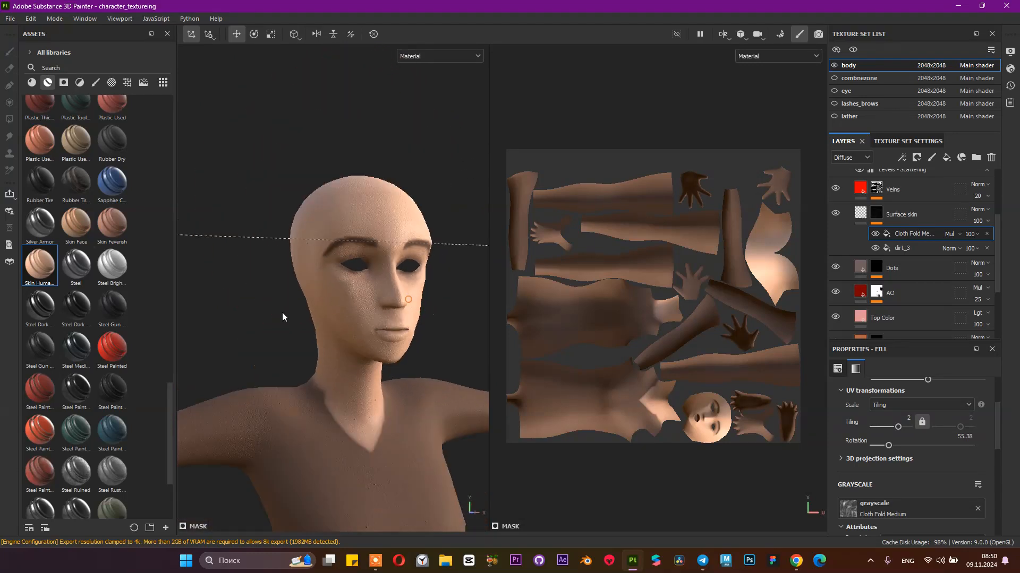
Step: Hide and show the Surface skin layer to compare its effect on the character's head and torso
{"action": "left_click", "coordinate": [833, 211]}
{"action": "left_click", "coordinate": [833, 212]}
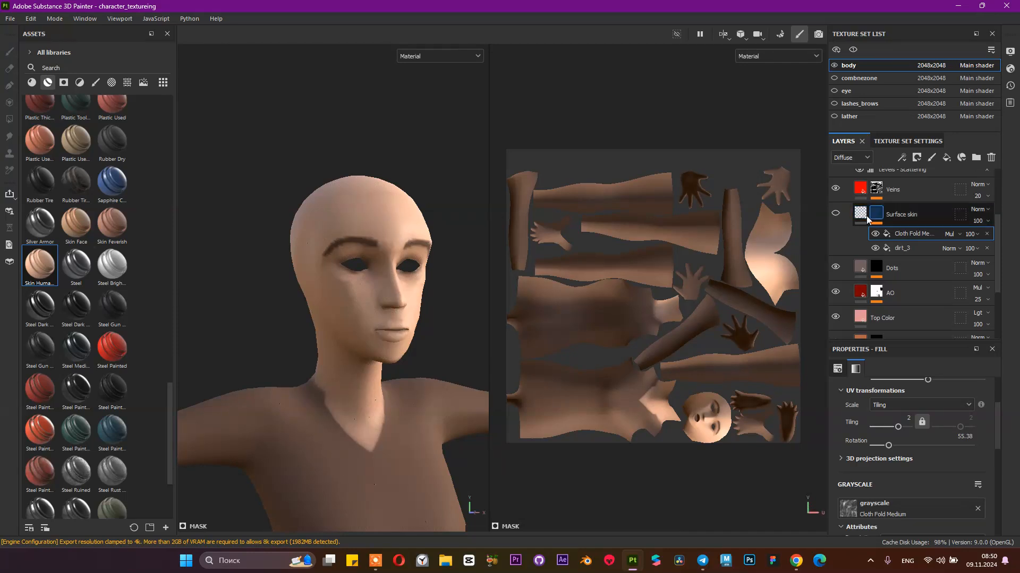
{"action": "left_click", "coordinate": [836, 214]}
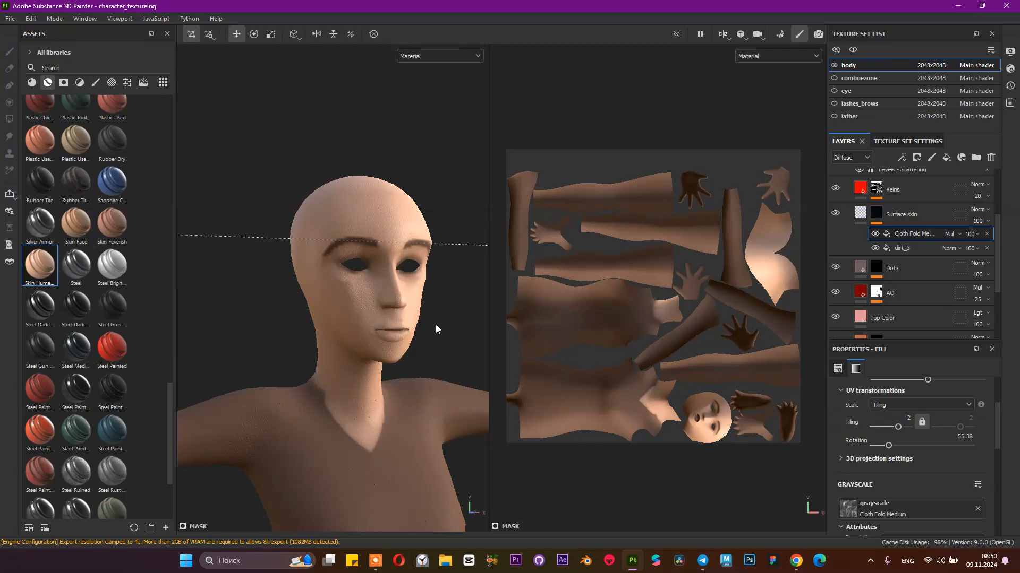
{"action": "left_click_drag", "start_coordinate": [432, 326], "coordinate": [394, 345], "text": "alt"}
{"action": "middle_click_drag", "start_coordinate": [393, 345], "coordinate": [358, 265], "text": "alt"}
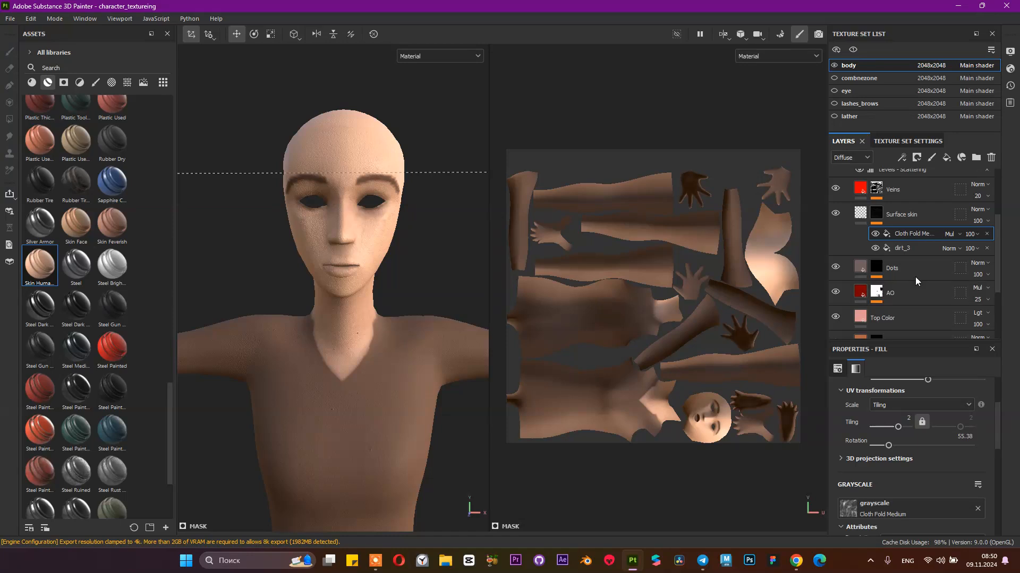
Step: Review the projection and tiling settings of the dirt_3 fill
{"action": "left_click", "coordinate": [908, 248]}
{"action": "scroll", "coordinate": [930, 426], "scroll_direction": "down", "scroll_amount": 5}
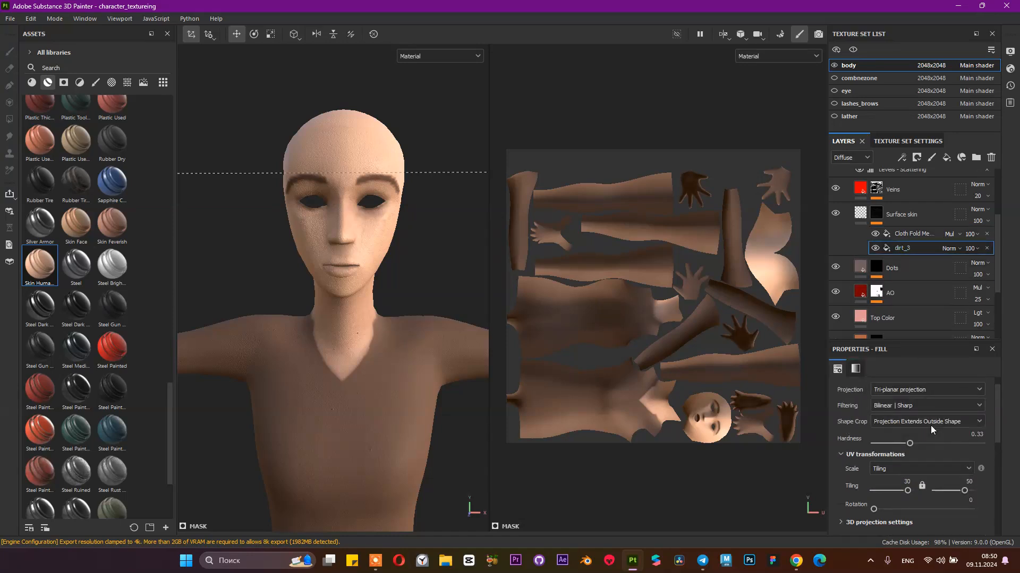
{"action": "scroll", "coordinate": [931, 426], "scroll_direction": "up", "scroll_amount": 5}
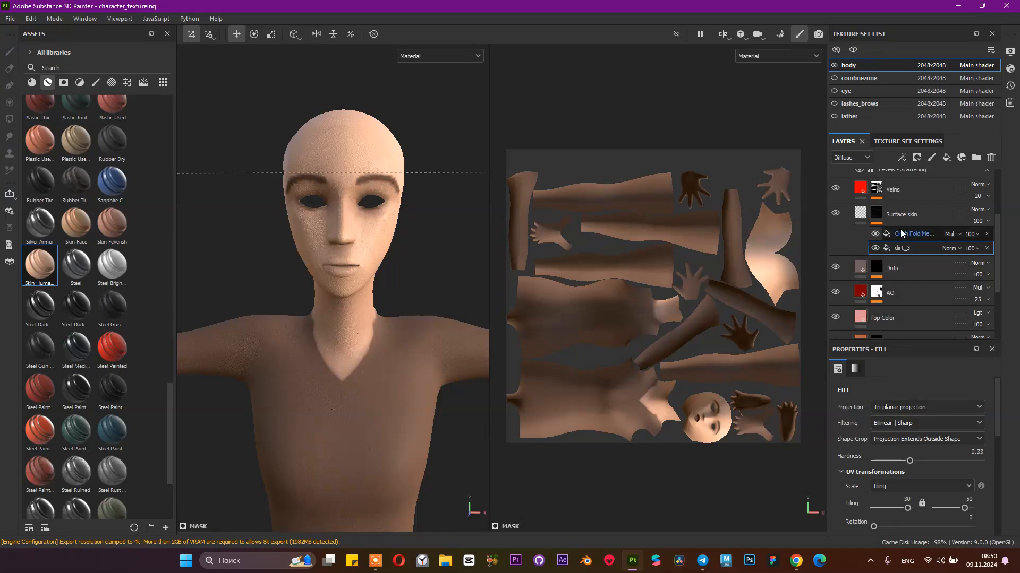
Step: Lower the paint grayscale for the Surface skin mask to about 0.42, hide the Surface skin layer and check the face up close
{"action": "left_click", "coordinate": [910, 218]}
{"action": "scroll", "coordinate": [919, 459], "scroll_direction": "down", "scroll_amount": 5}
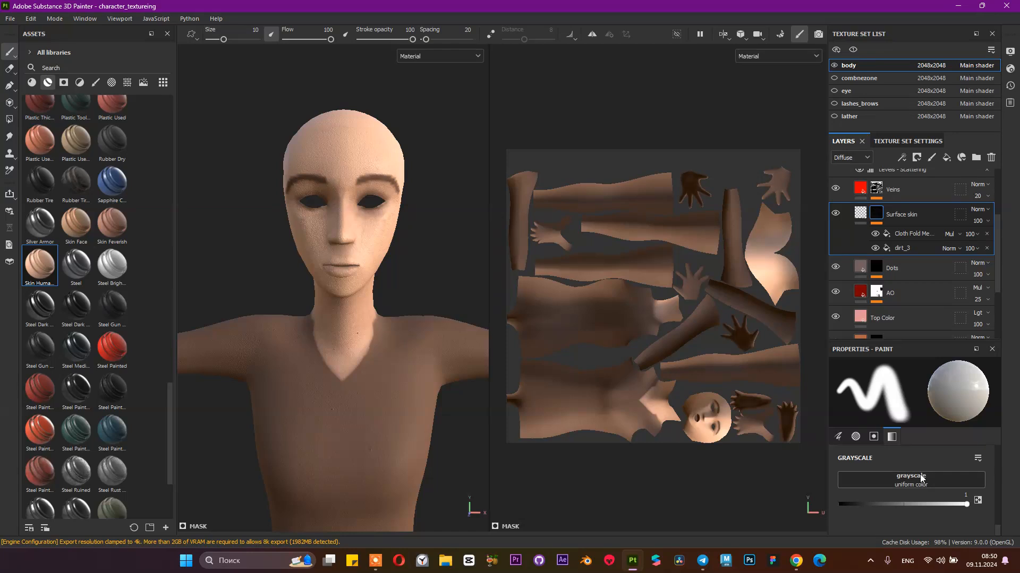
{"action": "scroll", "coordinate": [940, 489], "scroll_direction": "down", "scroll_amount": 1}
{"action": "left_click_drag", "start_coordinate": [921, 506], "coordinate": [899, 506]}
{"action": "left_click_drag", "start_coordinate": [372, 309], "coordinate": [429, 307], "text": "alt"}
{"action": "right_click_drag", "start_coordinate": [397, 313], "coordinate": [436, 371], "text": "alt"}
{"action": "right_click_drag", "start_coordinate": [364, 342], "coordinate": [435, 382], "text": "alt"}
{"action": "middle_click_drag", "start_coordinate": [367, 313], "coordinate": [381, 379], "text": "alt"}
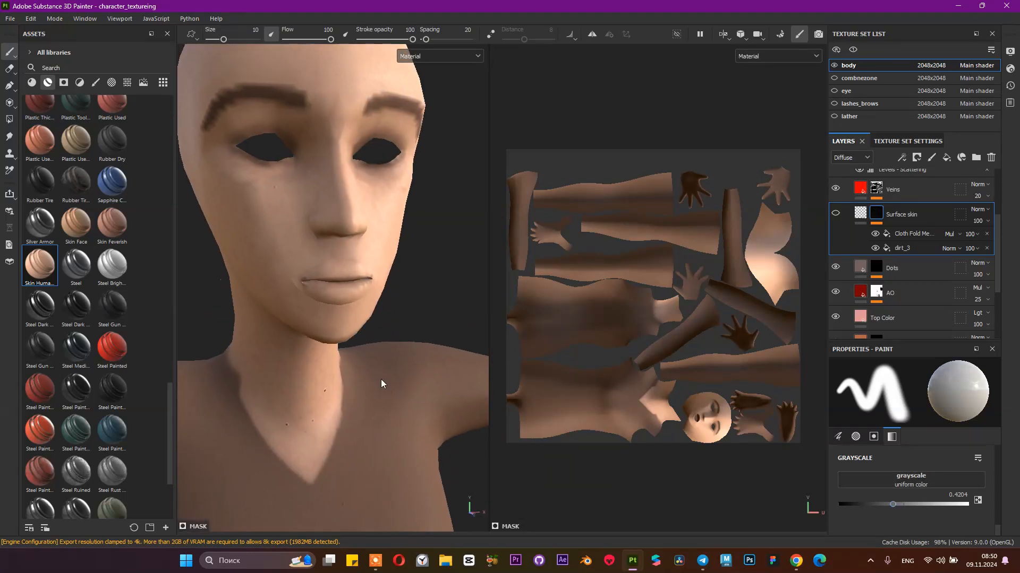
Step: Set the paint grayscale for the Surface skin mask back to 1
{"action": "left_click", "coordinate": [923, 503]}
{"action": "left_click", "coordinate": [939, 505]}
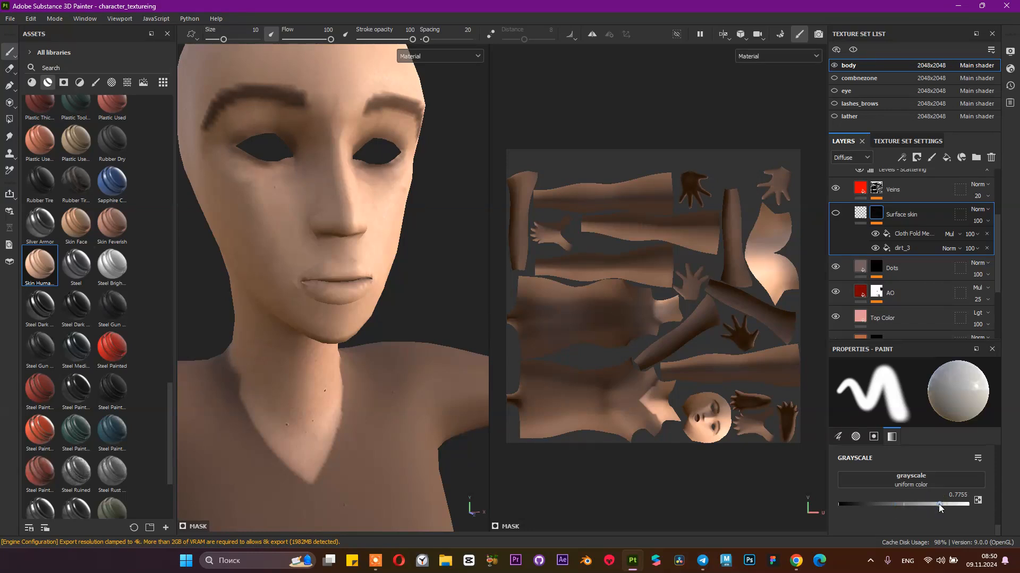
{"action": "left_click", "coordinate": [967, 504]}
Step: Hide and show the Dots layer to compare its effect, and select its mask
{"action": "left_click", "coordinate": [834, 267]}
{"action": "left_click", "coordinate": [834, 267]}
{"action": "left_click", "coordinate": [877, 268]}
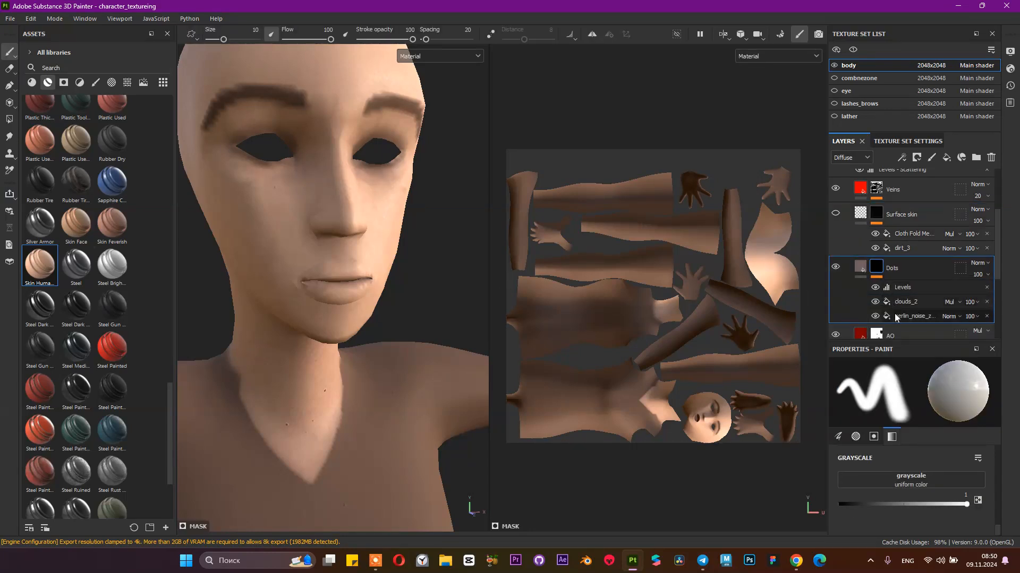
Step: Examine the dots on the head, neck and torso from several angles and distances with the Surface skin layer hidden
{"action": "left_click_drag", "start_coordinate": [414, 324], "coordinate": [398, 304], "text": "alt"}
{"action": "middle_click_drag", "start_coordinate": [398, 303], "coordinate": [442, 204], "text": "alt"}
{"action": "right_click_drag", "start_coordinate": [442, 204], "coordinate": [628, 458], "text": "alt"}
{"action": "middle_click_drag", "start_coordinate": [371, 303], "coordinate": [352, 366], "text": "alt"}
{"action": "mouse_move", "coordinate": [344, 352]}
{"action": "left_mouse_down", "text": "alt"}
{"action": "mouse_move", "coordinate": [313, 306]}
{"action": "mouse_move", "coordinate": [335, 292]}
{"action": "mouse_move", "coordinate": [376, 318]}
{"action": "left_mouse_up", "text": "alt"}
{"action": "right_click_drag", "start_coordinate": [376, 319], "coordinate": [324, 292], "text": "alt"}
{"action": "mouse_move", "coordinate": [363, 247]}
{"action": "middle_mouse_down", "text": "alt"}
{"action": "mouse_move", "coordinate": [367, 344]}
{"action": "mouse_move", "coordinate": [348, 341]}
{"action": "middle_mouse_up", "text": "alt"}
{"action": "left_click_drag", "start_coordinate": [349, 343], "coordinate": [317, 319], "text": "alt"}
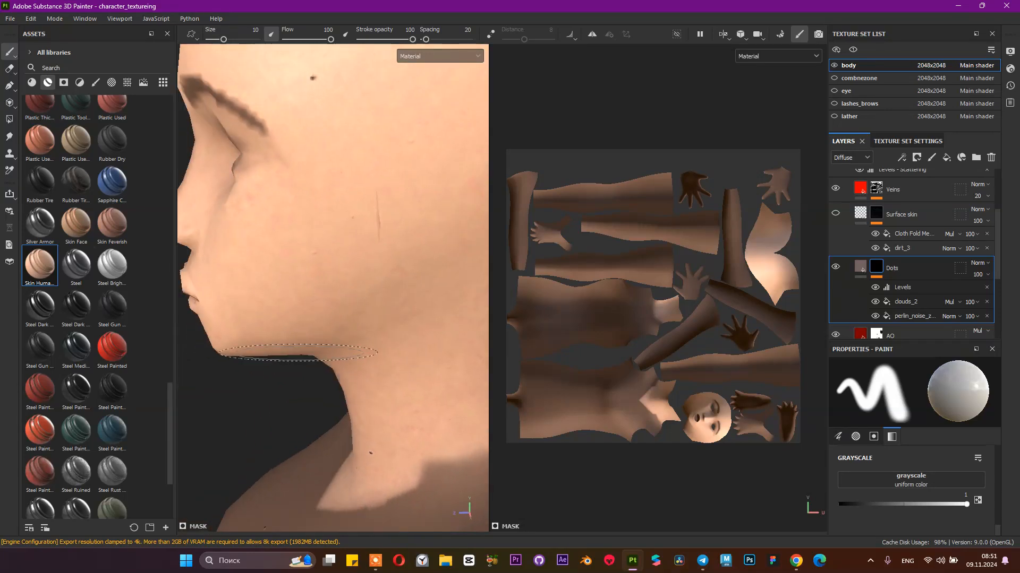
{"action": "middle_click_drag", "start_coordinate": [335, 282], "coordinate": [328, 389], "text": "alt"}
{"action": "right_click_drag", "start_coordinate": [329, 388], "coordinate": [310, 337], "text": "alt"}
{"action": "left_click_drag", "start_coordinate": [309, 337], "coordinate": [395, 336], "text": "alt"}
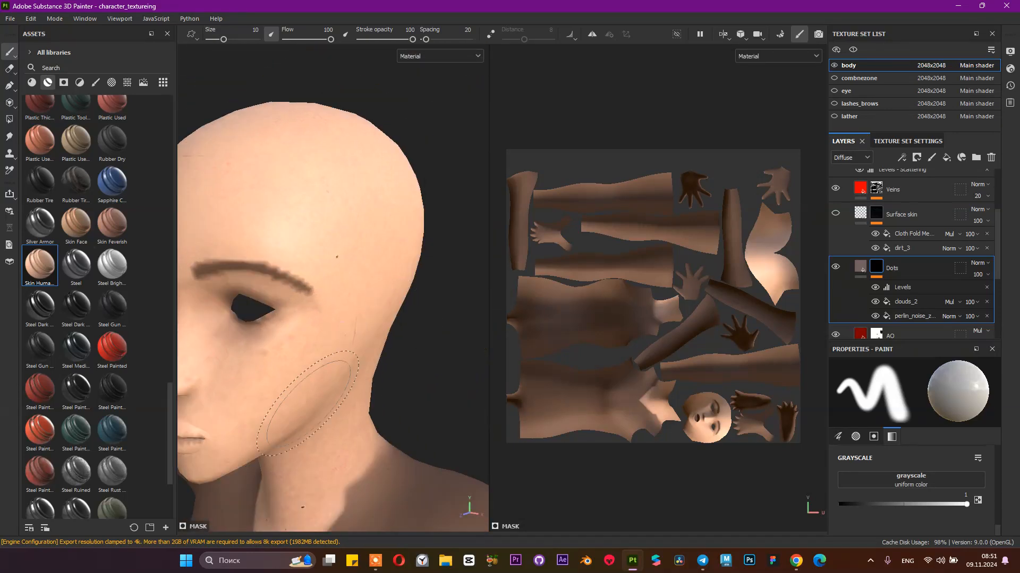
{"action": "middle_click_drag", "start_coordinate": [289, 414], "coordinate": [377, 352], "text": "alt"}
{"action": "right_click_drag", "start_coordinate": [378, 352], "coordinate": [310, 328], "text": "alt"}
{"action": "left_click_drag", "start_coordinate": [310, 328], "coordinate": [343, 346], "text": "alt"}
{"action": "mouse_move", "coordinate": [338, 347]}
{"action": "middle_mouse_down", "text": "alt"}
{"action": "mouse_move", "coordinate": [346, 272]}
{"action": "mouse_move", "coordinate": [344, 286]}
{"action": "middle_mouse_up", "text": "alt"}
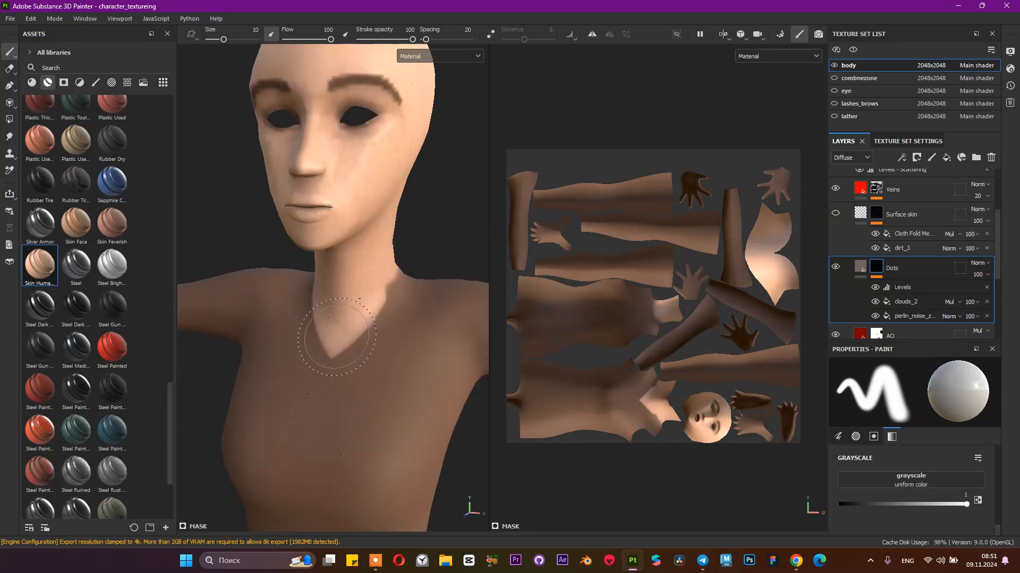
{"action": "middle_click_drag", "start_coordinate": [314, 327], "coordinate": [339, 255], "text": "alt"}
{"action": "left_click_drag", "start_coordinate": [319, 258], "coordinate": [361, 260], "text": "alt"}
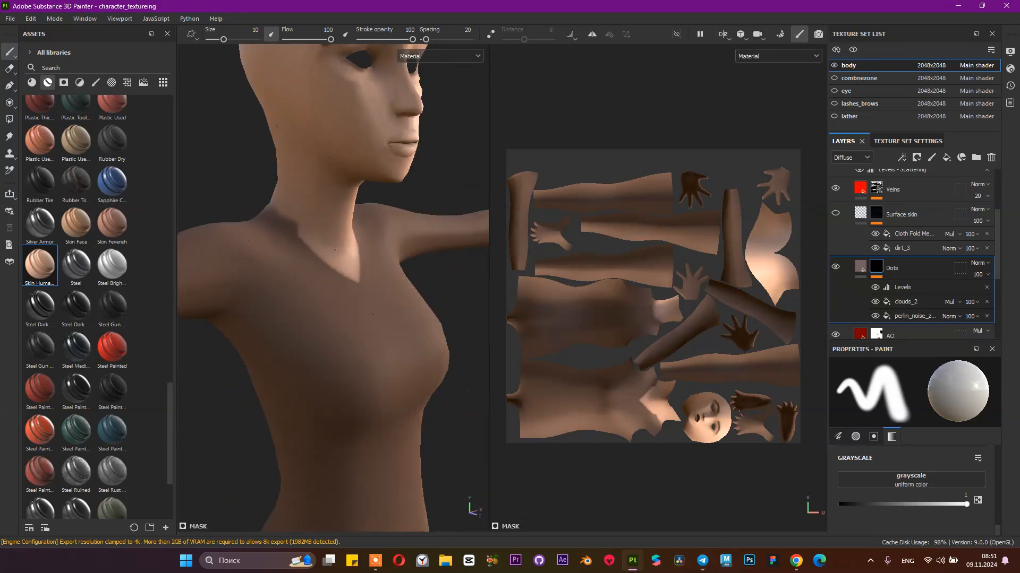
{"action": "middle_click_drag", "start_coordinate": [351, 262], "coordinate": [360, 394], "text": "alt"}
{"action": "middle_click_drag", "start_coordinate": [312, 350], "coordinate": [313, 425], "text": "alt"}
{"action": "left_click_drag", "start_coordinate": [309, 357], "coordinate": [284, 351], "text": "alt"}
{"action": "right_click_drag", "start_coordinate": [332, 362], "coordinate": [379, 385], "text": "alt"}
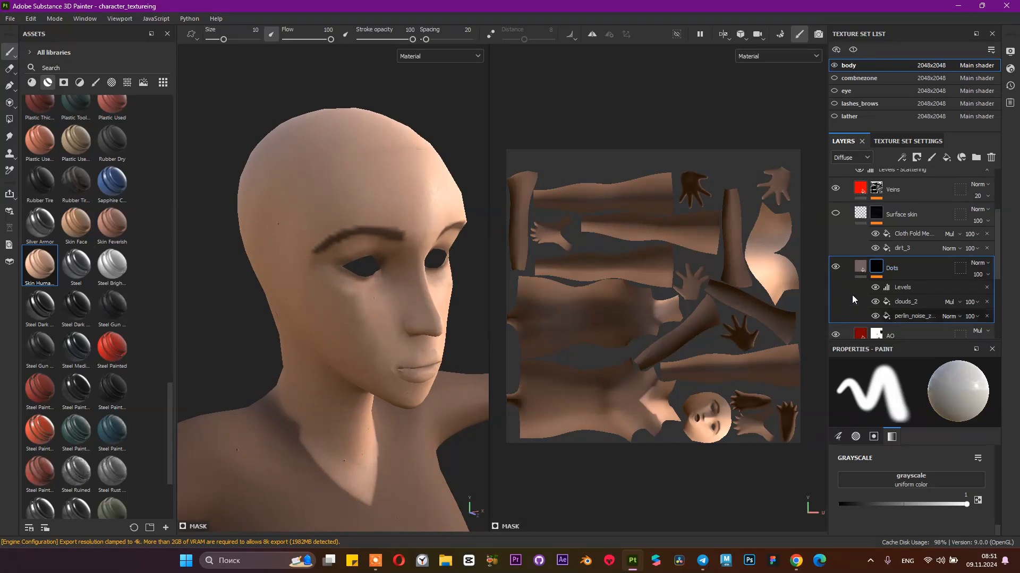
Step: Compare the skin with the Surface skin and Dots layers toggled, leave Surface skin hidden and check the face from the side
{"action": "left_click", "coordinate": [835, 215]}
{"action": "left_click", "coordinate": [836, 266]}
{"action": "left_click", "coordinate": [835, 266]}
{"action": "left_click", "coordinate": [835, 215]}
{"action": "left_click_drag", "start_coordinate": [400, 314], "coordinate": [282, 318], "text": "alt"}
{"action": "middle_click_drag", "start_coordinate": [392, 375], "coordinate": [312, 336], "text": "alt"}
{"action": "left_click_drag", "start_coordinate": [314, 337], "coordinate": [399, 308], "text": "alt"}
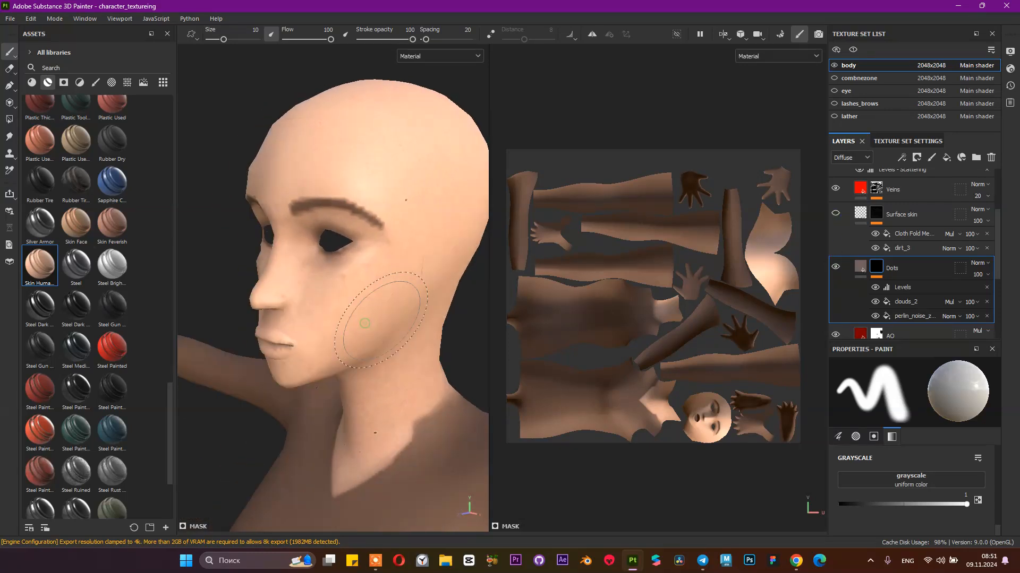
Step: Review the layers inside Skin Human Simple, toggle Sharpen to compare its effect, and inspect the face from the front
{"action": "left_click", "coordinate": [925, 218]}
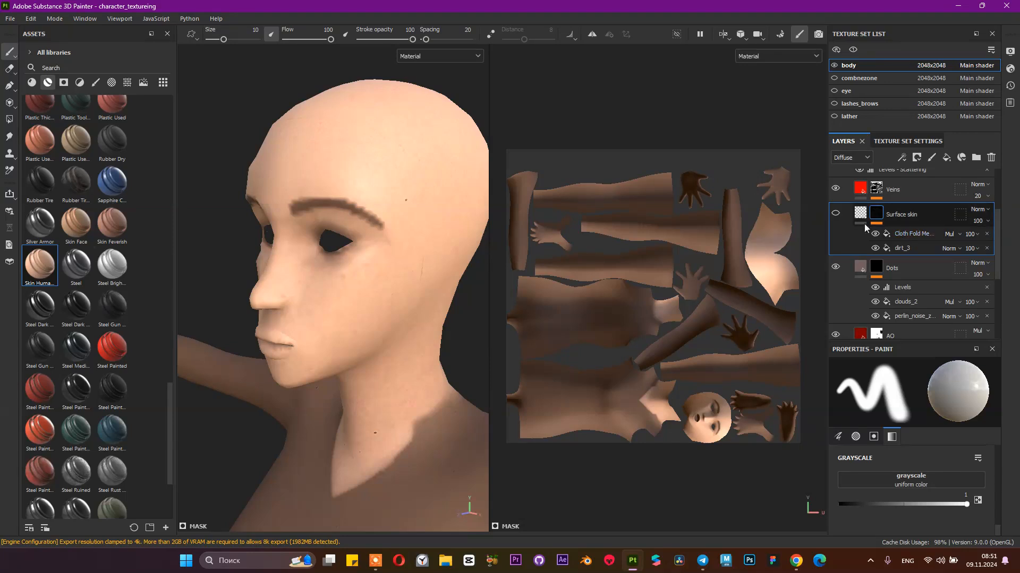
{"action": "scroll", "coordinate": [897, 251], "scroll_direction": "up", "scroll_amount": 3}
{"action": "scroll", "coordinate": [897, 250], "scroll_direction": "up", "scroll_amount": 1}
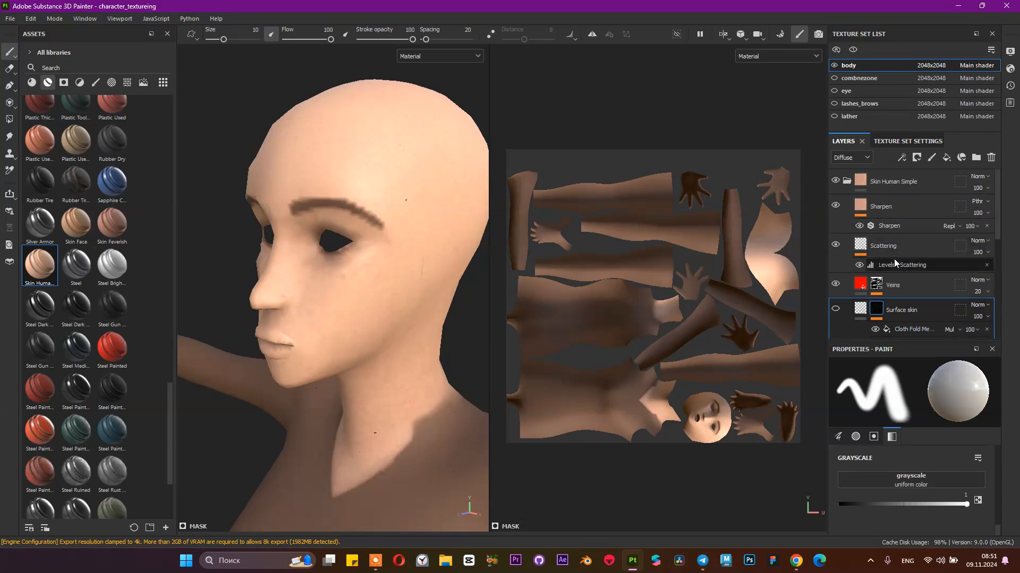
{"action": "left_click", "coordinate": [836, 205]}
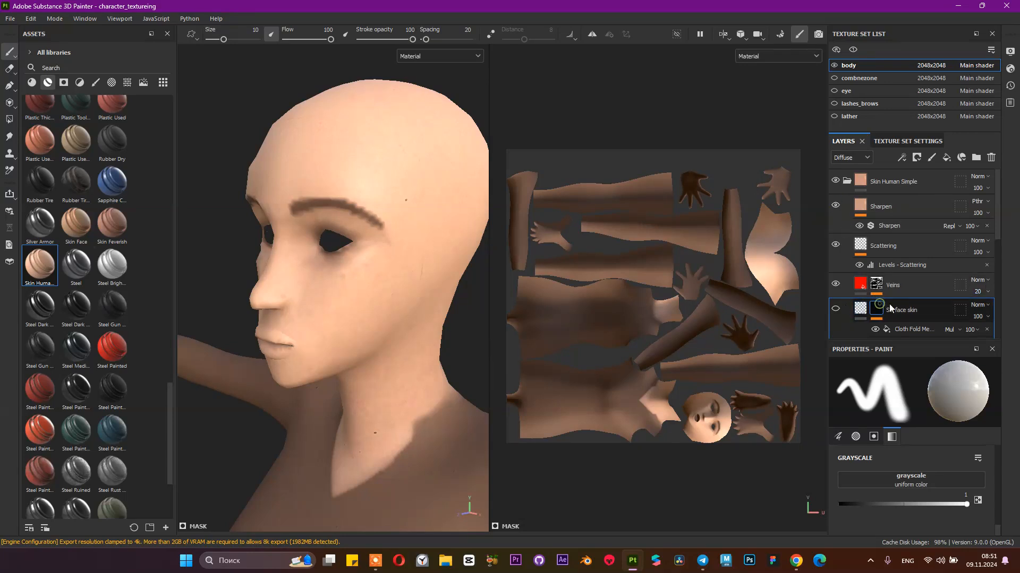
{"action": "scroll", "coordinate": [918, 276], "scroll_direction": "down", "scroll_amount": 5}
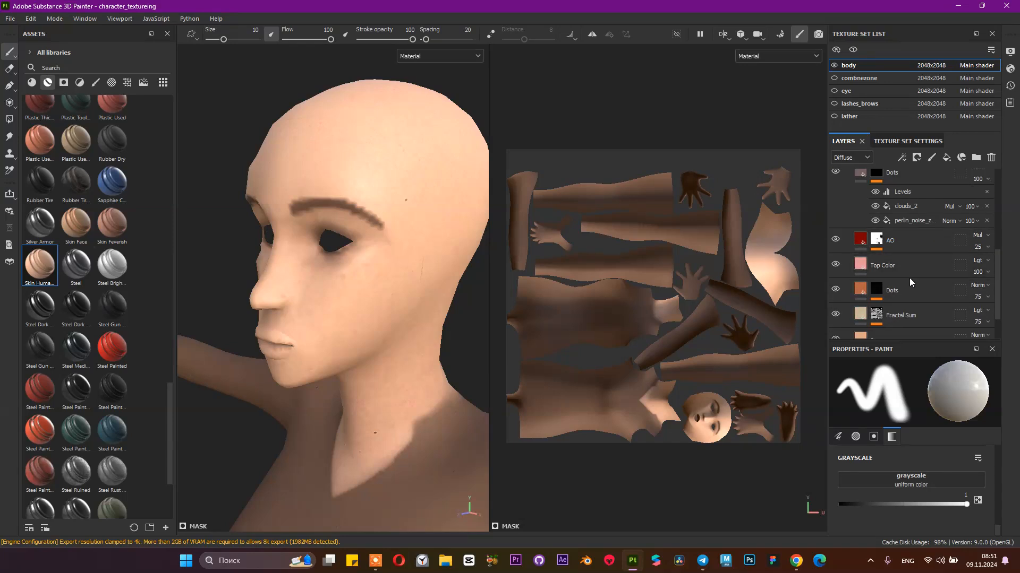
{"action": "scroll", "coordinate": [868, 256], "scroll_direction": "down", "scroll_amount": 2}
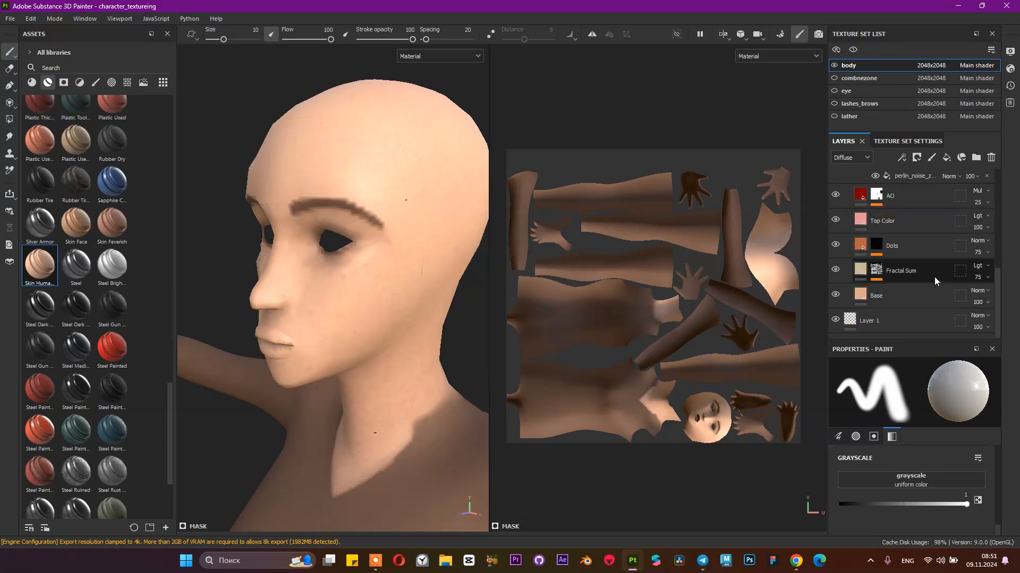
{"action": "left_click_drag", "start_coordinate": [408, 253], "coordinate": [488, 250], "text": "alt"}
{"action": "middle_click_drag", "start_coordinate": [373, 290], "coordinate": [392, 322], "text": "alt"}
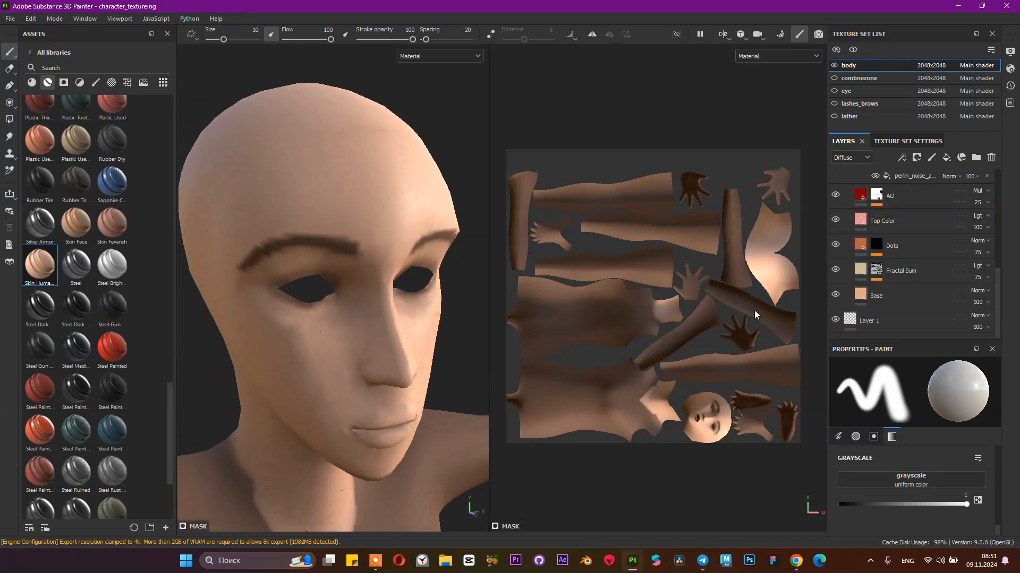
Step: Add a fill layer and move it out of the Skin Human Simple folder, above it in the stack
{"action": "scroll", "coordinate": [889, 266], "scroll_direction": "up", "scroll_amount": 5}
{"action": "left_click", "coordinate": [845, 182]}
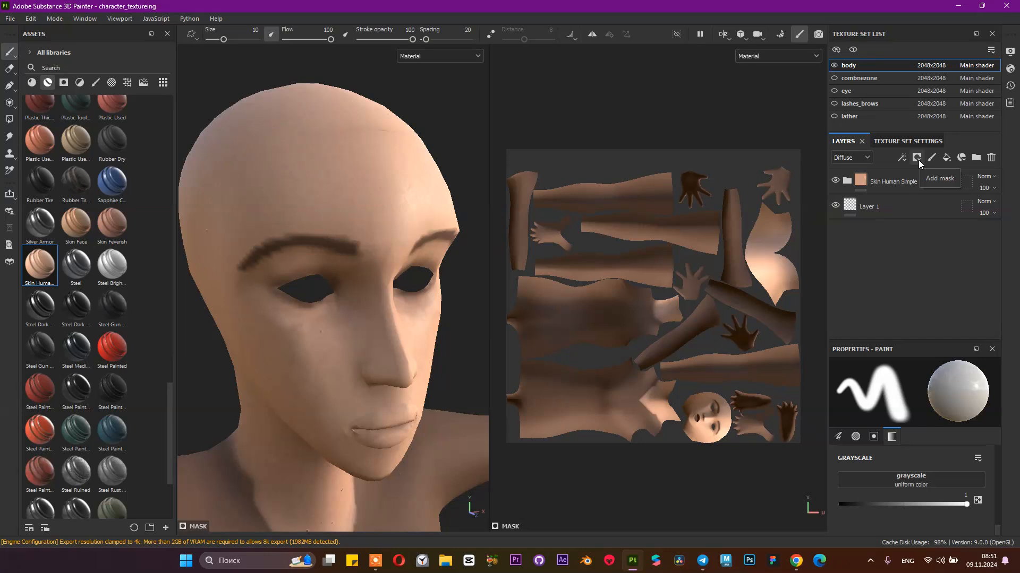
{"action": "left_click", "coordinate": [946, 158]}
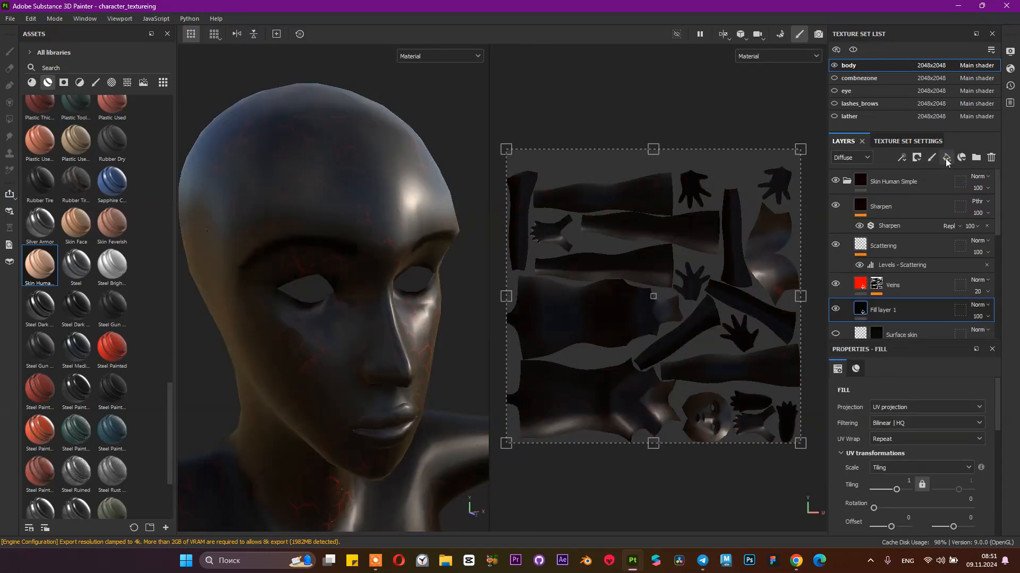
{"action": "key", "text": "ctrl+z"}
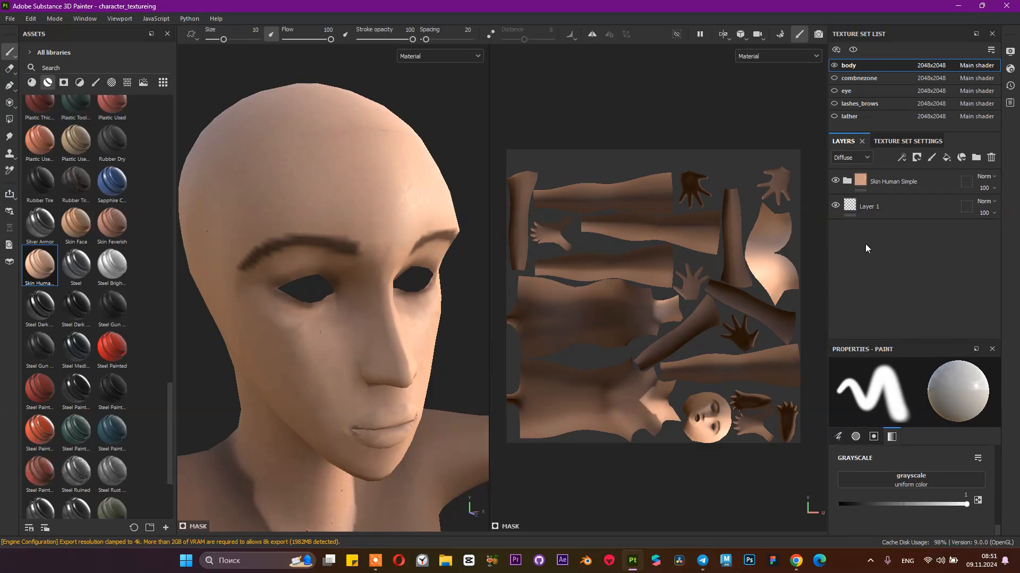
{"action": "left_click", "coordinate": [946, 158]}
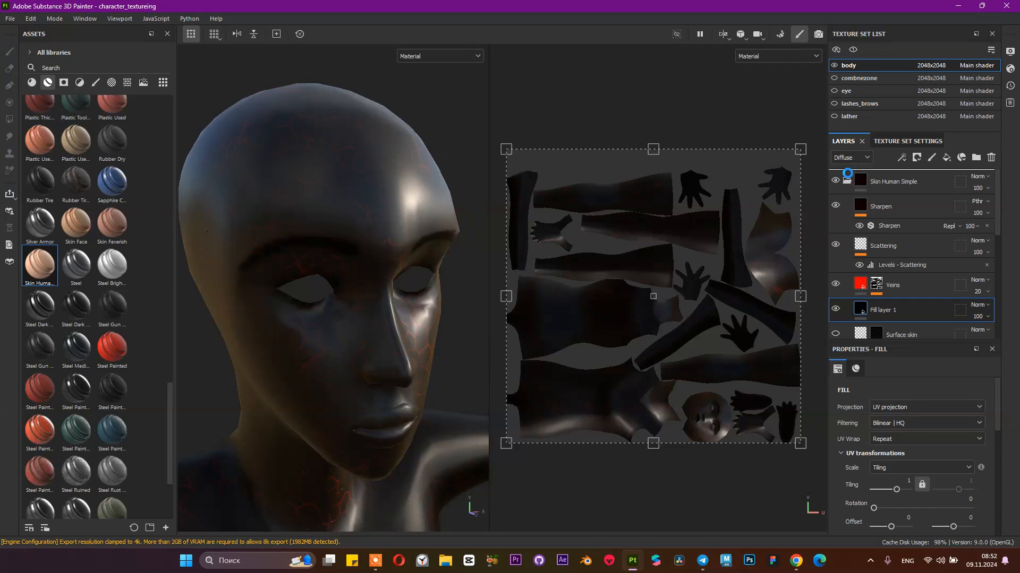
{"action": "left_click_drag", "start_coordinate": [848, 177], "coordinate": [848, 178]}
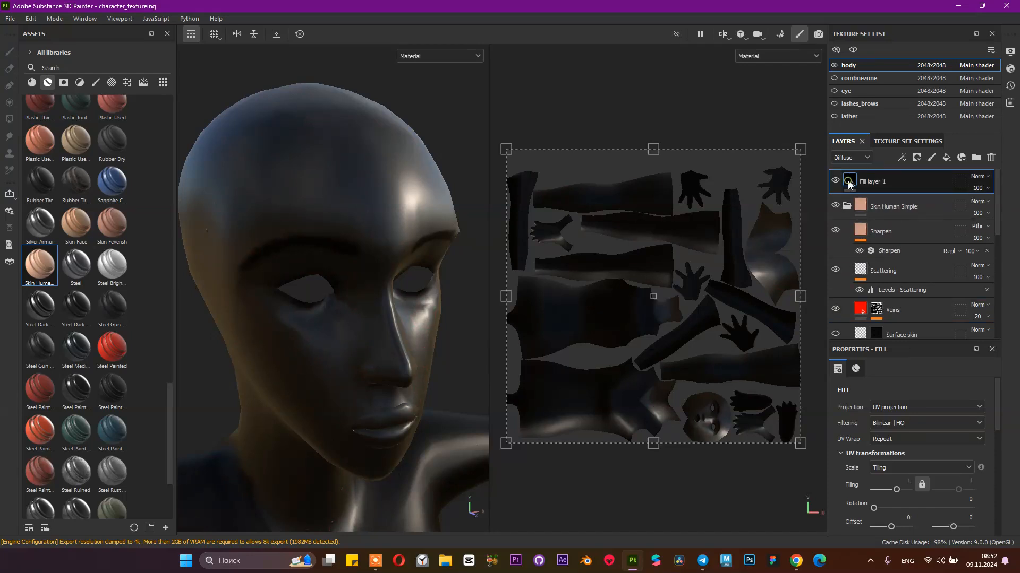
Step: Turn off all material channels of Fill layer 1: diff, spec, gloss, height and nrm
{"action": "left_click", "coordinate": [855, 369]}
{"action": "scroll", "coordinate": [873, 390], "scroll_direction": "down", "scroll_amount": 3}
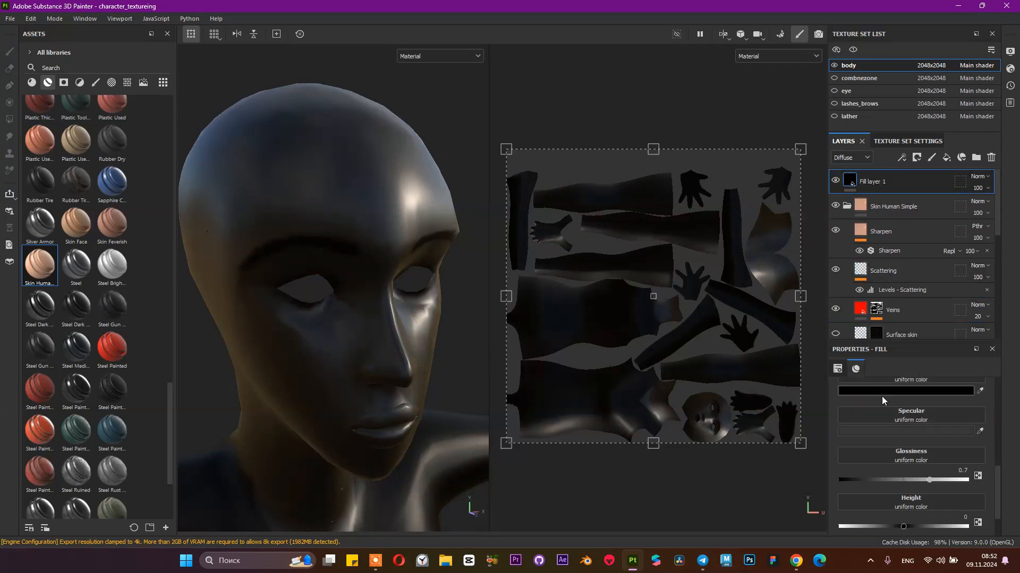
{"action": "scroll", "coordinate": [932, 418], "scroll_direction": "up", "scroll_amount": 2}
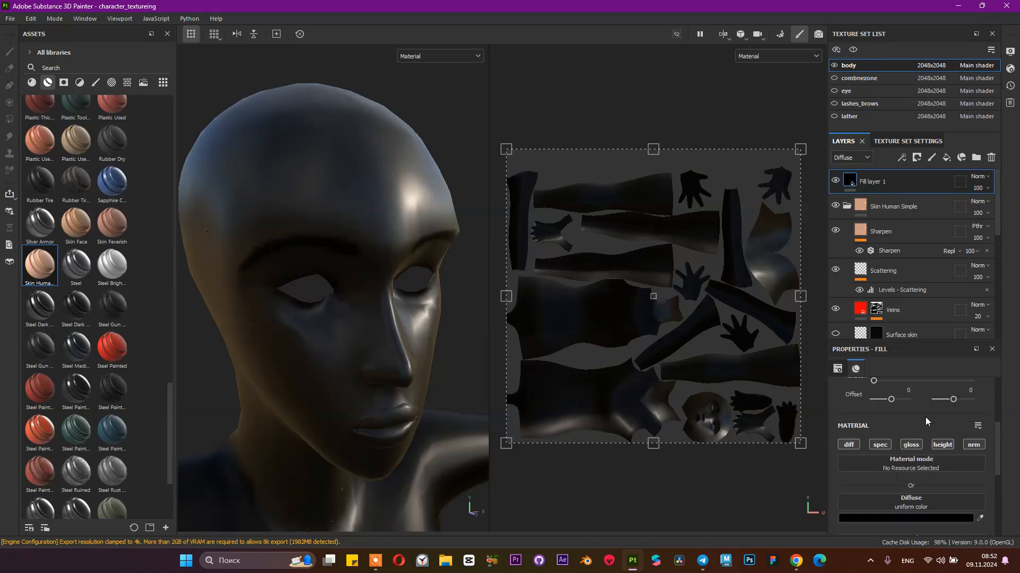
{"action": "left_click", "coordinate": [850, 445]}
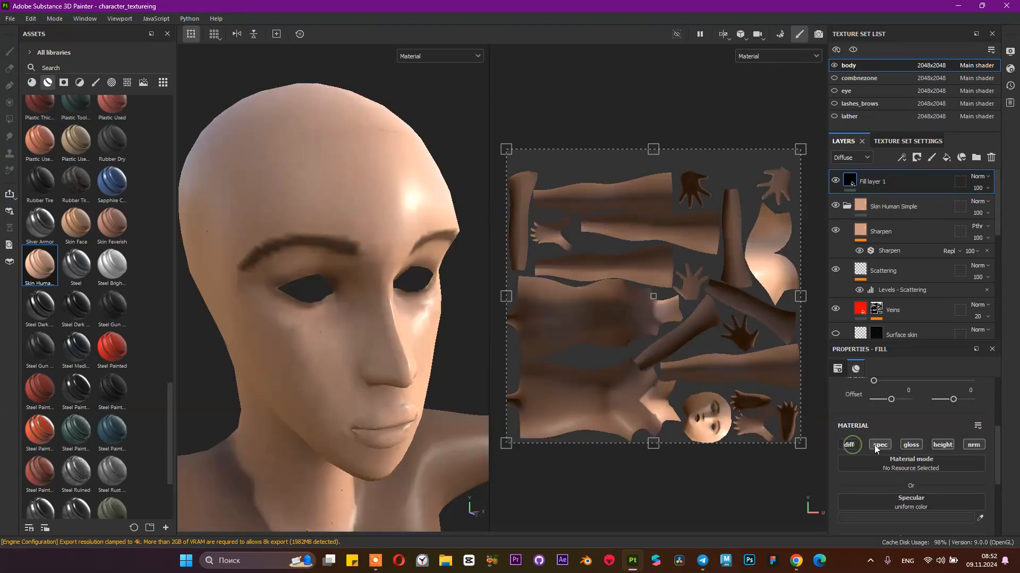
{"action": "left_click", "coordinate": [973, 446]}
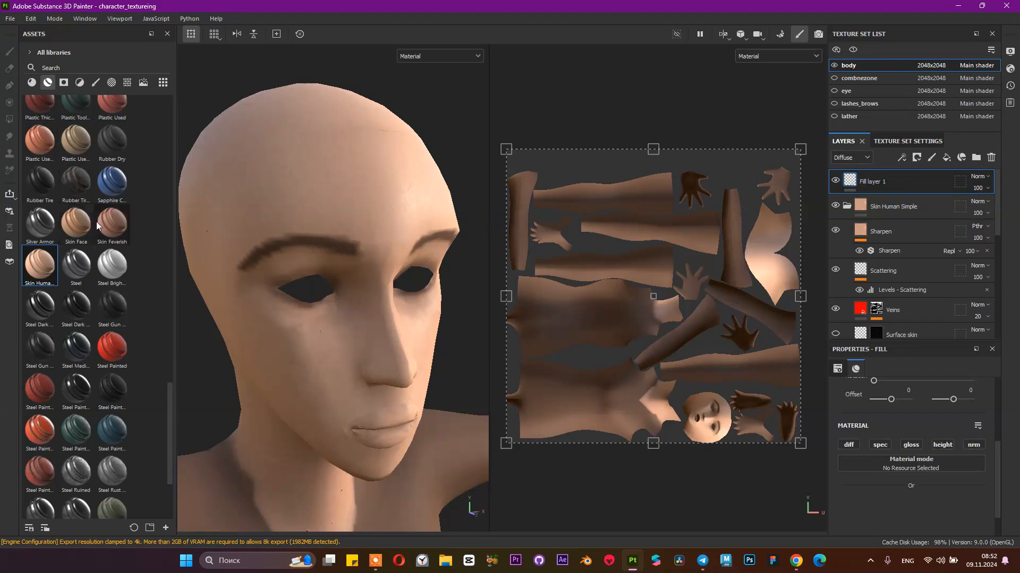
Step: Apply the Skin Face smart material to the body and give its folder a black mask
{"action": "mouse_move", "coordinate": [70, 228]}
{"action": "left_mouse_down"}
{"action": "mouse_move", "coordinate": [123, 235]}
{"action": "mouse_move", "coordinate": [381, 201]}
{"action": "mouse_move", "coordinate": [371, 241]}
{"action": "mouse_move", "coordinate": [276, 241]}
{"action": "left_mouse_up"}
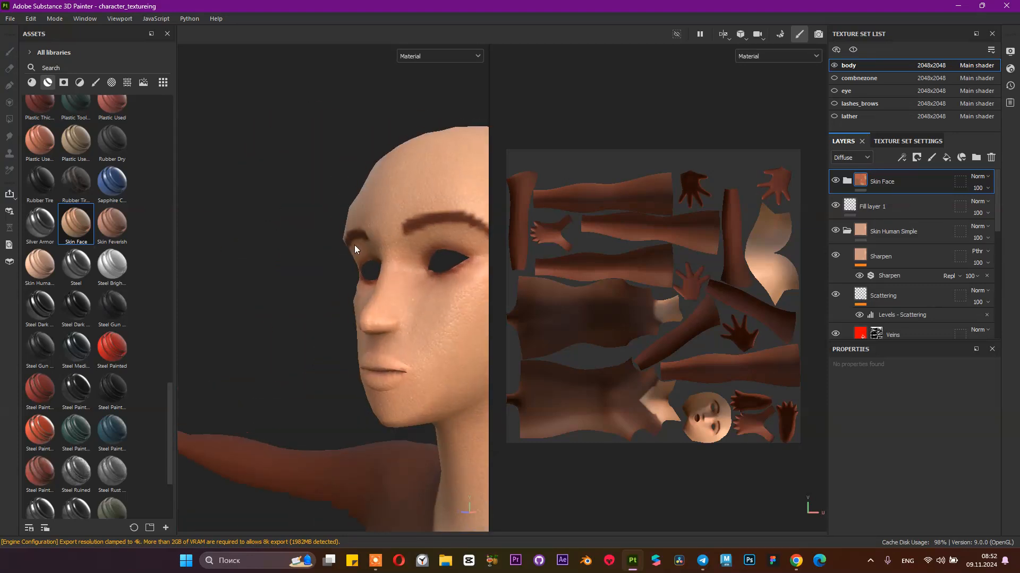
{"action": "middle_click_drag", "start_coordinate": [384, 269], "coordinate": [316, 225], "text": "alt"}
{"action": "right_click_drag", "start_coordinate": [317, 225], "coordinate": [412, 303], "text": "alt"}
{"action": "left_click_drag", "start_coordinate": [405, 305], "coordinate": [421, 319], "text": "alt"}
{"action": "right_click_drag", "start_coordinate": [421, 318], "coordinate": [289, 275], "text": "alt"}
{"action": "left_click_drag", "start_coordinate": [290, 275], "coordinate": [420, 273], "text": "alt"}
{"action": "right_click", "coordinate": [864, 189]}
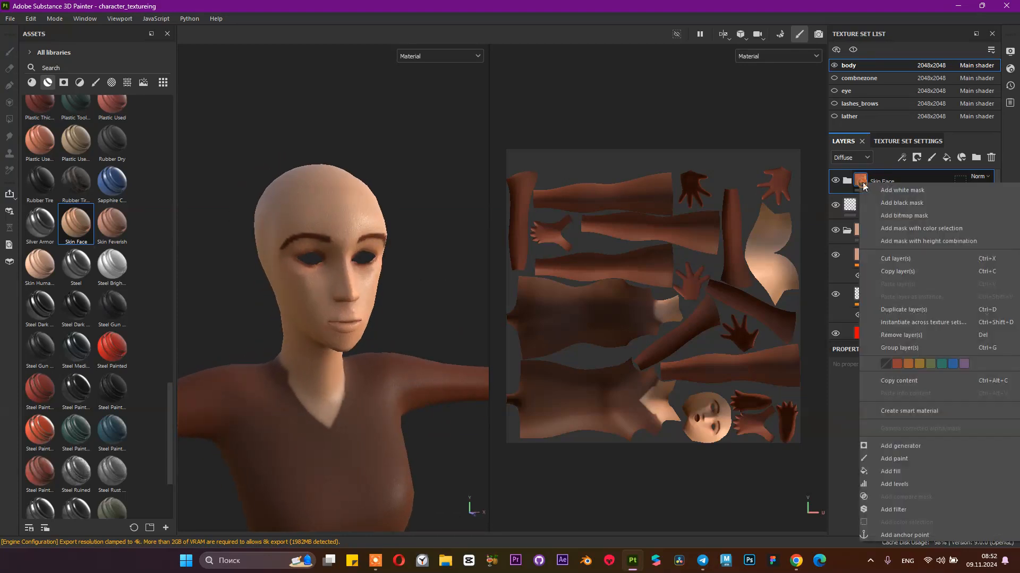
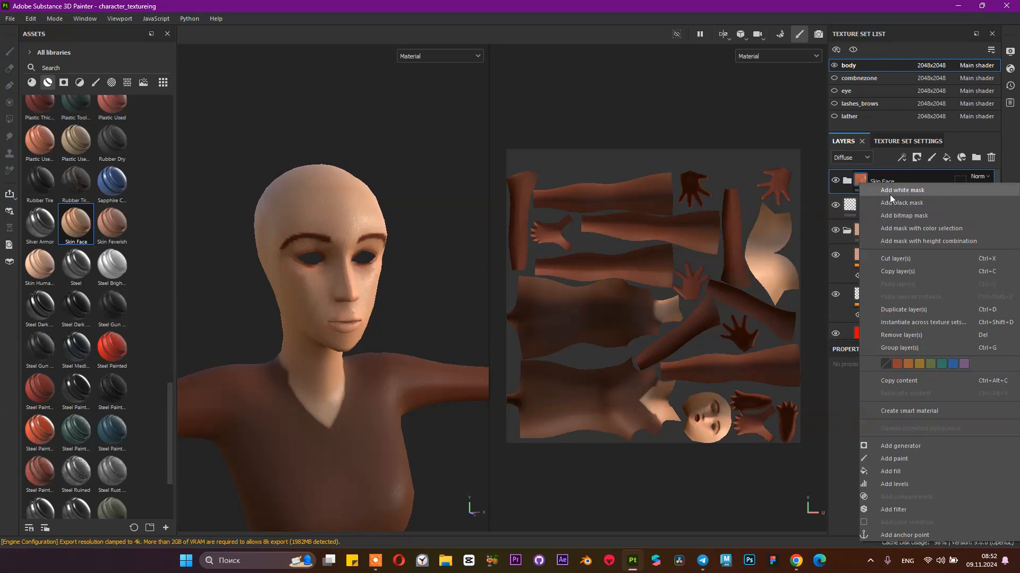
{"action": "left_click", "coordinate": [888, 203]}
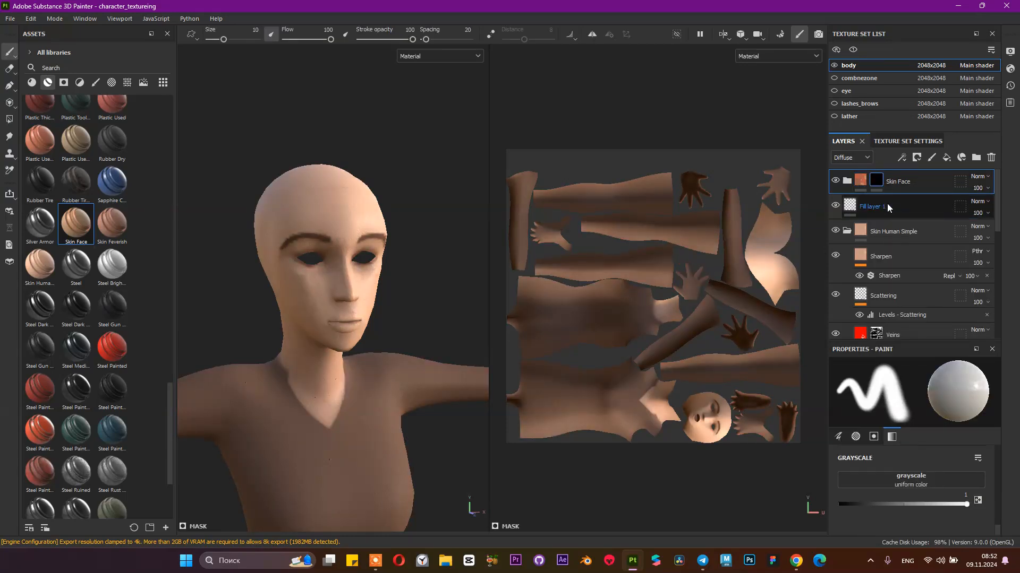
Step: Try a single brush stroke on the Skin Face mask near the character's eye
{"action": "scroll", "coordinate": [289, 251], "scroll_direction": "up", "scroll_amount": 5}
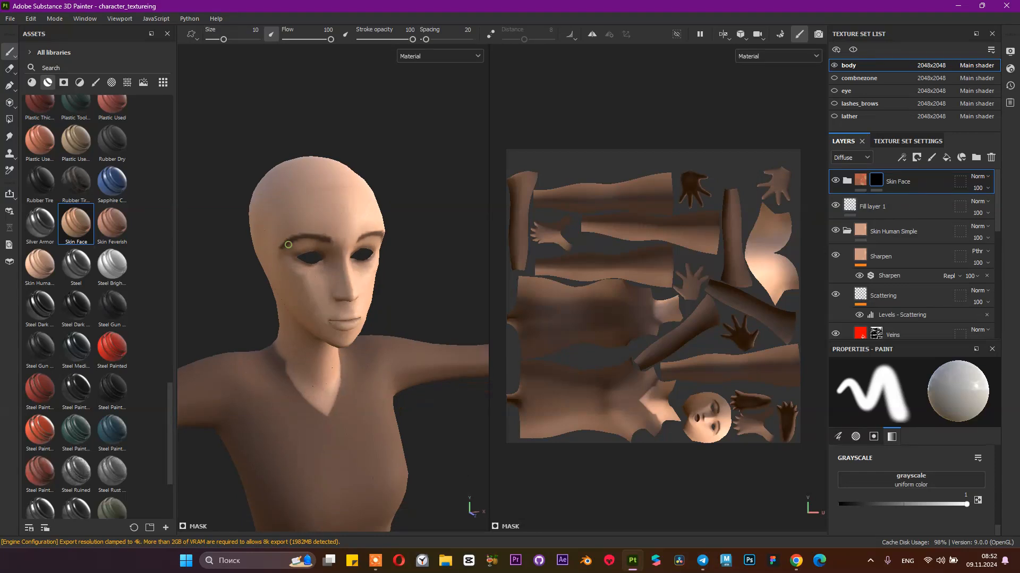
{"action": "scroll", "coordinate": [289, 251], "scroll_direction": "up", "scroll_amount": 3}
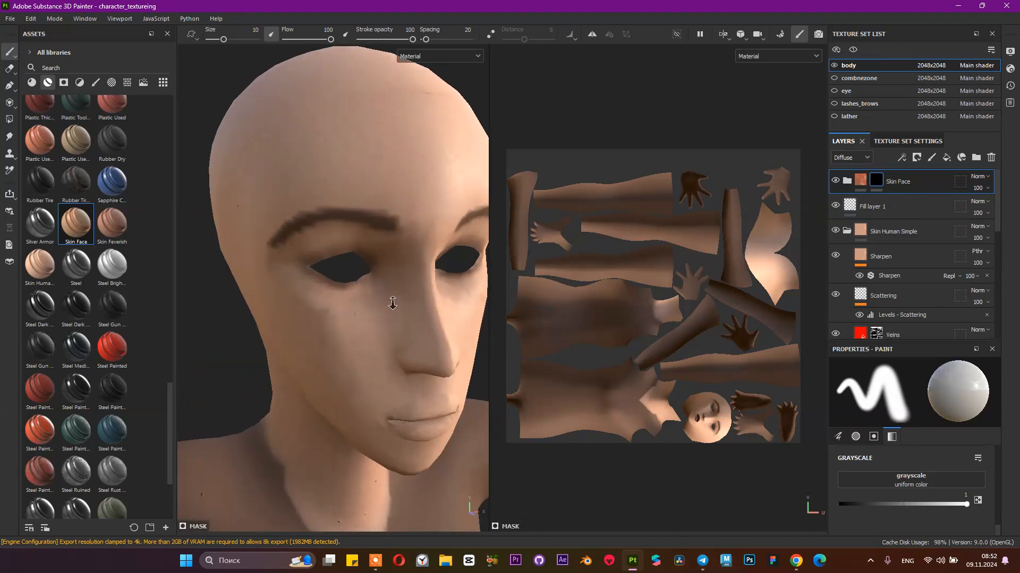
{"action": "left_click", "coordinate": [357, 260]}
{"action": "left_click_drag", "start_coordinate": [371, 216], "coordinate": [355, 191], "text": "alt"}
{"action": "key", "text": "ctrl+z"}
{"action": "left_click_drag", "start_coordinate": [320, 232], "coordinate": [335, 245], "text": "alt"}
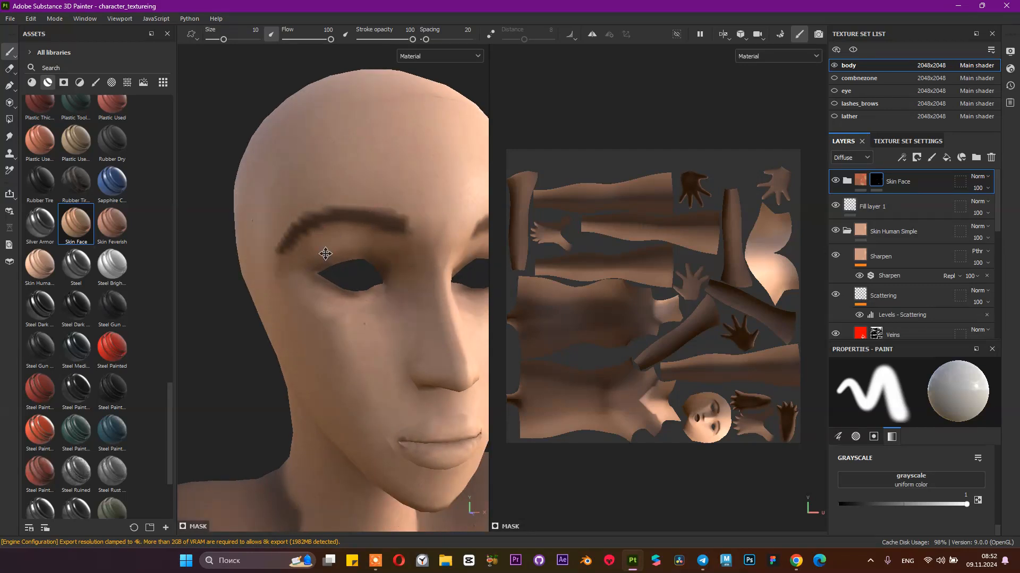
{"action": "middle_click_drag", "start_coordinate": [340, 255], "coordinate": [328, 279], "text": "alt"}
{"action": "right_click_drag", "start_coordinate": [302, 269], "coordinate": [343, 292], "text": "alt"}
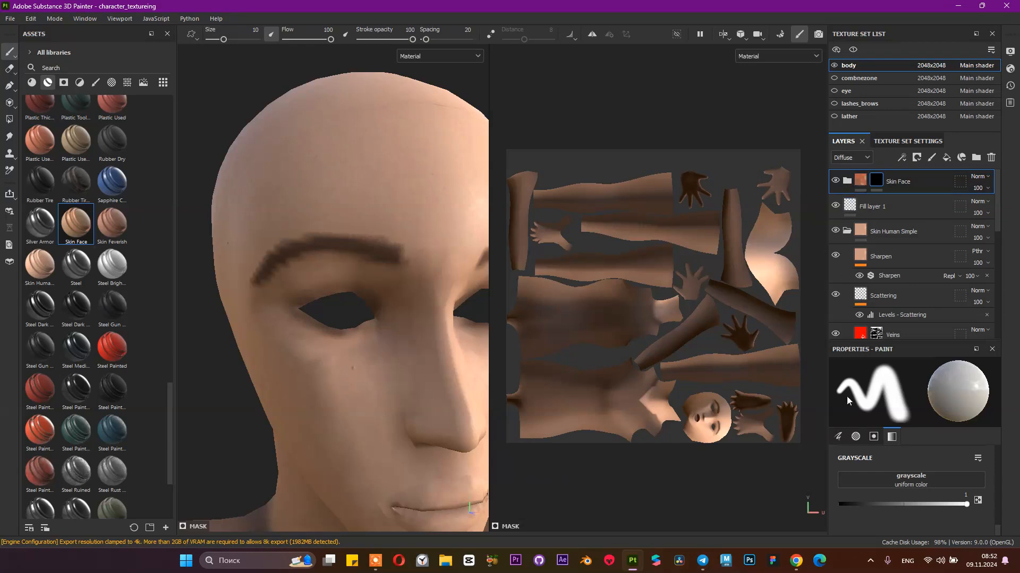
Step: Collapse the Skin Human Simple folder and lower the brush's stroke opacity to 48 for the Skin Face mask
{"action": "left_click", "coordinate": [870, 563]}
{"action": "left_click", "coordinate": [872, 563]}
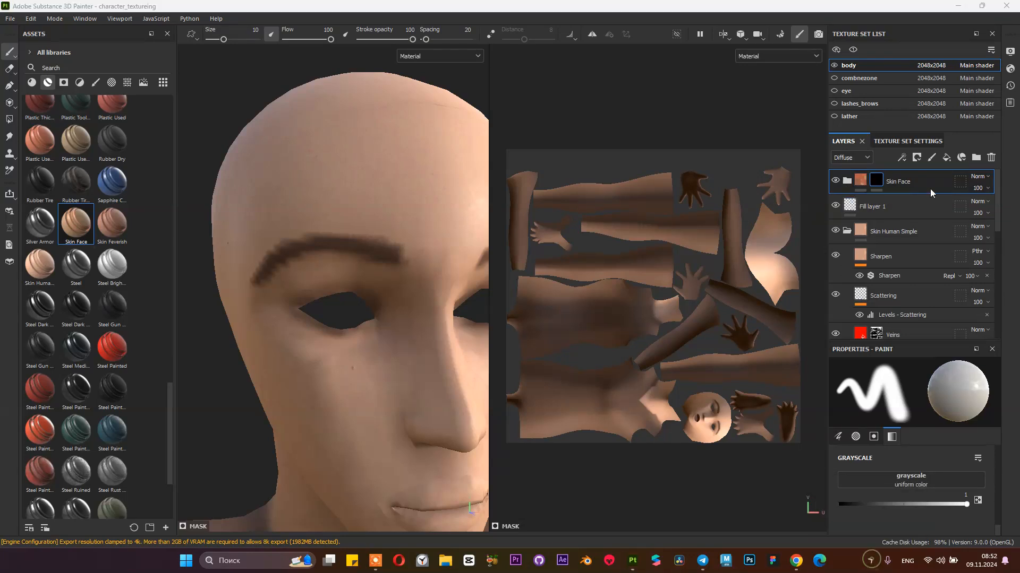
{"action": "left_click", "coordinate": [845, 232]}
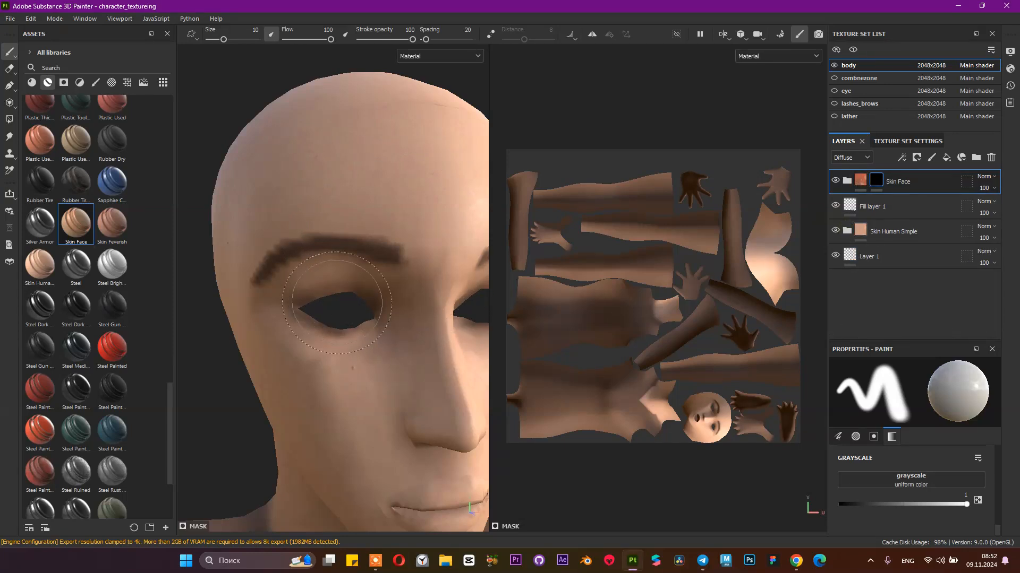
{"action": "scroll", "coordinate": [906, 491], "scroll_direction": "up", "scroll_amount": 10}
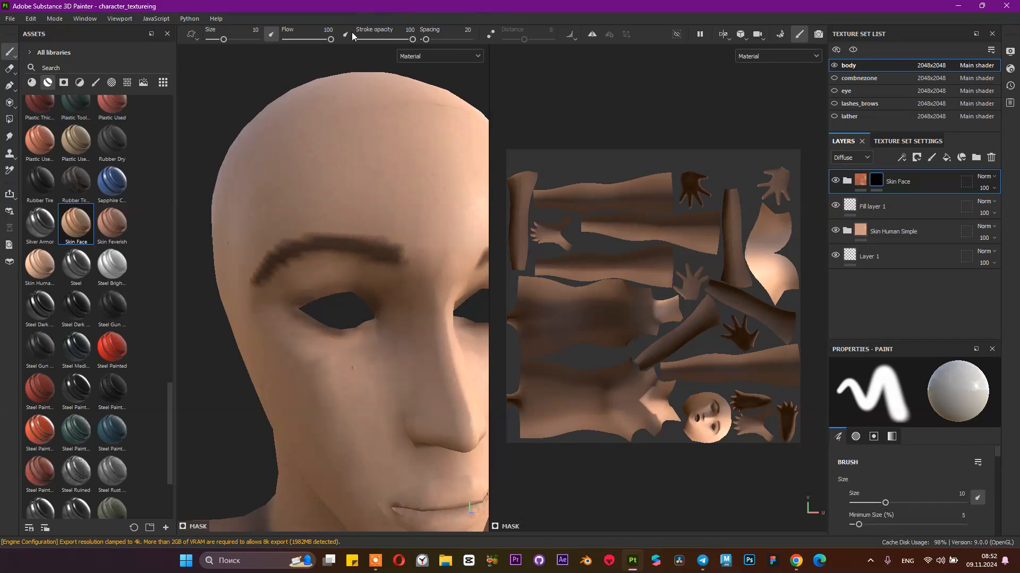
{"action": "left_click_drag", "start_coordinate": [412, 39], "coordinate": [385, 40]}
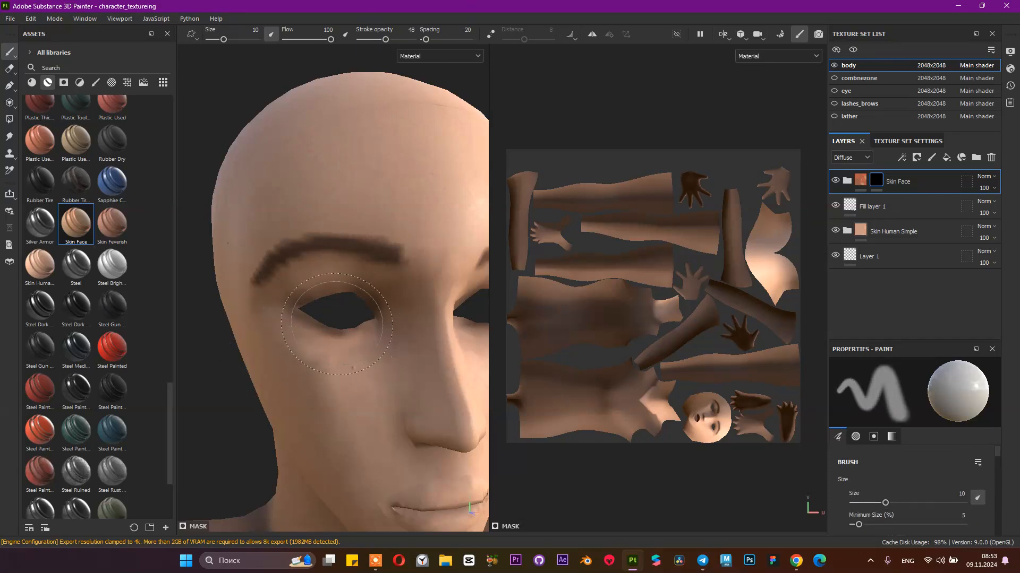
Step: Paint Skin Face into its mask around both eyes and check the result on the face and whole figure
{"action": "mouse_move", "coordinate": [327, 255]}
{"action": "left_mouse_down", "text": "alt"}
{"action": "mouse_move", "coordinate": [377, 273]}
{"action": "mouse_move", "coordinate": [259, 264]}
{"action": "left_mouse_up", "text": "alt"}
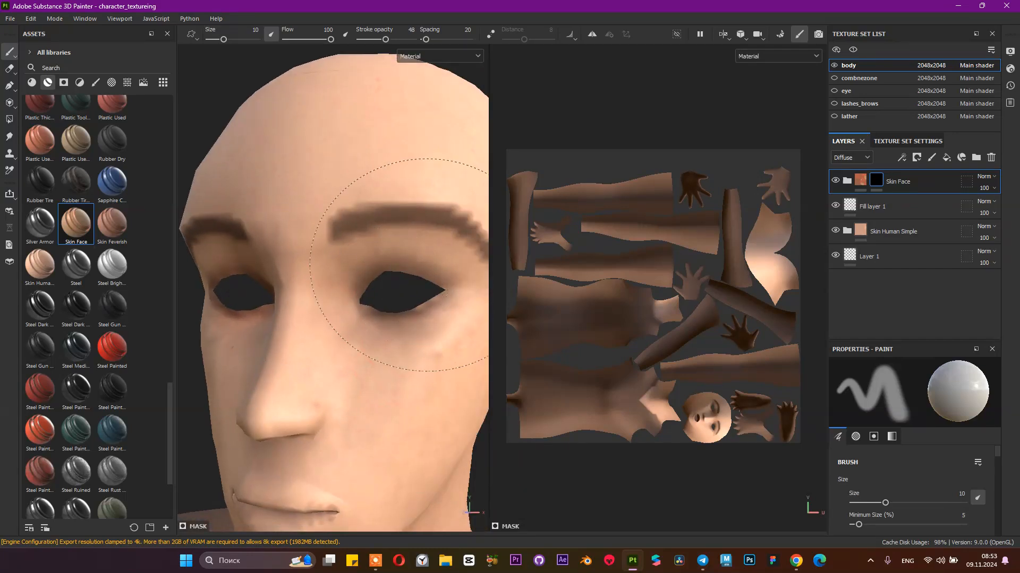
{"action": "mouse_move", "coordinate": [403, 282]}
{"action": "left_mouse_down", "text": "alt"}
{"action": "mouse_move", "coordinate": [375, 279]}
{"action": "mouse_move", "coordinate": [423, 265]}
{"action": "left_mouse_up", "text": "alt"}
{"action": "scroll", "coordinate": [372, 260], "scroll_direction": "down", "scroll_amount": 3}
{"action": "mouse_move", "coordinate": [414, 170]}
{"action": "left_mouse_down", "text": "alt"}
{"action": "mouse_move", "coordinate": [379, 353]}
{"action": "mouse_move", "coordinate": [421, 369]}
{"action": "mouse_move", "coordinate": [301, 374]}
{"action": "mouse_move", "coordinate": [364, 342]}
{"action": "mouse_move", "coordinate": [372, 351]}
{"action": "mouse_move", "coordinate": [346, 343]}
{"action": "mouse_move", "coordinate": [398, 340]}
{"action": "mouse_move", "coordinate": [382, 326]}
{"action": "mouse_move", "coordinate": [310, 319]}
{"action": "mouse_move", "coordinate": [394, 260]}
{"action": "left_mouse_up", "text": "alt"}
{"action": "left_click_drag", "start_coordinate": [336, 329], "coordinate": [346, 308], "text": "alt"}
{"action": "right_click_drag", "start_coordinate": [346, 309], "coordinate": [209, 326], "text": "alt"}
{"action": "middle_click_drag", "start_coordinate": [209, 325], "coordinate": [212, 284], "text": "alt"}
{"action": "left_click_drag", "start_coordinate": [345, 314], "coordinate": [396, 317], "text": "alt"}
{"action": "middle_click_drag", "start_coordinate": [396, 316], "coordinate": [398, 204], "text": "alt"}
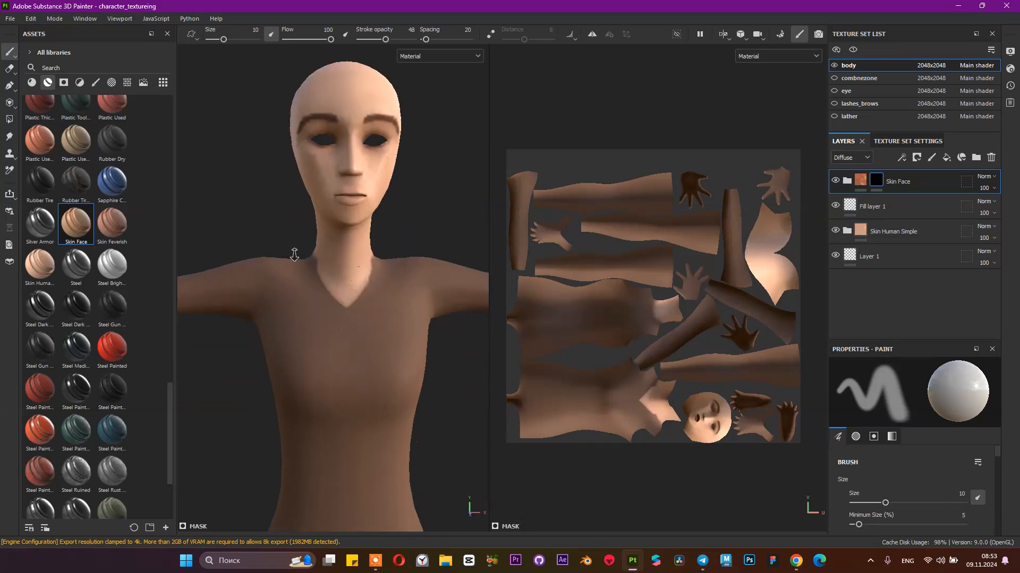
{"action": "right_click_drag", "start_coordinate": [399, 205], "coordinate": [403, 278], "text": "alt"}
{"action": "left_click_drag", "start_coordinate": [340, 290], "coordinate": [383, 310], "text": "alt"}
Step: Delete Fill layer 1 from the layer stack and check the face from the front
{"action": "left_click", "coordinate": [877, 207]}
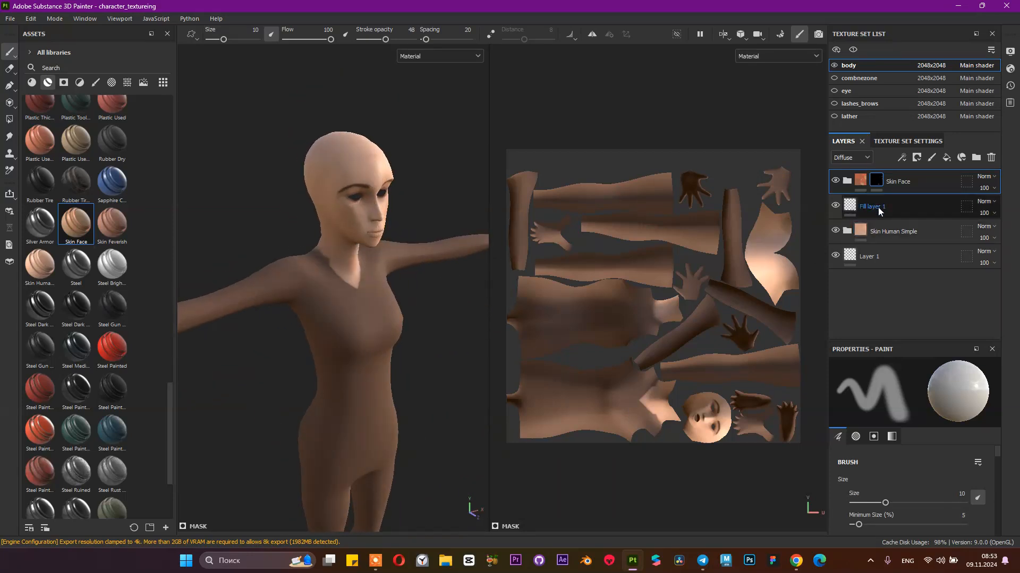
{"action": "left_click_drag", "start_coordinate": [850, 197], "coordinate": [877, 182]}
{"action": "right_click", "coordinate": [919, 180]}
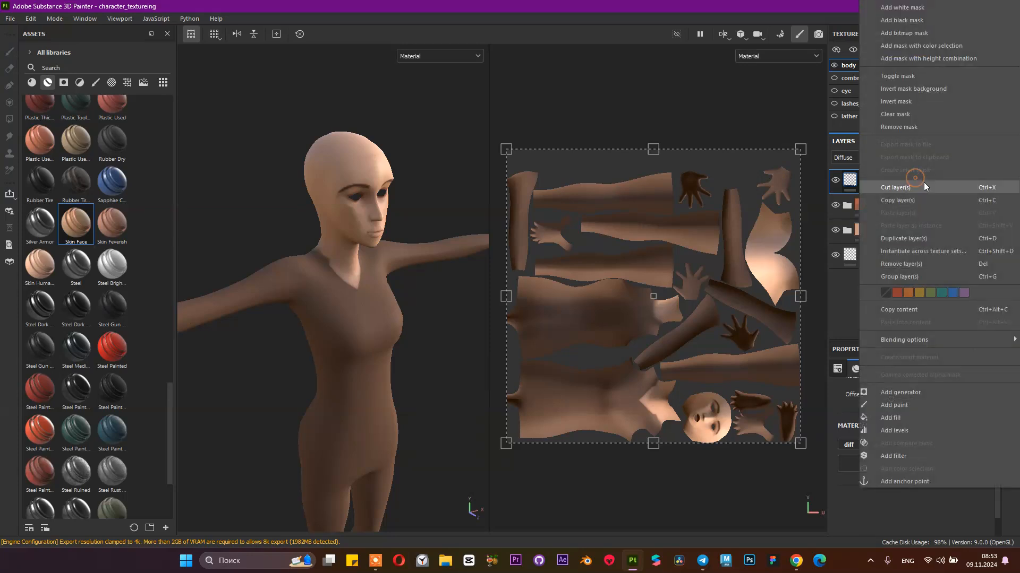
{"action": "left_click", "coordinate": [838, 181]}
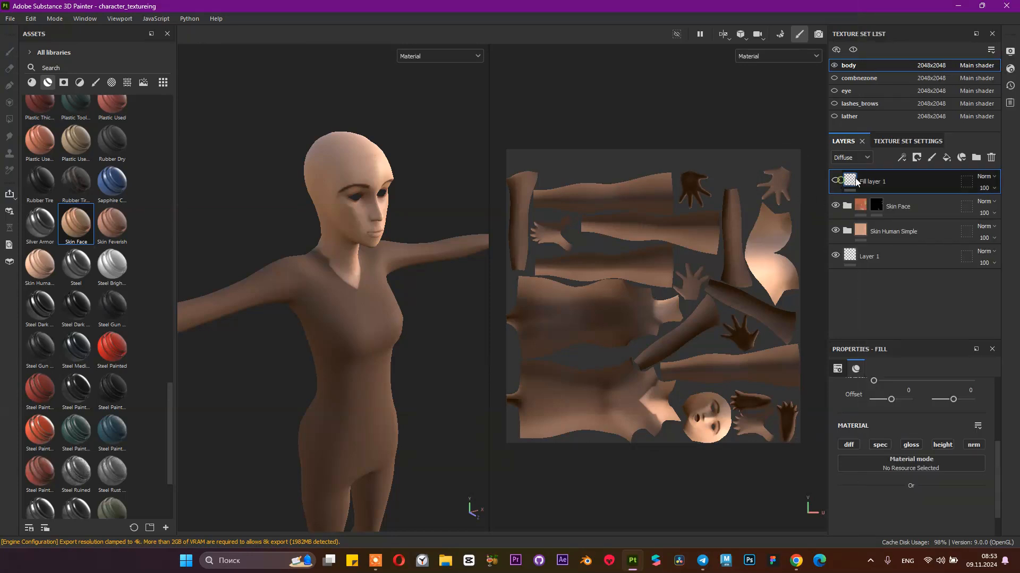
{"action": "left_click", "coordinate": [991, 160]}
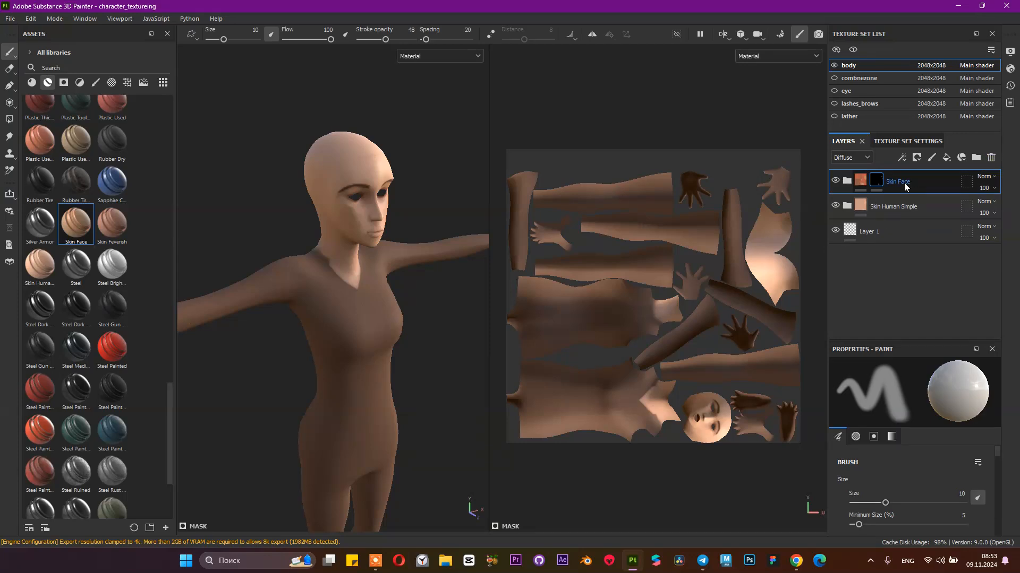
{"action": "scroll", "coordinate": [425, 242], "scroll_direction": "up", "scroll_amount": 10}
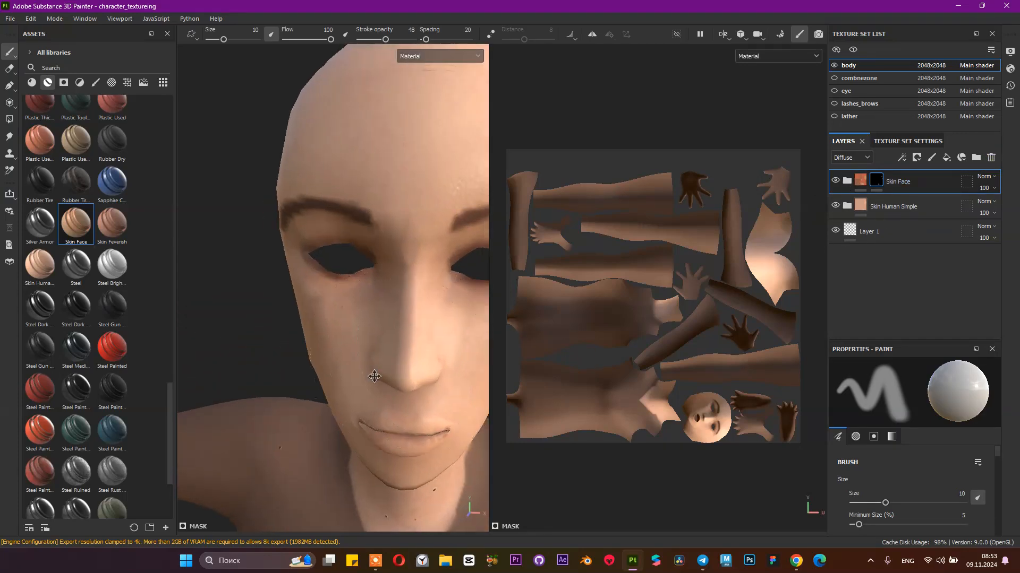
{"action": "middle_click_drag", "start_coordinate": [374, 376], "coordinate": [298, 412], "text": "alt"}
{"action": "left_click_drag", "start_coordinate": [319, 353], "coordinate": [357, 330], "text": "alt"}
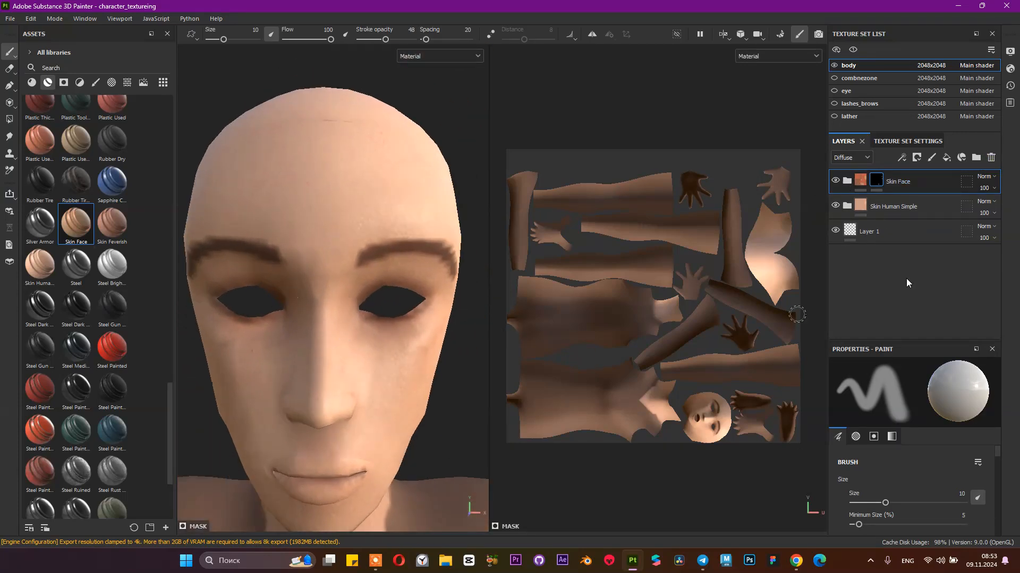
Step: Add a paint layer above Skin Face and set its brush's diffuse colour to dark red 871B1B
{"action": "left_click", "coordinate": [932, 158]}
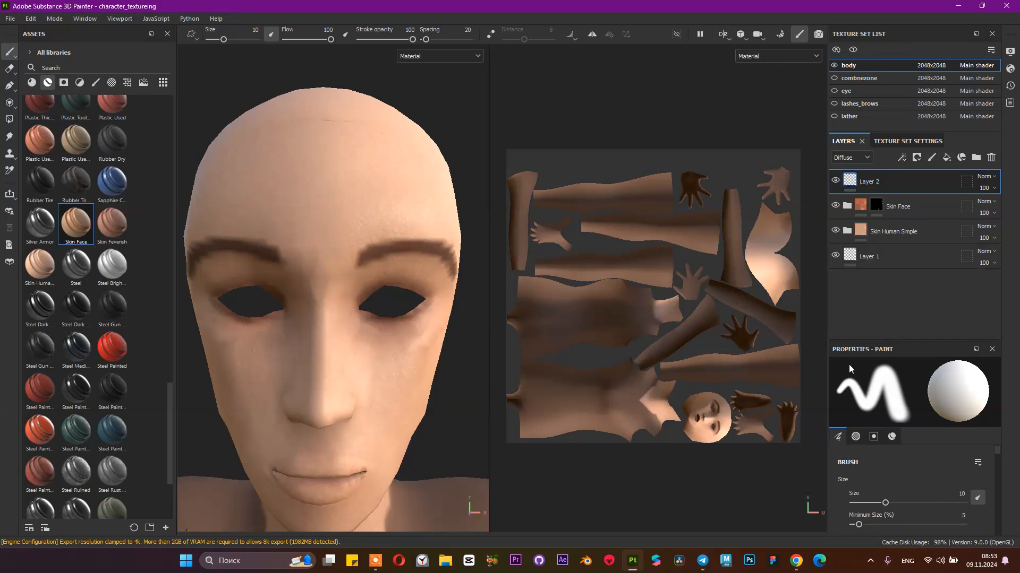
{"action": "scroll", "coordinate": [926, 461], "scroll_direction": "down", "scroll_amount": 6}
{"action": "scroll", "coordinate": [914, 492], "scroll_direction": "up", "scroll_amount": 6}
{"action": "scroll", "coordinate": [914, 478], "scroll_direction": "down", "scroll_amount": 10}
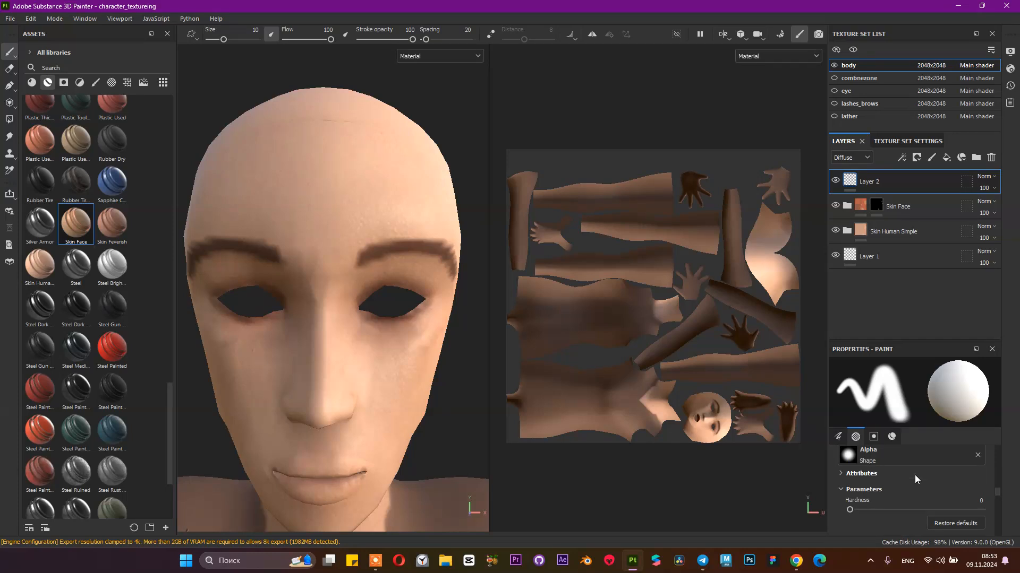
{"action": "scroll", "coordinate": [913, 474], "scroll_direction": "down", "scroll_amount": 2}
{"action": "left_click", "coordinate": [918, 503]}
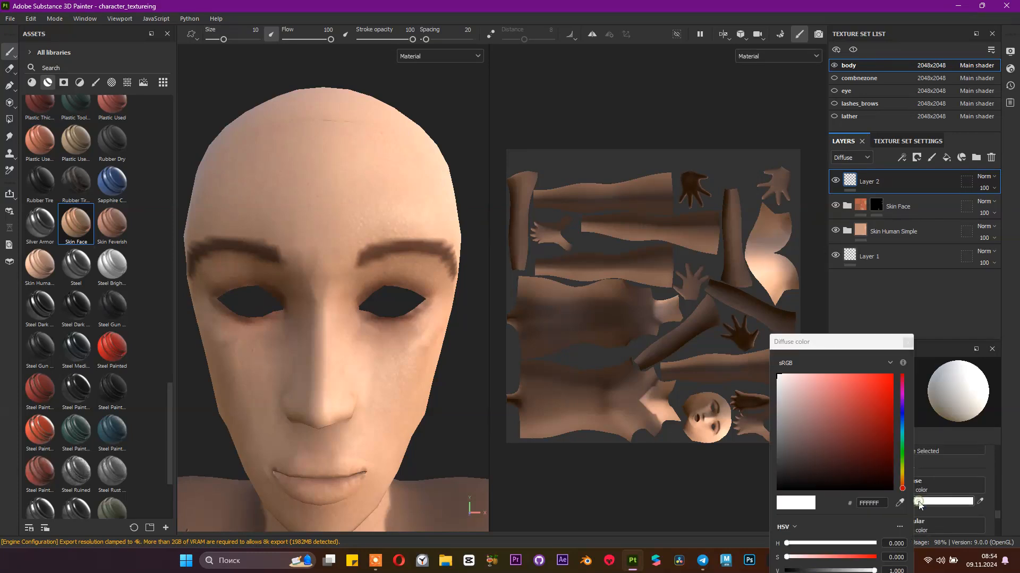
{"action": "left_click", "coordinate": [878, 406]}
{"action": "left_click", "coordinate": [871, 390]}
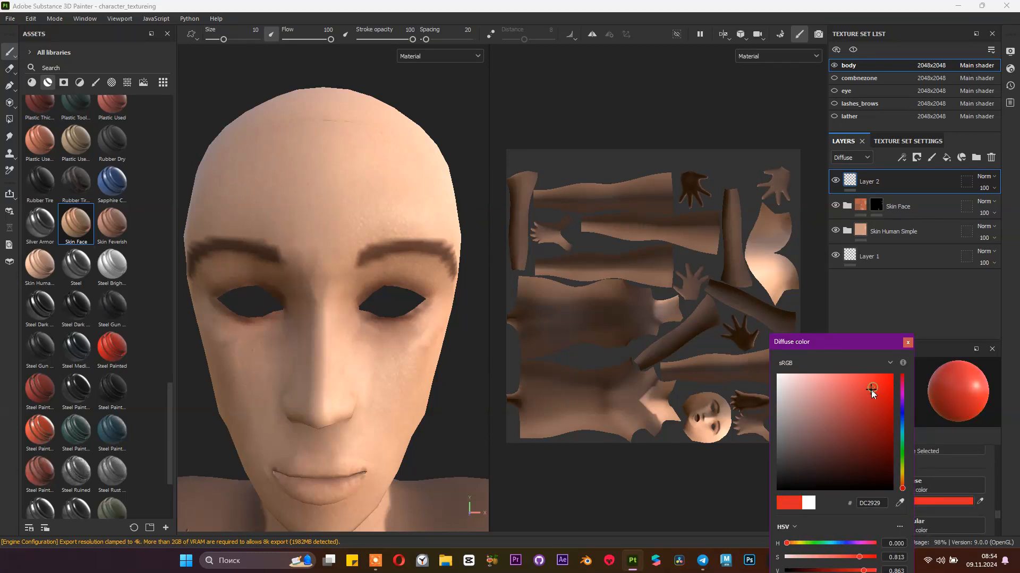
{"action": "left_click", "coordinate": [868, 428]}
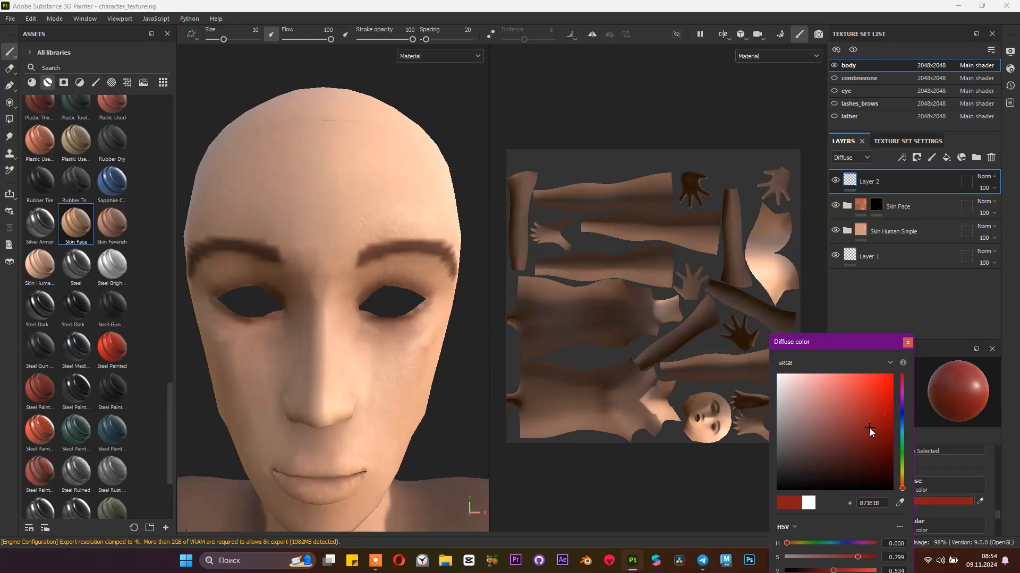
{"action": "left_click", "coordinate": [907, 341]}
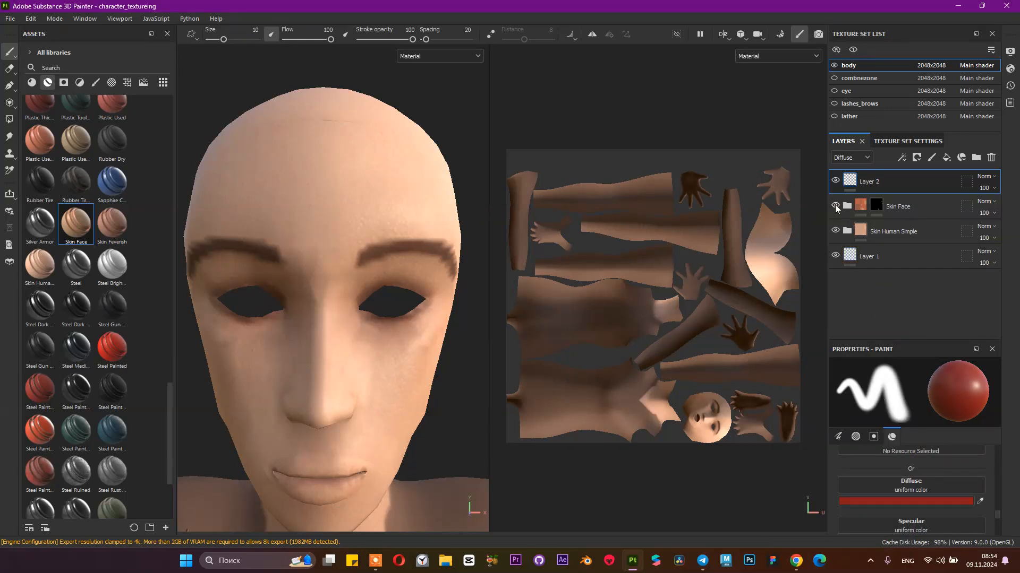
Step: Set the brush size to 1.18 and paint the upper and lower lips dark red on Layer 2
{"action": "mouse_move", "coordinate": [848, 187]}
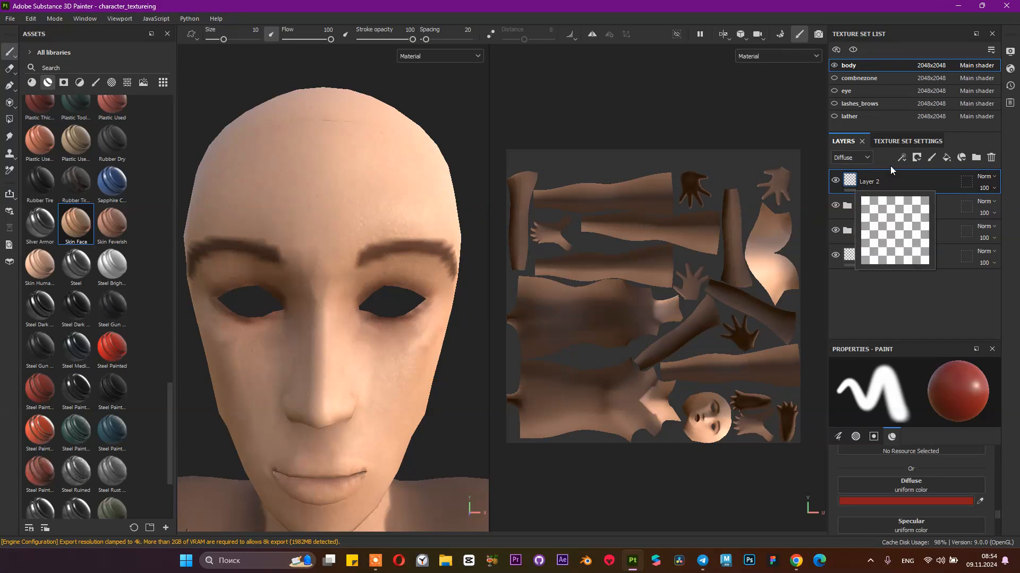
{"action": "middle_click_drag", "start_coordinate": [331, 343], "coordinate": [363, 225], "text": "alt"}
{"action": "right_click_drag", "start_coordinate": [363, 224], "coordinate": [484, 406], "text": "alt"}
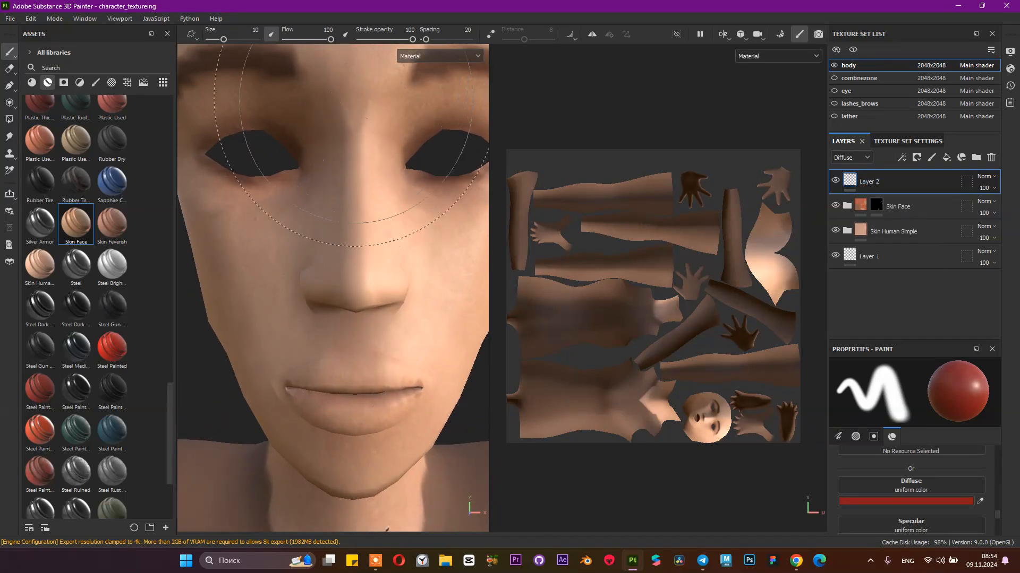
{"action": "left_click_drag", "start_coordinate": [223, 40], "coordinate": [213, 40]}
{"action": "mouse_move", "coordinate": [356, 373]}
{"action": "left_mouse_down"}
{"action": "mouse_move", "coordinate": [314, 375]}
{"action": "mouse_move", "coordinate": [377, 372]}
{"action": "mouse_move", "coordinate": [352, 371]}
{"action": "mouse_move", "coordinate": [405, 399]}
{"action": "left_mouse_up"}
{"action": "mouse_move", "coordinate": [339, 315]}
{"action": "left_mouse_down"}
{"action": "mouse_move", "coordinate": [322, 329]}
{"action": "mouse_move", "coordinate": [385, 340]}
{"action": "mouse_move", "coordinate": [421, 368]}
{"action": "mouse_move", "coordinate": [365, 392]}
{"action": "mouse_move", "coordinate": [327, 389]}
{"action": "mouse_move", "coordinate": [407, 385]}
{"action": "mouse_move", "coordinate": [306, 403]}
{"action": "left_mouse_up"}
{"action": "mouse_move", "coordinate": [409, 390]}
{"action": "left_mouse_down"}
{"action": "mouse_move", "coordinate": [426, 380]}
{"action": "mouse_move", "coordinate": [410, 393]}
{"action": "mouse_move", "coordinate": [341, 406]}
{"action": "mouse_move", "coordinate": [331, 398]}
{"action": "left_mouse_up"}
{"action": "mouse_move", "coordinate": [339, 382]}
{"action": "left_mouse_down", "text": "alt"}
{"action": "mouse_move", "coordinate": [415, 380]}
{"action": "mouse_move", "coordinate": [333, 361]}
{"action": "mouse_move", "coordinate": [288, 374]}
{"action": "mouse_move", "coordinate": [263, 363]}
{"action": "mouse_move", "coordinate": [303, 399]}
{"action": "mouse_move", "coordinate": [271, 398]}
{"action": "left_mouse_up", "text": "alt"}
{"action": "middle_click_drag", "start_coordinate": [305, 372], "coordinate": [360, 379], "text": "alt"}
{"action": "left_click_drag", "start_coordinate": [340, 345], "coordinate": [279, 381]}
{"action": "mouse_move", "coordinate": [353, 341]}
{"action": "left_mouse_down"}
{"action": "mouse_move", "coordinate": [262, 383]}
{"action": "mouse_move", "coordinate": [339, 417]}
{"action": "mouse_move", "coordinate": [291, 396]}
{"action": "left_mouse_up"}
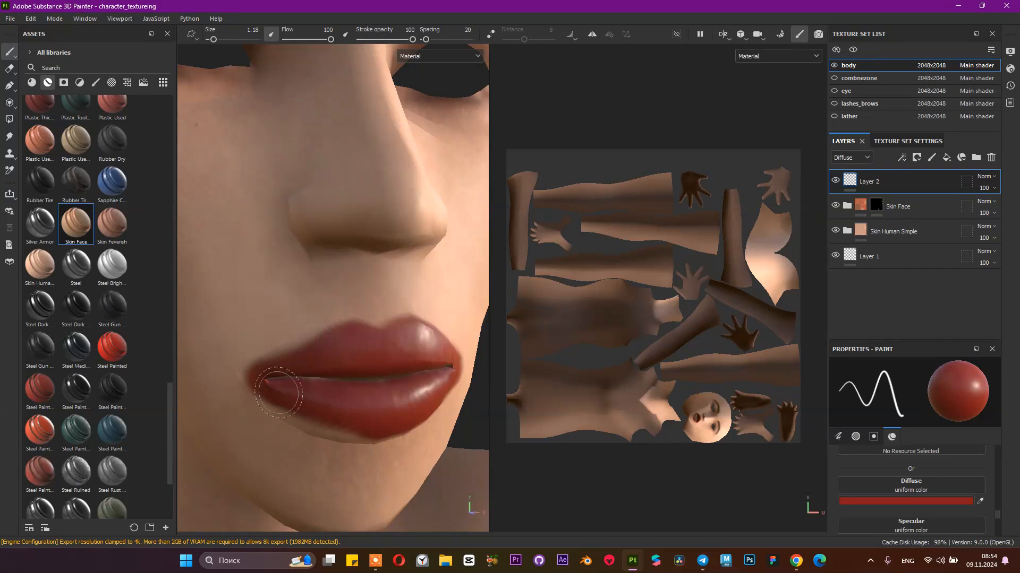
Step: Lower the brush's stroke opacity to 31 and fill in the lip edges and corners on both sides of the mouth
{"action": "left_click_drag", "start_coordinate": [318, 375], "coordinate": [346, 370], "text": "alt"}
{"action": "left_click_drag", "start_coordinate": [413, 39], "coordinate": [391, 39]}
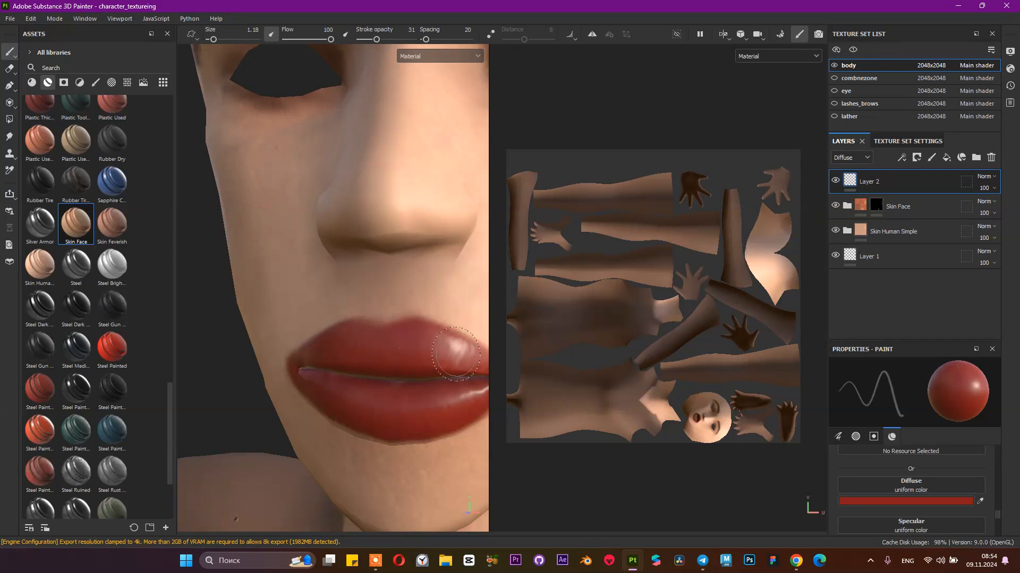
{"action": "left_click_drag", "start_coordinate": [402, 348], "coordinate": [348, 350], "text": "alt"}
{"action": "middle_click_drag", "start_coordinate": [408, 355], "coordinate": [334, 343], "text": "alt"}
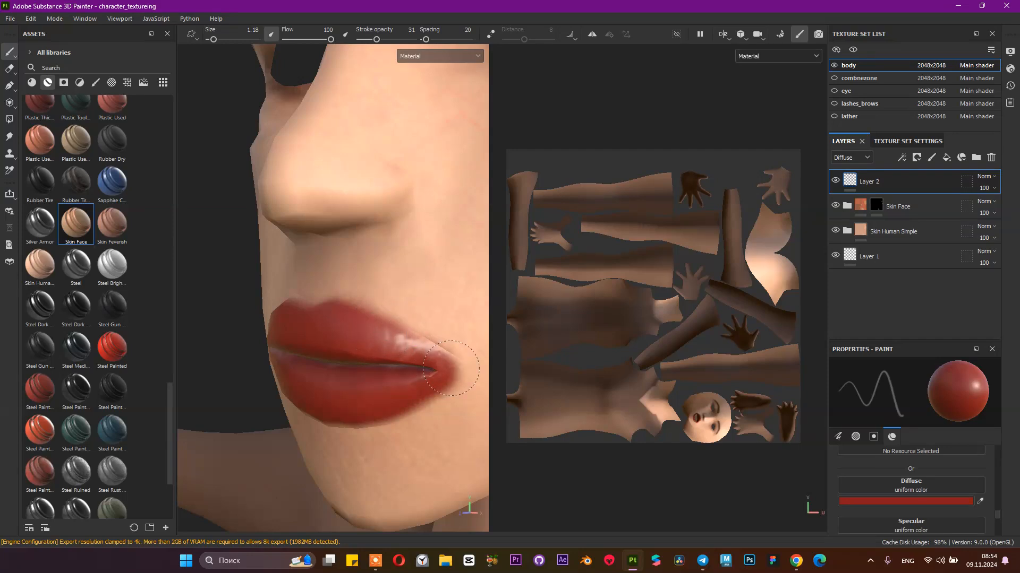
{"action": "mouse_move", "coordinate": [413, 385]}
{"action": "left_mouse_down", "text": "alt"}
{"action": "mouse_move", "coordinate": [445, 355]}
{"action": "mouse_move", "coordinate": [330, 321]}
{"action": "left_mouse_up", "text": "alt"}
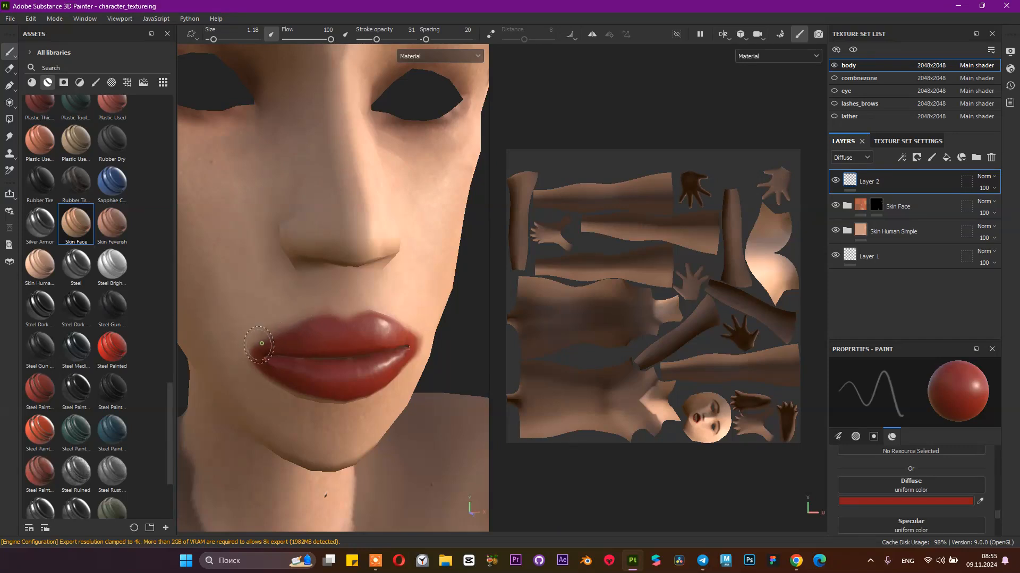
{"action": "mouse_move", "coordinate": [331, 366]}
{"action": "left_mouse_down", "text": "alt"}
{"action": "mouse_move", "coordinate": [315, 349]}
{"action": "mouse_move", "coordinate": [343, 269]}
{"action": "mouse_move", "coordinate": [330, 267]}
{"action": "left_mouse_up", "text": "alt"}
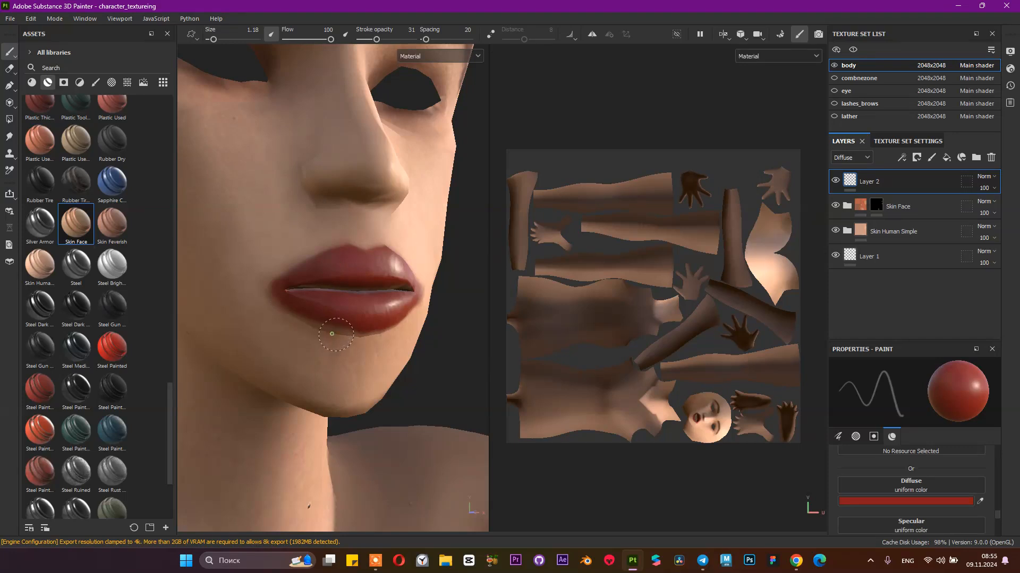
{"action": "left_click_drag", "start_coordinate": [342, 321], "coordinate": [337, 318], "text": "alt"}
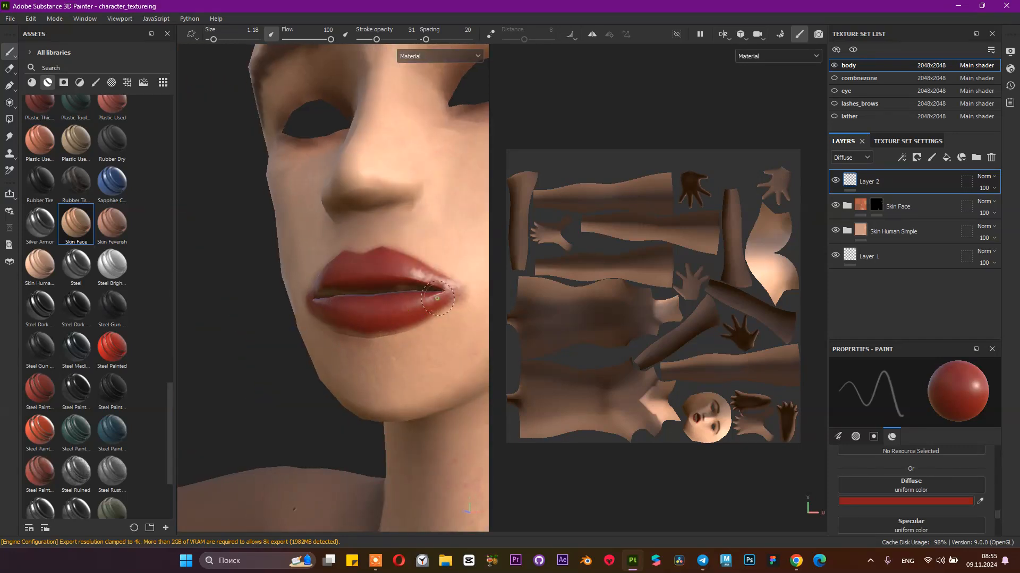
{"action": "mouse_move", "coordinate": [409, 321]}
{"action": "left_mouse_down"}
{"action": "mouse_move", "coordinate": [372, 332]}
{"action": "mouse_move", "coordinate": [422, 323]}
{"action": "mouse_move", "coordinate": [451, 301]}
{"action": "mouse_move", "coordinate": [343, 333]}
{"action": "mouse_move", "coordinate": [319, 321]}
{"action": "left_mouse_up"}
{"action": "mouse_move", "coordinate": [321, 307]}
{"action": "left_mouse_down", "text": "alt"}
{"action": "mouse_move", "coordinate": [376, 319]}
{"action": "mouse_move", "coordinate": [341, 307]}
{"action": "left_mouse_up", "text": "alt"}
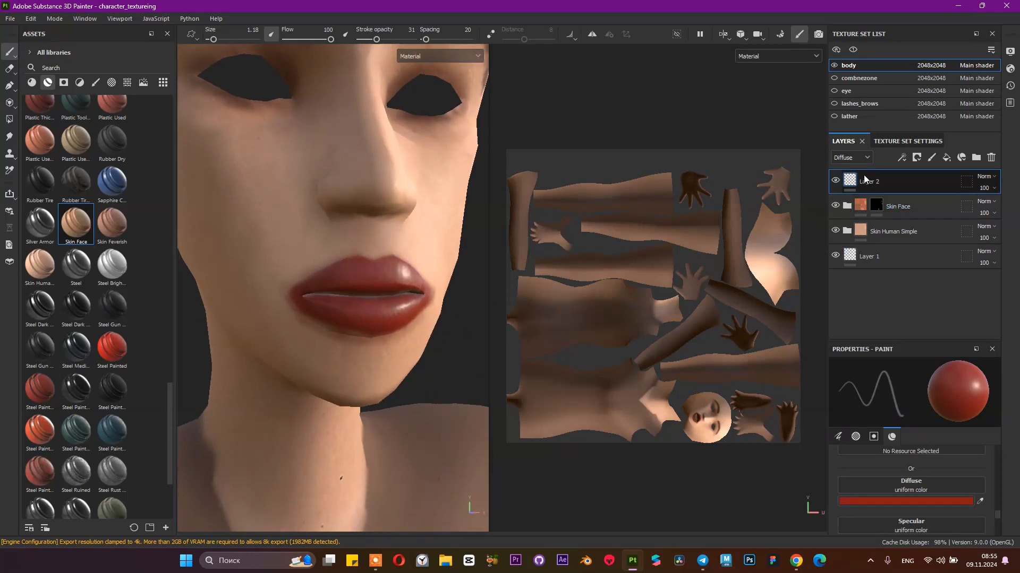
Step: Switch to the Eraser for Layer 2 and reduce its size to 0.57
{"action": "left_click", "coordinate": [10, 68]}
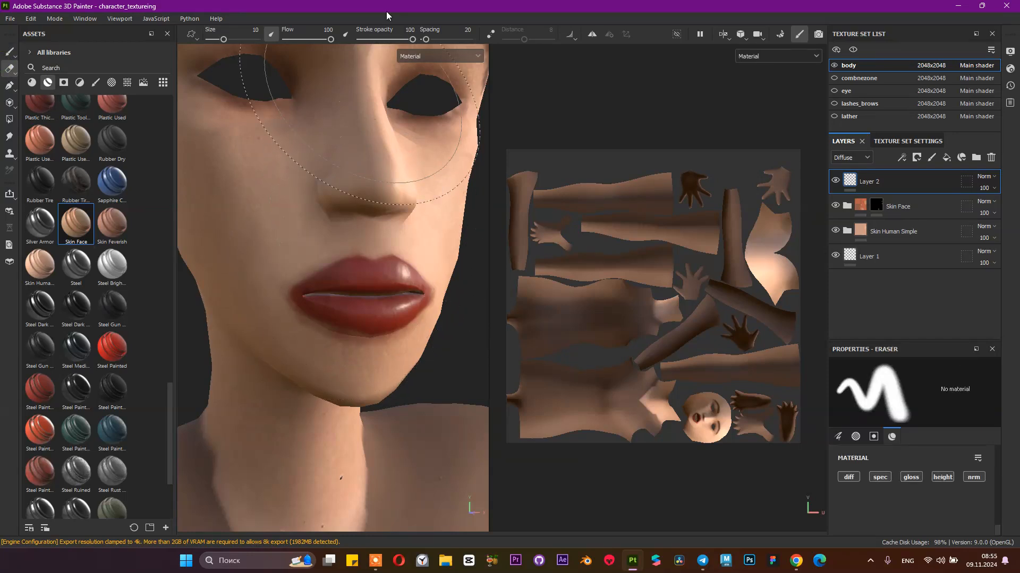
{"action": "left_click_drag", "start_coordinate": [224, 40], "coordinate": [210, 46]}
Step: Try erasing the red along the upper lip's outer edge at full stroke opacity, and undo the erasing
{"action": "left_click_drag", "start_coordinate": [352, 251], "coordinate": [281, 289]}
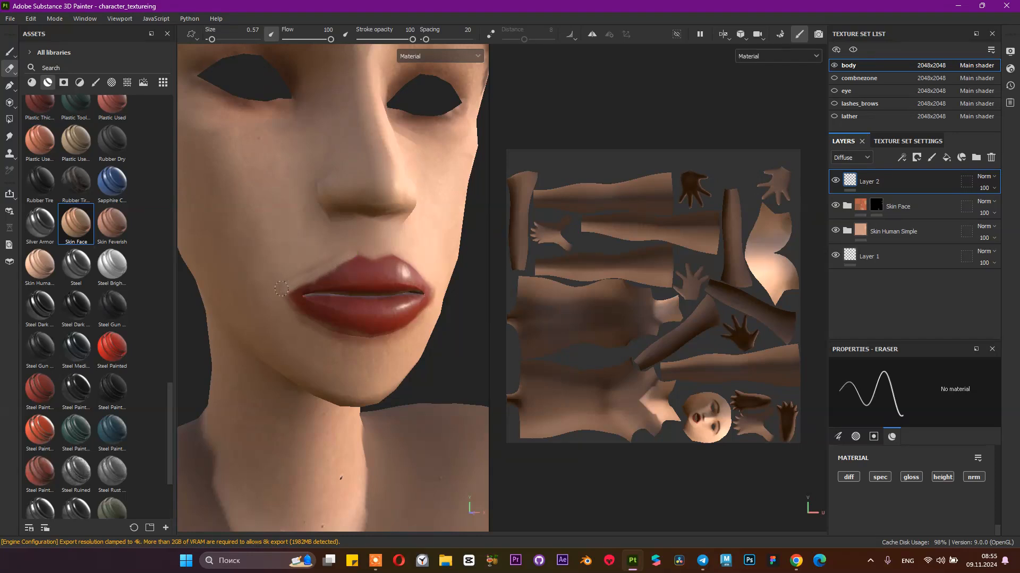
{"action": "left_click_drag", "start_coordinate": [344, 246], "coordinate": [296, 272]}
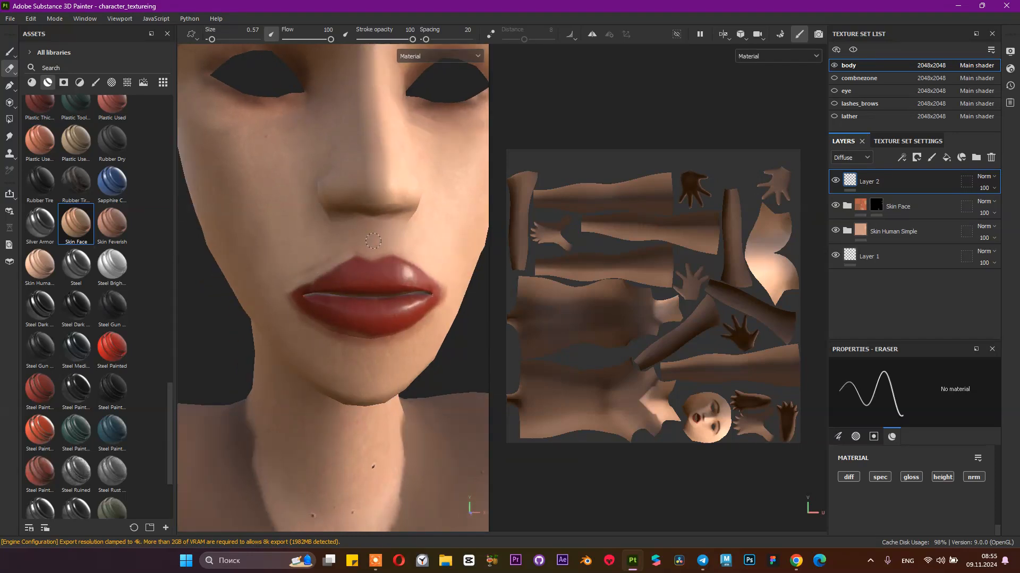
{"action": "key", "text": "ctrl+z"}
Step: Lower the Eraser's stroke opacity to 19 and softly clean the red edges around the upper and lower lips
{"action": "left_click", "coordinate": [370, 39]}
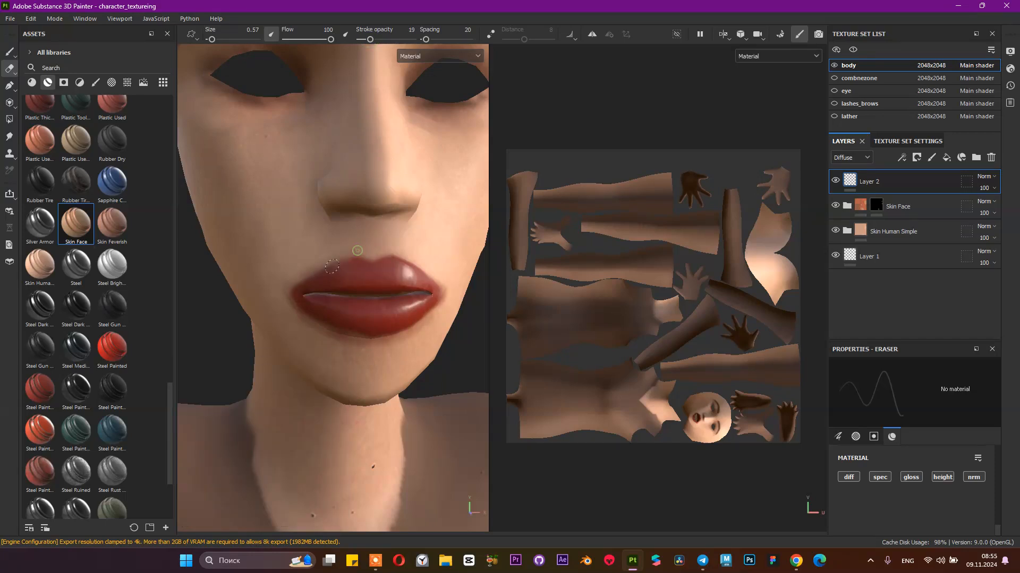
{"action": "left_click_drag", "start_coordinate": [344, 258], "coordinate": [346, 252]}
{"action": "left_click_drag", "start_coordinate": [296, 283], "coordinate": [347, 260], "text": "alt"}
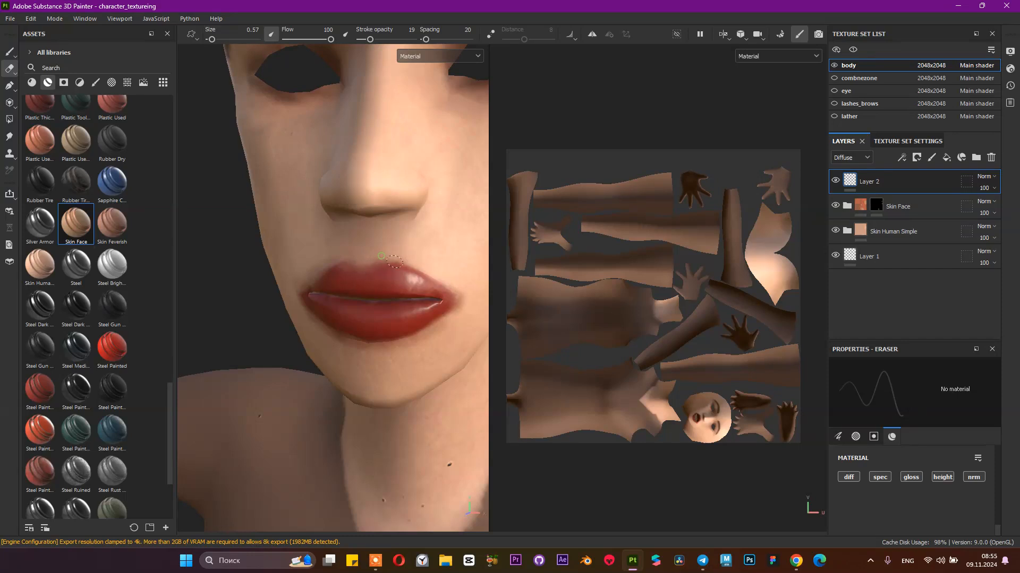
{"action": "mouse_move", "coordinate": [467, 300]}
{"action": "left_mouse_down", "text": "alt"}
{"action": "mouse_move", "coordinate": [427, 297]}
{"action": "mouse_move", "coordinate": [416, 329]}
{"action": "mouse_move", "coordinate": [435, 320]}
{"action": "mouse_move", "coordinate": [393, 335]}
{"action": "mouse_move", "coordinate": [469, 280]}
{"action": "mouse_move", "coordinate": [403, 329]}
{"action": "mouse_move", "coordinate": [287, 318]}
{"action": "left_mouse_up", "text": "alt"}
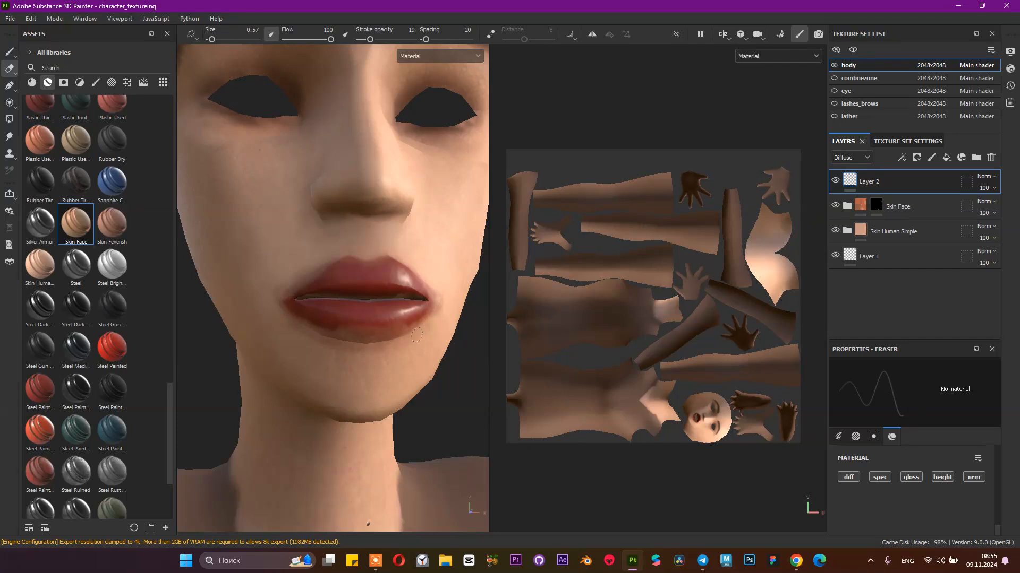
Step: Return to the Paint brush and touch up the lower lip and the line between the lips in dark red
{"action": "left_click", "coordinate": [10, 52]}
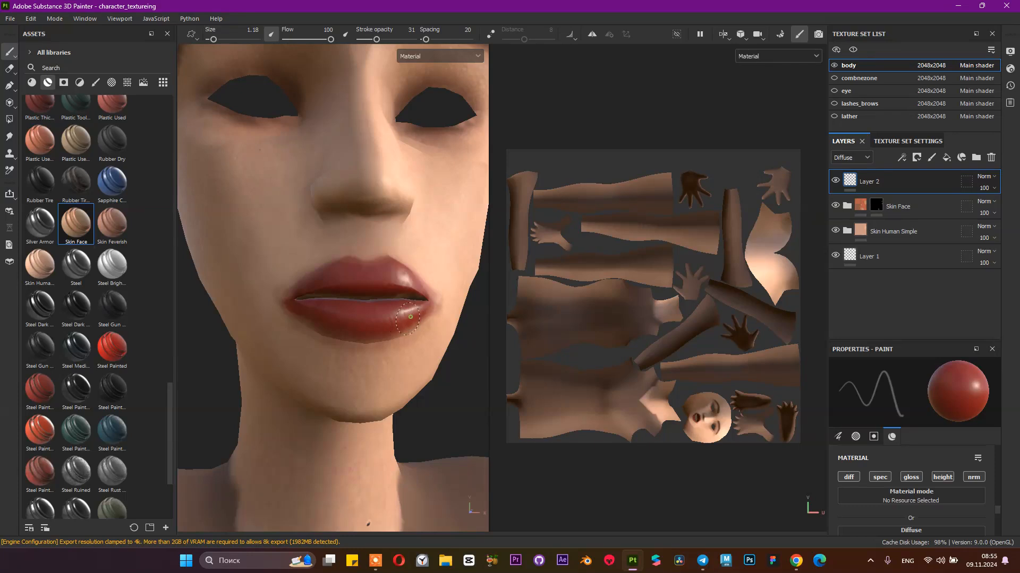
{"action": "left_click_drag", "start_coordinate": [357, 327], "coordinate": [380, 325], "text": "alt"}
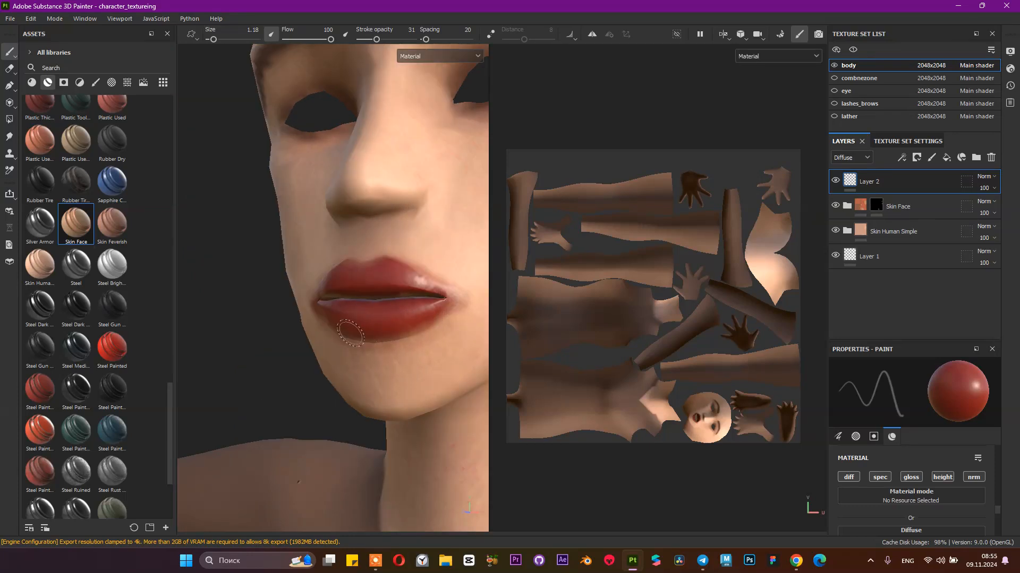
{"action": "left_click_drag", "start_coordinate": [395, 334], "coordinate": [367, 295], "text": "alt"}
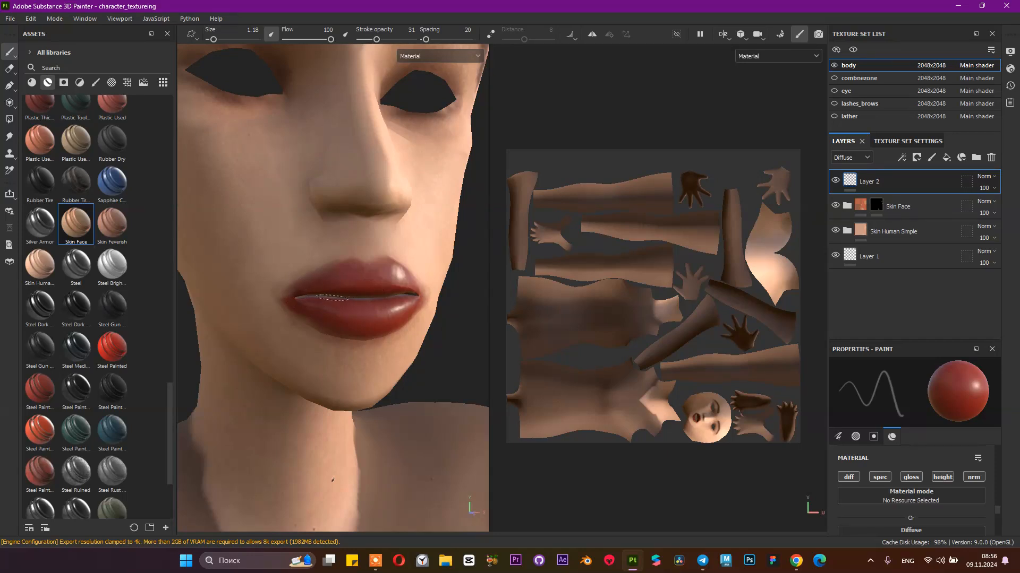
{"action": "left_click_drag", "start_coordinate": [332, 298], "coordinate": [364, 296], "text": "alt"}
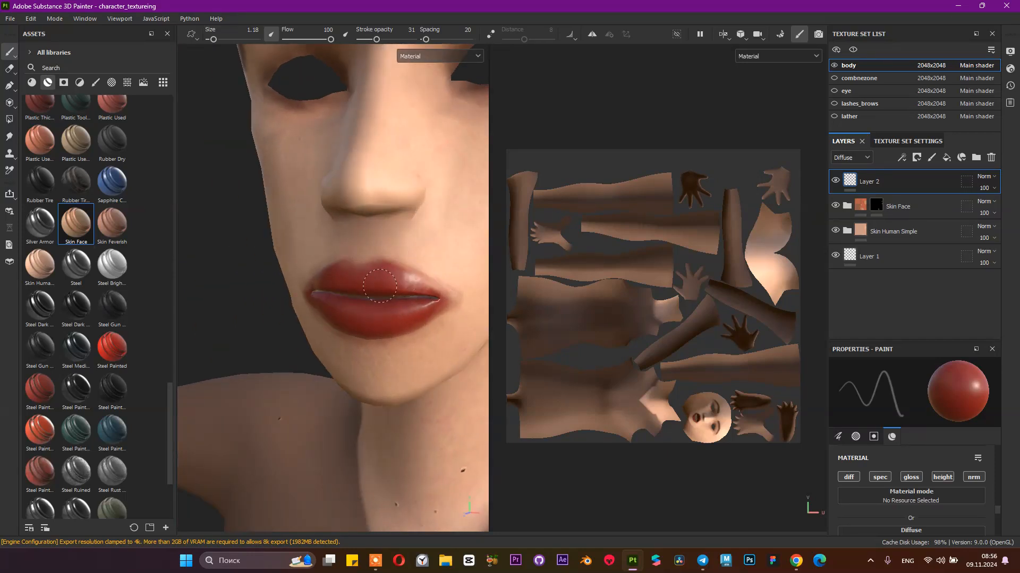
Step: Check the painted lips on the whole head from a distance and from several sides
{"action": "scroll", "coordinate": [389, 285], "scroll_direction": "down", "scroll_amount": 5}
{"action": "left_click_drag", "start_coordinate": [347, 287], "coordinate": [272, 271], "text": "alt"}
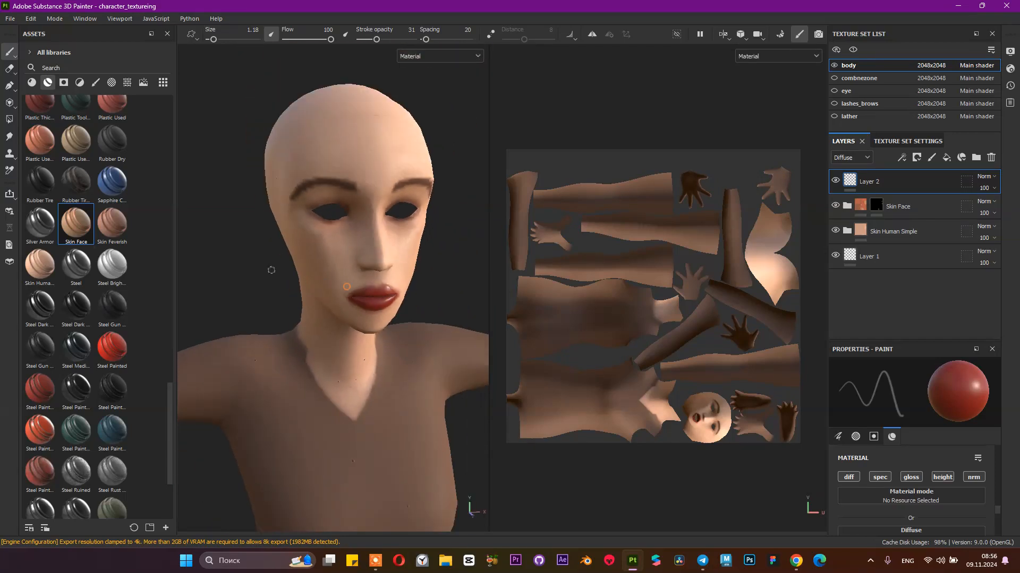
{"action": "scroll", "coordinate": [316, 296], "scroll_direction": "down", "scroll_amount": 3}
{"action": "left_click_drag", "start_coordinate": [388, 305], "coordinate": [330, 289], "text": "alt"}
{"action": "scroll", "coordinate": [323, 300], "scroll_direction": "down", "scroll_amount": 1}
{"action": "scroll", "coordinate": [321, 291], "scroll_direction": "up", "scroll_amount": 6}
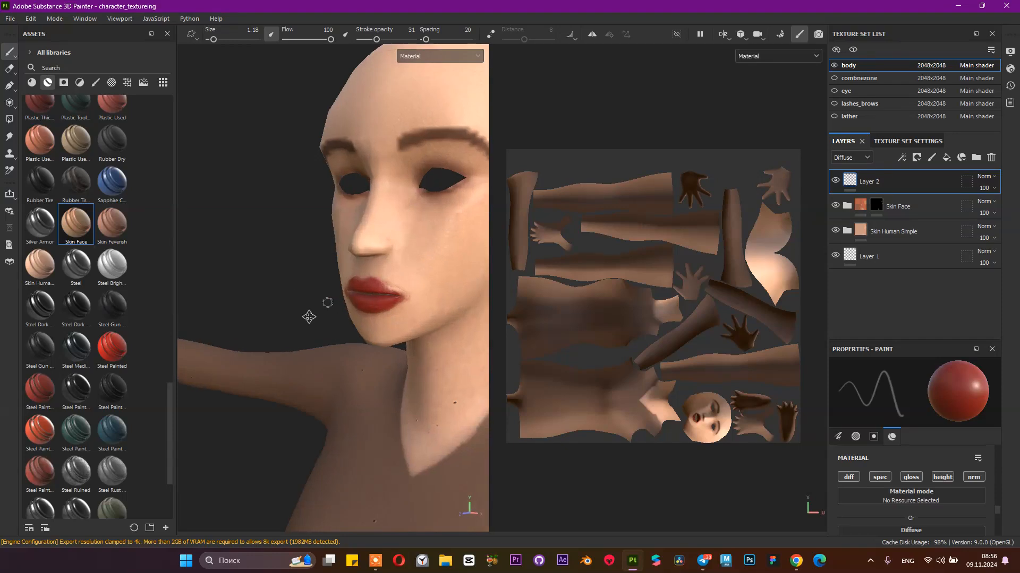
{"action": "scroll", "coordinate": [329, 303], "scroll_direction": "up", "scroll_amount": 5}
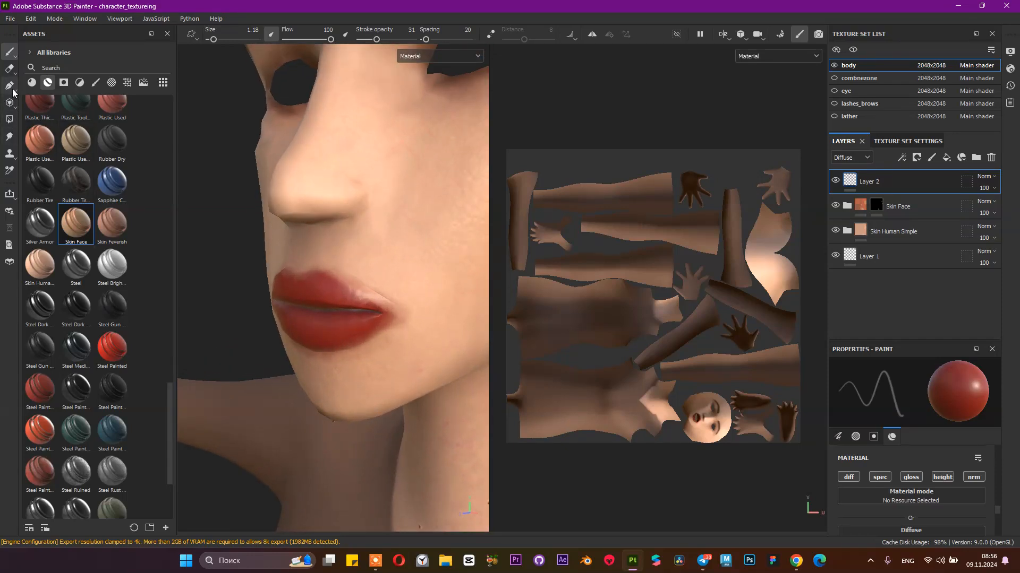
Step: Erase excess red with the soft Eraser around the upper lip and the mouth corners on both sides
{"action": "left_click", "coordinate": [9, 68]}
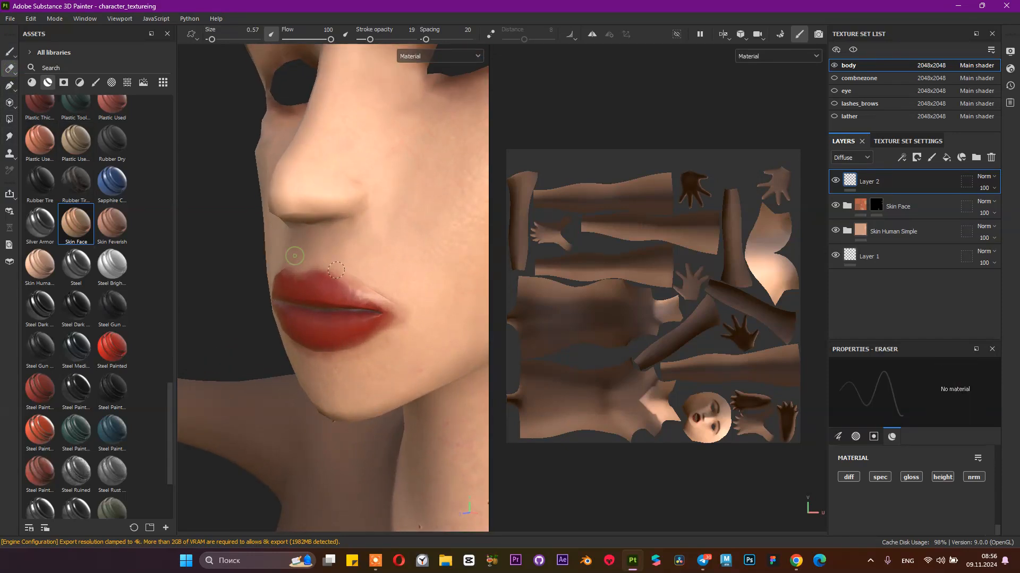
{"action": "mouse_move", "coordinate": [319, 269]}
{"action": "left_mouse_down"}
{"action": "mouse_move", "coordinate": [380, 294]}
{"action": "mouse_move", "coordinate": [383, 266]}
{"action": "mouse_move", "coordinate": [313, 257]}
{"action": "left_mouse_up"}
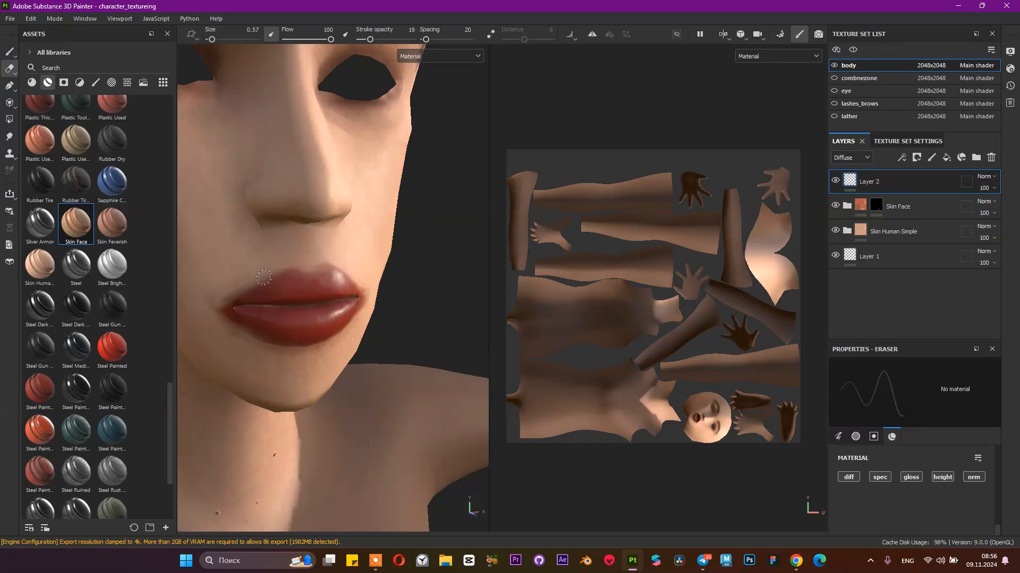
{"action": "left_click_drag", "start_coordinate": [242, 274], "coordinate": [271, 267], "text": "alt"}
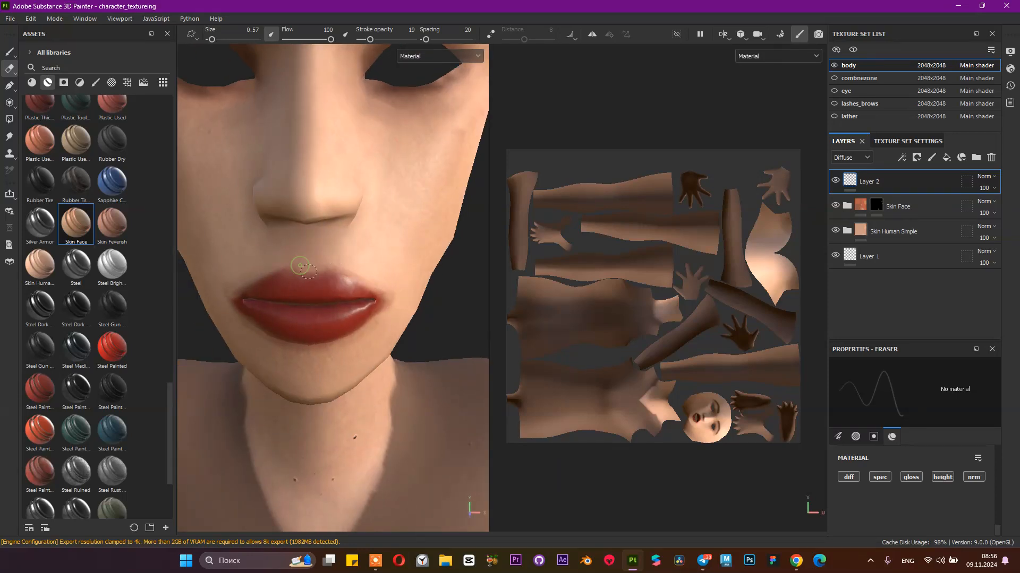
{"action": "left_click_drag", "start_coordinate": [370, 319], "coordinate": [352, 312], "text": "alt"}
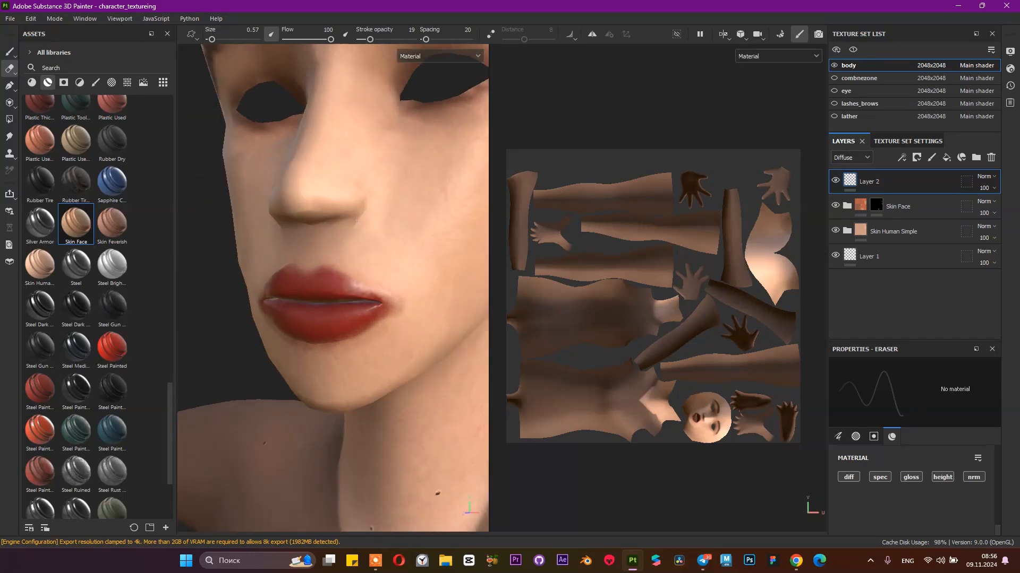
{"action": "mouse_move", "coordinate": [318, 269]}
{"action": "left_mouse_down", "text": "alt"}
{"action": "mouse_move", "coordinate": [375, 299]}
{"action": "mouse_move", "coordinate": [363, 334]}
{"action": "mouse_move", "coordinate": [400, 318]}
{"action": "left_mouse_up", "text": "alt"}
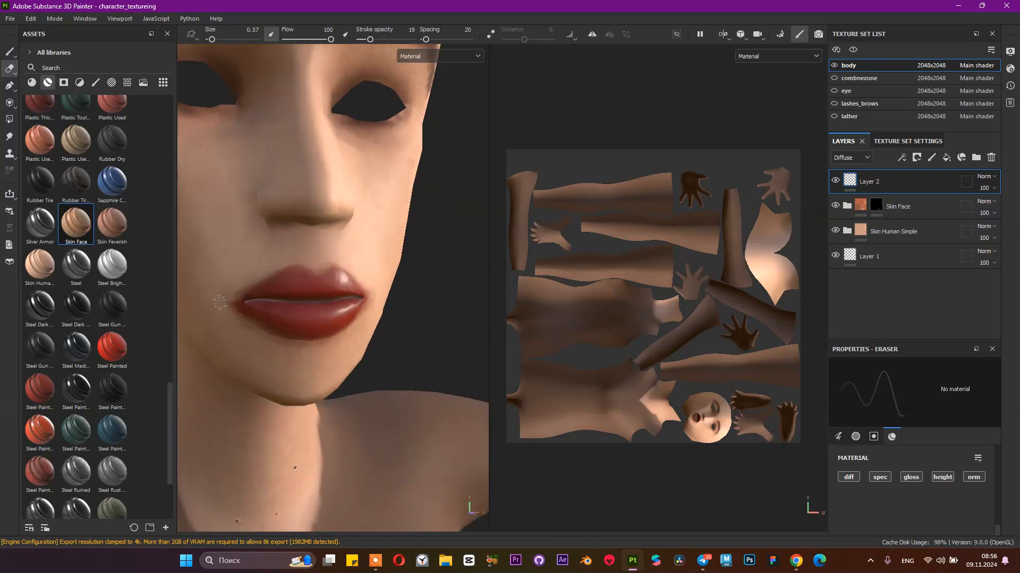
{"action": "left_click_drag", "start_coordinate": [210, 293], "coordinate": [358, 341], "text": "alt"}
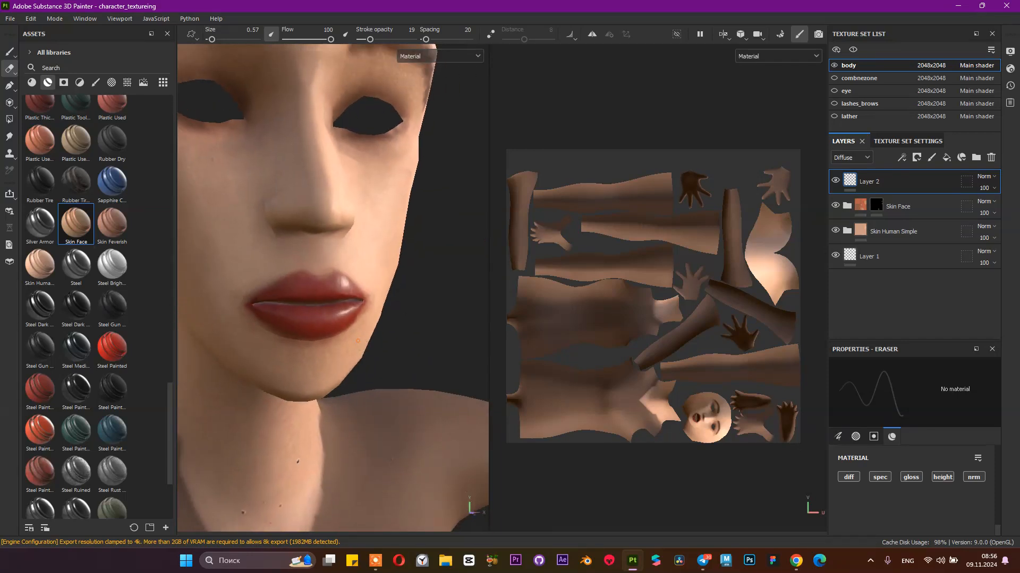
Step: Check the face from a distance and examine the forehead, eyebrows and eye area up close
{"action": "scroll", "coordinate": [357, 341], "scroll_direction": "down", "scroll_amount": 5}
{"action": "left_click_drag", "start_coordinate": [431, 328], "coordinate": [452, 300], "text": "alt"}
{"action": "middle_click_drag", "start_coordinate": [300, 250], "coordinate": [298, 336], "text": "alt"}
{"action": "right_click_drag", "start_coordinate": [282, 336], "coordinate": [327, 337], "text": "alt"}
{"action": "middle_click_drag", "start_coordinate": [286, 253], "coordinate": [271, 293], "text": "alt"}
{"action": "right_click_drag", "start_coordinate": [271, 293], "coordinate": [305, 291], "text": "alt"}
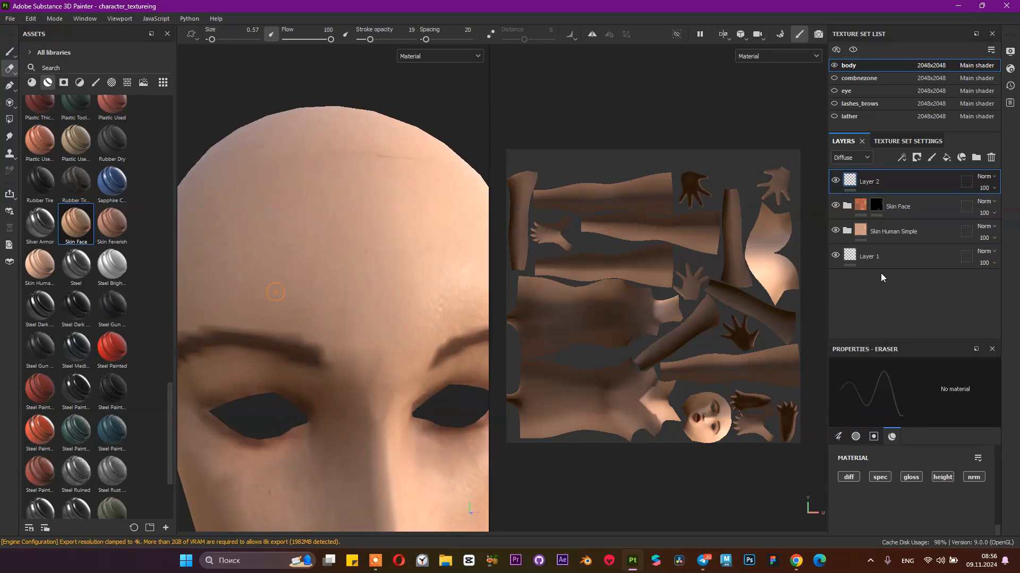
Step: Add a new paint layer on top of the body's stack and set the Paint brush's diffuse colour to dark reddish brown 371313
{"action": "left_click", "coordinate": [932, 158]}
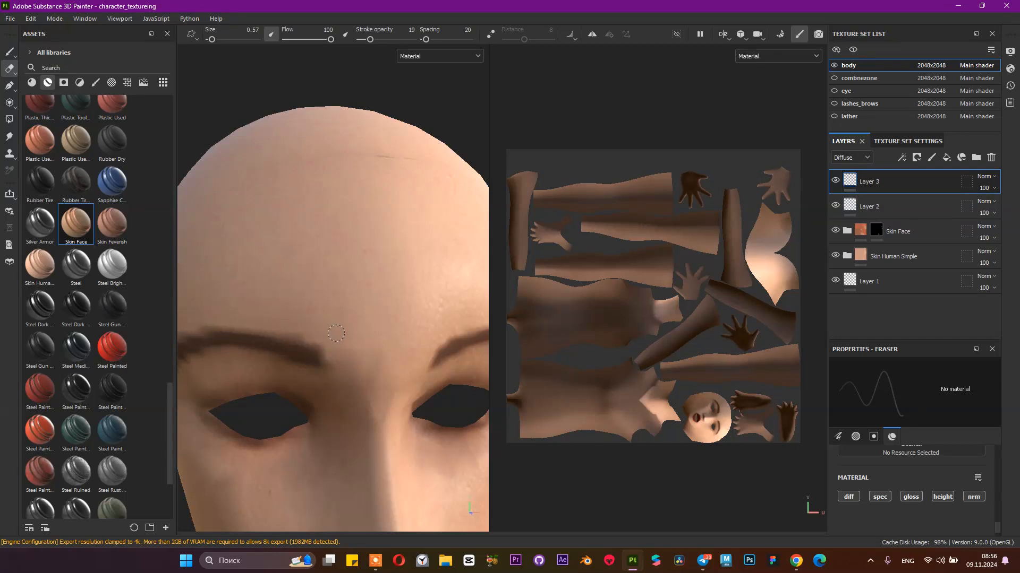
{"action": "left_click_drag", "start_coordinate": [334, 334], "coordinate": [346, 304], "text": "alt"}
{"action": "right_click_drag", "start_coordinate": [317, 301], "coordinate": [341, 303], "text": "alt"}
{"action": "middle_click_drag", "start_coordinate": [293, 244], "coordinate": [326, 223], "text": "alt"}
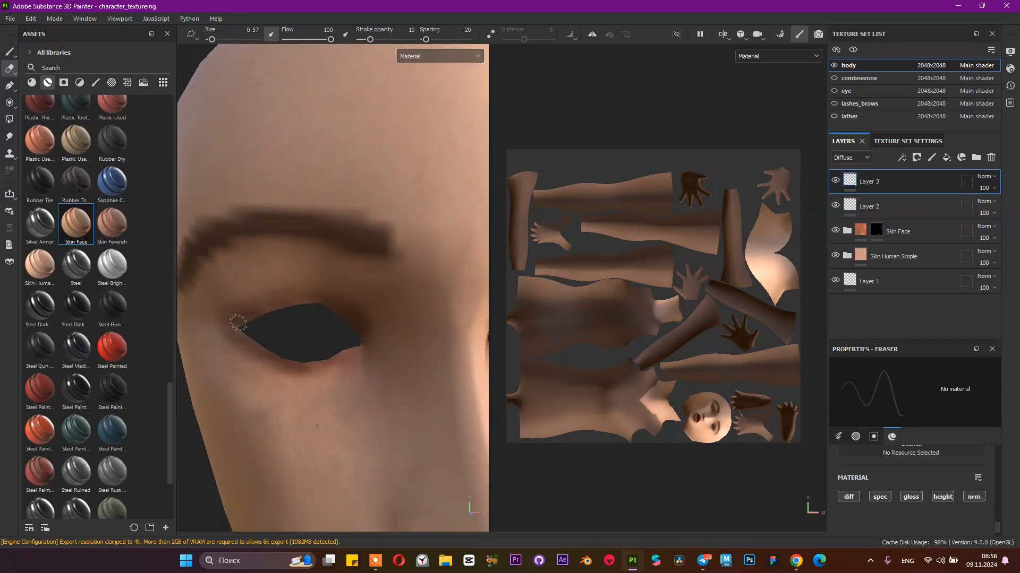
{"action": "middle_click_drag", "start_coordinate": [378, 337], "coordinate": [410, 260], "text": "alt"}
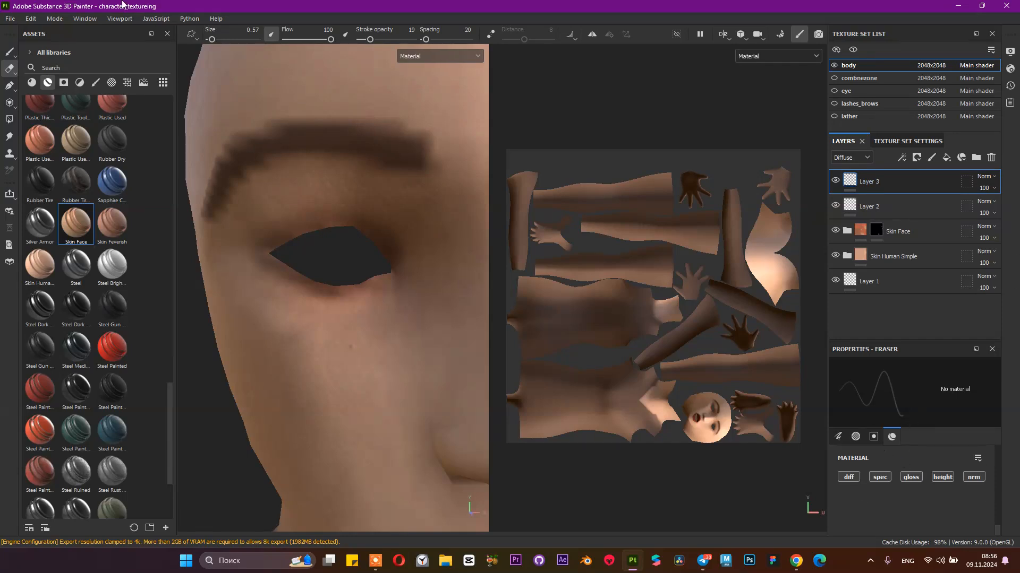
{"action": "left_click", "coordinate": [11, 53]}
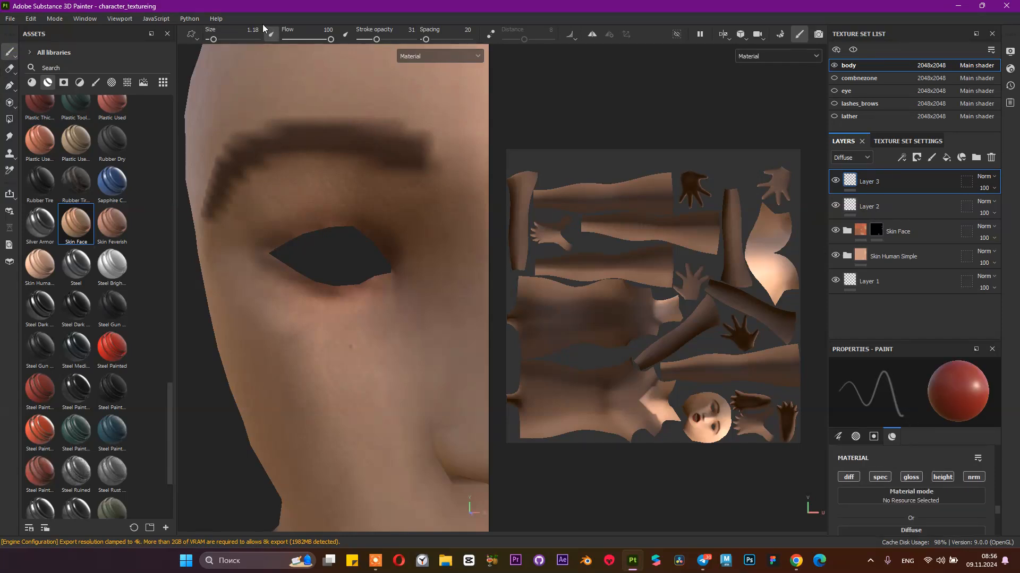
{"action": "scroll", "coordinate": [940, 457], "scroll_direction": "down", "scroll_amount": 3}
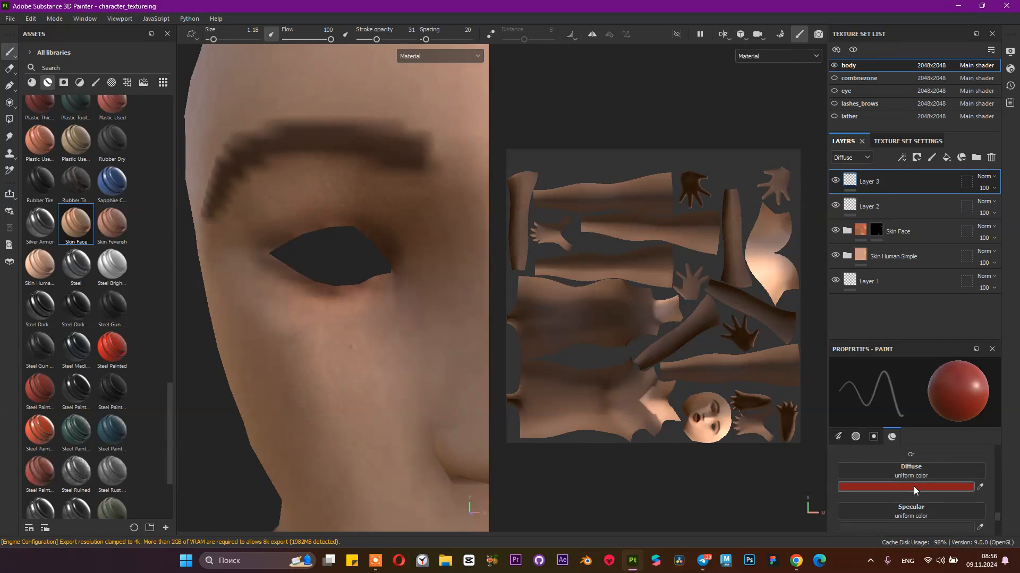
{"action": "left_click", "coordinate": [913, 487]}
{"action": "left_click", "coordinate": [852, 465]}
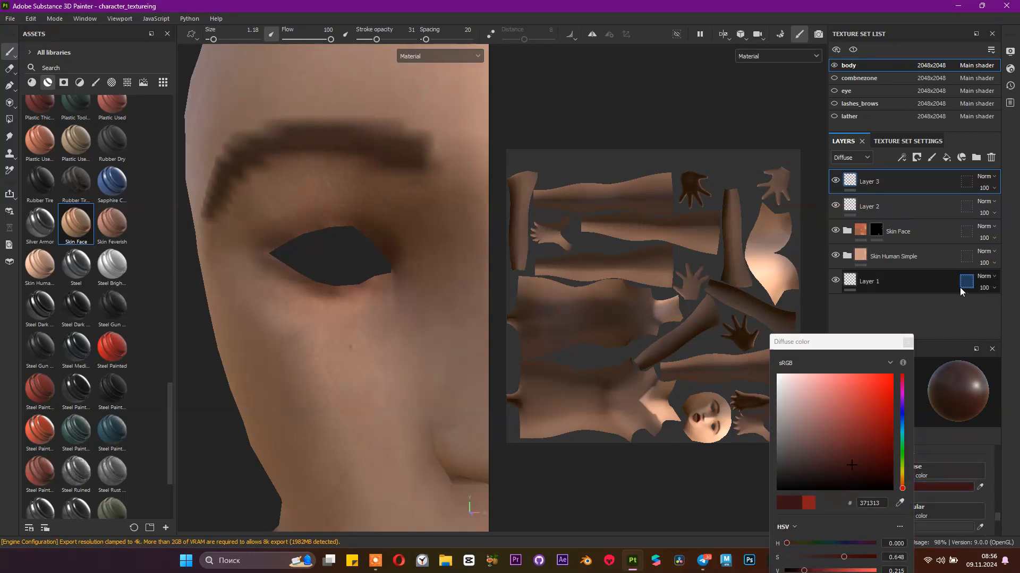
{"action": "left_click", "coordinate": [907, 343]}
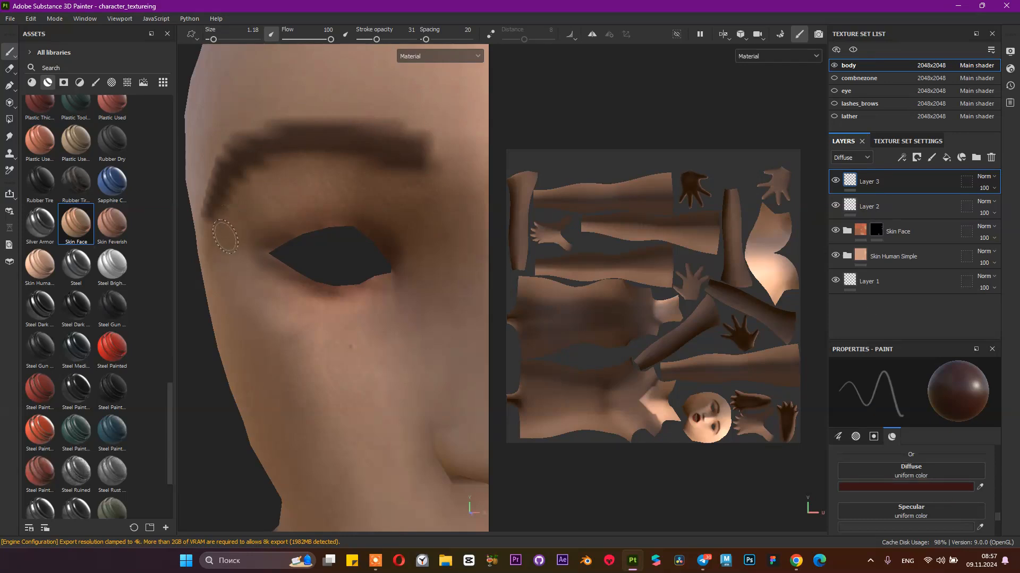
Step: Paint a thin dark eyeliner line along the upper lid of the character's right eye at stroke opacity 100 and brush size 0.1
{"action": "left_click_drag", "start_coordinate": [376, 39], "coordinate": [412, 40]}
{"action": "left_click_drag", "start_coordinate": [268, 241], "coordinate": [286, 234]}
{"action": "key", "text": "ctrl+z"}
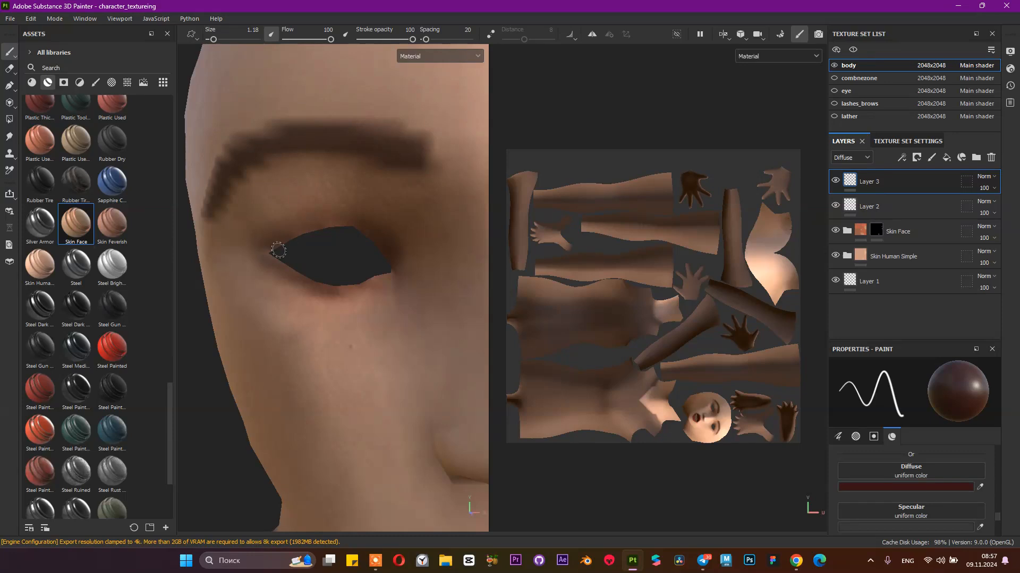
{"action": "left_click_drag", "start_coordinate": [219, 42], "coordinate": [212, 44]}
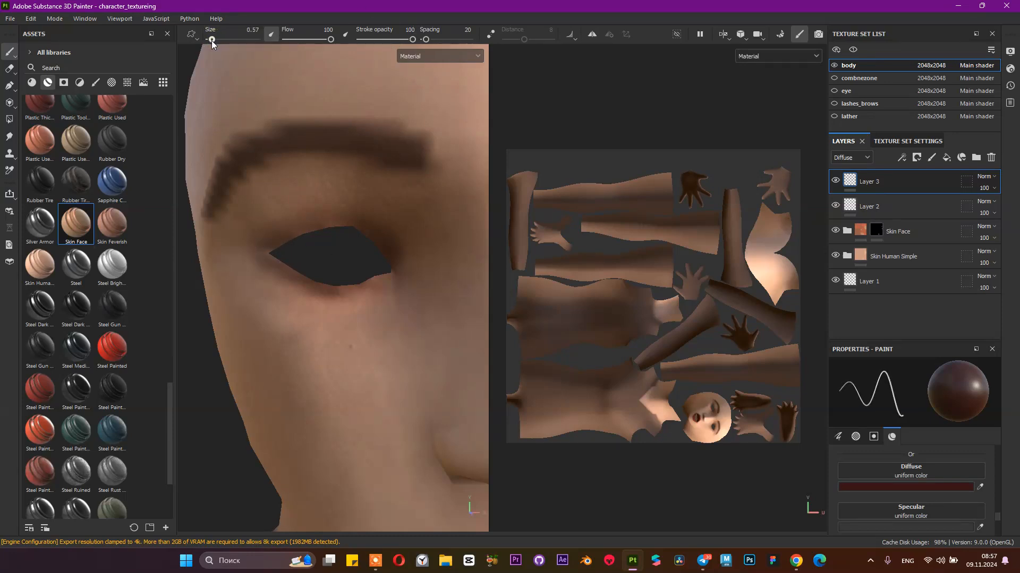
{"action": "mouse_move", "coordinate": [252, 246]}
{"action": "left_mouse_down"}
{"action": "mouse_move", "coordinate": [346, 223]}
{"action": "mouse_move", "coordinate": [392, 266]}
{"action": "mouse_move", "coordinate": [374, 239]}
{"action": "mouse_move", "coordinate": [325, 223]}
{"action": "mouse_move", "coordinate": [251, 243]}
{"action": "left_mouse_up"}
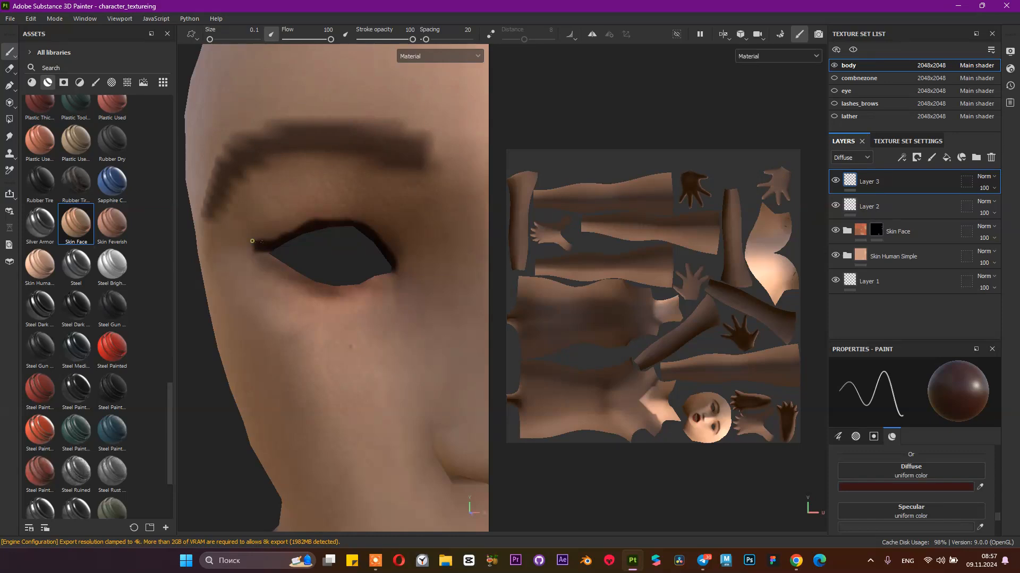
Step: Thicken the right eye's eyeliner and extend it past the outer corner with brush size 0.29
{"action": "left_click_drag", "start_coordinate": [210, 38], "coordinate": [211, 37]}
{"action": "left_click_drag", "start_coordinate": [247, 237], "coordinate": [285, 235]}
{"action": "left_click_drag", "start_coordinate": [246, 236], "coordinate": [309, 223]}
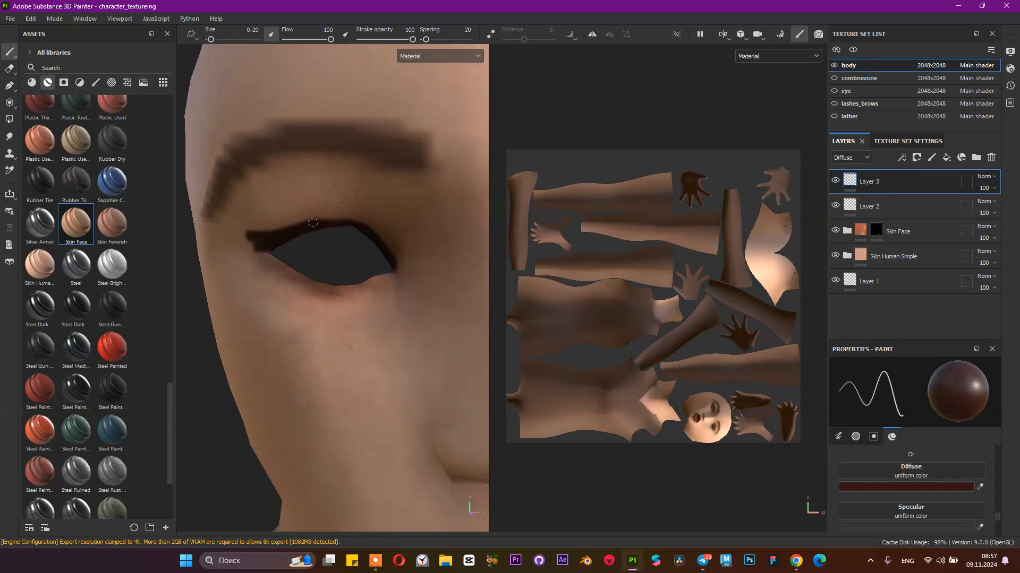
Step: Paint the dark eyeliner from the inner corner along the upper lid of the character's left eye
{"action": "right_click_drag", "start_coordinate": [276, 222], "coordinate": [234, 215], "text": "alt"}
{"action": "left_click_drag", "start_coordinate": [323, 253], "coordinate": [291, 259], "text": "alt"}
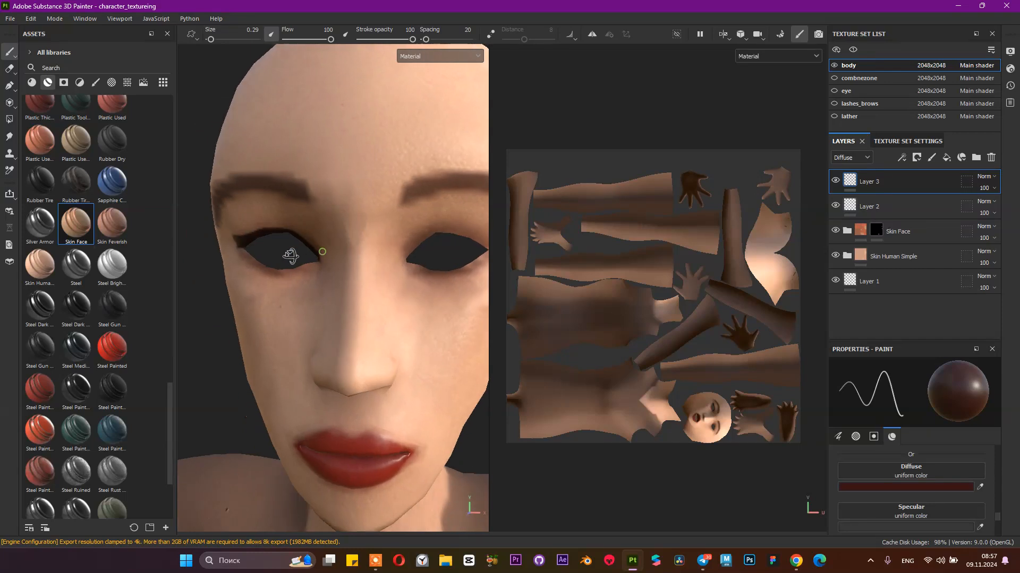
{"action": "middle_click_drag", "start_coordinate": [318, 253], "coordinate": [269, 255], "text": "alt"}
{"action": "right_click_drag", "start_coordinate": [269, 255], "coordinate": [320, 270], "text": "alt"}
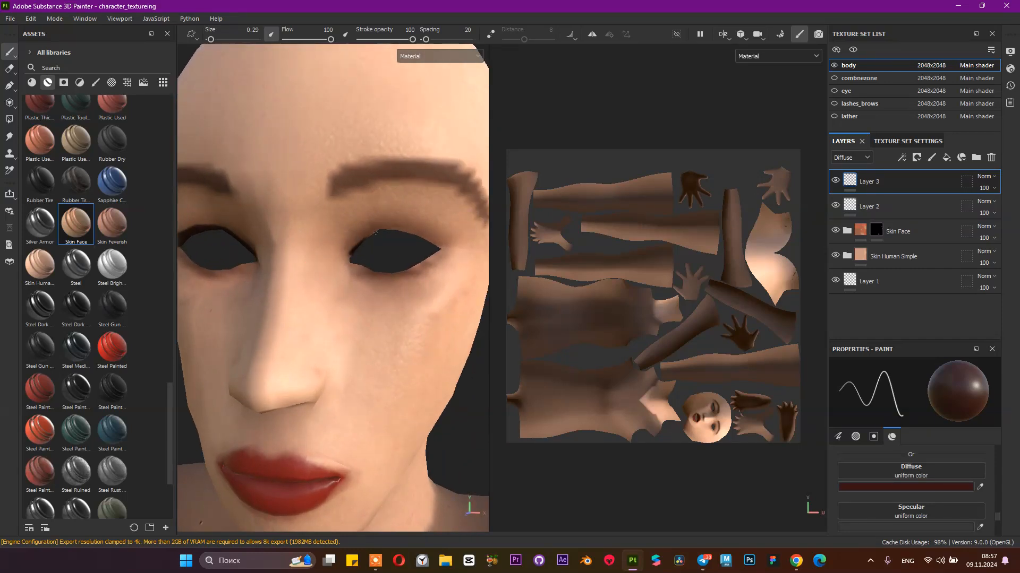
{"action": "mouse_move", "coordinate": [346, 254]}
{"action": "left_mouse_down"}
{"action": "mouse_move", "coordinate": [383, 224]}
{"action": "mouse_move", "coordinate": [410, 233]}
{"action": "mouse_move", "coordinate": [358, 260]}
{"action": "left_mouse_up"}
{"action": "scroll", "coordinate": [358, 260], "scroll_direction": "up", "scroll_amount": 1}
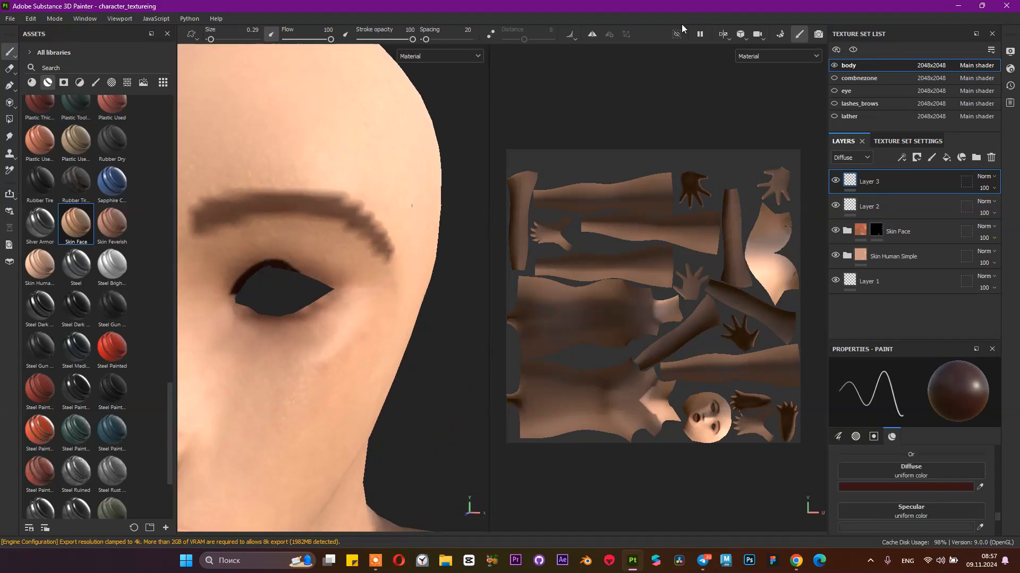
Step: Continue the left eye's upper eyeliner toward the outer corner with symmetry enabled, undo the last stroke and turn symmetry off
{"action": "left_click", "coordinate": [591, 35]}
{"action": "left_click_drag", "start_coordinate": [288, 268], "coordinate": [329, 282]}
{"action": "left_click_drag", "start_coordinate": [430, 272], "coordinate": [476, 268], "text": "alt"}
{"action": "scroll", "coordinate": [287, 235], "scroll_direction": "down", "scroll_amount": 1}
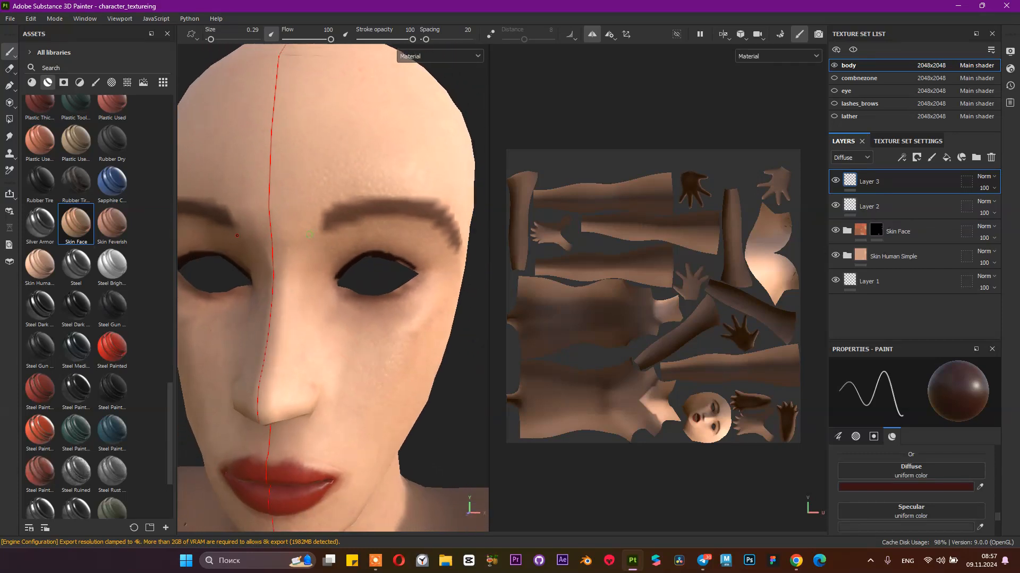
{"action": "middle_click_drag", "start_coordinate": [418, 254], "coordinate": [478, 254], "text": "alt"}
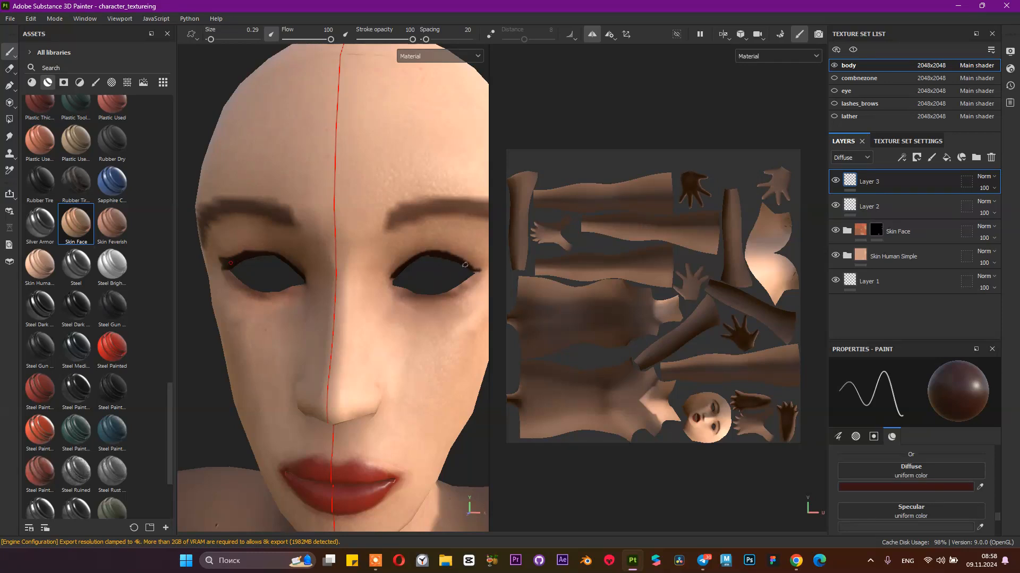
{"action": "left_click_drag", "start_coordinate": [442, 252], "coordinate": [476, 268]}
{"action": "key", "text": "ctrl+z"}
{"action": "left_click", "coordinate": [592, 34]}
Step: Paint over the left eye's upper lid line without symmetry and extend it into a short wing beyond the outer corner
{"action": "left_click_drag", "start_coordinate": [463, 235], "coordinate": [410, 236], "text": "alt"}
{"action": "middle_click_drag", "start_coordinate": [410, 236], "coordinate": [309, 235], "text": "alt"}
{"action": "right_click_drag", "start_coordinate": [447, 290], "coordinate": [458, 322], "text": "alt"}
{"action": "middle_click_drag", "start_coordinate": [380, 273], "coordinate": [327, 255], "text": "alt"}
{"action": "left_click_drag", "start_coordinate": [307, 242], "coordinate": [368, 269]}
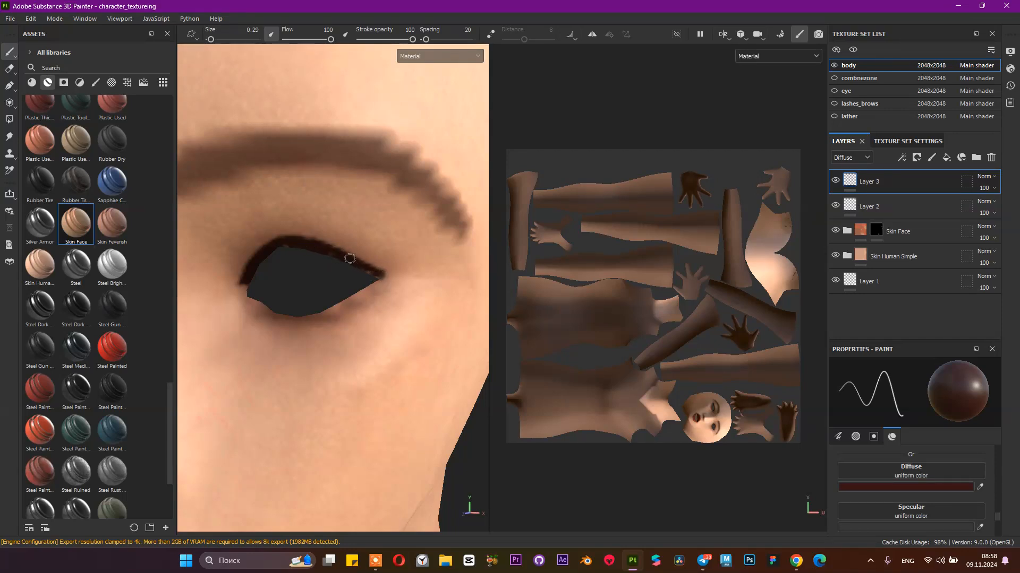
{"action": "left_click_drag", "start_coordinate": [348, 257], "coordinate": [404, 273]}
{"action": "left_click_drag", "start_coordinate": [403, 266], "coordinate": [404, 271]}
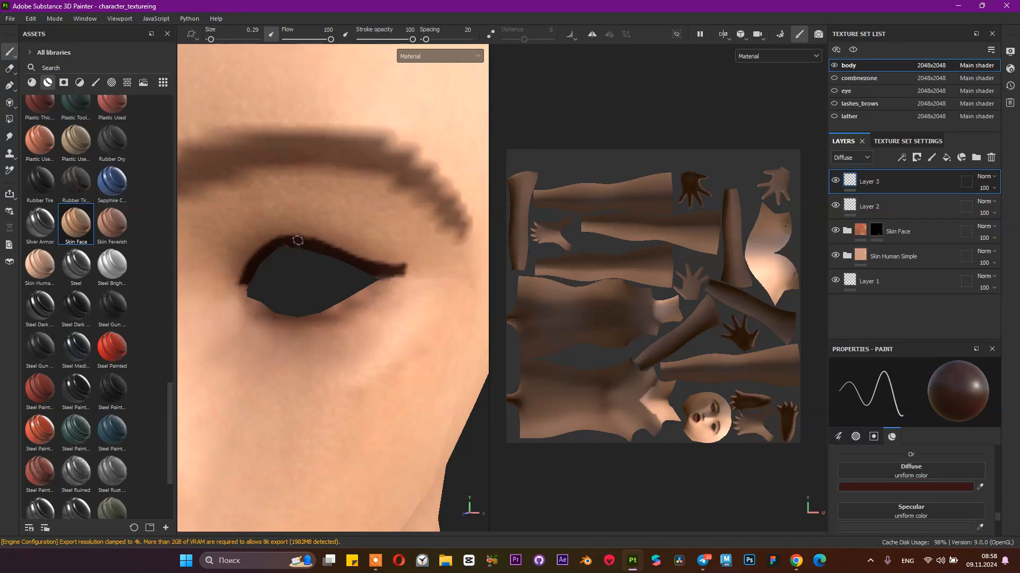
Step: Check the eyeliner on both eyes from the front and from the side at a distance
{"action": "right_click_drag", "start_coordinate": [396, 271], "coordinate": [342, 258], "text": "alt"}
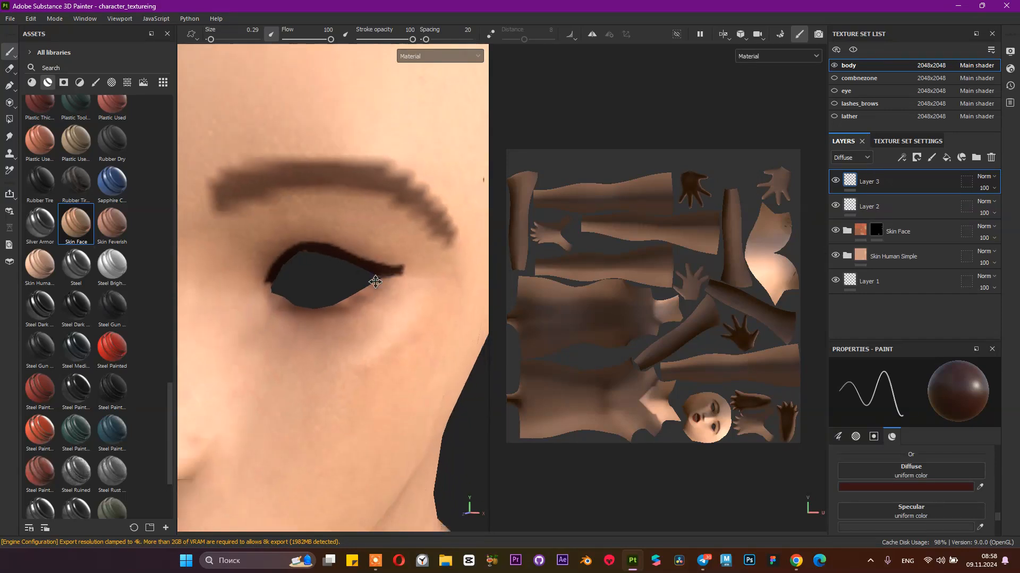
{"action": "middle_click_drag", "start_coordinate": [375, 281], "coordinate": [416, 229], "text": "alt"}
{"action": "right_click_drag", "start_coordinate": [415, 229], "coordinate": [409, 228], "text": "alt"}
{"action": "left_click_drag", "start_coordinate": [319, 234], "coordinate": [365, 237], "text": "alt"}
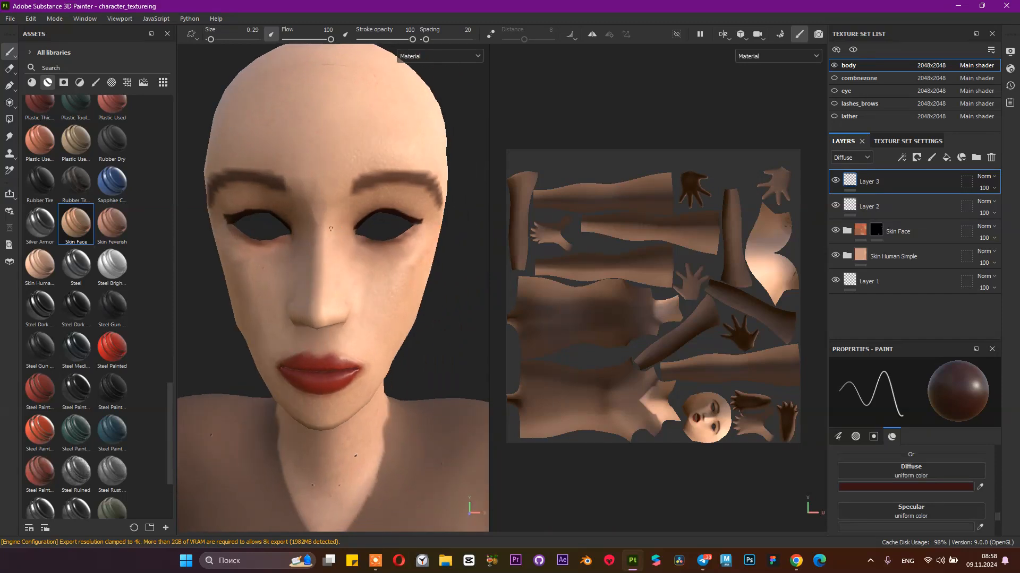
{"action": "middle_click_drag", "start_coordinate": [313, 219], "coordinate": [314, 242], "text": "alt"}
{"action": "right_click_drag", "start_coordinate": [298, 238], "coordinate": [303, 234], "text": "alt"}
{"action": "mouse_move", "coordinate": [328, 246]}
{"action": "left_mouse_down", "text": "alt"}
{"action": "mouse_move", "coordinate": [346, 261]}
{"action": "mouse_move", "coordinate": [314, 239]}
{"action": "mouse_move", "coordinate": [269, 240]}
{"action": "left_mouse_up", "text": "alt"}
{"action": "middle_click_drag", "start_coordinate": [406, 273], "coordinate": [338, 255], "text": "alt"}
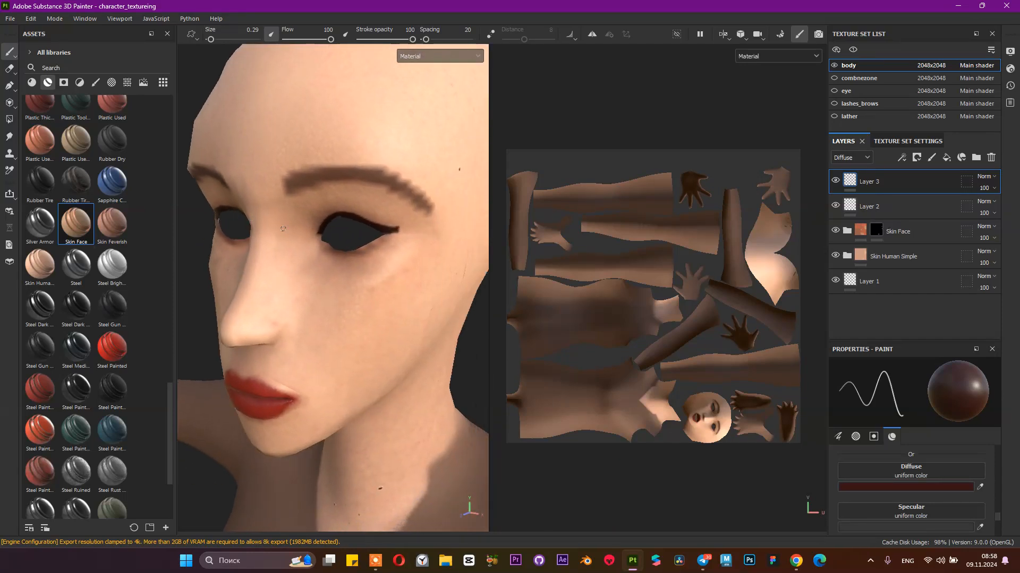
Step: Refine the left eye's eyeliner up close, thickening the line and lifting the wing at the outer corner
{"action": "right_click_drag", "start_coordinate": [337, 254], "coordinate": [439, 276], "text": "alt"}
{"action": "middle_click_drag", "start_coordinate": [376, 124], "coordinate": [300, 207], "text": "alt"}
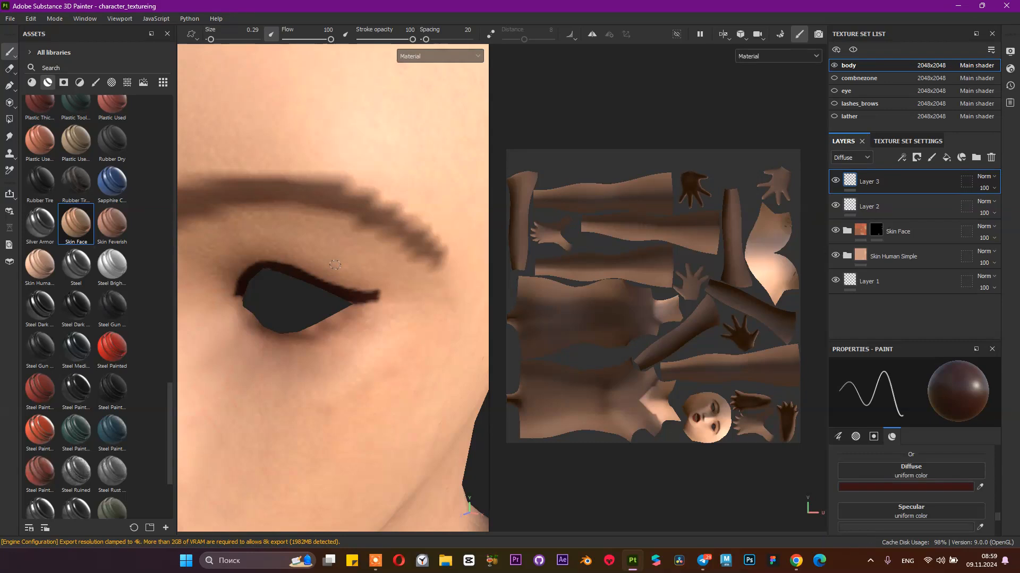
{"action": "left_click_drag", "start_coordinate": [313, 264], "coordinate": [317, 246], "text": "alt"}
{"action": "middle_click_drag", "start_coordinate": [317, 246], "coordinate": [308, 191], "text": "alt"}
{"action": "mouse_move", "coordinate": [299, 185]}
{"action": "left_mouse_down", "text": "alt"}
{"action": "mouse_move", "coordinate": [374, 246]}
{"action": "mouse_move", "coordinate": [384, 240]}
{"action": "mouse_move", "coordinate": [361, 247]}
{"action": "left_mouse_up", "text": "alt"}
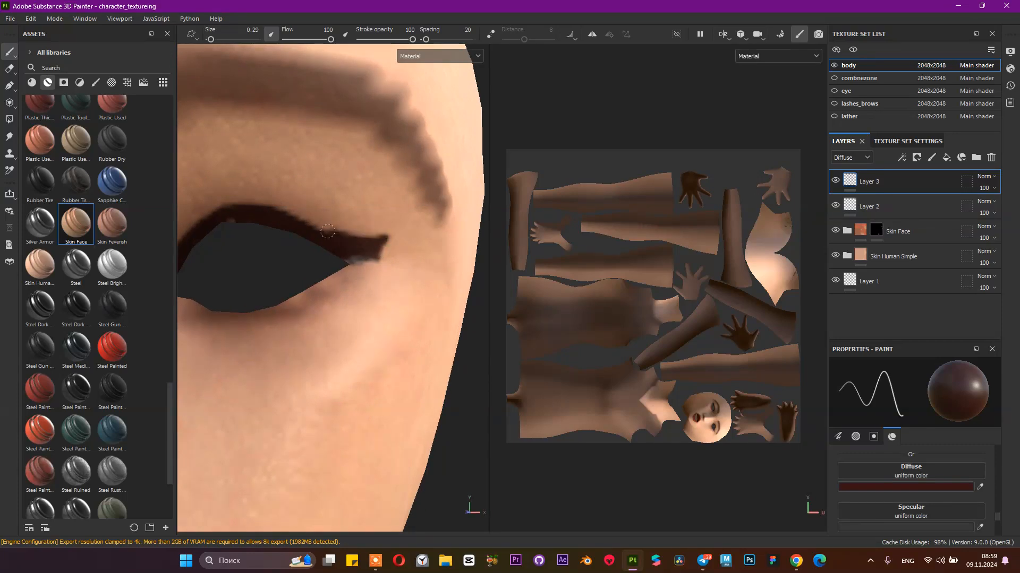
{"action": "right_click_drag", "start_coordinate": [413, 256], "coordinate": [314, 257], "text": "alt"}
{"action": "left_click_drag", "start_coordinate": [311, 257], "coordinate": [273, 262], "text": "alt"}
{"action": "mouse_move", "coordinate": [289, 212]}
{"action": "middle_mouse_down", "text": "alt"}
{"action": "mouse_move", "coordinate": [450, 259]}
{"action": "mouse_move", "coordinate": [416, 248]}
{"action": "mouse_move", "coordinate": [480, 239]}
{"action": "middle_mouse_up", "text": "alt"}
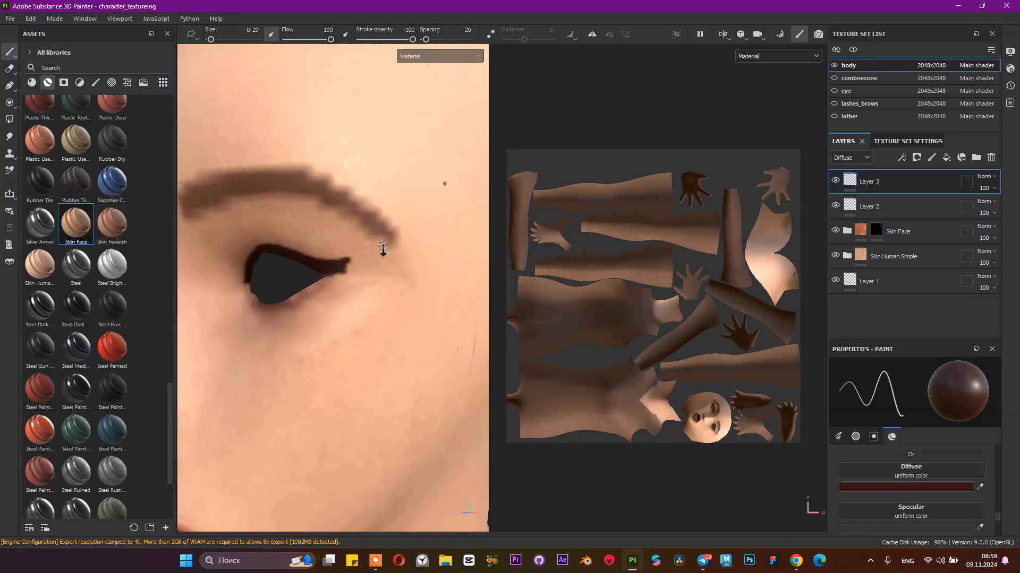
{"action": "right_click_drag", "start_coordinate": [372, 260], "coordinate": [424, 260], "text": "alt"}
{"action": "mouse_move", "coordinate": [316, 290]}
{"action": "left_mouse_down"}
{"action": "mouse_move", "coordinate": [284, 294]}
{"action": "mouse_move", "coordinate": [306, 292]}
{"action": "mouse_move", "coordinate": [243, 322]}
{"action": "mouse_move", "coordinate": [286, 292]}
{"action": "mouse_move", "coordinate": [330, 291]}
{"action": "mouse_move", "coordinate": [282, 301]}
{"action": "left_mouse_up"}
{"action": "scroll", "coordinate": [330, 292], "scroll_direction": "down", "scroll_amount": 2}
{"action": "scroll", "coordinate": [282, 305], "scroll_direction": "up", "scroll_amount": 3}
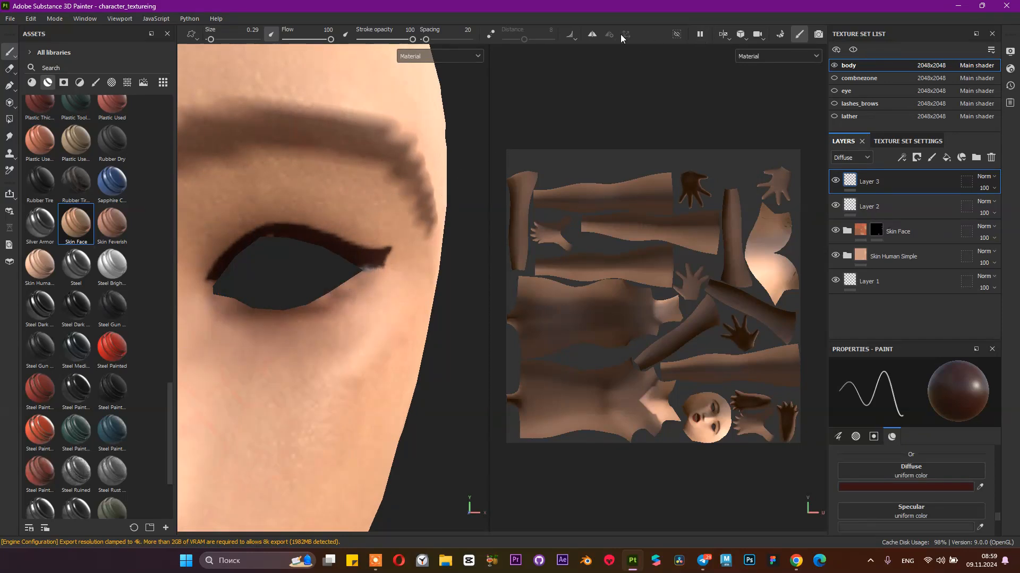
Step: Try lining the lower outer corners of both eyes with symmetry enabled, undo the strokes and turn symmetry off
{"action": "left_click", "coordinate": [592, 35]}
{"action": "right_click_drag", "start_coordinate": [274, 275], "coordinate": [223, 271], "text": "alt"}
{"action": "middle_click_drag", "start_coordinate": [223, 271], "coordinate": [431, 256], "text": "alt"}
{"action": "left_click_drag", "start_coordinate": [313, 271], "coordinate": [363, 278], "text": "alt"}
{"action": "right_click_drag", "start_coordinate": [363, 278], "coordinate": [431, 318], "text": "alt"}
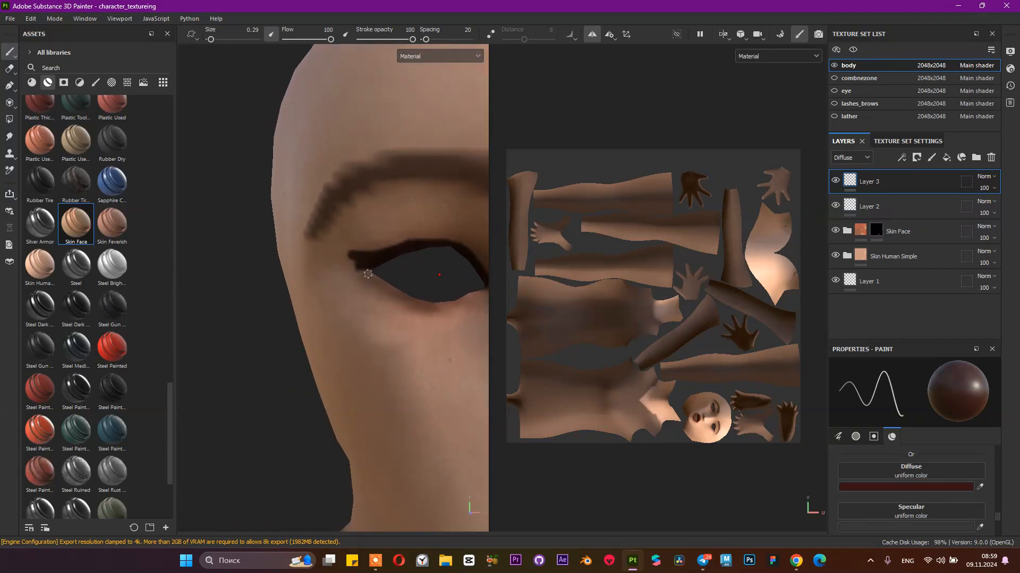
{"action": "mouse_move", "coordinate": [379, 281]}
{"action": "left_mouse_down"}
{"action": "mouse_move", "coordinate": [408, 297]}
{"action": "mouse_move", "coordinate": [320, 281]}
{"action": "left_mouse_up"}
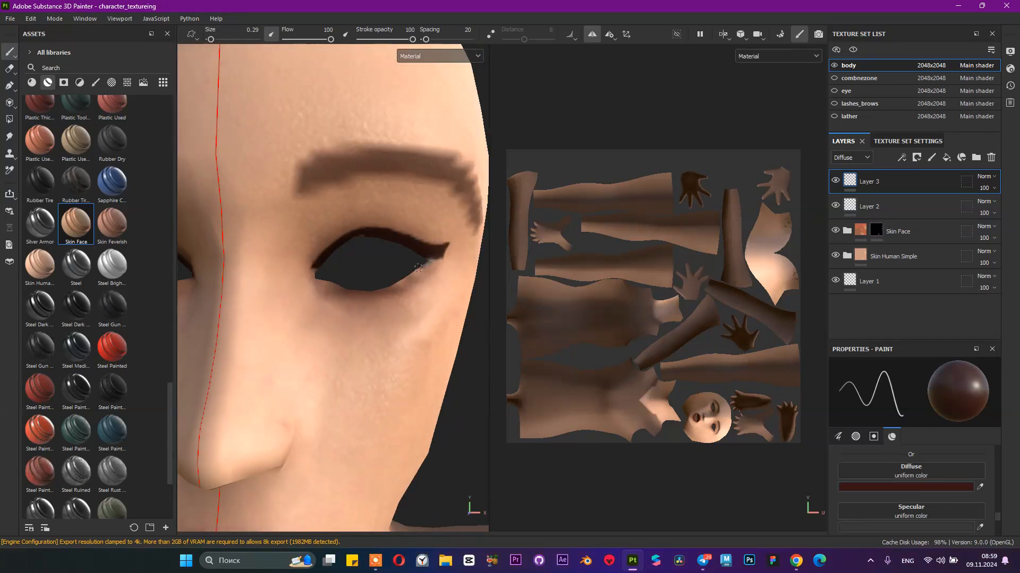
{"action": "left_click_drag", "start_coordinate": [431, 264], "coordinate": [392, 284]}
{"action": "scroll", "coordinate": [394, 275], "scroll_direction": "down", "scroll_amount": 3}
{"action": "left_click_drag", "start_coordinate": [325, 257], "coordinate": [358, 269], "text": "alt"}
{"action": "key", "text": "ctrl+z"}
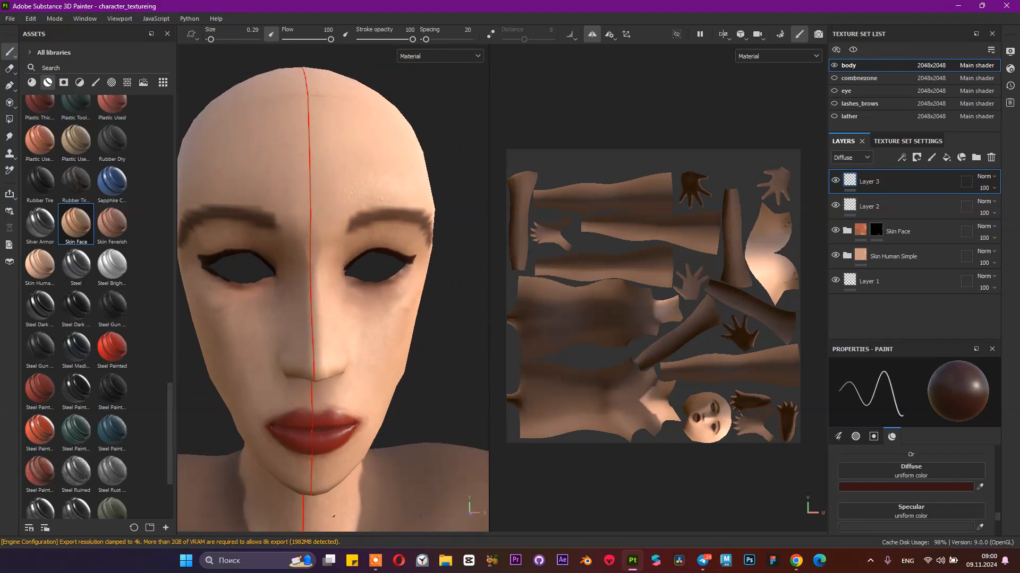
{"action": "key", "text": "ctrl+z"}
{"action": "left_click", "coordinate": [593, 34]}
Step: Erase the excess eyeliner below the wing at the right eye's outer corner with the Eraser at stroke opacity 100
{"action": "mouse_move", "coordinate": [297, 260]}
{"action": "left_mouse_down", "text": "alt"}
{"action": "mouse_move", "coordinate": [429, 285]}
{"action": "mouse_move", "coordinate": [329, 245]}
{"action": "mouse_move", "coordinate": [283, 248]}
{"action": "mouse_move", "coordinate": [264, 274]}
{"action": "left_mouse_up", "text": "alt"}
{"action": "left_click", "coordinate": [9, 67]}
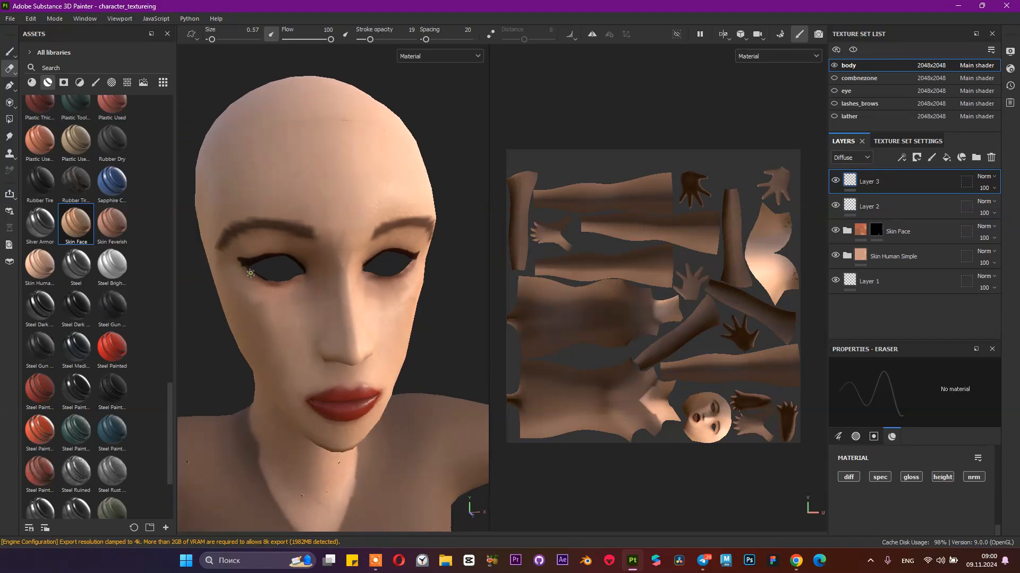
{"action": "left_click_drag", "start_coordinate": [370, 40], "coordinate": [417, 43]}
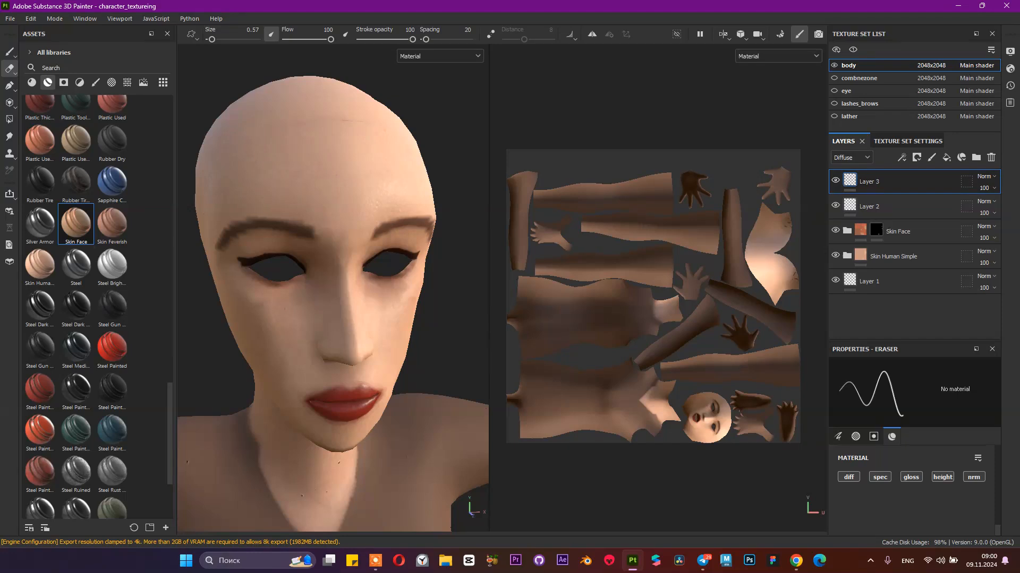
Step: Compare the face with the eyeliner layer hidden and shown, and view it from another side
{"action": "left_click_drag", "start_coordinate": [377, 265], "coordinate": [314, 264], "text": "alt"}
{"action": "left_click", "coordinate": [836, 182]}
{"action": "left_click", "coordinate": [835, 181]}
{"action": "left_click_drag", "start_coordinate": [394, 294], "coordinate": [451, 293], "text": "alt"}
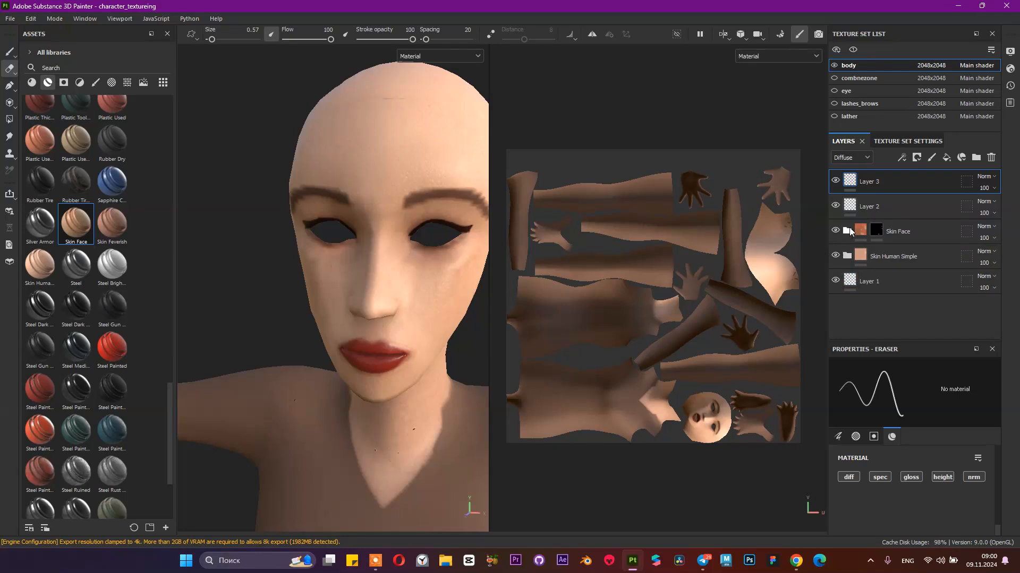
Step: Select the Skin Face layer's mask, compare the face with that layer hidden and shown, and view the head with the upper body
{"action": "left_click", "coordinate": [904, 257]}
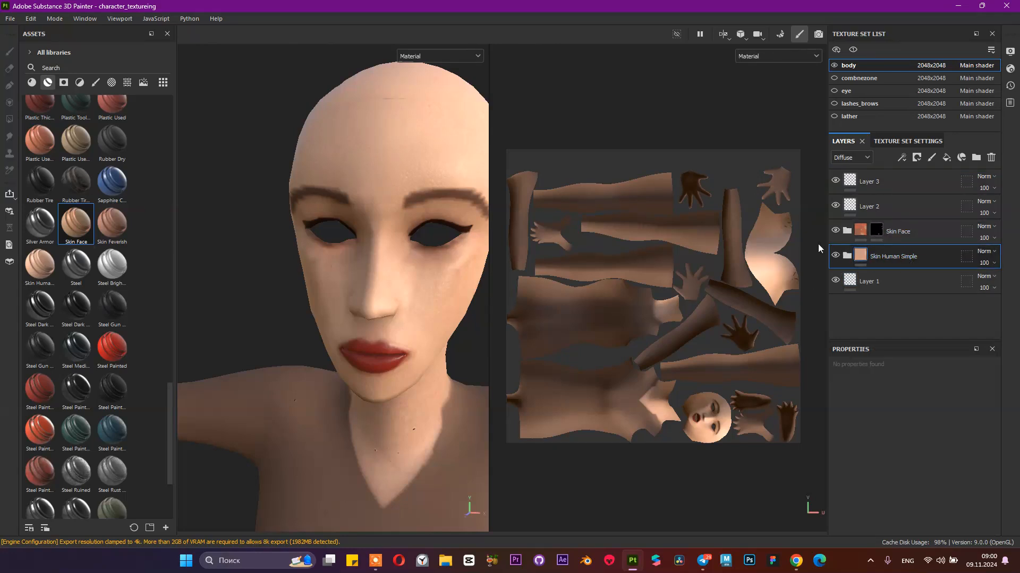
{"action": "middle_click_drag", "start_coordinate": [439, 276], "coordinate": [391, 241], "text": "alt"}
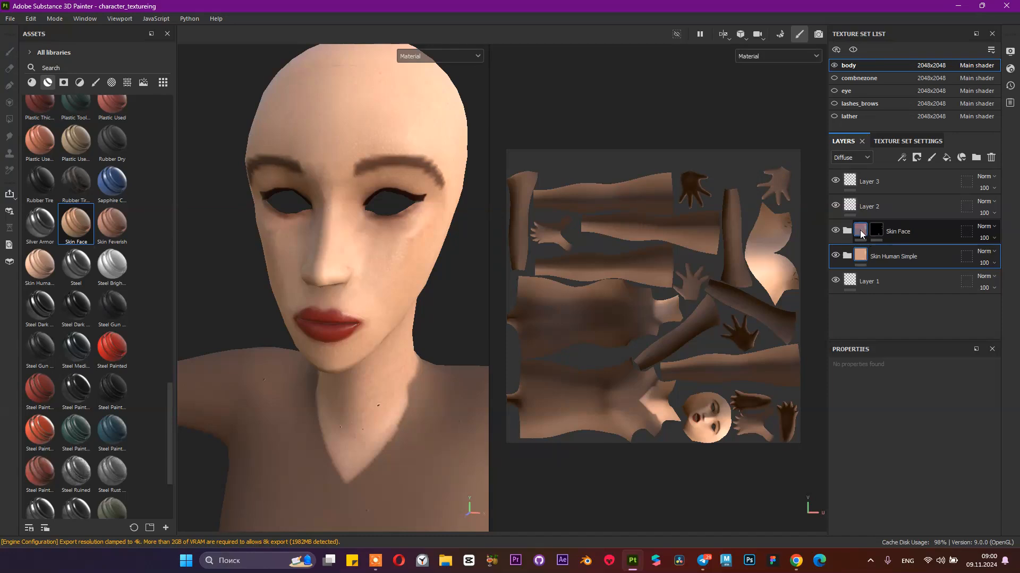
{"action": "left_click", "coordinate": [867, 235]}
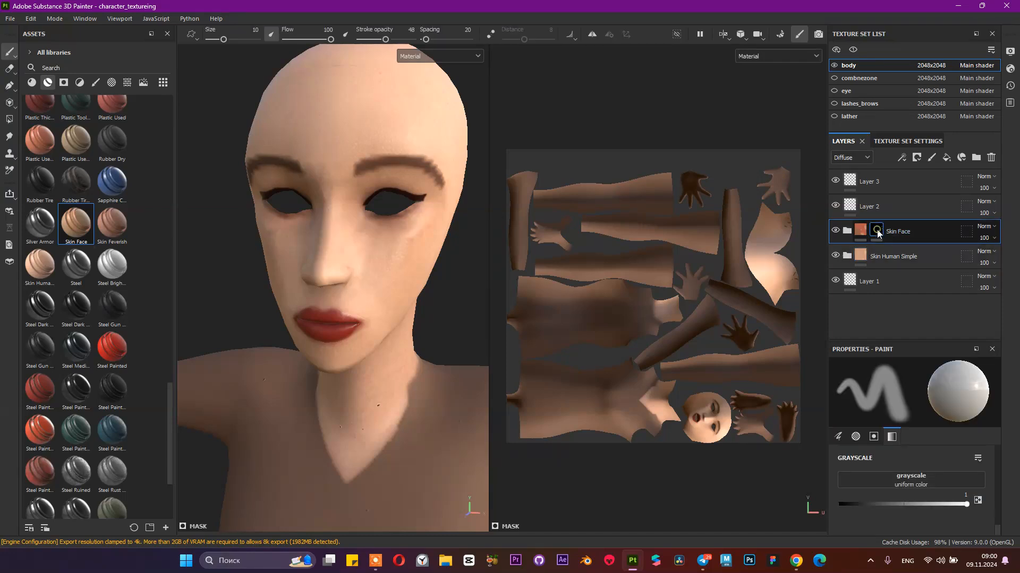
{"action": "left_click", "coordinate": [834, 231]}
{"action": "left_click", "coordinate": [835, 232]}
{"action": "right_click_drag", "start_coordinate": [421, 306], "coordinate": [299, 279], "text": "alt"}
{"action": "left_click_drag", "start_coordinate": [321, 279], "coordinate": [434, 256], "text": "alt"}
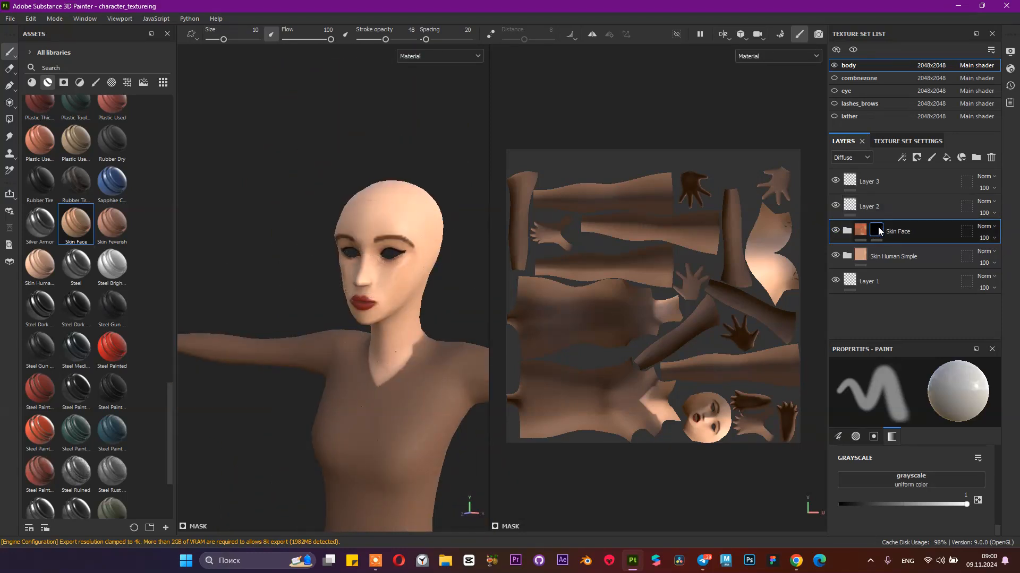
Step: Select Layer 2 with the Paint tool and set the brush's diffuse color to pink DC7878
{"action": "right_click_drag", "start_coordinate": [365, 320], "coordinate": [500, 331], "text": "alt"}
{"action": "left_click_drag", "start_coordinate": [501, 331], "coordinate": [298, 262], "text": "alt"}
{"action": "right_click_drag", "start_coordinate": [298, 262], "coordinate": [293, 260], "text": "alt"}
{"action": "middle_click_drag", "start_coordinate": [297, 261], "coordinate": [296, 319], "text": "alt"}
{"action": "left_click", "coordinate": [853, 182]}
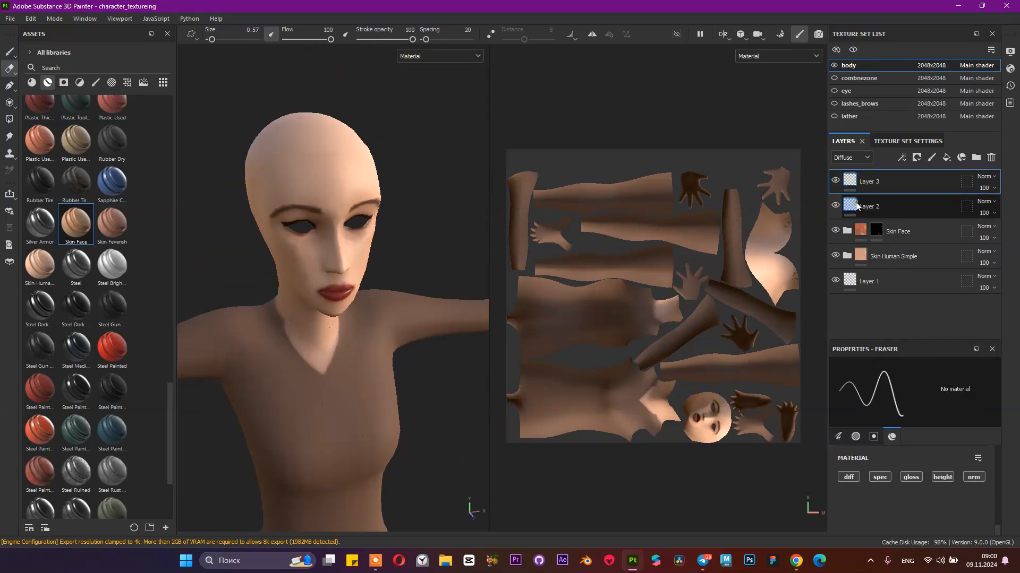
{"action": "left_click", "coordinate": [856, 206]}
{"action": "left_click", "coordinate": [9, 51]}
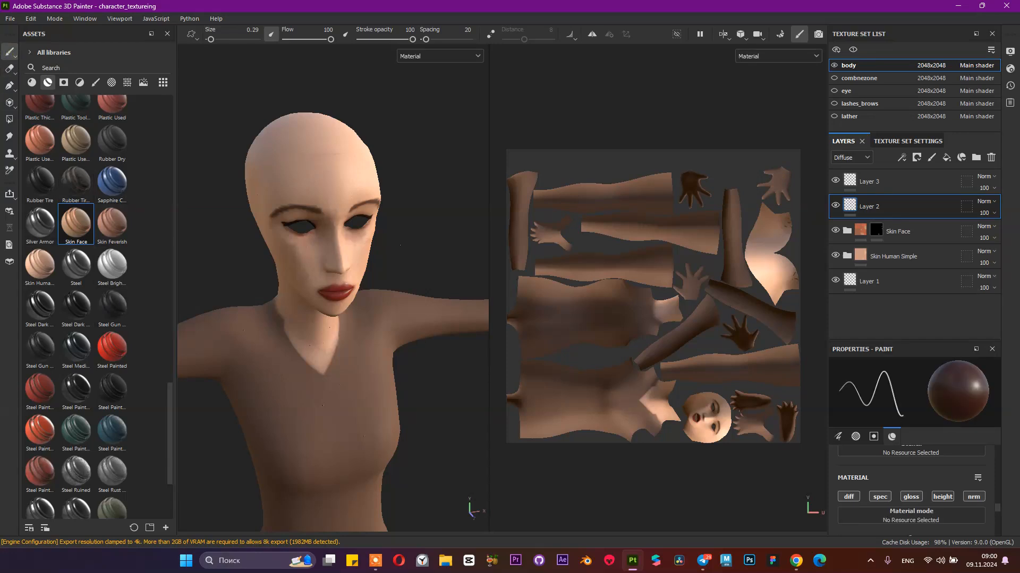
{"action": "scroll", "coordinate": [945, 473], "scroll_direction": "down", "scroll_amount": 3}
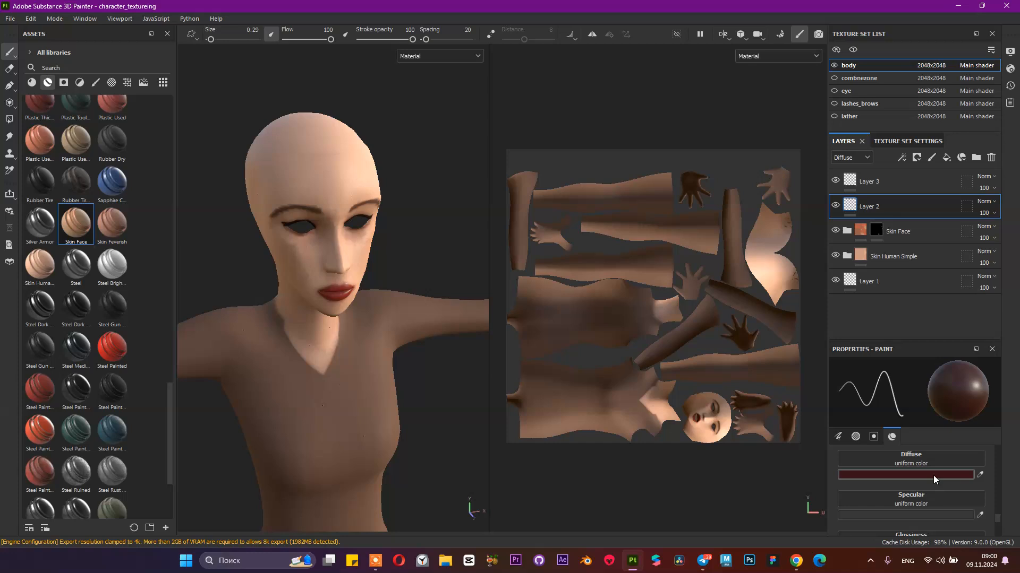
{"action": "left_click", "coordinate": [933, 476]}
{"action": "left_click", "coordinate": [830, 390]}
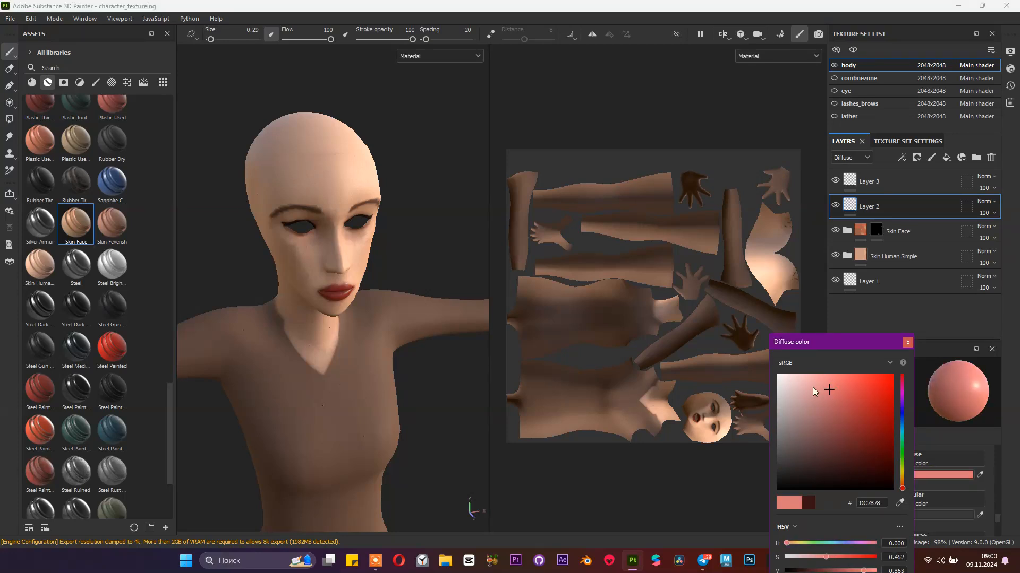
Step: Paint soft pink blush on both cheeks below the eyes with brush size 3.87 and stroke opacity 17
{"action": "mouse_move", "coordinate": [211, 39]}
{"action": "left_mouse_down"}
{"action": "mouse_move", "coordinate": [241, 39]}
{"action": "mouse_move", "coordinate": [217, 40]}
{"action": "left_mouse_up"}
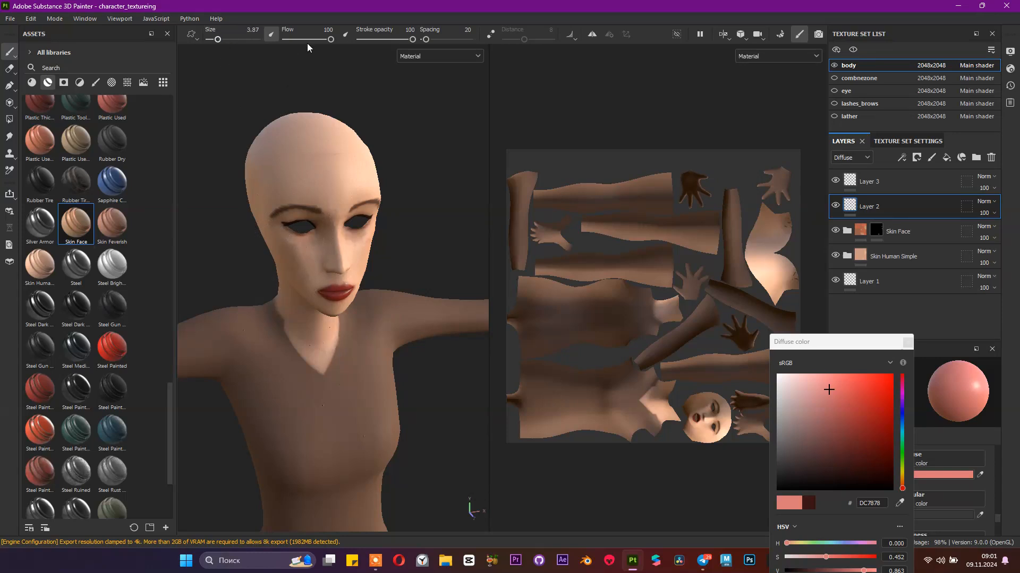
{"action": "left_click_drag", "start_coordinate": [412, 39], "coordinate": [369, 41]}
{"action": "left_click_drag", "start_coordinate": [291, 127], "coordinate": [340, 120], "text": "alt"}
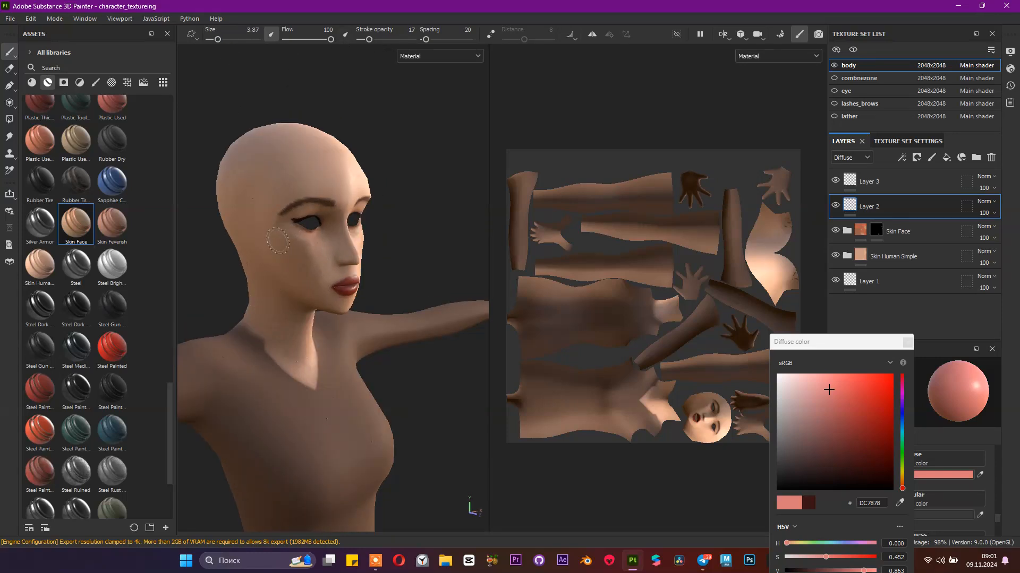
{"action": "left_click_drag", "start_coordinate": [268, 264], "coordinate": [216, 265], "text": "alt"}
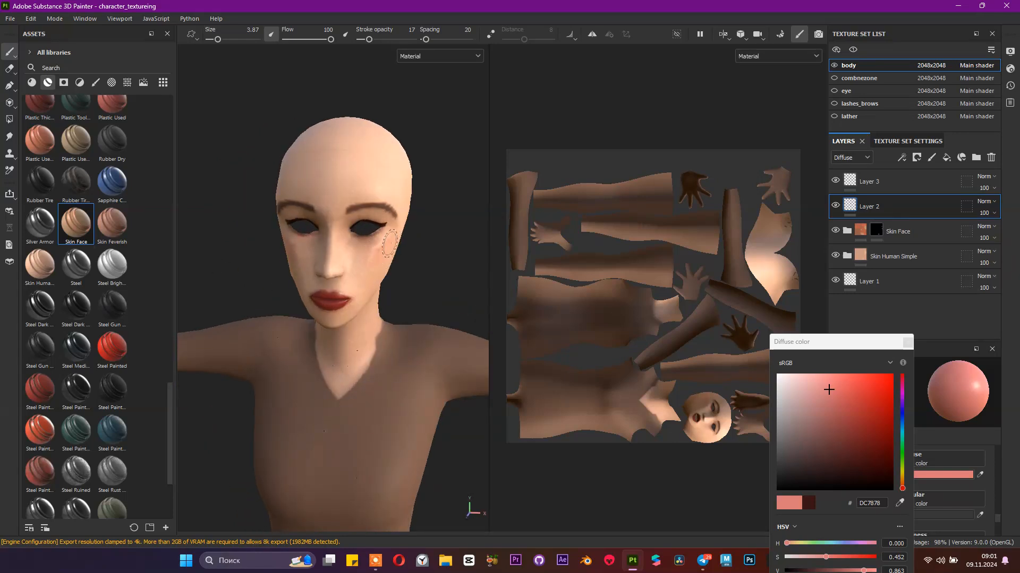
{"action": "left_click_drag", "start_coordinate": [349, 262], "coordinate": [477, 284], "text": "alt"}
{"action": "scroll", "coordinate": [450, 260], "scroll_direction": "up", "scroll_amount": 3}
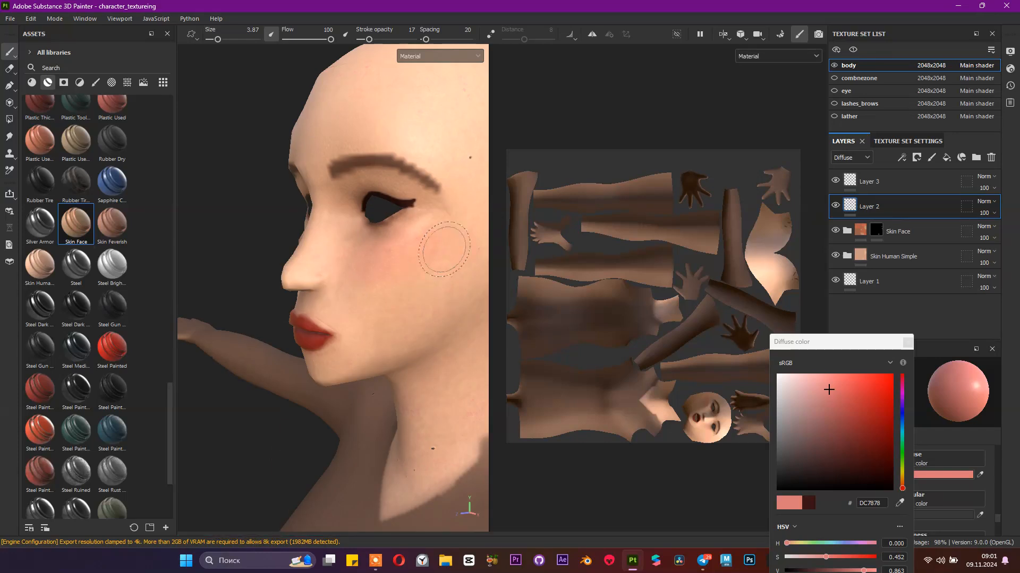
{"action": "right_click_drag", "start_coordinate": [429, 265], "coordinate": [346, 249], "text": "alt"}
{"action": "mouse_move", "coordinate": [346, 249]}
{"action": "left_mouse_down", "text": "alt"}
{"action": "mouse_move", "coordinate": [425, 257]}
{"action": "mouse_move", "coordinate": [299, 268]}
{"action": "left_mouse_up", "text": "alt"}
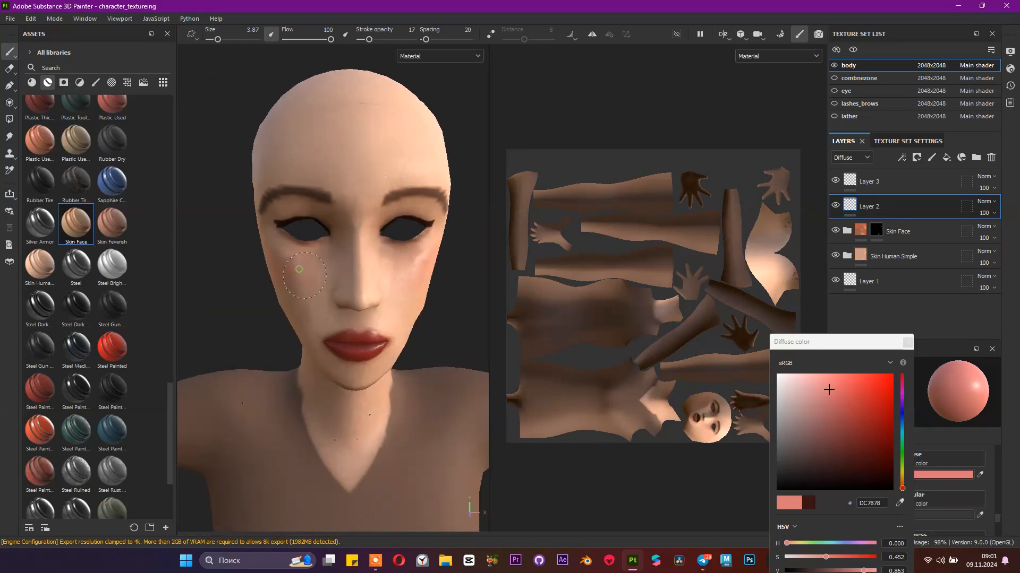
{"action": "left_click_drag", "start_coordinate": [393, 141], "coordinate": [380, 149], "text": "alt"}
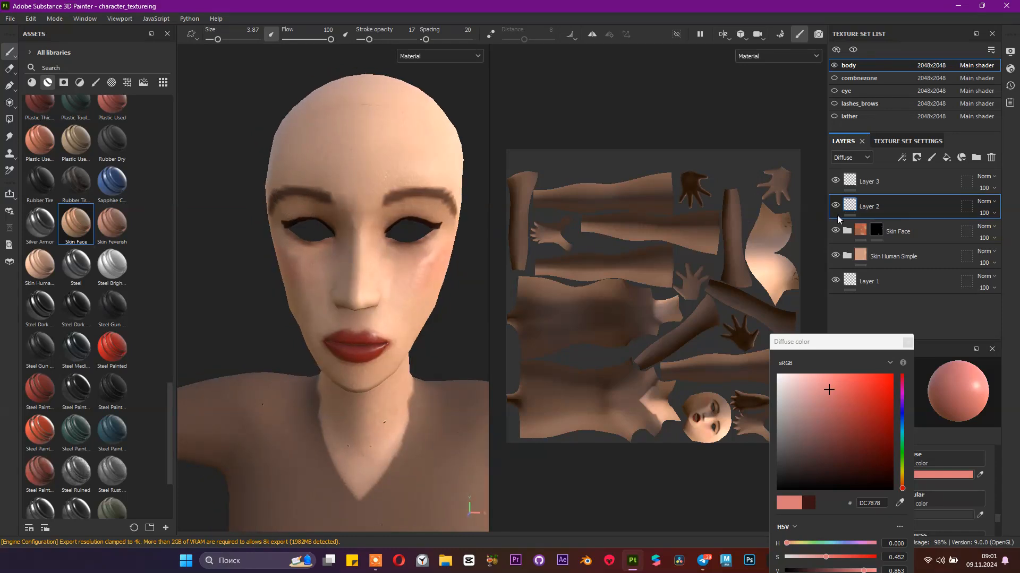
Step: Set the brush's diffuse color to FAFAFA and add a paint layer above Layer 2 with the Screen blend mode
{"action": "left_click_drag", "start_coordinate": [809, 389], "coordinate": [758, 368]}
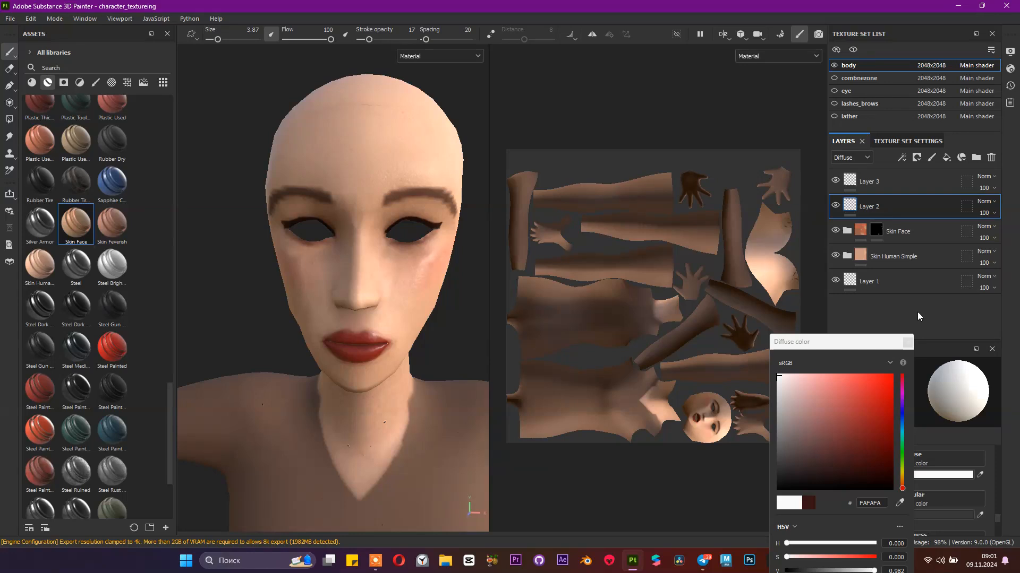
{"action": "left_click", "coordinate": [908, 345]}
{"action": "left_click", "coordinate": [932, 157]}
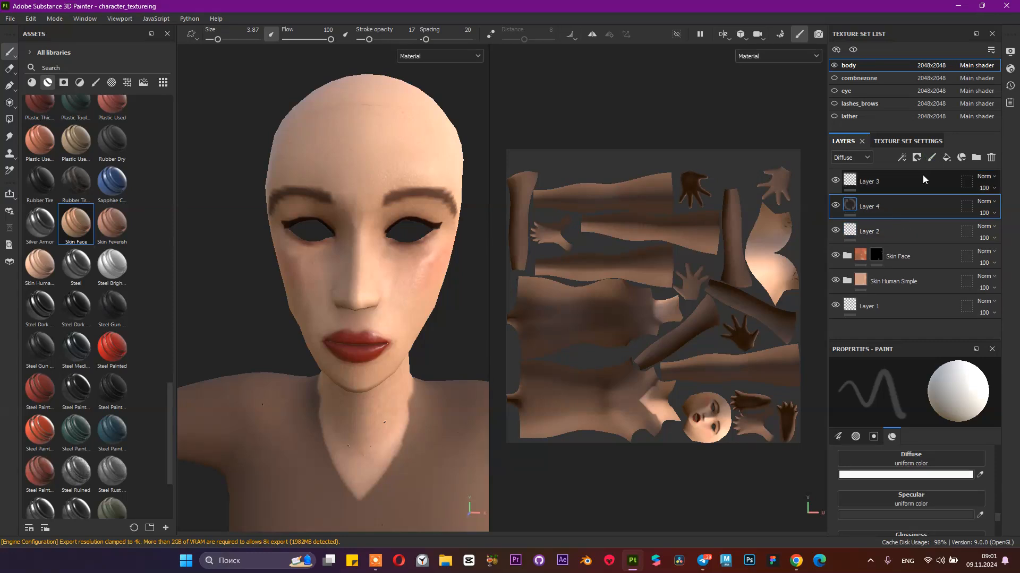
{"action": "left_click", "coordinate": [980, 201]}
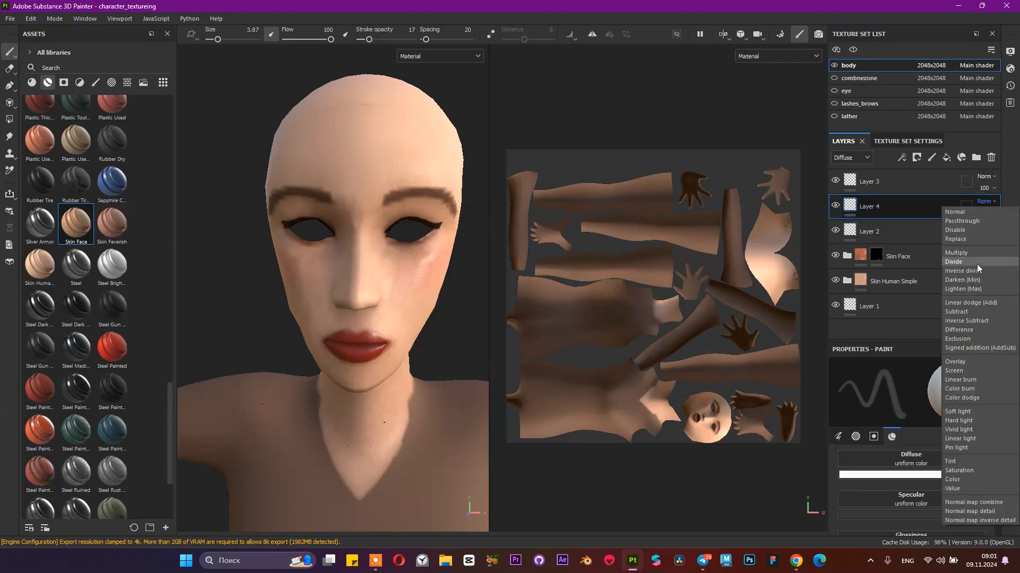
{"action": "left_click", "coordinate": [973, 371]}
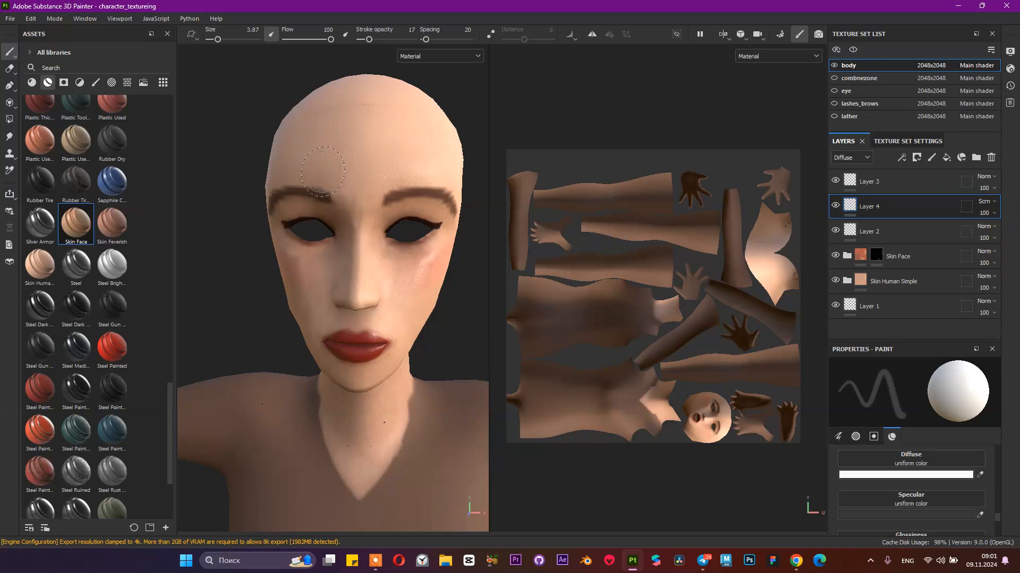
Step: Try a white highlight on the forehead, and switch the brush to stroke opacity 11 and skin color F9BFA2 sampled beside the nose
{"action": "mouse_move", "coordinate": [364, 180]}
{"action": "left_mouse_down"}
{"action": "mouse_move", "coordinate": [392, 146]}
{"action": "mouse_move", "coordinate": [333, 157]}
{"action": "mouse_move", "coordinate": [447, 157]}
{"action": "left_mouse_up"}
{"action": "left_click_drag", "start_coordinate": [370, 42], "coordinate": [365, 41]}
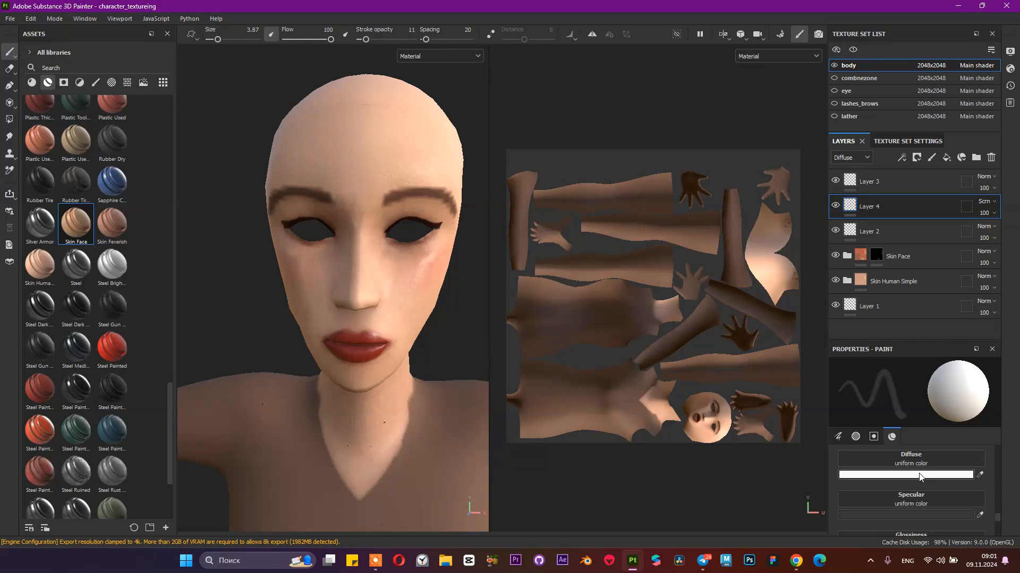
{"action": "left_click", "coordinate": [918, 475]}
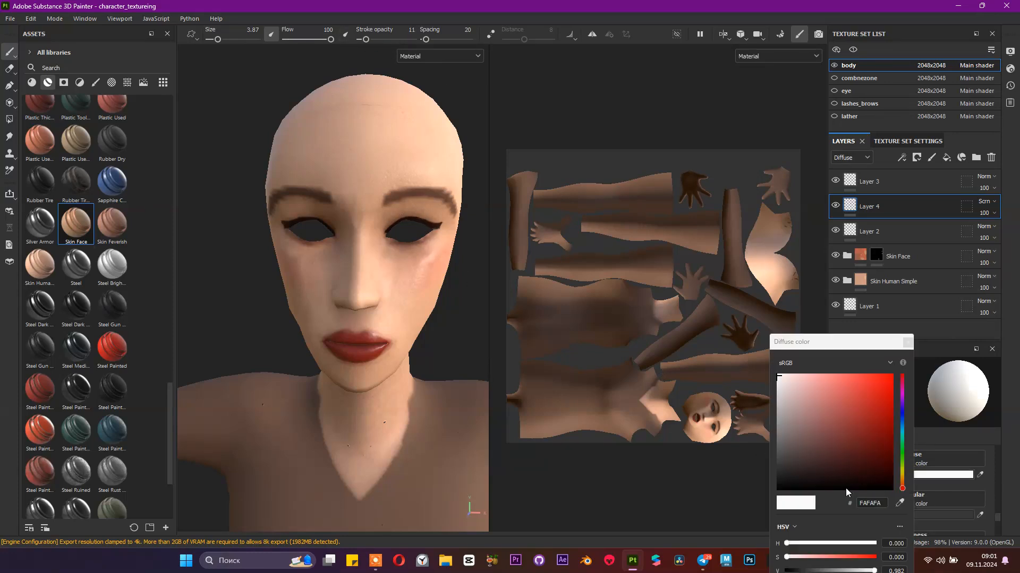
{"action": "left_click", "coordinate": [899, 503]}
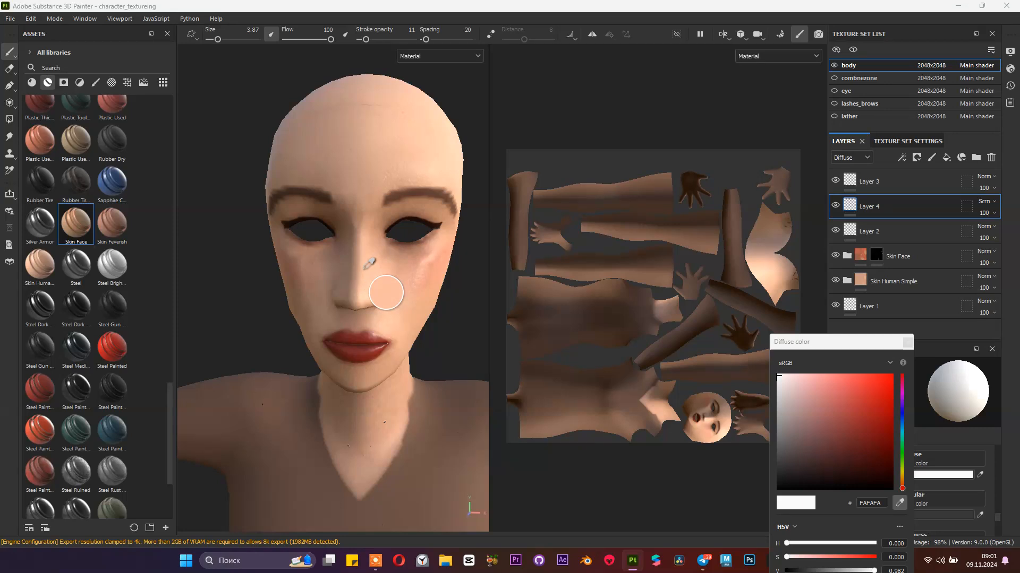
{"action": "left_click", "coordinate": [387, 284]}
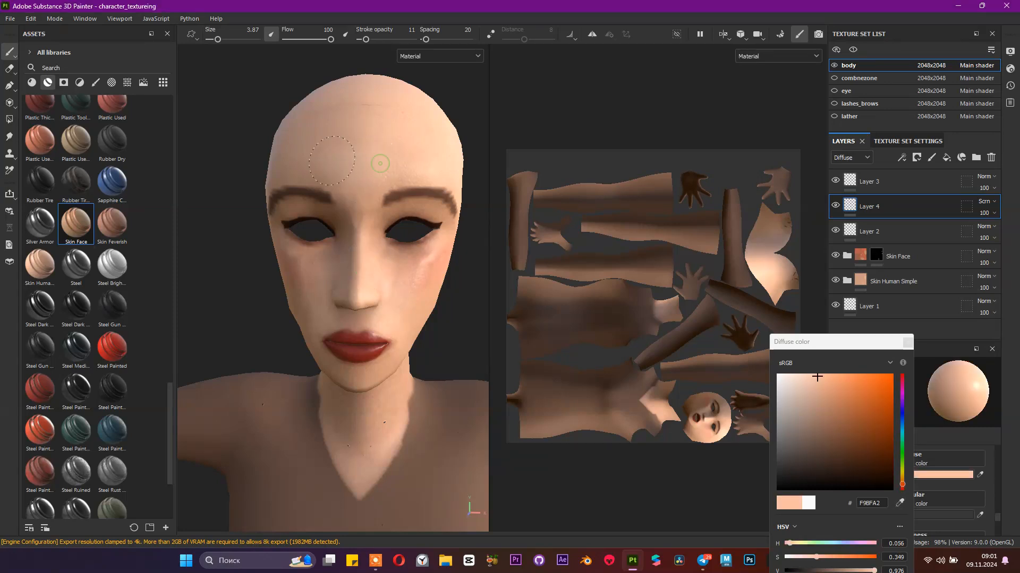
Step: Paint soft skin-toned highlights on the forehead, beside the nose and around the mouth on the Screen layer
{"action": "mouse_move", "coordinate": [385, 158]}
{"action": "left_mouse_down", "text": "alt"}
{"action": "mouse_move", "coordinate": [358, 261]}
{"action": "mouse_move", "coordinate": [366, 254]}
{"action": "mouse_move", "coordinate": [372, 270]}
{"action": "mouse_move", "coordinate": [362, 267]}
{"action": "left_mouse_up", "text": "alt"}
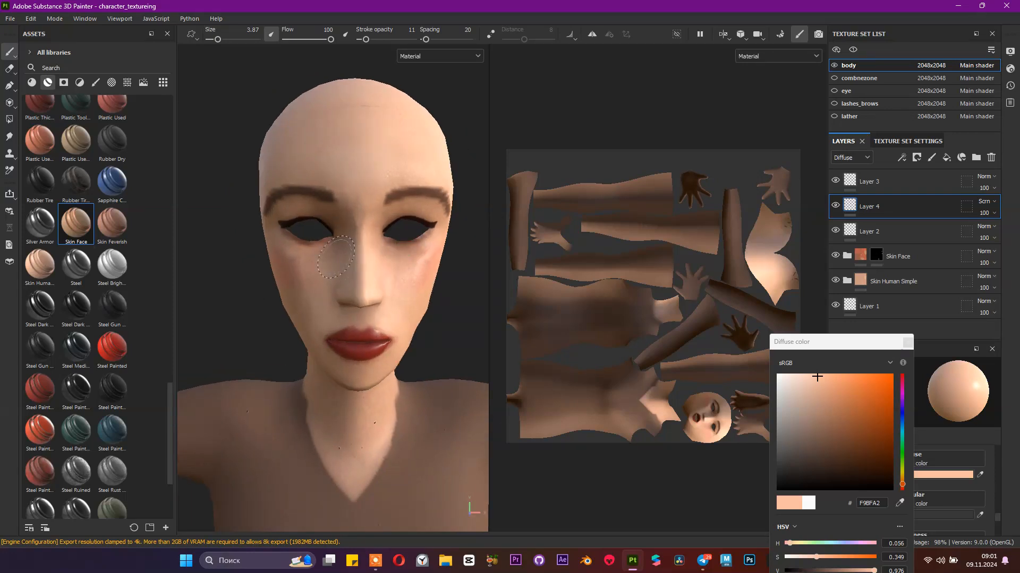
{"action": "mouse_move", "coordinate": [403, 248]}
{"action": "left_mouse_down", "text": "alt"}
{"action": "mouse_move", "coordinate": [363, 156]}
{"action": "mouse_move", "coordinate": [432, 148]}
{"action": "left_mouse_up", "text": "alt"}
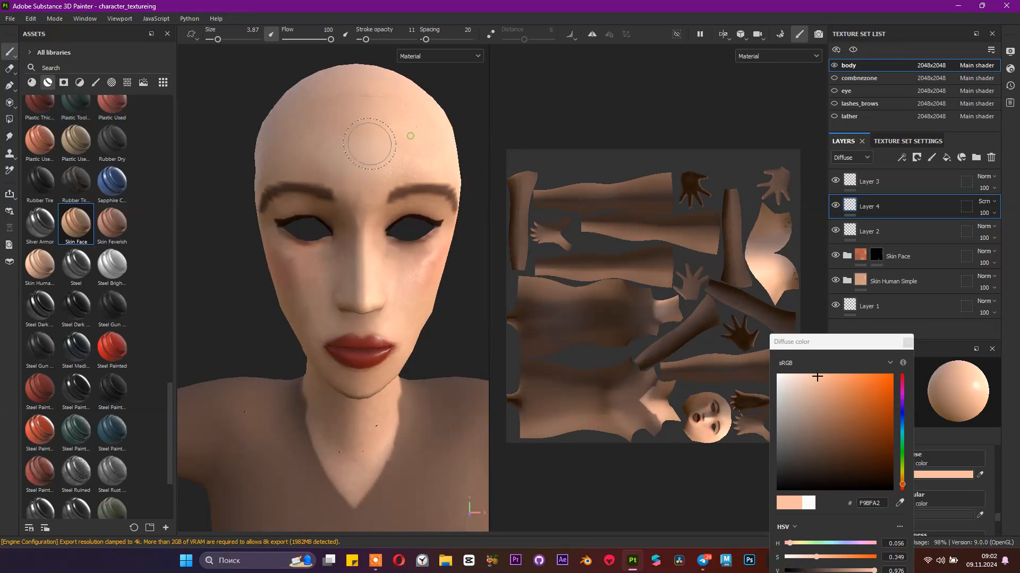
{"action": "left_click_drag", "start_coordinate": [431, 216], "coordinate": [412, 226], "text": "alt"}
{"action": "middle_click_drag", "start_coordinate": [420, 265], "coordinate": [397, 165], "text": "alt"}
{"action": "left_click_drag", "start_coordinate": [397, 164], "coordinate": [410, 169], "text": "alt"}
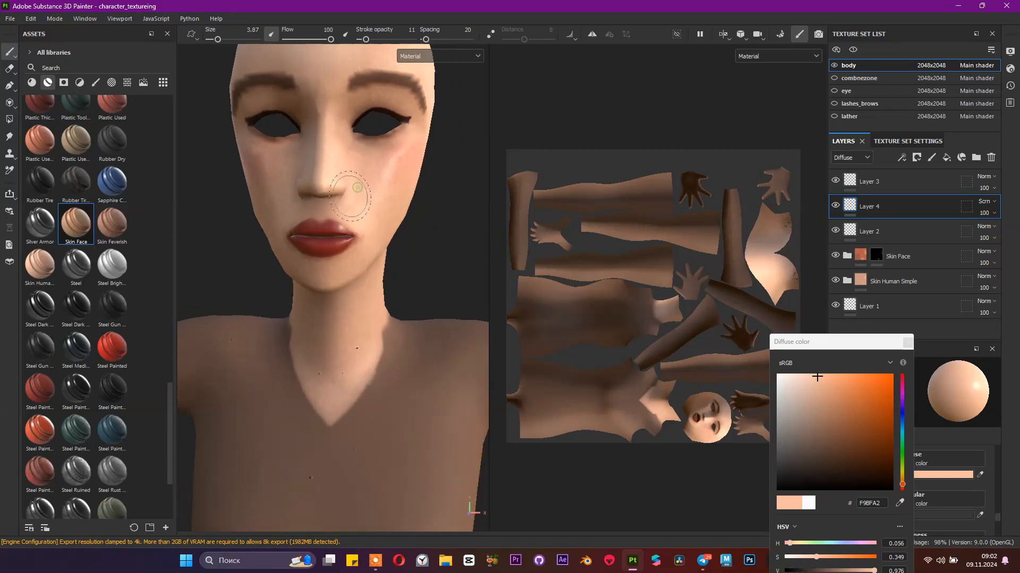
{"action": "left_click_drag", "start_coordinate": [344, 228], "coordinate": [316, 236], "text": "alt"}
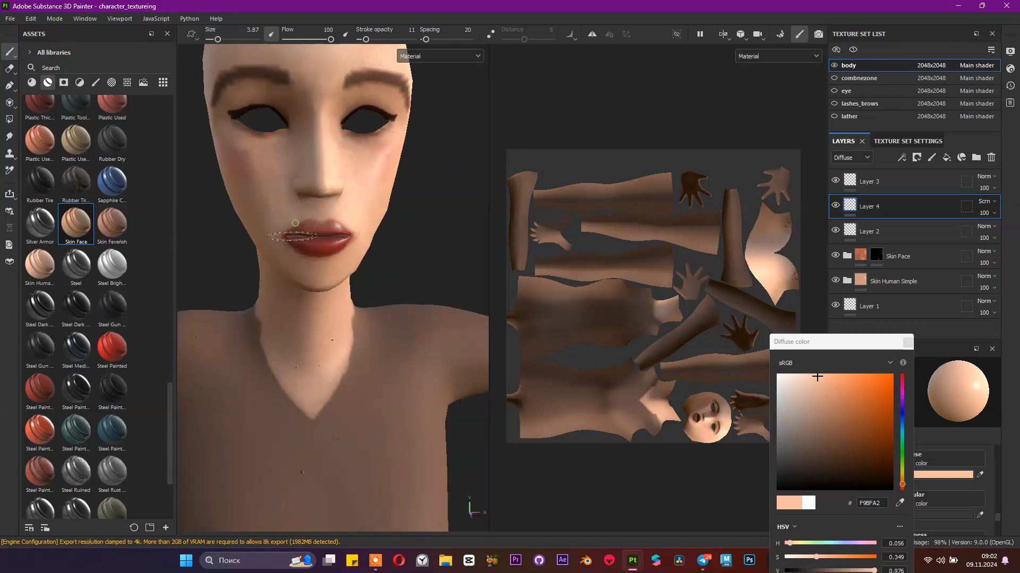
Step: Close the diffuse color picker and show the eye and lashes_brows texture sets on the character
{"action": "mouse_move", "coordinate": [324, 275]}
{"action": "left_mouse_down", "text": "alt"}
{"action": "mouse_move", "coordinate": [311, 260]}
{"action": "mouse_move", "coordinate": [300, 268]}
{"action": "left_mouse_up", "text": "alt"}
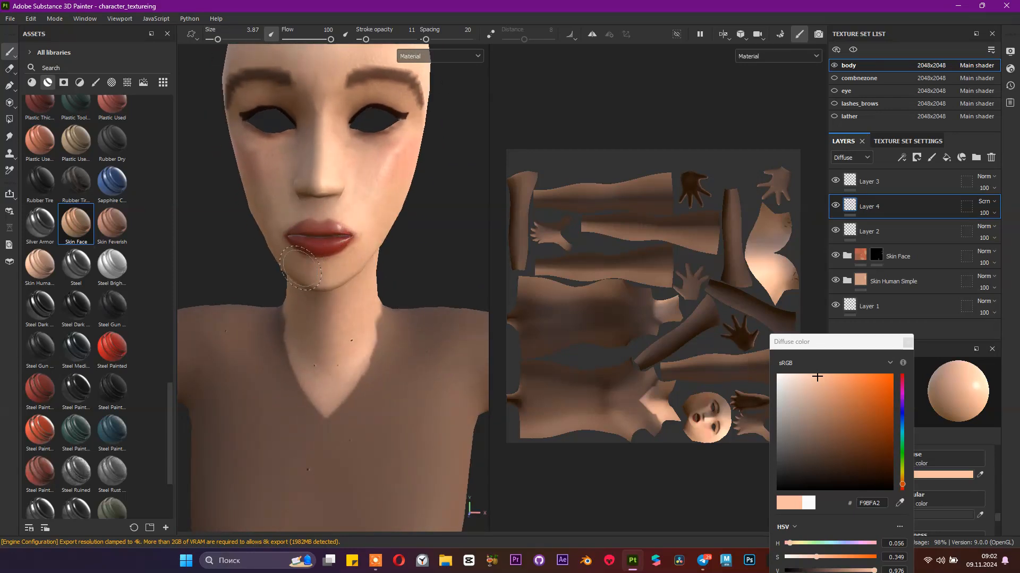
{"action": "mouse_move", "coordinate": [394, 227]}
{"action": "left_mouse_down", "text": "alt"}
{"action": "mouse_move", "coordinate": [337, 200]}
{"action": "mouse_move", "coordinate": [329, 255]}
{"action": "left_mouse_up", "text": "alt"}
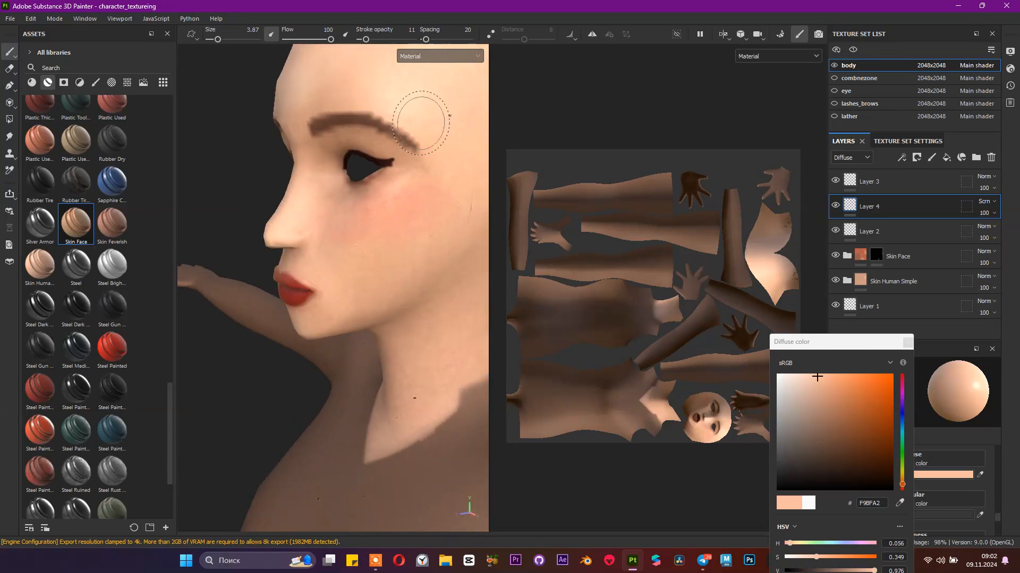
{"action": "mouse_move", "coordinate": [430, 121]}
{"action": "left_mouse_down", "text": "alt"}
{"action": "mouse_move", "coordinate": [396, 107]}
{"action": "mouse_move", "coordinate": [432, 200]}
{"action": "mouse_move", "coordinate": [443, 202]}
{"action": "left_mouse_up", "text": "alt"}
{"action": "left_click_drag", "start_coordinate": [369, 195], "coordinate": [372, 149], "text": "alt"}
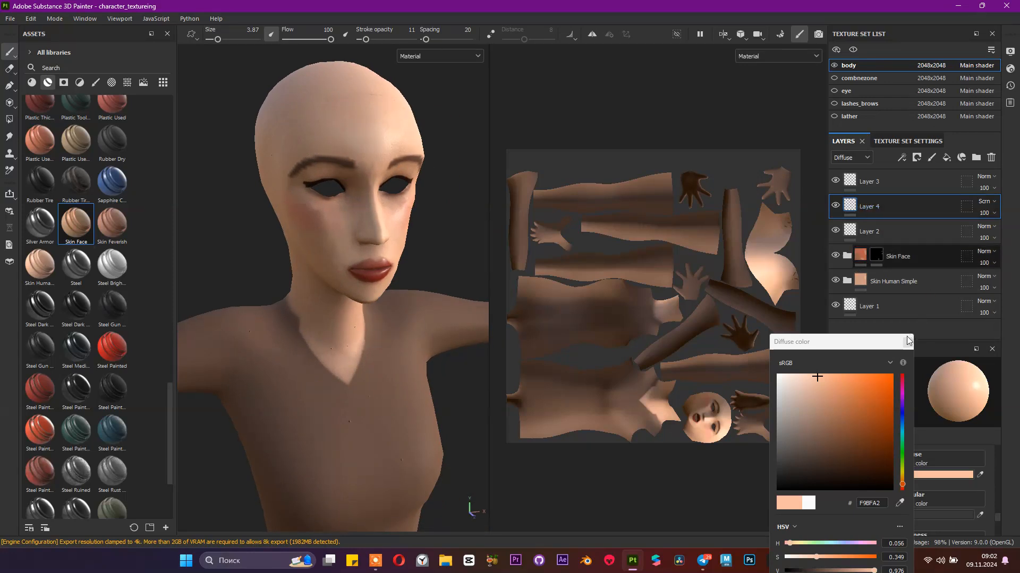
{"action": "left_click", "coordinate": [907, 341]}
{"action": "left_click_drag", "start_coordinate": [389, 202], "coordinate": [424, 191], "text": "alt"}
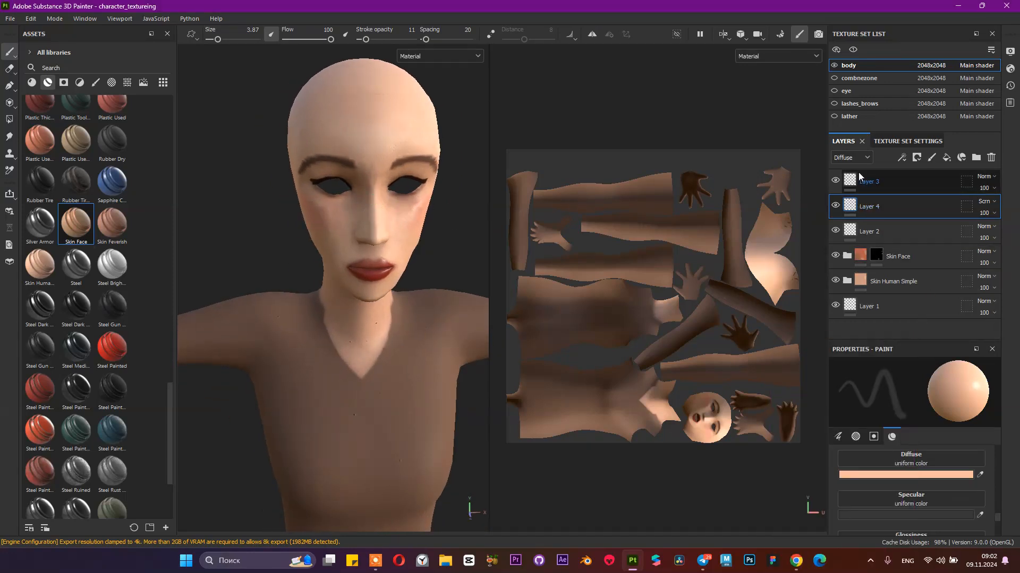
{"action": "left_click", "coordinate": [834, 91]}
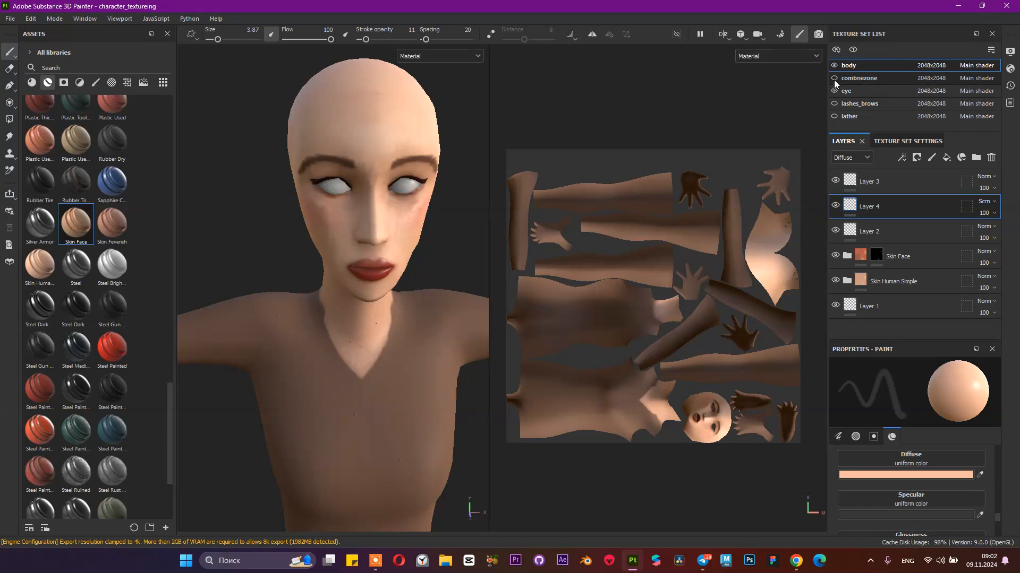
{"action": "left_click", "coordinate": [834, 103]}
Step: Isolate the lashes_brows texture set by hiding the eye and body sets, and select it for editing
{"action": "left_click_drag", "start_coordinate": [399, 178], "coordinate": [323, 226], "text": "alt"}
{"action": "scroll", "coordinate": [393, 191], "scroll_direction": "up", "scroll_amount": 3}
{"action": "middle_click_drag", "start_coordinate": [470, 127], "coordinate": [441, 182], "text": "alt"}
{"action": "left_click_drag", "start_coordinate": [361, 200], "coordinate": [335, 196], "text": "alt"}
{"action": "scroll", "coordinate": [370, 195], "scroll_direction": "up", "scroll_amount": 4}
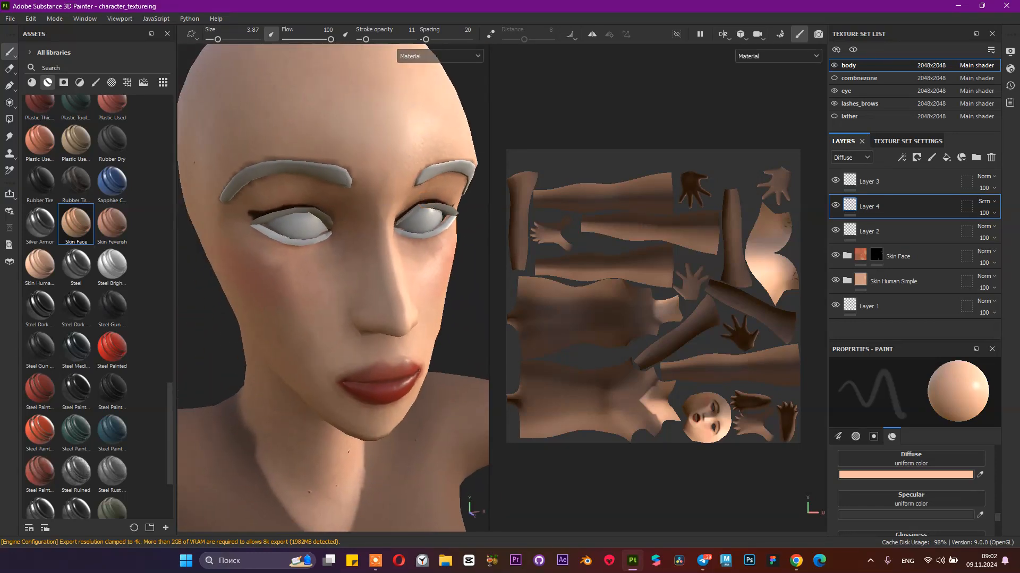
{"action": "left_click", "coordinate": [834, 90]}
{"action": "left_click", "coordinate": [834, 65]}
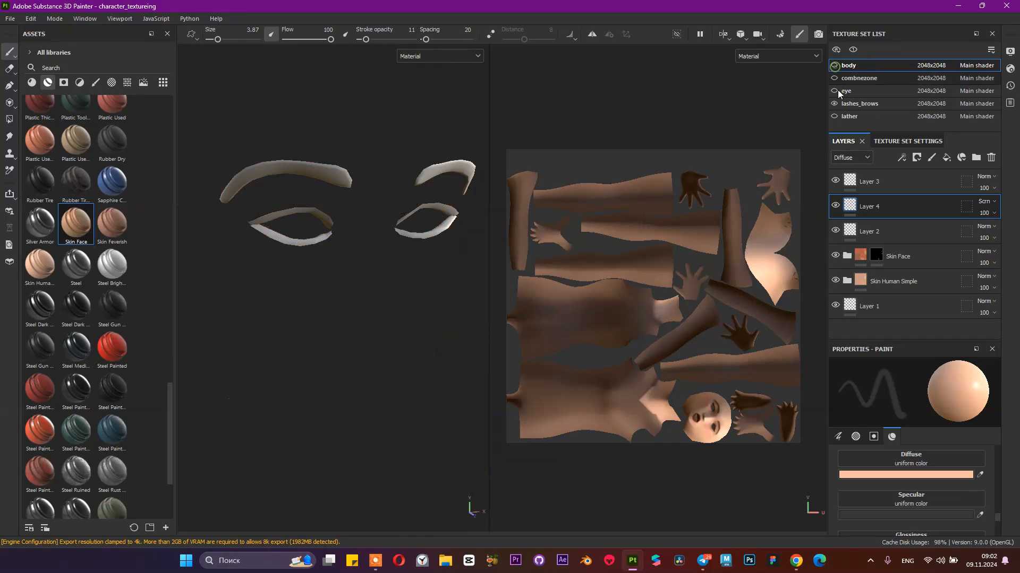
{"action": "left_click", "coordinate": [871, 104]}
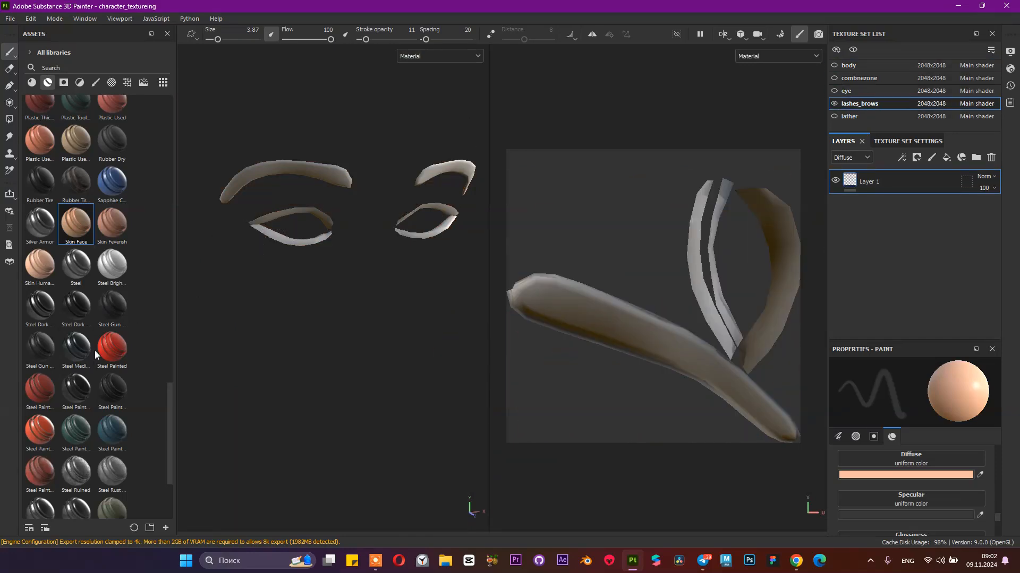
{"action": "scroll", "coordinate": [94, 351], "scroll_direction": "down", "scroll_amount": 3}
{"action": "scroll", "coordinate": [107, 317], "scroll_direction": "up", "scroll_amount": 10}
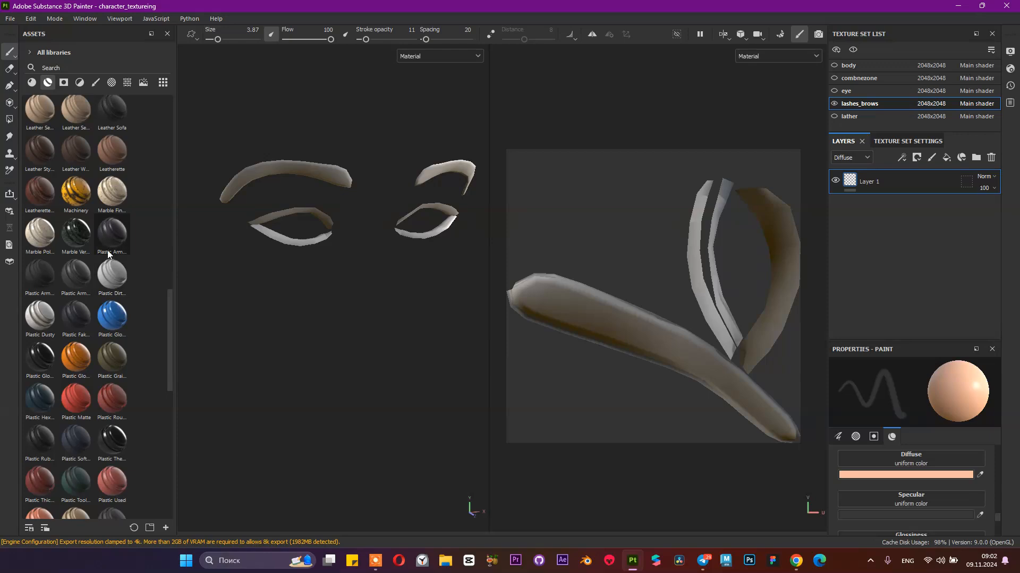
{"action": "scroll", "coordinate": [47, 186], "scroll_direction": "up", "scroll_amount": 5}
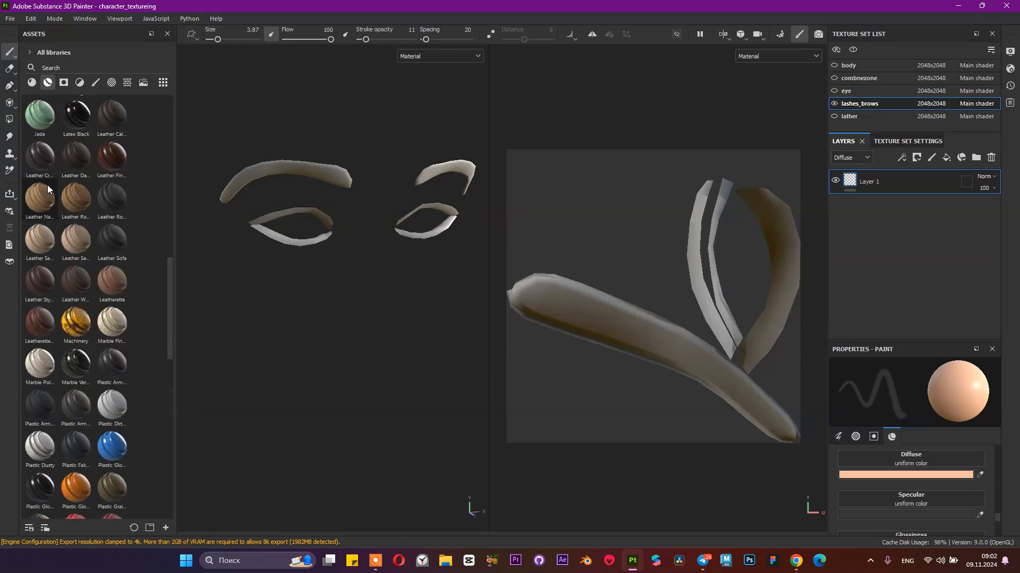
{"action": "scroll", "coordinate": [121, 238], "scroll_direction": "up", "scroll_amount": 10}
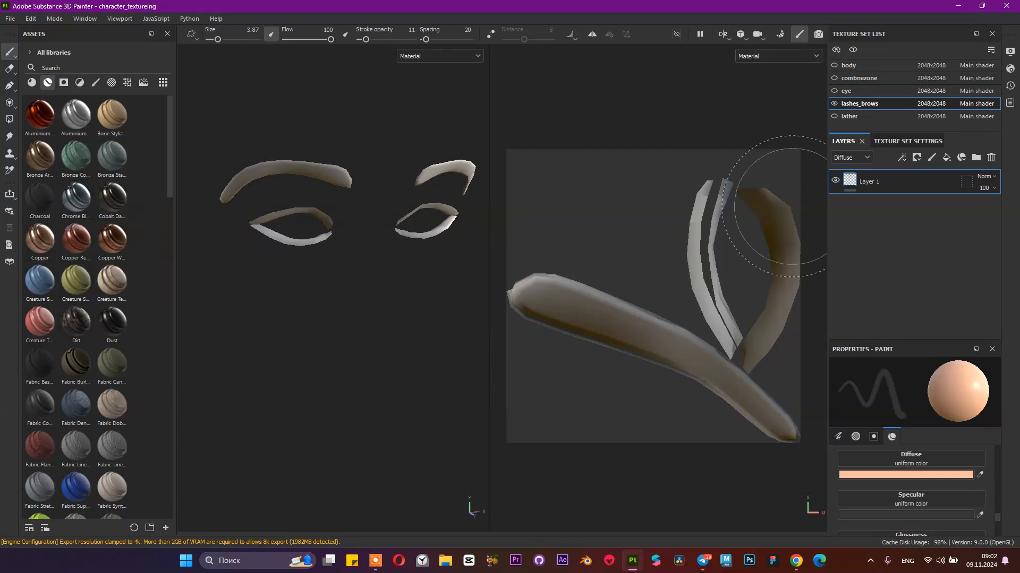
Step: Add a fill layer to the lashes_brows texture set and delete the empty paint layer
{"action": "left_click", "coordinate": [951, 160]}
{"action": "left_click", "coordinate": [893, 215]}
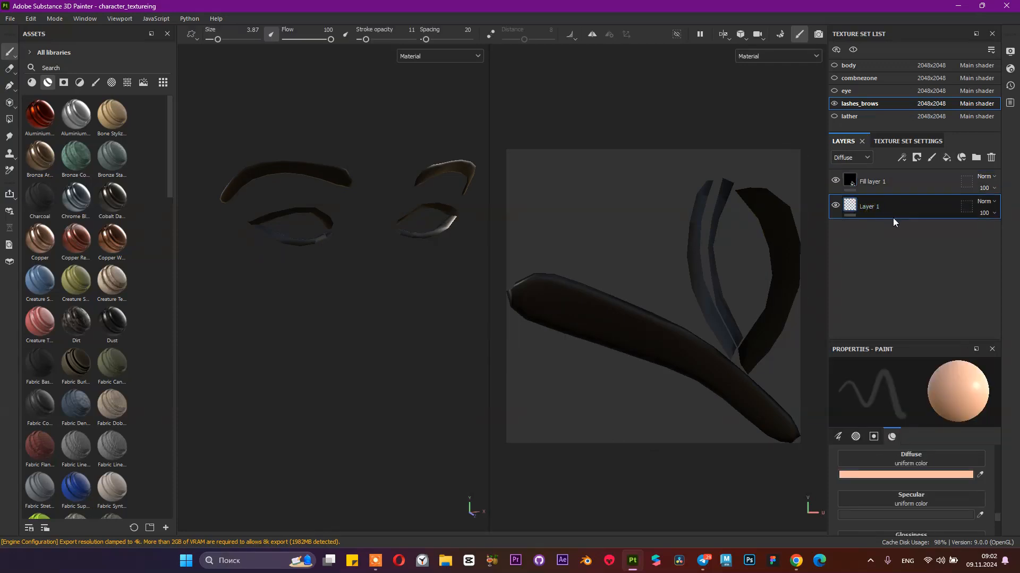
{"action": "key", "text": "Delete"}
Step: Set the fill layer's diffuse color to dark brown 3A2121
{"action": "left_click", "coordinate": [876, 180]}
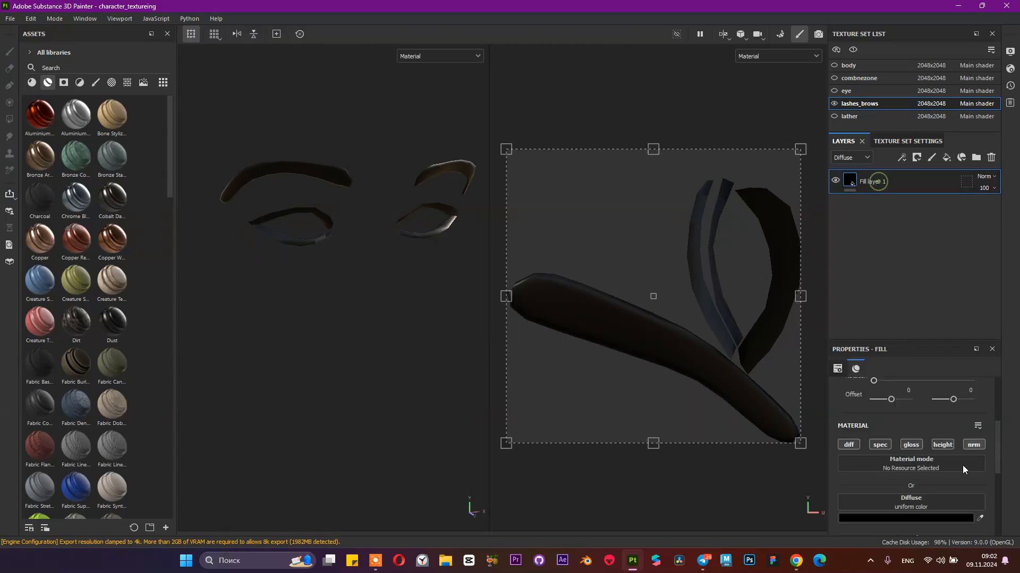
{"action": "scroll", "coordinate": [949, 478], "scroll_direction": "down", "scroll_amount": 2}
{"action": "left_click", "coordinate": [936, 455]}
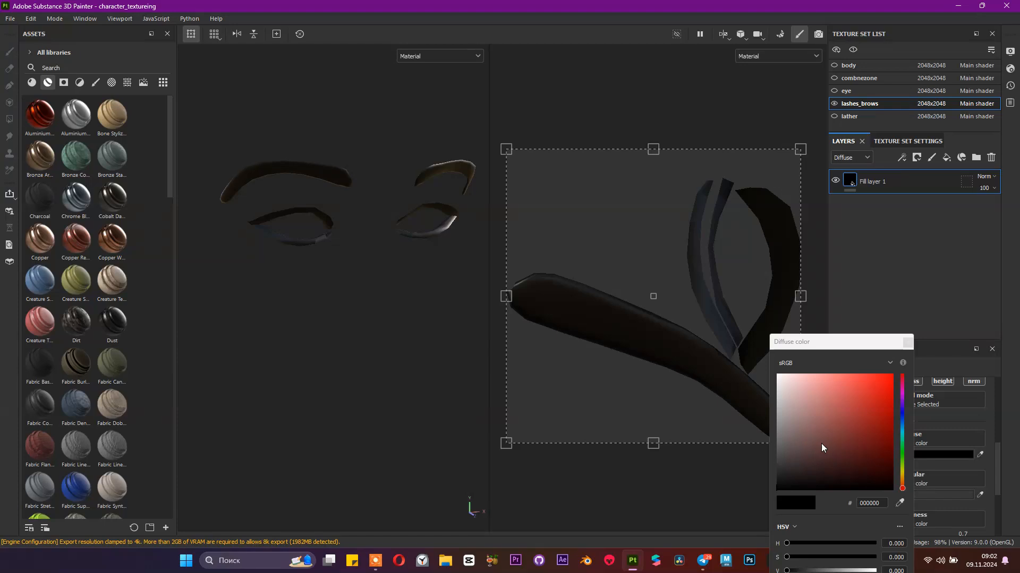
{"action": "left_click_drag", "start_coordinate": [805, 436], "coordinate": [835, 455]}
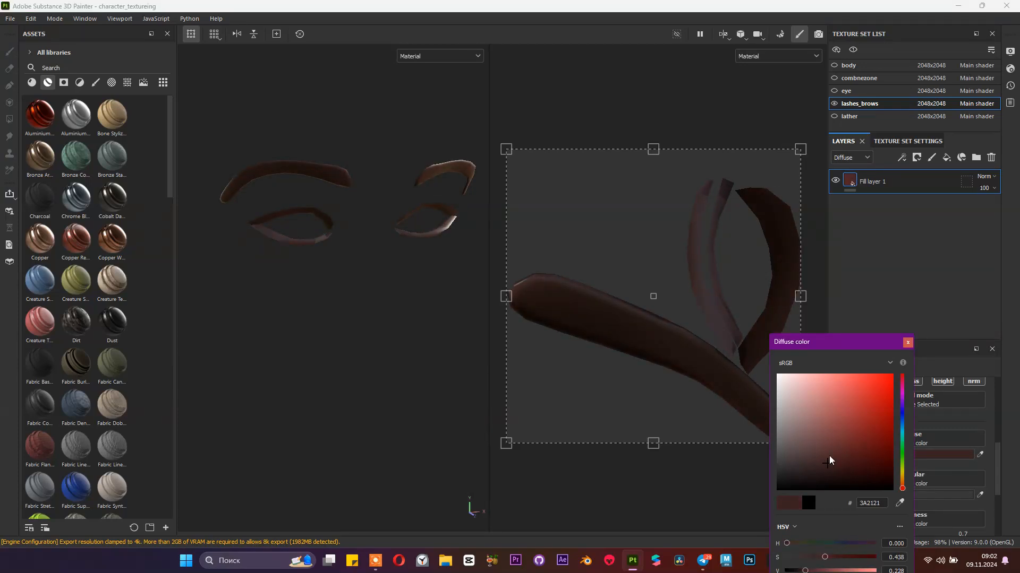
{"action": "left_click", "coordinate": [872, 234]}
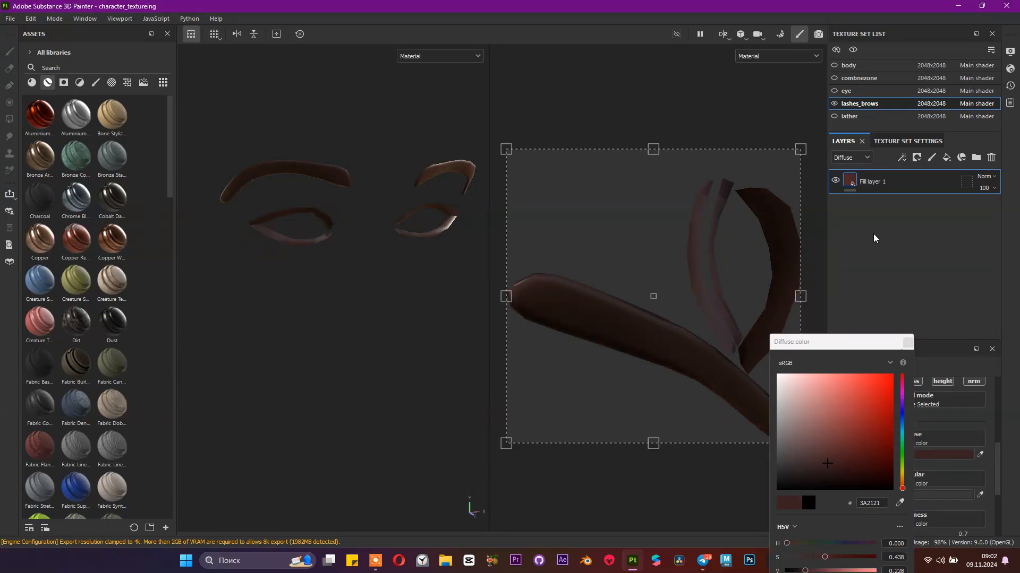
Step: Add a paint layer above the brown fill and set its brush diffuse color to near-black 1F1E1E
{"action": "left_click", "coordinate": [932, 158]}
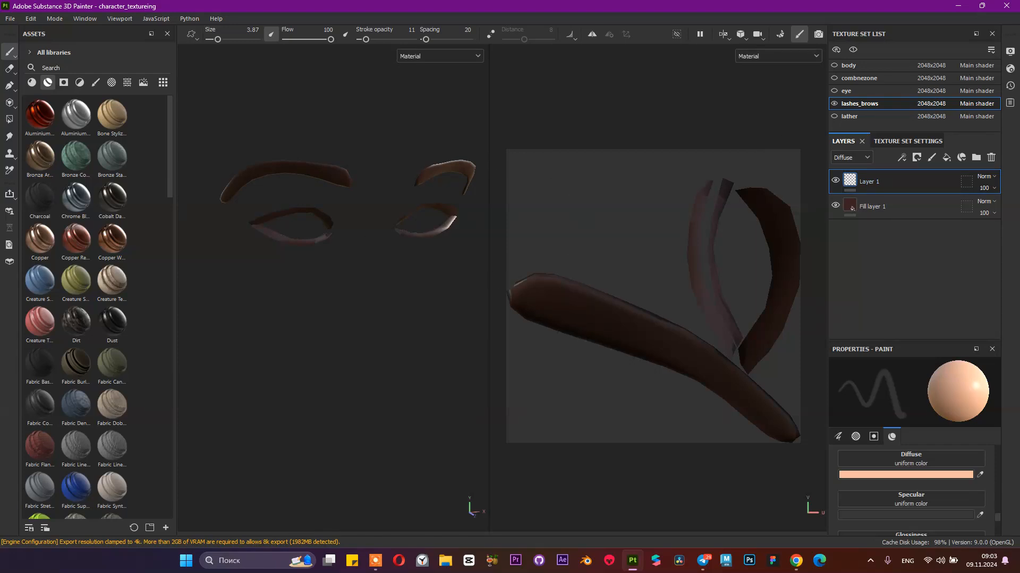
{"action": "left_click", "coordinate": [957, 476]}
{"action": "left_click_drag", "start_coordinate": [821, 439], "coordinate": [783, 476]}
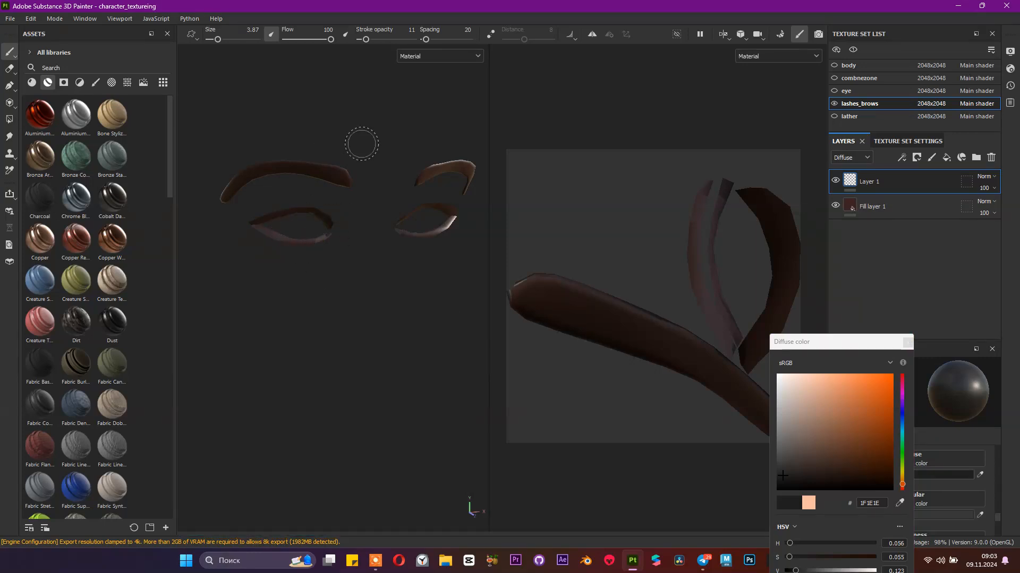
Step: Set the stroke opacity to 100 and paint the upper and lower eyelashes of both eyes near-black
{"action": "left_click_drag", "start_coordinate": [402, 44], "coordinate": [420, 43]}
{"action": "mouse_move", "coordinate": [274, 238]}
{"action": "left_mouse_down"}
{"action": "mouse_move", "coordinate": [318, 218]}
{"action": "mouse_move", "coordinate": [334, 232]}
{"action": "mouse_move", "coordinate": [278, 234]}
{"action": "left_mouse_up"}
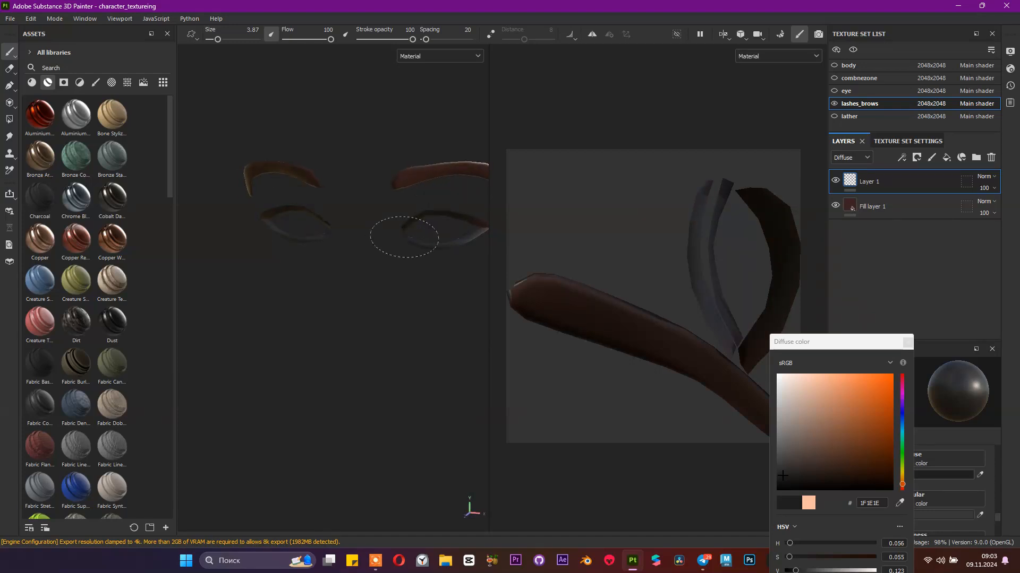
{"action": "mouse_move", "coordinate": [415, 228]}
{"action": "left_mouse_down", "text": "alt"}
{"action": "mouse_move", "coordinate": [340, 245]}
{"action": "mouse_move", "coordinate": [369, 234]}
{"action": "left_mouse_up", "text": "alt"}
{"action": "scroll", "coordinate": [340, 245], "scroll_direction": "up", "scroll_amount": 3}
{"action": "left_click_drag", "start_coordinate": [302, 216], "coordinate": [400, 228], "text": "alt"}
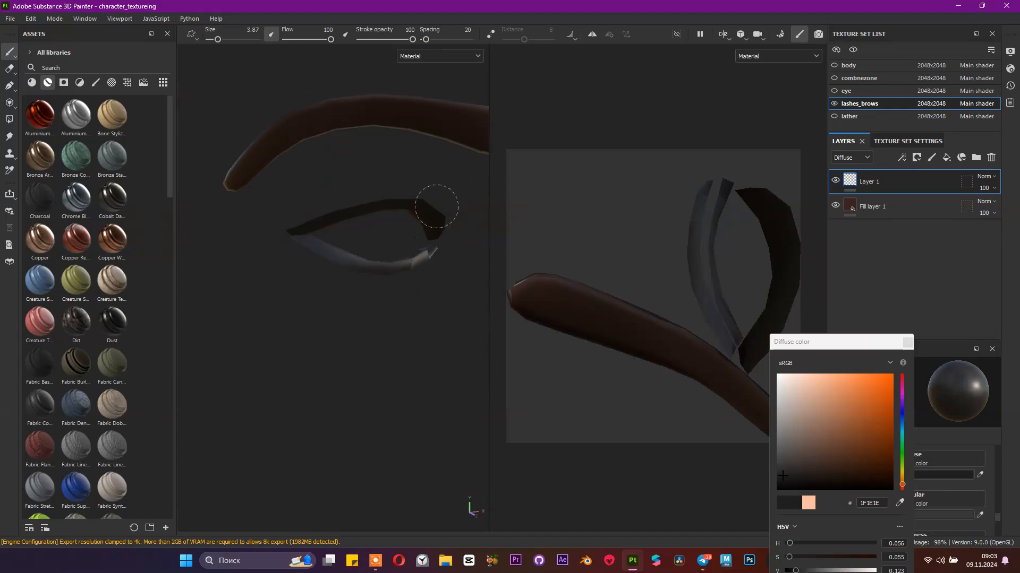
{"action": "mouse_move", "coordinate": [425, 274]}
{"action": "left_mouse_down", "text": "alt"}
{"action": "mouse_move", "coordinate": [462, 269]}
{"action": "mouse_move", "coordinate": [398, 273]}
{"action": "mouse_move", "coordinate": [331, 261]}
{"action": "left_mouse_up", "text": "alt"}
{"action": "right_click_drag", "start_coordinate": [441, 260], "coordinate": [319, 268], "text": "alt"}
{"action": "left_click_drag", "start_coordinate": [330, 266], "coordinate": [411, 274], "text": "alt"}
Step: Darken both eyebrows with near-black strokes at a stroke opacity of 35
{"action": "middle_click_drag", "start_coordinate": [371, 289], "coordinate": [390, 290], "text": "alt"}
{"action": "right_click_drag", "start_coordinate": [391, 291], "coordinate": [413, 309], "text": "alt"}
{"action": "left_click_drag", "start_coordinate": [413, 309], "coordinate": [367, 275], "text": "alt"}
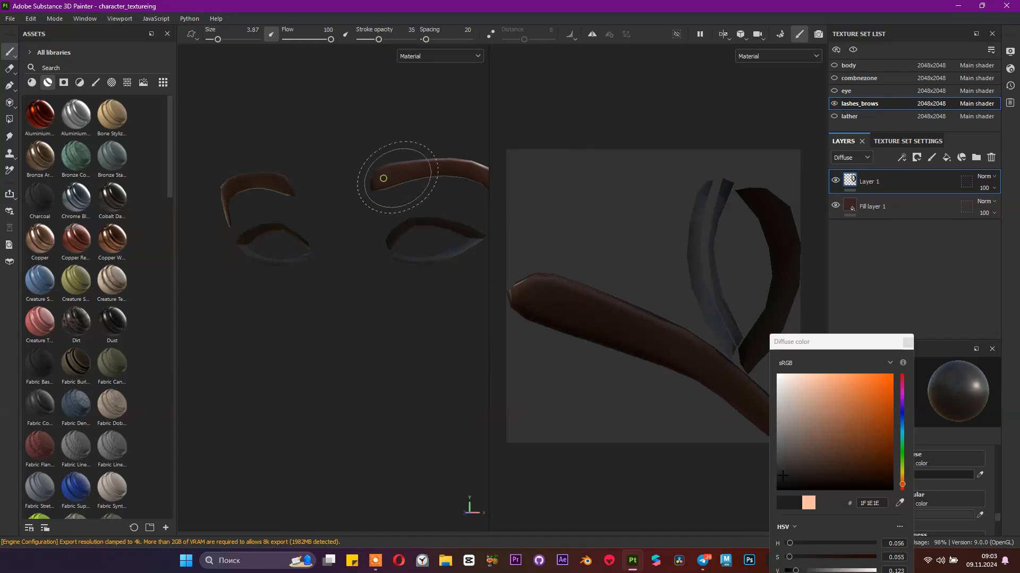
{"action": "mouse_move", "coordinate": [421, 170]}
{"action": "left_mouse_down", "text": "alt"}
{"action": "mouse_move", "coordinate": [352, 142]}
{"action": "mouse_move", "coordinate": [307, 183]}
{"action": "mouse_move", "coordinate": [244, 171]}
{"action": "mouse_move", "coordinate": [387, 189]}
{"action": "mouse_move", "coordinate": [458, 185]}
{"action": "left_mouse_up", "text": "alt"}
{"action": "middle_click_drag", "start_coordinate": [448, 212], "coordinate": [335, 243], "text": "alt"}
Step: Show the combnezone and body texture sets and check the painted brows and lashes against the face
{"action": "left_click", "coordinate": [834, 78]}
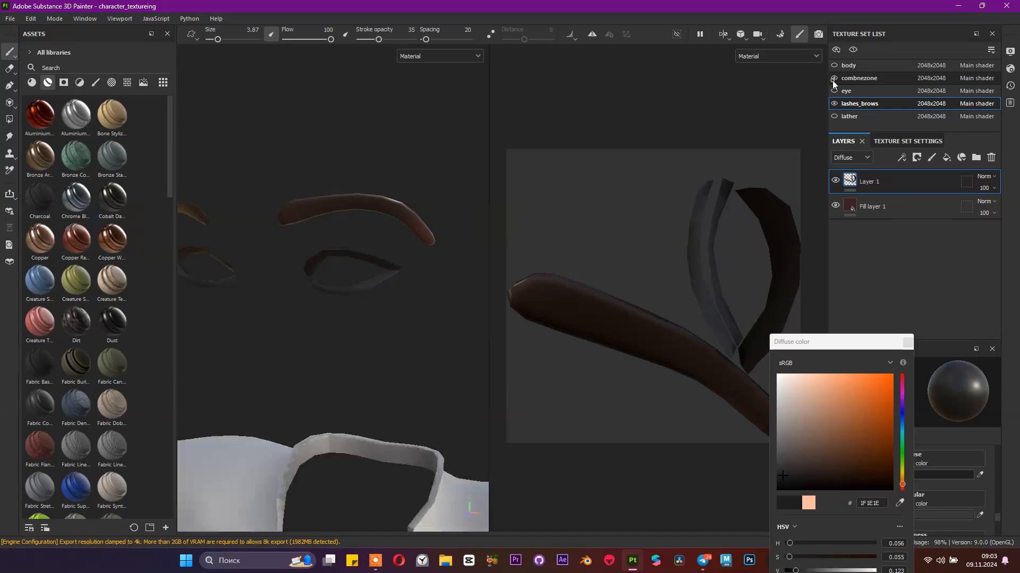
{"action": "left_click", "coordinate": [834, 65]}
{"action": "scroll", "coordinate": [338, 275], "scroll_direction": "down", "scroll_amount": 8}
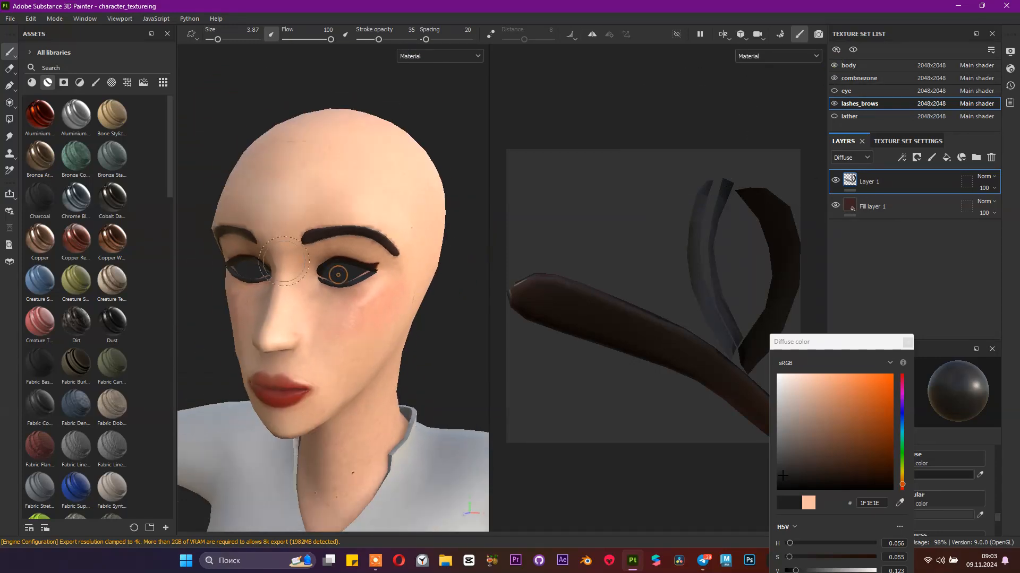
{"action": "mouse_move", "coordinate": [265, 244]}
{"action": "left_mouse_down", "text": "alt"}
{"action": "mouse_move", "coordinate": [204, 243]}
{"action": "mouse_move", "coordinate": [229, 207]}
{"action": "mouse_move", "coordinate": [305, 212]}
{"action": "mouse_move", "coordinate": [379, 235]}
{"action": "mouse_move", "coordinate": [267, 228]}
{"action": "left_mouse_up", "text": "alt"}
{"action": "right_click_drag", "start_coordinate": [317, 258], "coordinate": [486, 351], "text": "alt"}
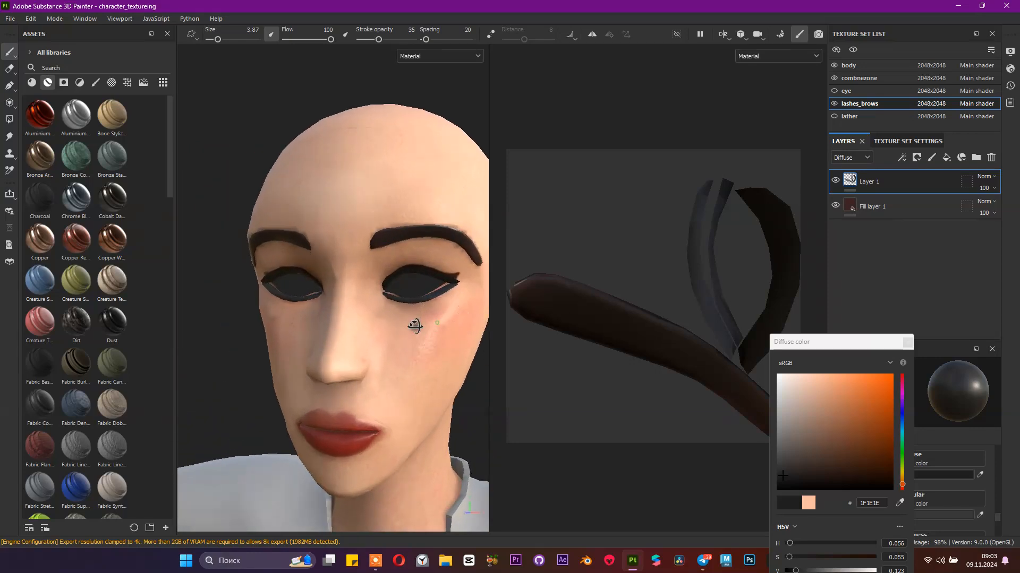
{"action": "left_click_drag", "start_coordinate": [415, 325], "coordinate": [366, 330], "text": "alt"}
{"action": "right_click_drag", "start_coordinate": [358, 331], "coordinate": [543, 344], "text": "alt"}
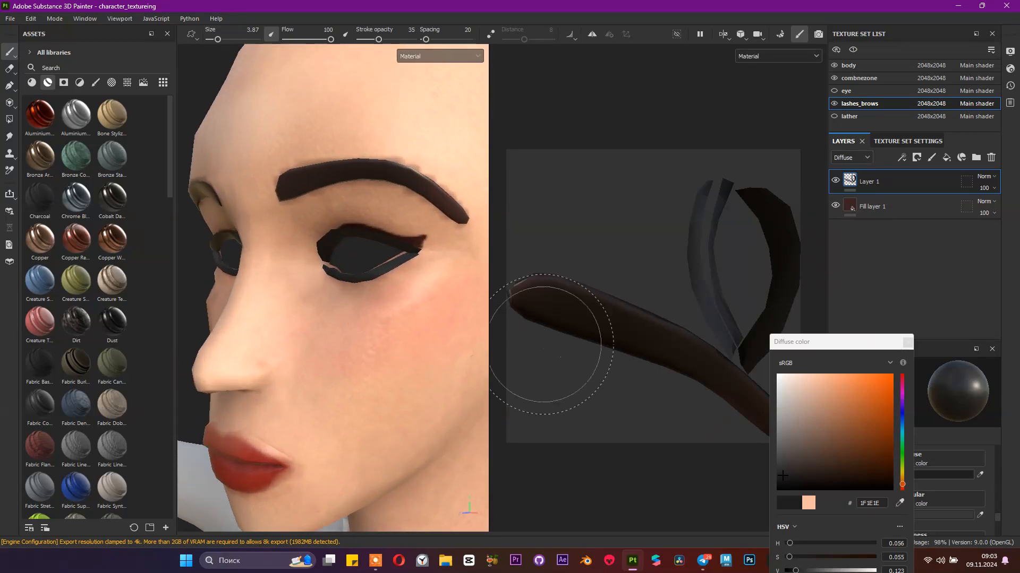
Step: Close the color picker, select the body texture set and toggle Layer 3 off and on to check its paint
{"action": "left_click", "coordinate": [855, 70]}
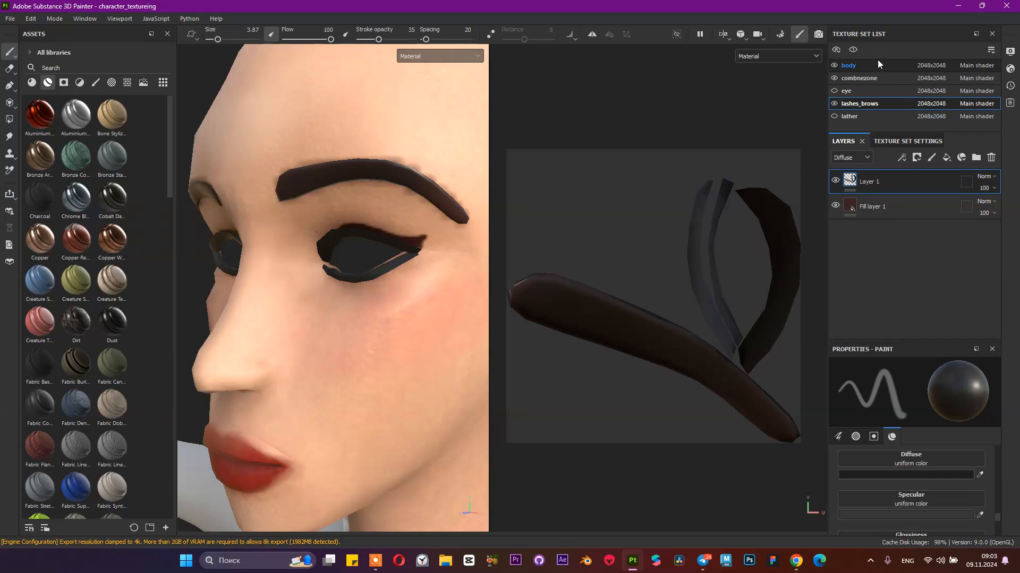
{"action": "left_click", "coordinate": [878, 64]}
{"action": "left_click", "coordinate": [835, 180]}
{"action": "left_click", "coordinate": [836, 180]}
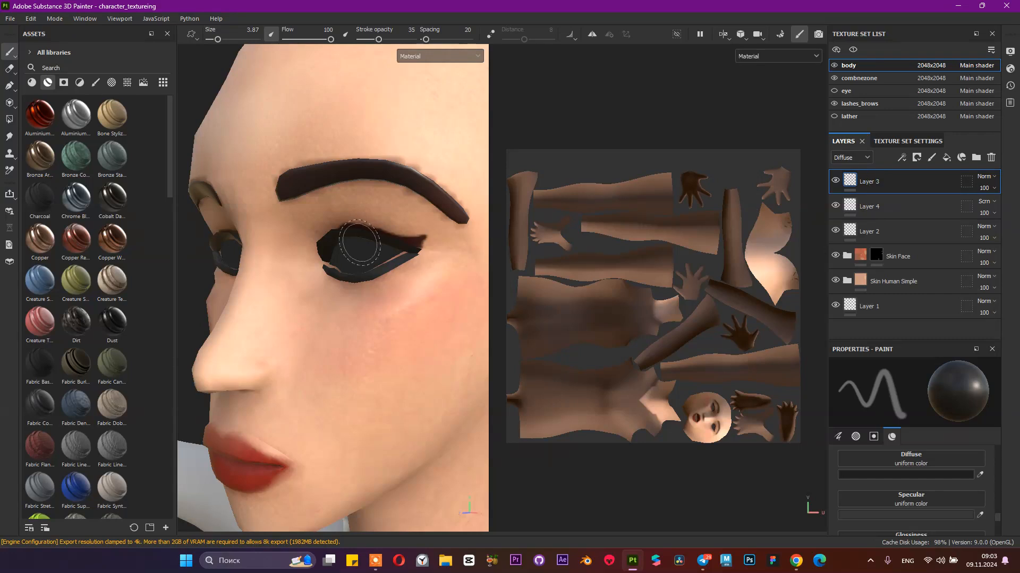
Step: Paint near-black liner along the lower lids of both eyes on Layer 3 with brush size 0.75 and stroke opacity 100
{"action": "left_click_drag", "start_coordinate": [255, 239], "coordinate": [237, 221], "text": "alt"}
{"action": "right_click_drag", "start_coordinate": [281, 226], "coordinate": [329, 235], "text": "alt"}
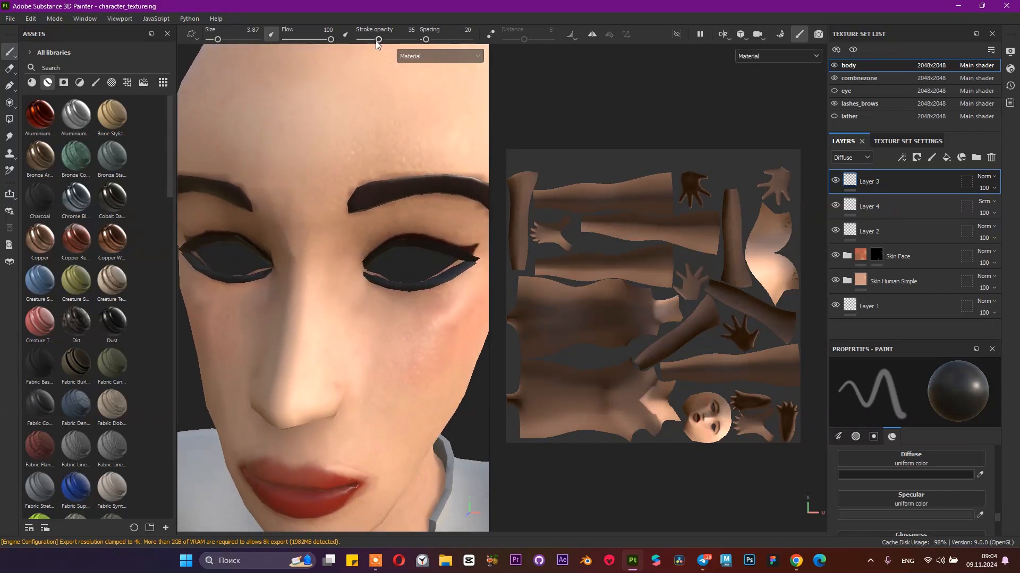
{"action": "left_click_drag", "start_coordinate": [216, 40], "coordinate": [213, 40]}
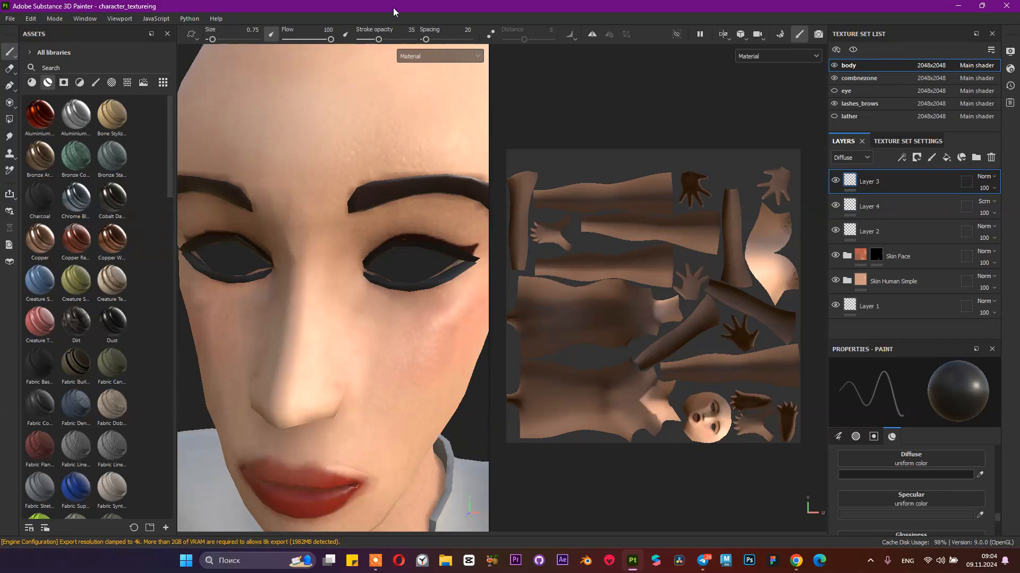
{"action": "left_click_drag", "start_coordinate": [424, 45], "coordinate": [438, 44]}
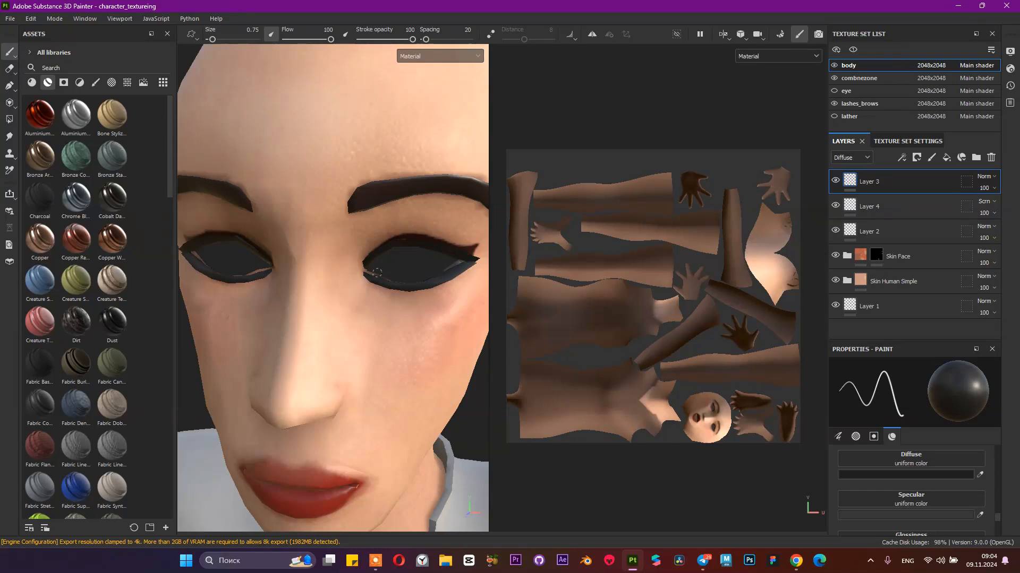
{"action": "mouse_move", "coordinate": [385, 265]}
{"action": "left_mouse_down", "text": "alt"}
{"action": "mouse_move", "coordinate": [371, 245]}
{"action": "mouse_move", "coordinate": [375, 252]}
{"action": "mouse_move", "coordinate": [293, 250]}
{"action": "mouse_move", "coordinate": [333, 245]}
{"action": "mouse_move", "coordinate": [237, 234]}
{"action": "left_mouse_up", "text": "alt"}
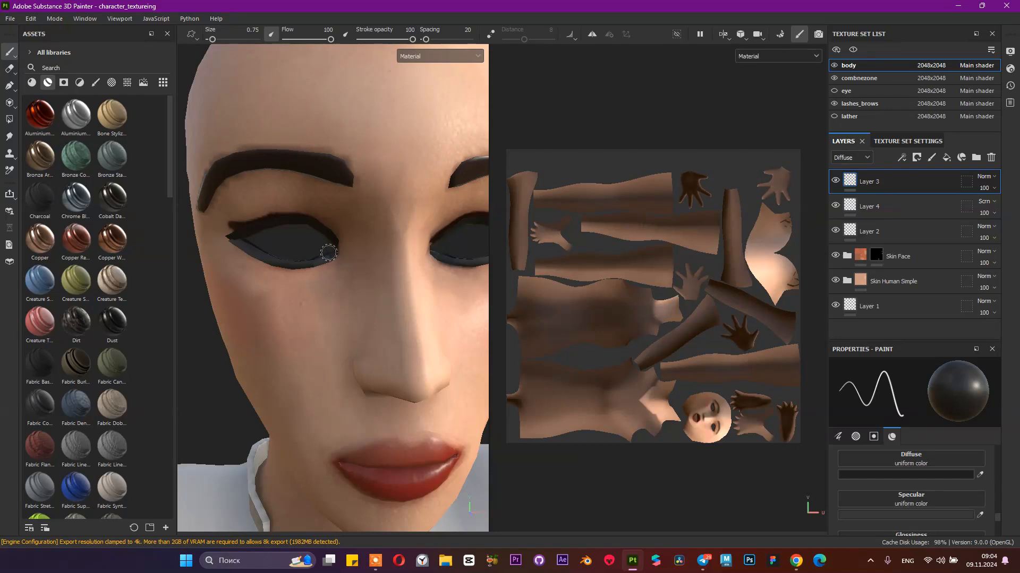
{"action": "left_click_drag", "start_coordinate": [329, 253], "coordinate": [449, 284], "text": "alt"}
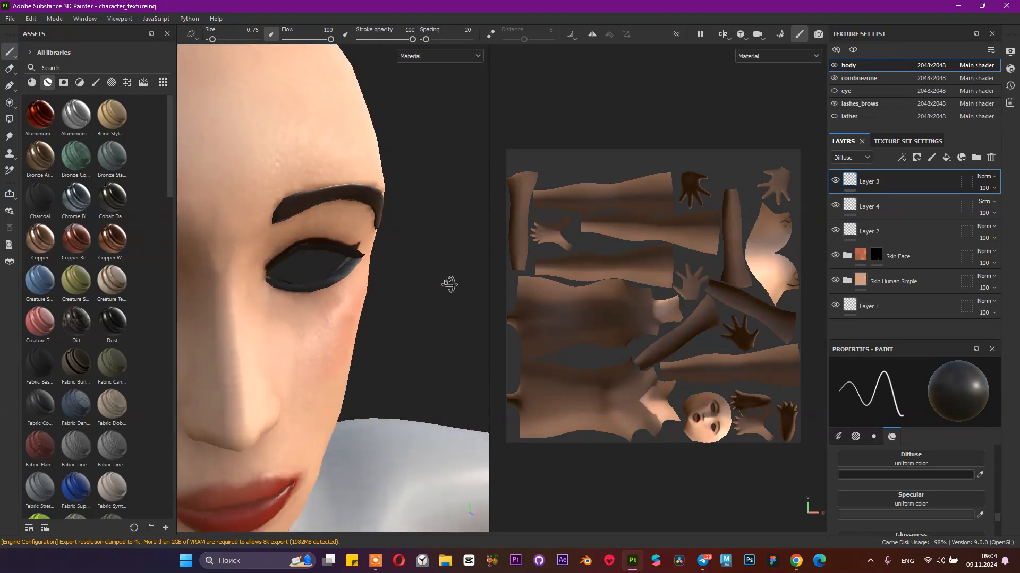
Step: Examine the lash lines, eyebrows and surrounding skin shading from several angles
{"action": "scroll", "coordinate": [428, 284], "scroll_direction": "down", "scroll_amount": 5}
{"action": "left_click_drag", "start_coordinate": [266, 208], "coordinate": [278, 243], "text": "alt"}
{"action": "middle_click_drag", "start_coordinate": [277, 243], "coordinate": [344, 227], "text": "alt"}
{"action": "right_click_drag", "start_coordinate": [404, 266], "coordinate": [412, 311], "text": "alt"}
{"action": "left_click_drag", "start_coordinate": [412, 312], "coordinate": [390, 305], "text": "alt"}
{"action": "right_click_drag", "start_coordinate": [461, 318], "coordinate": [472, 343], "text": "alt"}
{"action": "left_click_drag", "start_coordinate": [453, 330], "coordinate": [414, 260], "text": "alt"}
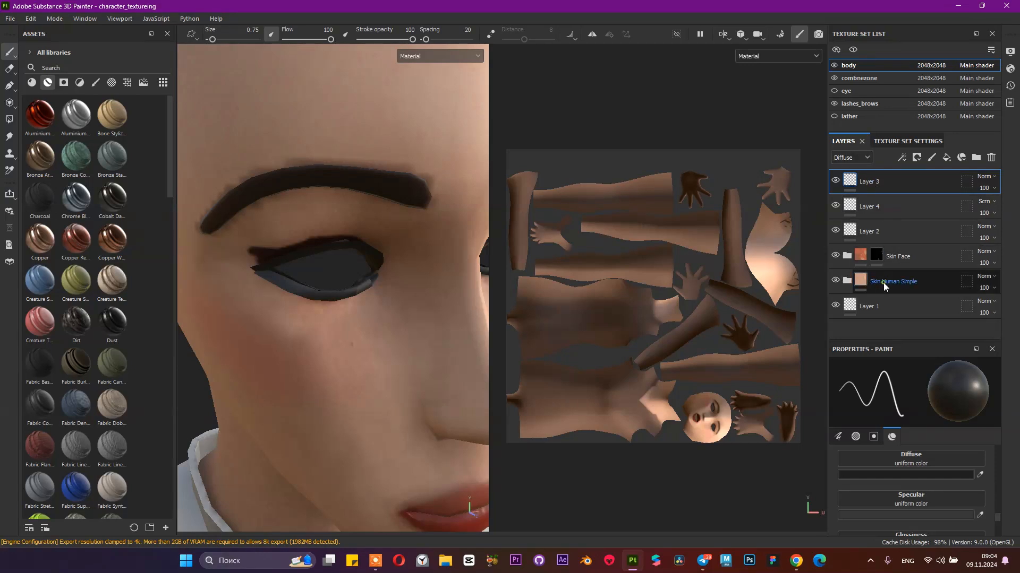
Step: Expand the Skin Human Simple folder and select the mask of its AO layer
{"action": "left_click", "coordinate": [881, 286]}
{"action": "left_click", "coordinate": [848, 286]}
{"action": "scroll", "coordinate": [917, 252], "scroll_direction": "down", "scroll_amount": 5}
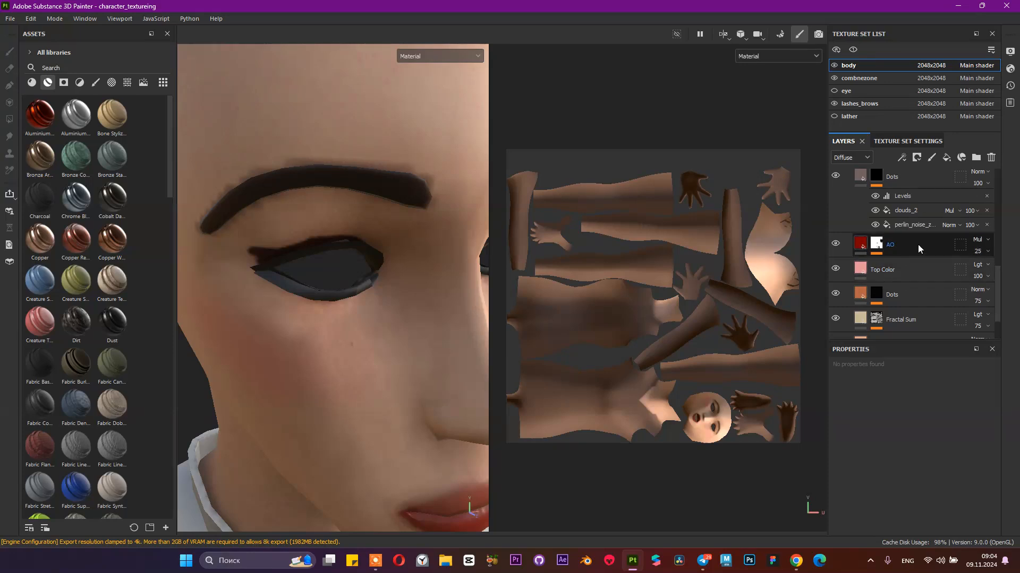
{"action": "left_click", "coordinate": [884, 249]}
{"action": "left_click", "coordinate": [877, 245]}
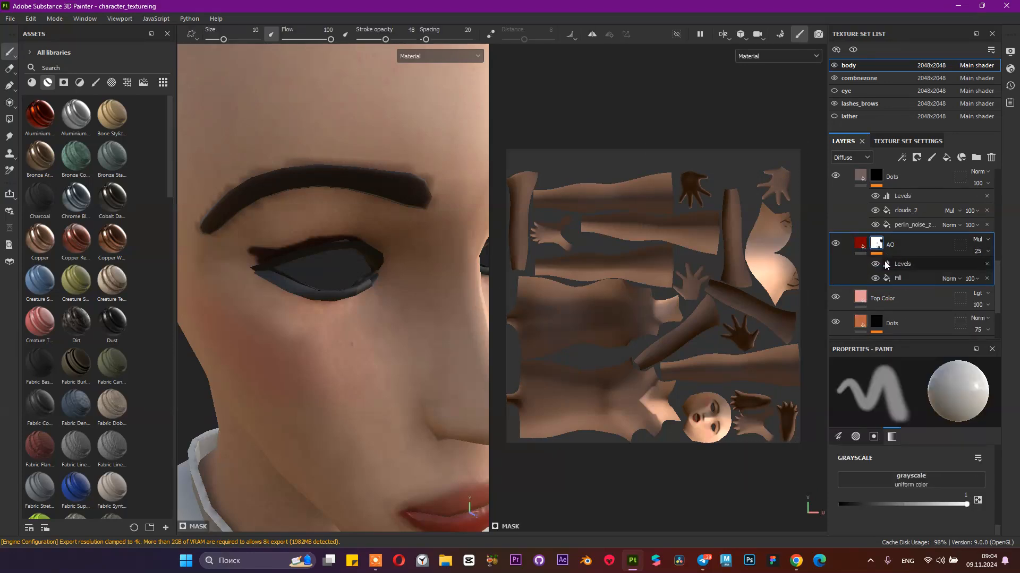
Step: Ready the Eraser on the AO layer's mask with its size set to 3.05
{"action": "left_click", "coordinate": [10, 69]}
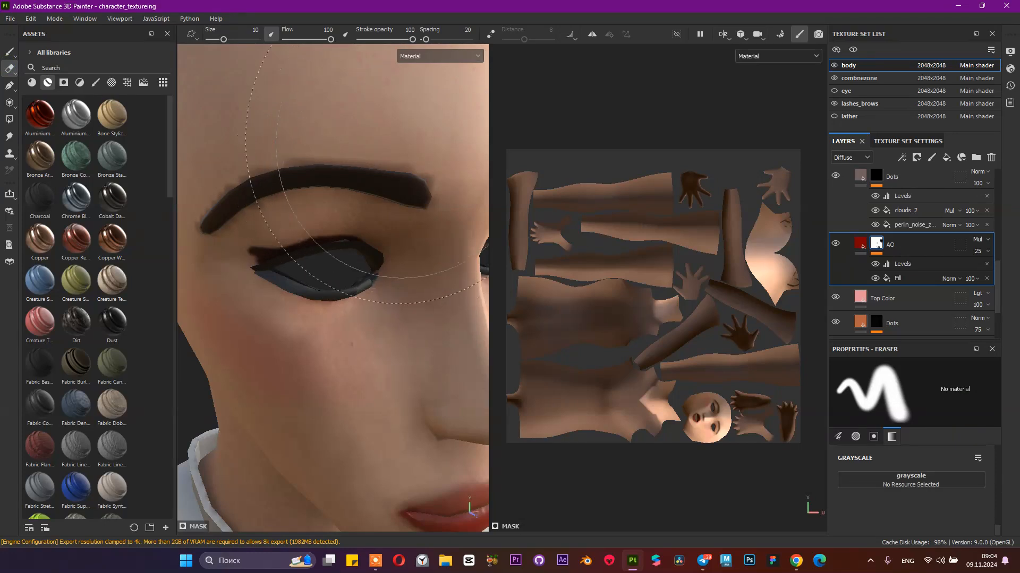
{"action": "left_click_drag", "start_coordinate": [222, 39], "coordinate": [216, 40]}
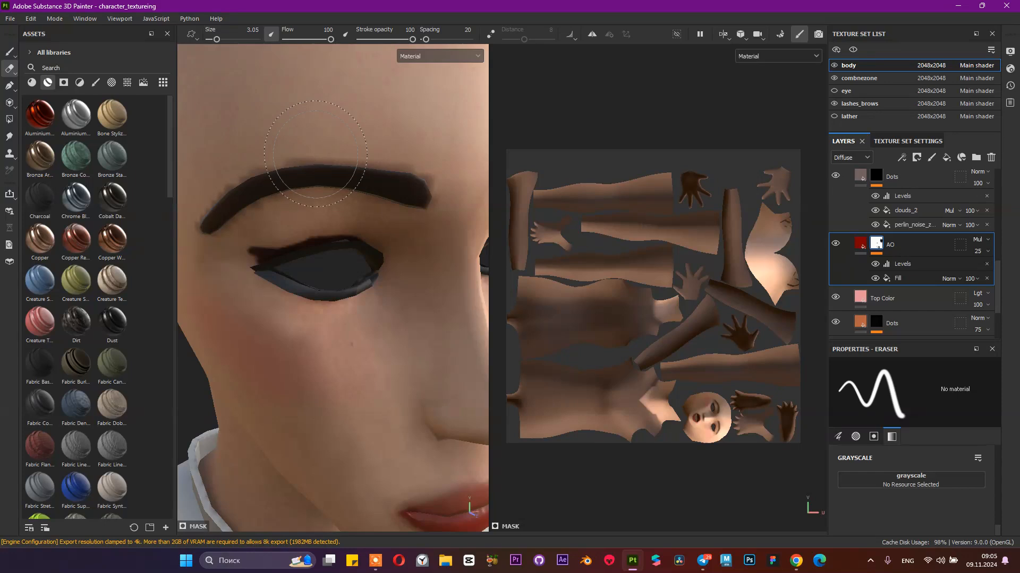
{"action": "left_click_drag", "start_coordinate": [414, 177], "coordinate": [336, 173], "text": "alt"}
Step: Inspect the AO mask's Levels and Fill effects, check the Fill's source map, and reselect the mask
{"action": "left_click", "coordinate": [921, 266]}
{"action": "left_click", "coordinate": [920, 278]}
{"action": "left_click", "coordinate": [852, 414]}
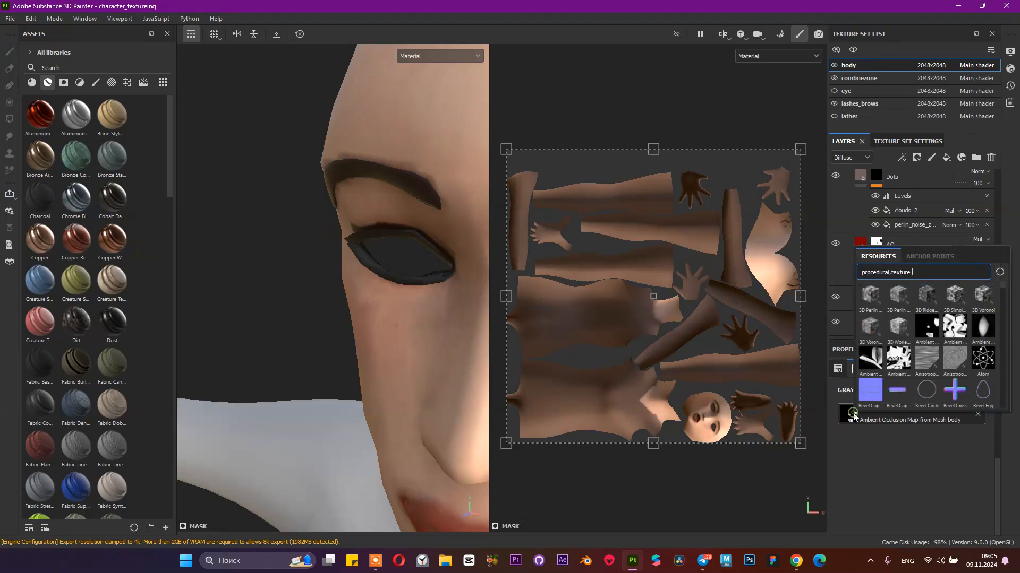
{"action": "left_click", "coordinate": [852, 418]}
{"action": "left_click", "coordinate": [849, 419]}
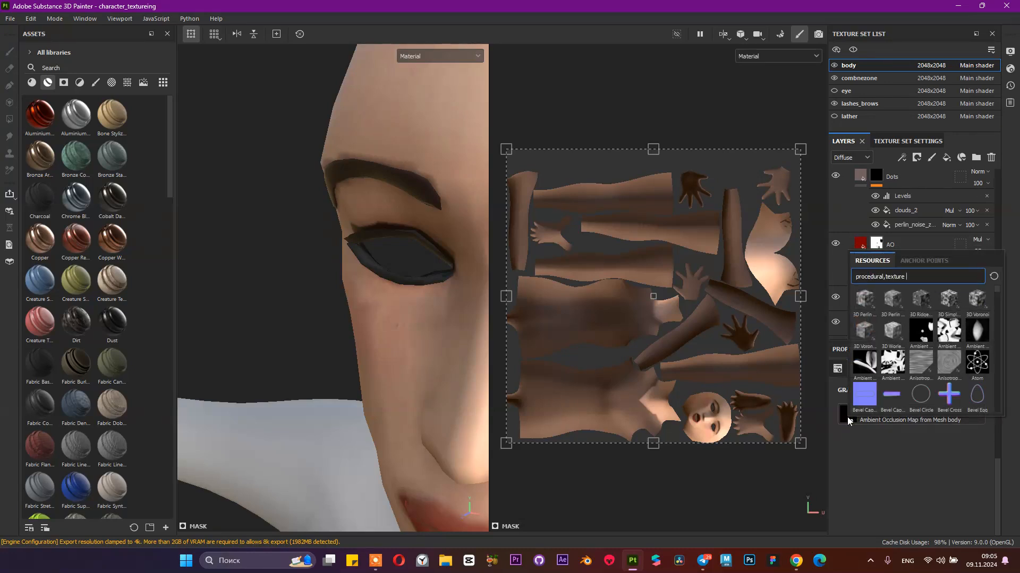
{"action": "left_click", "coordinate": [862, 441]}
{"action": "left_click_drag", "start_coordinate": [368, 217], "coordinate": [275, 205], "text": "alt"}
{"action": "left_click", "coordinate": [874, 243]}
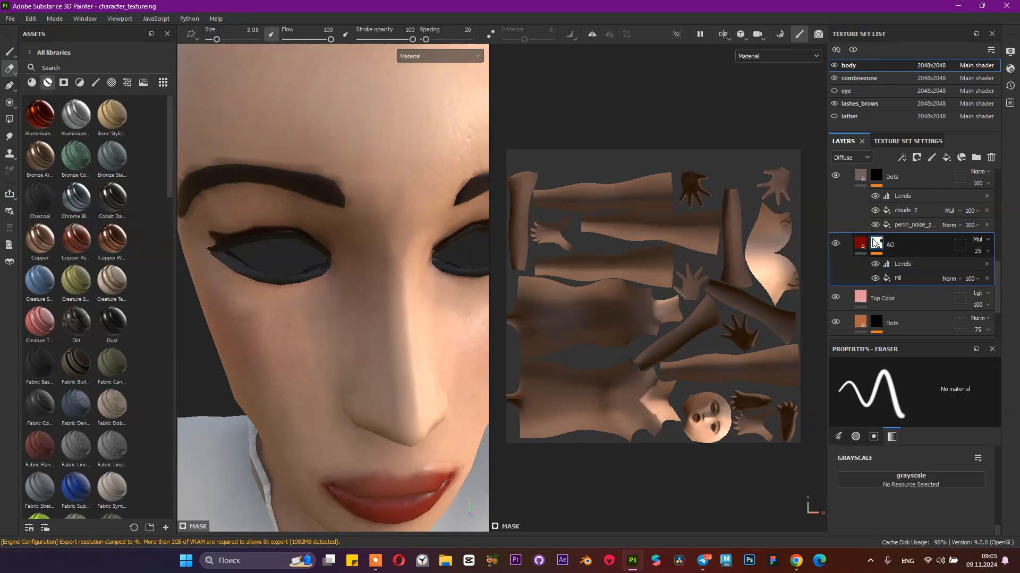
Step: Toggle the AO layer off and on to compare the face shading, and collapse the Skin Human Simple folder
{"action": "left_click", "coordinate": [835, 244]}
{"action": "left_click", "coordinate": [832, 245]}
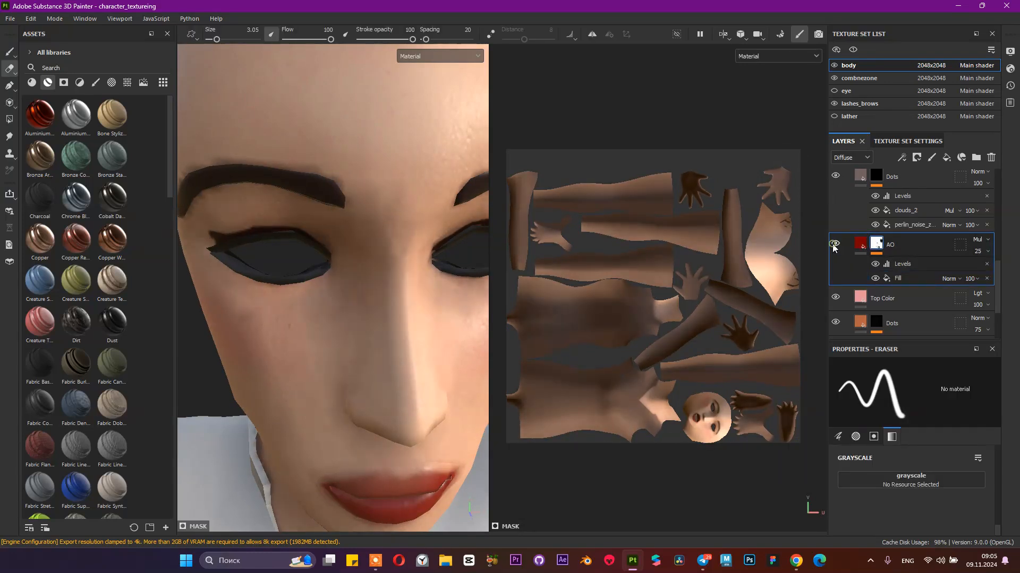
{"action": "mouse_move", "coordinate": [376, 190]}
{"action": "right_mouse_down", "text": "alt"}
{"action": "mouse_move", "coordinate": [236, 156]}
{"action": "mouse_move", "coordinate": [248, 161]}
{"action": "right_mouse_up", "text": "alt"}
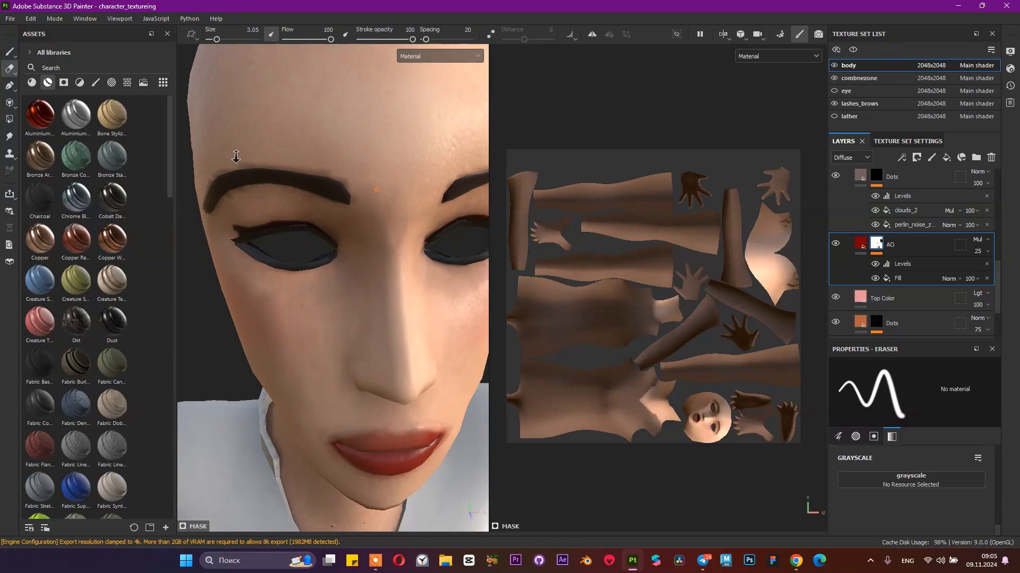
{"action": "left_click_drag", "start_coordinate": [248, 160], "coordinate": [427, 176], "text": "alt"}
{"action": "scroll", "coordinate": [839, 184], "scroll_direction": "up", "scroll_amount": 5}
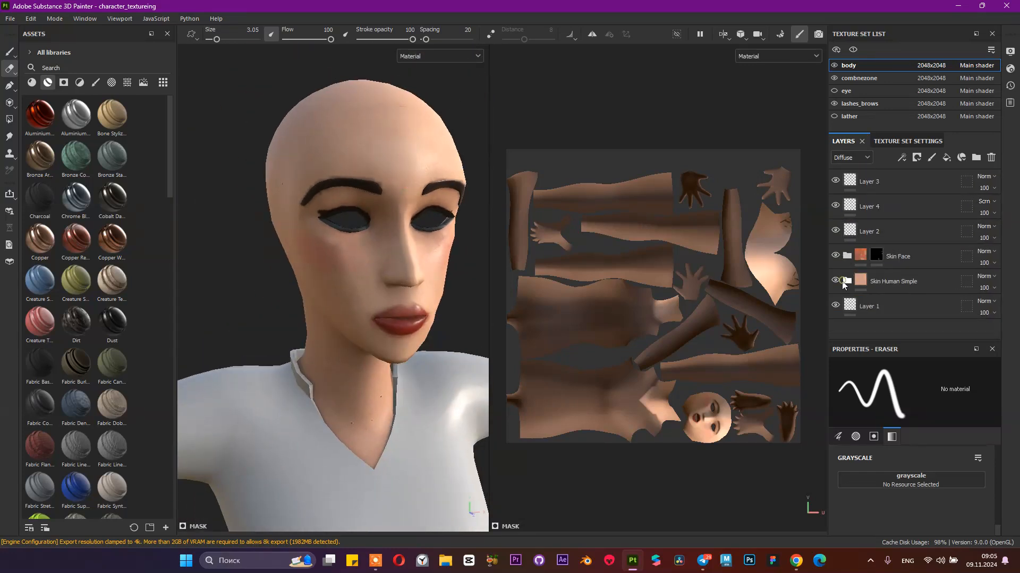
Step: Make the eye texture set visible and select it for texturing
{"action": "mouse_move", "coordinate": [503, 179]}
{"action": "left_mouse_down", "text": "alt"}
{"action": "mouse_move", "coordinate": [405, 100]}
{"action": "mouse_move", "coordinate": [409, 216]}
{"action": "mouse_move", "coordinate": [271, 184]}
{"action": "mouse_move", "coordinate": [345, 101]}
{"action": "mouse_move", "coordinate": [375, 170]}
{"action": "mouse_move", "coordinate": [321, 197]}
{"action": "mouse_move", "coordinate": [312, 184]}
{"action": "mouse_move", "coordinate": [307, 198]}
{"action": "left_mouse_up", "text": "alt"}
{"action": "key", "text": "ctrl"}
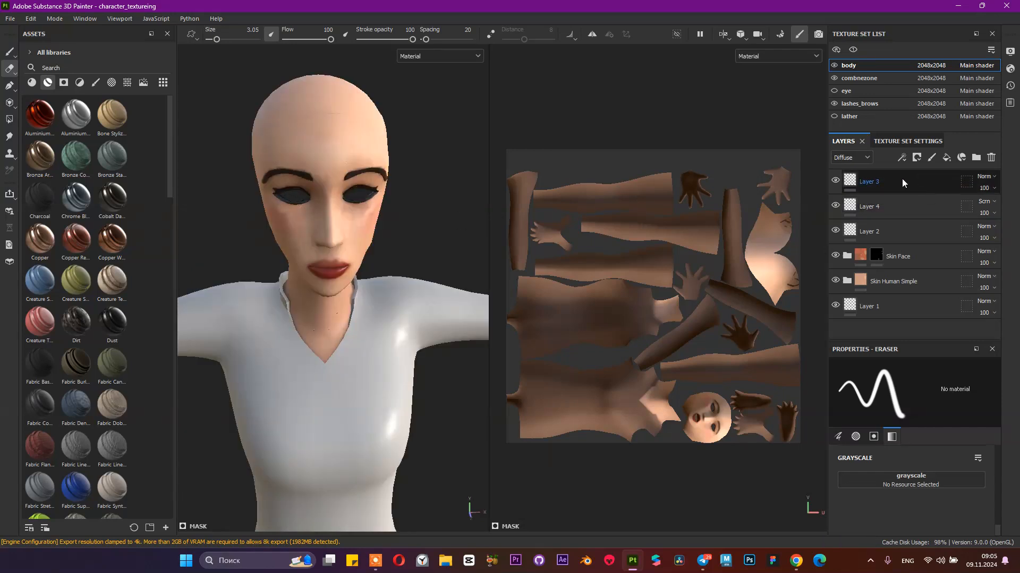
{"action": "left_click", "coordinate": [845, 91]}
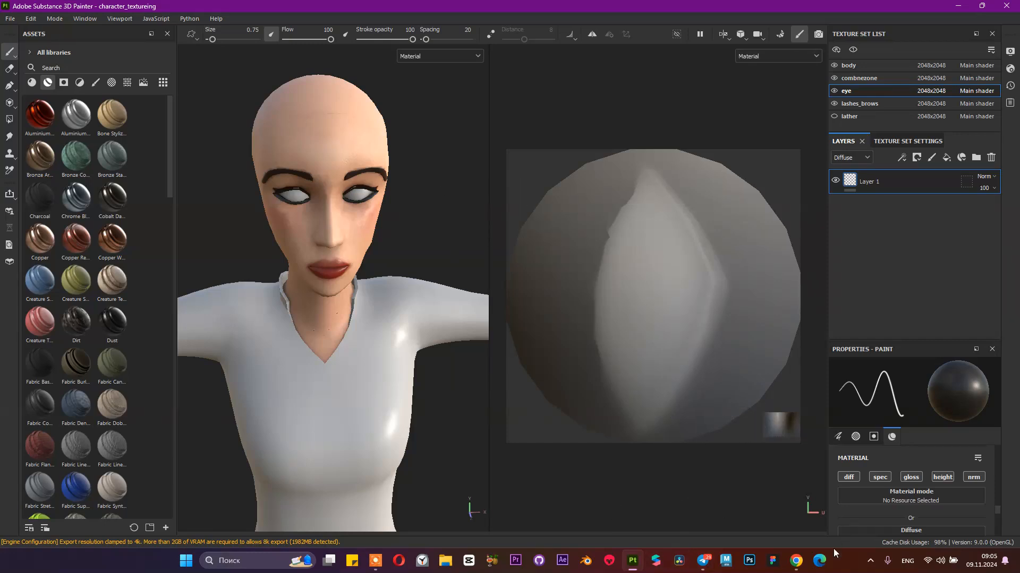
Step: Switch to Chrome and search Google Images for "eyes" in a new tab
{"action": "left_click", "coordinate": [806, 567]}
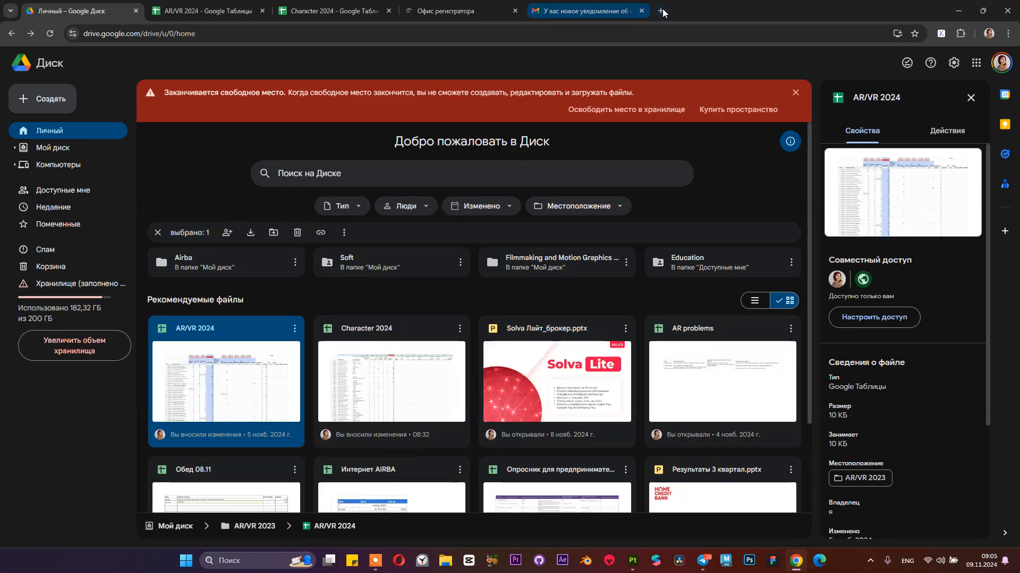
{"action": "key", "text": "ctrl+t"}
{"action": "type", "text": "e"}
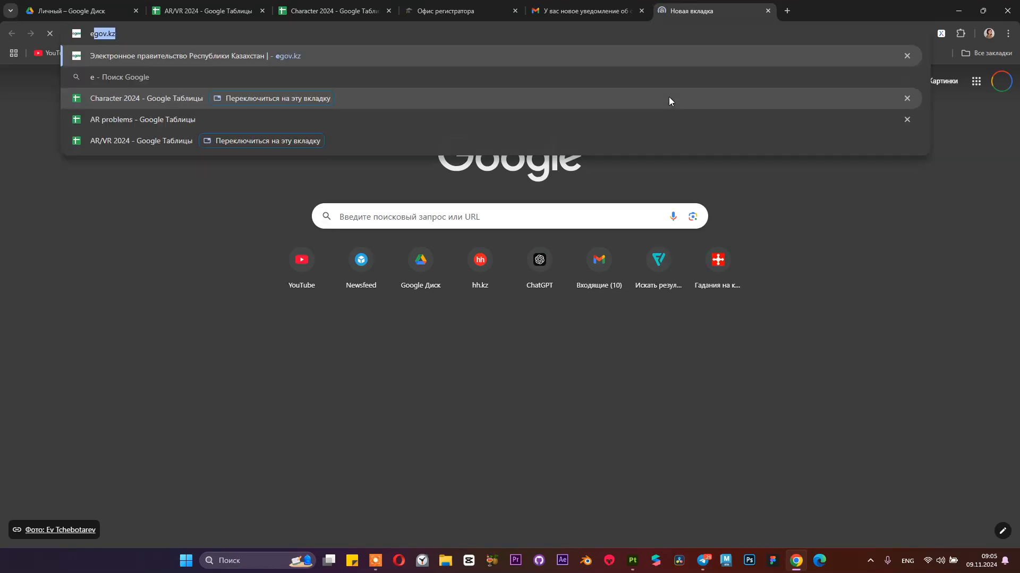
{"action": "type", "text": "yes"}
{"action": "key", "text": "Return"}
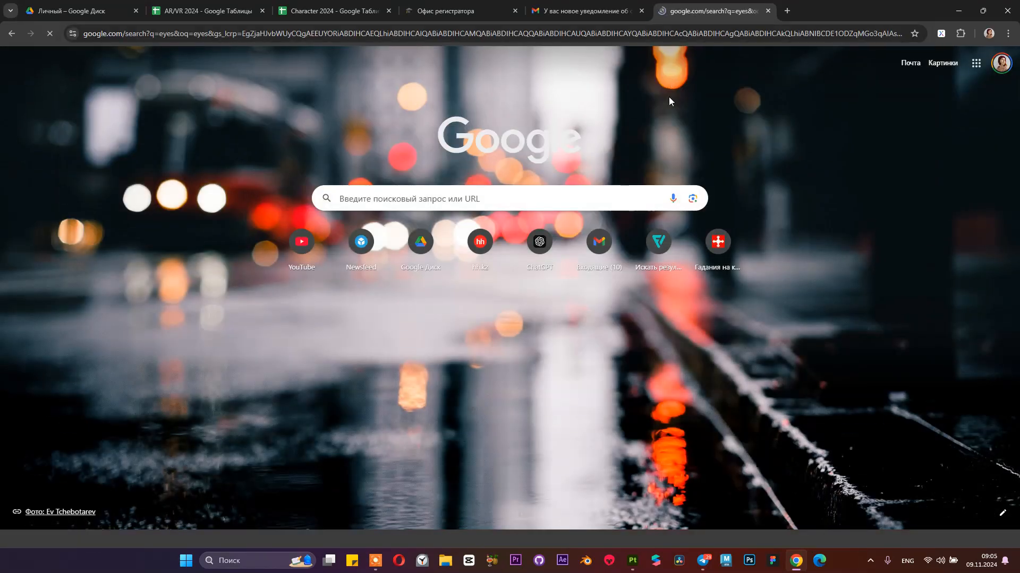
{"action": "left_click", "coordinate": [163, 105]}
Step: Refine the image search to "eye texture"
{"action": "left_click", "coordinate": [149, 71]}
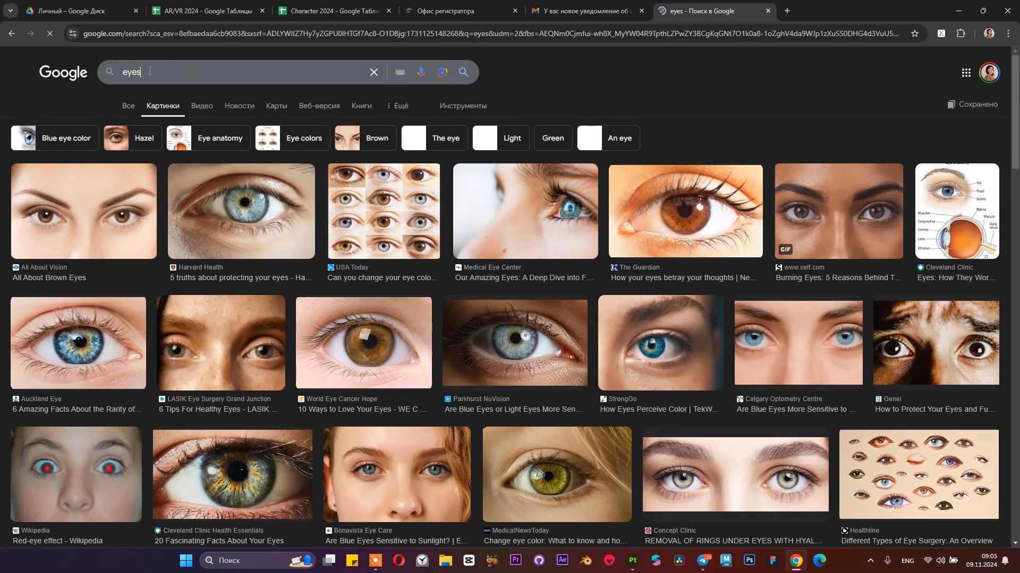
{"action": "key", "text": "BackSpace"}
{"action": "type", "text": "t"}
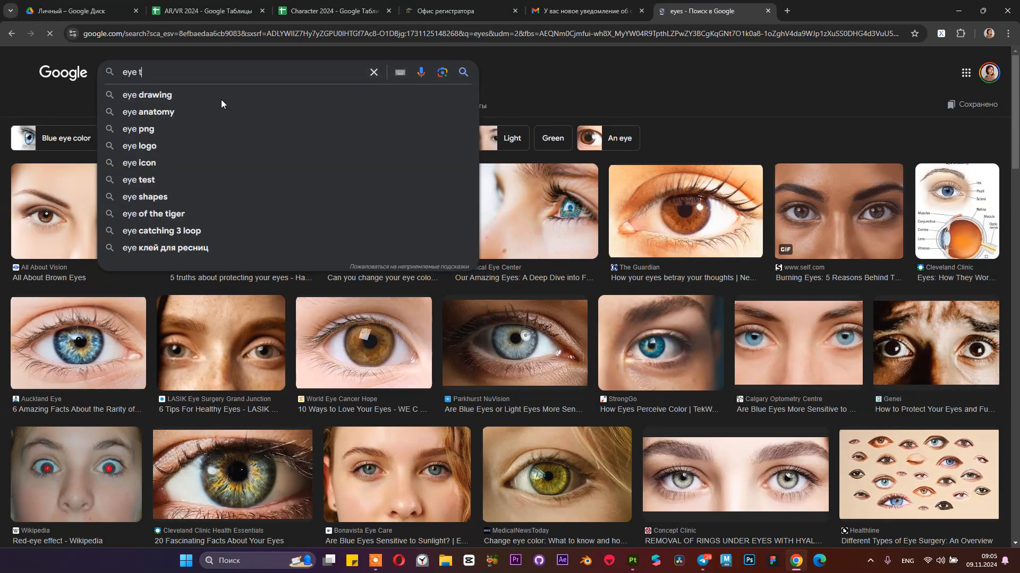
{"action": "type", "text": "exture"}
{"action": "key", "text": "Return"}
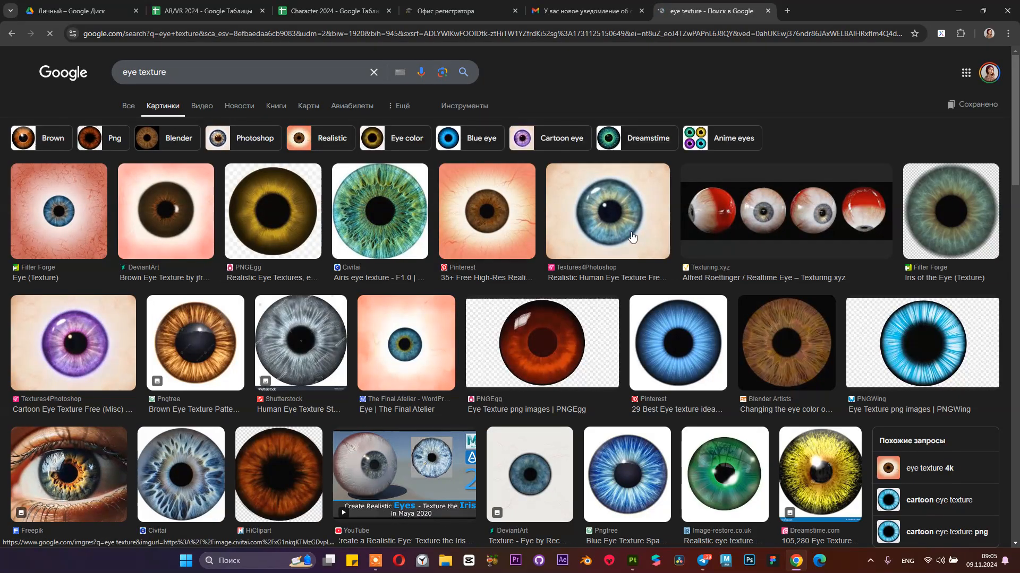
Step: Preview the green Iris of the Eye (Texture) result from Filter Forge and open its source page
{"action": "left_click", "coordinate": [943, 192]}
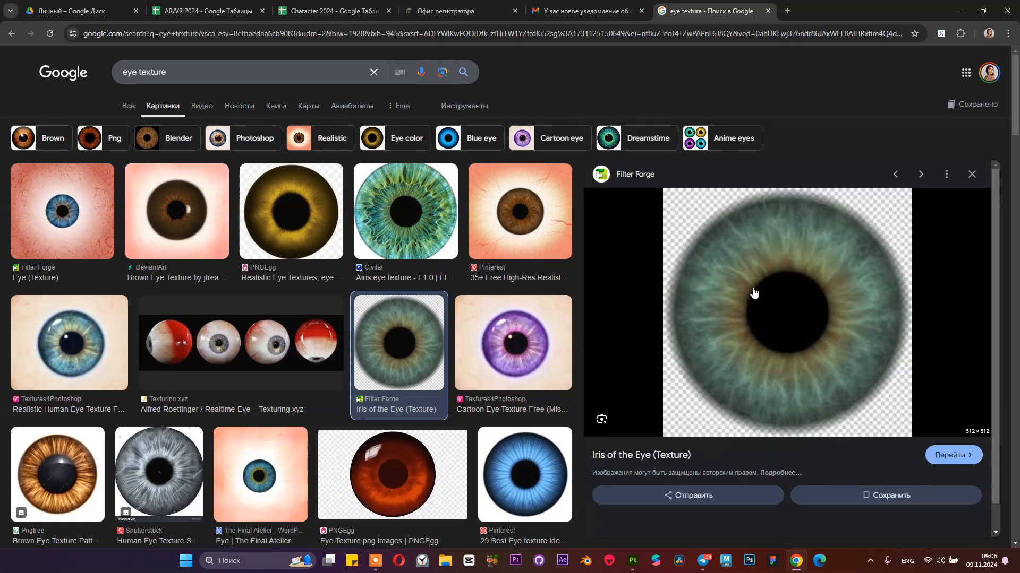
{"action": "scroll", "coordinate": [789, 288], "scroll_direction": "down", "scroll_amount": 1}
{"action": "left_click", "coordinate": [802, 287]}
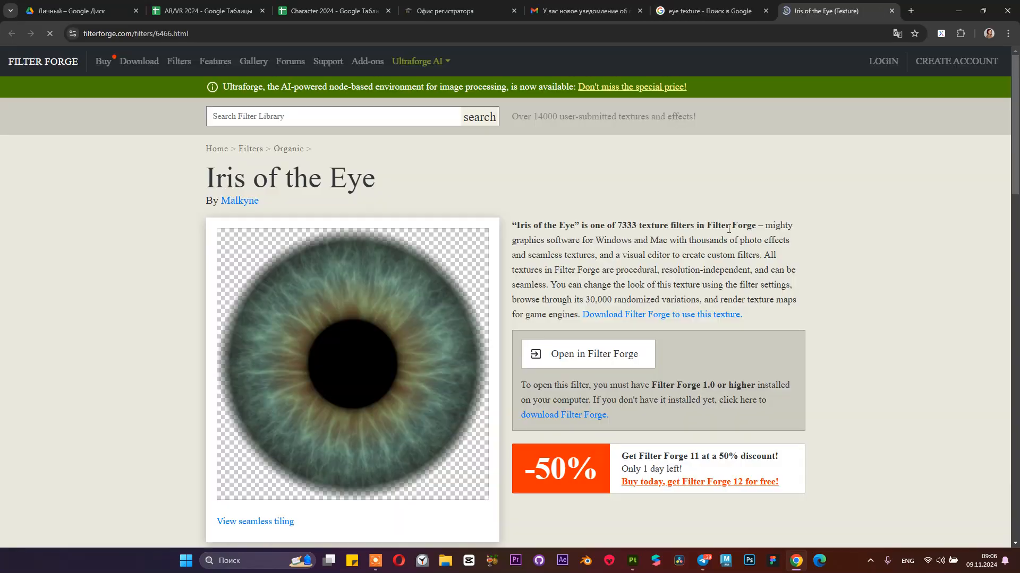
Step: Examine the Iris of the Eye page, including its download options, seamless tiling view and color variations
{"action": "scroll", "coordinate": [510, 337], "scroll_direction": "down", "scroll_amount": 8}
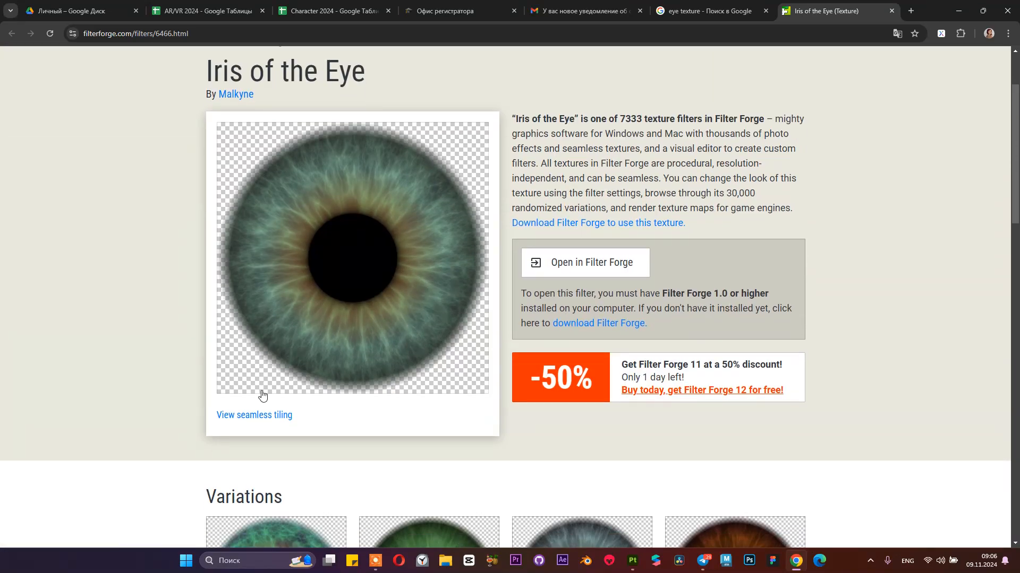
{"action": "scroll", "coordinate": [280, 321], "scroll_direction": "up", "scroll_amount": 7}
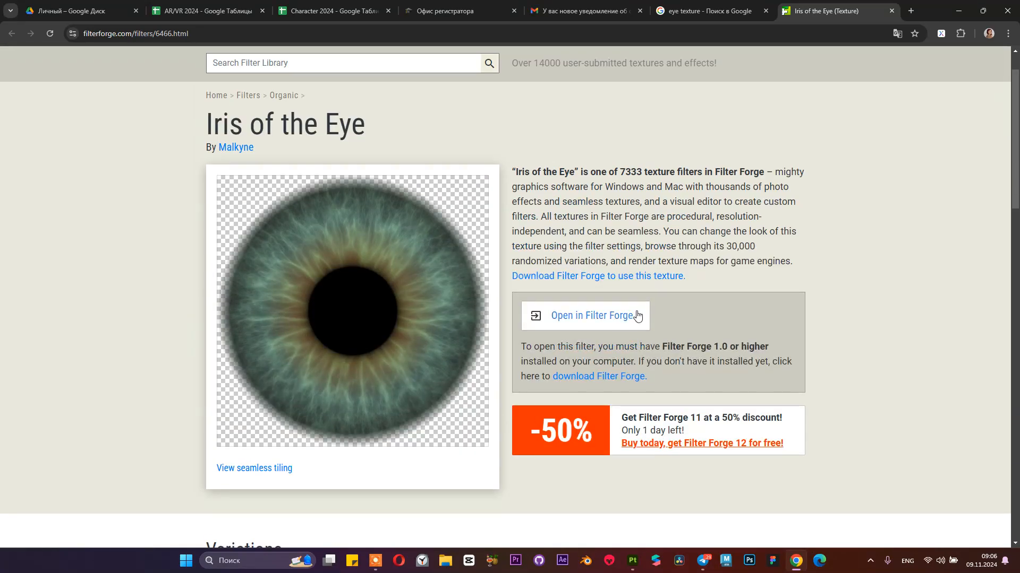
{"action": "left_click", "coordinate": [559, 282]}
{"action": "scroll", "coordinate": [391, 159], "scroll_direction": "down", "scroll_amount": 3}
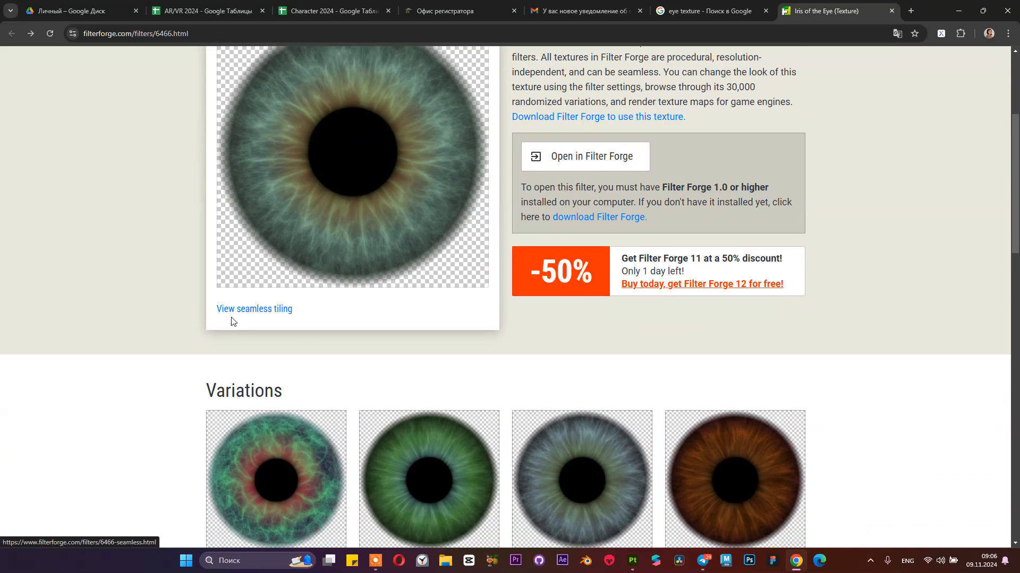
{"action": "left_click", "coordinate": [246, 309]}
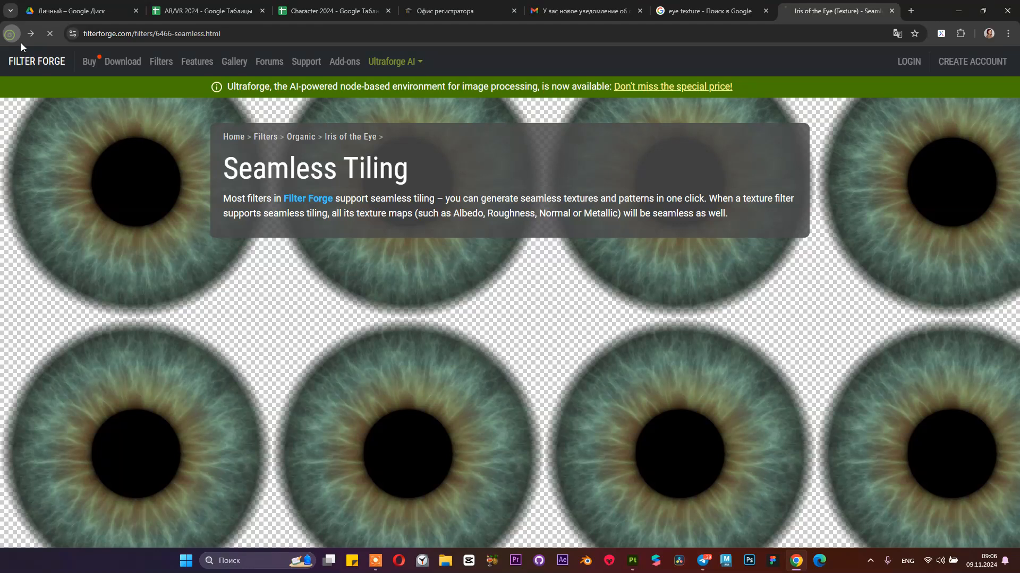
{"action": "scroll", "coordinate": [167, 180], "scroll_direction": "down", "scroll_amount": 8}
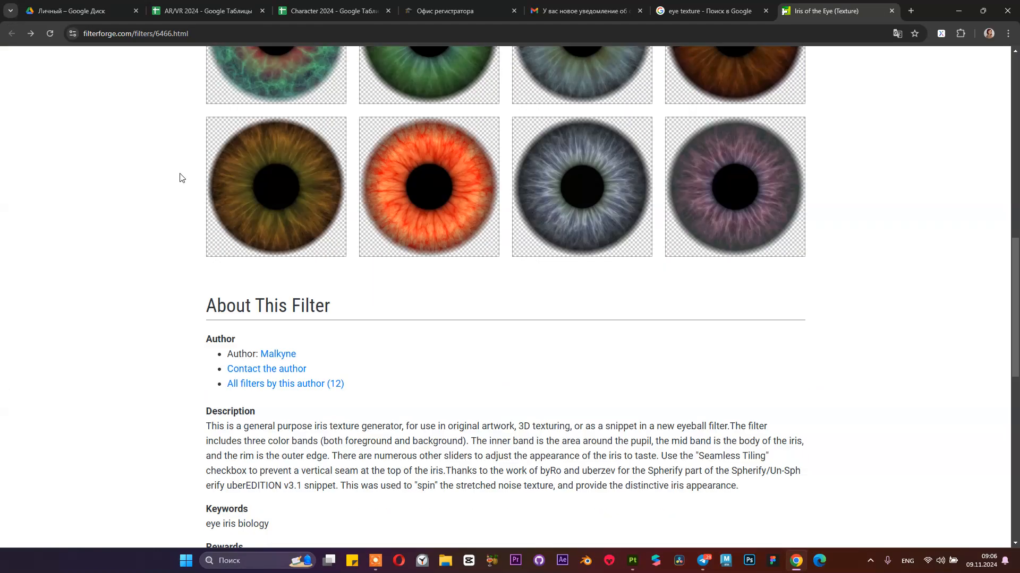
Step: Return to the eye texture image results and look through the results and related images for a suitable iris
{"action": "left_click", "coordinate": [690, 11]}
{"action": "scroll", "coordinate": [460, 212], "scroll_direction": "down", "scroll_amount": 2}
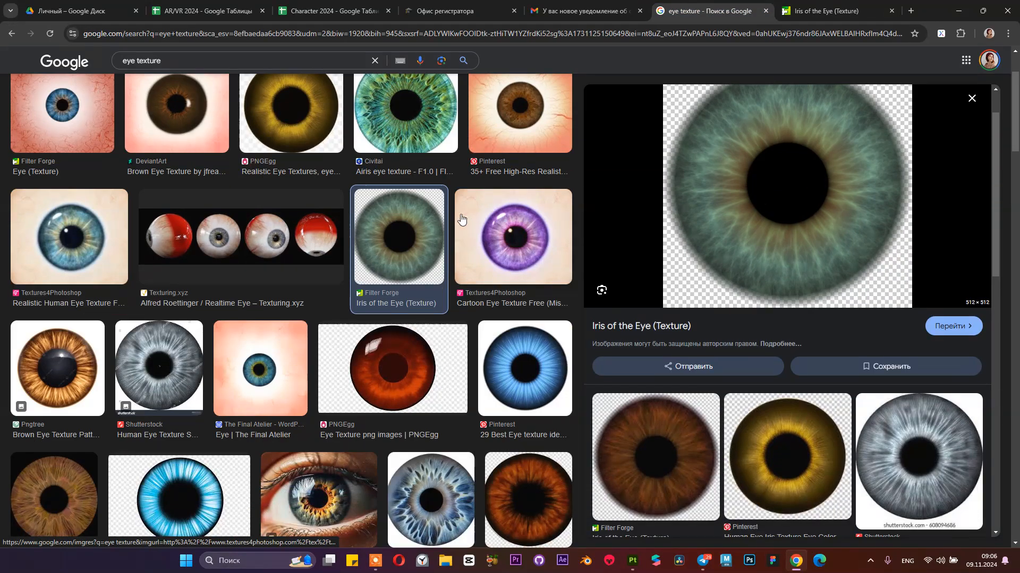
{"action": "scroll", "coordinate": [372, 255], "scroll_direction": "down", "scroll_amount": 2}
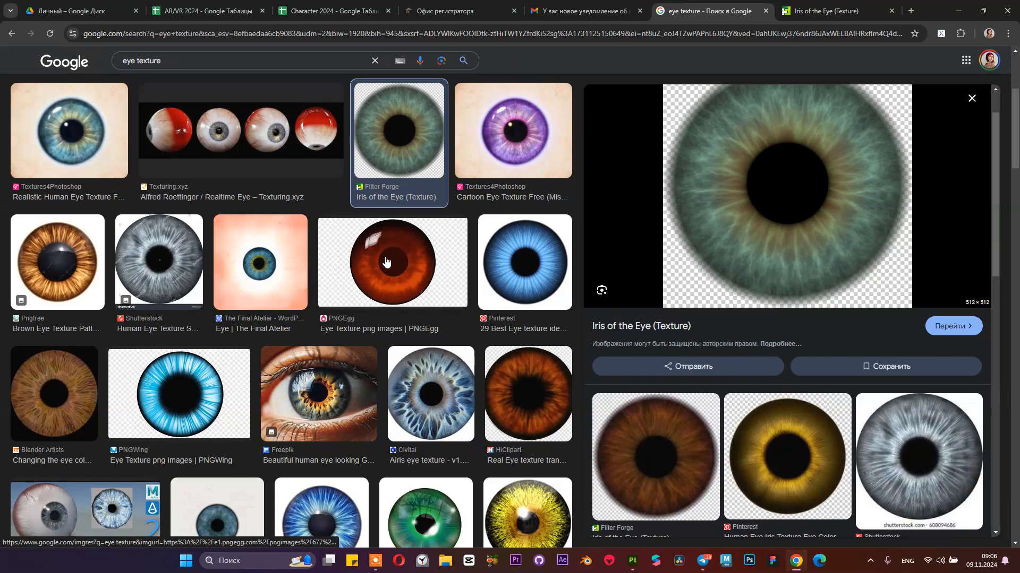
{"action": "scroll", "coordinate": [521, 261], "scroll_direction": "down", "scroll_amount": 2}
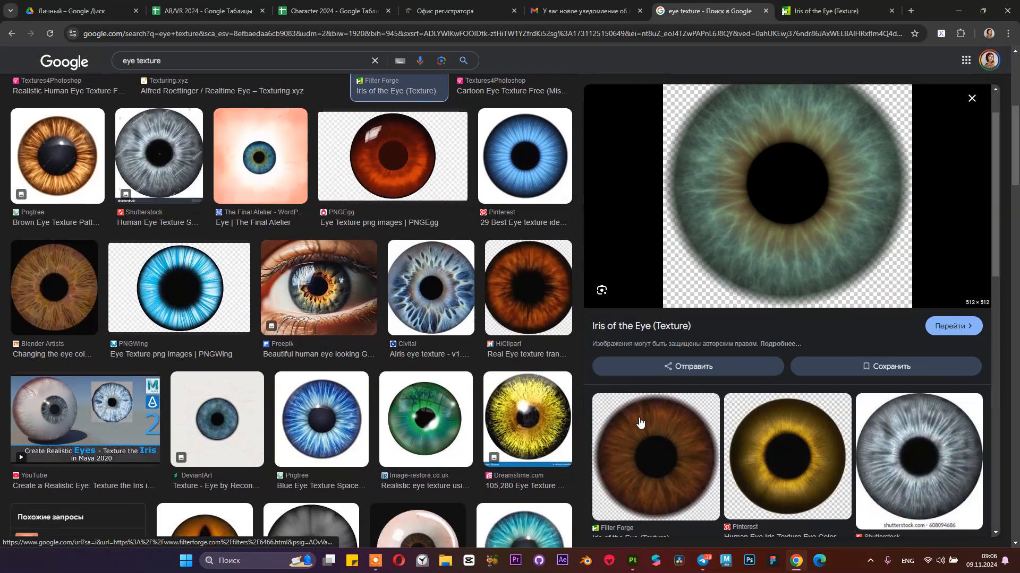
{"action": "scroll", "coordinate": [655, 431], "scroll_direction": "down", "scroll_amount": 3}
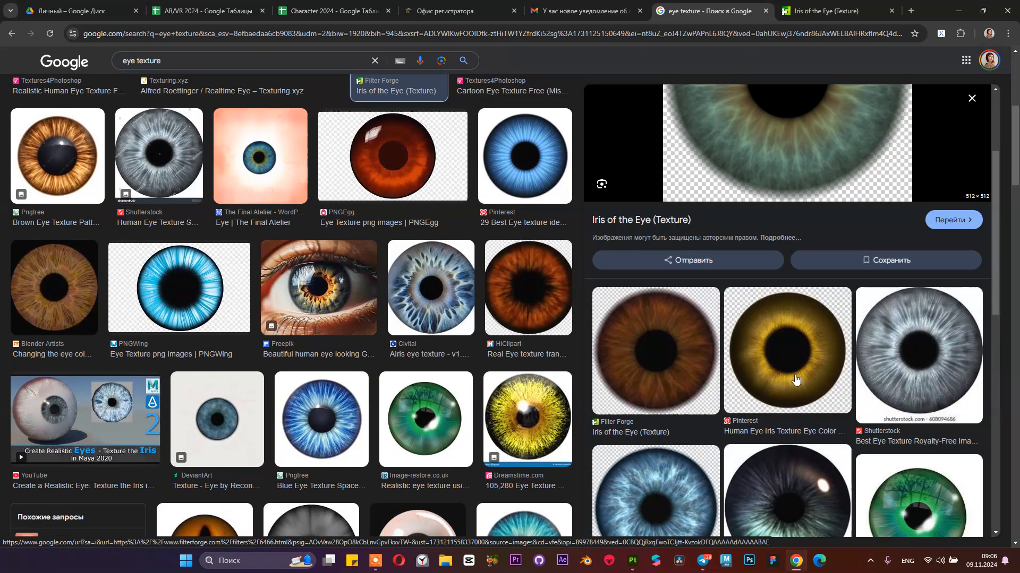
{"action": "scroll", "coordinate": [795, 380], "scroll_direction": "down", "scroll_amount": 1}
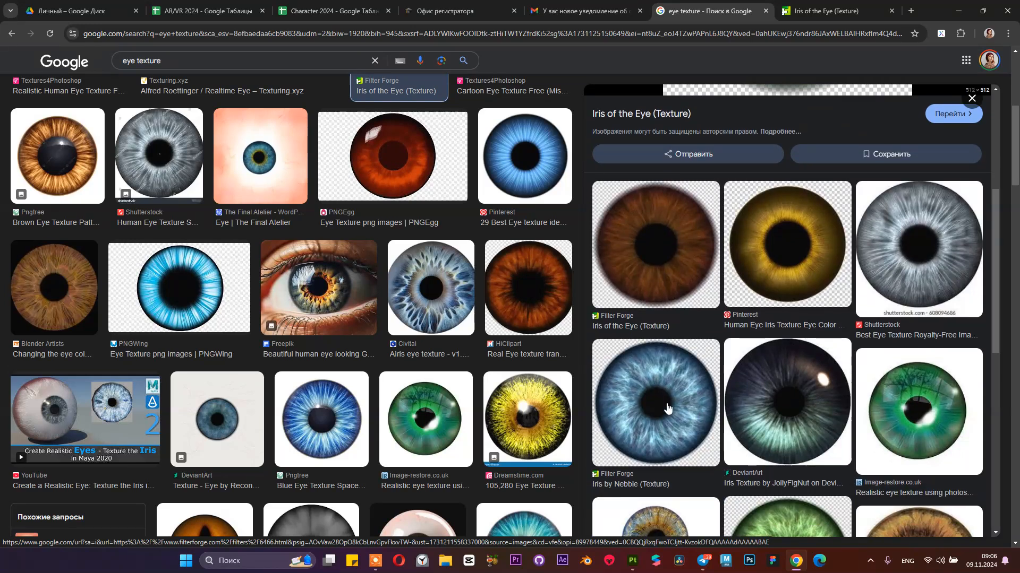
{"action": "scroll", "coordinate": [416, 352], "scroll_direction": "down", "scroll_amount": 2}
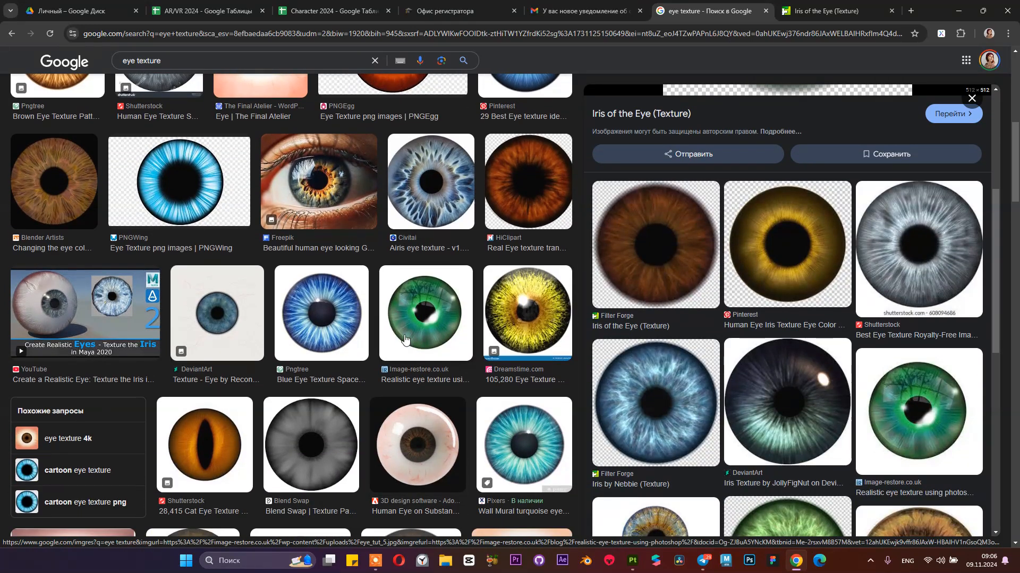
{"action": "scroll", "coordinate": [342, 317], "scroll_direction": "down", "scroll_amount": 1}
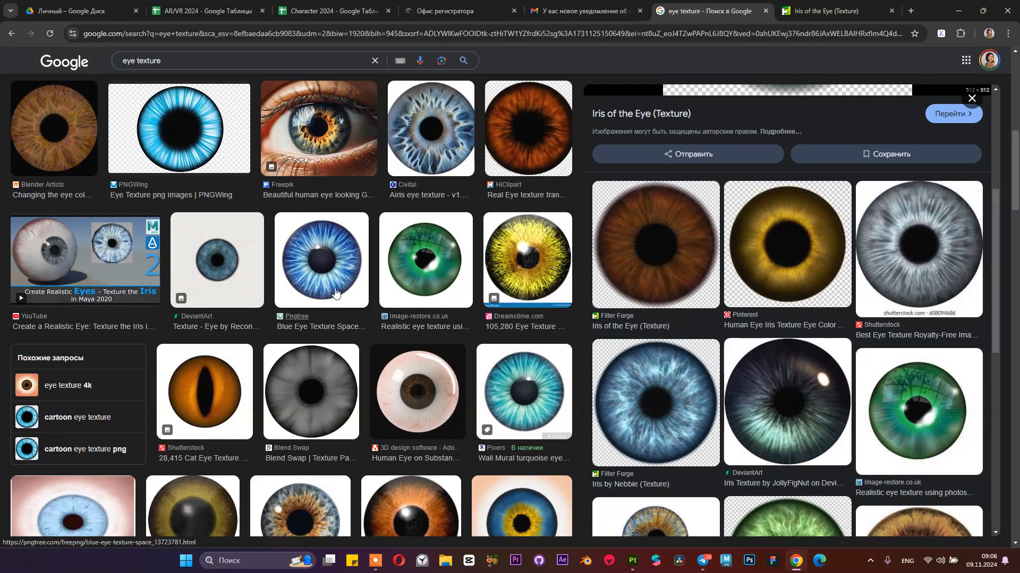
Step: Preview the blue eye texture result from Pngtree and browse further down the image results
{"action": "left_click", "coordinate": [329, 259]}
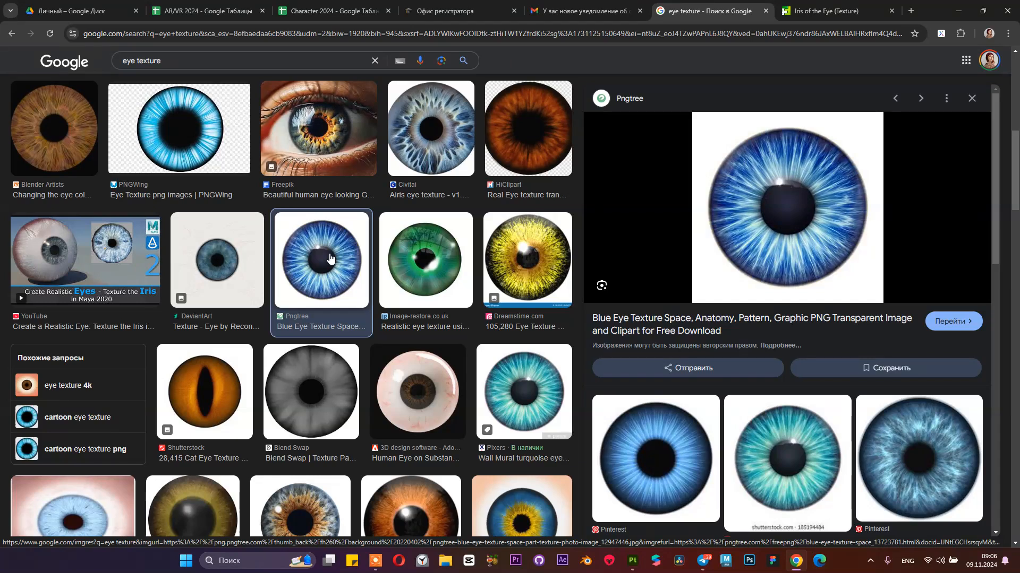
{"action": "scroll", "coordinate": [329, 259], "scroll_direction": "down", "scroll_amount": 2}
{"action": "scroll", "coordinate": [330, 258], "scroll_direction": "down", "scroll_amount": 3}
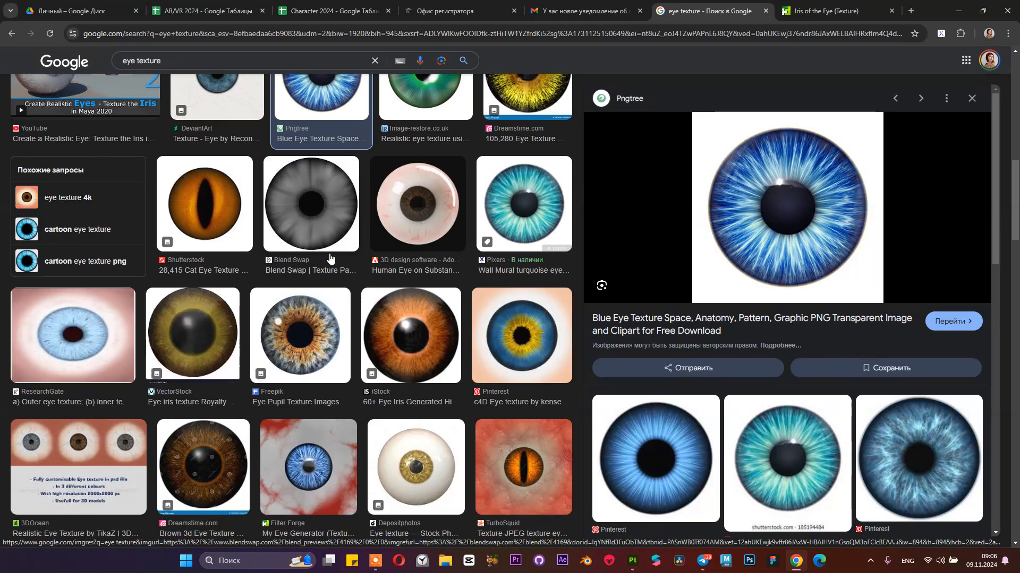
{"action": "scroll", "coordinate": [330, 259], "scroll_direction": "down", "scroll_amount": 7}
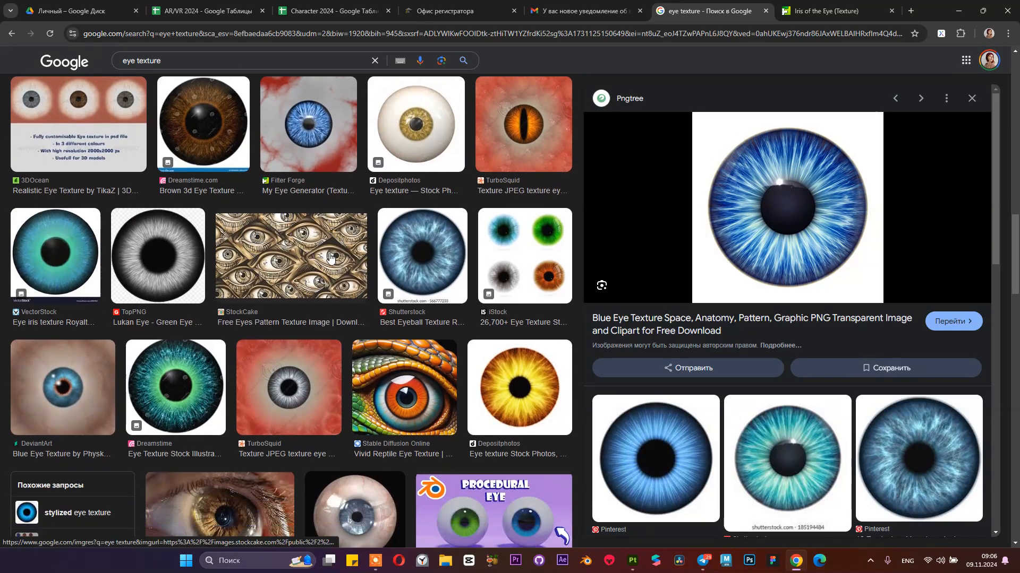
{"action": "scroll", "coordinate": [449, 220], "scroll_direction": "down", "scroll_amount": 4}
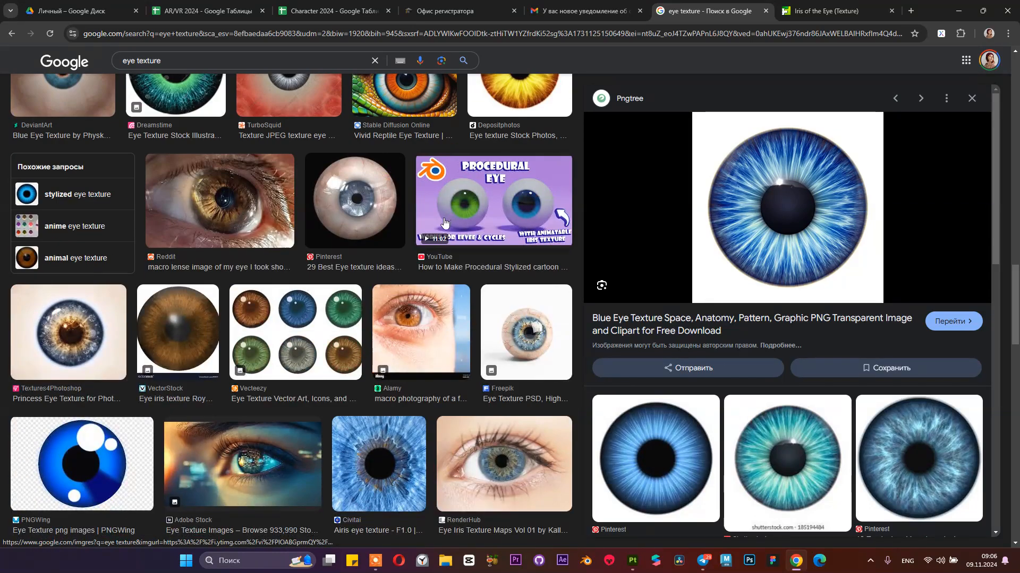
{"action": "scroll", "coordinate": [445, 222], "scroll_direction": "down", "scroll_amount": 9}
{"action": "scroll", "coordinate": [441, 227], "scroll_direction": "down", "scroll_amount": 7}
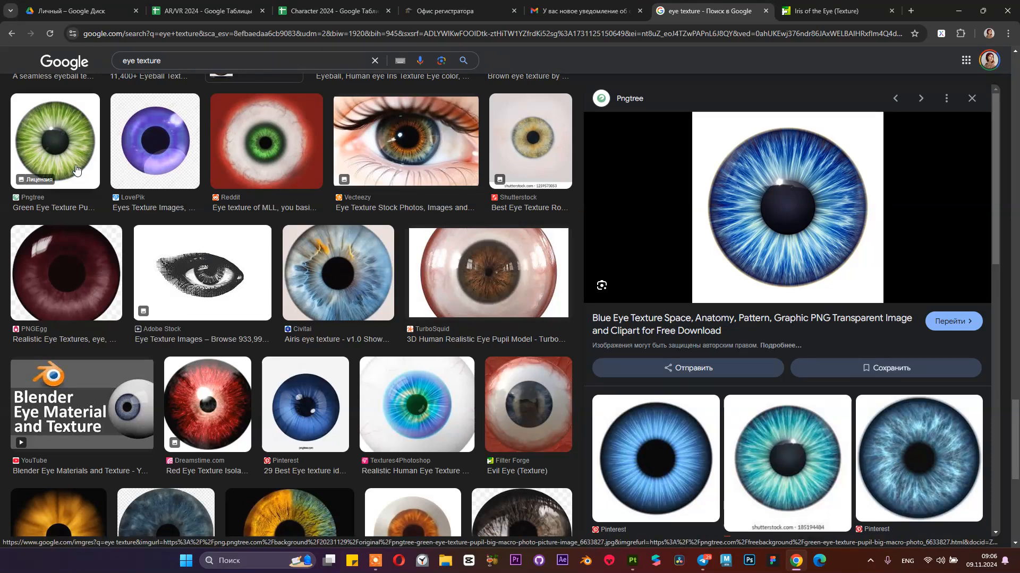
Step: Preview the Pngtree green eye macro photo and look through more of the eye texture results for a suitable iris
{"action": "left_click", "coordinate": [56, 140]}
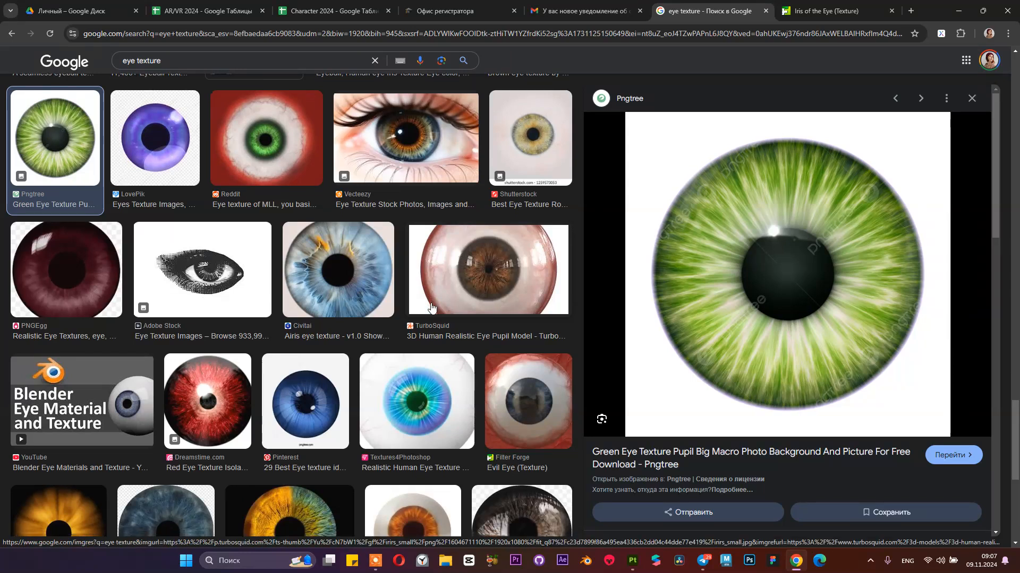
{"action": "scroll", "coordinate": [396, 317], "scroll_direction": "down", "scroll_amount": 5}
{"action": "scroll", "coordinate": [396, 317], "scroll_direction": "down", "scroll_amount": 7}
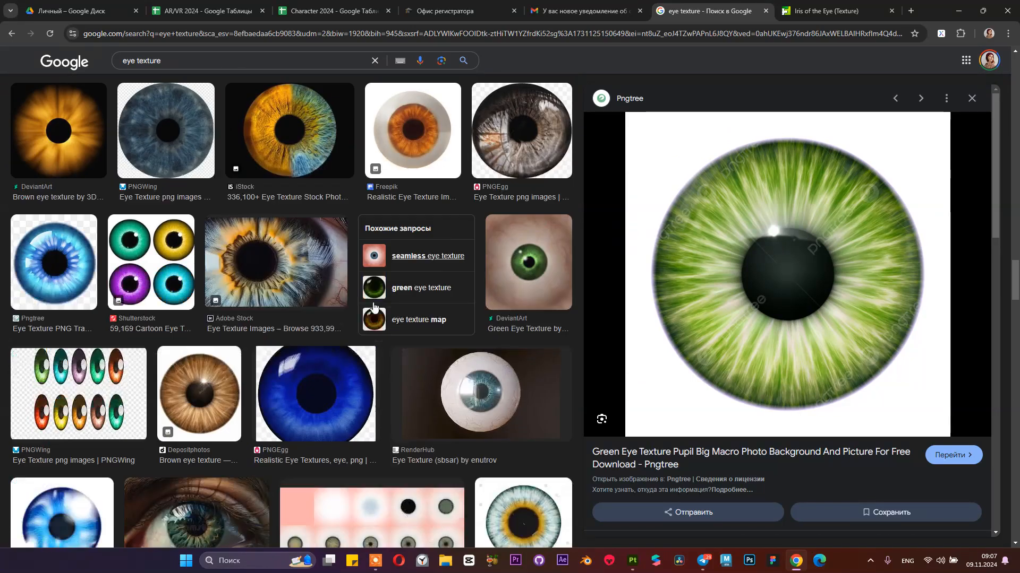
{"action": "scroll", "coordinate": [369, 307], "scroll_direction": "down", "scroll_amount": 7}
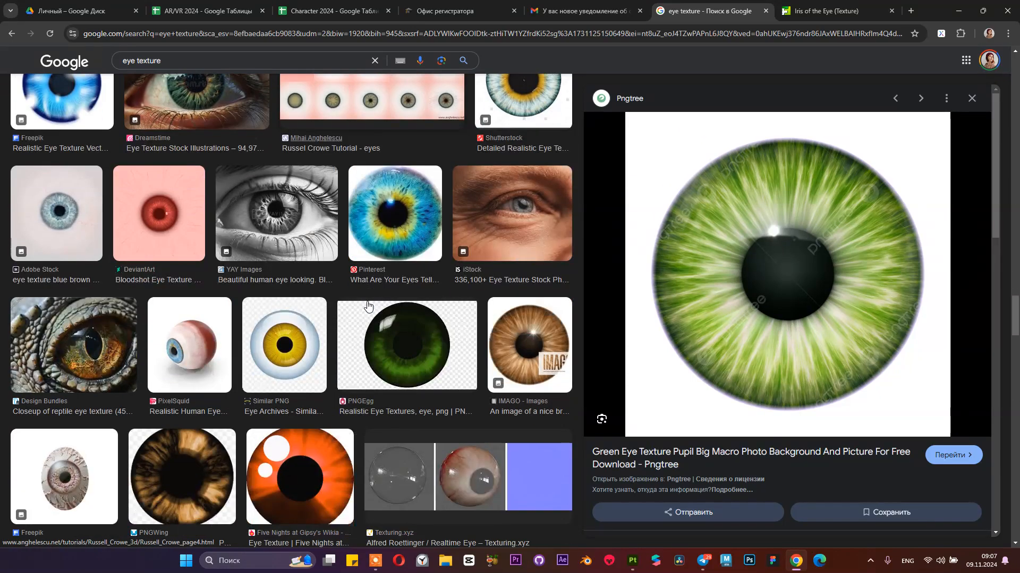
{"action": "scroll", "coordinate": [369, 307], "scroll_direction": "down", "scroll_amount": 6}
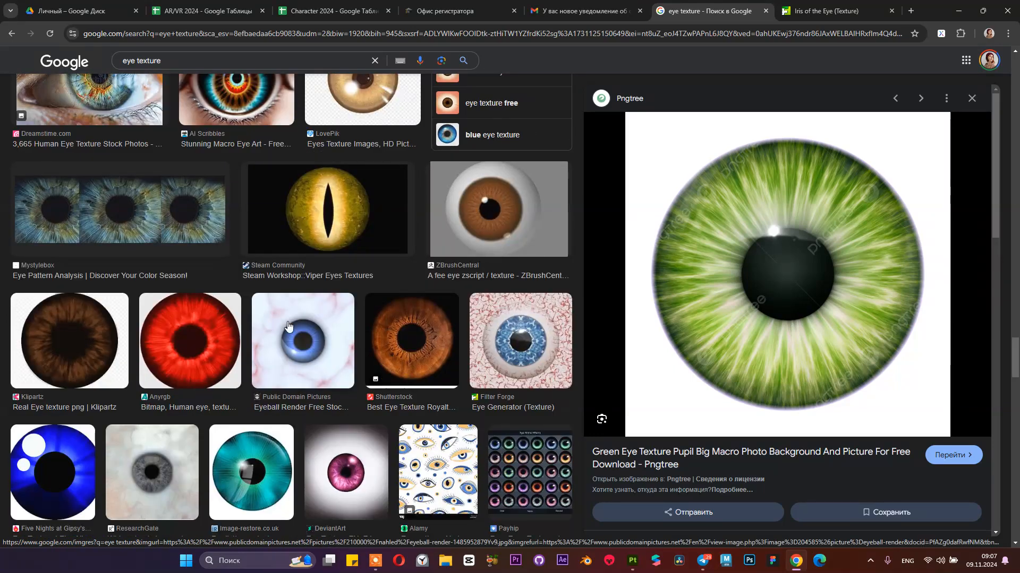
{"action": "scroll", "coordinate": [289, 325], "scroll_direction": "down", "scroll_amount": 3}
{"action": "scroll", "coordinate": [288, 321], "scroll_direction": "down", "scroll_amount": 3}
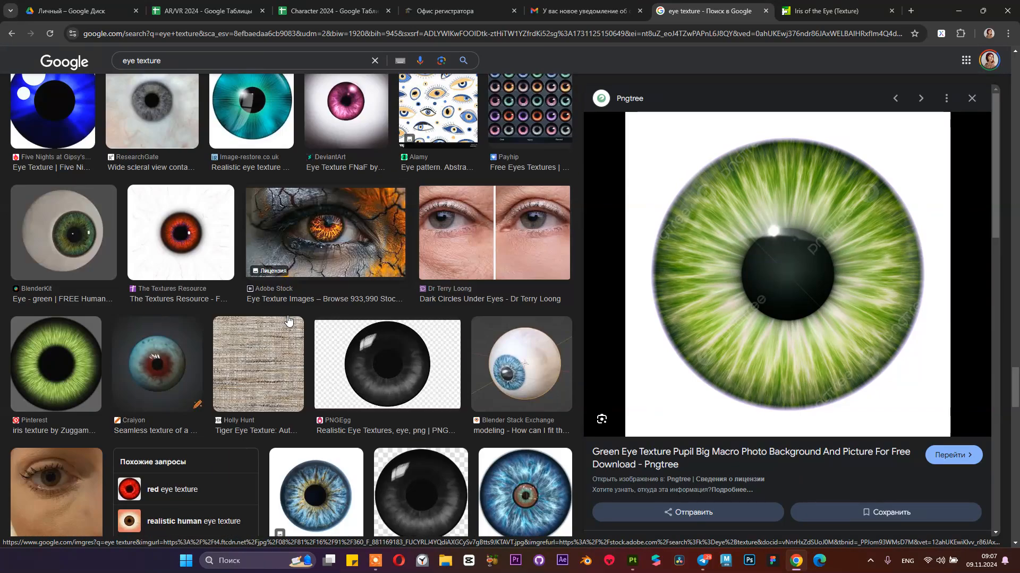
{"action": "scroll", "coordinate": [287, 316], "scroll_direction": "down", "scroll_amount": 2}
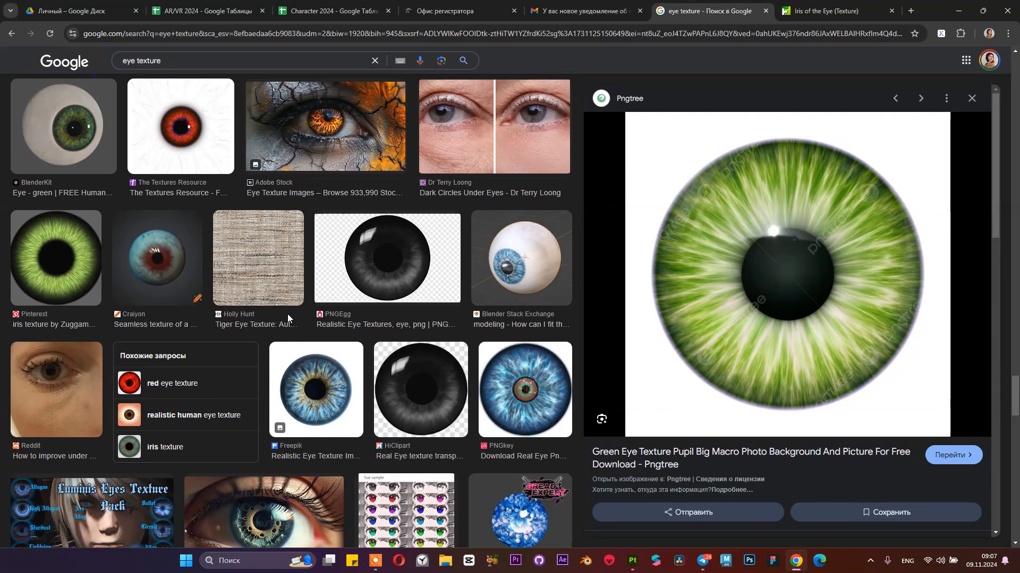
Step: Save the blue Realistic Eye Texture image from Freepik into the Reference folder as iris-eye-isolated_23-2151866148.avif
{"action": "left_click", "coordinate": [334, 380]}
{"action": "right_click", "coordinate": [799, 229]}
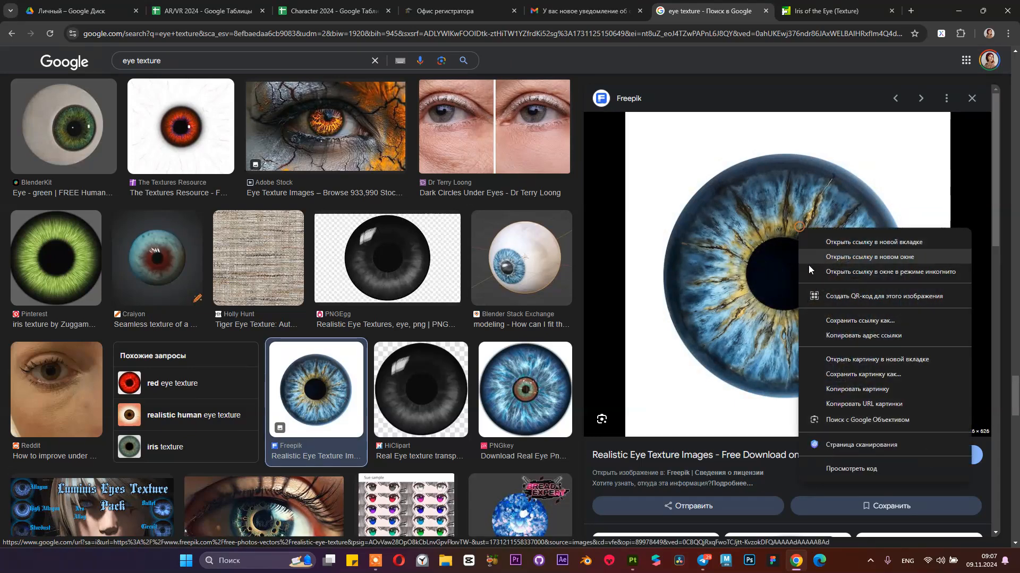
{"action": "left_click", "coordinate": [849, 374]}
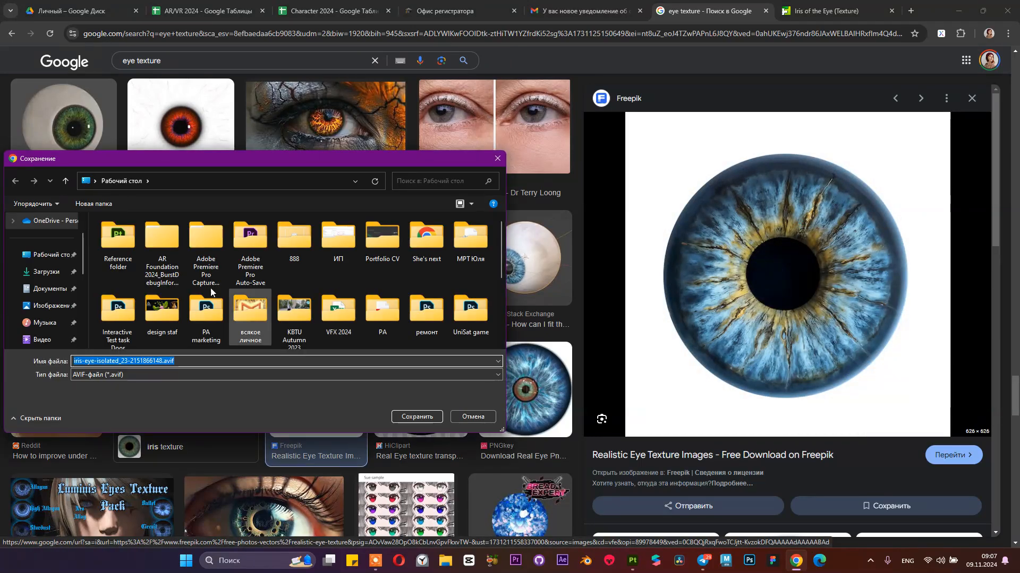
{"action": "double_click", "coordinate": [118, 239]}
{"action": "left_click", "coordinate": [417, 416]}
Step: Open the image's Freepik source page and the free "Iris of eye isolated" asset with the orange-blue iris, dismissing the AI features introduction
{"action": "left_click", "coordinate": [790, 275]}
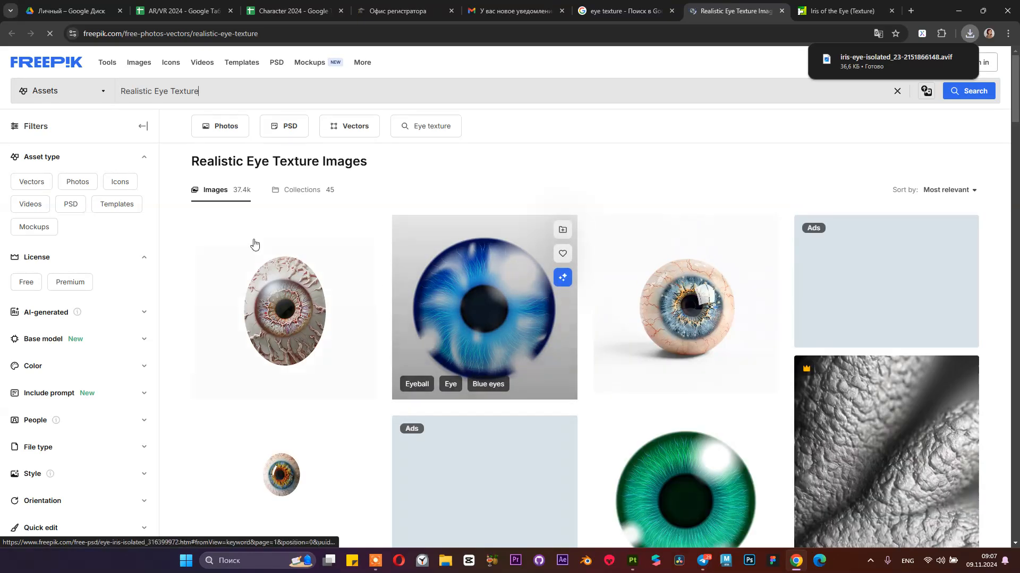
{"action": "scroll", "coordinate": [459, 233], "scroll_direction": "down", "scroll_amount": 10}
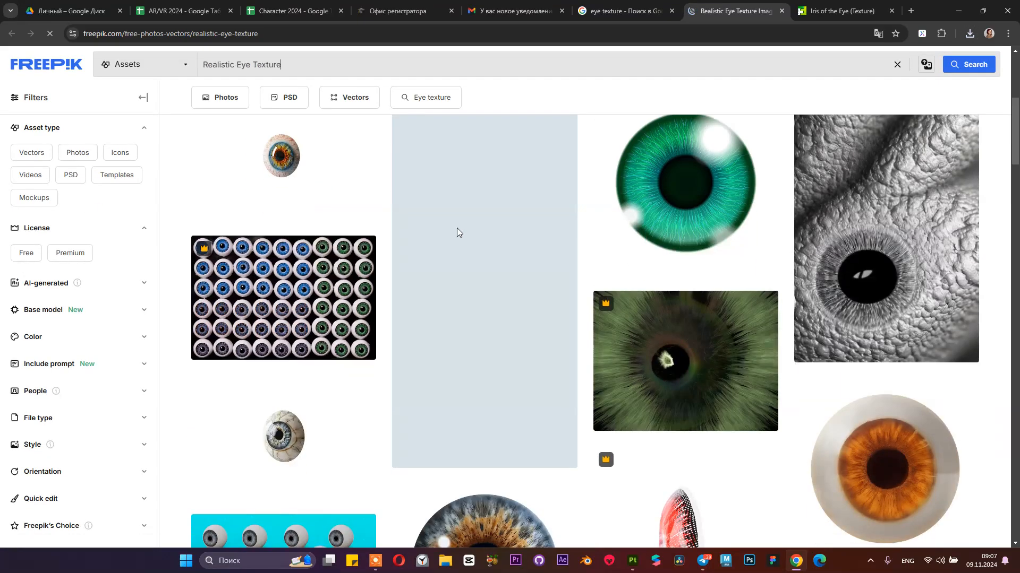
{"action": "left_click", "coordinate": [492, 241]}
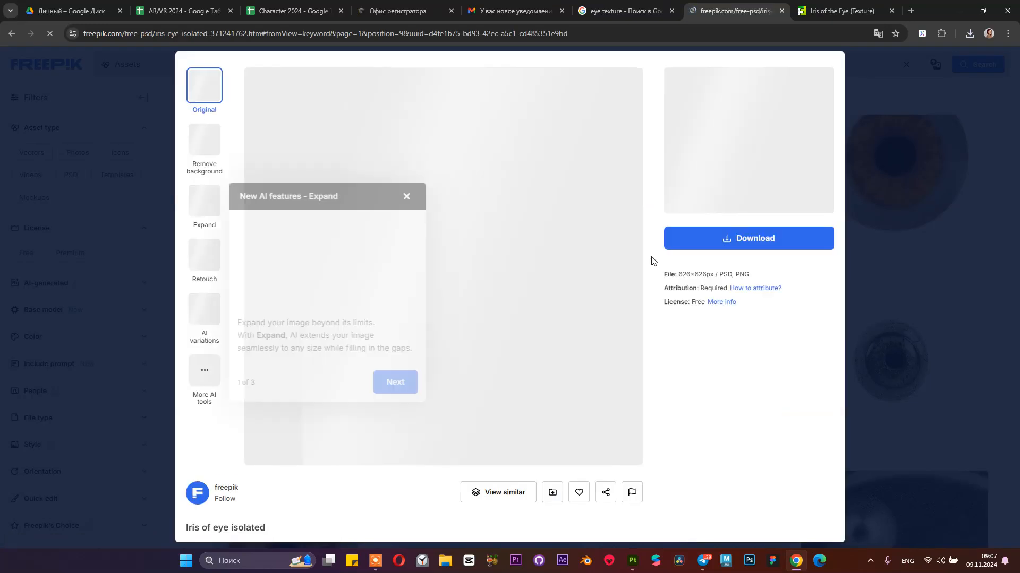
{"action": "left_click", "coordinate": [403, 196]}
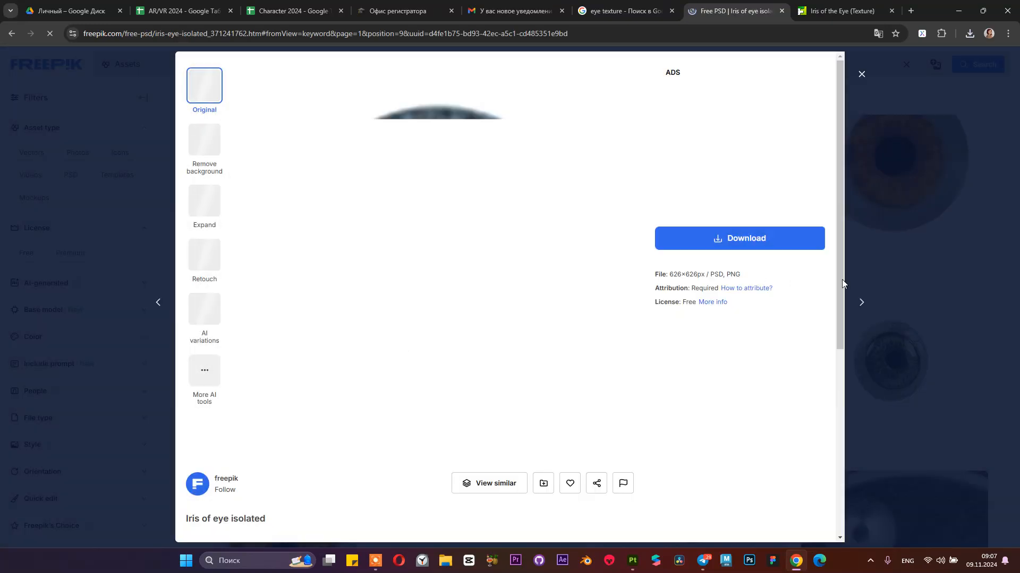
Step: Download the "Iris of eye isolated" asset from Freepik as the 8.94 MB PNG and request the download again
{"action": "left_click", "coordinate": [768, 245]}
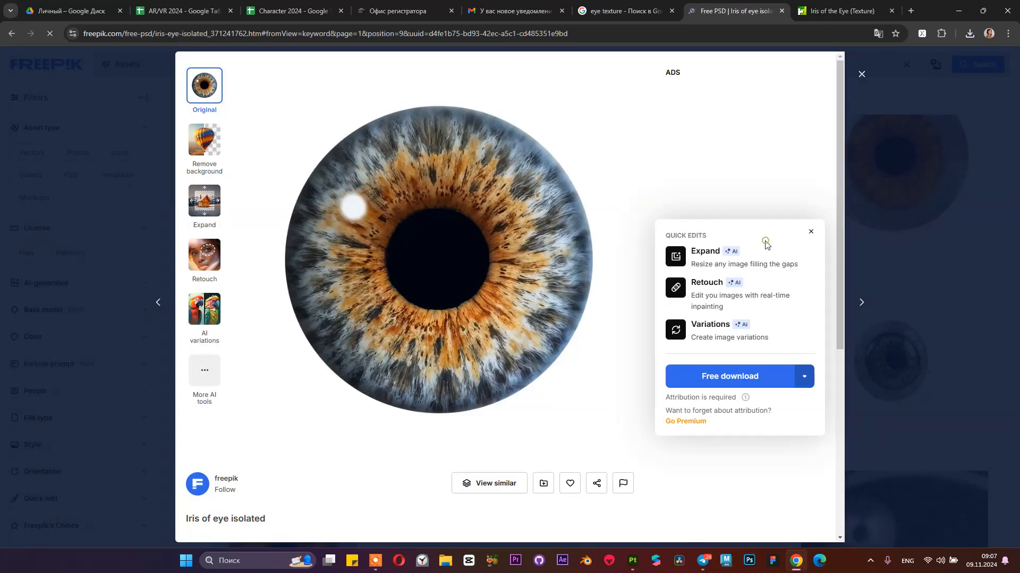
{"action": "left_click", "coordinate": [805, 377]}
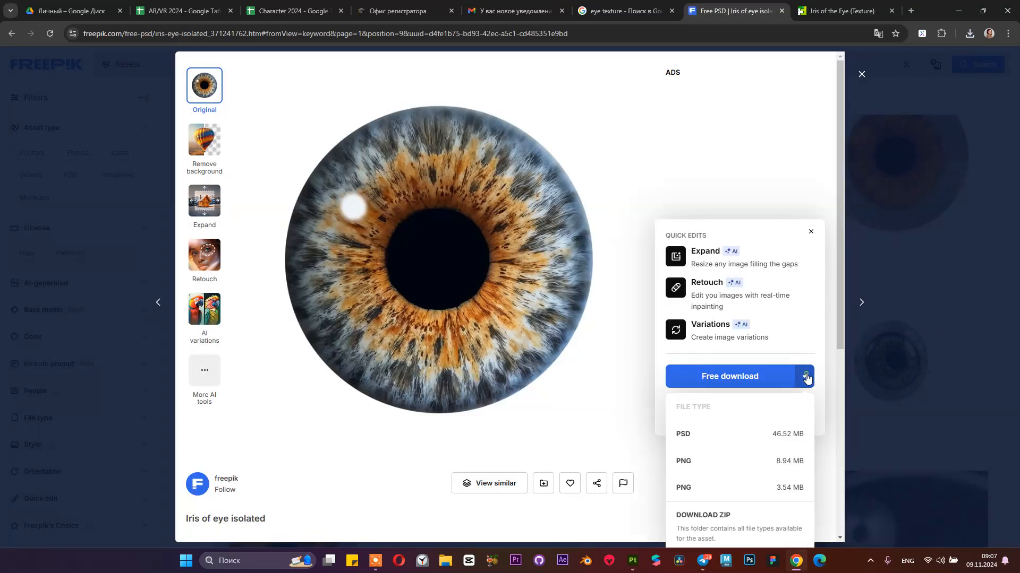
{"action": "left_click", "coordinate": [752, 466]}
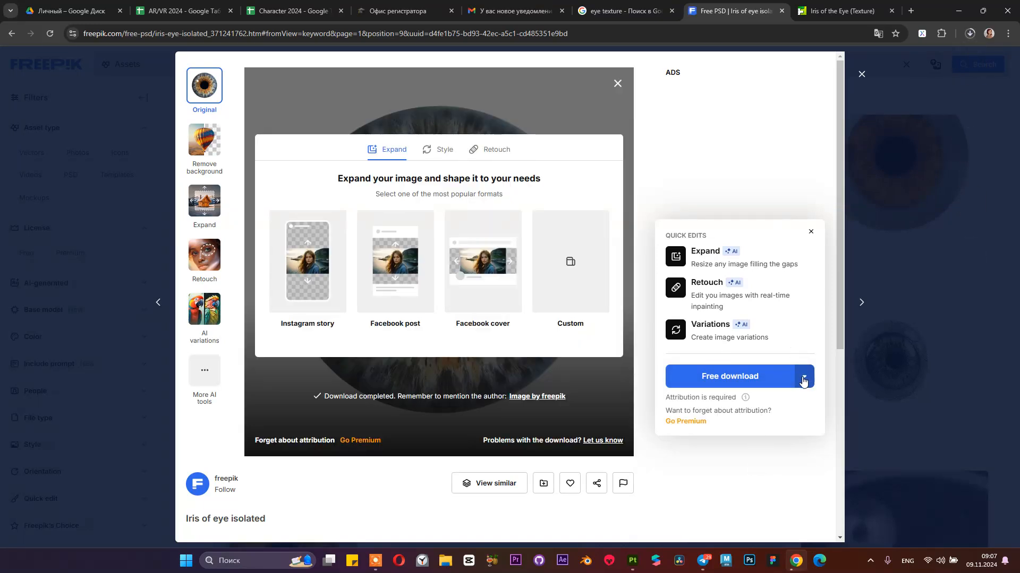
{"action": "left_click", "coordinate": [804, 378]}
{"action": "left_click", "coordinate": [765, 461]}
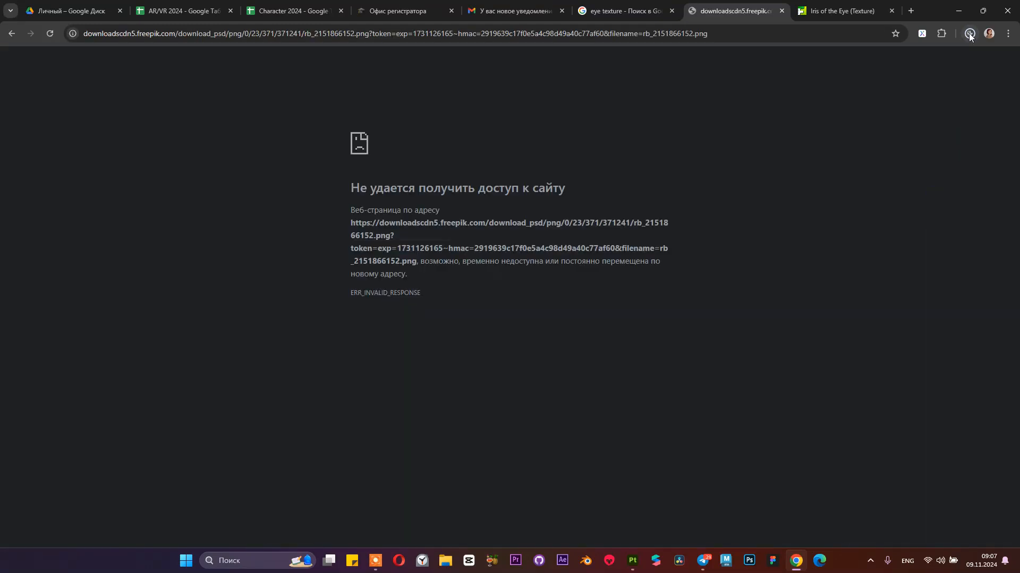
Step: Show the downloaded 371241762_11468411.png in its folder and view the image at full preview before closing it
{"action": "left_click", "coordinate": [970, 34]}
{"action": "left_click", "coordinate": [941, 80]}
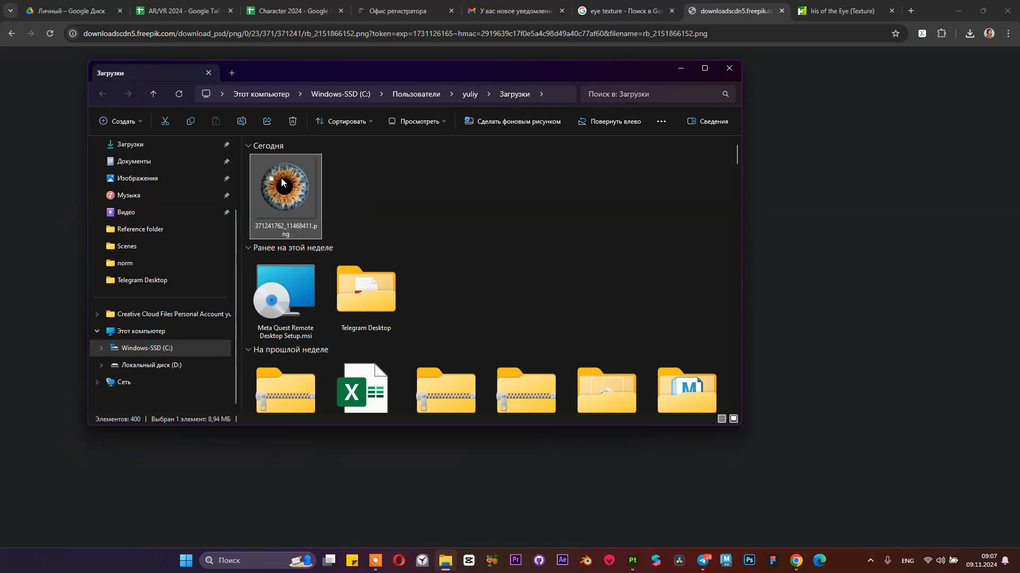
{"action": "key", "text": "Return"}
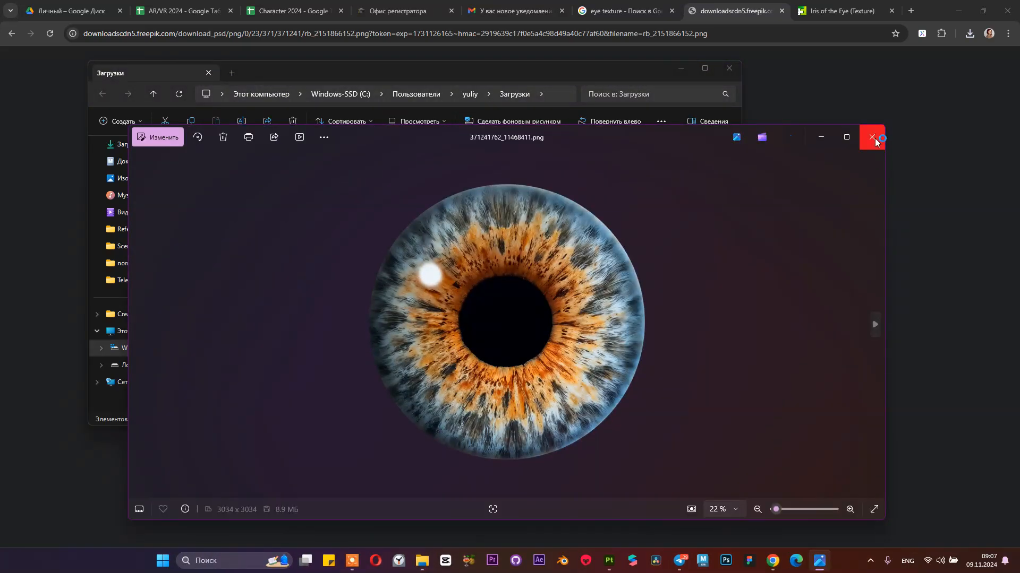
{"action": "left_click", "coordinate": [872, 137]}
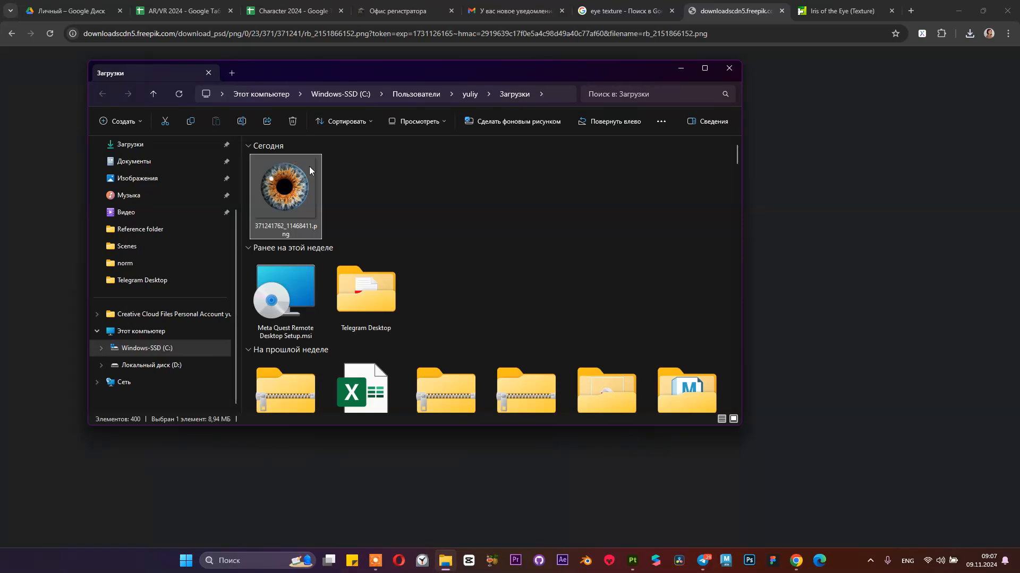
{"action": "right_click", "coordinate": [299, 173]}
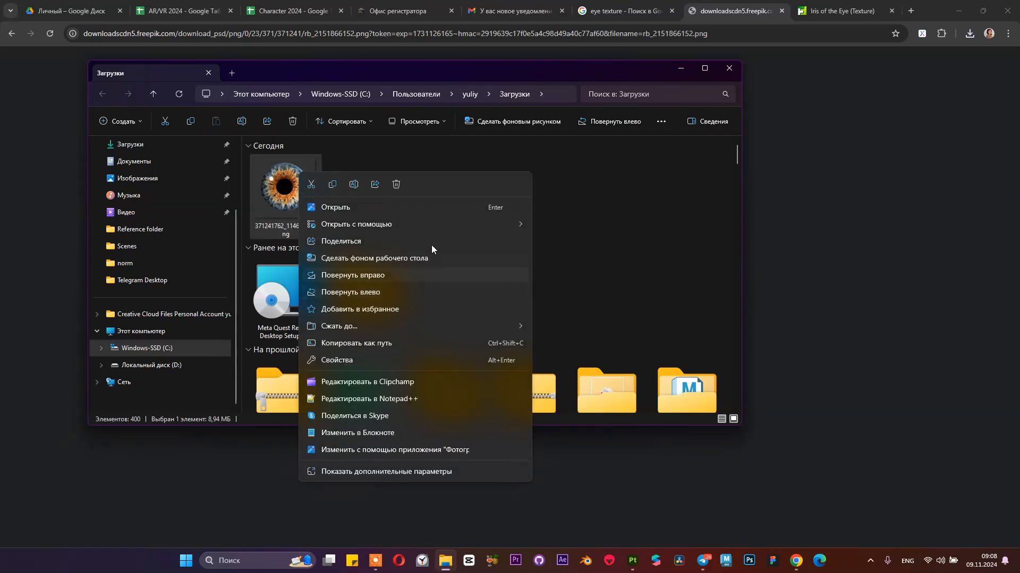
{"action": "mouse_move", "coordinate": [438, 225]}
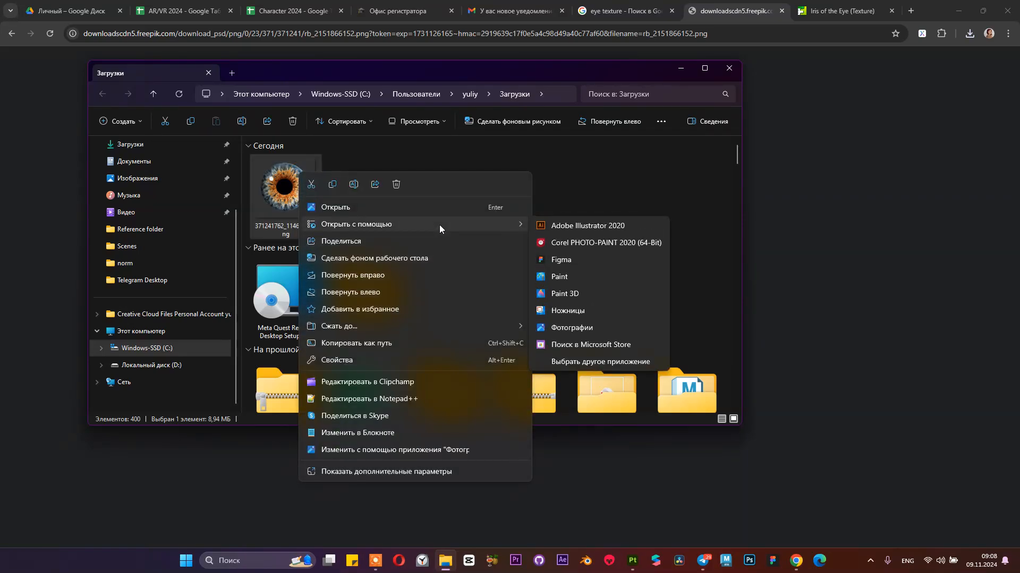
{"action": "left_click", "coordinate": [656, 170]}
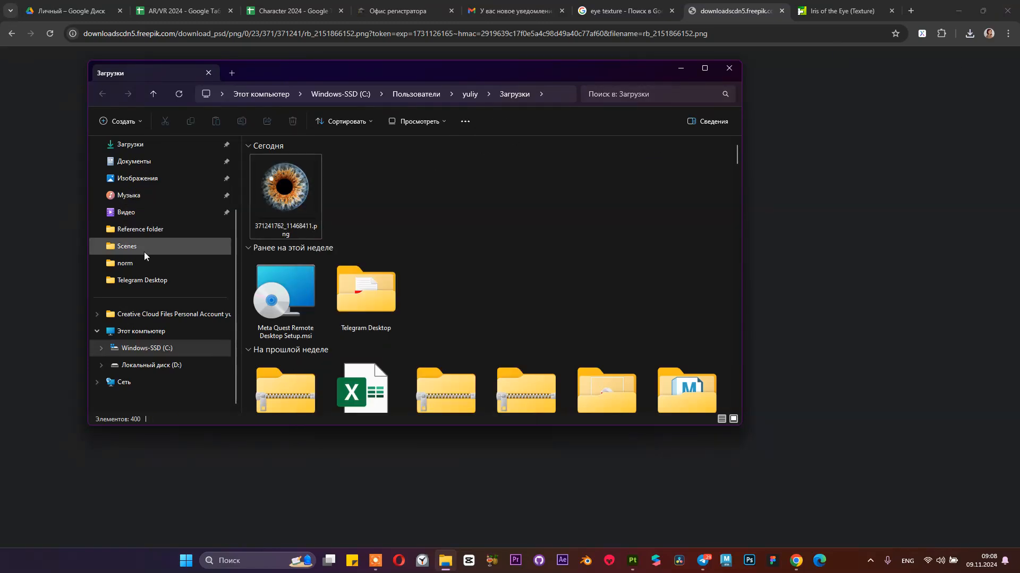
Step: Look through the contents of the Reference folder
{"action": "left_click", "coordinate": [148, 235]}
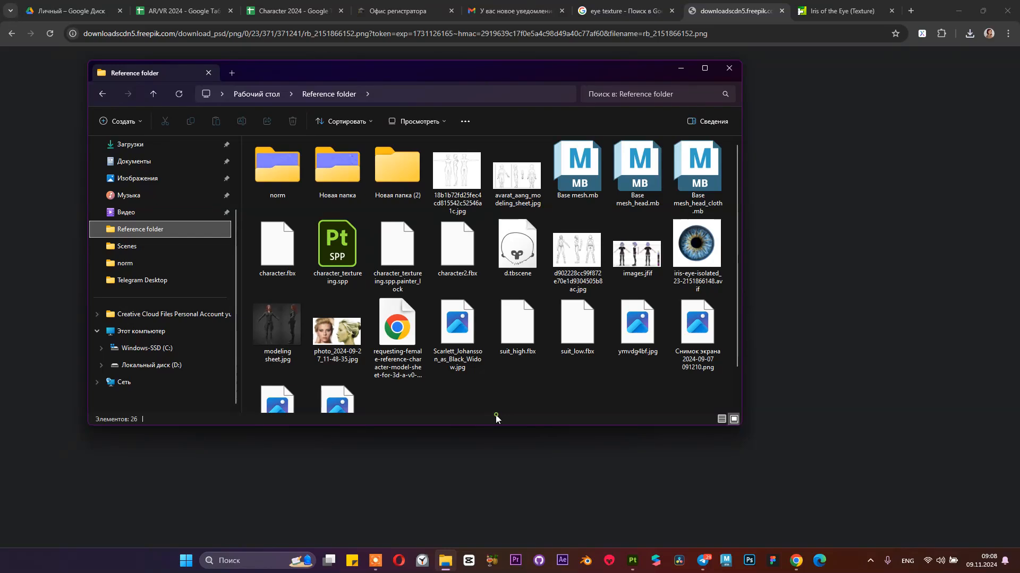
{"action": "scroll", "coordinate": [520, 377], "scroll_direction": "down", "scroll_amount": 1}
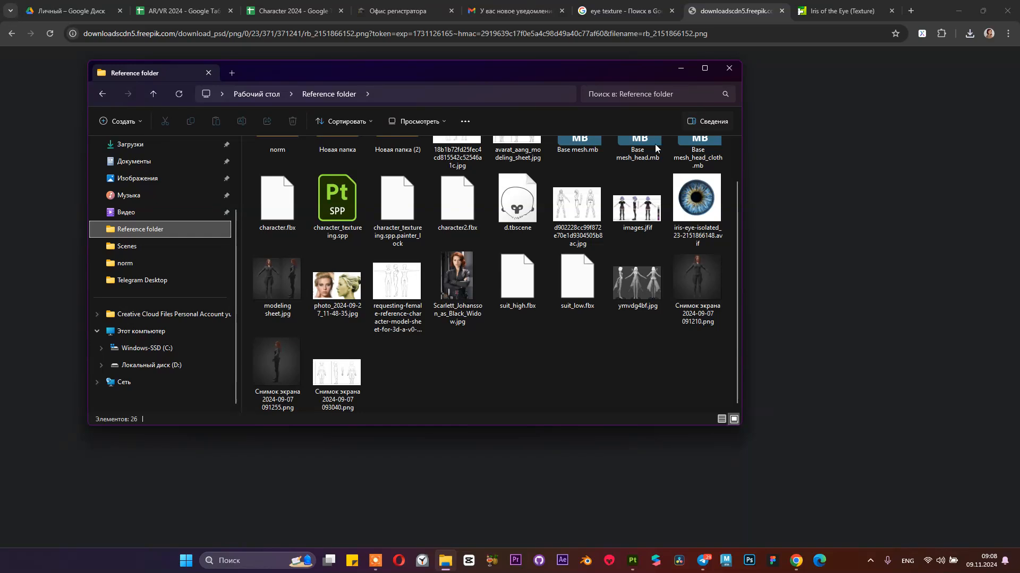
{"action": "left_click_drag", "start_coordinate": [582, 348], "coordinate": [576, 358]}
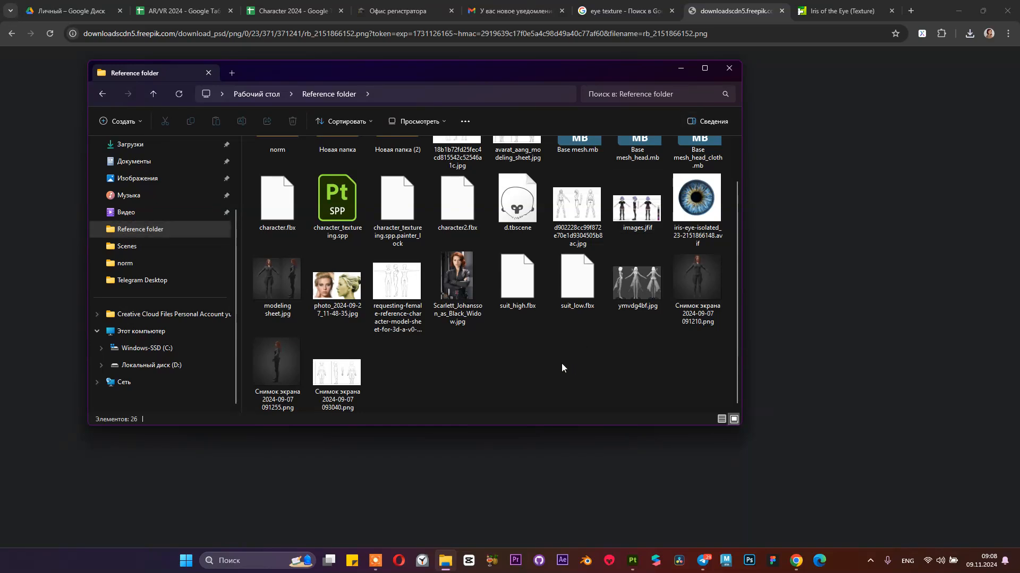
{"action": "scroll", "coordinate": [561, 358], "scroll_direction": "up", "scroll_amount": 1}
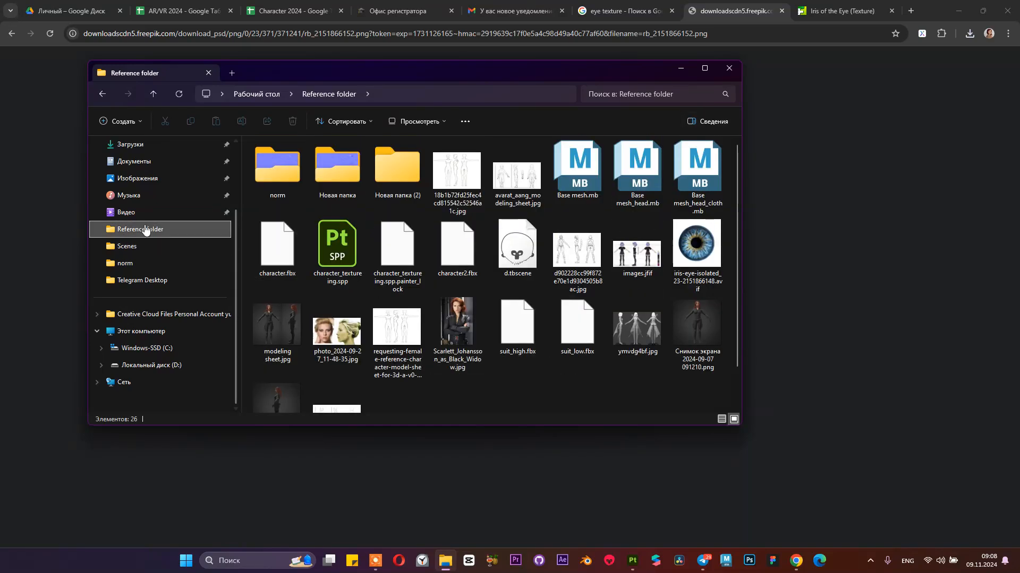
Step: Copy 371241762_11468411.png from the Downloads folder into the Reference folder and switch back to Substance 3D Painter
{"action": "left_click", "coordinate": [132, 145]}
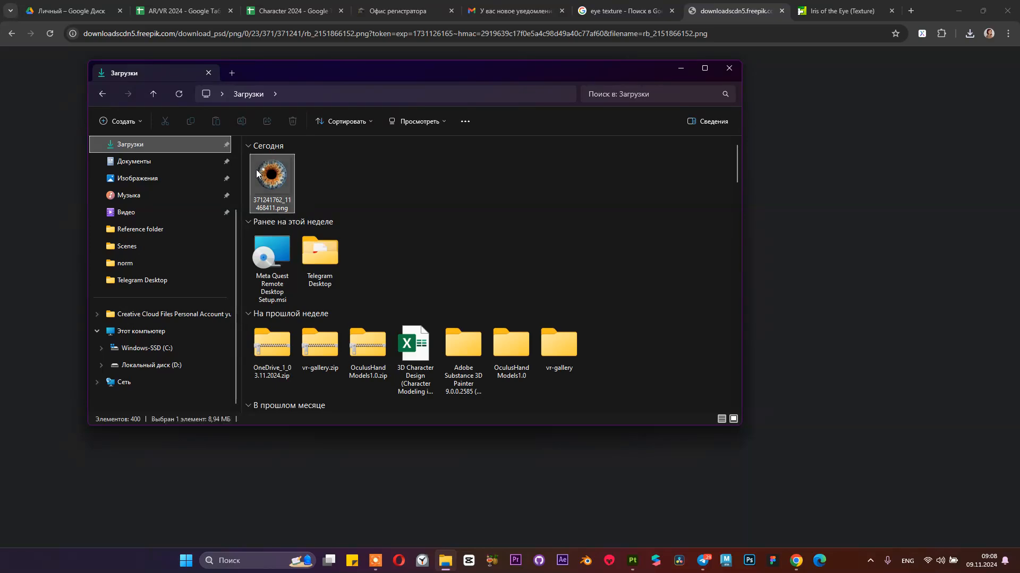
{"action": "left_click", "coordinate": [278, 190]}
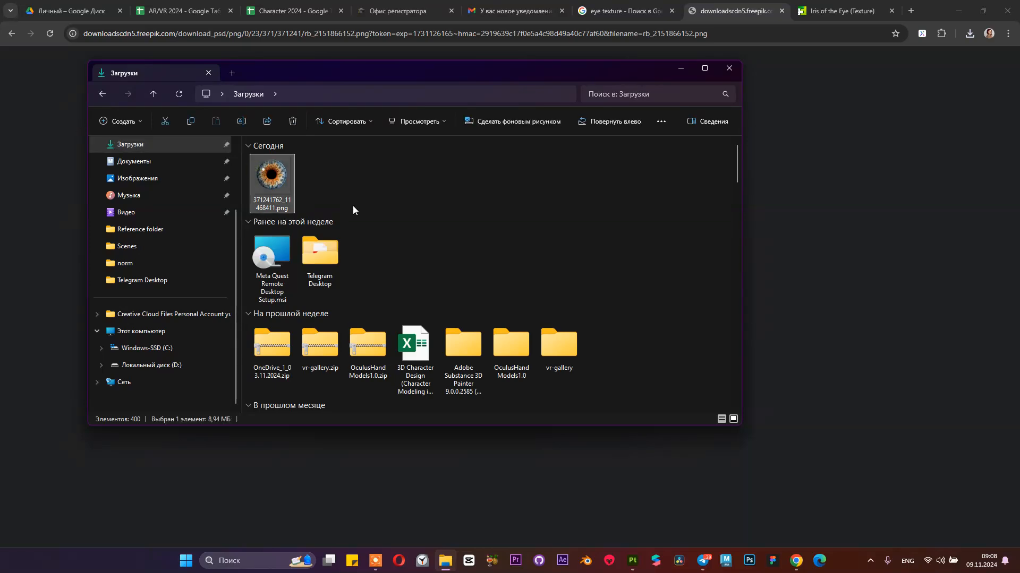
{"action": "left_click", "coordinate": [141, 229]}
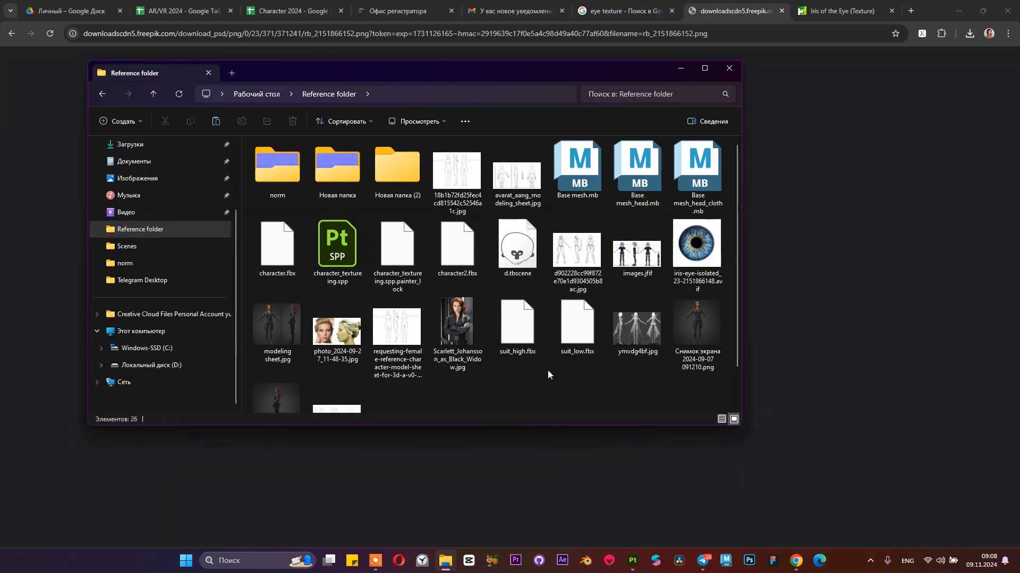
{"action": "left_click", "coordinate": [958, 10]}
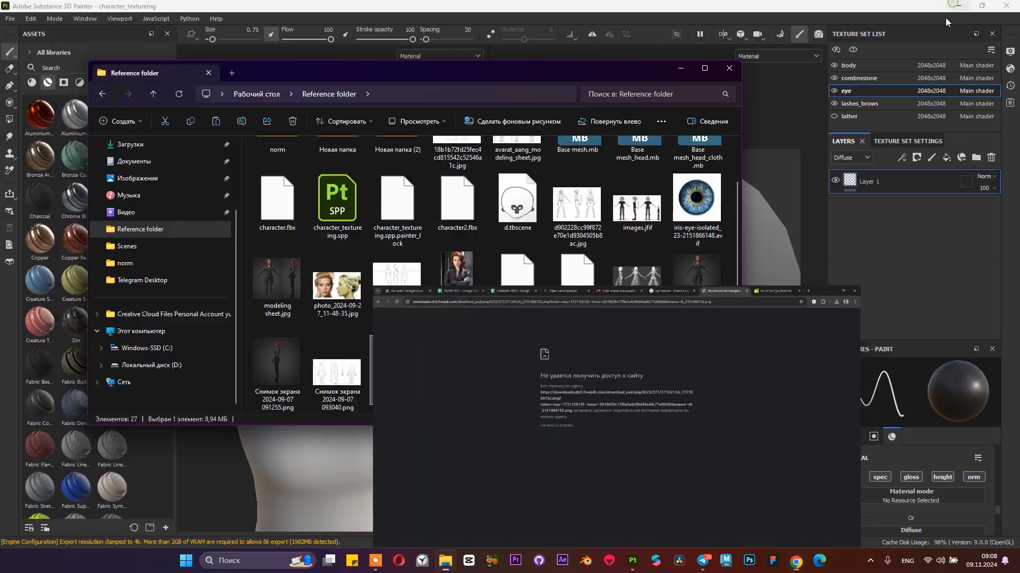
Step: Close the folder window and add 371241762_11468411.png from the Reference folder to the resource import list
{"action": "left_click", "coordinate": [725, 68]}
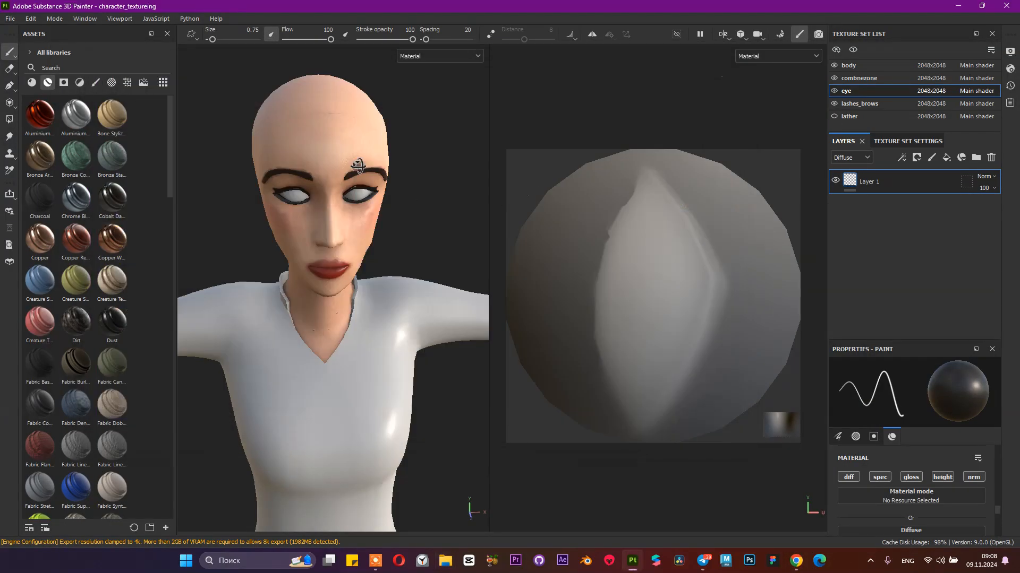
{"action": "left_click_drag", "start_coordinate": [378, 178], "coordinate": [377, 151], "text": "alt"}
{"action": "left_click", "coordinate": [11, 19]}
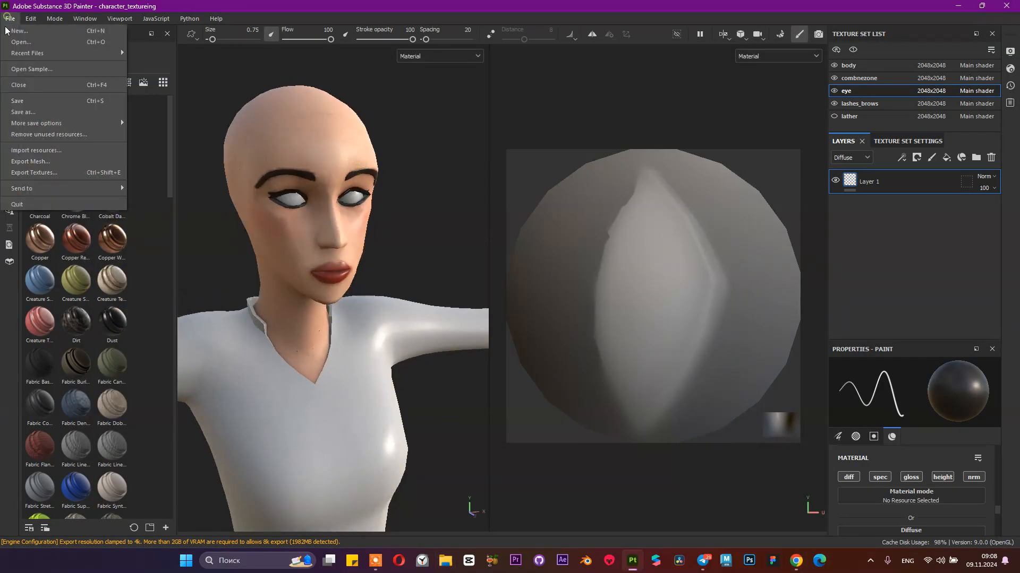
{"action": "left_click", "coordinate": [35, 150]}
{"action": "left_click", "coordinate": [582, 138]}
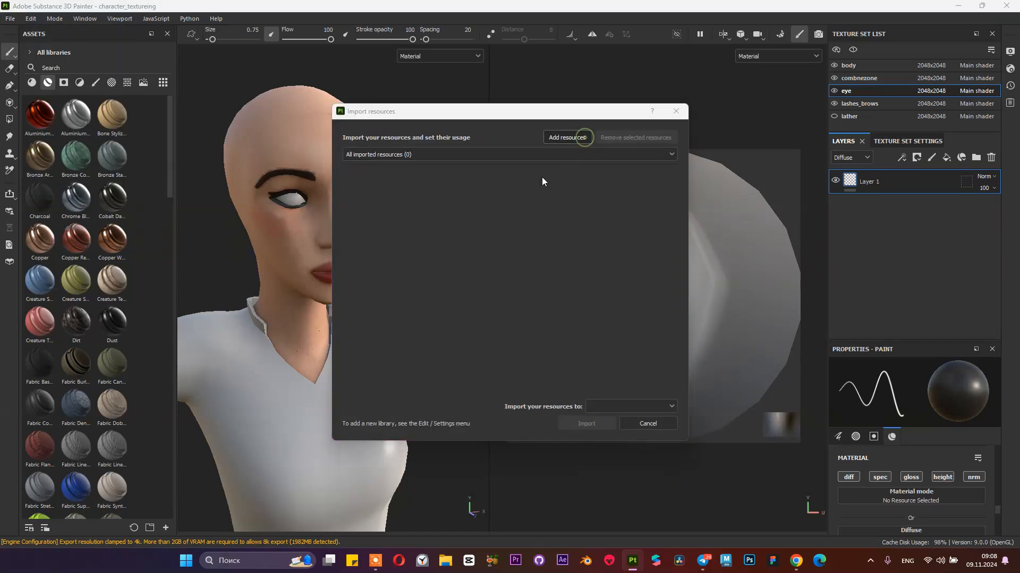
{"action": "double_click", "coordinate": [683, 212]}
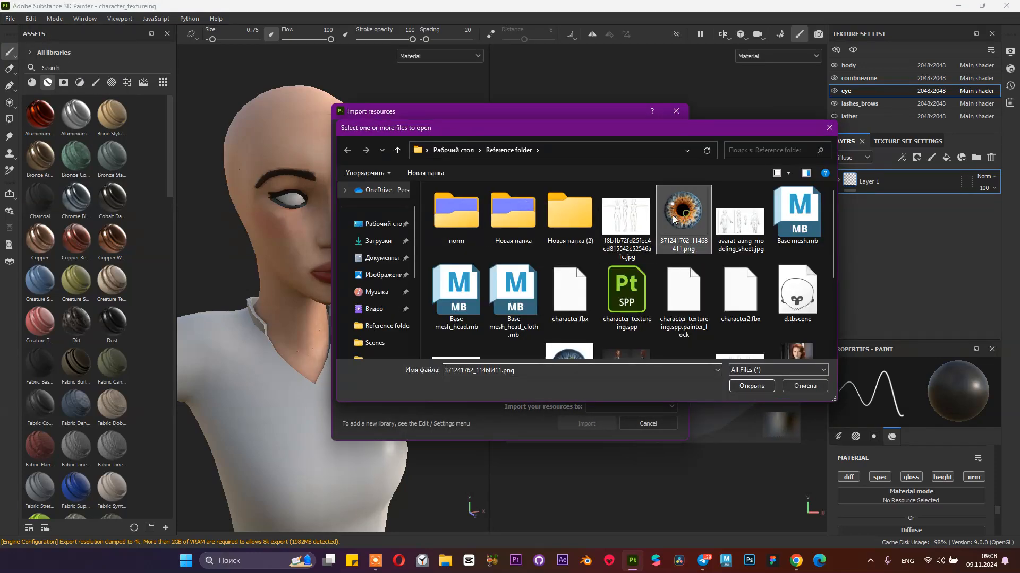
Step: Set the image's usage to texture and import it into project 'character_textureing'
{"action": "left_click", "coordinate": [636, 173]}
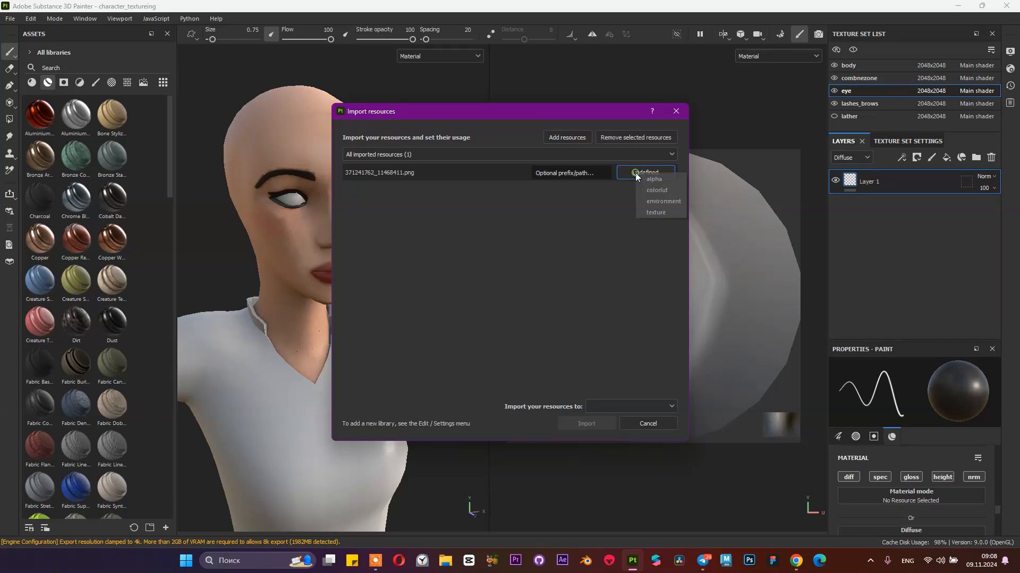
{"action": "left_click", "coordinate": [640, 211]}
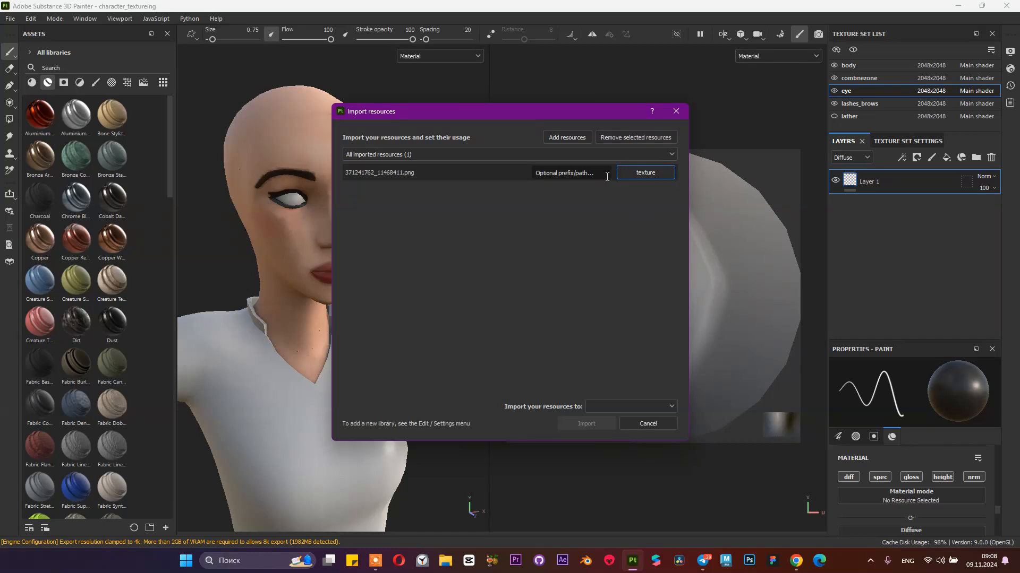
{"action": "left_click", "coordinate": [442, 169]}
{"action": "left_click", "coordinate": [619, 406]}
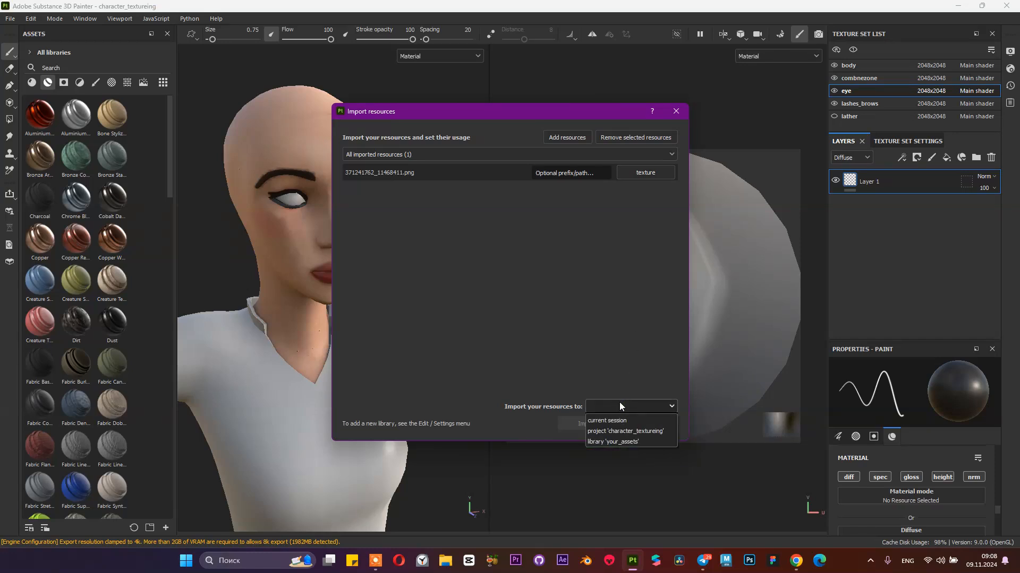
{"action": "left_click", "coordinate": [610, 433]}
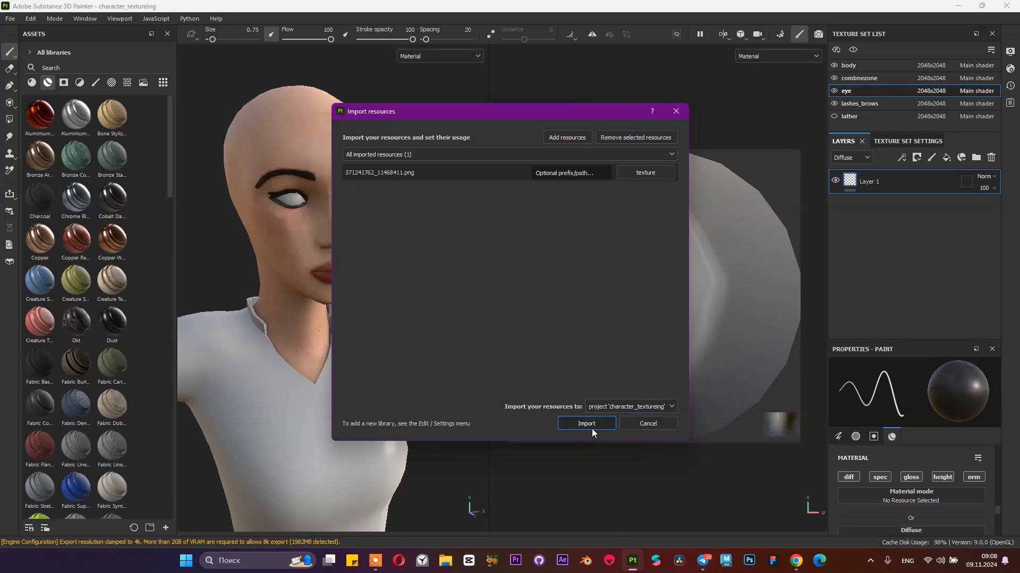
{"action": "left_click", "coordinate": [588, 423]}
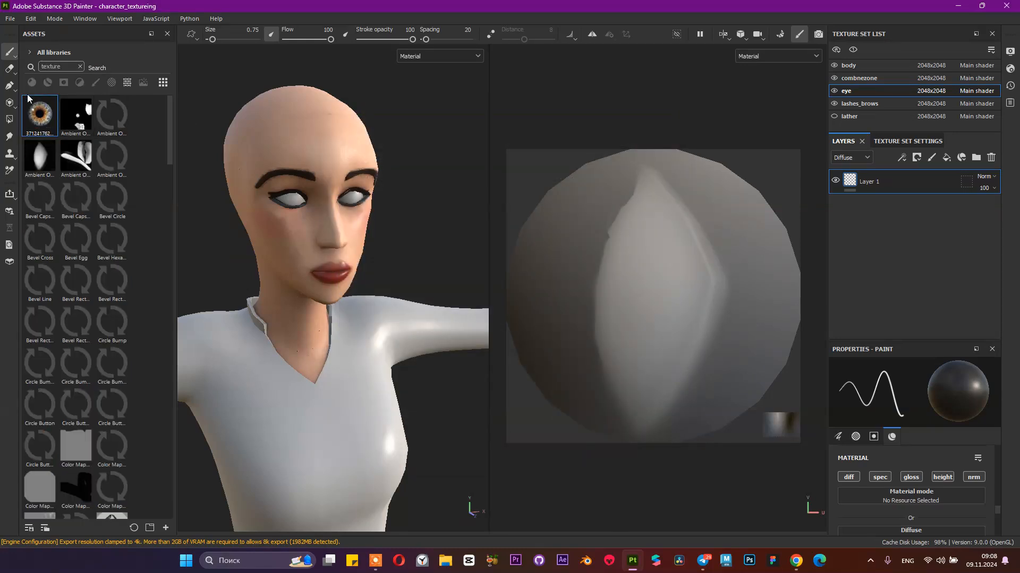
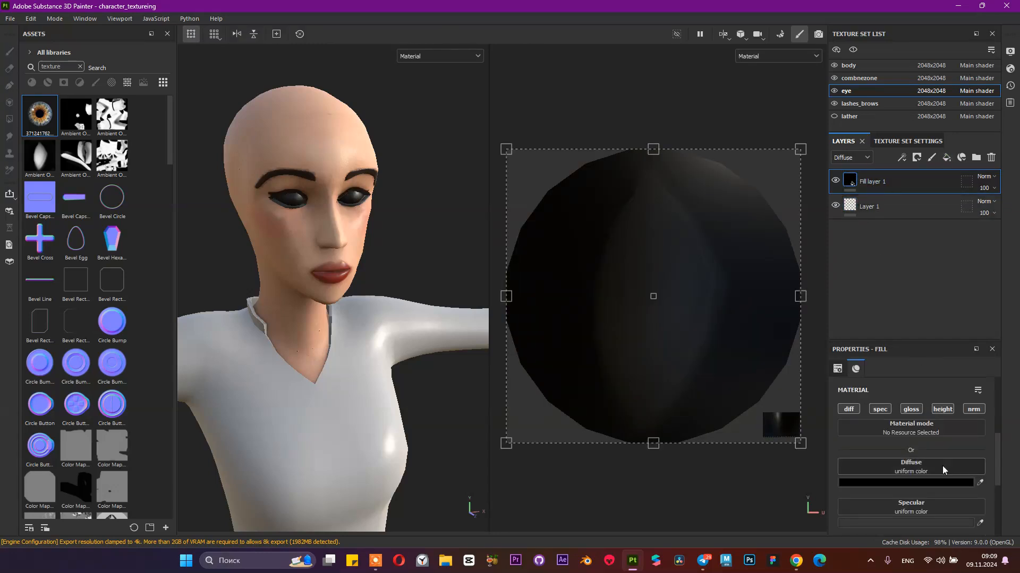
Step: Use 371241762_11468411 as the diffuse of the eye's Fill layer 1 and shrink its projection to about 1.29 tiling
{"action": "left_click", "coordinate": [904, 468]}
{"action": "left_click", "coordinate": [890, 358]}
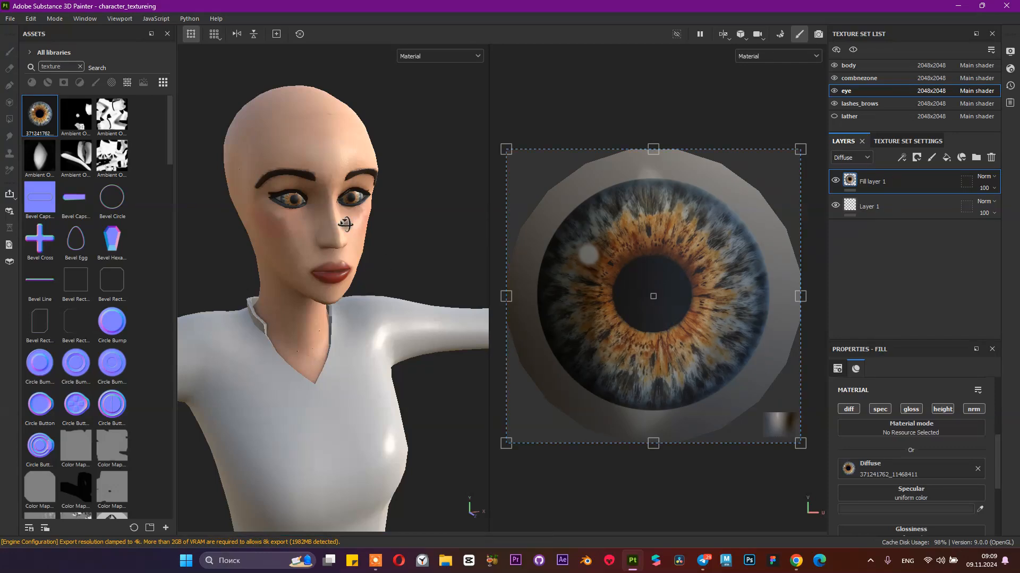
{"action": "left_click_drag", "start_coordinate": [346, 224], "coordinate": [330, 226], "text": "alt"}
{"action": "scroll", "coordinate": [357, 245], "scroll_direction": "up", "scroll_amount": 2}
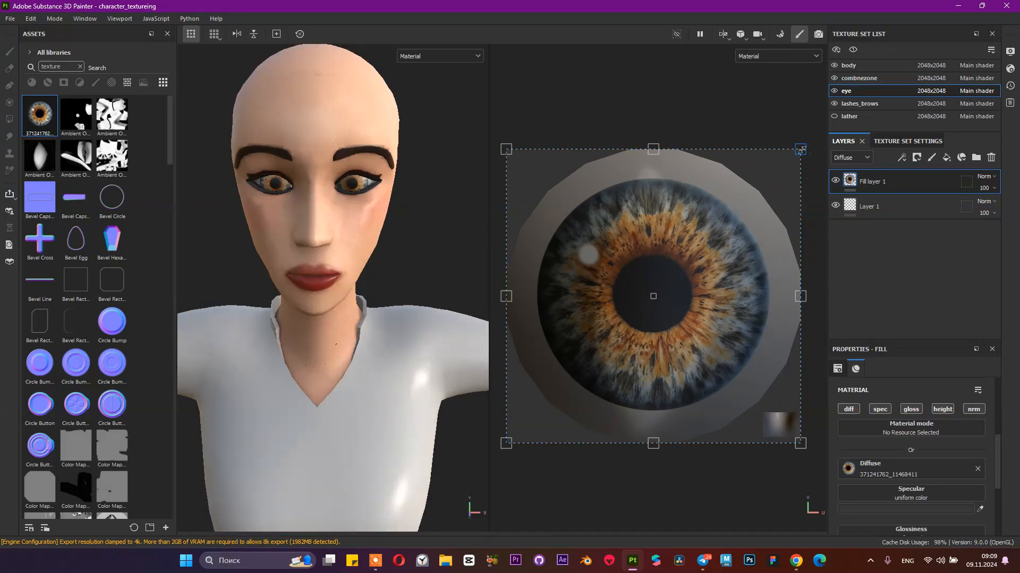
{"action": "left_click_drag", "start_coordinate": [795, 154], "coordinate": [697, 219]}
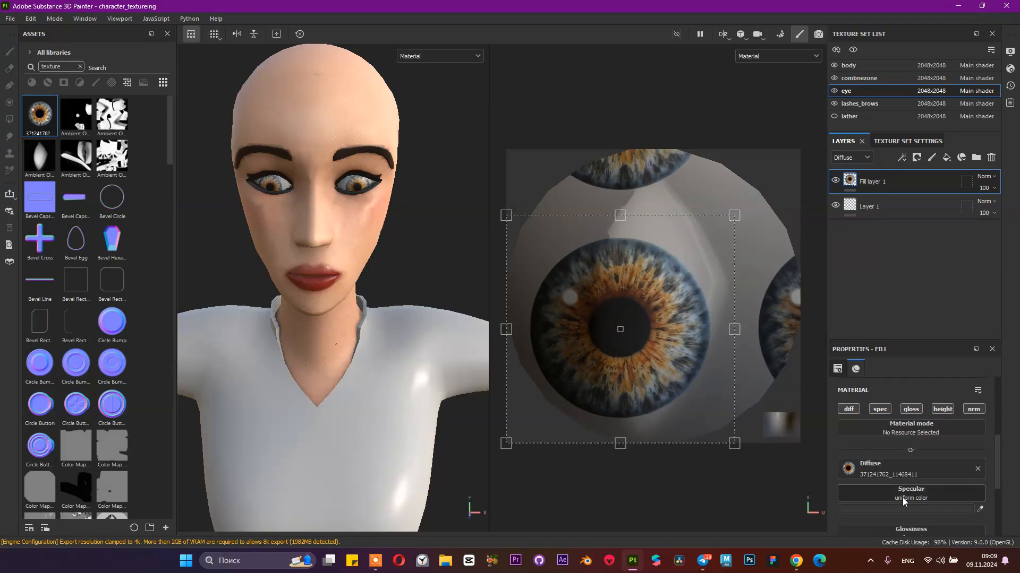
{"action": "scroll", "coordinate": [913, 480], "scroll_direction": "down", "scroll_amount": 1}
{"action": "scroll", "coordinate": [940, 438], "scroll_direction": "down", "scroll_amount": 3}
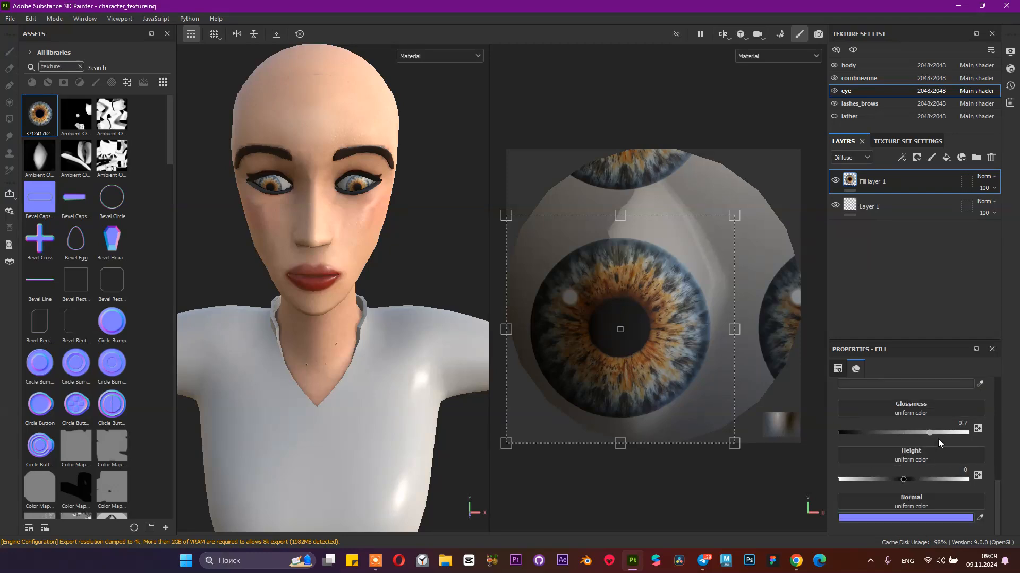
{"action": "scroll", "coordinate": [937, 439], "scroll_direction": "up", "scroll_amount": 3}
{"action": "left_click", "coordinate": [907, 478]}
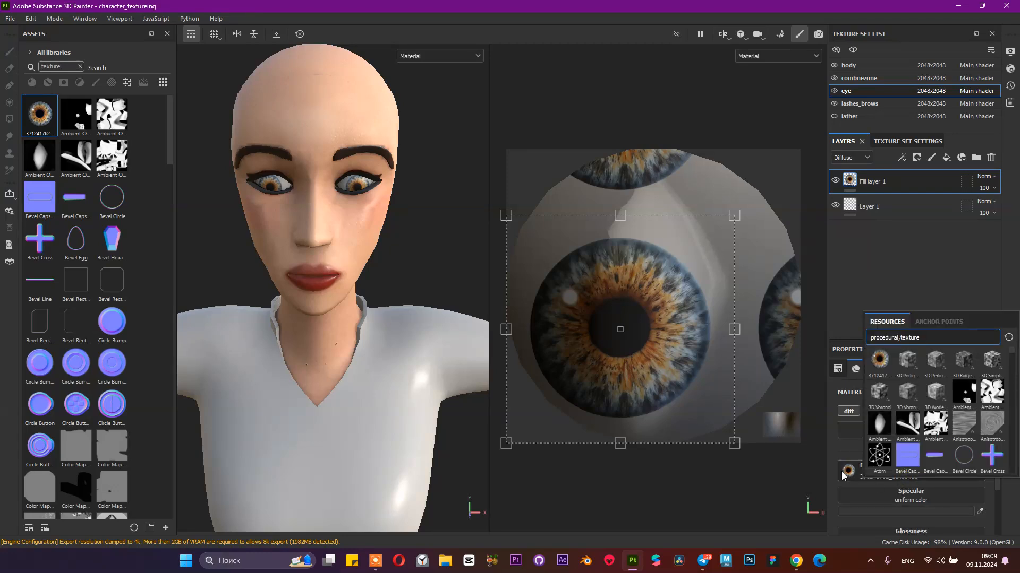
{"action": "left_click", "coordinate": [854, 245]}
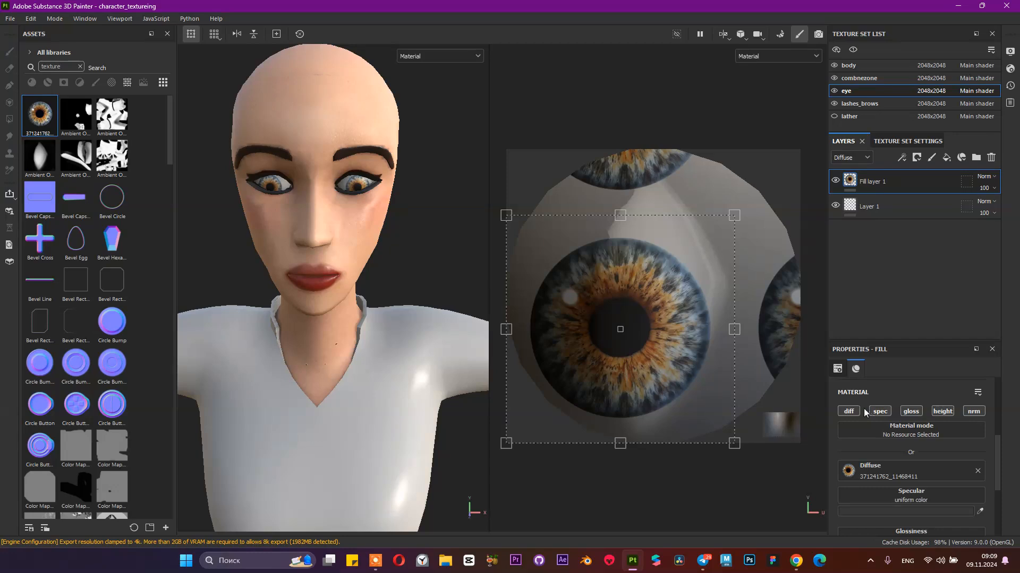
Step: Try Physical size as the UV scale mode of Fill layer 1 and return it to Tiling
{"action": "left_click", "coordinate": [838, 369]}
{"action": "left_click", "coordinate": [885, 464]}
{"action": "left_click", "coordinate": [885, 487]}
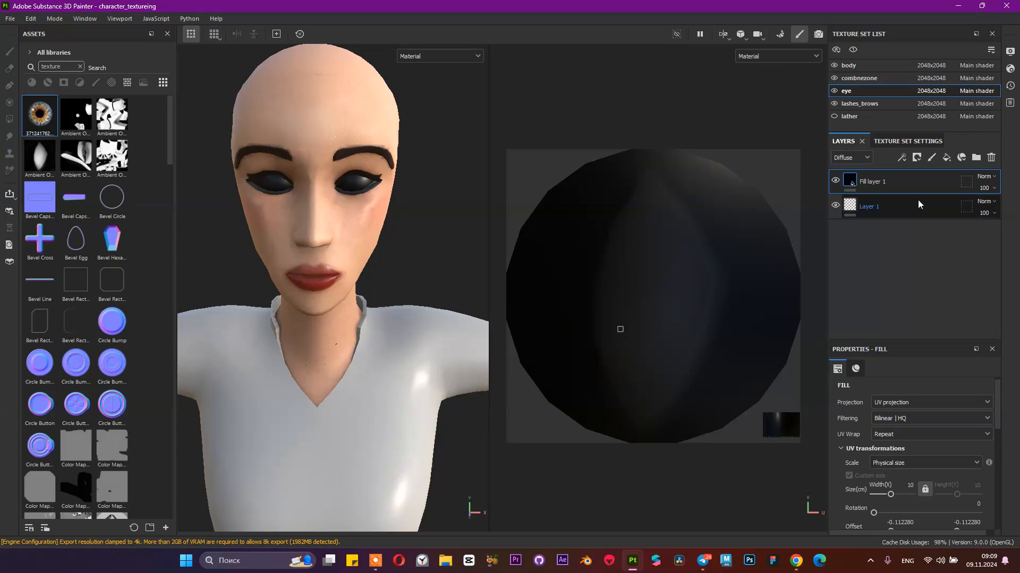
{"action": "scroll", "coordinate": [892, 446], "scroll_direction": "down", "scroll_amount": 5}
{"action": "left_click", "coordinate": [894, 445]}
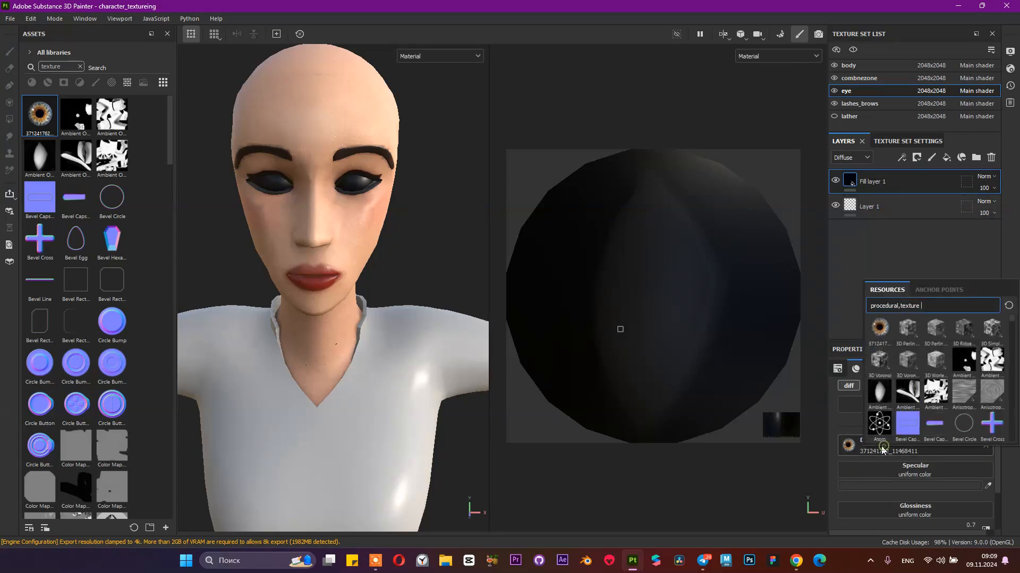
{"action": "left_click", "coordinate": [849, 245]}
{"action": "scroll", "coordinate": [867, 422], "scroll_direction": "up", "scroll_amount": 5}
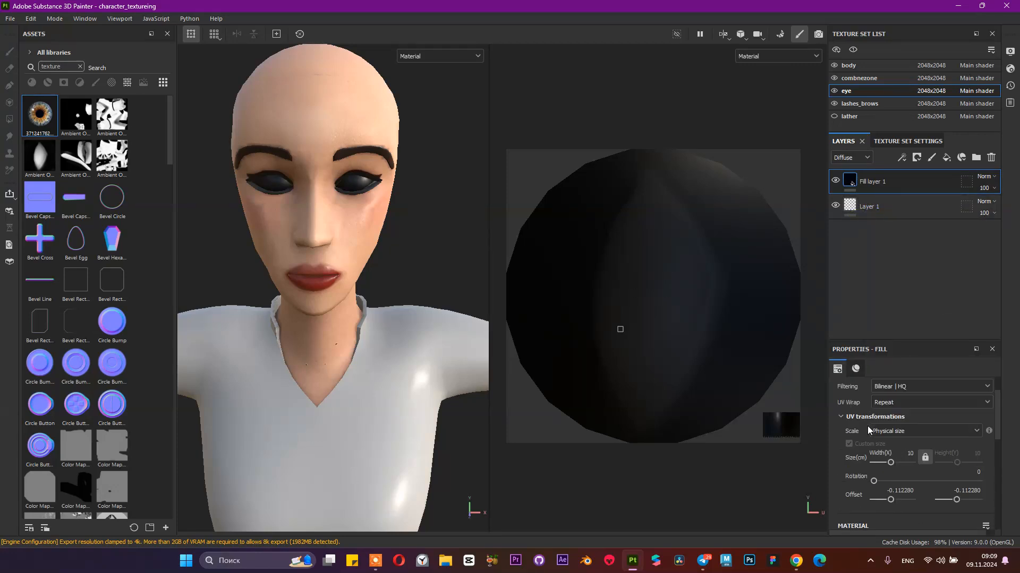
{"action": "left_click", "coordinate": [897, 462]}
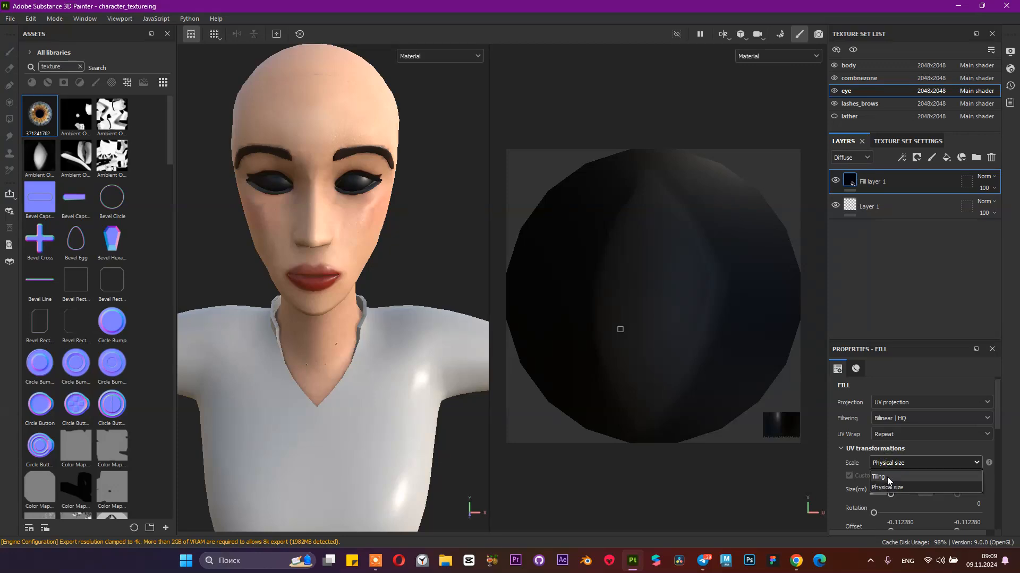
{"action": "left_click", "coordinate": [887, 477]}
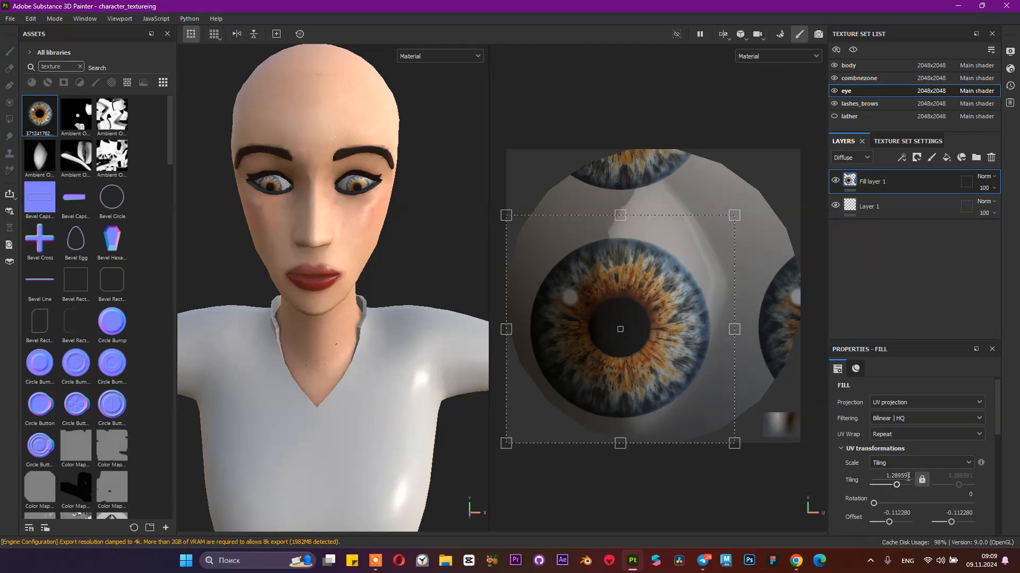
Step: Set the UV wrap of Fill layer 1 to None, scale the iris to about 1.74 tiling and center it on the eyeball
{"action": "left_click", "coordinate": [905, 435]}
{"action": "left_click", "coordinate": [898, 465]}
{"action": "left_click_drag", "start_coordinate": [649, 325], "coordinate": [685, 285]}
{"action": "left_click_drag", "start_coordinate": [763, 177], "coordinate": [694, 251]}
{"action": "left_click_drag", "start_coordinate": [641, 310], "coordinate": [682, 279]}
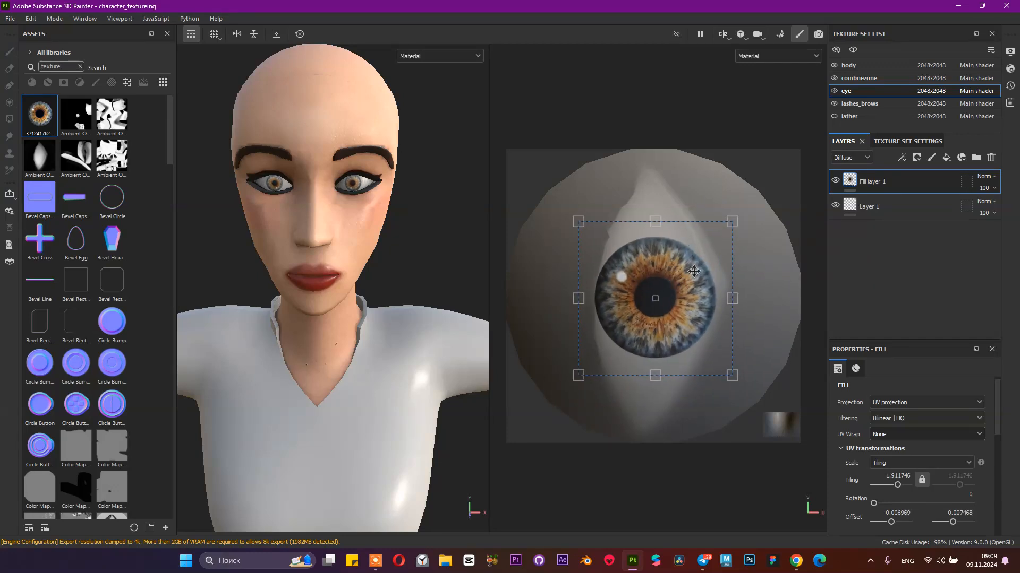
{"action": "left_click_drag", "start_coordinate": [732, 218], "coordinate": [744, 208]}
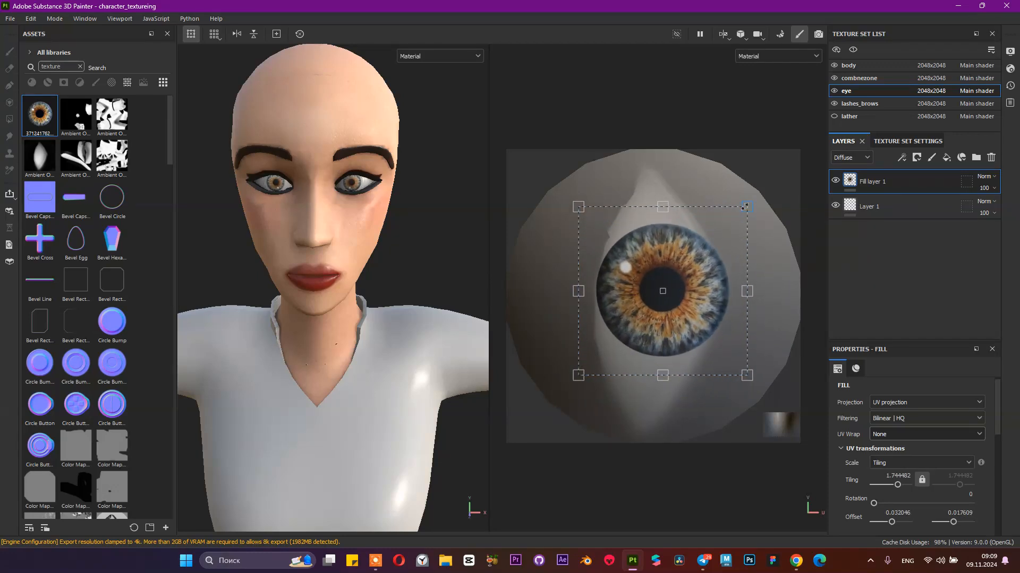
{"action": "left_click_drag", "start_coordinate": [696, 262], "coordinate": [688, 277]}
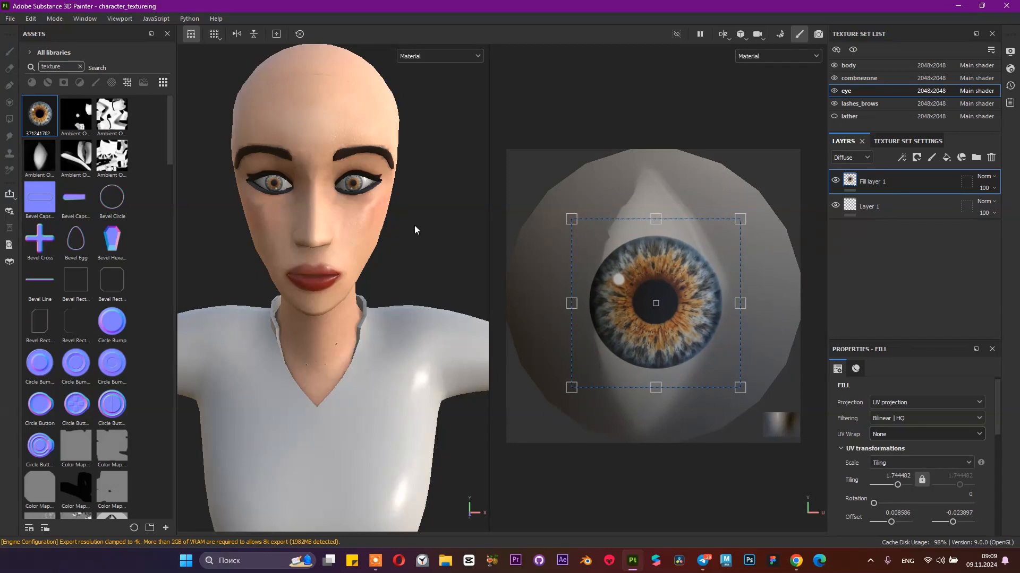
Step: Check the iris on the character's eye up close, nudge its position and enlarge it to about 1.63 tiling
{"action": "left_click_drag", "start_coordinate": [287, 186], "coordinate": [317, 196], "text": "alt"}
{"action": "scroll", "coordinate": [317, 196], "scroll_direction": "up", "scroll_amount": 3}
{"action": "left_click_drag", "start_coordinate": [422, 269], "coordinate": [296, 234], "text": "alt"}
{"action": "scroll", "coordinate": [296, 234], "scroll_direction": "up", "scroll_amount": 3}
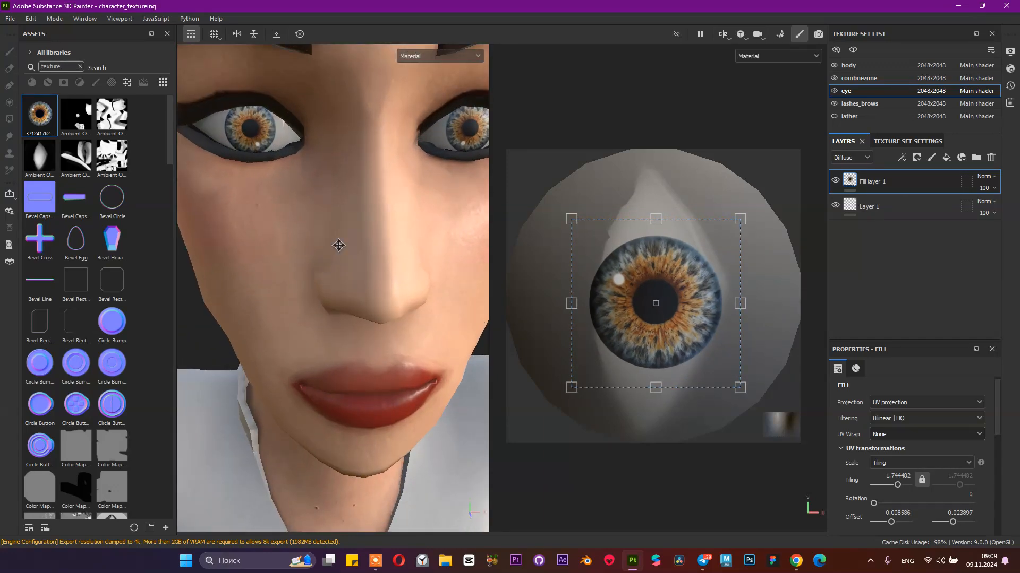
{"action": "middle_click_drag", "start_coordinate": [329, 218], "coordinate": [341, 269], "text": "alt"}
{"action": "right_click_drag", "start_coordinate": [341, 269], "coordinate": [498, 370], "text": "alt"}
{"action": "middle_click_drag", "start_coordinate": [381, 271], "coordinate": [363, 316], "text": "alt"}
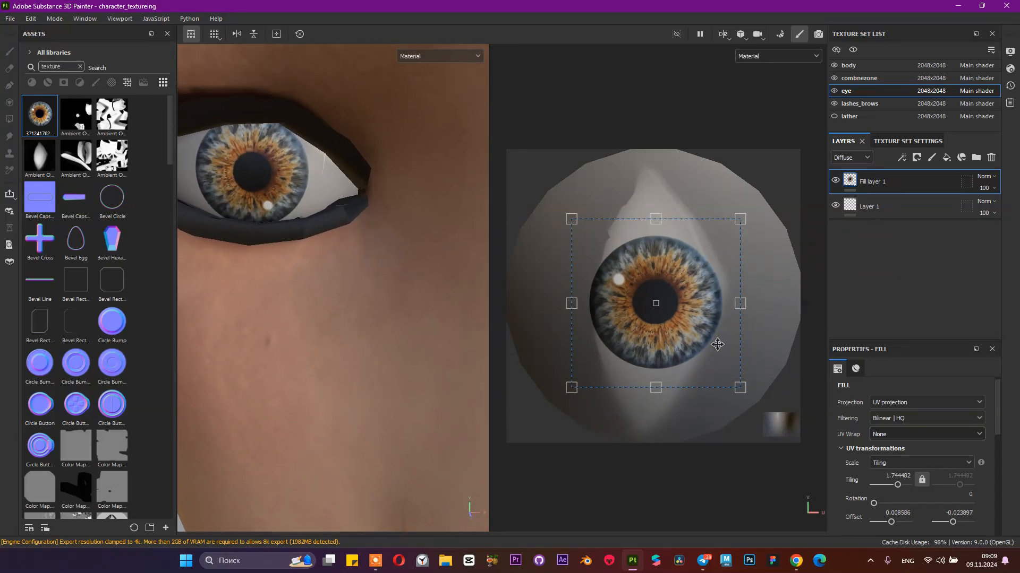
{"action": "left_click_drag", "start_coordinate": [686, 310], "coordinate": [684, 307]}
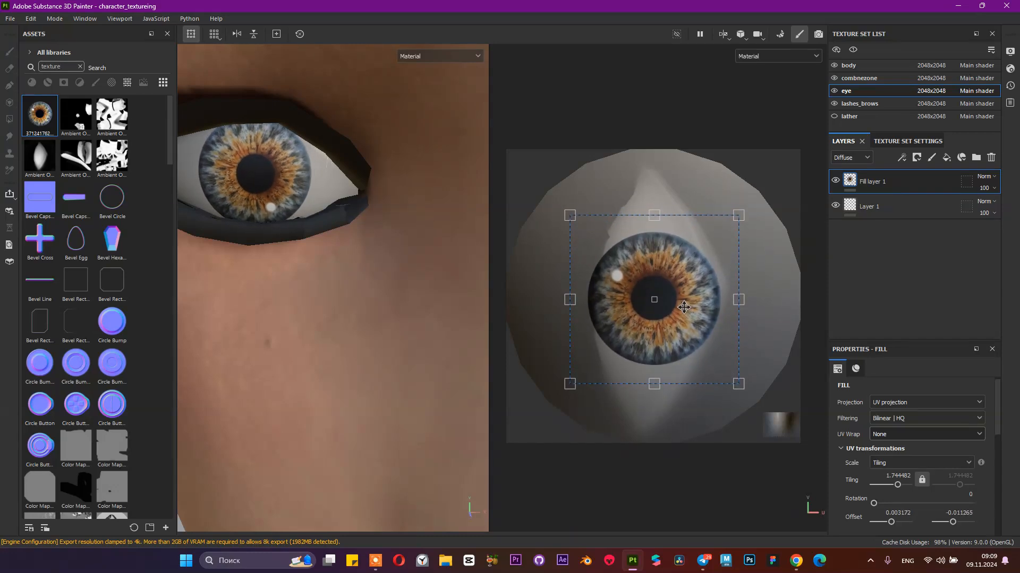
{"action": "left_click_drag", "start_coordinate": [736, 213], "coordinate": [748, 204]}
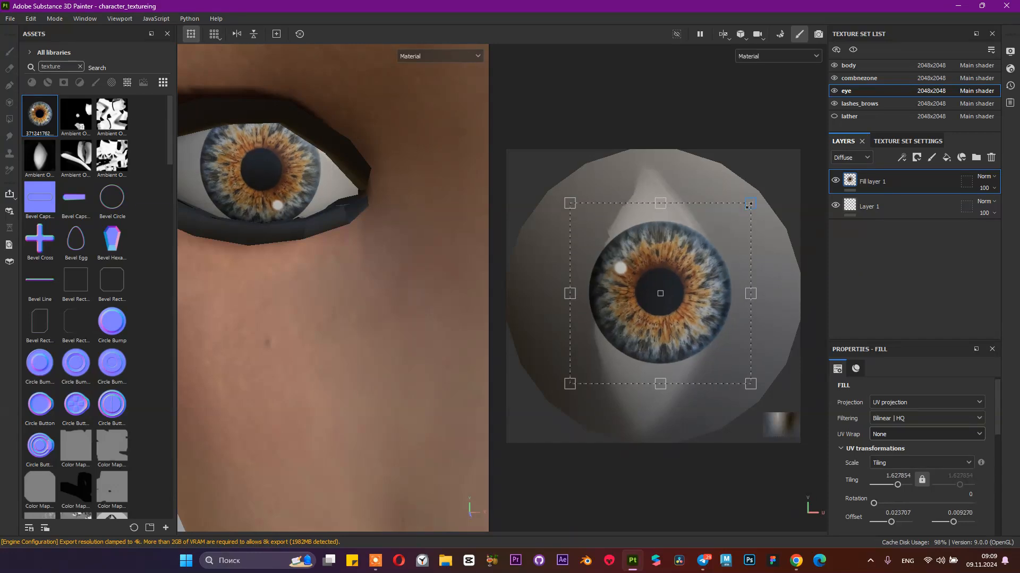
Step: Add a fill layer above Layer 1 and set its diffuse color to off-white E2D9D9 for the eyeball
{"action": "left_click", "coordinate": [869, 208]}
{"action": "left_click", "coordinate": [947, 158]}
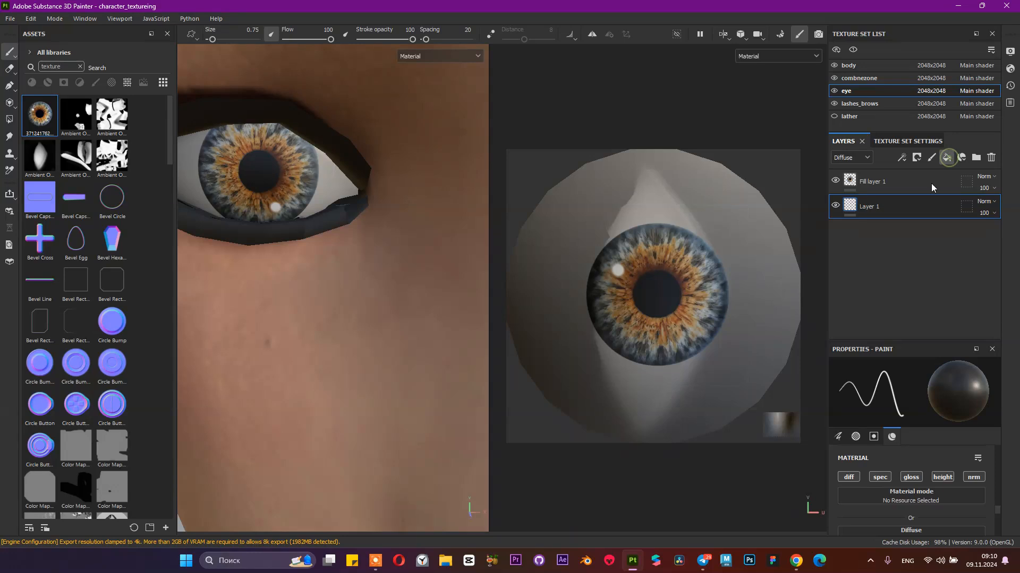
{"action": "scroll", "coordinate": [890, 436], "scroll_direction": "down", "scroll_amount": 3}
{"action": "scroll", "coordinate": [890, 435], "scroll_direction": "down", "scroll_amount": 3}
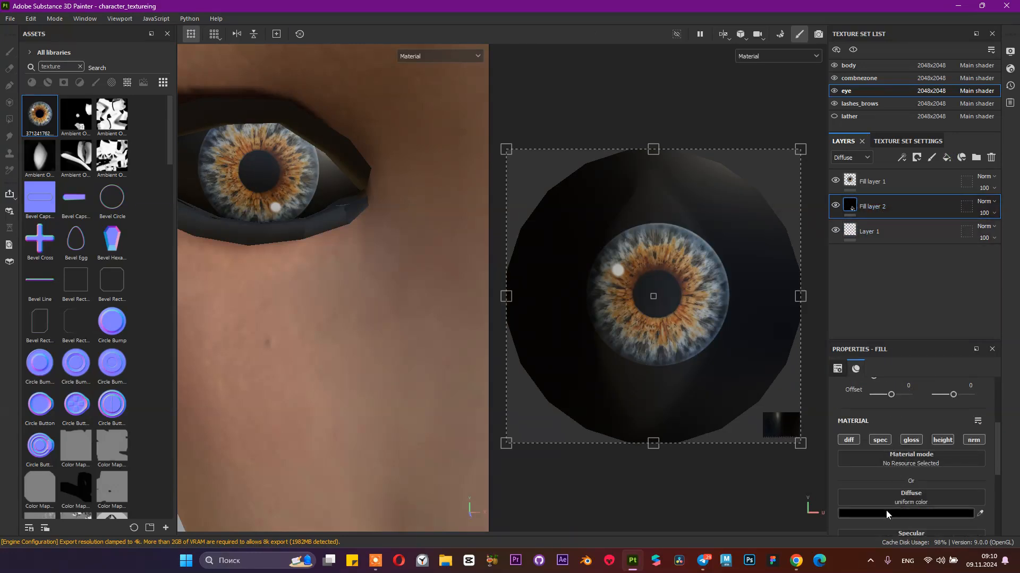
{"action": "left_click", "coordinate": [886, 511]}
{"action": "left_click_drag", "start_coordinate": [846, 438], "coordinate": [902, 329]}
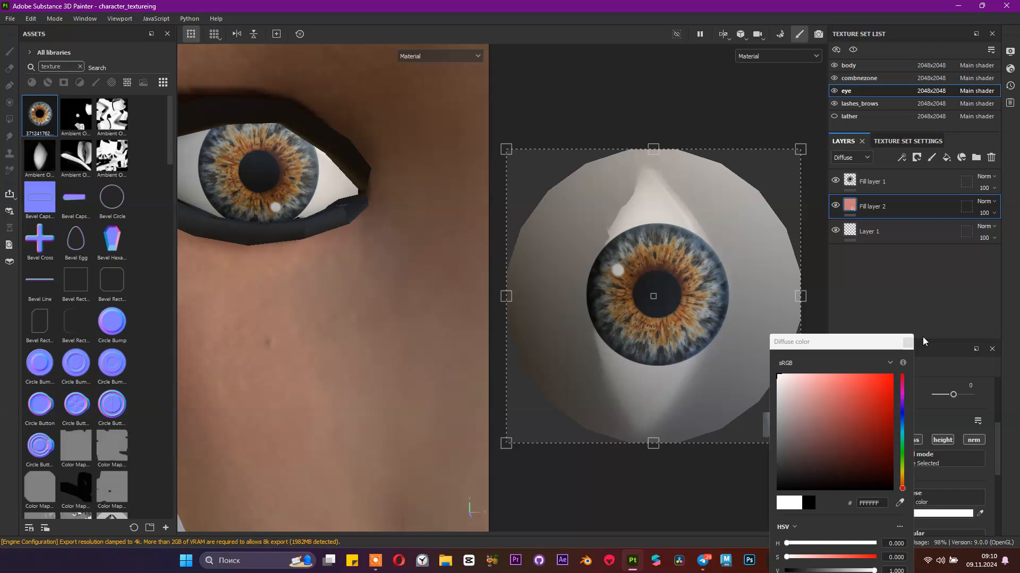
{"action": "left_click", "coordinate": [781, 388]}
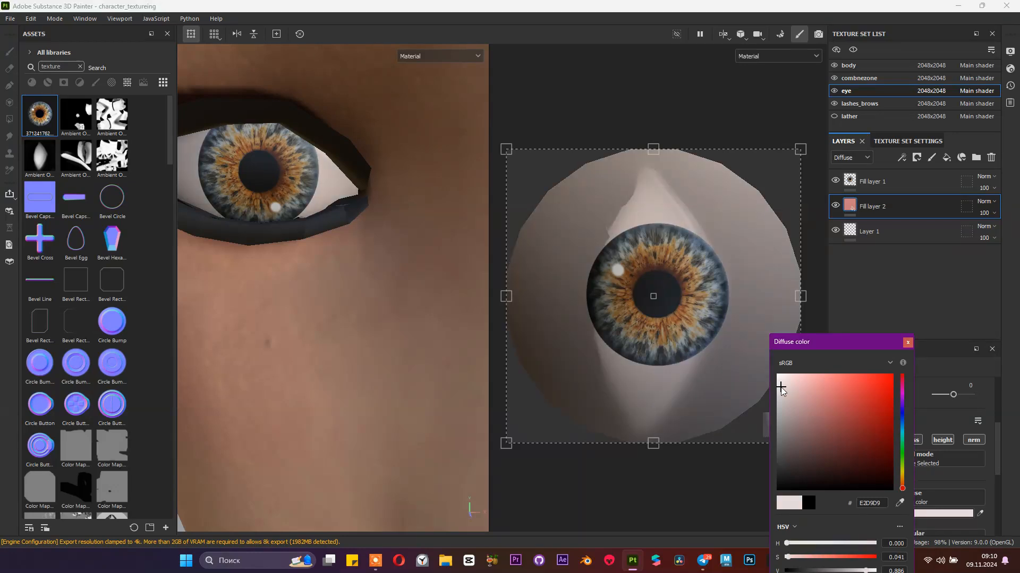
{"action": "left_click", "coordinate": [907, 342]}
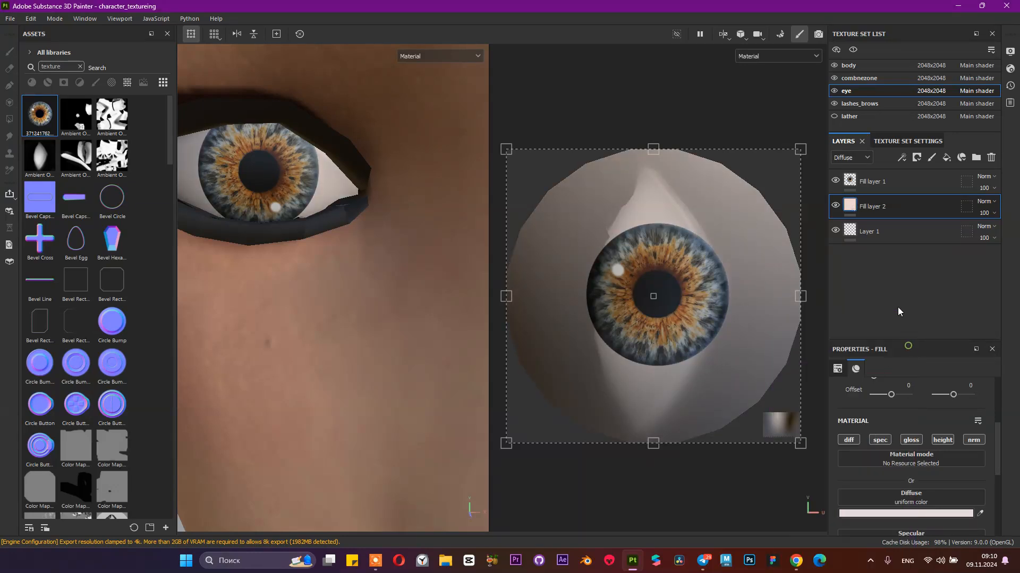
Step: Move Layer 1 above Fill layer 2 in the eye's layer stack
{"action": "left_click", "coordinate": [874, 231]}
{"action": "left_click_drag", "start_coordinate": [873, 231], "coordinate": [871, 206]}
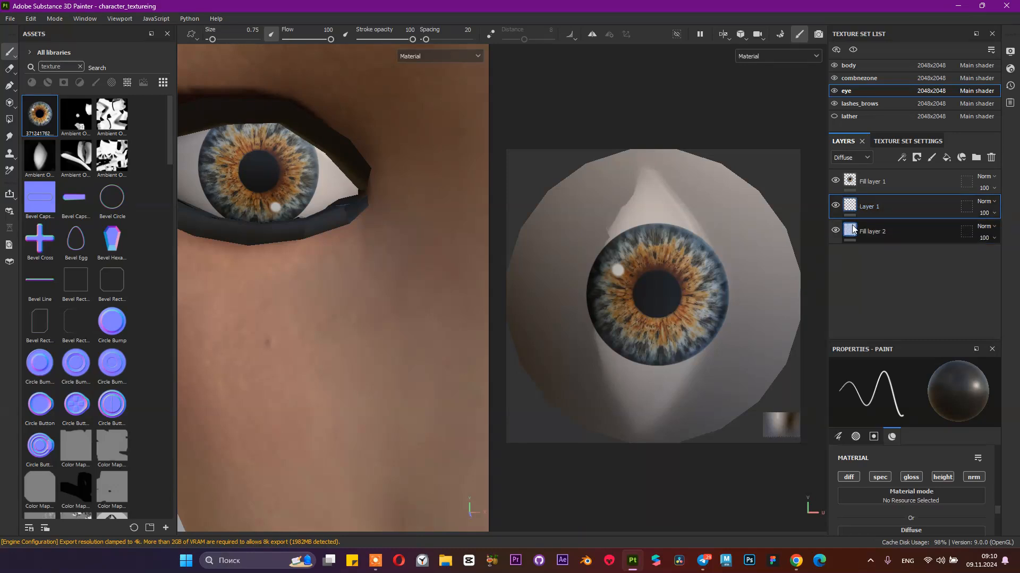
{"action": "left_click_drag", "start_coordinate": [295, 192], "coordinate": [334, 156], "text": "alt"}
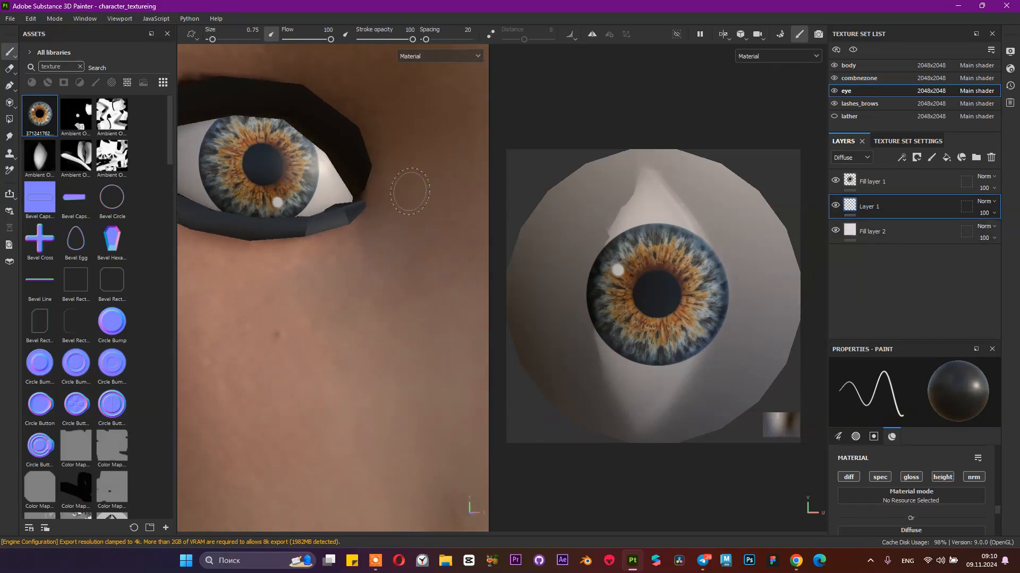
Step: Inspect the iris placement on both of the character's eyes up close, toggling Layer 1's visibility to compare
{"action": "scroll", "coordinate": [392, 201], "scroll_direction": "down", "scroll_amount": 4}
{"action": "left_click_drag", "start_coordinate": [391, 203], "coordinate": [266, 219], "text": "alt"}
{"action": "scroll", "coordinate": [339, 243], "scroll_direction": "down", "scroll_amount": 2}
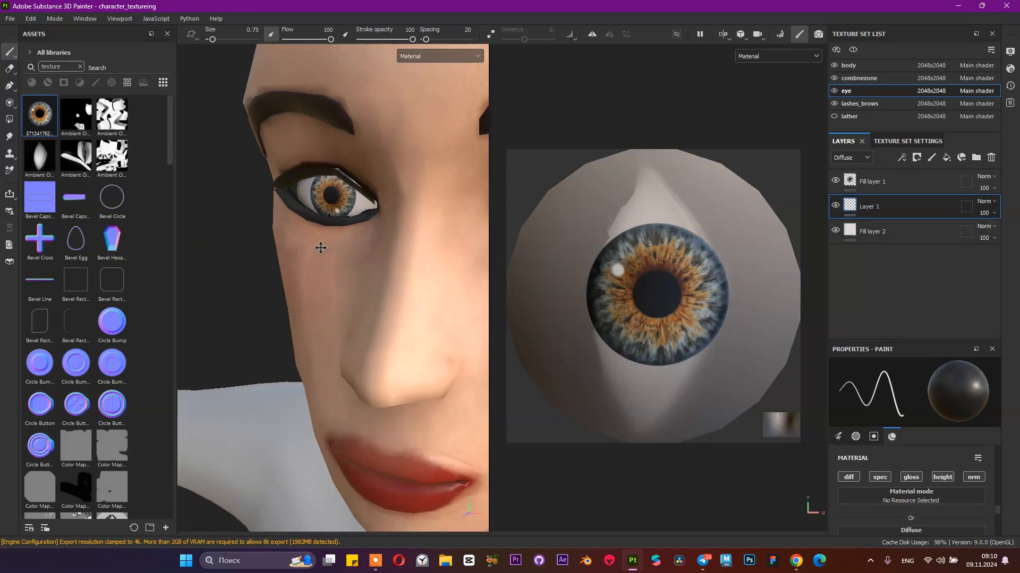
{"action": "middle_click_drag", "start_coordinate": [338, 244], "coordinate": [266, 248], "text": "alt"}
{"action": "left_click_drag", "start_coordinate": [266, 248], "coordinate": [234, 247], "text": "alt"}
{"action": "mouse_move", "coordinate": [233, 247]}
{"action": "middle_mouse_down", "text": "alt"}
{"action": "mouse_move", "coordinate": [280, 247]}
{"action": "mouse_move", "coordinate": [243, 251]}
{"action": "middle_mouse_up", "text": "alt"}
{"action": "right_click_drag", "start_coordinate": [371, 293], "coordinate": [499, 340], "text": "alt"}
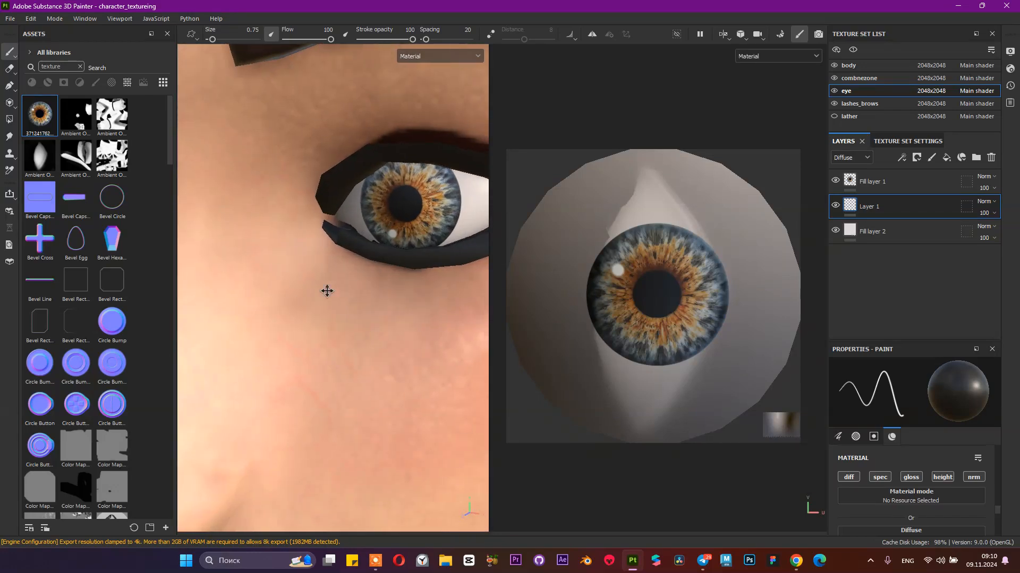
{"action": "middle_click_drag", "start_coordinate": [325, 292], "coordinate": [228, 307], "text": "alt"}
{"action": "left_click", "coordinate": [835, 206]}
{"action": "left_click", "coordinate": [836, 206]}
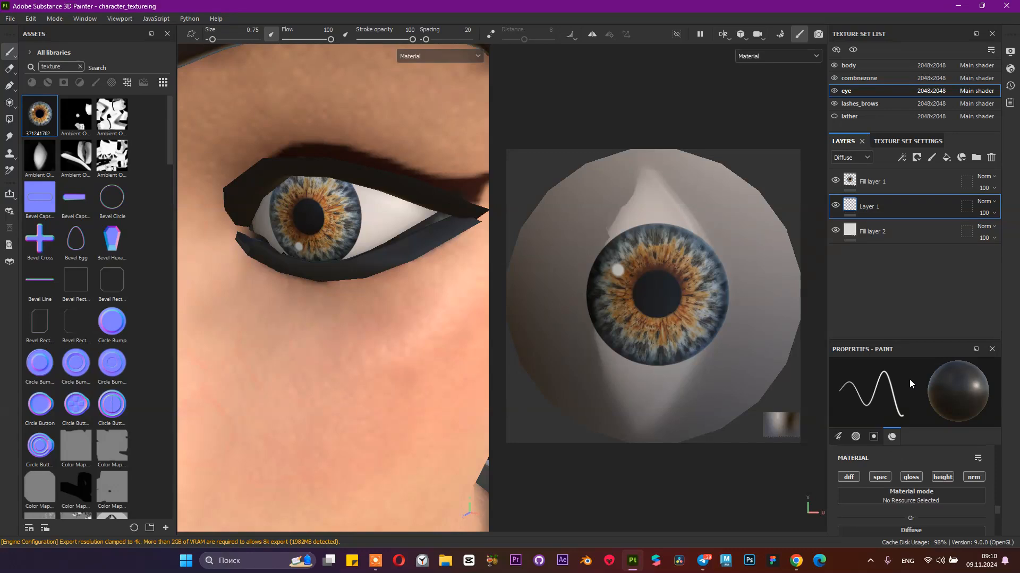
{"action": "left_click", "coordinate": [836, 207]}
Step: Set the paint brush's diffuse color to pink EA7C82 for Layer 1 of the eye
{"action": "scroll", "coordinate": [954, 464], "scroll_direction": "down", "scroll_amount": 2}
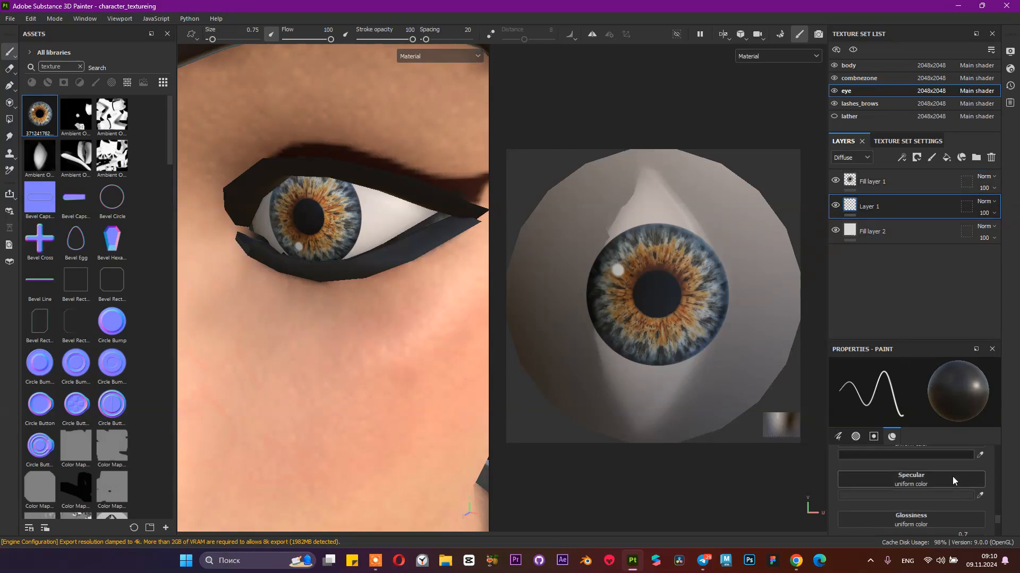
{"action": "left_click", "coordinate": [932, 488]}
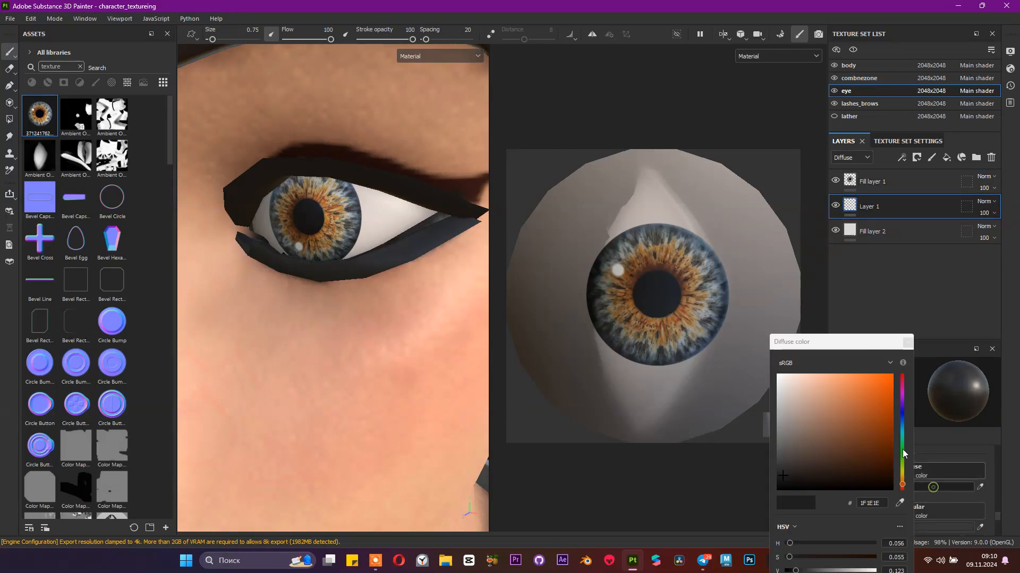
{"action": "left_click", "coordinate": [902, 383]}
{"action": "left_click_drag", "start_coordinate": [904, 378], "coordinate": [831, 384]}
{"action": "left_click", "coordinate": [865, 284]}
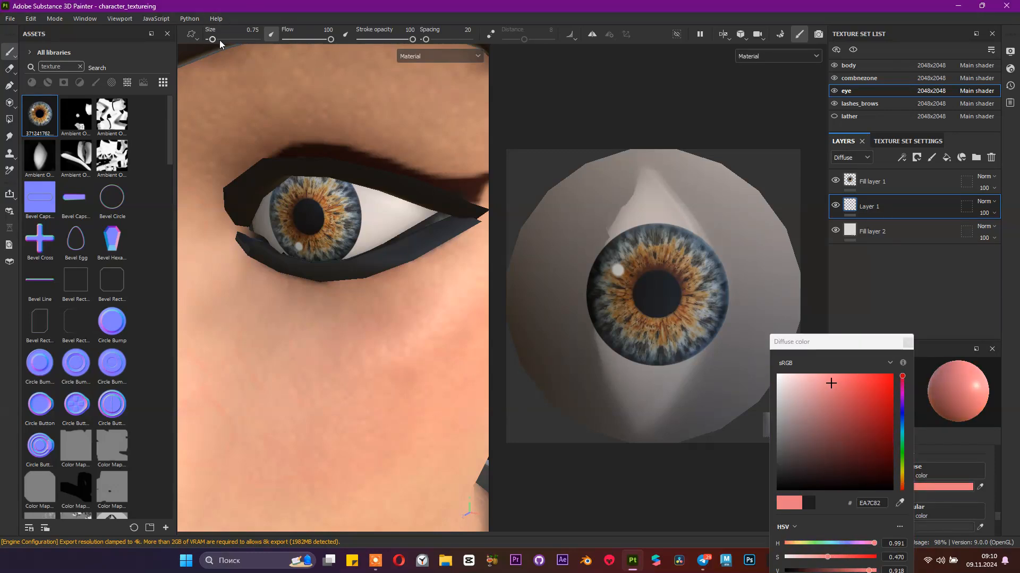
Step: Try a small pink stroke on the eye white's outer corner and undo it
{"action": "left_click_drag", "start_coordinate": [228, 38], "coordinate": [245, 38]}
{"action": "left_click_drag", "start_coordinate": [215, 40], "coordinate": [210, 40]}
{"action": "left_click_drag", "start_coordinate": [391, 205], "coordinate": [393, 223]}
{"action": "key", "text": "ctrl+z"}
Step: Change the brush's diffuse color to red C04E54 and test dabs on the eye white's outer corner, undoing the last paint
{"action": "left_click", "coordinate": [845, 403]}
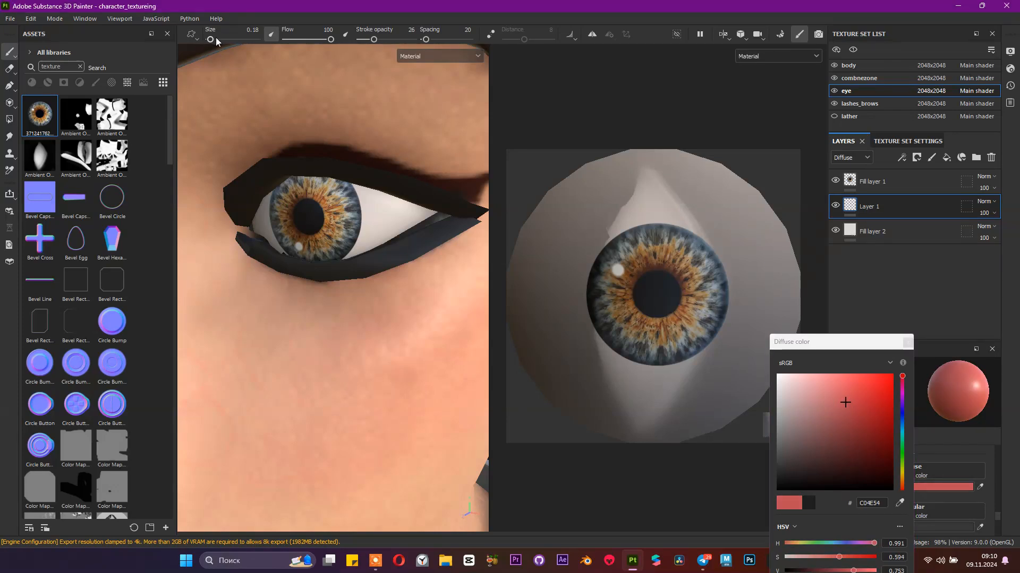
{"action": "left_click", "coordinate": [392, 223]}
{"action": "left_click", "coordinate": [392, 223]}
{"action": "left_click_drag", "start_coordinate": [392, 223], "coordinate": [451, 219], "text": "alt"}
{"action": "key", "text": "ctrl+z"}
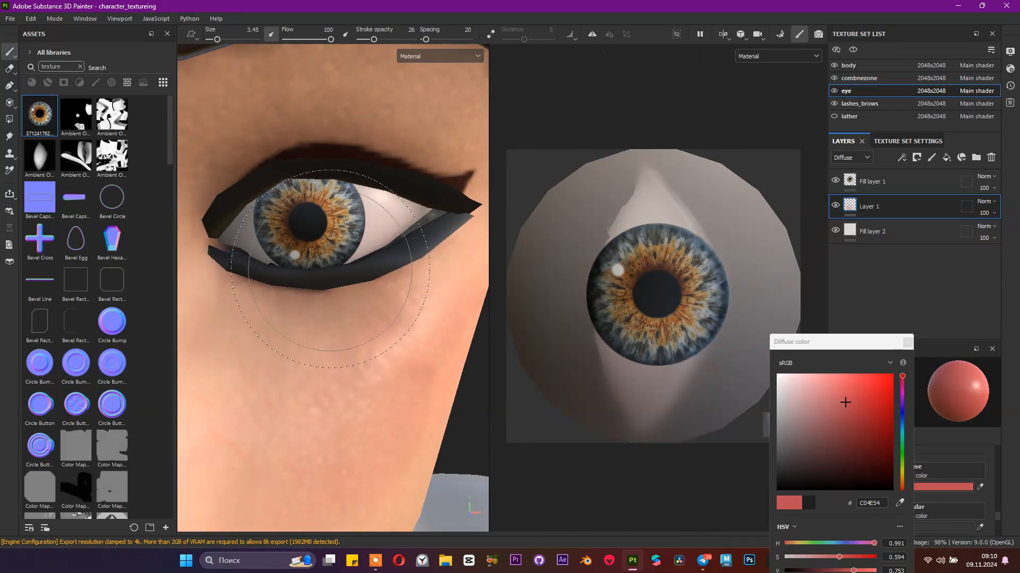
Step: Set the stroke opacity to 65 and paint soft red on the inner corner of the eye white
{"action": "left_click", "coordinate": [392, 39]}
{"action": "left_click_drag", "start_coordinate": [223, 243], "coordinate": [218, 255]}
{"action": "left_click", "coordinate": [227, 221]}
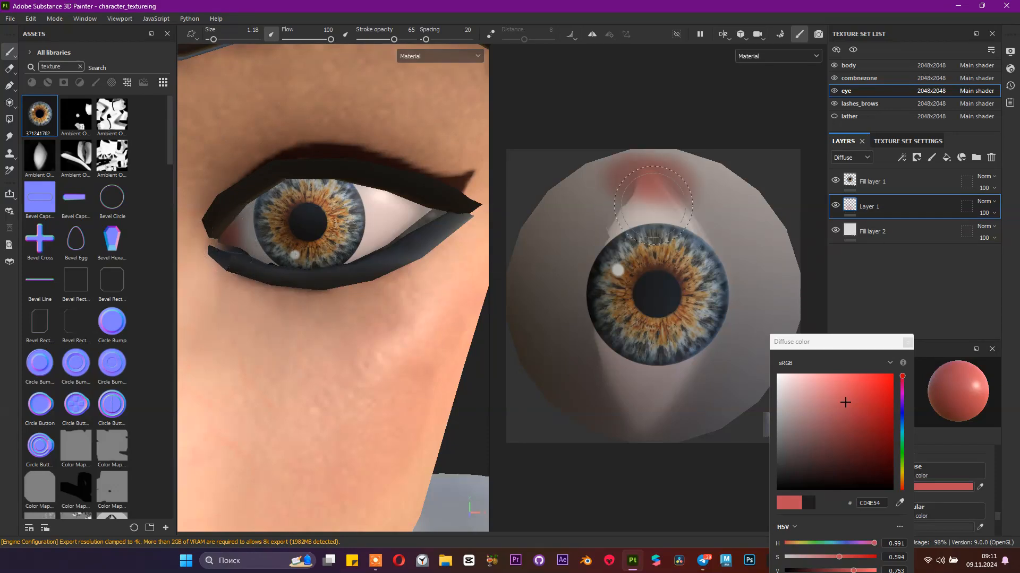
{"action": "left_click_drag", "start_coordinate": [633, 169], "coordinate": [617, 172]}
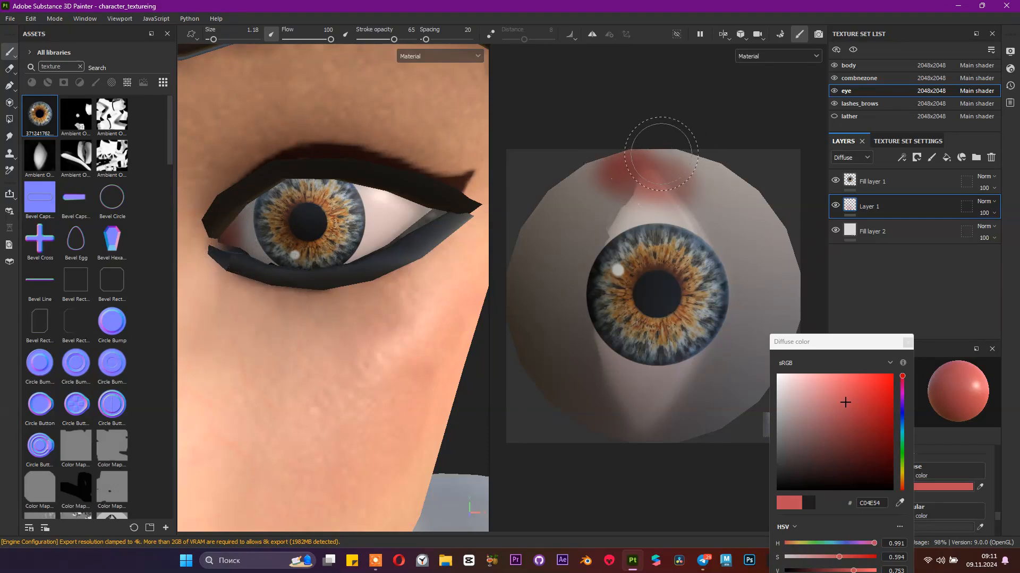
Step: Paint soft red along the rim of the eyeball on both sides of the iris and down to the outer corner
{"action": "left_click_drag", "start_coordinate": [340, 213], "coordinate": [378, 209], "text": "alt"}
{"action": "left_click_drag", "start_coordinate": [706, 160], "coordinate": [773, 247]}
{"action": "left_click_drag", "start_coordinate": [721, 183], "coordinate": [744, 219]}
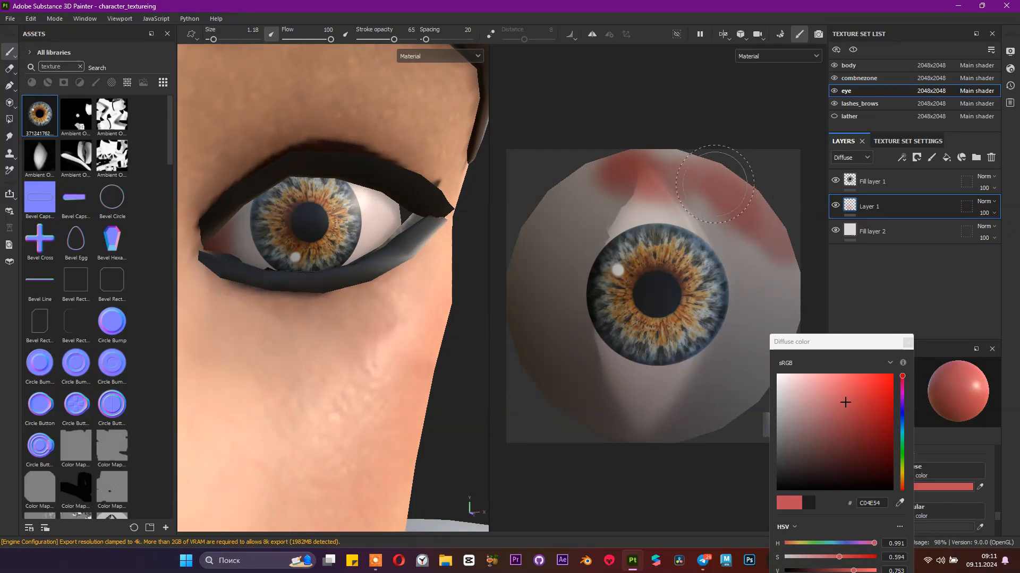
{"action": "left_click_drag", "start_coordinate": [716, 184], "coordinate": [746, 225]}
{"action": "mouse_move", "coordinate": [708, 155]}
{"action": "left_mouse_down"}
{"action": "mouse_move", "coordinate": [651, 155]}
{"action": "mouse_move", "coordinate": [588, 181]}
{"action": "mouse_move", "coordinate": [555, 316]}
{"action": "mouse_move", "coordinate": [582, 394]}
{"action": "mouse_move", "coordinate": [644, 443]}
{"action": "mouse_move", "coordinate": [665, 443]}
{"action": "left_mouse_up"}
{"action": "left_click_drag", "start_coordinate": [399, 306], "coordinate": [350, 308], "text": "alt"}
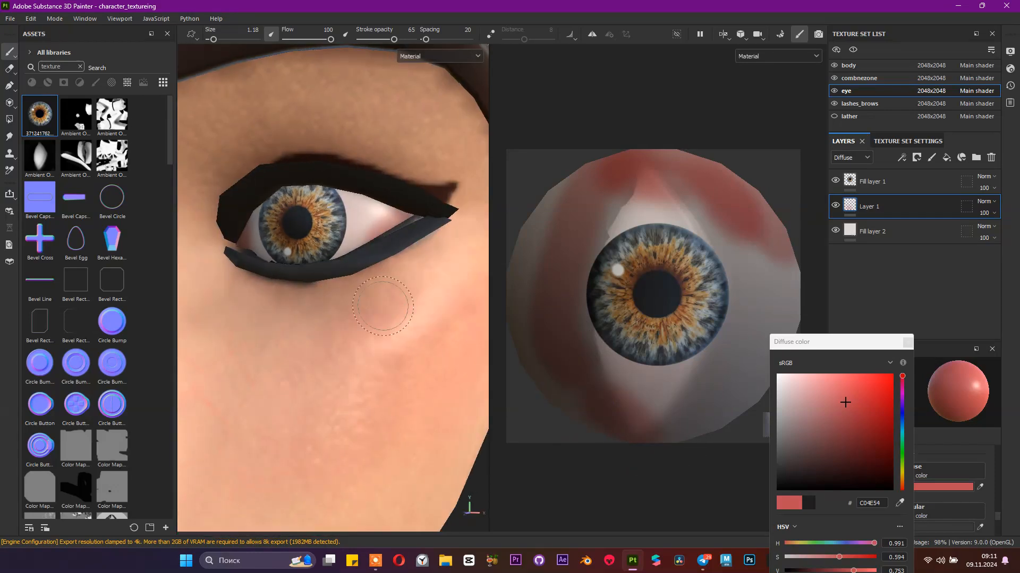
Step: Remove the red near the eye's outer corner and return to the Paint tool with brush size 0.1
{"action": "left_click", "coordinate": [9, 68]}
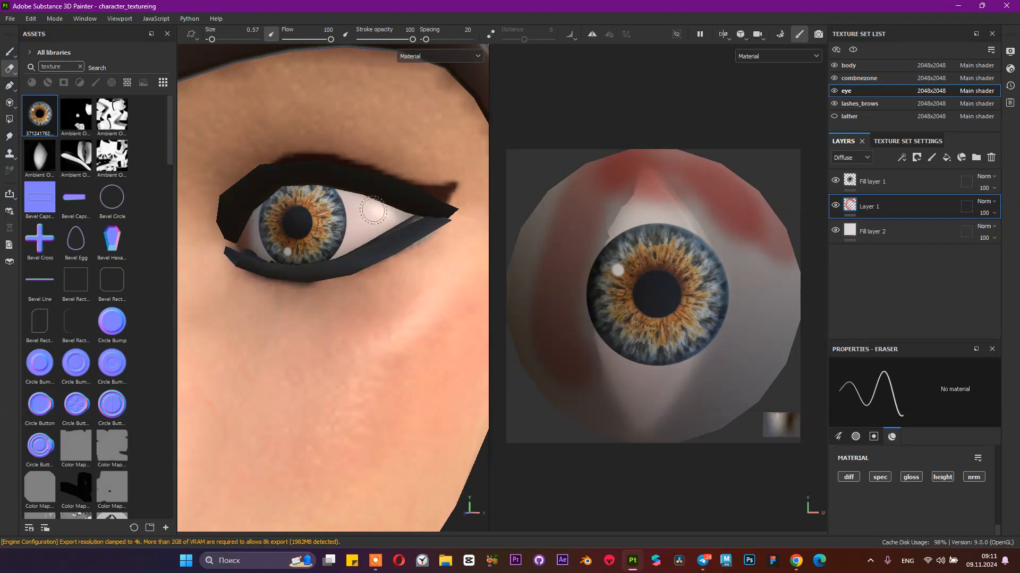
{"action": "left_click_drag", "start_coordinate": [373, 211], "coordinate": [387, 216], "text": "alt"}
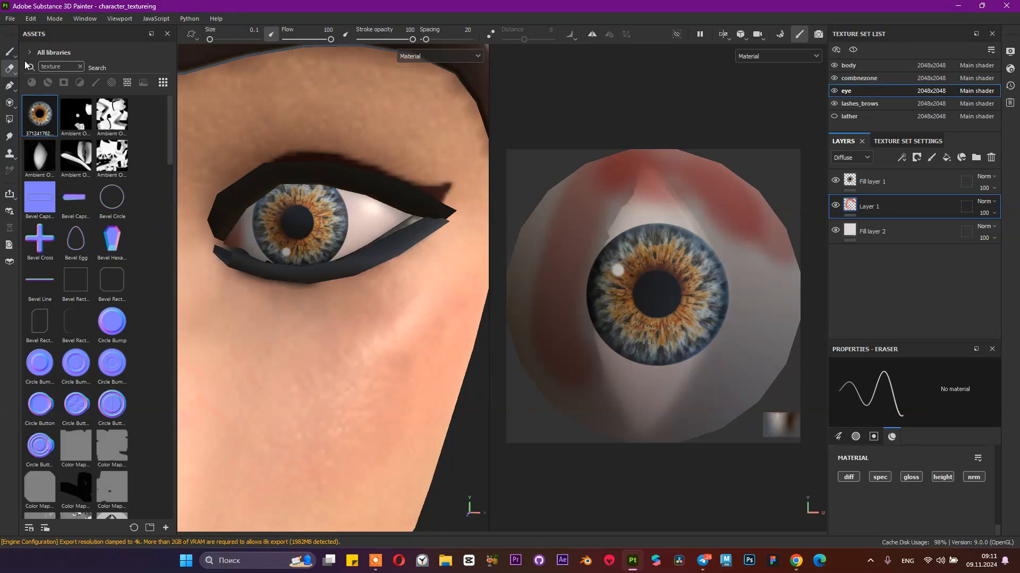
{"action": "left_click", "coordinate": [10, 52]}
{"action": "left_click_drag", "start_coordinate": [212, 40], "coordinate": [210, 40]}
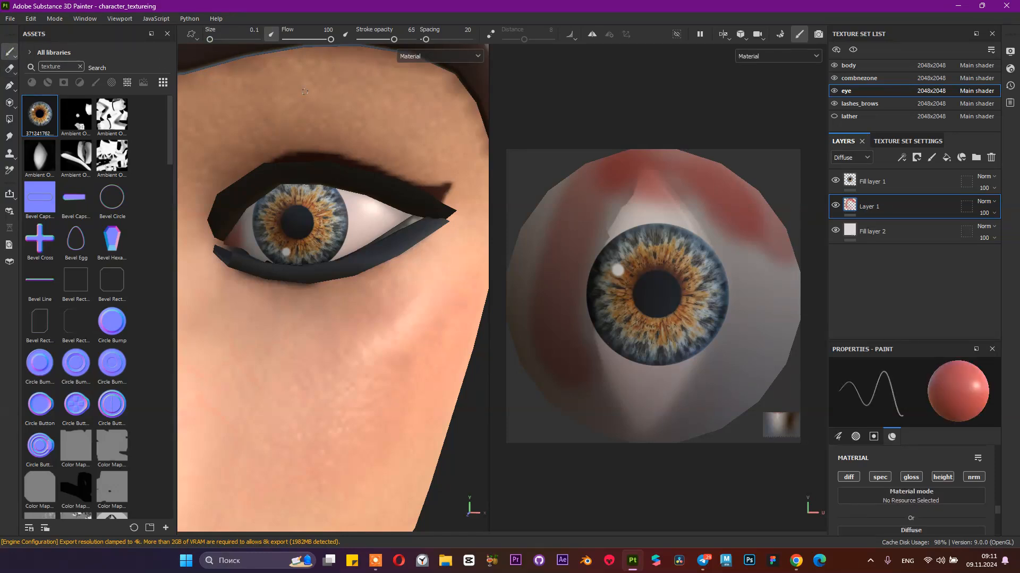
{"action": "key", "text": "ctrl+z"}
Step: Browse the brush alphas and assign Kyle Brush Presets alpha 27 as the brush's alpha
{"action": "scroll", "coordinate": [892, 490], "scroll_direction": "down", "scroll_amount": 1}
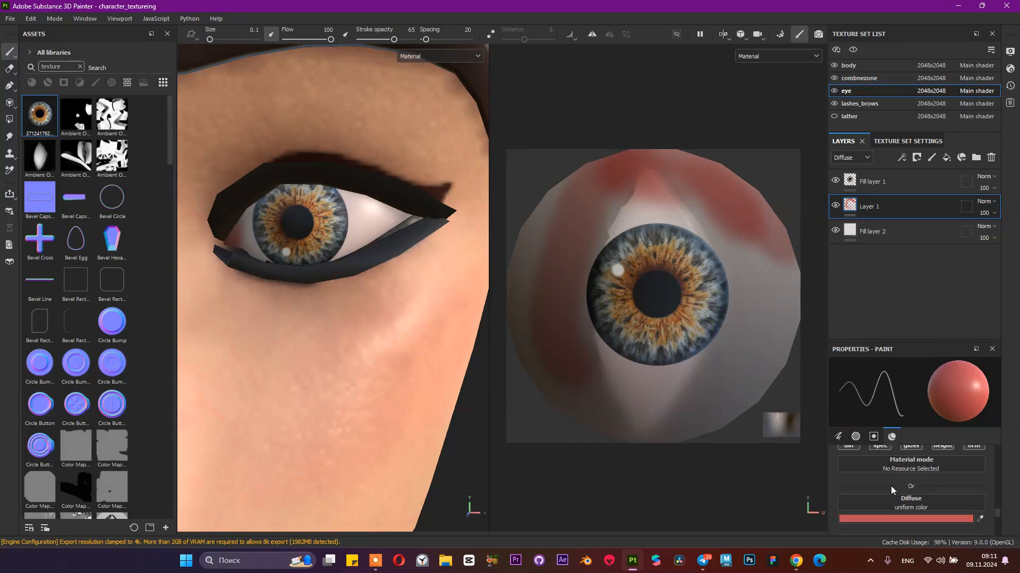
{"action": "scroll", "coordinate": [908, 500], "scroll_direction": "down", "scroll_amount": 2}
{"action": "left_click_drag", "start_coordinate": [918, 339], "coordinate": [917, 237]}
{"action": "scroll", "coordinate": [918, 390], "scroll_direction": "up", "scroll_amount": 5}
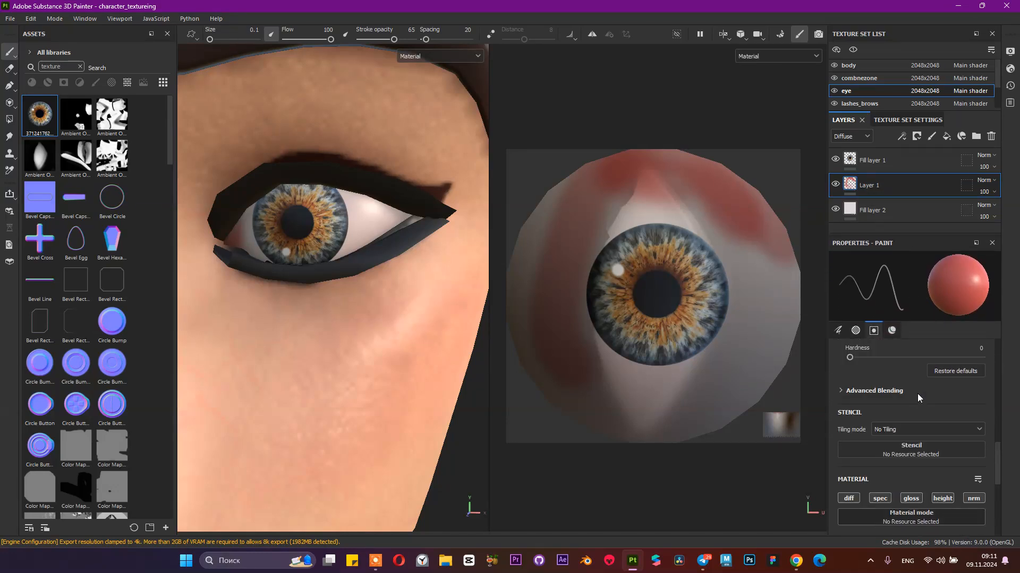
{"action": "left_click", "coordinate": [899, 527]}
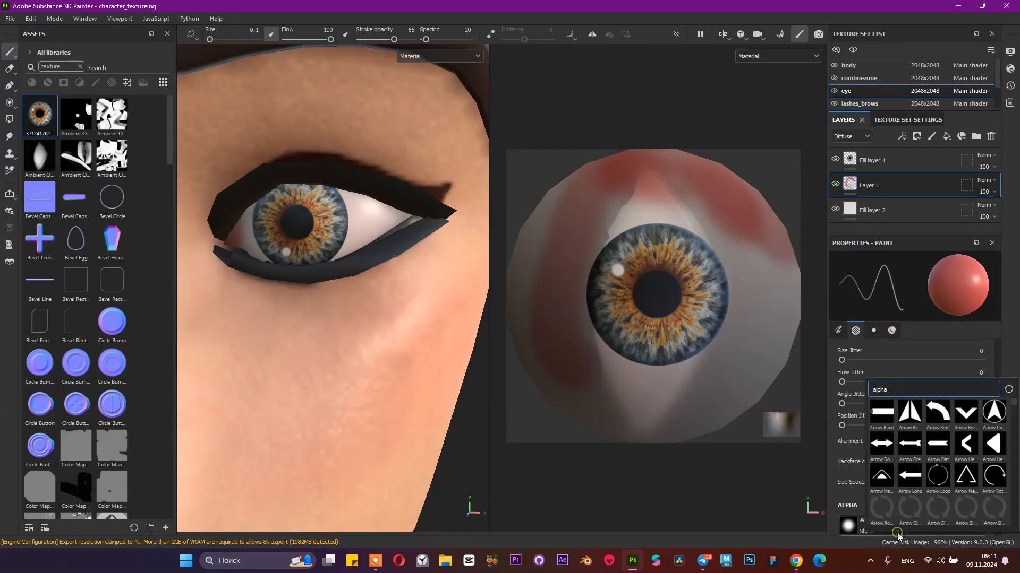
{"action": "scroll", "coordinate": [950, 461], "scroll_direction": "down", "scroll_amount": 3}
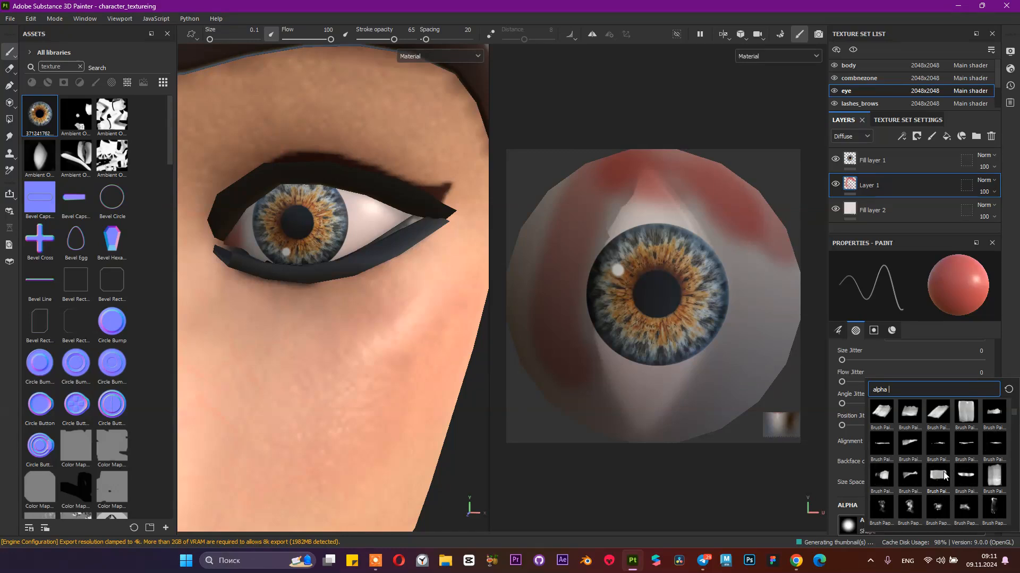
{"action": "scroll", "coordinate": [945, 448], "scroll_direction": "down", "scroll_amount": 6}
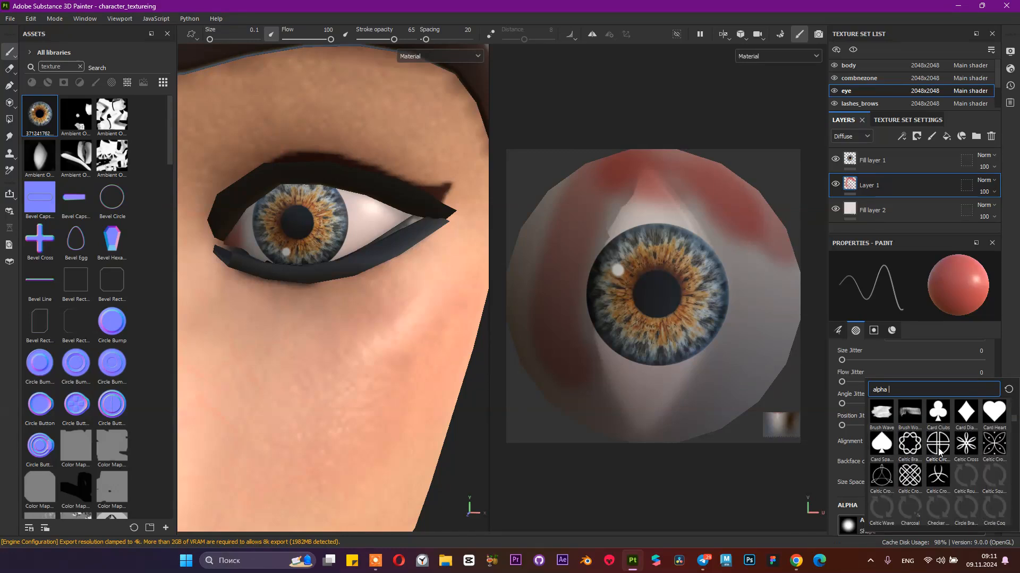
{"action": "scroll", "coordinate": [960, 441], "scroll_direction": "down", "scroll_amount": 5}
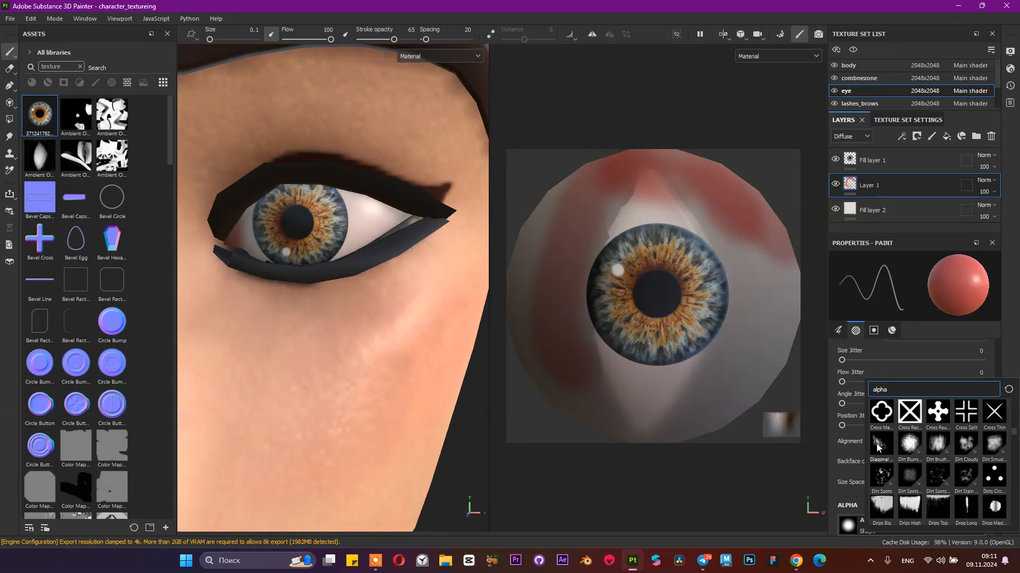
{"action": "scroll", "coordinate": [893, 443], "scroll_direction": "down", "scroll_amount": 3}
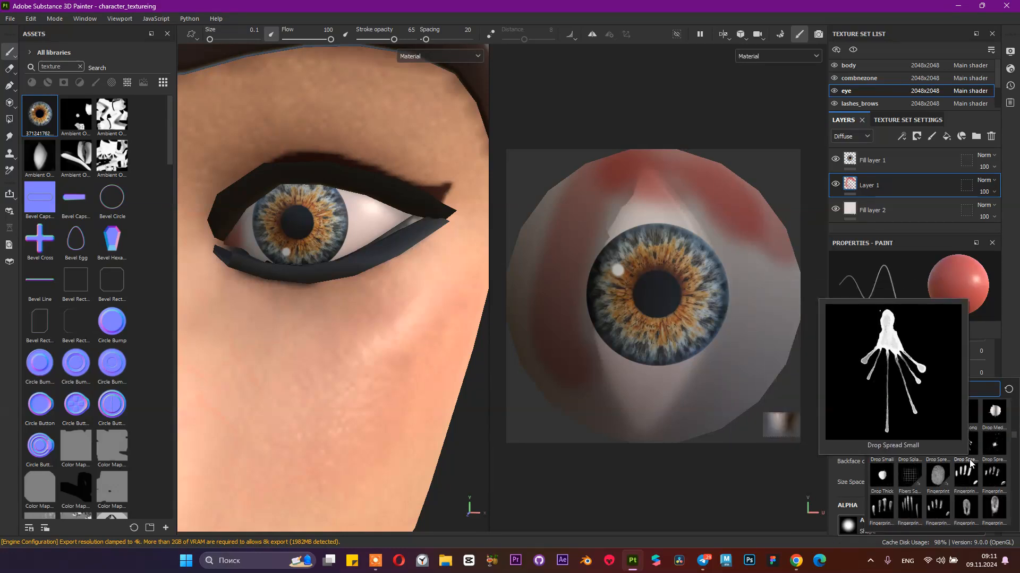
{"action": "scroll", "coordinate": [957, 464], "scroll_direction": "down", "scroll_amount": 4}
{"action": "scroll", "coordinate": [937, 462], "scroll_direction": "down", "scroll_amount": 5}
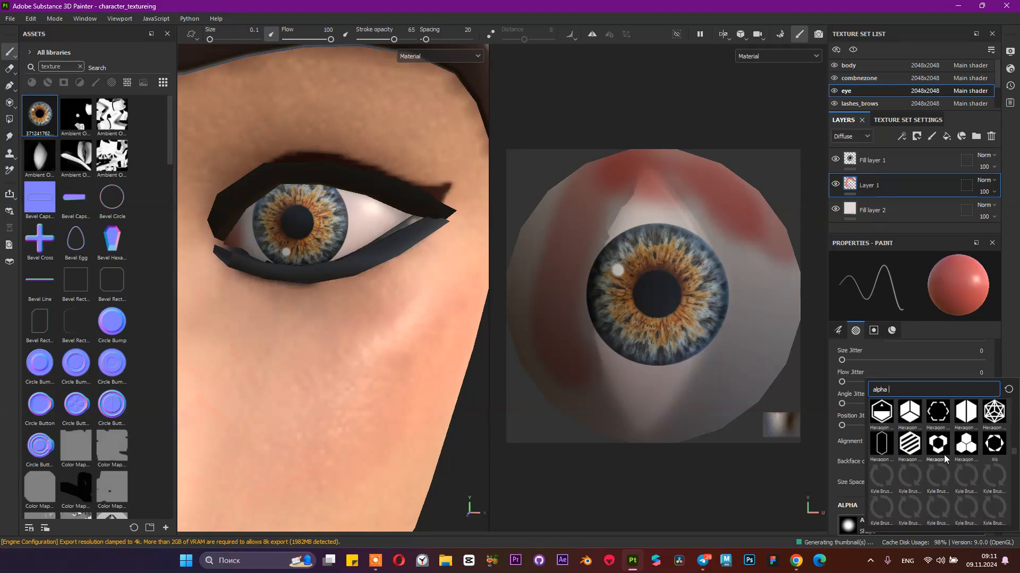
{"action": "scroll", "coordinate": [937, 475], "scroll_direction": "down", "scroll_amount": 3}
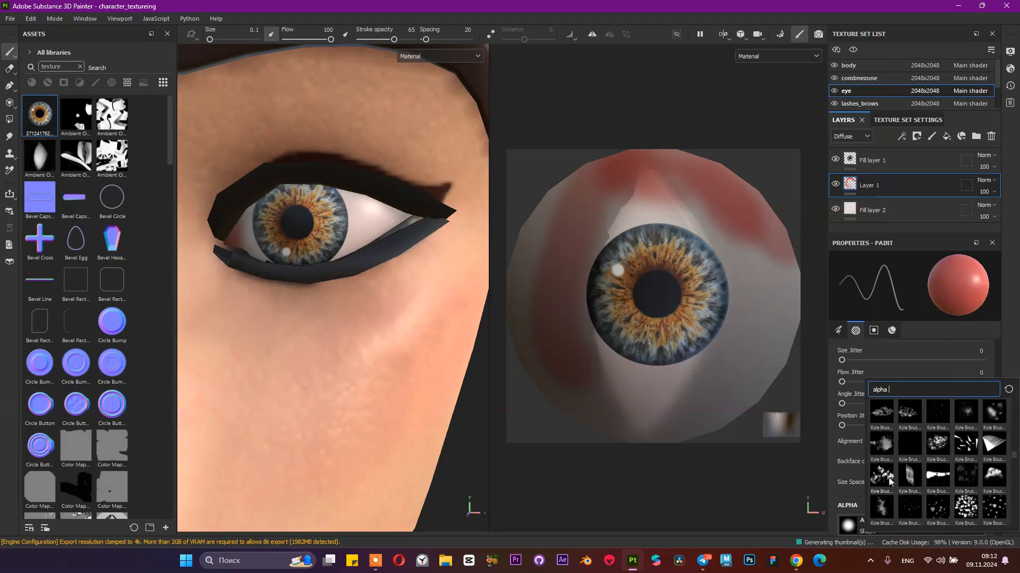
{"action": "left_click", "coordinate": [883, 506]}
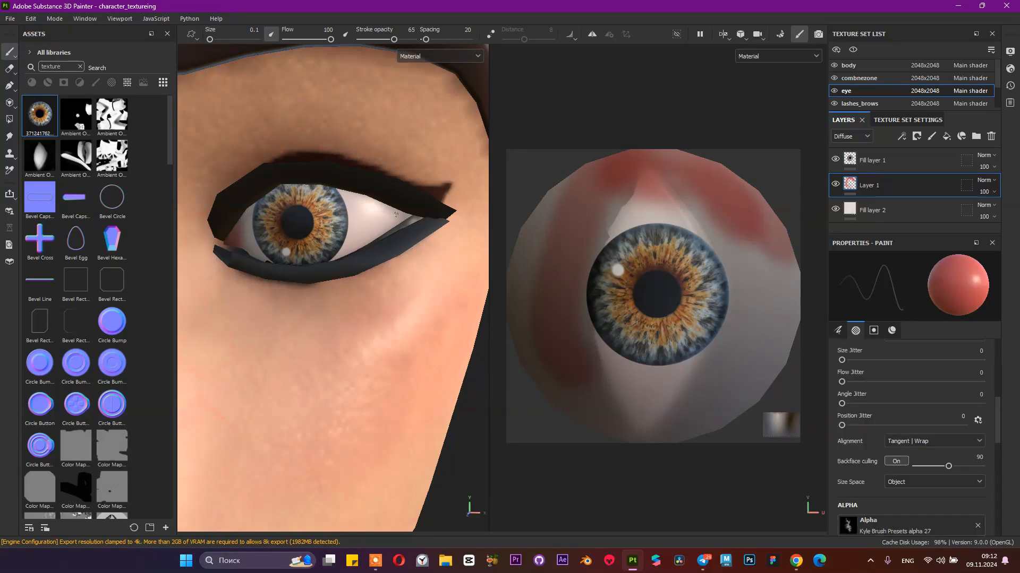
Step: Set the brush size to 0.95 and stamp red veins on the eye white beside the outer corner
{"action": "left_click_drag", "start_coordinate": [211, 39], "coordinate": [233, 39]}
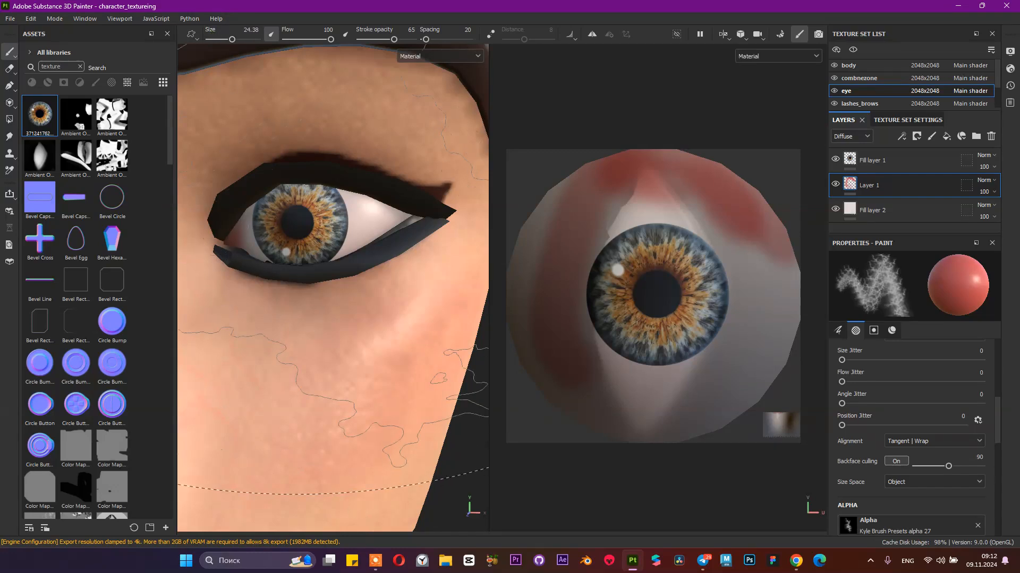
{"action": "left_click", "coordinate": [211, 39]}
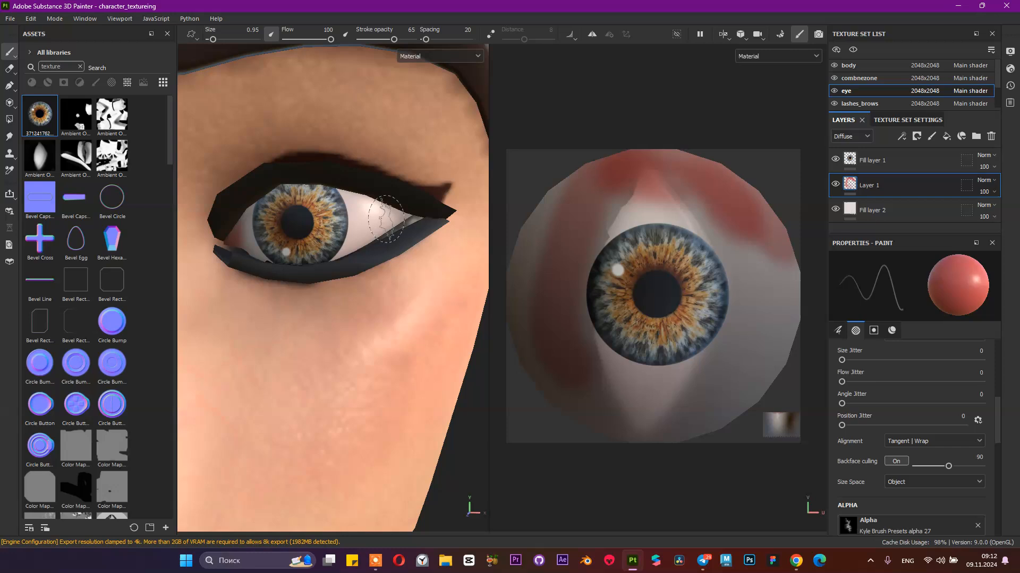
{"action": "left_click", "coordinate": [360, 234]}
{"action": "scroll", "coordinate": [352, 271], "scroll_direction": "up", "scroll_amount": 6}
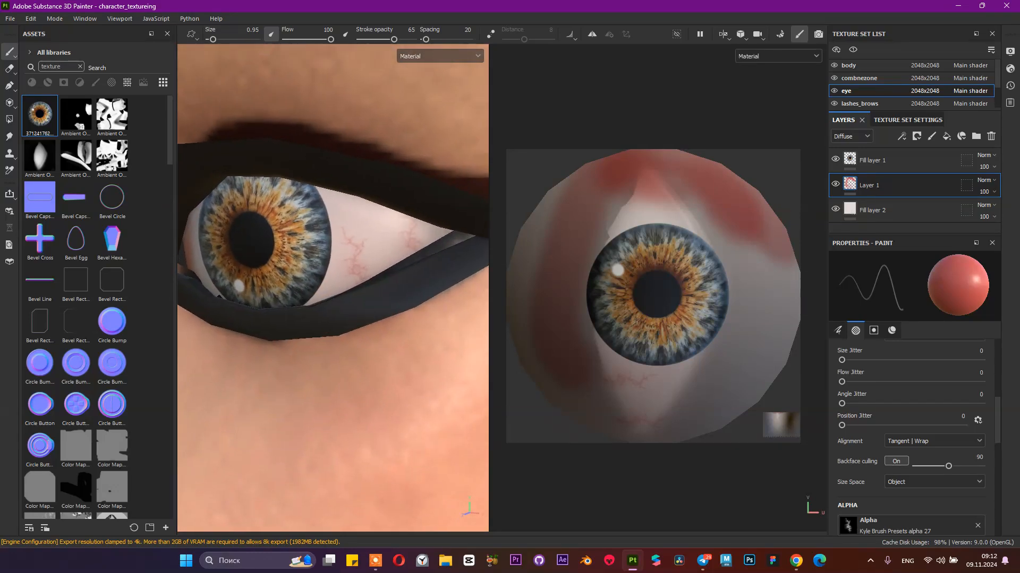
{"action": "scroll", "coordinate": [396, 292], "scroll_direction": "up", "scroll_amount": 2}
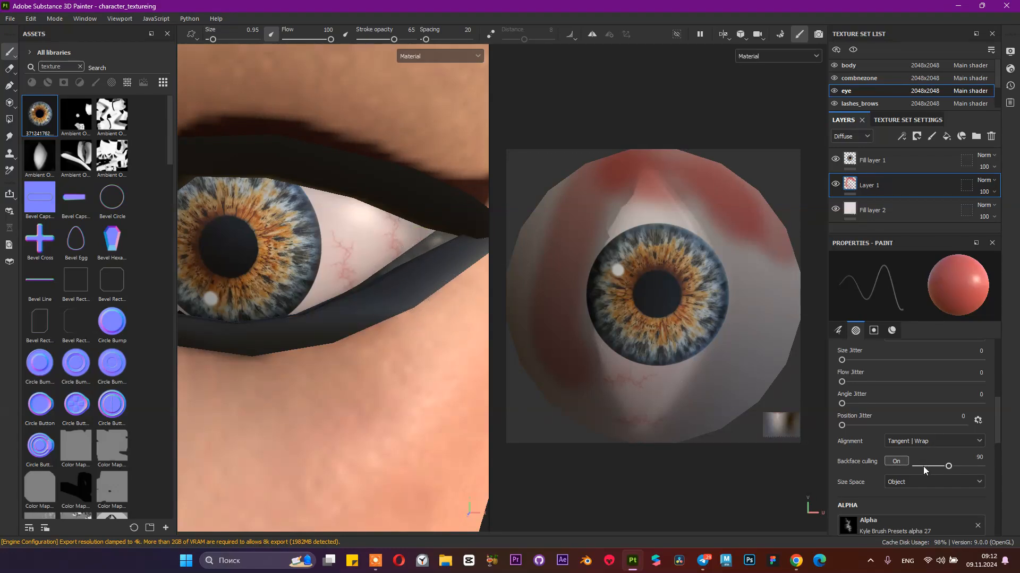
Step: Rotate the brush angle to 223 and stamp more veins on the outer part of the eye white
{"action": "scroll", "coordinate": [922, 448], "scroll_direction": "up", "scroll_amount": 2}
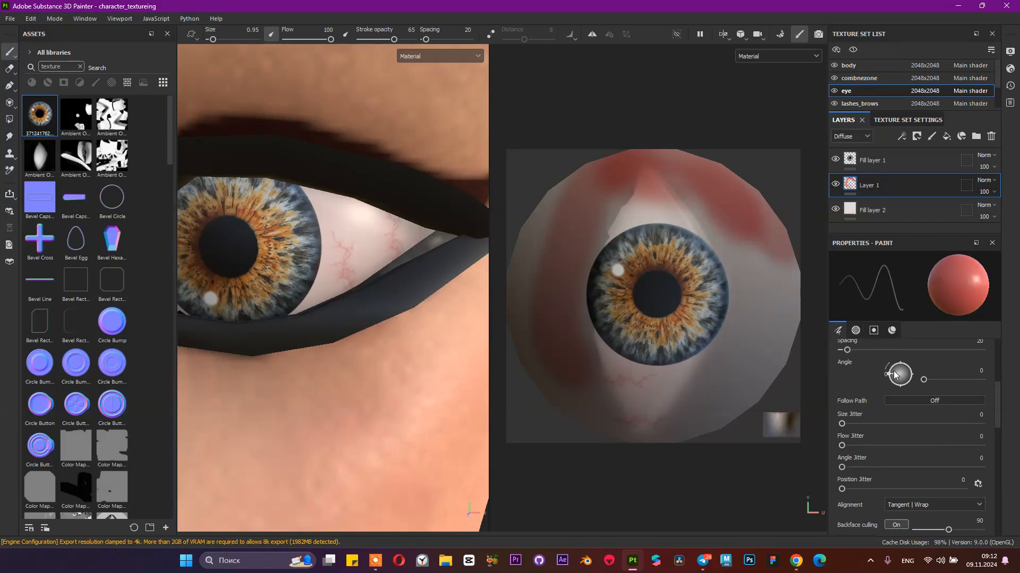
{"action": "left_click", "coordinate": [370, 227]}
{"action": "mouse_move", "coordinate": [398, 303]}
{"action": "left_mouse_down", "text": "alt"}
{"action": "mouse_move", "coordinate": [359, 305]}
{"action": "mouse_move", "coordinate": [393, 249]}
{"action": "left_mouse_up", "text": "alt"}
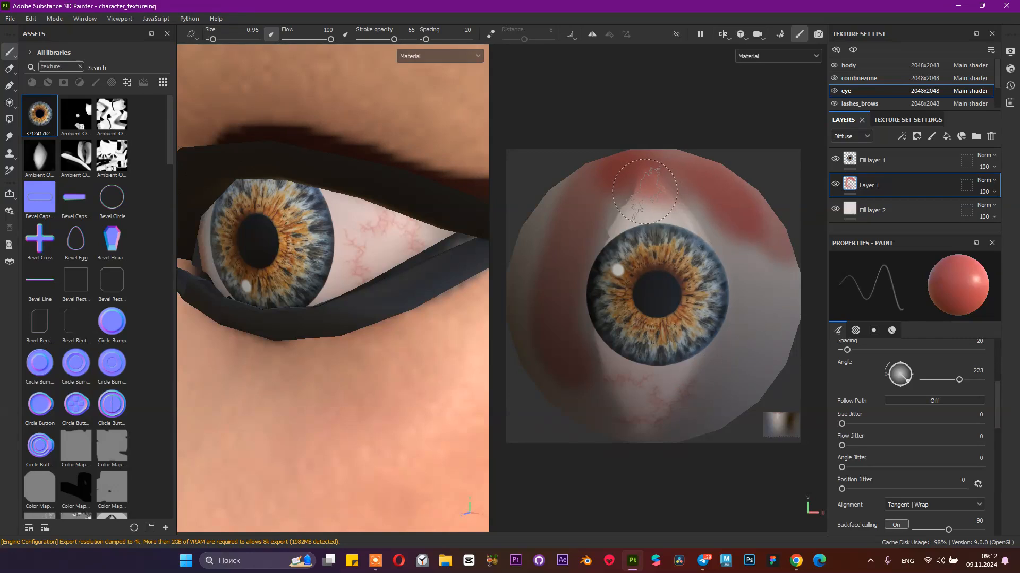
Step: Set the brush angle to 160 and add veins to the inner corner of the eye white
{"action": "left_click_drag", "start_coordinate": [951, 380], "coordinate": [949, 379]}
{"action": "scroll", "coordinate": [319, 197], "scroll_direction": "down", "scroll_amount": 3}
{"action": "mouse_move", "coordinate": [314, 196]}
{"action": "left_mouse_down", "text": "alt"}
{"action": "mouse_move", "coordinate": [377, 192]}
{"action": "mouse_move", "coordinate": [362, 198]}
{"action": "left_mouse_up", "text": "alt"}
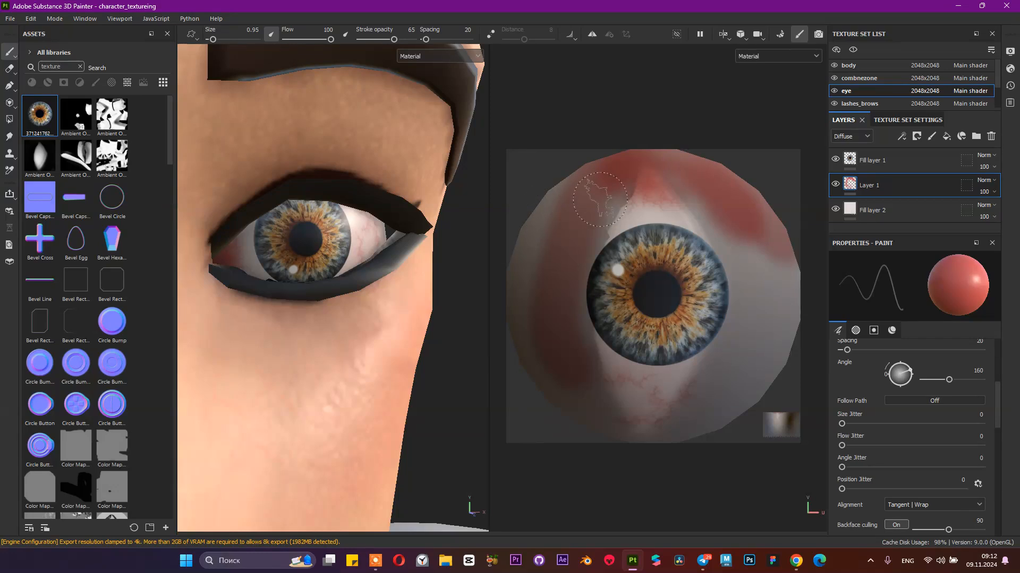
Step: Examine the veins and reddened corners on both eyes from several angles and from the whole-head distance
{"action": "left_click_drag", "start_coordinate": [348, 260], "coordinate": [389, 265], "text": "alt"}
{"action": "scroll", "coordinate": [374, 270], "scroll_direction": "down", "scroll_amount": 3}
{"action": "middle_click_drag", "start_coordinate": [338, 280], "coordinate": [439, 276], "text": "alt"}
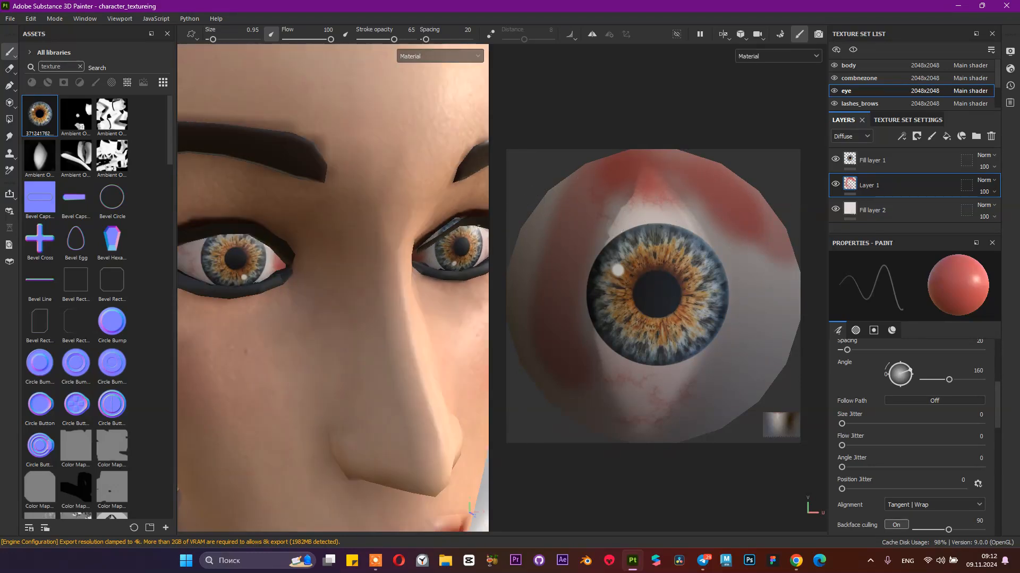
{"action": "scroll", "coordinate": [368, 233], "scroll_direction": "up", "scroll_amount": 1}
{"action": "middle_click_drag", "start_coordinate": [367, 234], "coordinate": [405, 212], "text": "alt"}
{"action": "scroll", "coordinate": [405, 212], "scroll_direction": "up", "scroll_amount": 4}
{"action": "left_click_drag", "start_coordinate": [386, 307], "coordinate": [419, 306], "text": "alt"}
{"action": "middle_click_drag", "start_coordinate": [392, 292], "coordinate": [353, 308], "text": "alt"}
{"action": "right_click_drag", "start_coordinate": [330, 248], "coordinate": [304, 266], "text": "alt"}
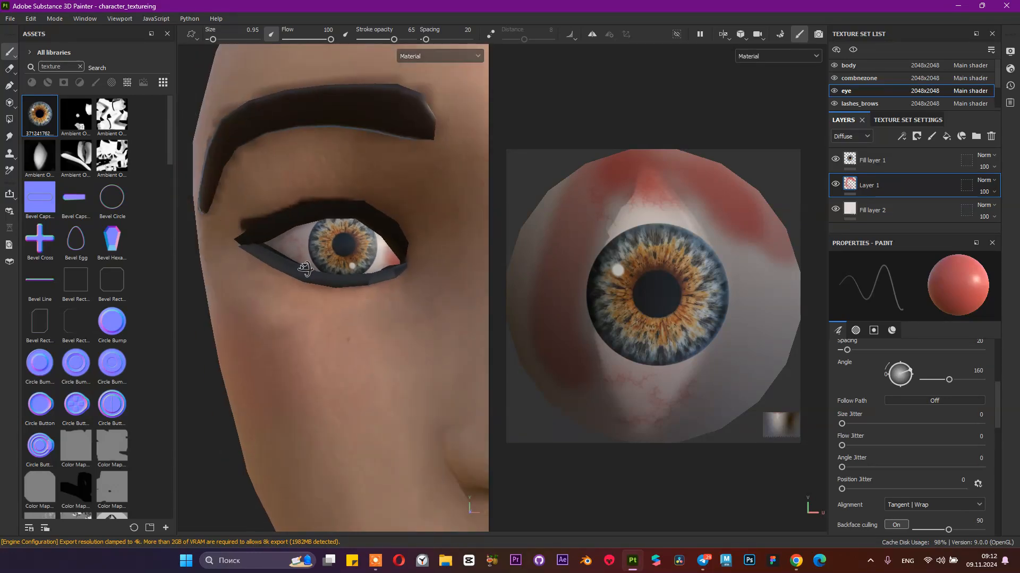
{"action": "left_click_drag", "start_coordinate": [339, 276], "coordinate": [313, 273], "text": "alt"}
{"action": "right_click_drag", "start_coordinate": [361, 282], "coordinate": [339, 302], "text": "alt"}
{"action": "left_click_drag", "start_coordinate": [340, 302], "coordinate": [430, 320], "text": "alt"}
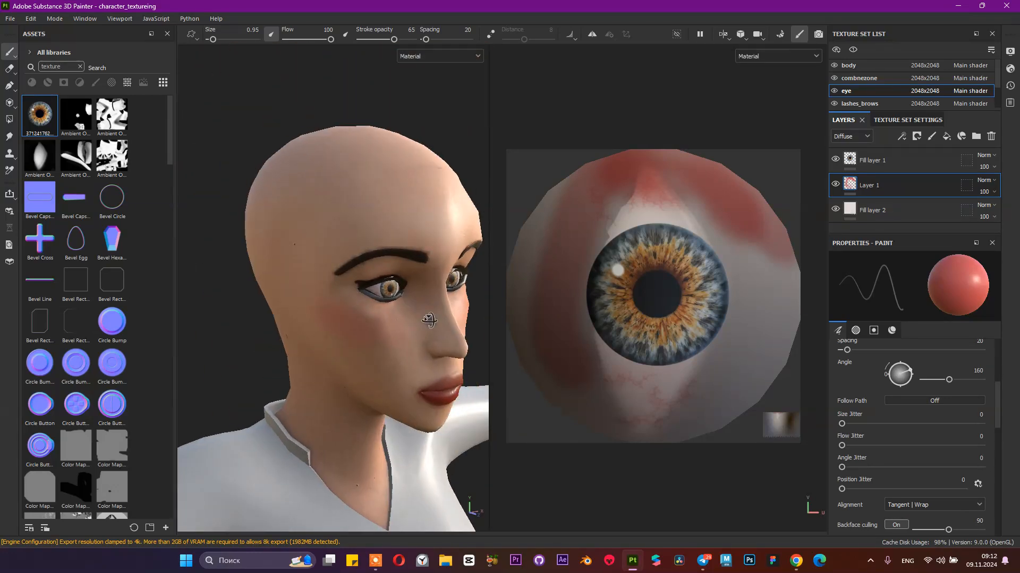
Step: Check the face and both eyes from the front, and save the project
{"action": "left_click_drag", "start_coordinate": [330, 297], "coordinate": [287, 291], "text": "alt"}
{"action": "right_click_drag", "start_coordinate": [410, 344], "coordinate": [424, 321], "text": "alt"}
{"action": "left_click_drag", "start_coordinate": [366, 321], "coordinate": [393, 325], "text": "alt"}
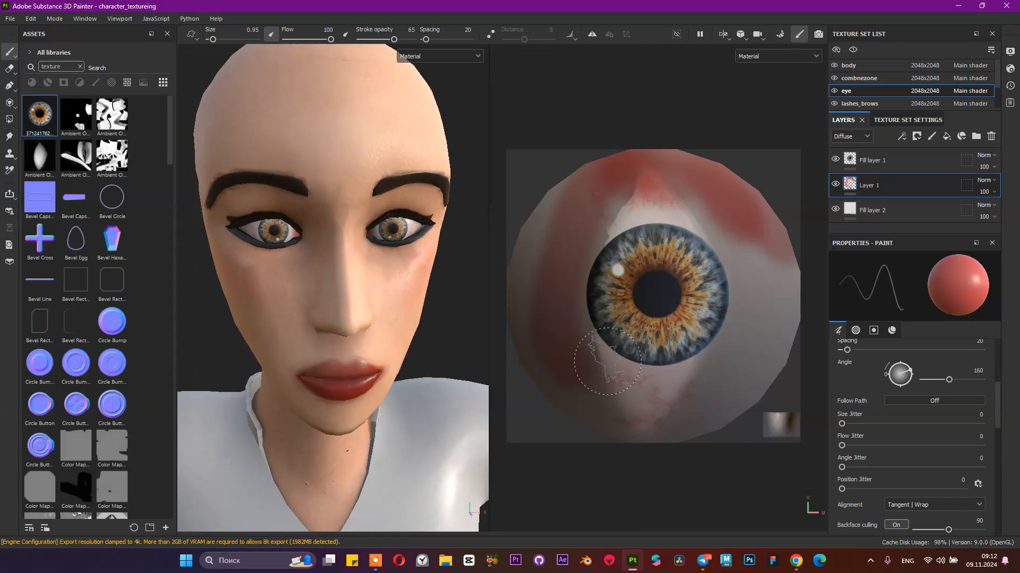
{"action": "key", "text": "ctrl+s"}
Step: Switch to Chrome and open YouTube in a new tab
{"action": "left_click", "coordinate": [796, 560]}
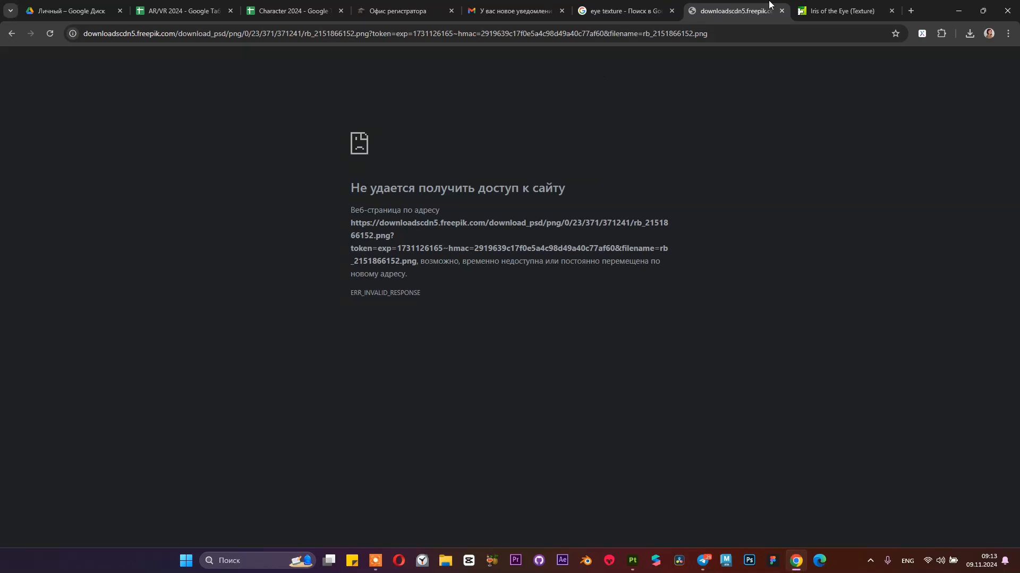
{"action": "left_click", "coordinate": [910, 10]}
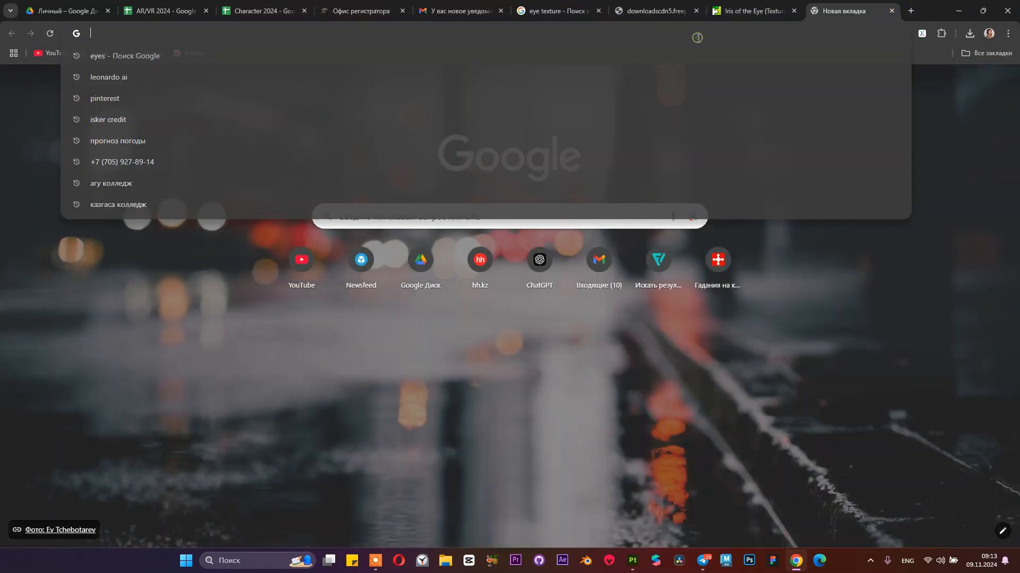
{"action": "left_click", "coordinate": [698, 38]}
{"action": "type", "text": "y"}
{"action": "key", "text": "Return"}
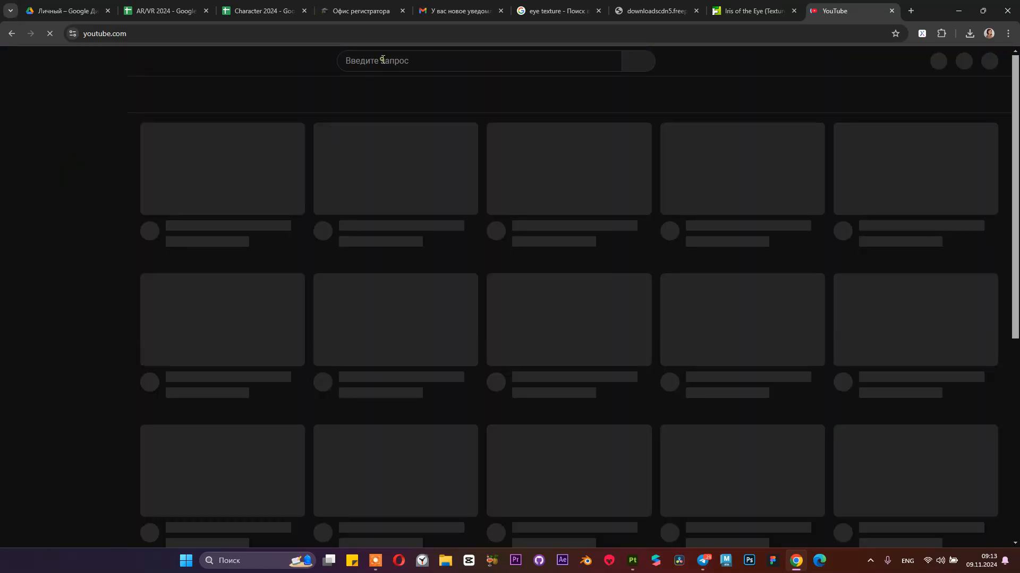
Step: Search YouTube for "substance painter character texturing"
{"action": "left_click", "coordinate": [381, 60]}
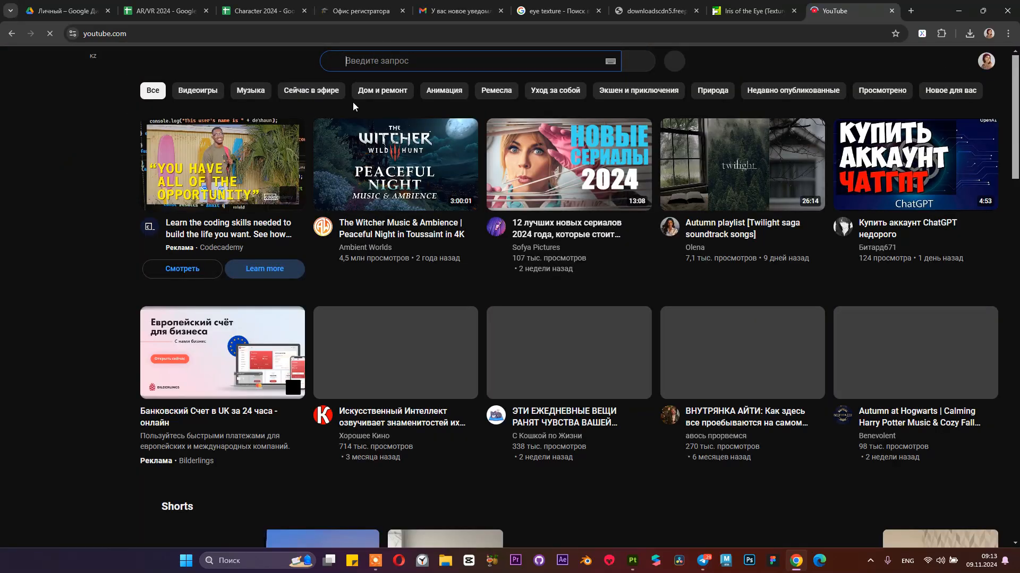
{"action": "type", "text": "sub"}
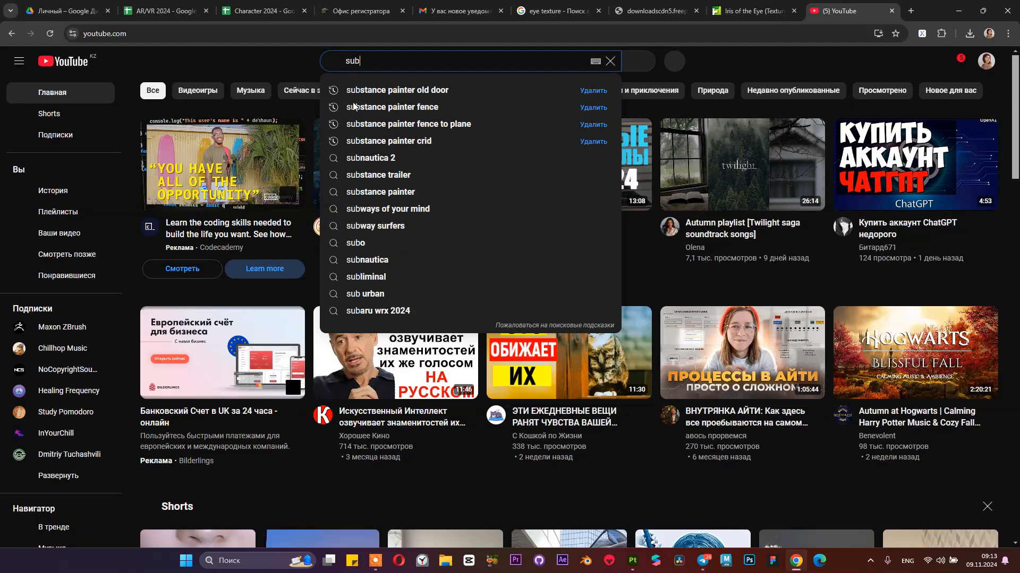
{"action": "key", "text": "Down"}
{"action": "key", "text": "Down"}
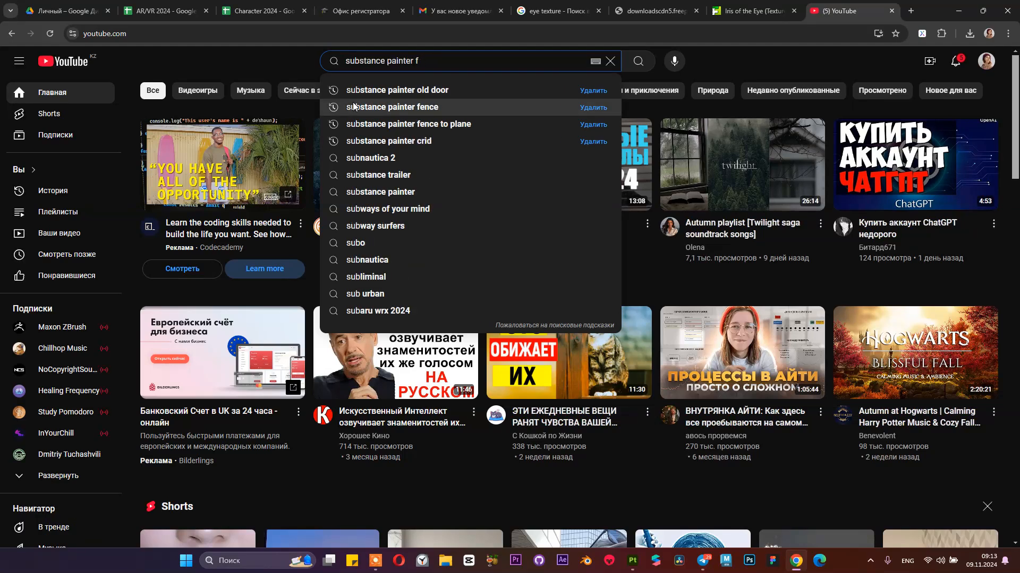
{"action": "key", "text": "BackSpace"}
{"action": "type", "text": "cha"}
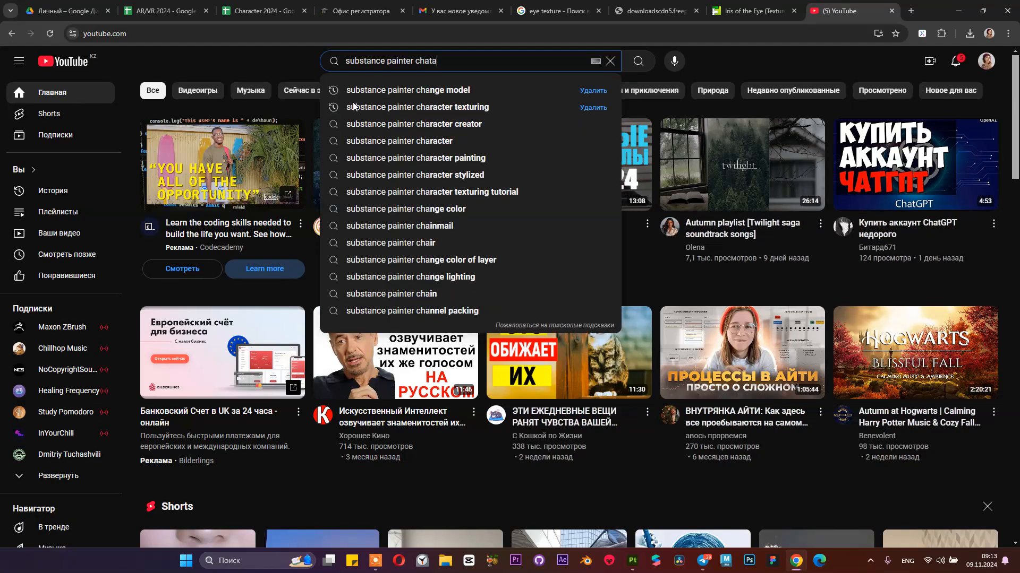
{"action": "key", "text": "Down"}
{"action": "key", "text": "Up"}
{"action": "key", "text": "Return"}
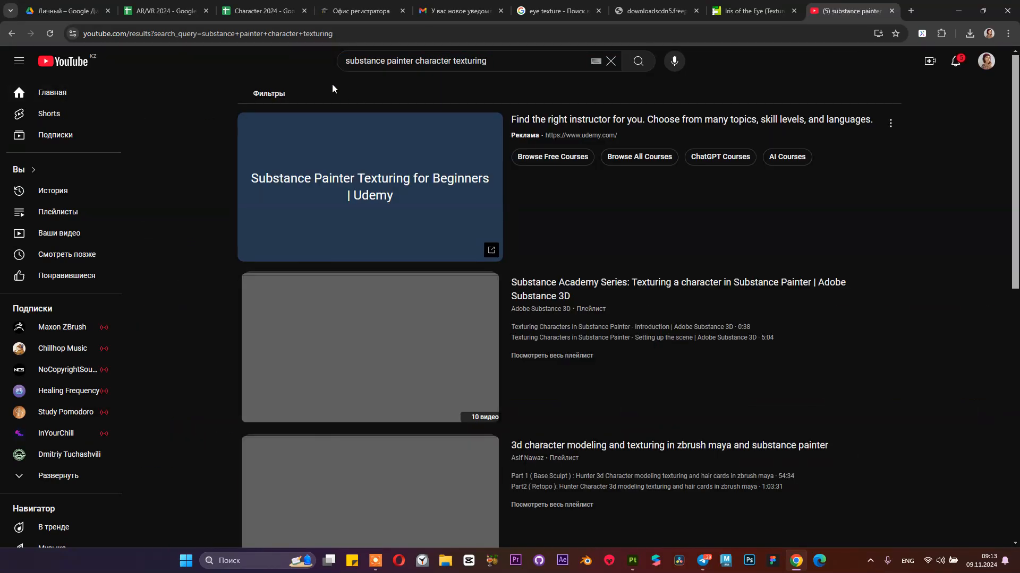
Step: Look through the YouTube search results for character, skin and stylized texturing tutorials
{"action": "scroll", "coordinate": [371, 239], "scroll_direction": "down", "scroll_amount": 2}
{"action": "scroll", "coordinate": [399, 267], "scroll_direction": "down", "scroll_amount": 3}
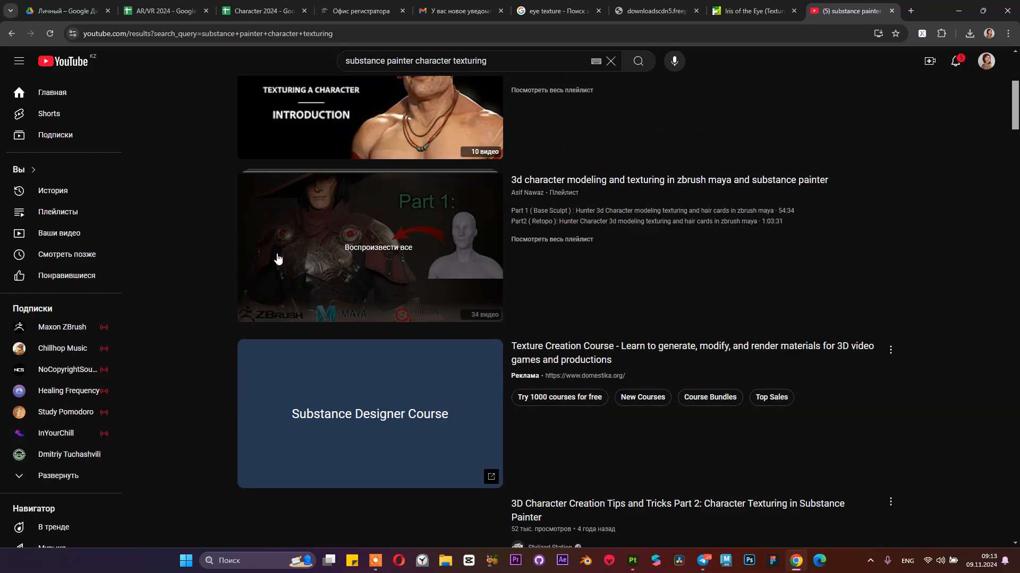
{"action": "scroll", "coordinate": [380, 255], "scroll_direction": "down", "scroll_amount": 4}
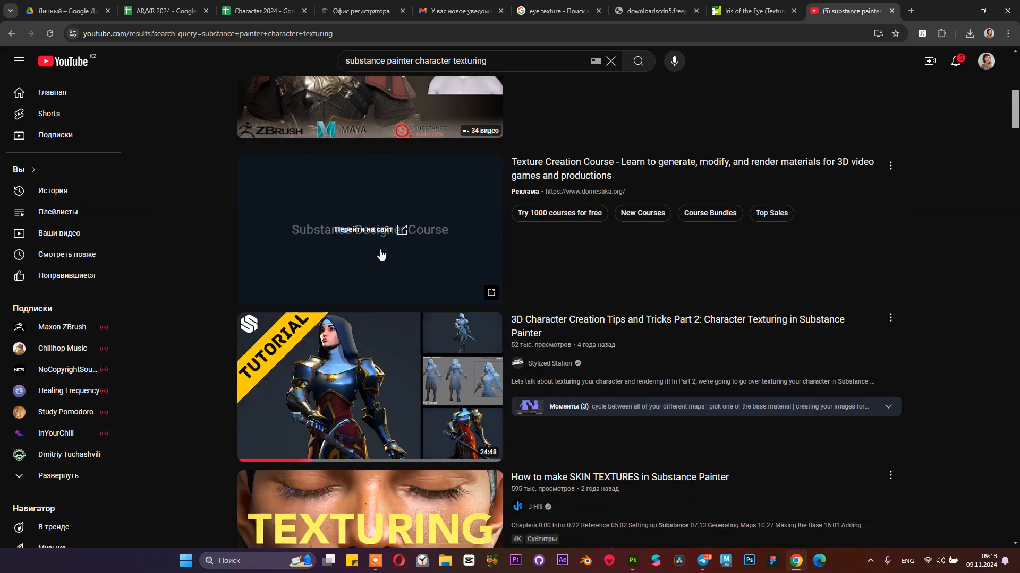
{"action": "scroll", "coordinate": [316, 343], "scroll_direction": "down", "scroll_amount": 4}
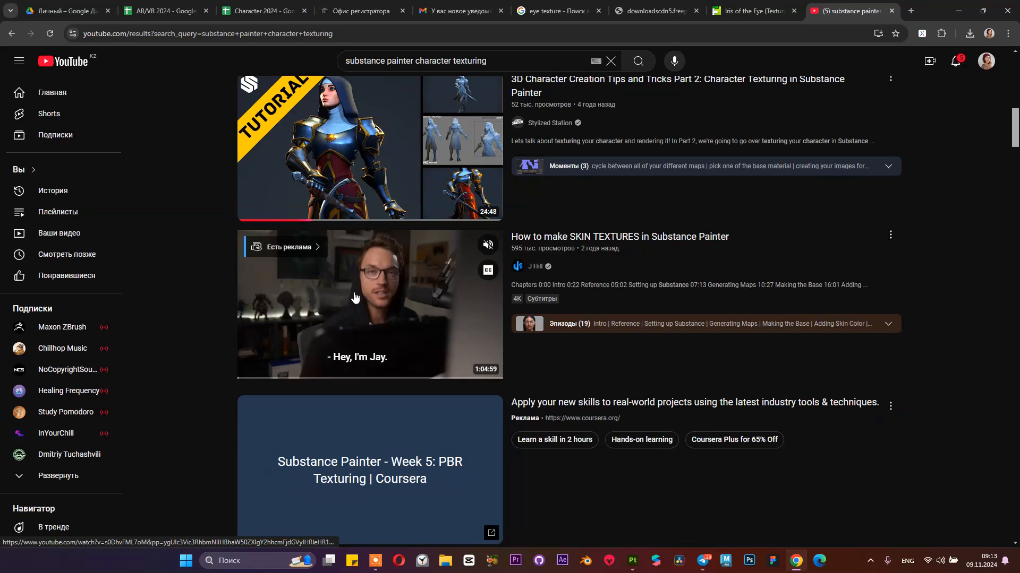
{"action": "scroll", "coordinate": [164, 341], "scroll_direction": "down", "scroll_amount": 1}
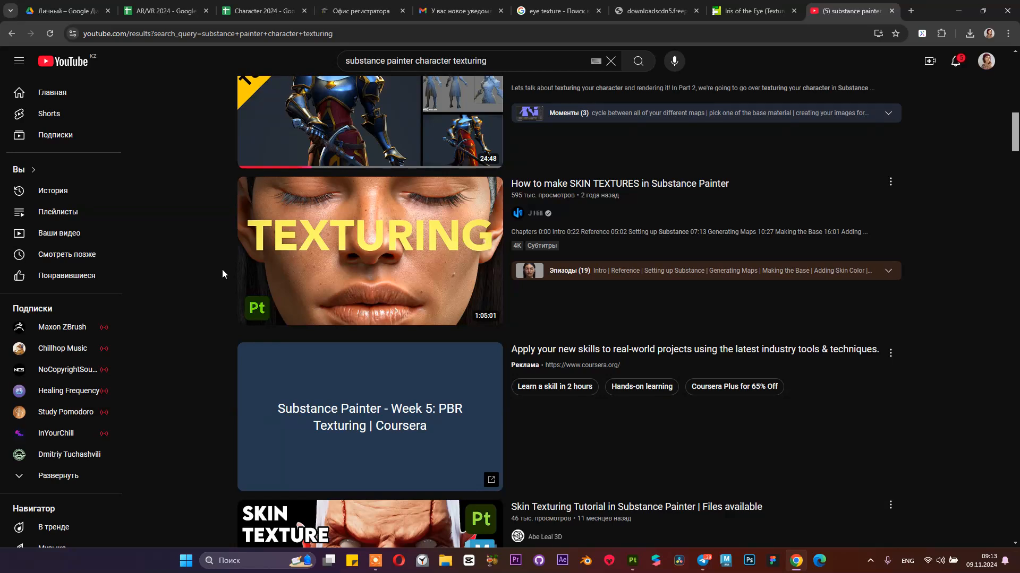
{"action": "scroll", "coordinate": [222, 271], "scroll_direction": "down", "scroll_amount": 8}
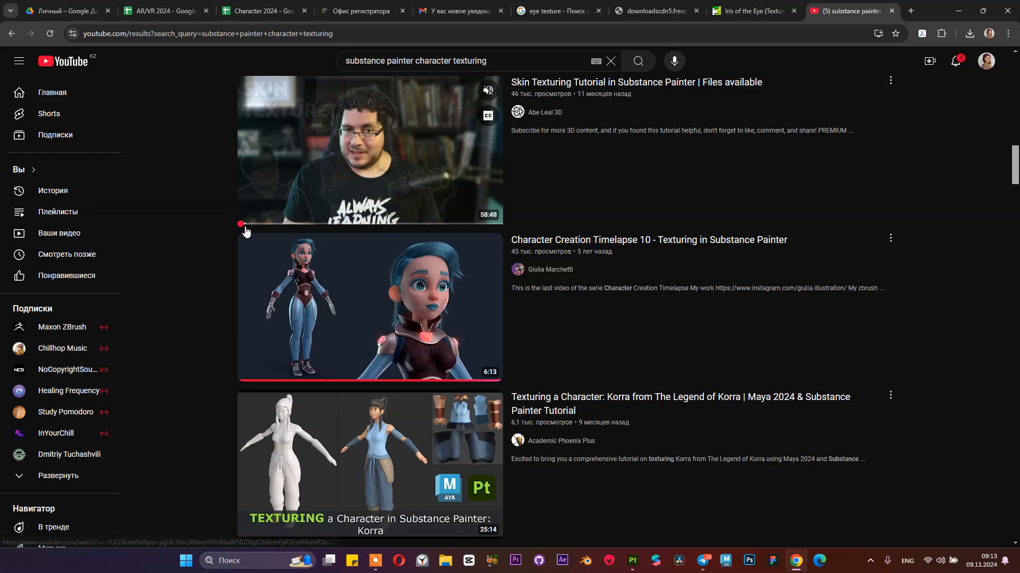
{"action": "scroll", "coordinate": [242, 236], "scroll_direction": "down", "scroll_amount": 1}
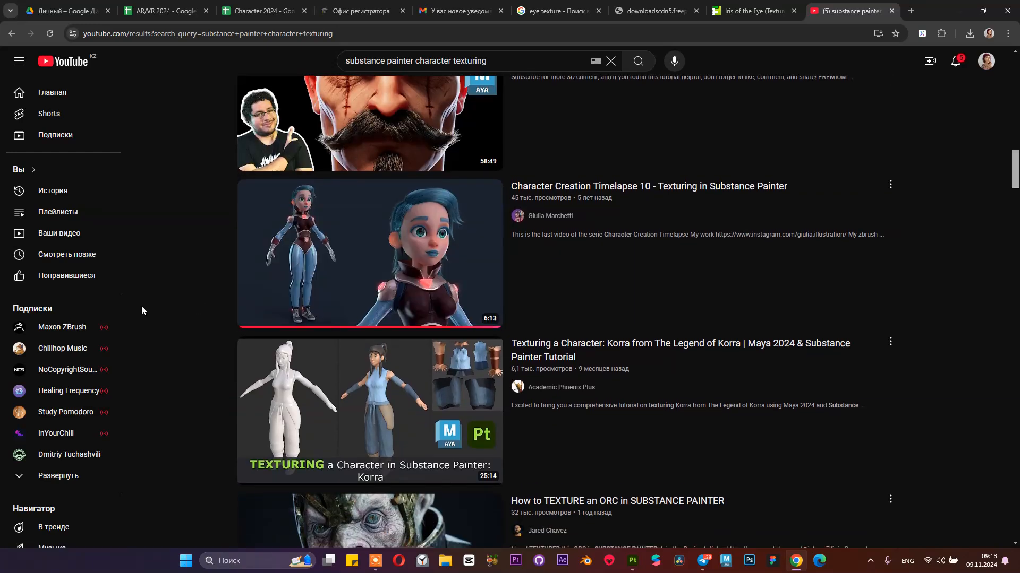
{"action": "scroll", "coordinate": [141, 311], "scroll_direction": "down", "scroll_amount": 1}
{"action": "scroll", "coordinate": [142, 311], "scroll_direction": "down", "scroll_amount": 1}
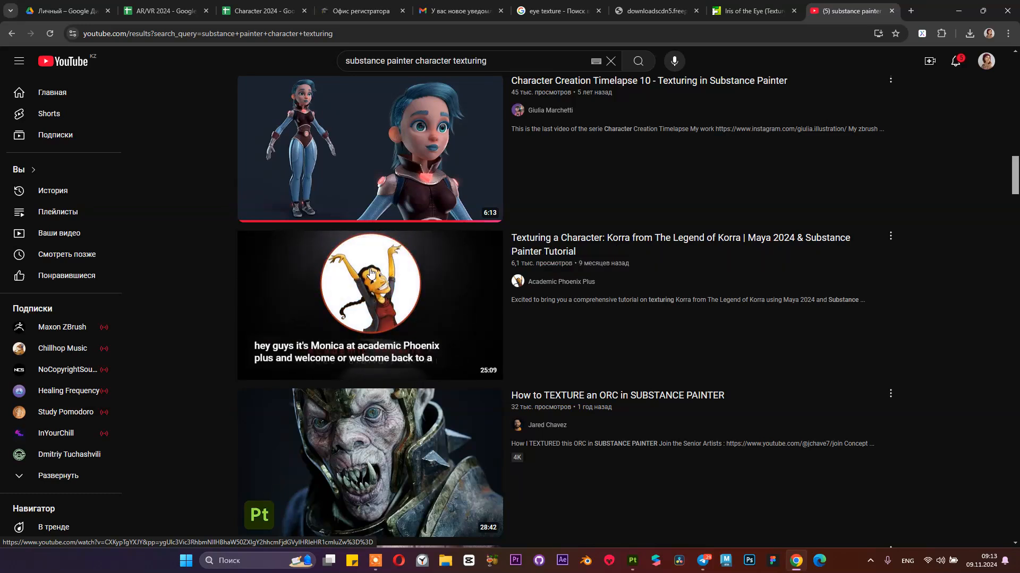
{"action": "scroll", "coordinate": [388, 248], "scroll_direction": "down", "scroll_amount": 1}
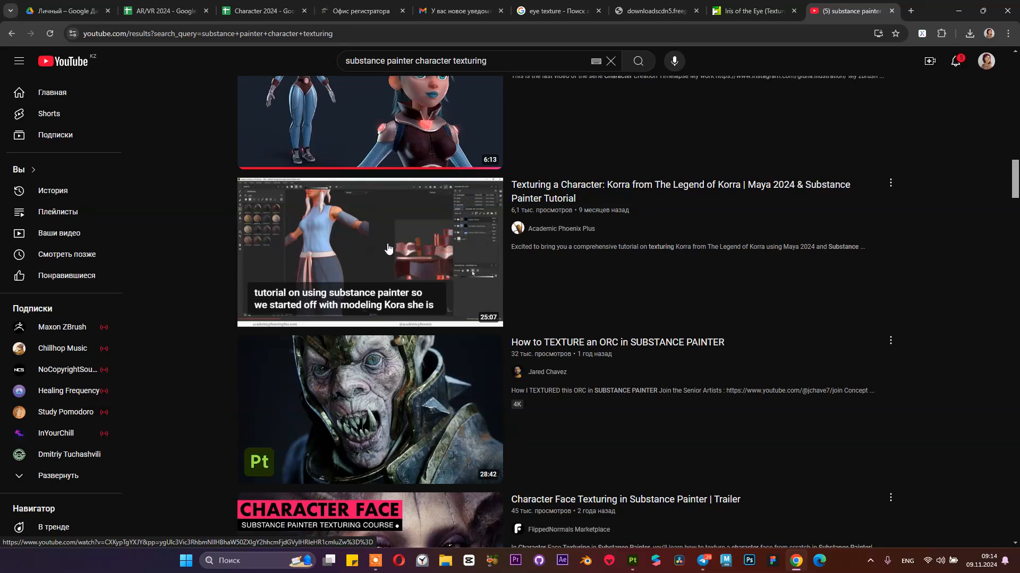
{"action": "scroll", "coordinate": [388, 249], "scroll_direction": "down", "scroll_amount": 1}
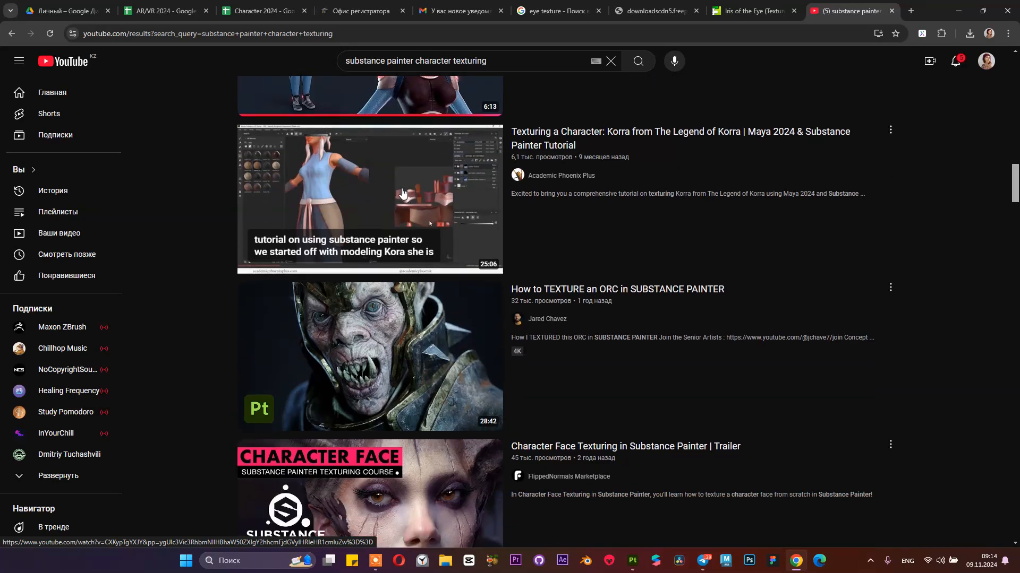
{"action": "scroll", "coordinate": [402, 193], "scroll_direction": "down", "scroll_amount": 15}
{"action": "scroll", "coordinate": [379, 221], "scroll_direction": "down", "scroll_amount": 12}
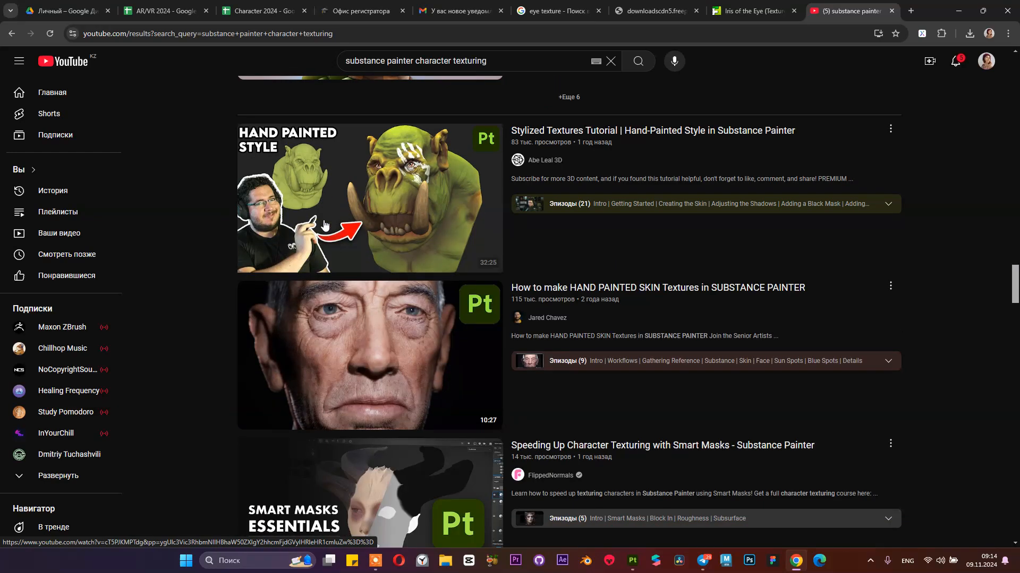
{"action": "scroll", "coordinate": [287, 213], "scroll_direction": "down", "scroll_amount": 6}
{"action": "scroll", "coordinate": [287, 213], "scroll_direction": "down", "scroll_amount": 12}
{"action": "scroll", "coordinate": [288, 214], "scroll_direction": "down", "scroll_amount": 12}
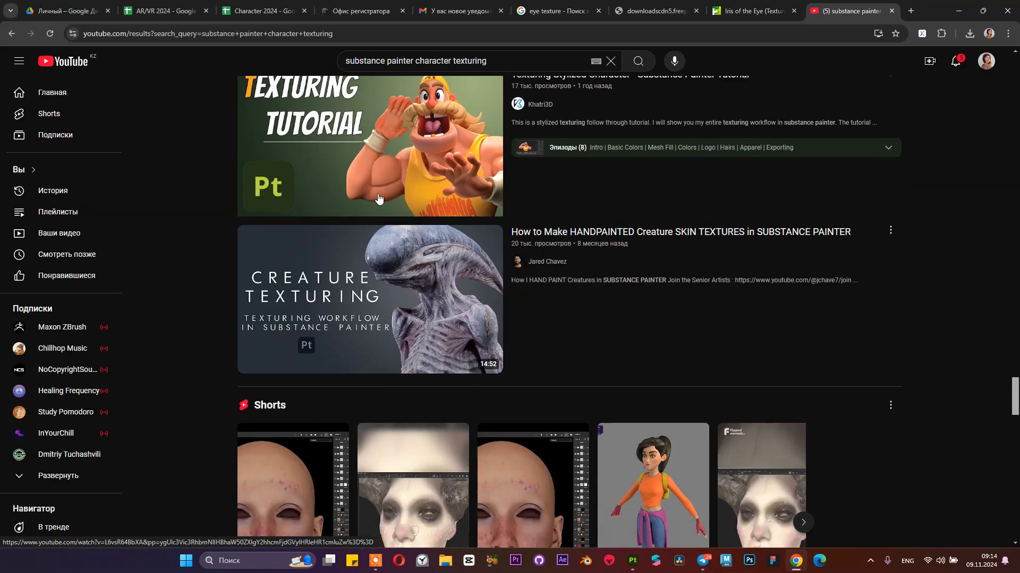
{"action": "scroll", "coordinate": [378, 198], "scroll_direction": "down", "scroll_amount": 5}
{"action": "scroll", "coordinate": [247, 197], "scroll_direction": "down", "scroll_amount": 6}
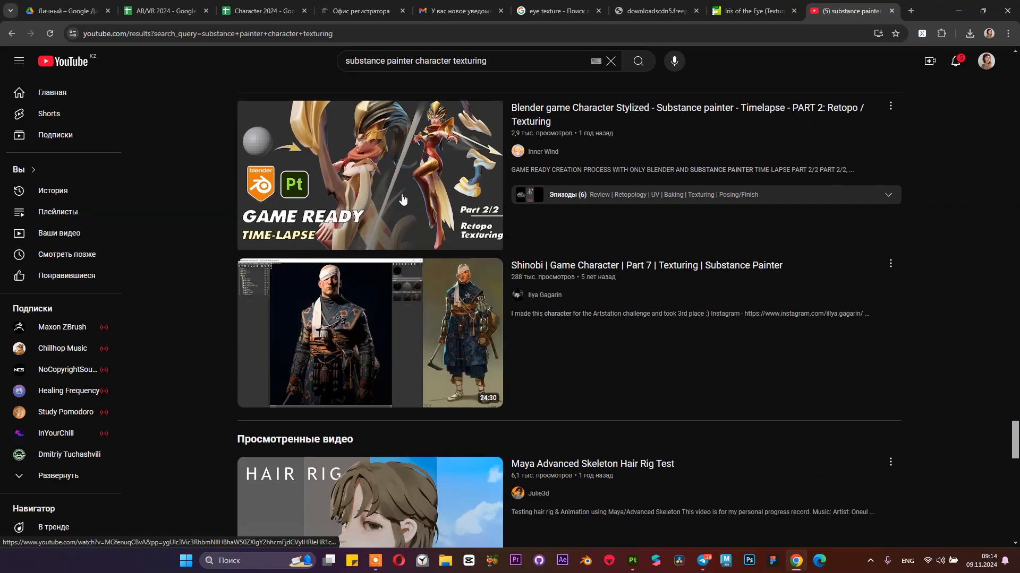
{"action": "scroll", "coordinate": [236, 210], "scroll_direction": "down", "scroll_amount": 3}
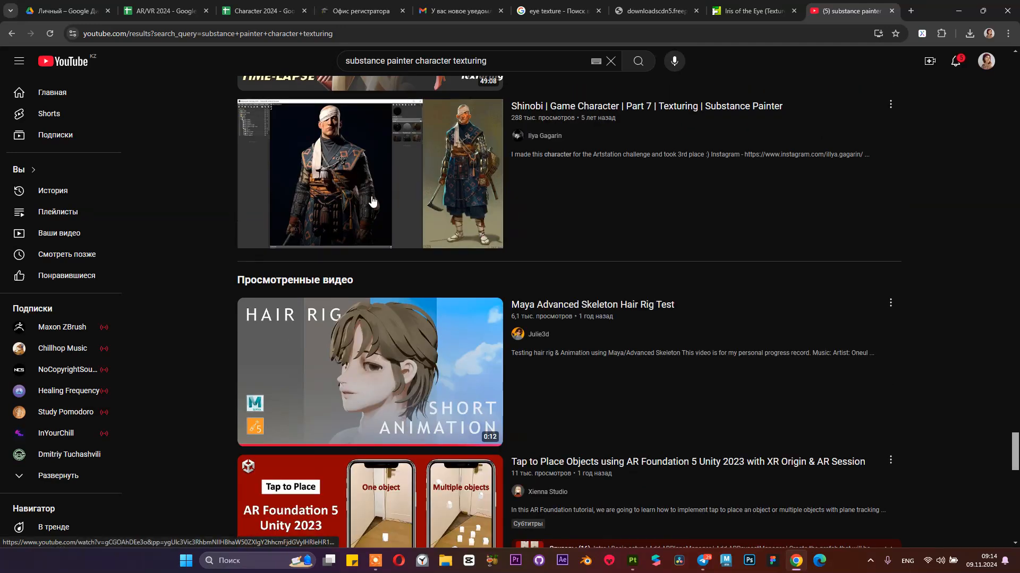
{"action": "scroll", "coordinate": [319, 215], "scroll_direction": "down", "scroll_amount": 2}
{"action": "scroll", "coordinate": [261, 211], "scroll_direction": "down", "scroll_amount": 12}
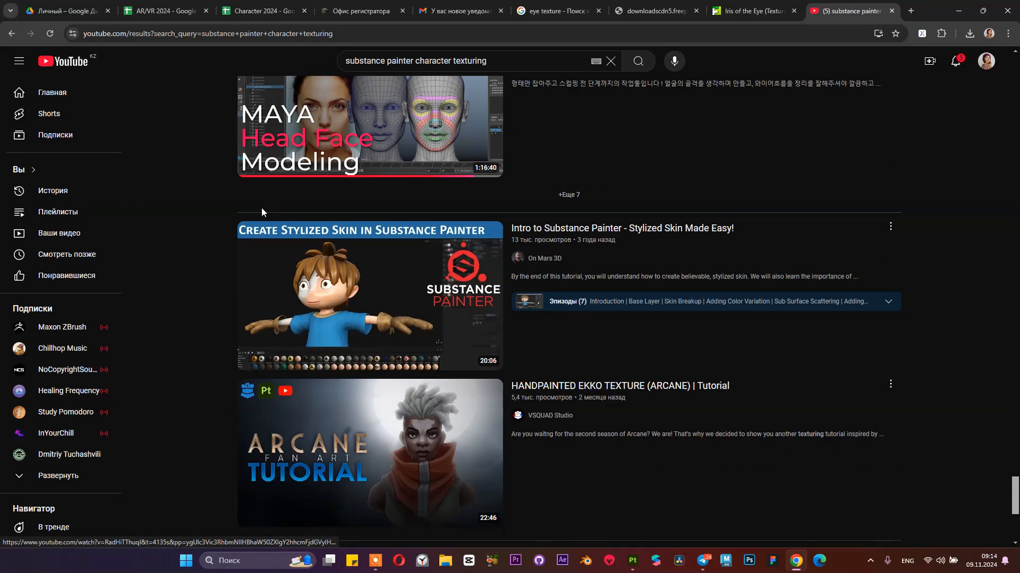
{"action": "scroll", "coordinate": [261, 213], "scroll_direction": "down", "scroll_amount": 2}
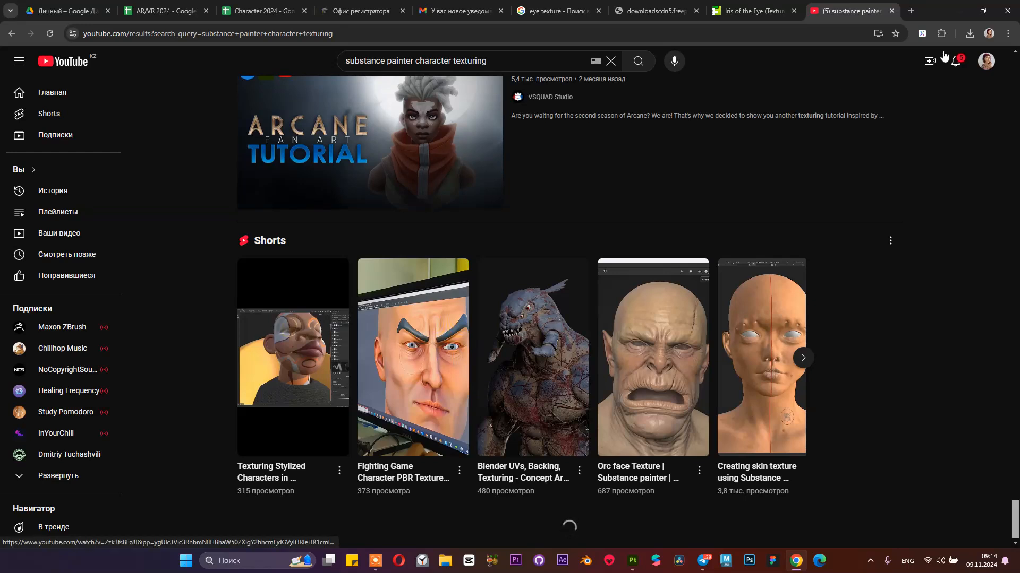
Step: Return to Substance 3D Painter, enlarge the texture set list to show all sets, and make the lather set visible
{"action": "left_click", "coordinate": [959, 11]}
{"action": "left_click_drag", "start_coordinate": [437, 281], "coordinate": [269, 266], "text": "alt"}
{"action": "scroll", "coordinate": [269, 266], "scroll_direction": "down", "scroll_amount": 4}
{"action": "left_click_drag", "start_coordinate": [337, 290], "coordinate": [358, 282], "text": "alt"}
{"action": "scroll", "coordinate": [358, 281], "scroll_direction": "down", "scroll_amount": 1}
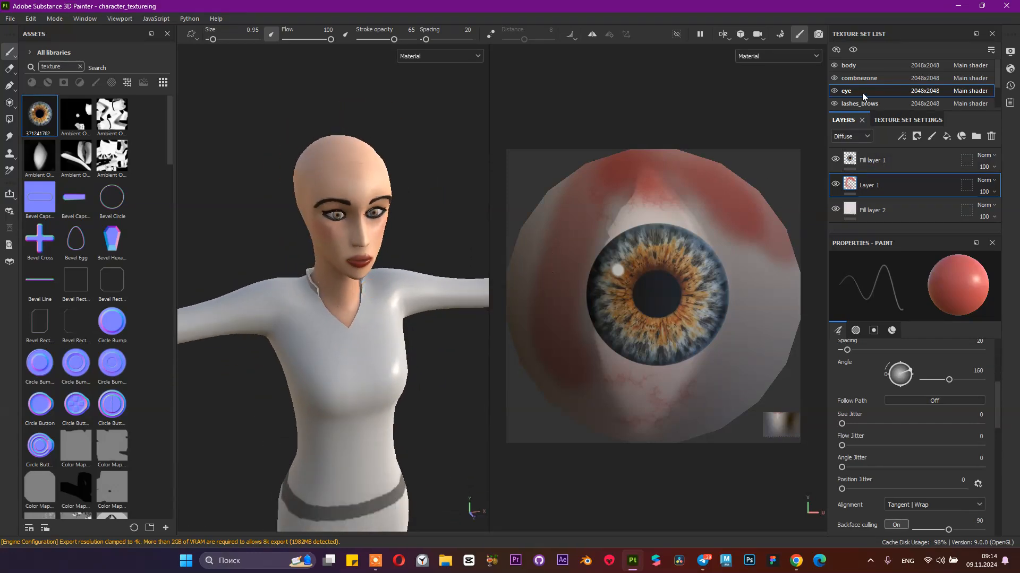
{"action": "left_click_drag", "start_coordinate": [896, 110], "coordinate": [896, 157]}
{"action": "left_click", "coordinate": [834, 116]}
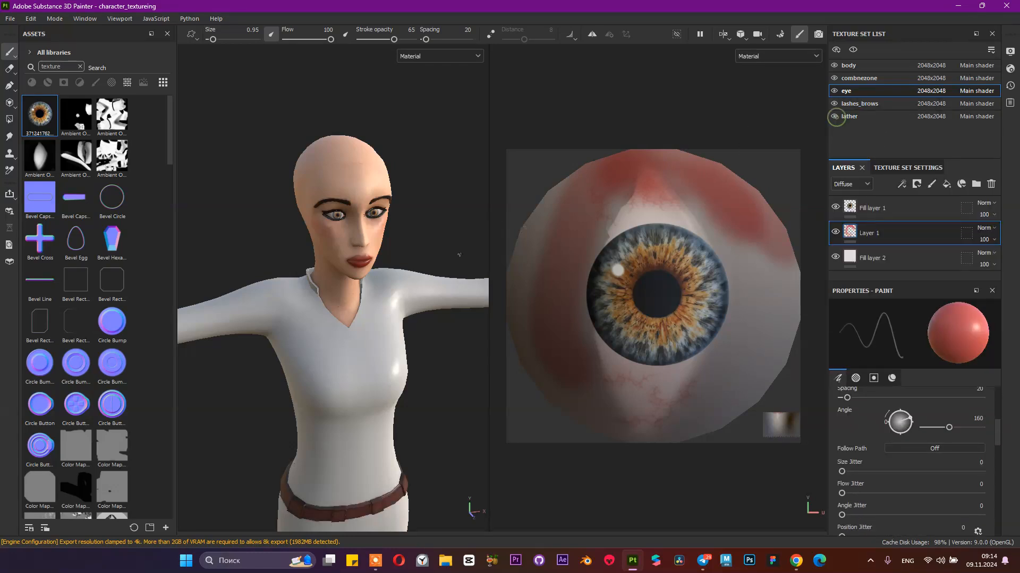
Step: Frame the full character, hide the eye and lashes_brows texture sets, and select the lather set
{"action": "scroll", "coordinate": [334, 270], "scroll_direction": "down", "scroll_amount": 3}
{"action": "middle_click_drag", "start_coordinate": [334, 270], "coordinate": [368, 139], "text": "alt"}
{"action": "left_click_drag", "start_coordinate": [367, 160], "coordinate": [340, 205], "text": "alt"}
{"action": "middle_click_drag", "start_coordinate": [395, 208], "coordinate": [309, 263], "text": "alt"}
{"action": "scroll", "coordinate": [310, 263], "scroll_direction": "up", "scroll_amount": 4}
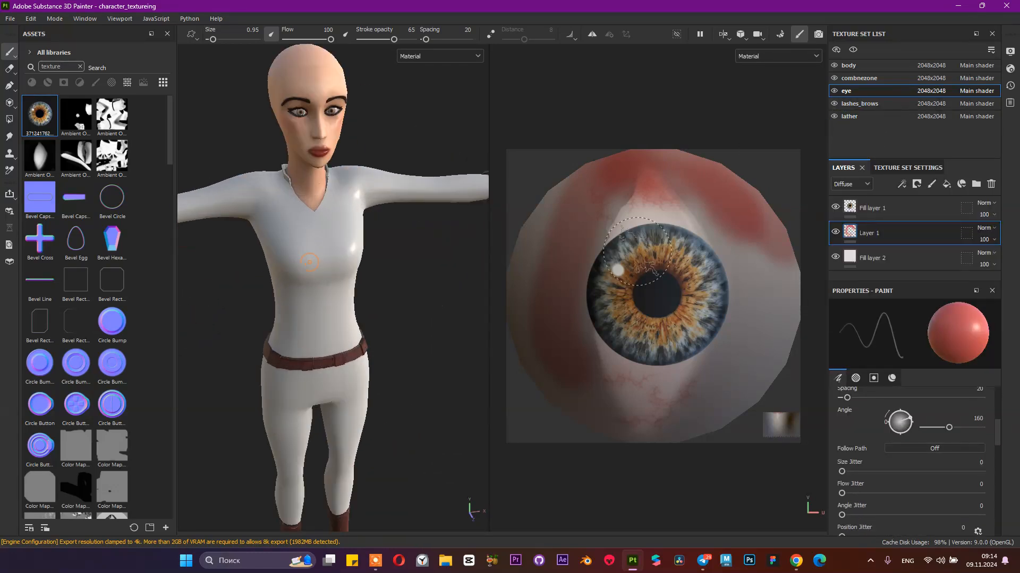
{"action": "left_click", "coordinate": [870, 79]}
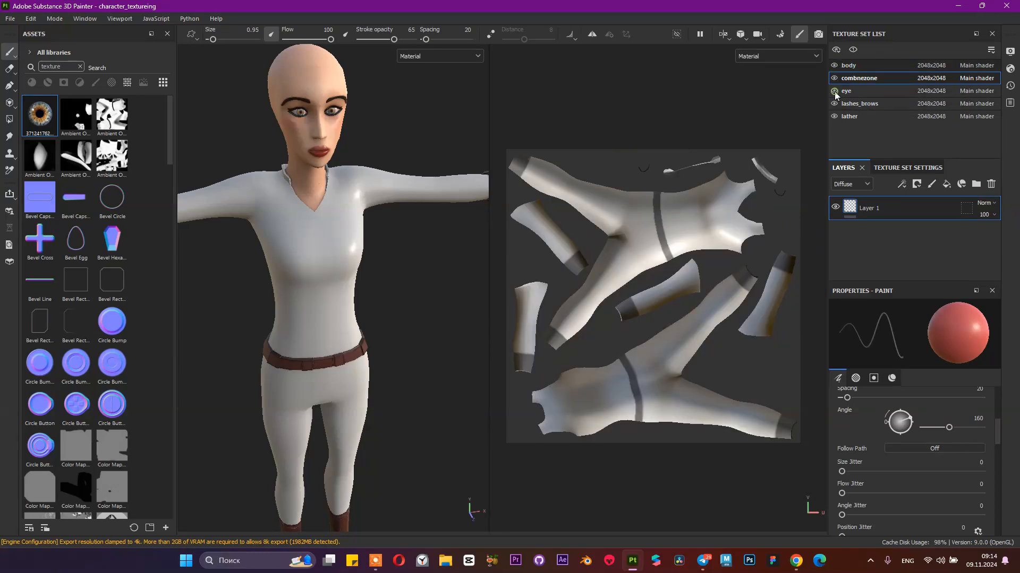
{"action": "left_click", "coordinate": [871, 66]}
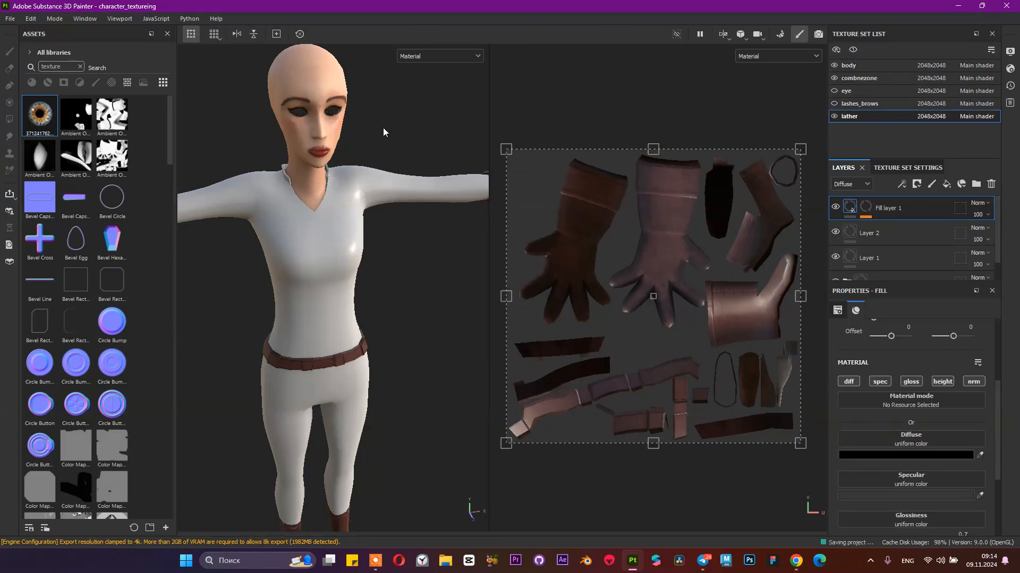
Step: Hide the lather and body texture sets so only the jumpsuit remains visible, and select the combnezone set for texturing
{"action": "left_click_drag", "start_coordinate": [408, 230], "coordinate": [454, 226], "text": "alt"}
{"action": "right_click_drag", "start_coordinate": [454, 226], "coordinate": [295, 261], "text": "alt"}
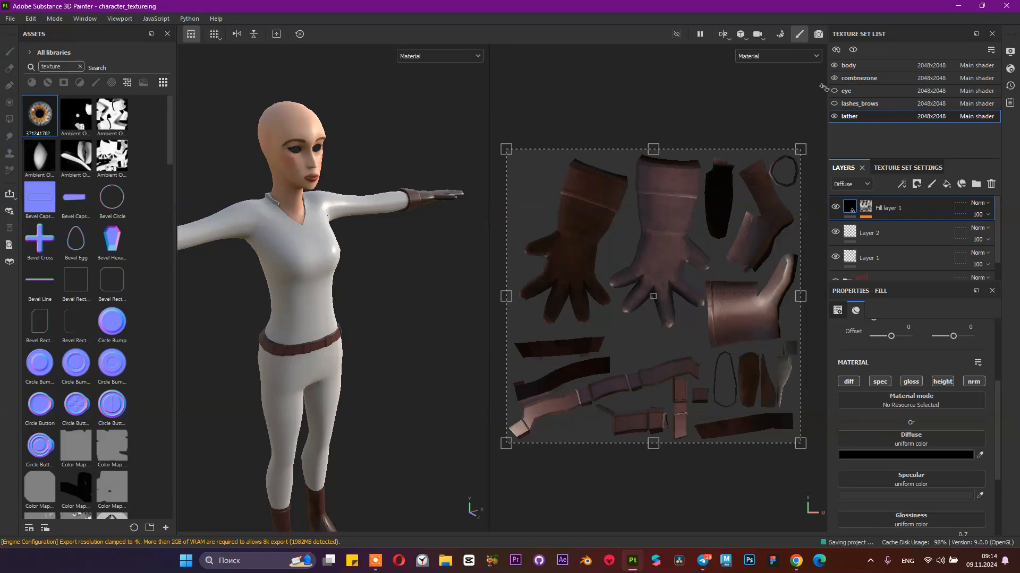
{"action": "left_click", "coordinate": [834, 78]}
{"action": "left_click", "coordinate": [834, 65]}
{"action": "left_click", "coordinate": [834, 66]}
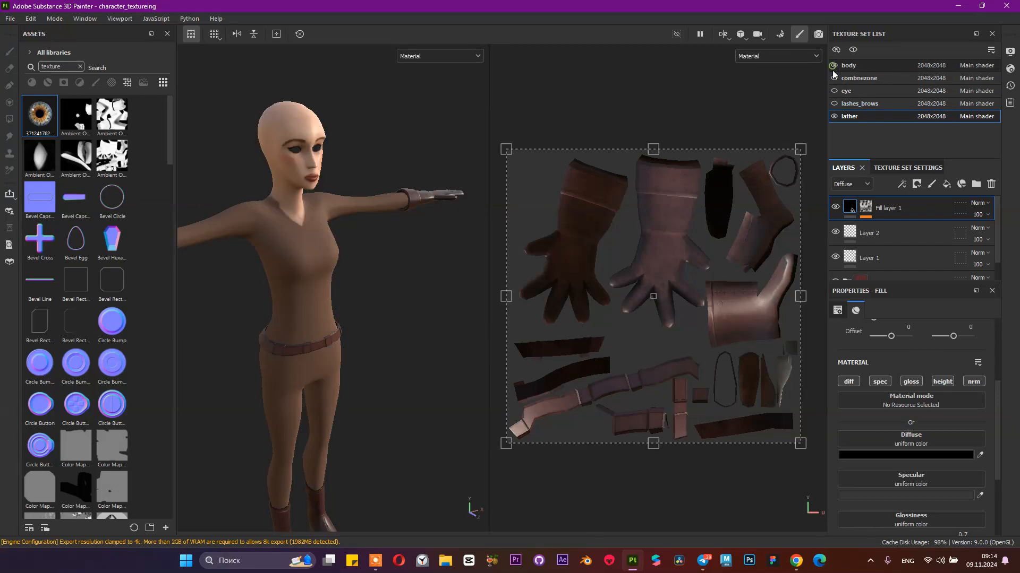
{"action": "left_click", "coordinate": [834, 116]}
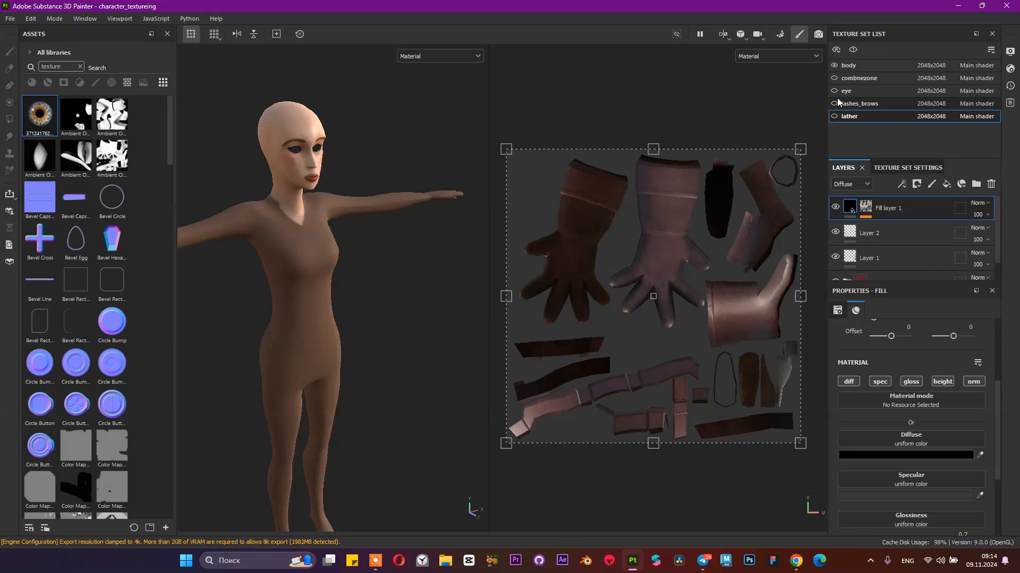
{"action": "left_click", "coordinate": [834, 65]}
{"action": "left_click", "coordinate": [843, 82]}
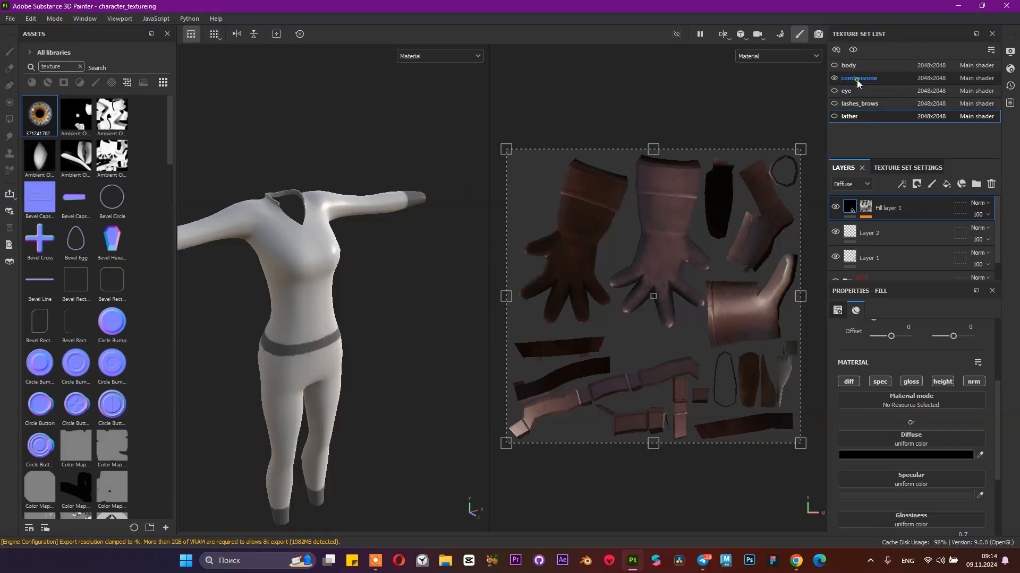
{"action": "middle_click_drag", "start_coordinate": [283, 254], "coordinate": [408, 197], "text": "alt"}
{"action": "left_click_drag", "start_coordinate": [408, 196], "coordinate": [377, 196], "text": "alt"}
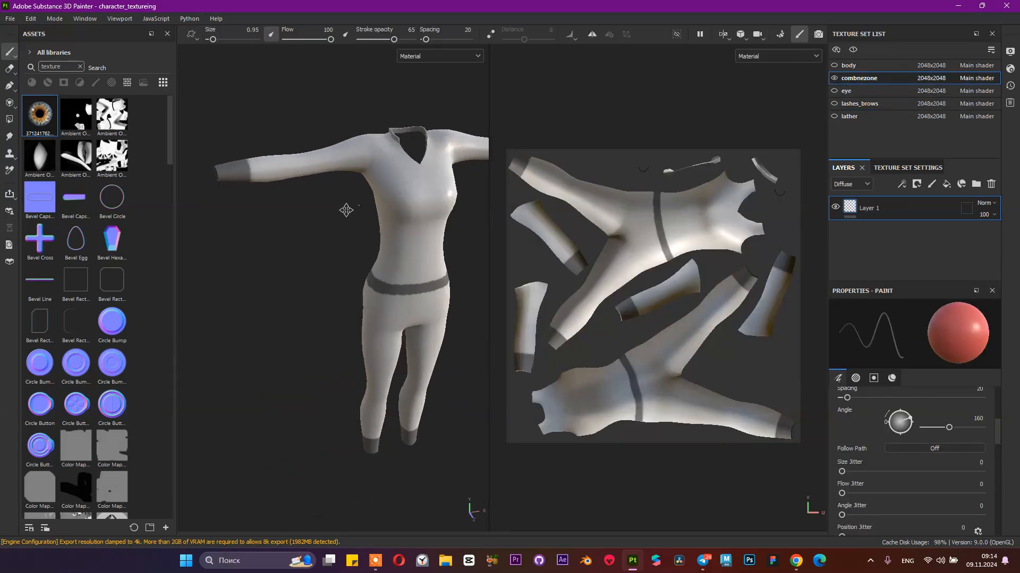
{"action": "middle_click_drag", "start_coordinate": [376, 197], "coordinate": [306, 204], "text": "alt"}
{"action": "right_click_drag", "start_coordinate": [400, 285], "coordinate": [366, 231], "text": "alt"}
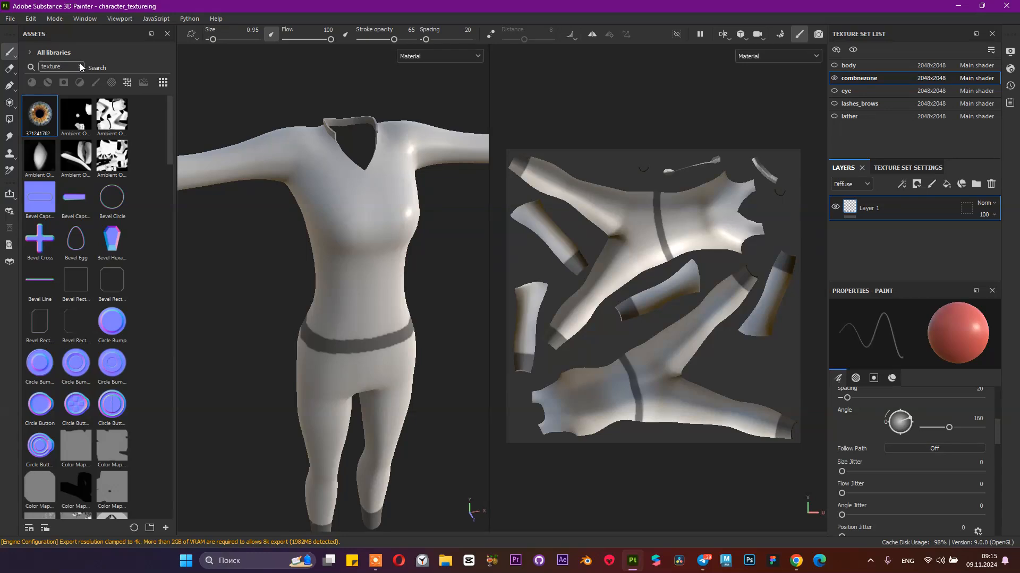
Step: Clear the asset search, filter the library to smart materials, and browse the leather, latex and plastic options
{"action": "left_click", "coordinate": [81, 66]}
{"action": "left_click", "coordinate": [48, 82]}
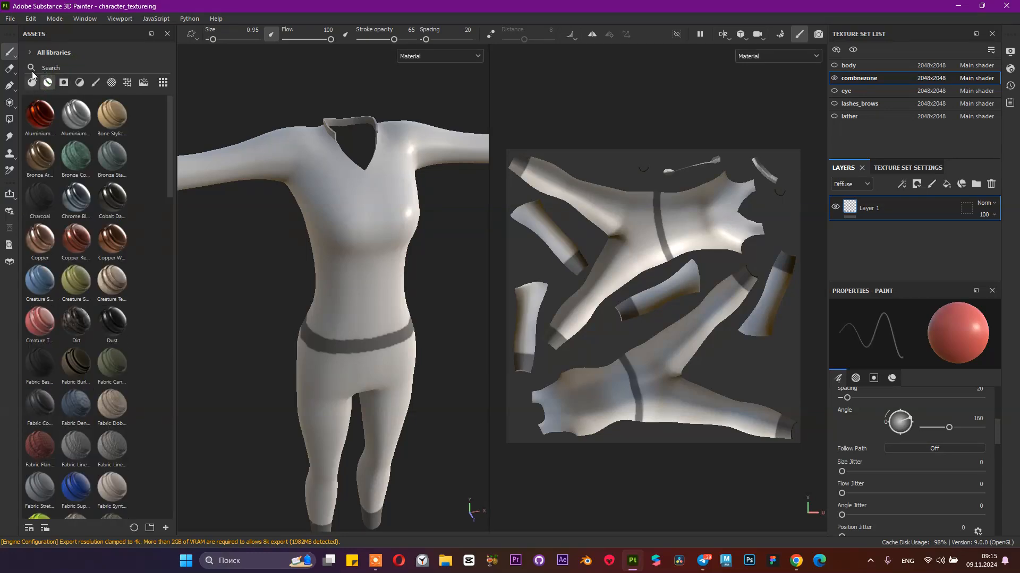
{"action": "scroll", "coordinate": [104, 256], "scroll_direction": "down", "scroll_amount": 8}
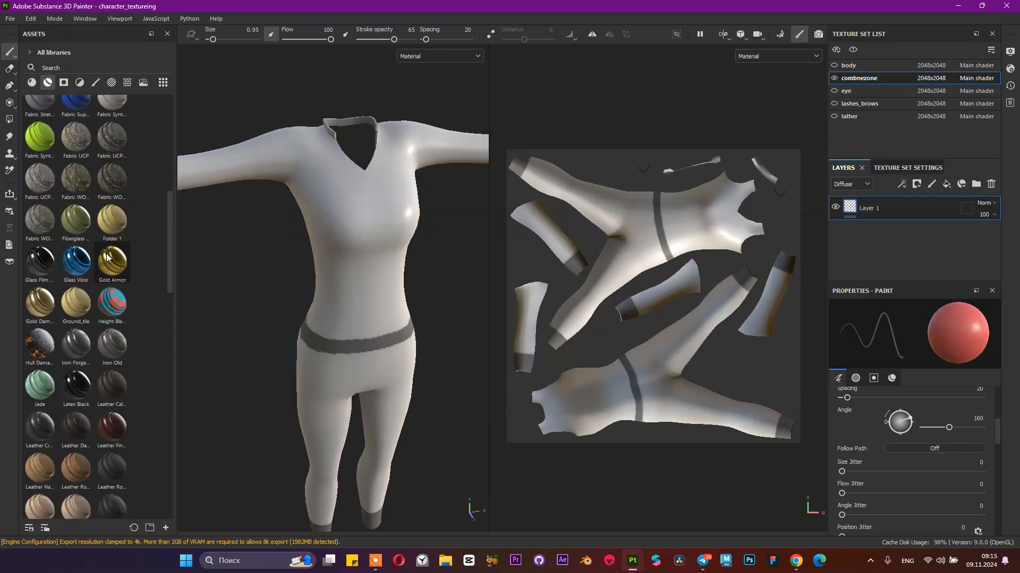
{"action": "scroll", "coordinate": [97, 215], "scroll_direction": "down", "scroll_amount": 5}
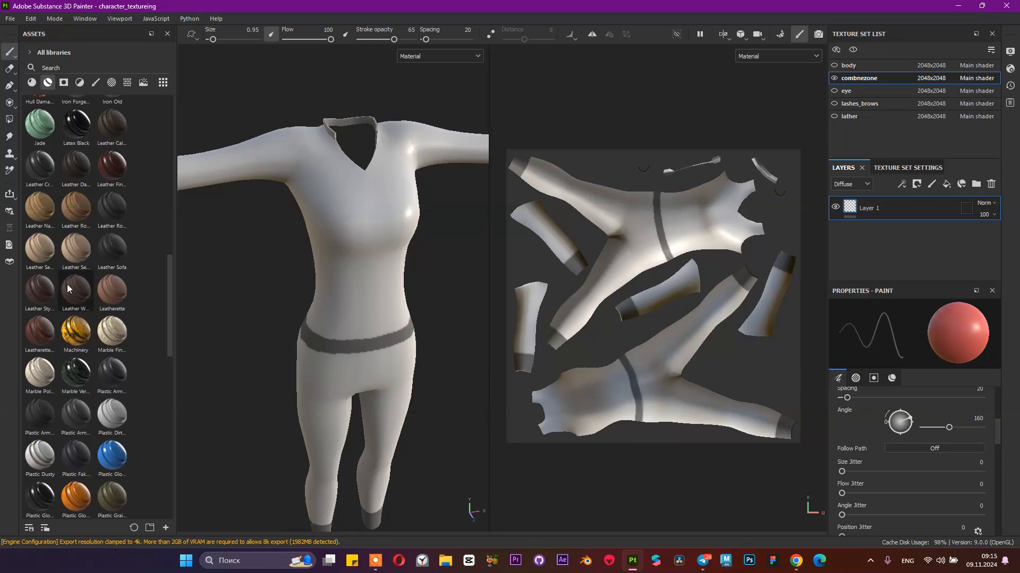
{"action": "mouse_move", "coordinate": [37, 170]}
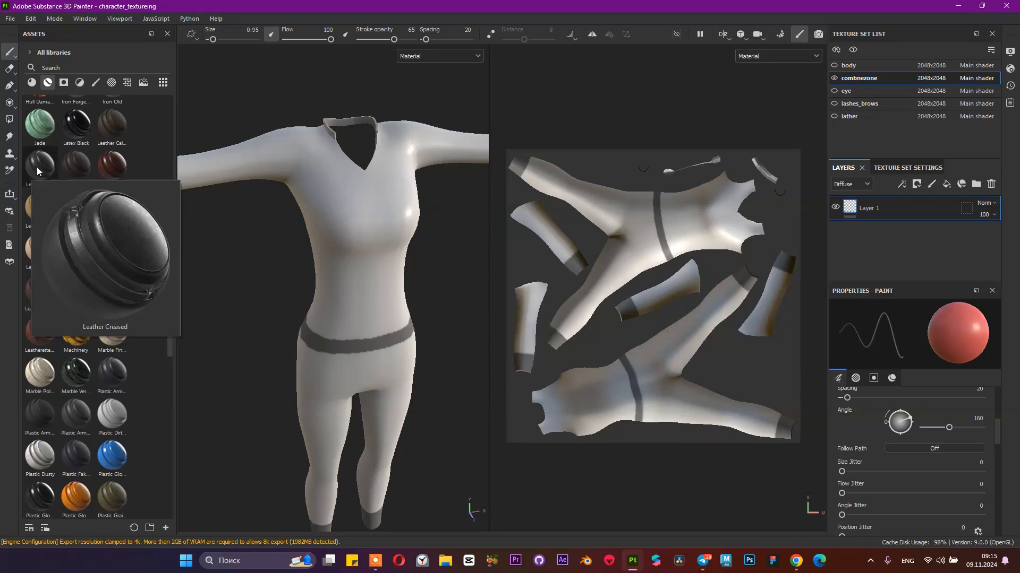
{"action": "mouse_move", "coordinate": [75, 166]}
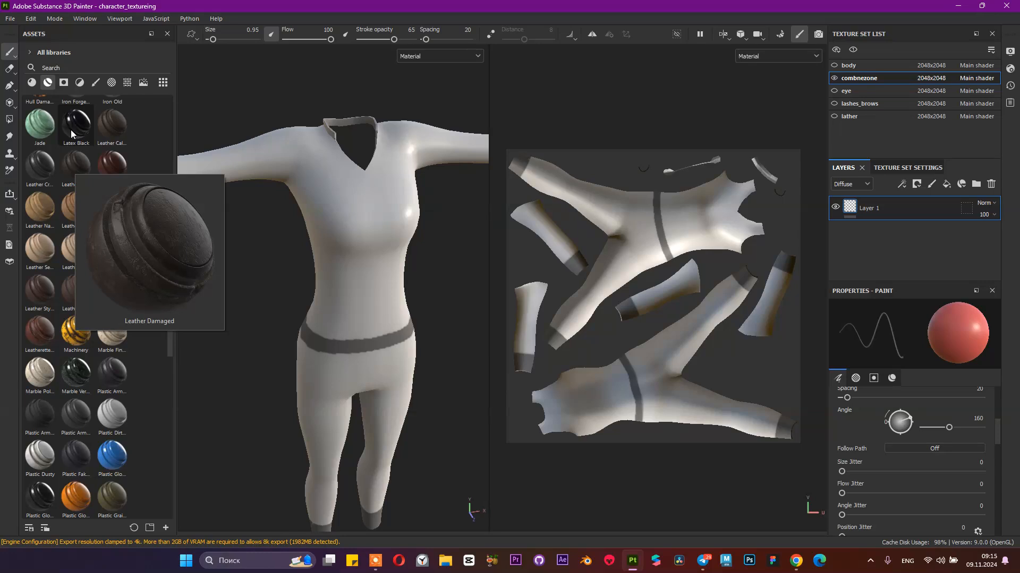
{"action": "mouse_move", "coordinate": [71, 129]}
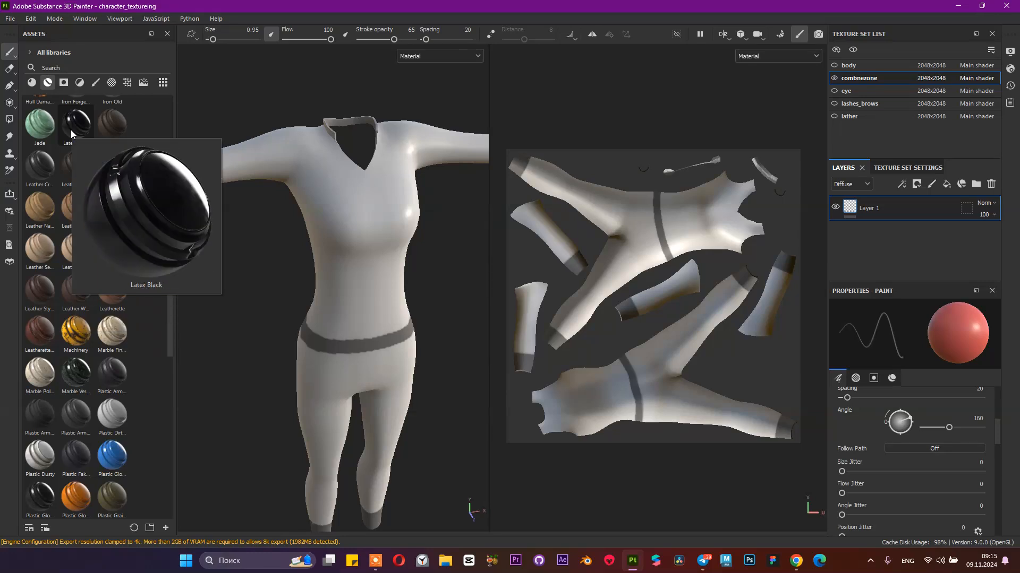
{"action": "scroll", "coordinate": [70, 238], "scroll_direction": "down", "scroll_amount": 5}
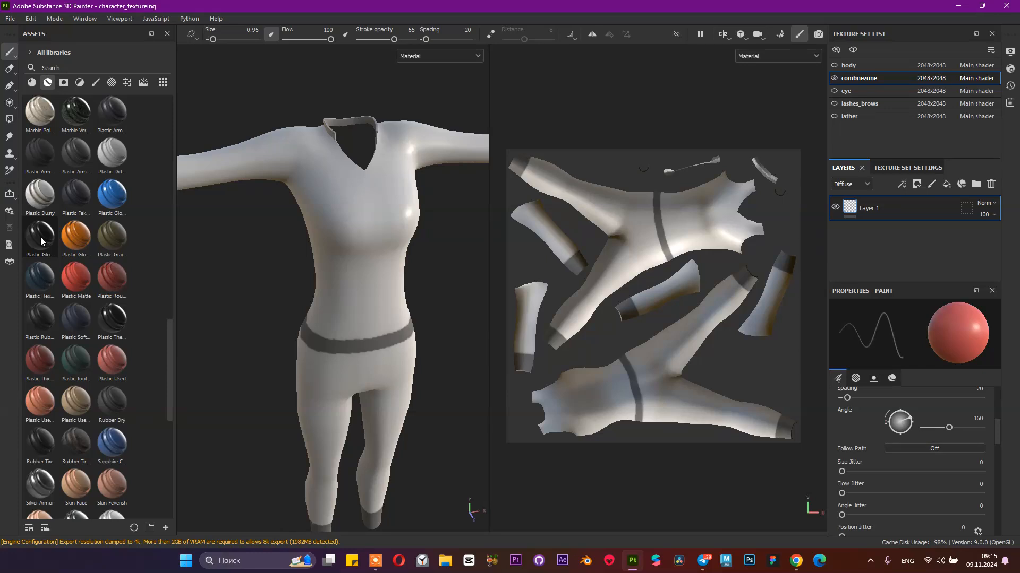
{"action": "mouse_move", "coordinate": [40, 236]}
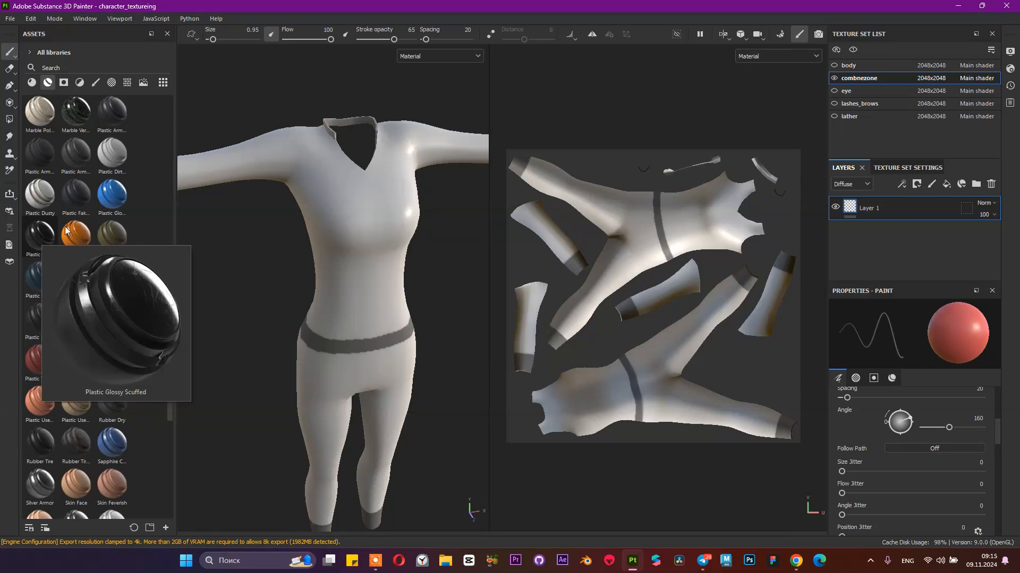
{"action": "scroll", "coordinate": [104, 220], "scroll_direction": "up", "scroll_amount": 7}
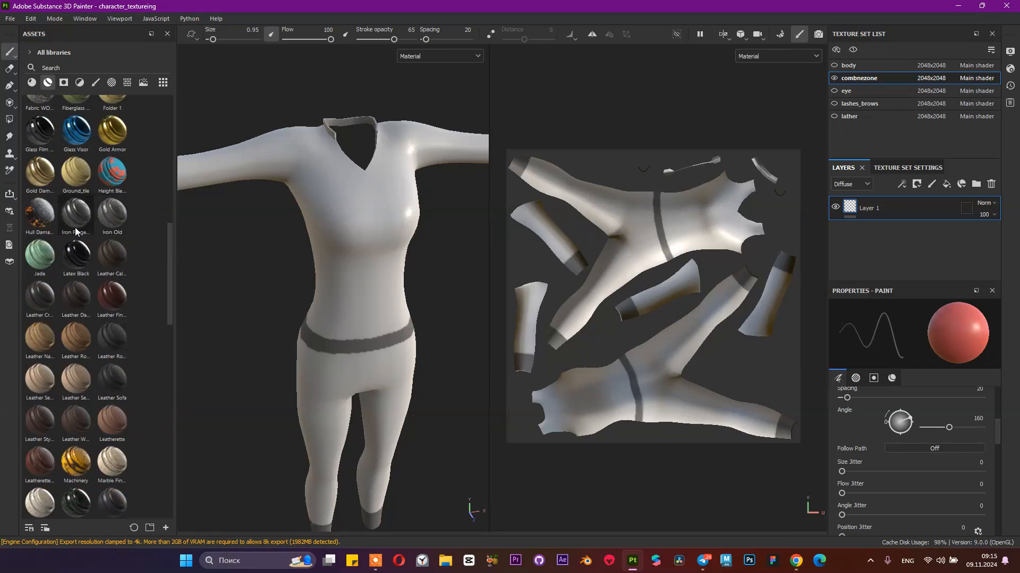
Step: Apply the Latex Black smart material to the jumpsuit and inspect its gloss on the sleeve and chest
{"action": "left_click_drag", "start_coordinate": [68, 267], "coordinate": [362, 250]}
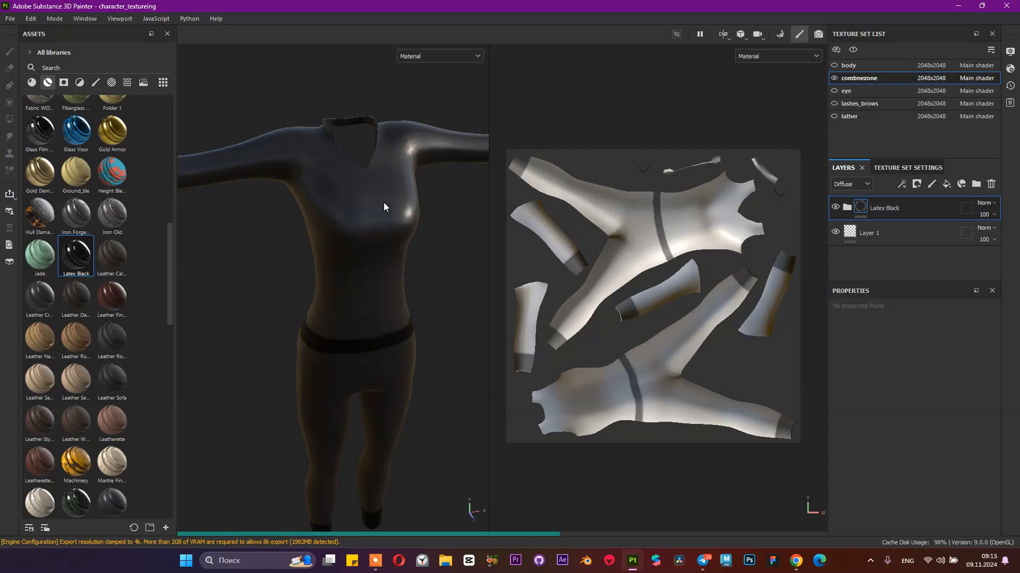
{"action": "scroll", "coordinate": [372, 239], "scroll_direction": "down", "scroll_amount": 4}
{"action": "scroll", "coordinate": [371, 236], "scroll_direction": "up", "scroll_amount": 1}
{"action": "scroll", "coordinate": [371, 236], "scroll_direction": "up", "scroll_amount": 3}
{"action": "left_click_drag", "start_coordinate": [361, 246], "coordinate": [234, 240], "text": "alt"}
{"action": "left_click_drag", "start_coordinate": [406, 254], "coordinate": [255, 250], "text": "alt"}
{"action": "scroll", "coordinate": [393, 260], "scroll_direction": "down", "scroll_amount": 5}
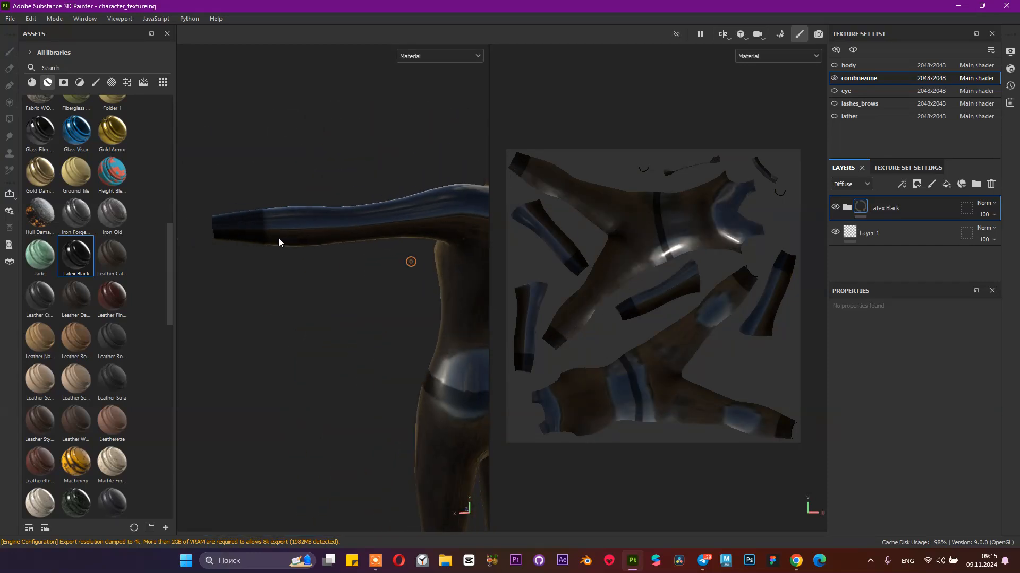
{"action": "scroll", "coordinate": [305, 228], "scroll_direction": "up", "scroll_amount": 3}
{"action": "middle_click_drag", "start_coordinate": [264, 232], "coordinate": [348, 218], "text": "alt"}
{"action": "scroll", "coordinate": [318, 223], "scroll_direction": "up", "scroll_amount": 4}
{"action": "left_click_drag", "start_coordinate": [392, 278], "coordinate": [453, 233], "text": "alt"}
{"action": "scroll", "coordinate": [155, 282], "scroll_direction": "down", "scroll_amount": 3}
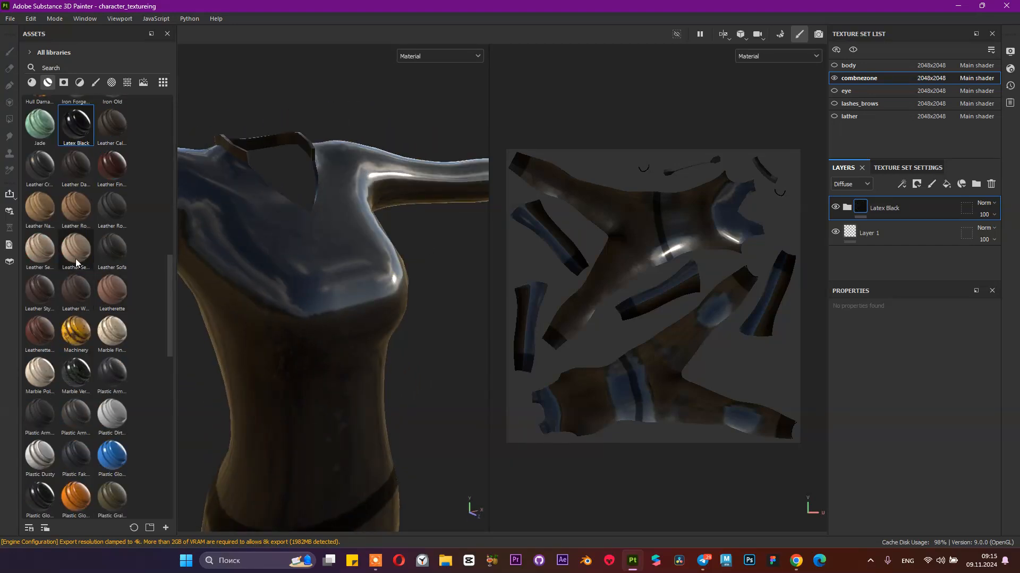
Step: Apply the Leather Creased smart material over the jumpsuit and inspect it across the whole body
{"action": "mouse_move", "coordinate": [40, 166]}
{"action": "left_mouse_down"}
{"action": "mouse_move", "coordinate": [261, 220]}
{"action": "mouse_move", "coordinate": [371, 190]}
{"action": "left_mouse_up"}
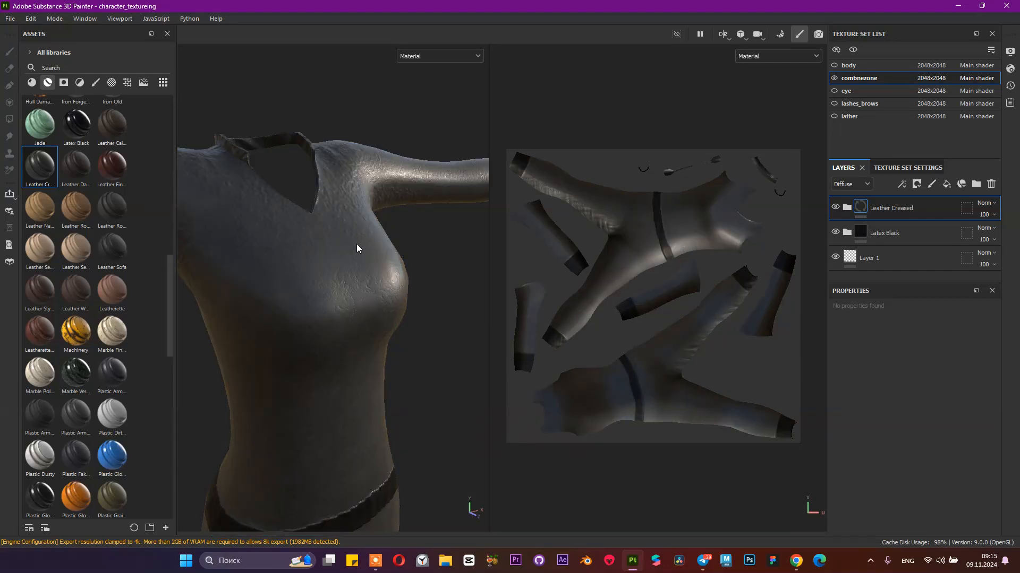
{"action": "left_click_drag", "start_coordinate": [341, 251], "coordinate": [239, 268], "text": "alt"}
{"action": "right_click_drag", "start_coordinate": [359, 264], "coordinate": [133, 212], "text": "alt"}
{"action": "left_click_drag", "start_coordinate": [257, 250], "coordinate": [294, 235], "text": "alt"}
Step: Try the Leather Damaged smart material on the jumpsuit, and delete both the Leather Damaged and Leather Creased layers
{"action": "left_click_drag", "start_coordinate": [84, 166], "coordinate": [433, 196]}
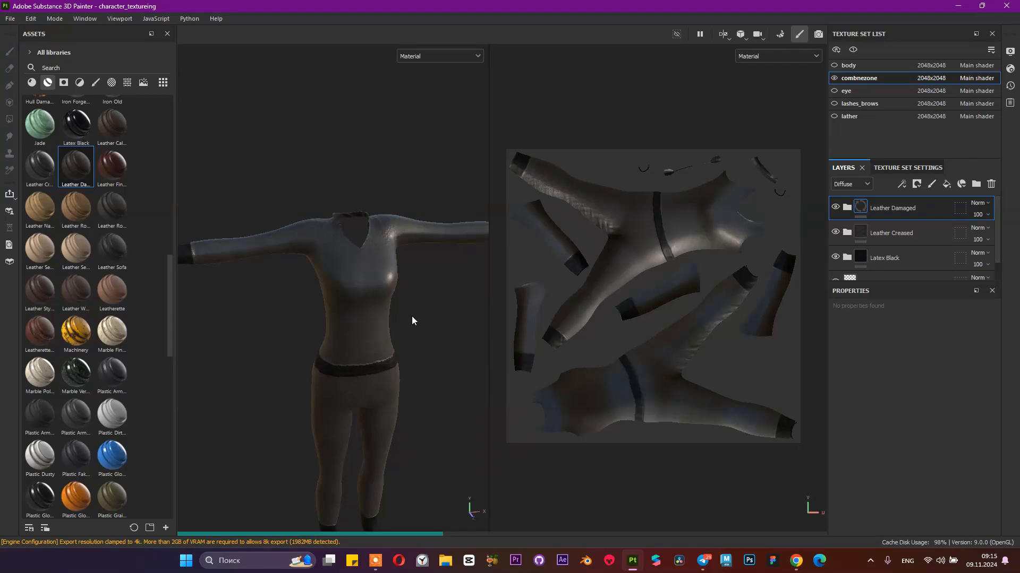
{"action": "mouse_move", "coordinate": [376, 319]}
{"action": "left_mouse_down", "text": "alt"}
{"action": "mouse_move", "coordinate": [319, 319]}
{"action": "mouse_move", "coordinate": [378, 305]}
{"action": "left_mouse_up", "text": "alt"}
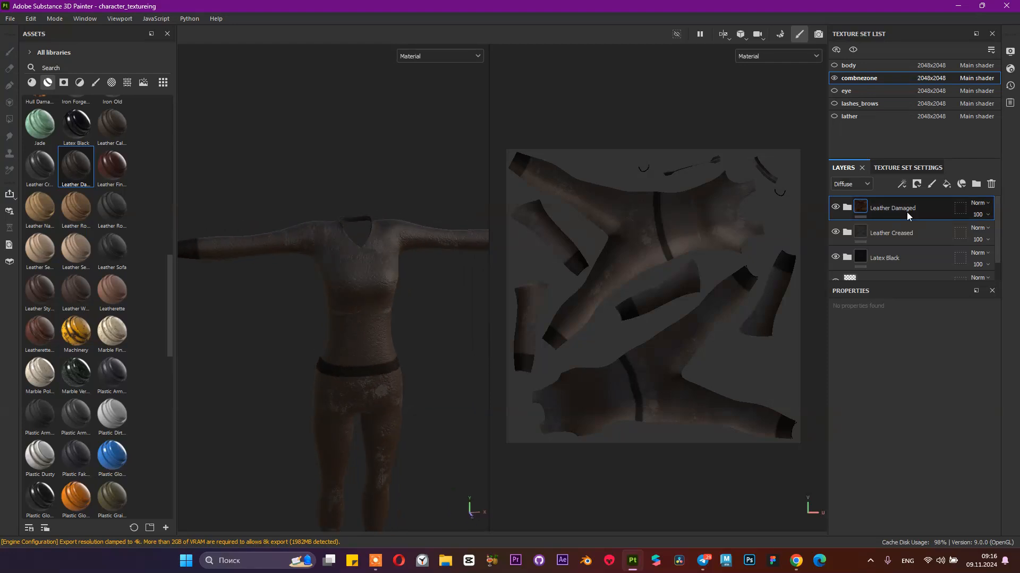
{"action": "left_click", "coordinate": [991, 184]}
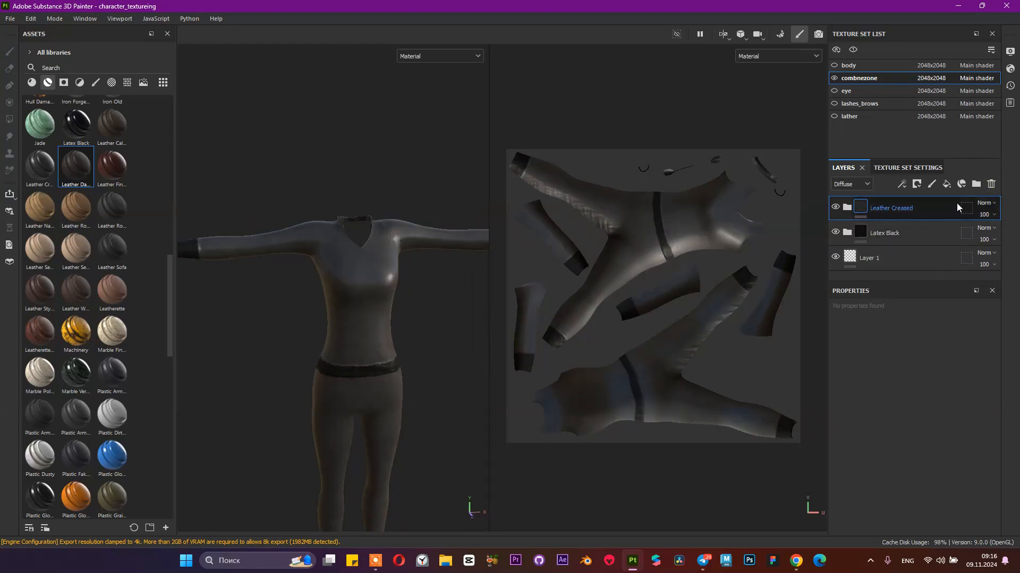
{"action": "left_click", "coordinate": [991, 183]}
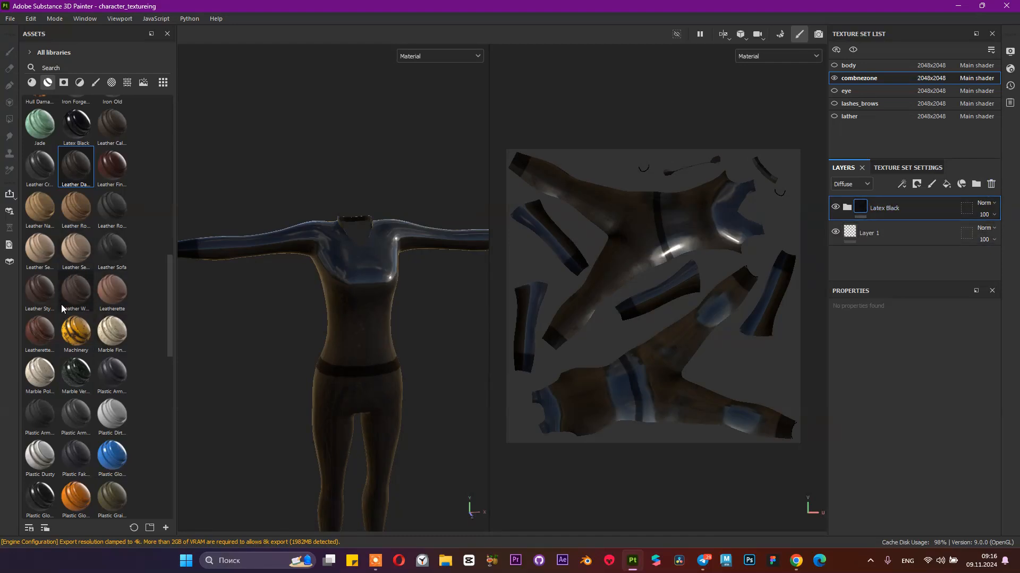
Step: Try the Leather Weathered smart material on the jumpsuit and delete its layer
{"action": "left_click_drag", "start_coordinate": [71, 294], "coordinate": [395, 248]}
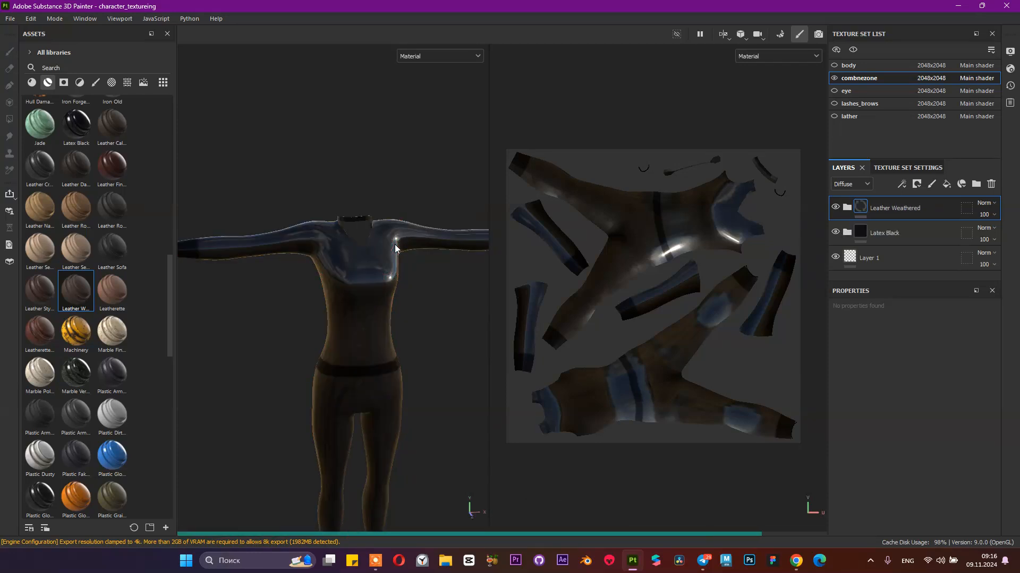
{"action": "left_click_drag", "start_coordinate": [394, 244], "coordinate": [416, 259], "text": "alt"}
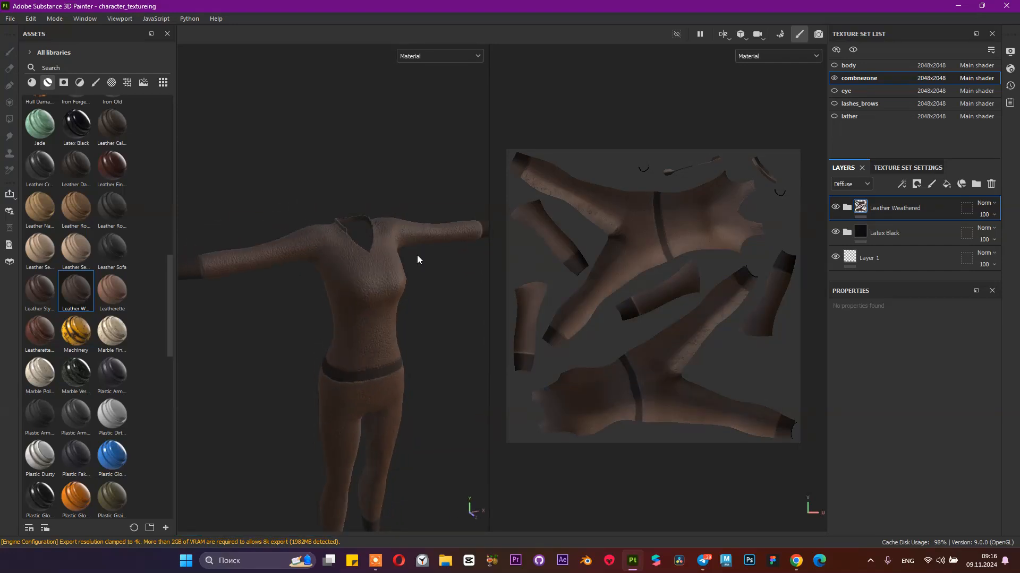
{"action": "left_click", "coordinate": [991, 184]}
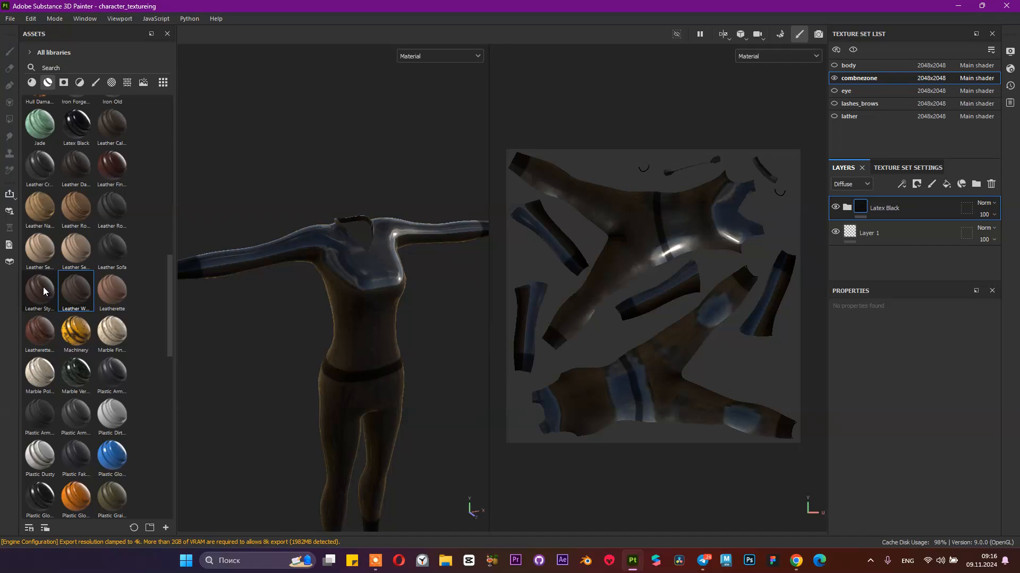
Step: Apply the Leather Stylized smart material to the jumpsuit and inspect it on the torso and sleeve
{"action": "mouse_move", "coordinate": [40, 289]}
{"action": "left_click_drag", "start_coordinate": [39, 287], "coordinate": [405, 245]}
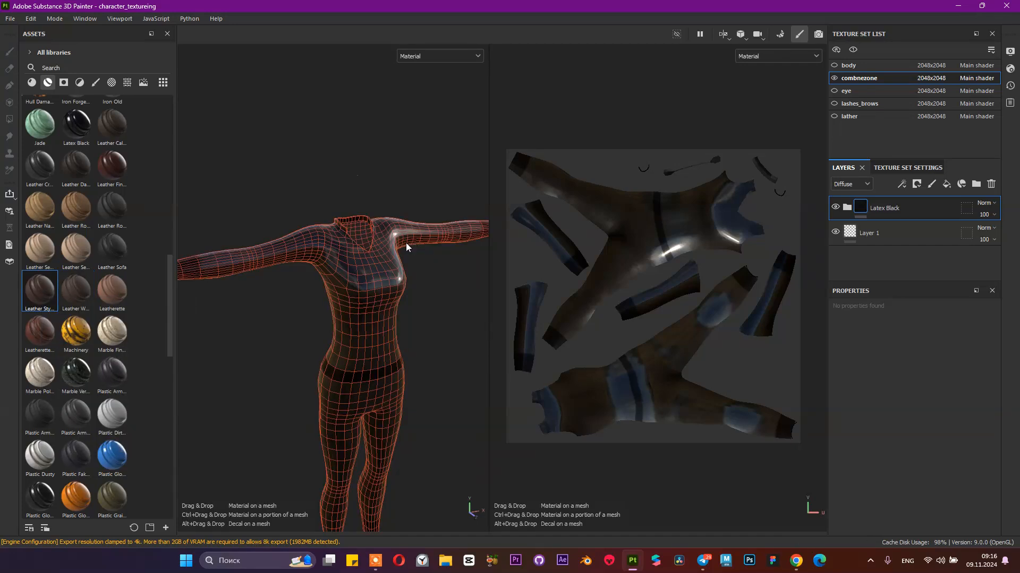
{"action": "left_click_drag", "start_coordinate": [405, 247], "coordinate": [403, 246]}
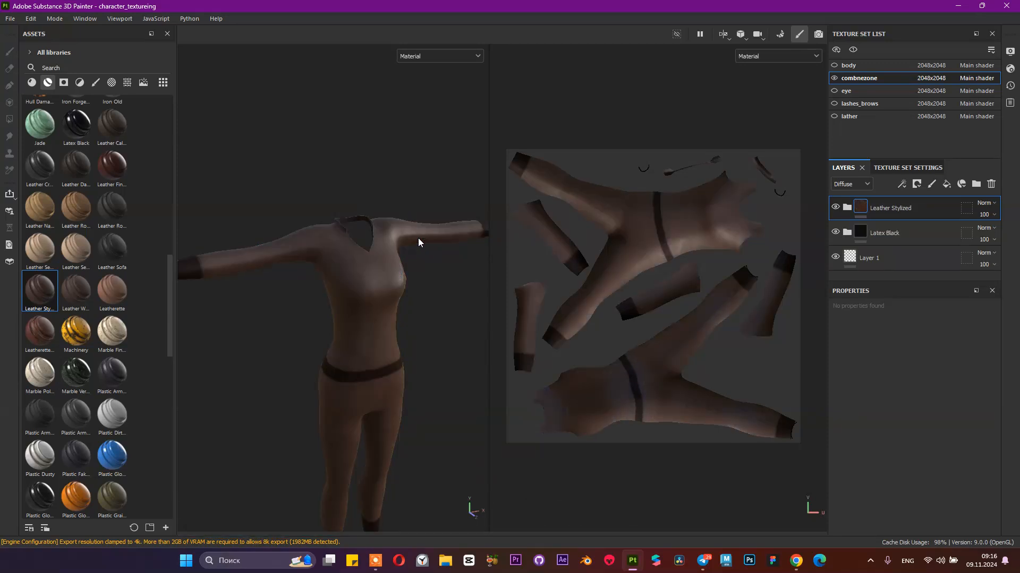
{"action": "left_click_drag", "start_coordinate": [418, 238], "coordinate": [322, 244], "text": "alt"}
{"action": "right_click_drag", "start_coordinate": [323, 244], "coordinate": [682, 457], "text": "alt"}
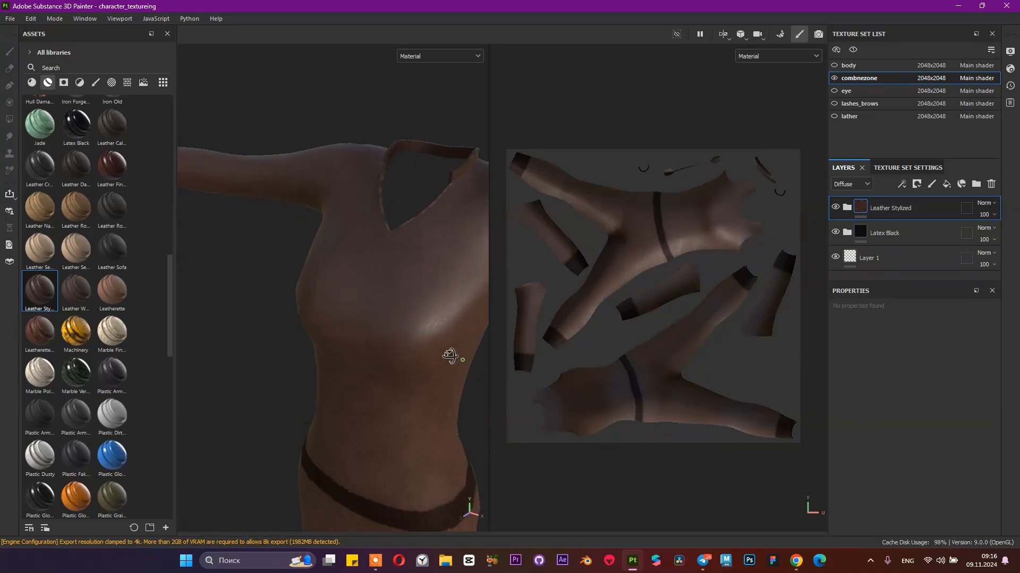
{"action": "left_click_drag", "start_coordinate": [453, 358], "coordinate": [373, 312], "text": "alt"}
{"action": "middle_click_drag", "start_coordinate": [373, 312], "coordinate": [297, 194], "text": "alt"}
{"action": "left_click_drag", "start_coordinate": [298, 194], "coordinate": [367, 218], "text": "alt"}
{"action": "middle_click_drag", "start_coordinate": [288, 218], "coordinate": [478, 303], "text": "alt"}
{"action": "right_click_drag", "start_coordinate": [478, 304], "coordinate": [762, 135], "text": "alt"}
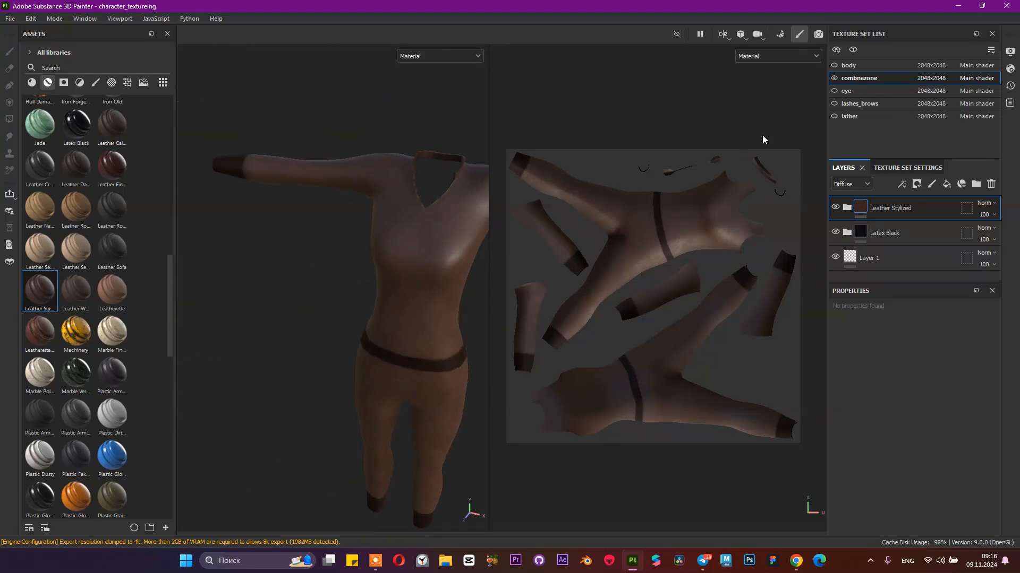
Step: Make the lather texture set visible beside the jumpsuit, and reselect combnezone with its Leather Stylized group expanded
{"action": "left_click", "coordinate": [835, 119]}
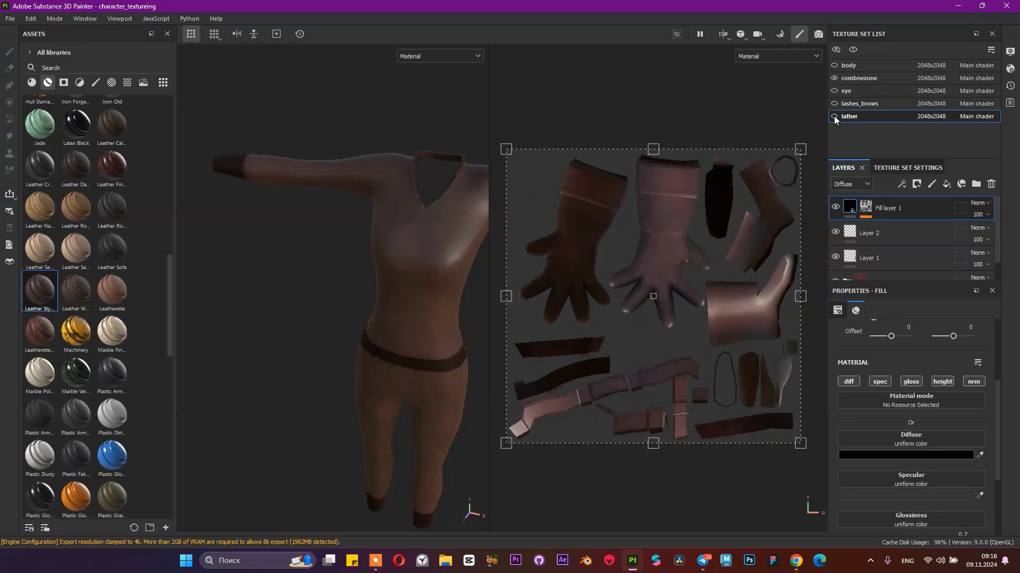
{"action": "left_click_drag", "start_coordinate": [318, 181], "coordinate": [364, 172], "text": "alt"}
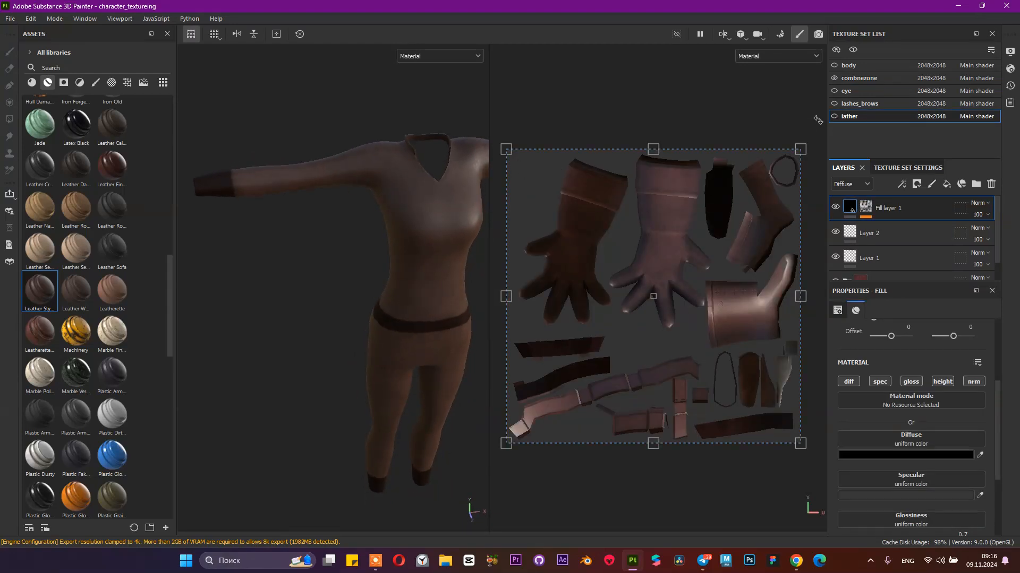
{"action": "left_click", "coordinate": [833, 118]}
{"action": "left_click_drag", "start_coordinate": [391, 196], "coordinate": [355, 196], "text": "alt"}
{"action": "scroll", "coordinate": [393, 224], "scroll_direction": "up", "scroll_amount": 3}
{"action": "scroll", "coordinate": [355, 196], "scroll_direction": "down", "scroll_amount": 4}
{"action": "middle_click_drag", "start_coordinate": [355, 196], "coordinate": [351, 209], "text": "alt"}
{"action": "left_click_drag", "start_coordinate": [351, 209], "coordinate": [289, 200], "text": "alt"}
{"action": "scroll", "coordinate": [850, 223], "scroll_direction": "down", "scroll_amount": 1}
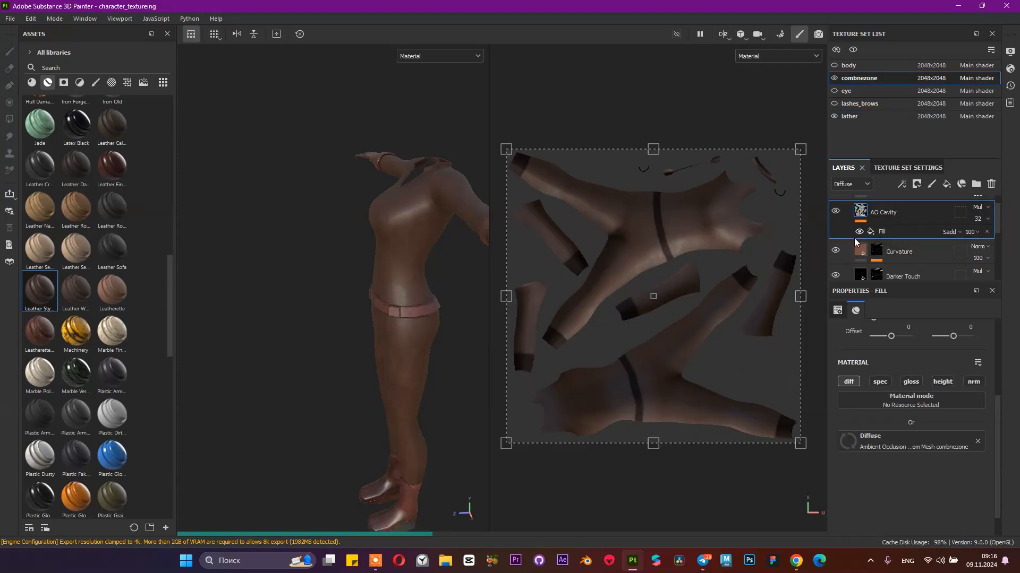
Step: Hide the Leather Stylized layer to examine Latex Black on the jumpsuit together with the leather belt and boots
{"action": "scroll", "coordinate": [854, 218], "scroll_direction": "down", "scroll_amount": 5}
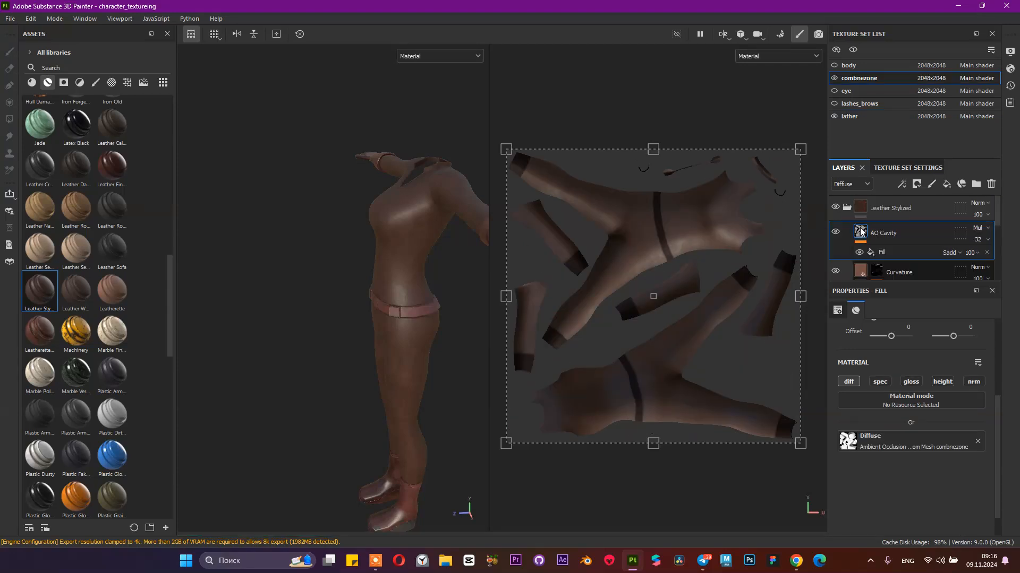
{"action": "left_click", "coordinate": [835, 208]}
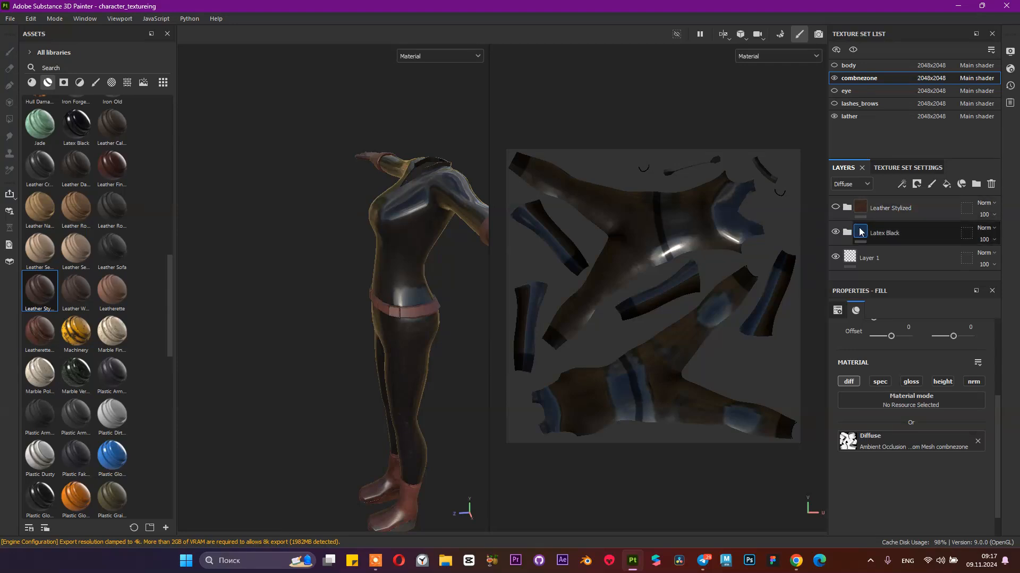
{"action": "left_click_drag", "start_coordinate": [387, 234], "coordinate": [292, 244], "text": "alt"}
{"action": "right_click_drag", "start_coordinate": [291, 244], "coordinate": [383, 299], "text": "alt"}
{"action": "left_click_drag", "start_coordinate": [383, 295], "coordinate": [351, 293], "text": "alt"}
Step: Show the Leather Stylized layer again and delete the Latex Black layer
{"action": "left_click", "coordinate": [898, 234]}
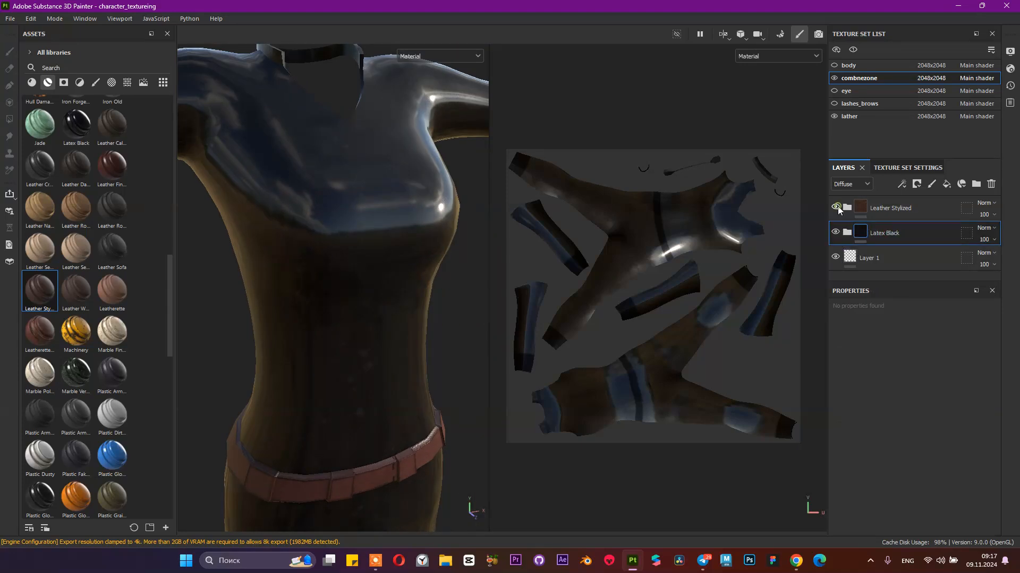
{"action": "left_click", "coordinate": [835, 207]}
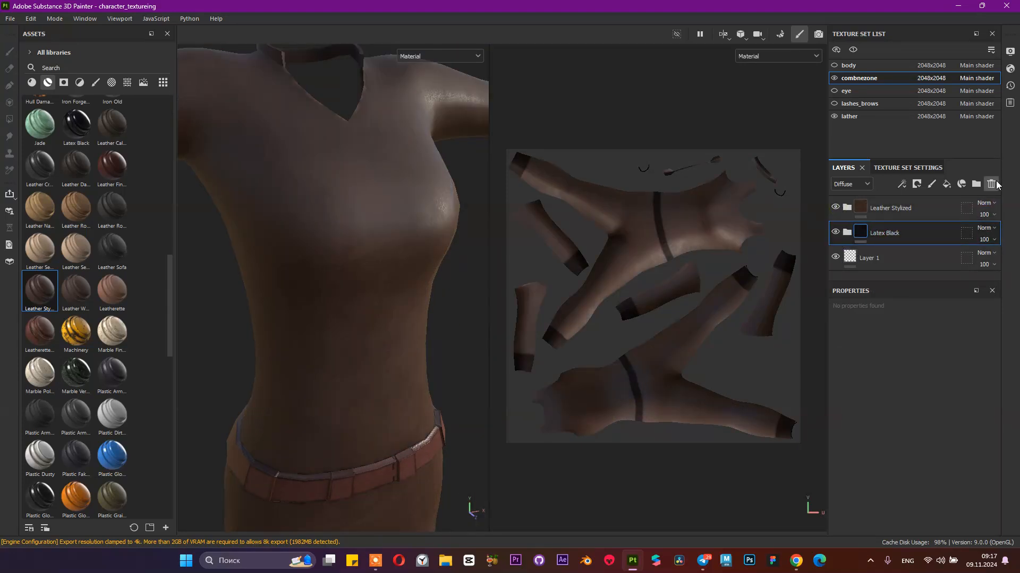
{"action": "left_click", "coordinate": [991, 184]}
Step: Examine the Leather Stylized jumpsuit with its belt, gloves and boots from several angles, including the neckline up close
{"action": "scroll", "coordinate": [408, 207], "scroll_direction": "down", "scroll_amount": 3}
{"action": "middle_click_drag", "start_coordinate": [421, 185], "coordinate": [449, 92], "text": "alt"}
{"action": "left_click_drag", "start_coordinate": [369, 190], "coordinate": [362, 228], "text": "alt"}
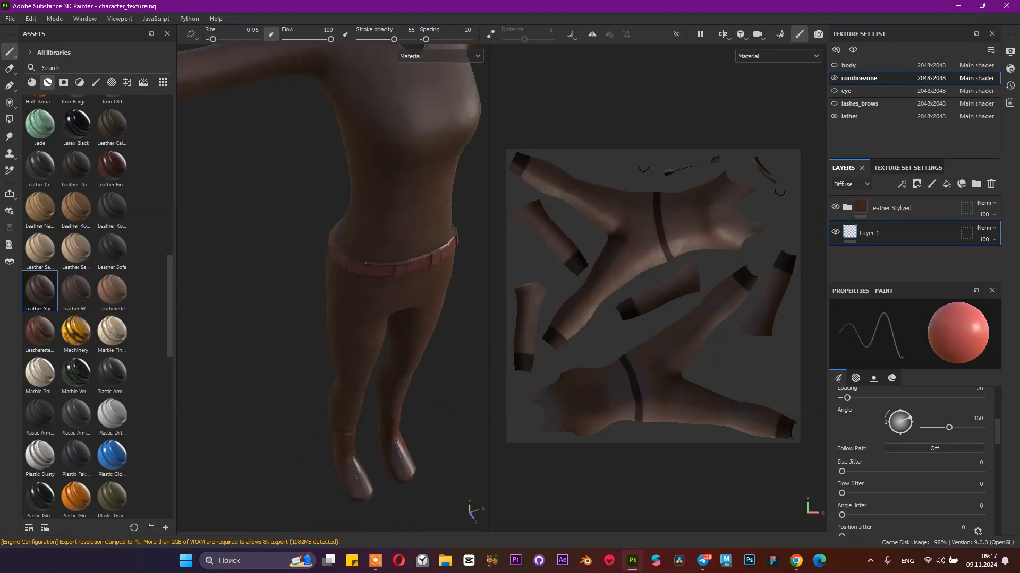
{"action": "middle_click_drag", "start_coordinate": [376, 241], "coordinate": [361, 303], "text": "alt"}
{"action": "left_click_drag", "start_coordinate": [362, 302], "coordinate": [223, 234], "text": "alt"}
{"action": "scroll", "coordinate": [390, 282], "scroll_direction": "down", "scroll_amount": 4}
{"action": "left_click_drag", "start_coordinate": [389, 282], "coordinate": [340, 268], "text": "alt"}
{"action": "scroll", "coordinate": [343, 273], "scroll_direction": "up", "scroll_amount": 2}
{"action": "right_click_drag", "start_coordinate": [301, 232], "coordinate": [319, 252], "text": "alt"}
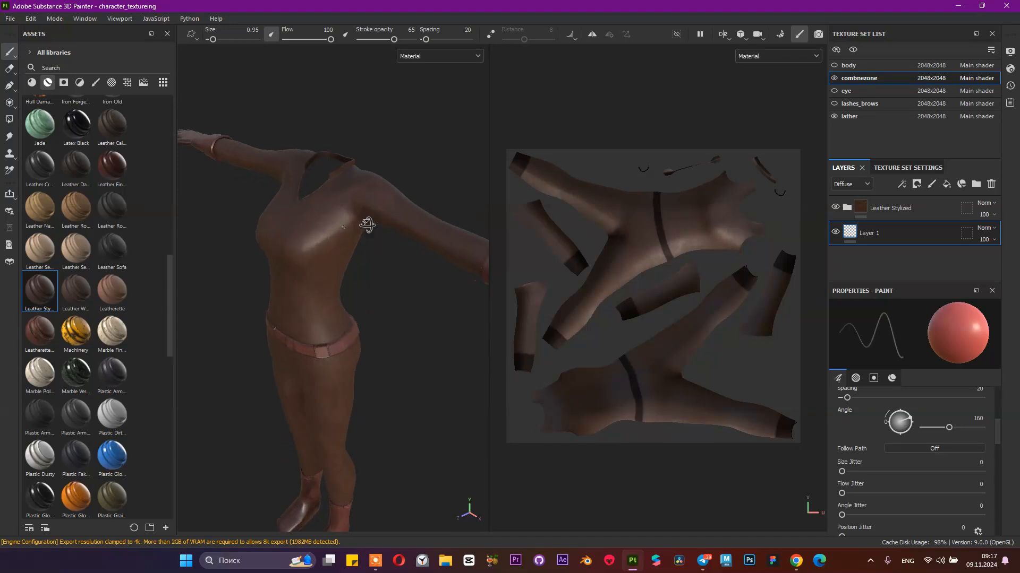
{"action": "left_click_drag", "start_coordinate": [276, 228], "coordinate": [330, 221], "text": "alt"}
{"action": "right_click_drag", "start_coordinate": [278, 196], "coordinate": [302, 249], "text": "alt"}
{"action": "mouse_move", "coordinate": [306, 235]}
{"action": "left_mouse_down", "text": "alt"}
{"action": "mouse_move", "coordinate": [318, 237]}
{"action": "mouse_move", "coordinate": [337, 282]}
{"action": "mouse_move", "coordinate": [278, 292]}
{"action": "left_mouse_up", "text": "alt"}
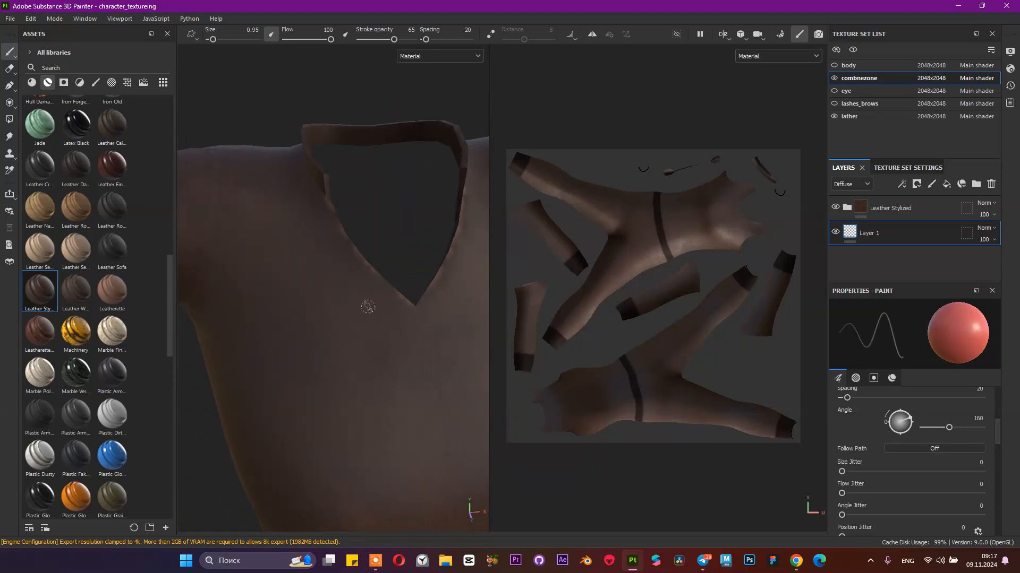
{"action": "scroll", "coordinate": [113, 285], "scroll_direction": "up", "scroll_amount": 10}
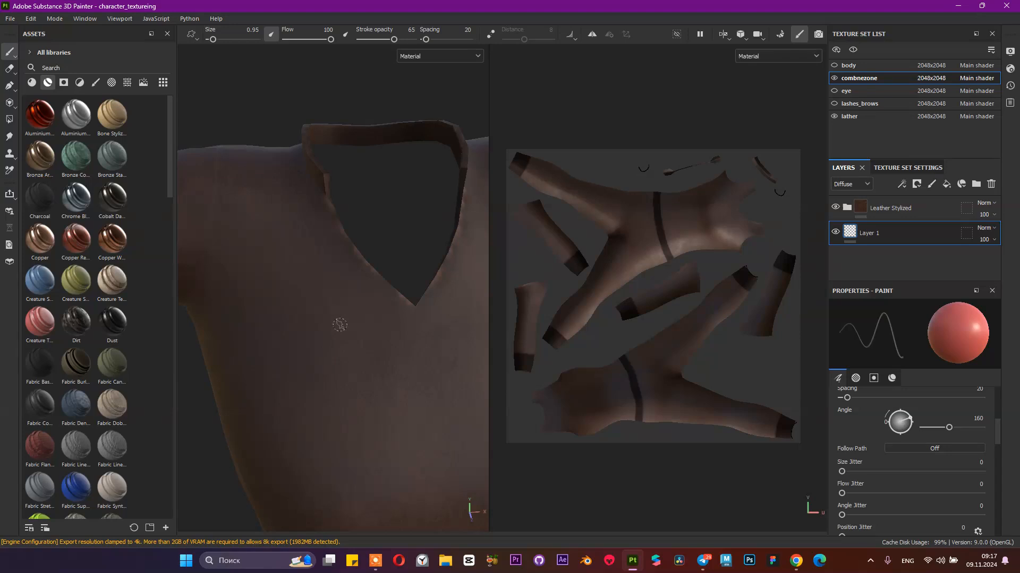
Step: Browse the asset library's smart masks, brushes, environments, textures, alphas and filters, and examine the jumpsuit's chest area
{"action": "left_click", "coordinate": [64, 82]}
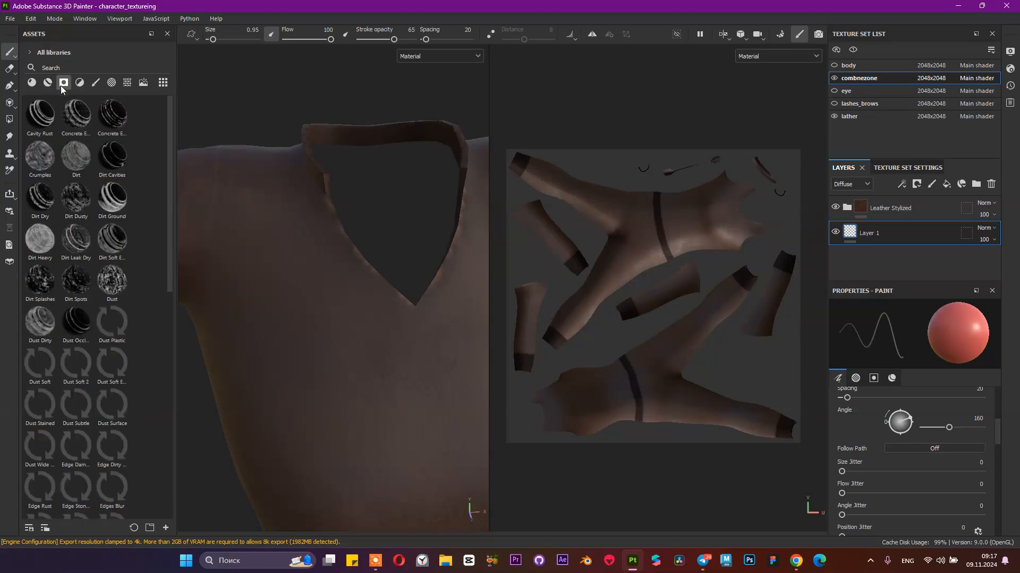
{"action": "left_click", "coordinate": [98, 83]}
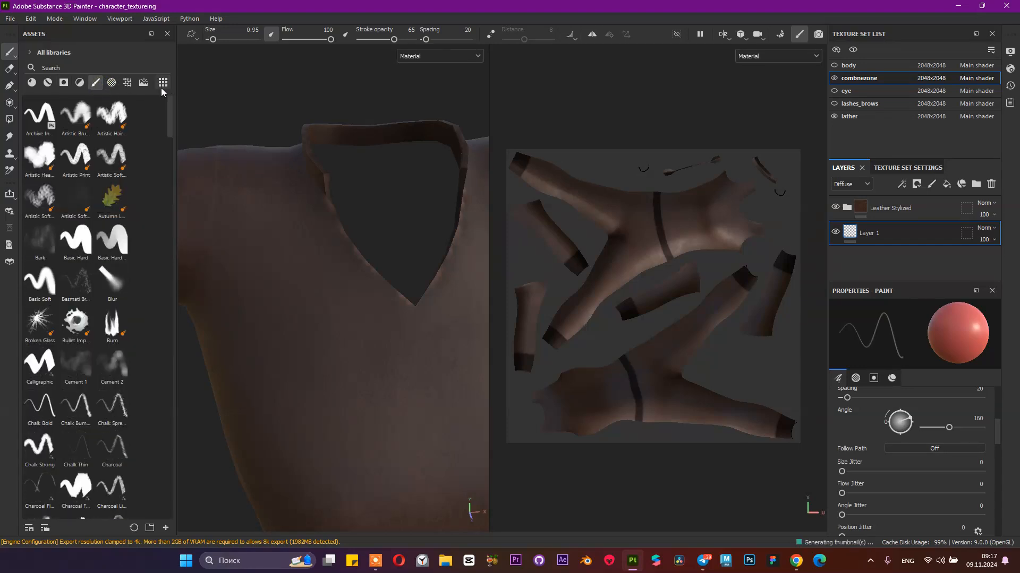
{"action": "left_click", "coordinate": [143, 84]}
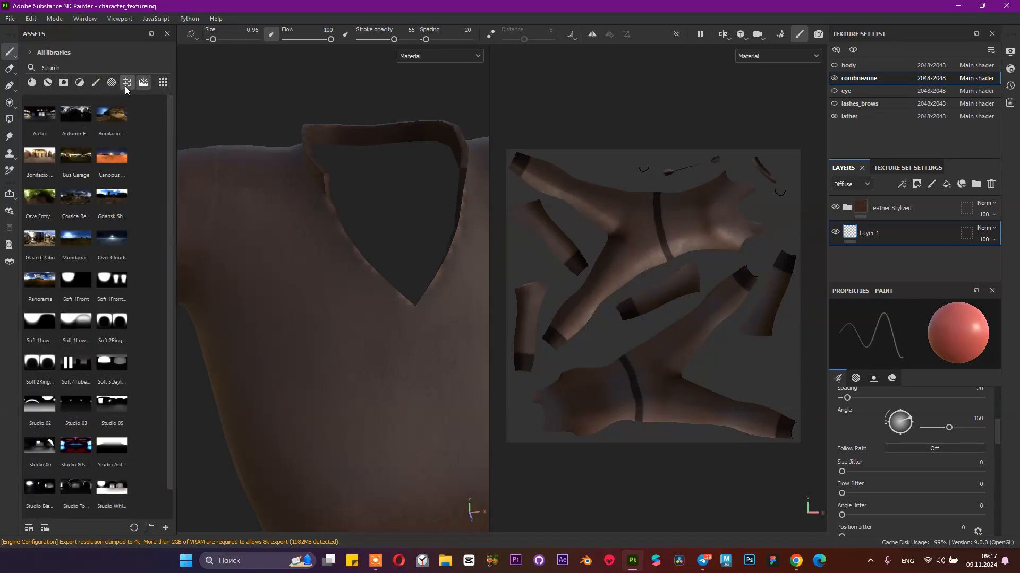
{"action": "left_click", "coordinate": [127, 85]}
{"action": "left_click", "coordinate": [112, 85]}
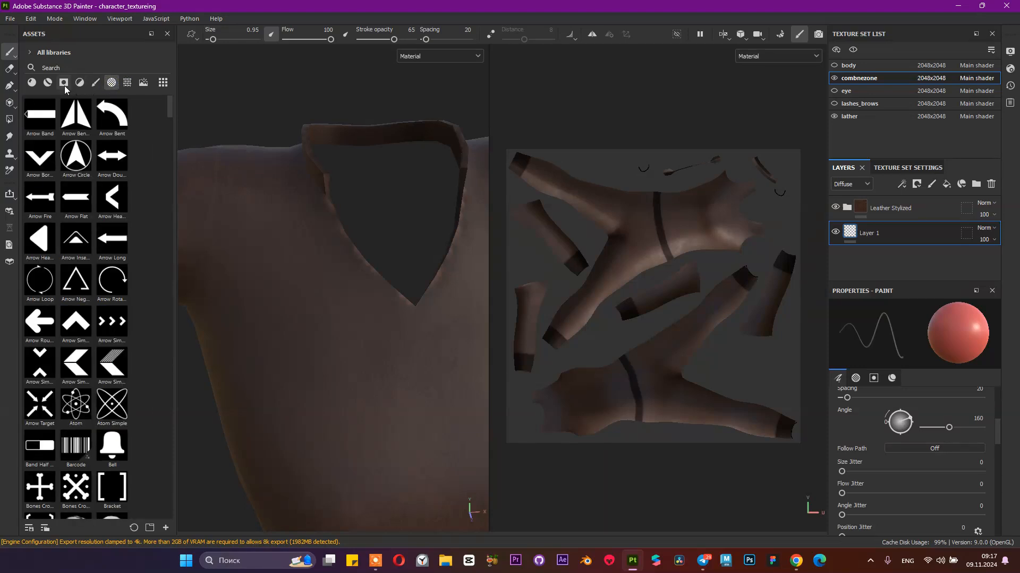
{"action": "left_click", "coordinate": [64, 85]}
{"action": "left_click", "coordinate": [79, 83]}
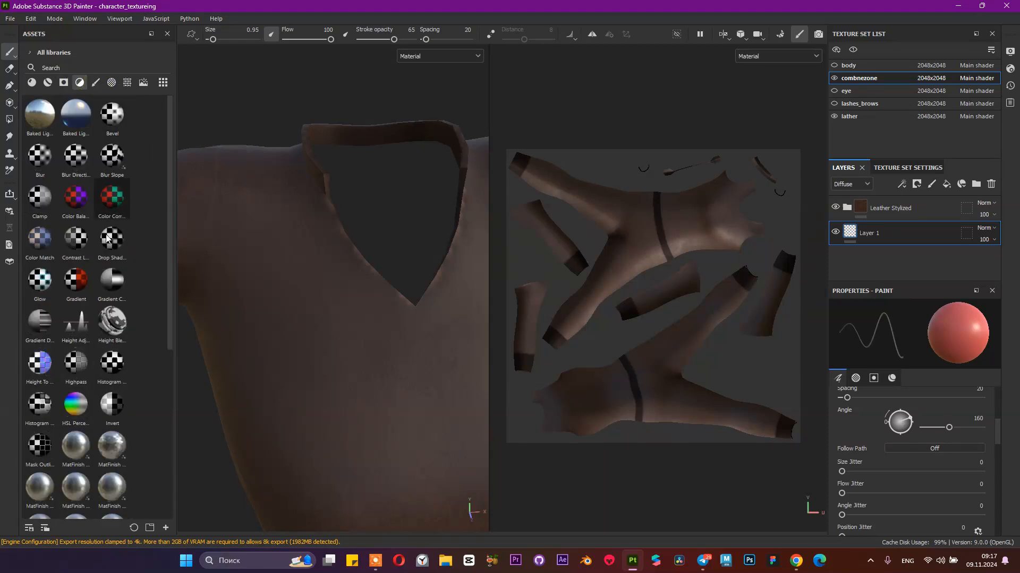
{"action": "scroll", "coordinate": [381, 294], "scroll_direction": "down", "scroll_amount": 5}
{"action": "left_click_drag", "start_coordinate": [380, 293], "coordinate": [447, 302], "text": "alt"}
{"action": "right_click_drag", "start_coordinate": [447, 303], "coordinate": [416, 330], "text": "alt"}
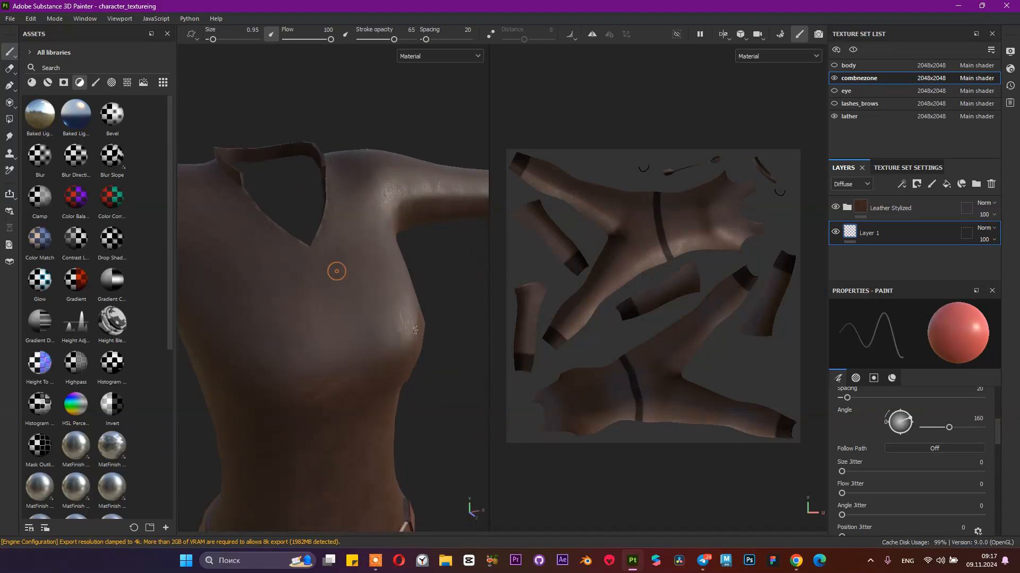
Step: Switch to Chrome and close the Freepik download page
{"action": "left_click", "coordinate": [796, 561]}
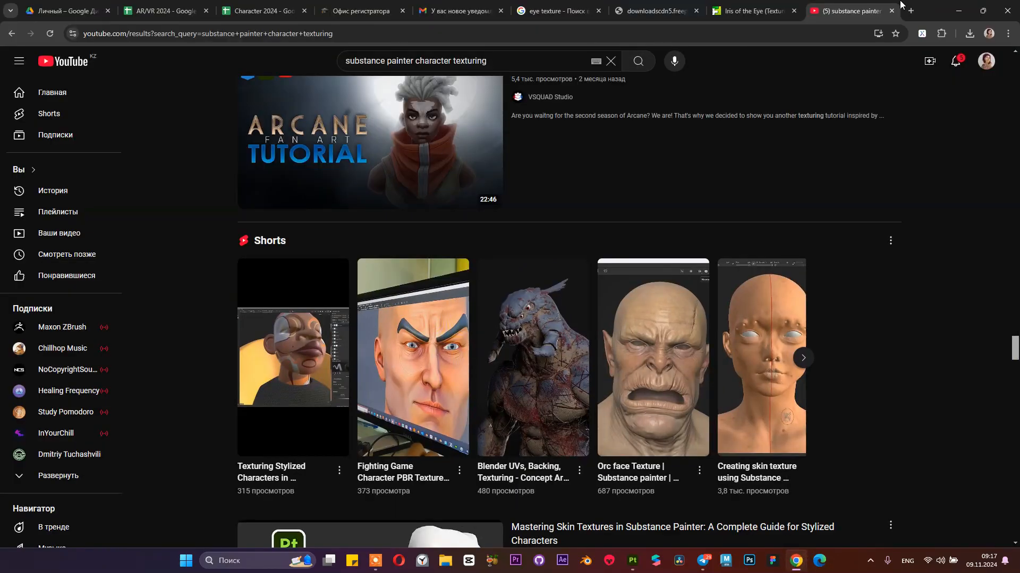
{"action": "left_click", "coordinate": [754, 11]}
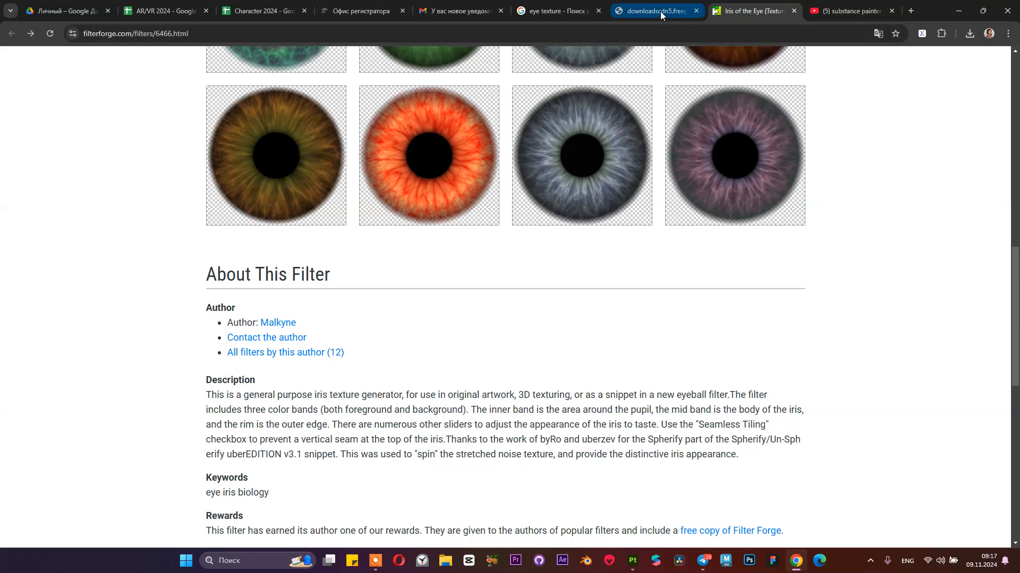
{"action": "left_click", "coordinate": [661, 12]}
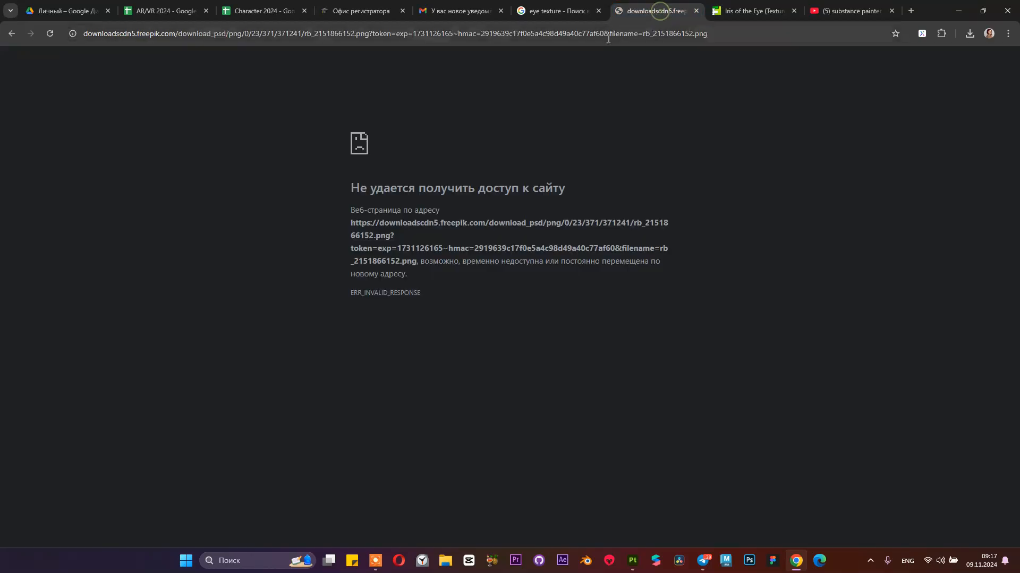
{"action": "left_click", "coordinate": [696, 11]}
Step: Search Google Images for "stark logo" and look through the results for a suitable emblem
{"action": "left_click", "coordinate": [573, 16]}
{"action": "left_click", "coordinate": [565, 33]}
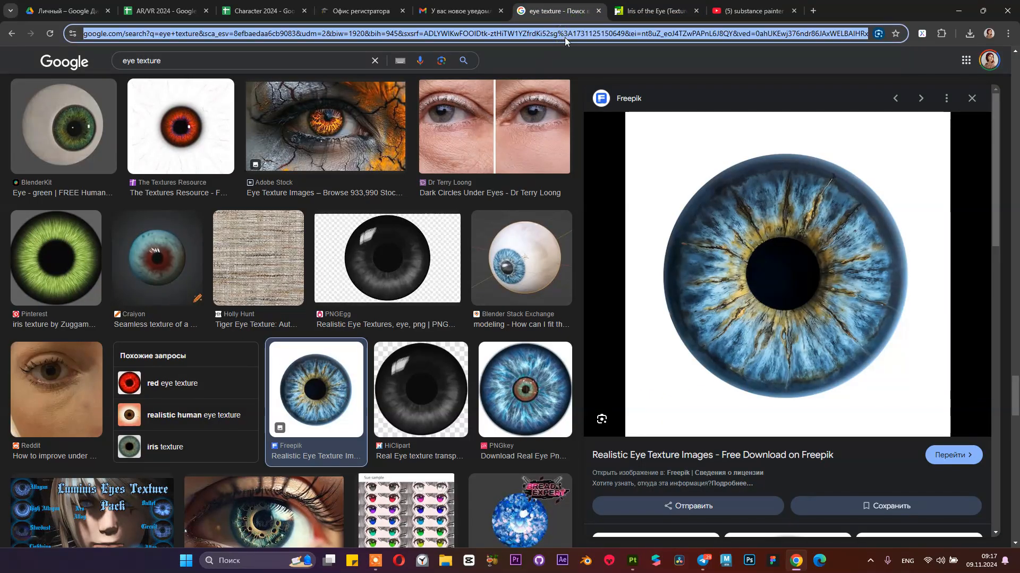
{"action": "type", "text": "stark l"}
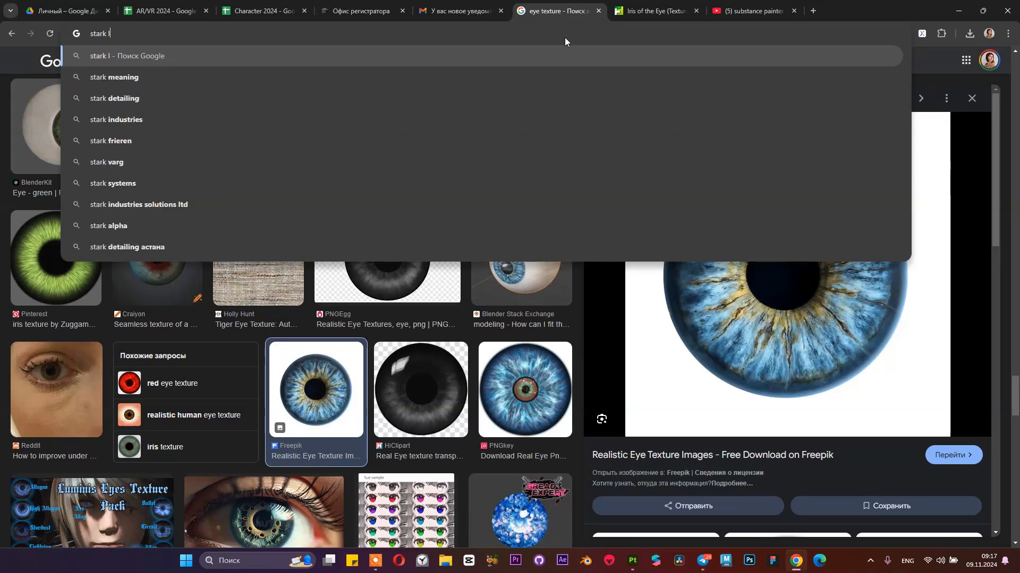
{"action": "type", "text": "ogo"}
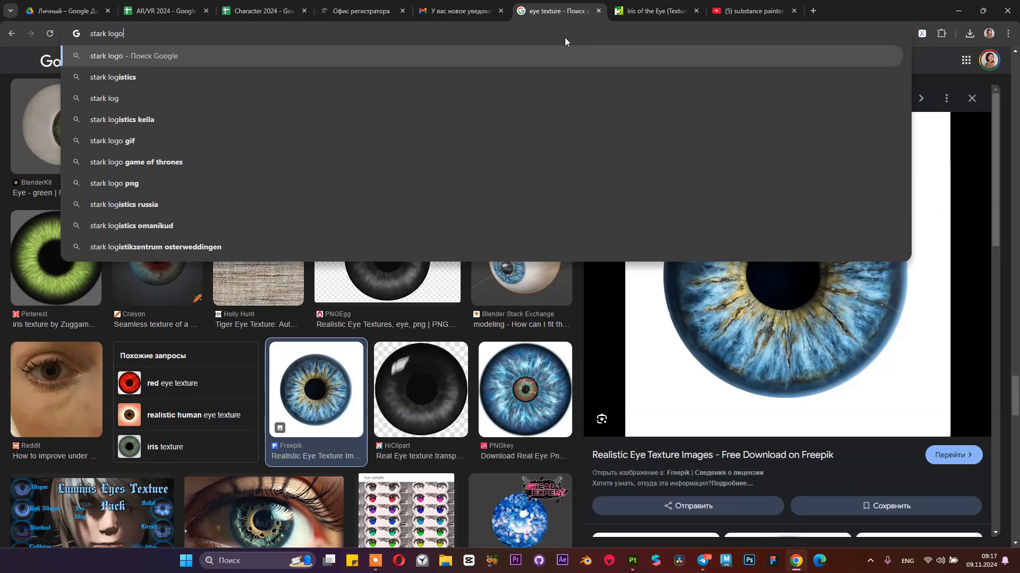
{"action": "key", "text": "Return"}
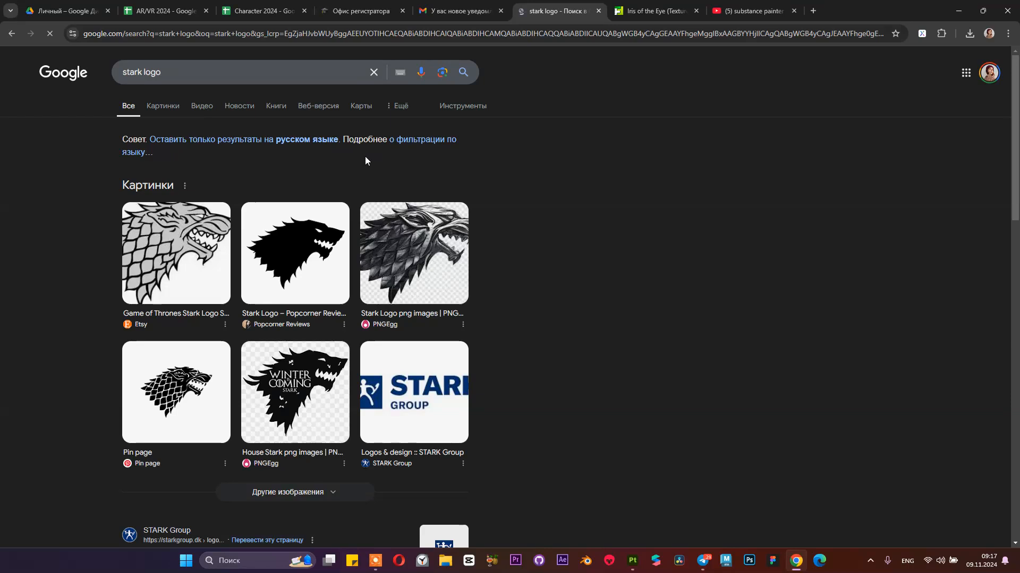
{"action": "left_click", "coordinate": [176, 108]}
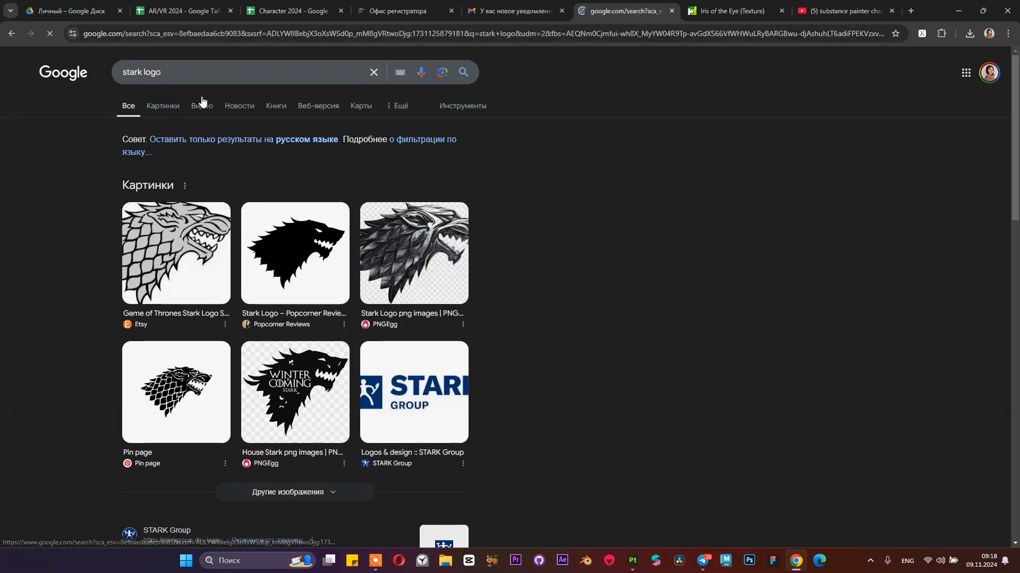
{"action": "scroll", "coordinate": [380, 156], "scroll_direction": "down", "scroll_amount": 2}
{"action": "scroll", "coordinate": [381, 156], "scroll_direction": "down", "scroll_amount": 4}
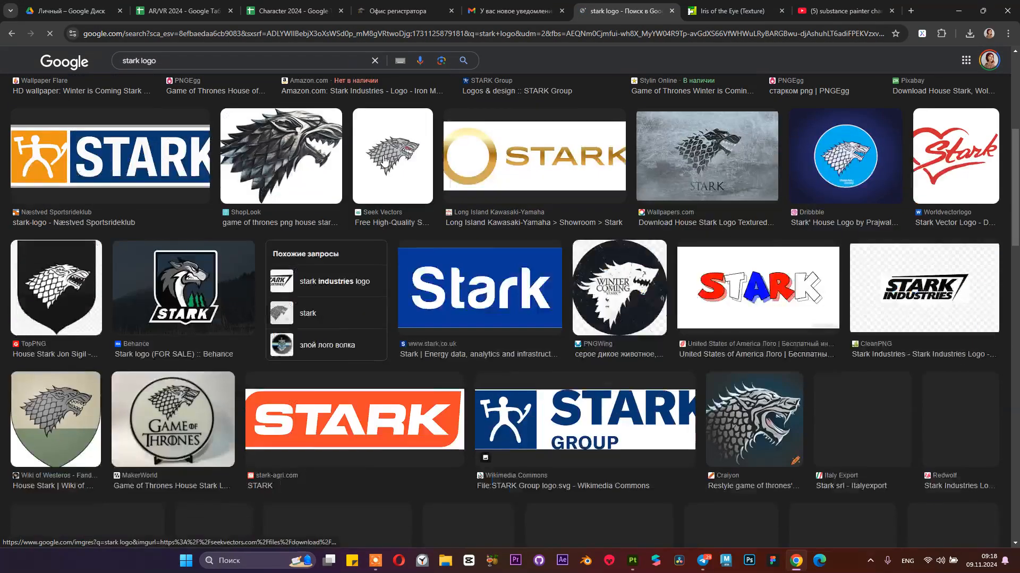
{"action": "scroll", "coordinate": [354, 152], "scroll_direction": "up", "scroll_amount": 4}
{"action": "scroll", "coordinate": [353, 153], "scroll_direction": "up", "scroll_amount": 2}
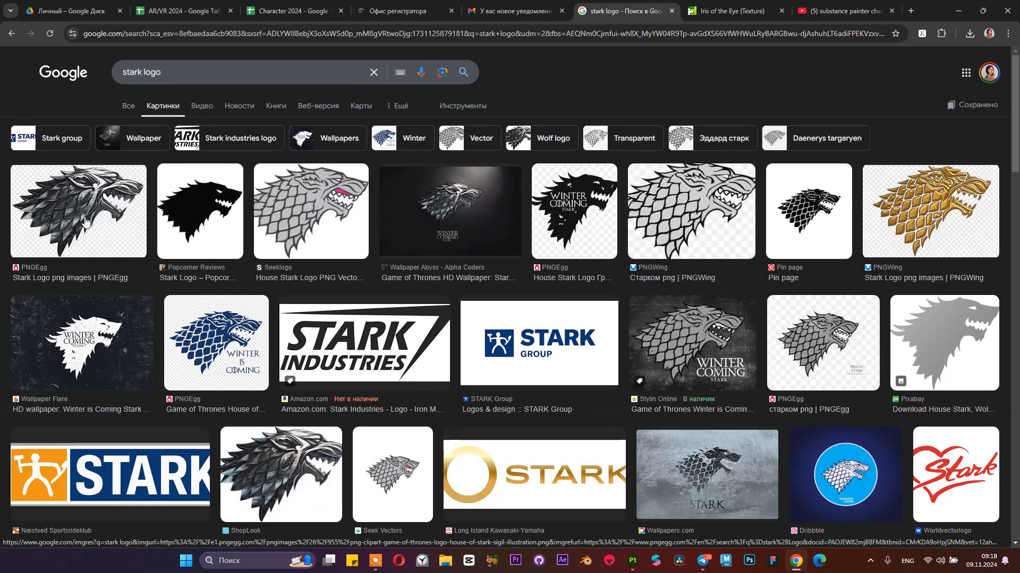
Step: Search Google Images for "marvel logo" instead
{"action": "left_click", "coordinate": [191, 71]}
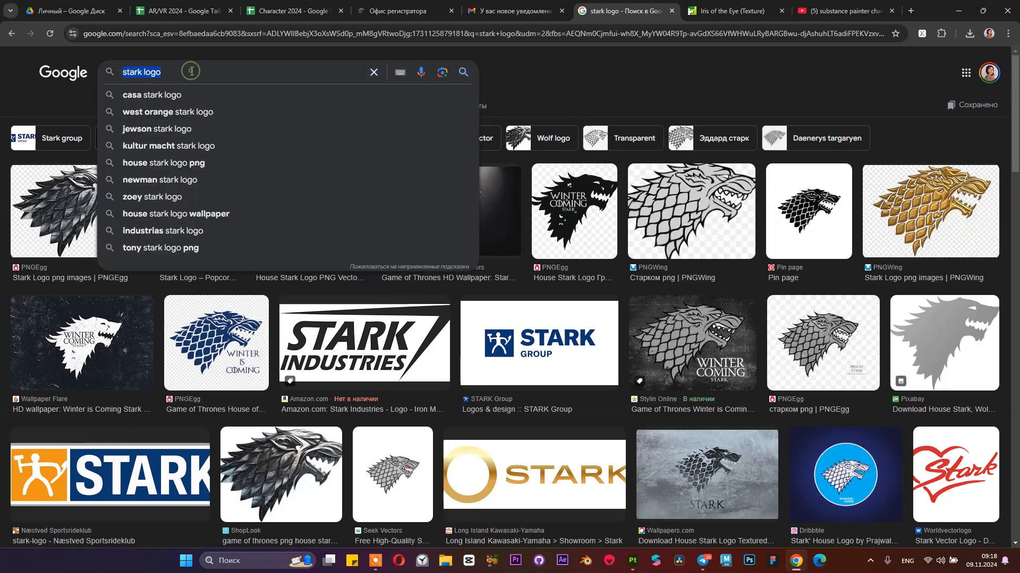
{"action": "type", "text": "marvel logo"}
{"action": "key", "text": "Return"}
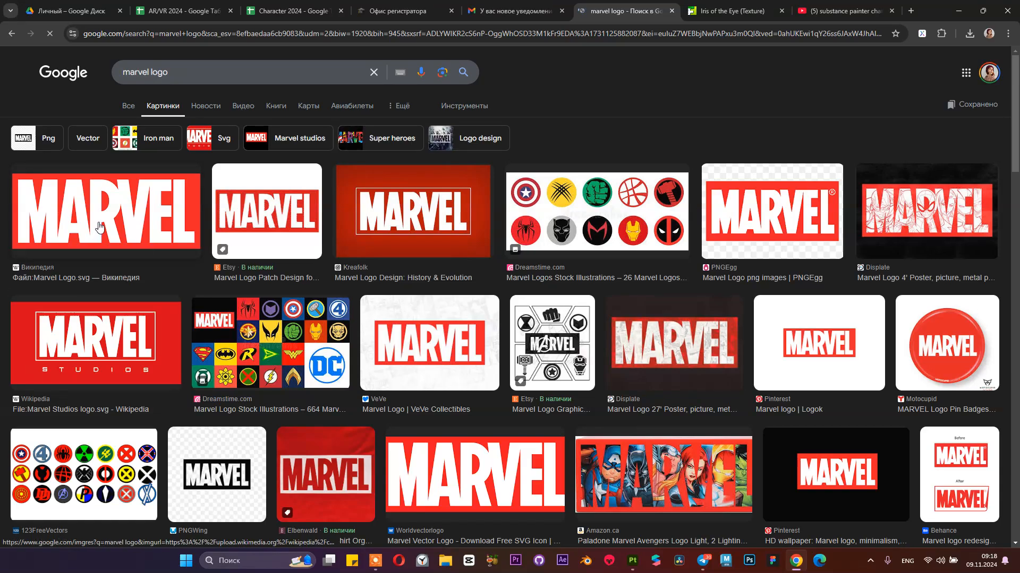
Step: Open the PNGEgg result for the Marvel logo, dismiss the ad and open the red logo's page
{"action": "left_click", "coordinate": [787, 216]}
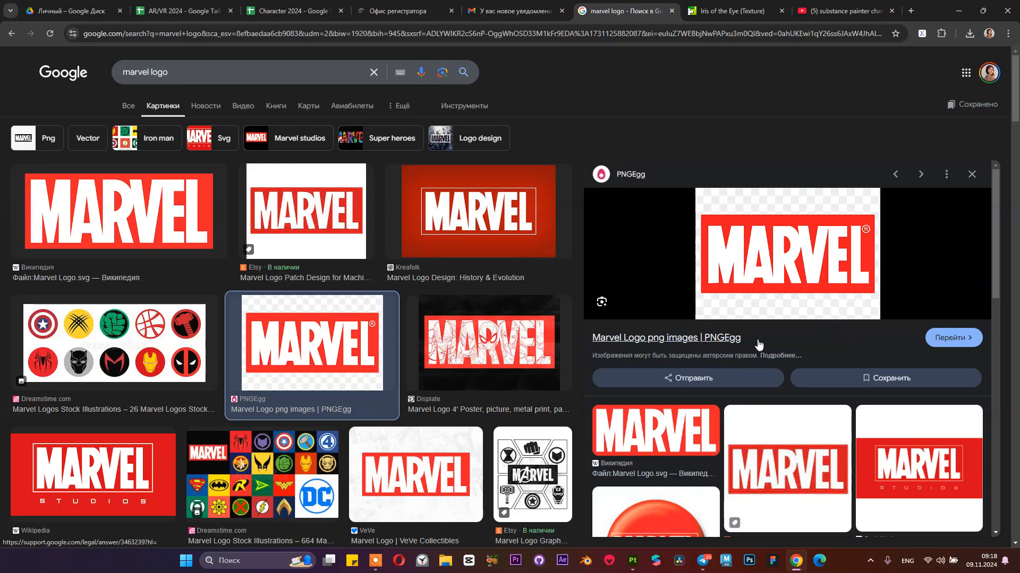
{"action": "left_click", "coordinate": [730, 343]}
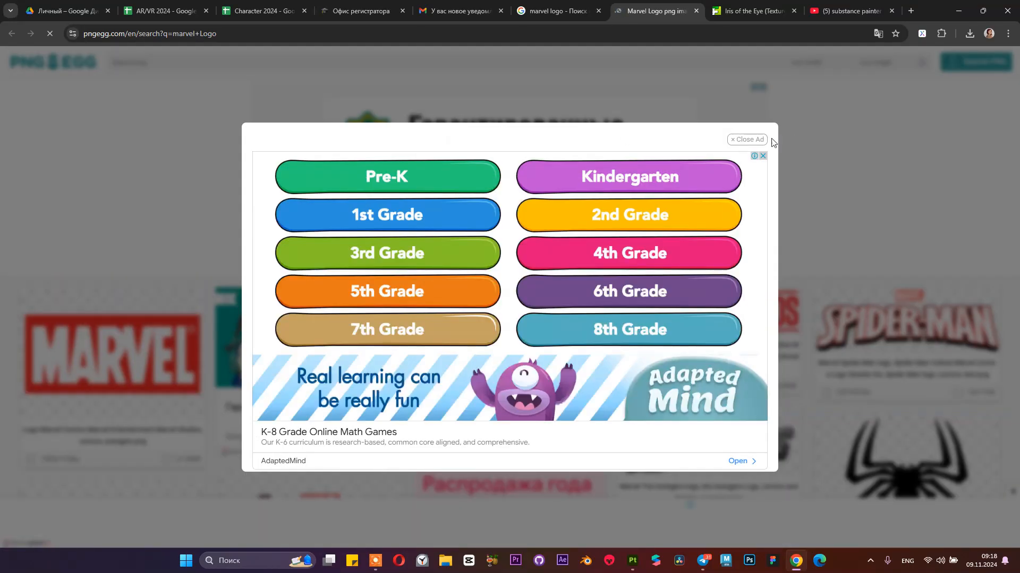
{"action": "left_click", "coordinate": [732, 142]}
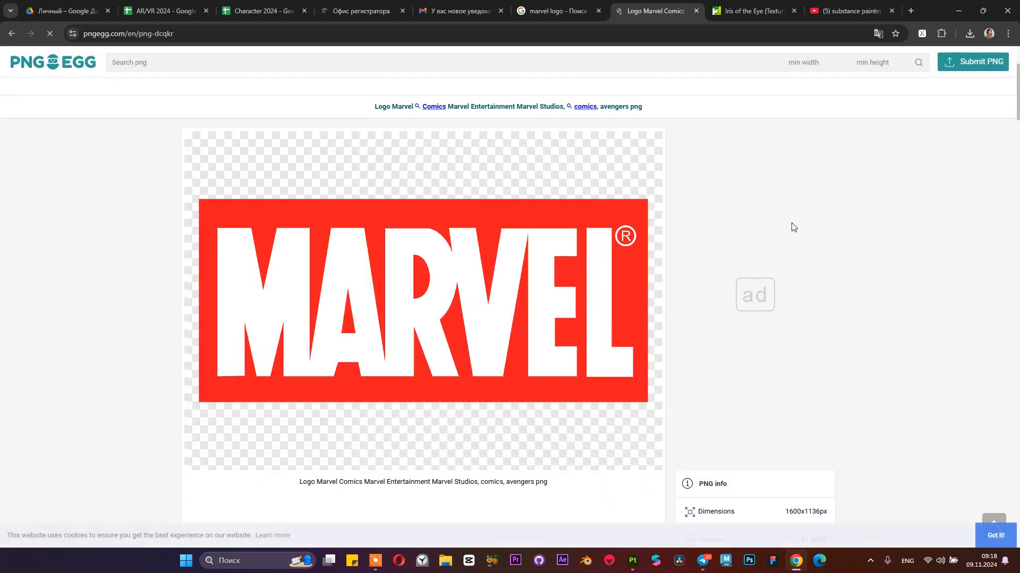
Step: Try to download the Marvel logo PNG for free from its PNGEgg page
{"action": "scroll", "coordinate": [749, 290], "scroll_direction": "down", "scroll_amount": 3}
{"action": "scroll", "coordinate": [876, 293], "scroll_direction": "down", "scroll_amount": 2}
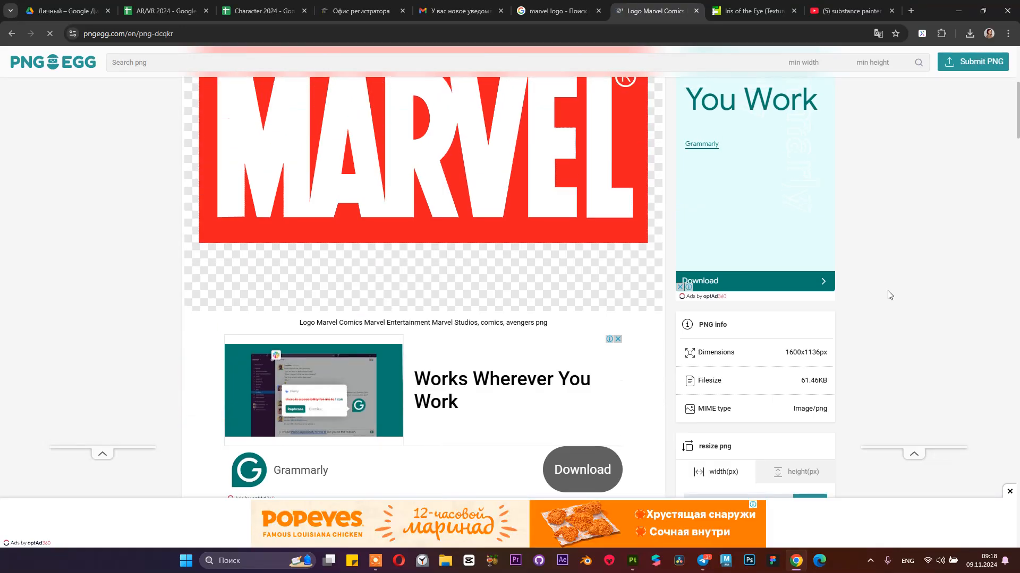
{"action": "scroll", "coordinate": [600, 277], "scroll_direction": "down", "scroll_amount": 3}
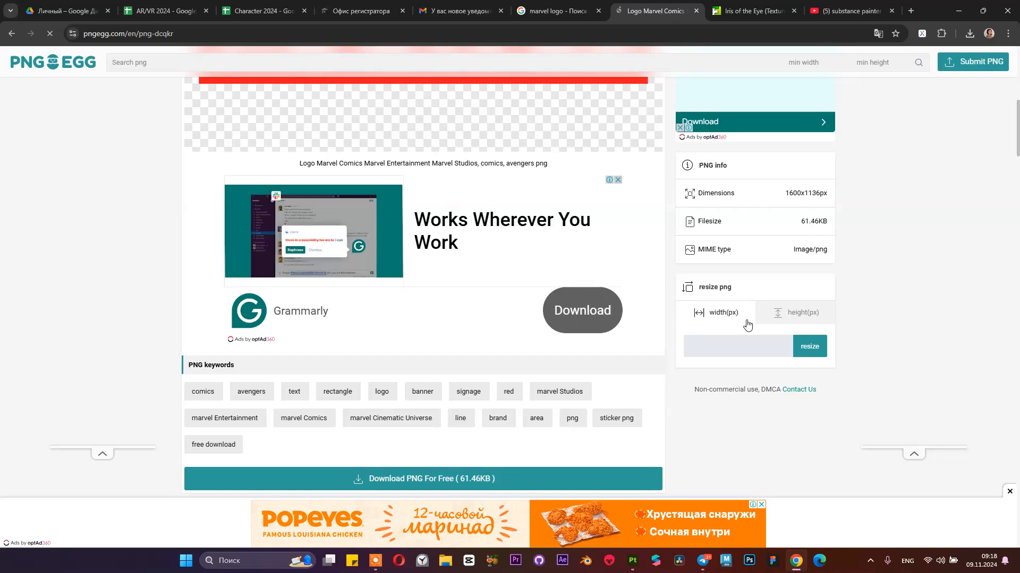
{"action": "scroll", "coordinate": [645, 290], "scroll_direction": "down", "scroll_amount": 2}
{"action": "left_click", "coordinate": [416, 377]}
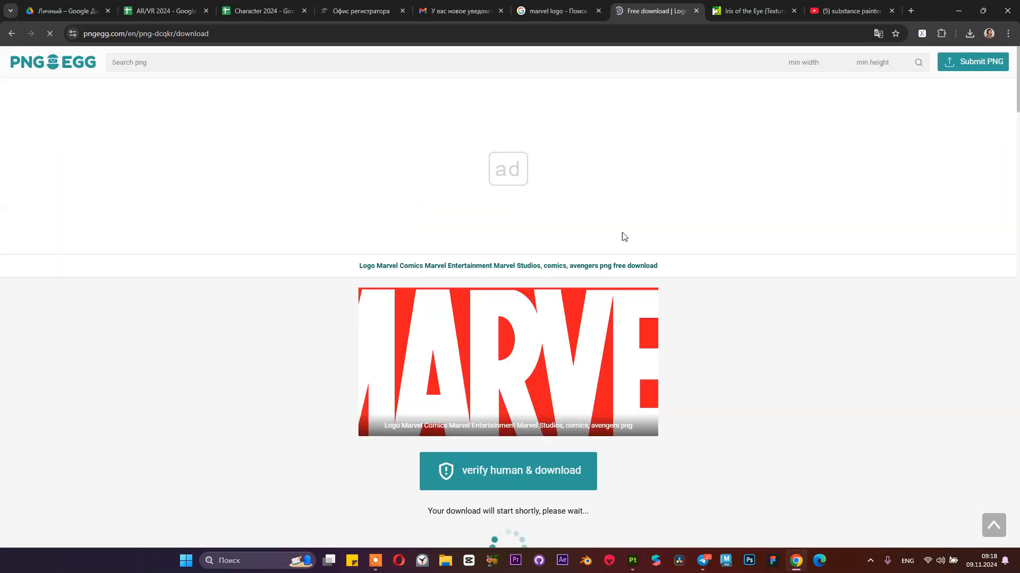
{"action": "scroll", "coordinate": [670, 200], "scroll_direction": "down", "scroll_amount": 2}
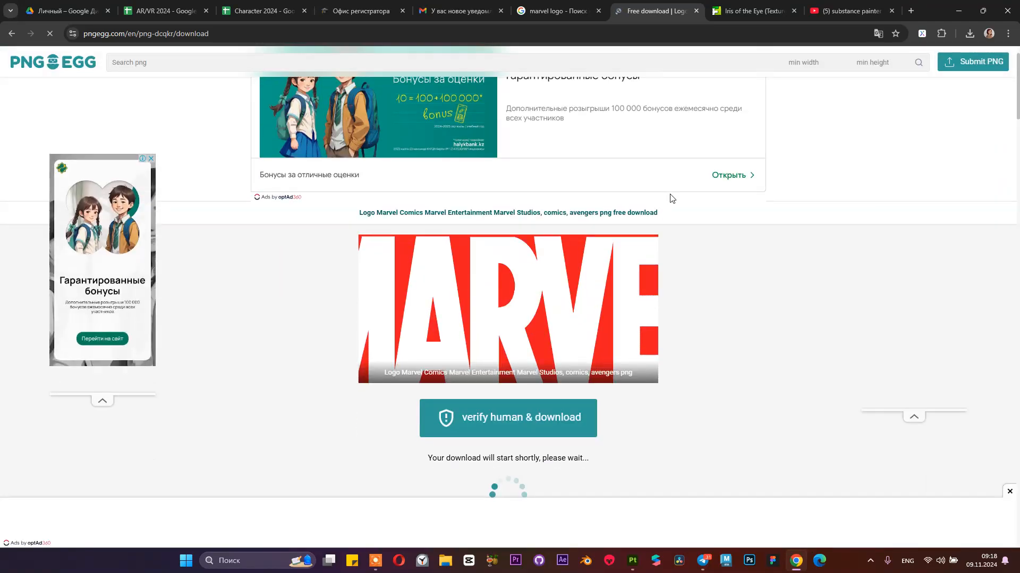
{"action": "scroll", "coordinate": [672, 197], "scroll_direction": "down", "scroll_amount": 3}
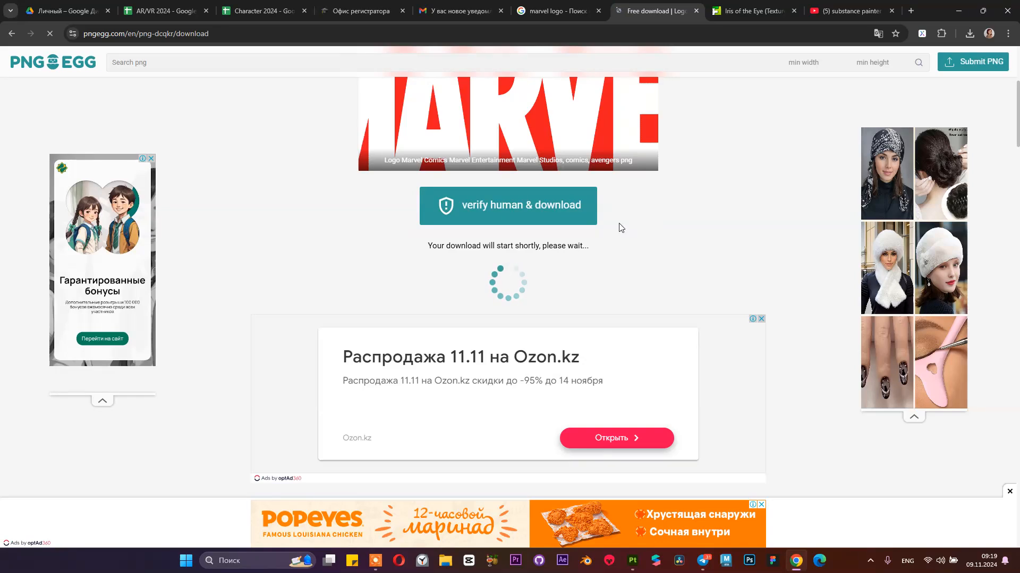
{"action": "scroll", "coordinate": [539, 291], "scroll_direction": "down", "scroll_amount": 3}
{"action": "scroll", "coordinate": [538, 290], "scroll_direction": "down", "scroll_amount": 2}
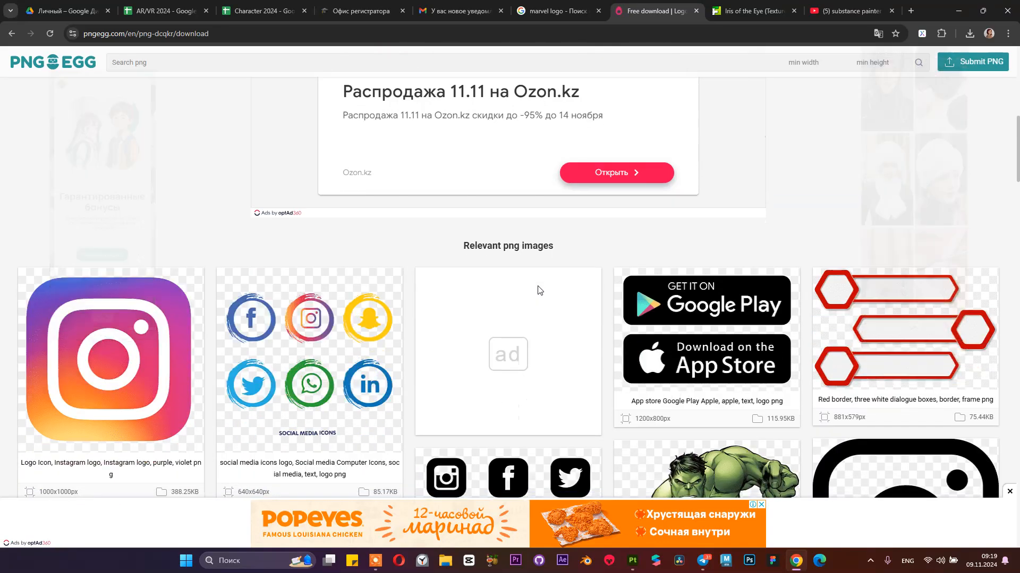
{"action": "scroll", "coordinate": [538, 290], "scroll_direction": "up", "scroll_amount": 8}
{"action": "scroll", "coordinate": [538, 290], "scroll_direction": "up", "scroll_amount": 1}
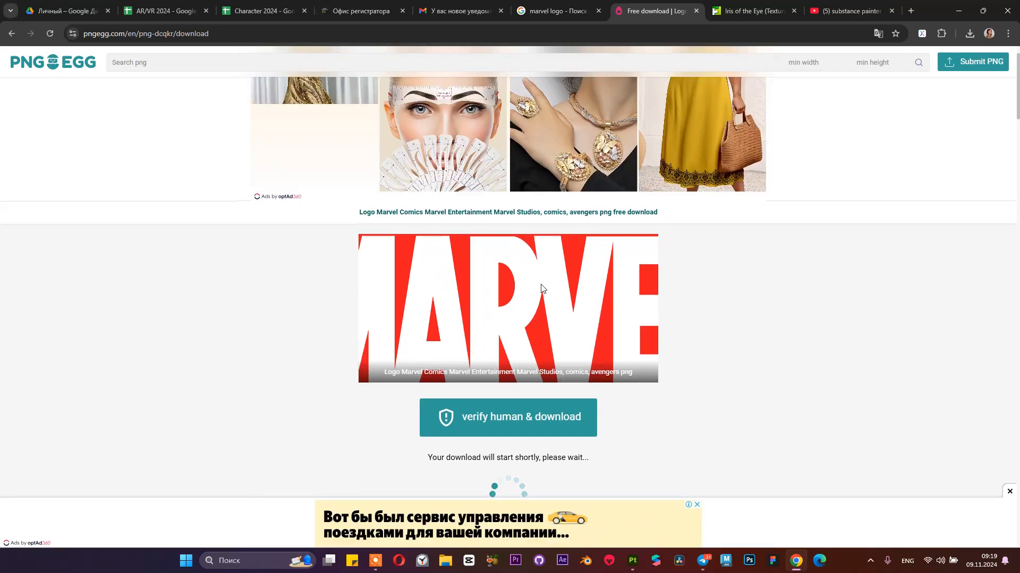
{"action": "scroll", "coordinate": [540, 288], "scroll_direction": "down", "scroll_amount": 1}
{"action": "scroll", "coordinate": [541, 287], "scroll_direction": "down", "scroll_amount": 1}
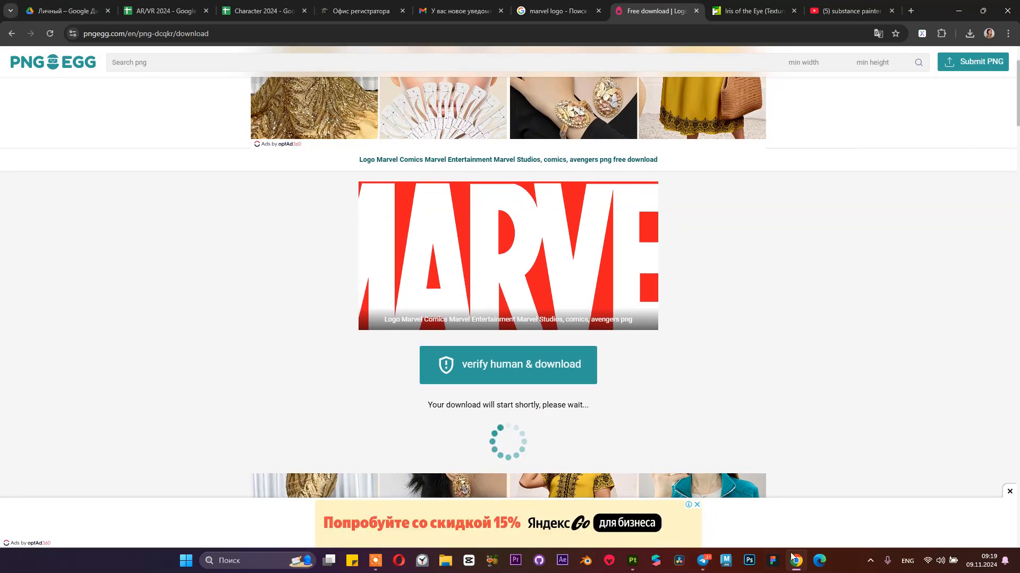
Step: Return to the "marvel logo" image results and close the PNGEgg download page
{"action": "left_click", "coordinate": [760, 11]}
{"action": "left_click", "coordinate": [857, 11]}
{"action": "left_click", "coordinate": [656, 10]}
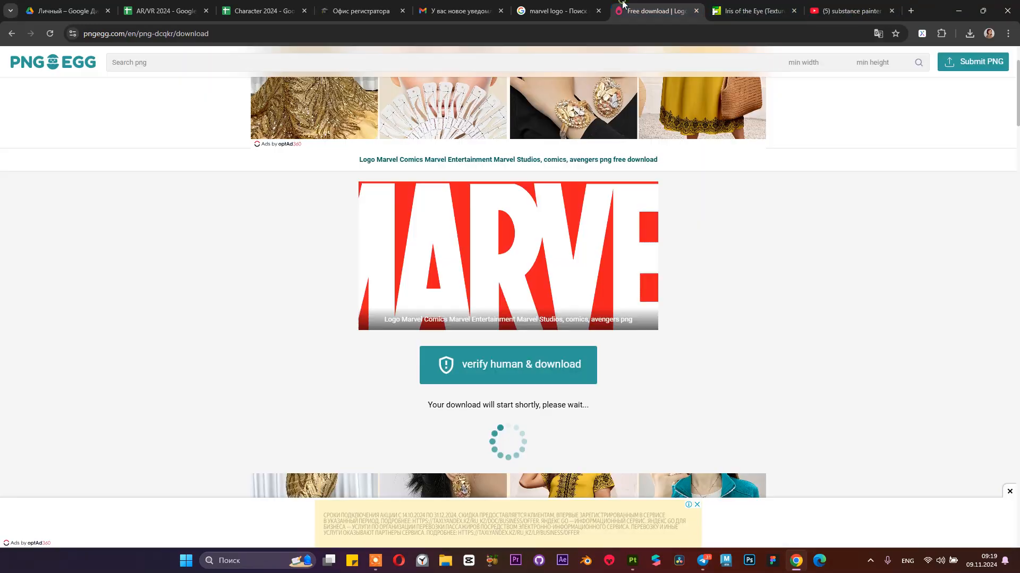
{"action": "left_click", "coordinate": [555, 11]}
{"action": "middle_click", "coordinate": [644, 16]}
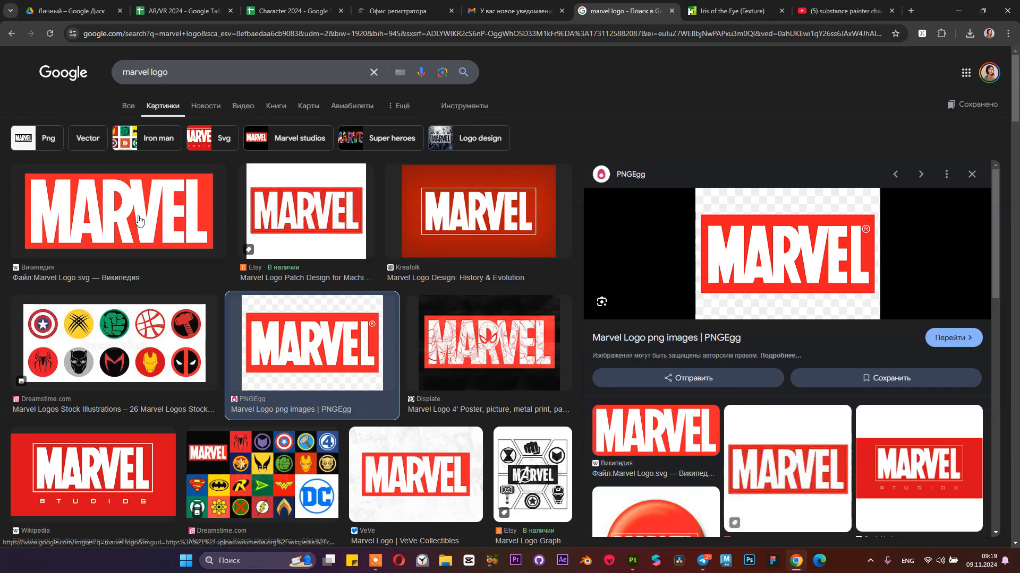
{"action": "scroll", "coordinate": [628, 240], "scroll_direction": "down", "scroll_amount": 1}
{"action": "scroll", "coordinate": [629, 240], "scroll_direction": "down", "scroll_amount": 1}
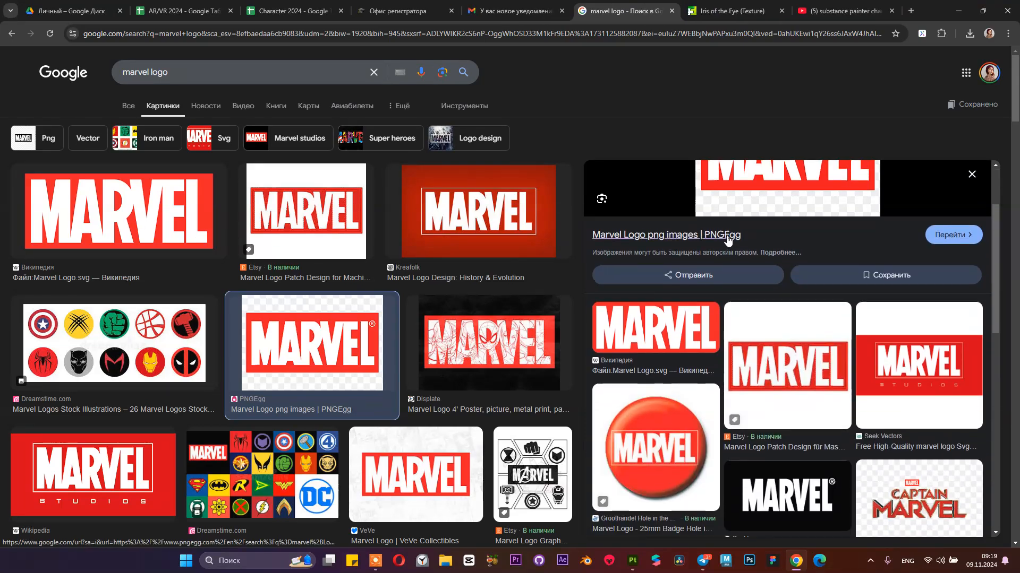
{"action": "scroll", "coordinate": [629, 240], "scroll_direction": "up", "scroll_amount": 2}
{"action": "left_click", "coordinate": [713, 240]}
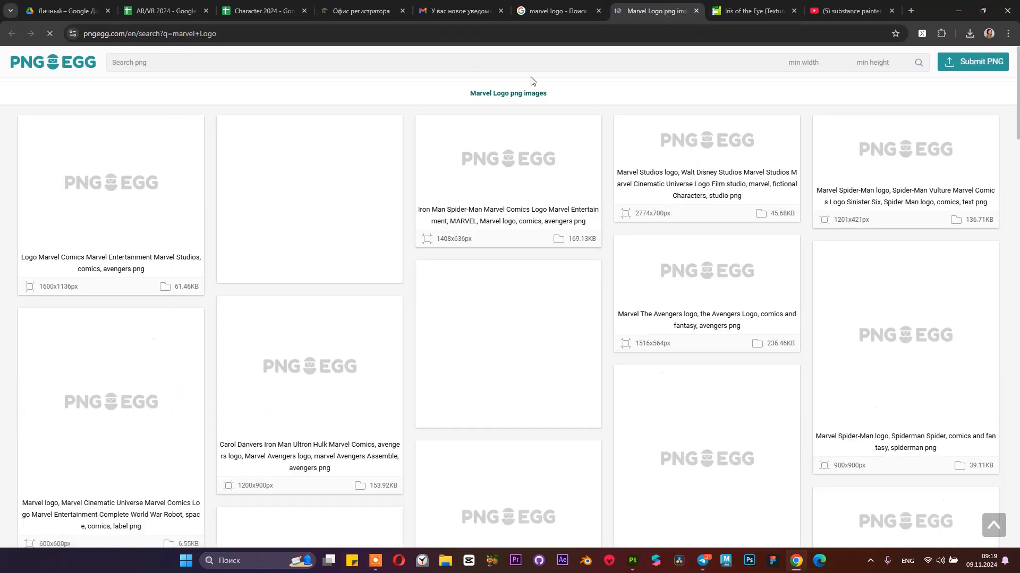
{"action": "key", "text": "ctrl+w"}
Step: Open the Wikipedia file page for Marvel Logo.svg from the image results
{"action": "left_click", "coordinate": [64, 242]}
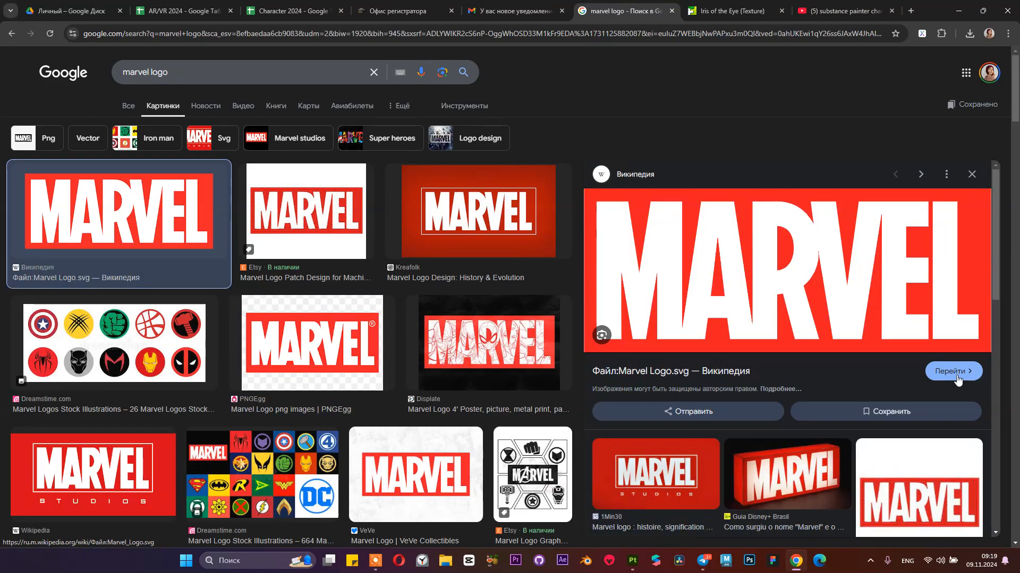
{"action": "left_click", "coordinate": [773, 304]}
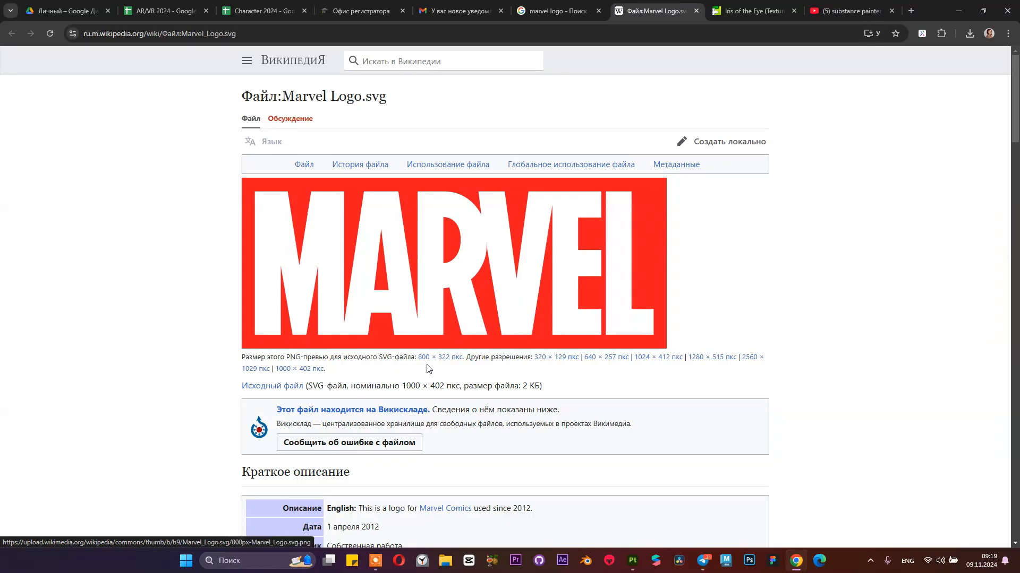
Step: Open the original file from the Marvel logo's file history and save it as Marvel_Logo.svg in Reference folder
{"action": "scroll", "coordinate": [425, 340], "scroll_direction": "down", "scroll_amount": 13}
{"action": "scroll", "coordinate": [425, 340], "scroll_direction": "up", "scroll_amount": 3}
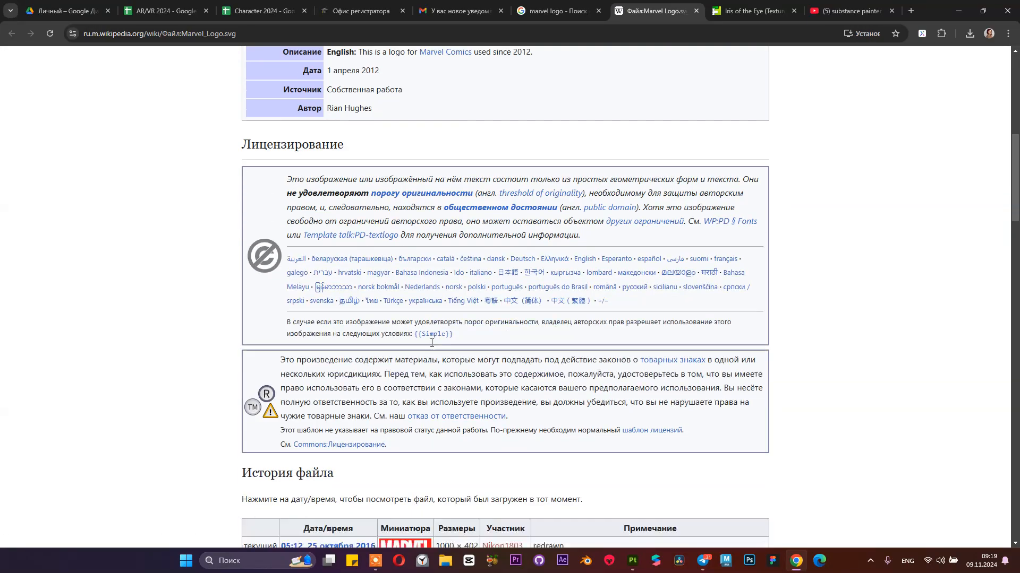
{"action": "scroll", "coordinate": [414, 327], "scroll_direction": "down", "scroll_amount": 4}
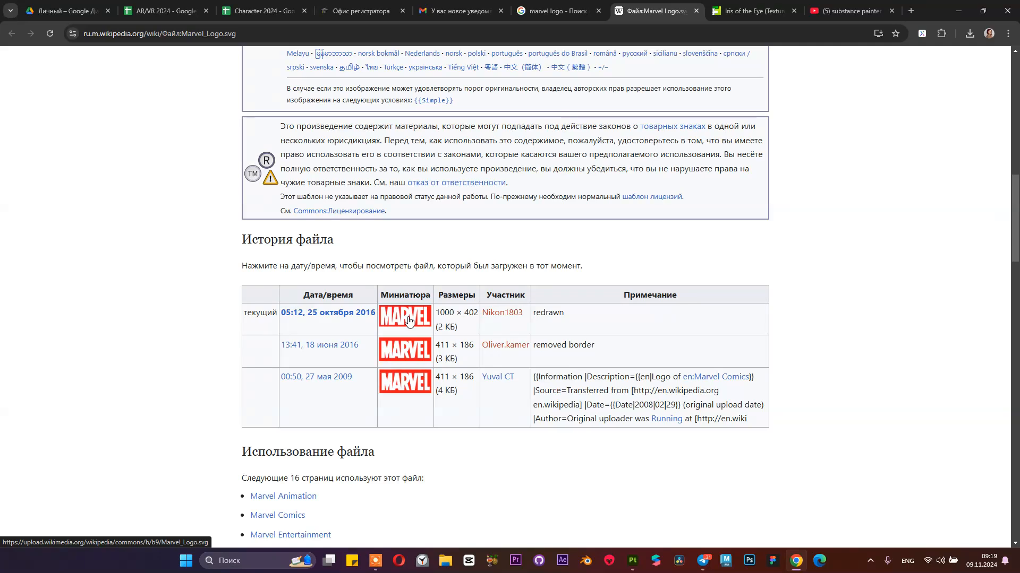
{"action": "right_click", "coordinate": [364, 158]}
{"action": "left_click", "coordinate": [405, 222]}
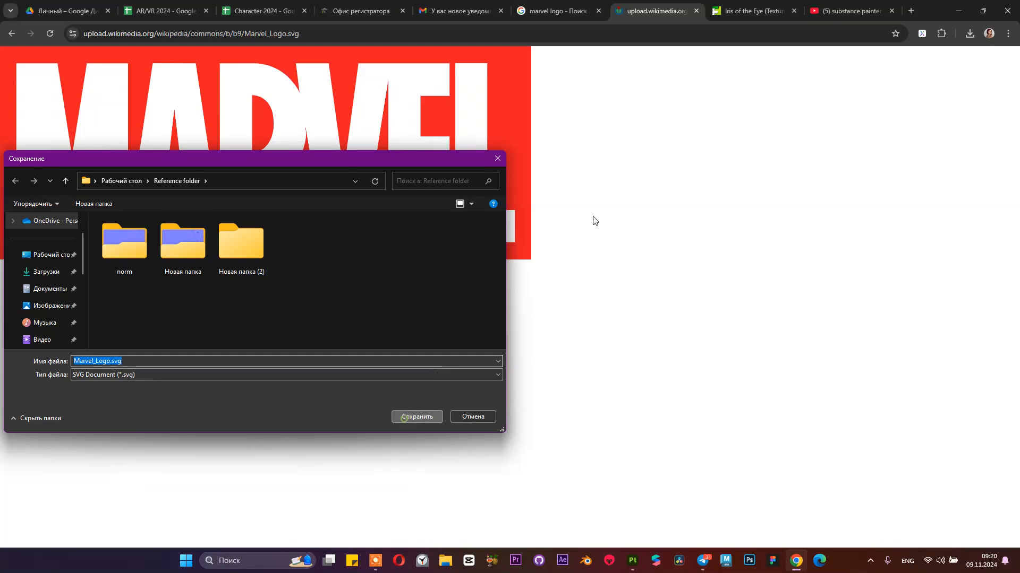
{"action": "key", "text": "Return"}
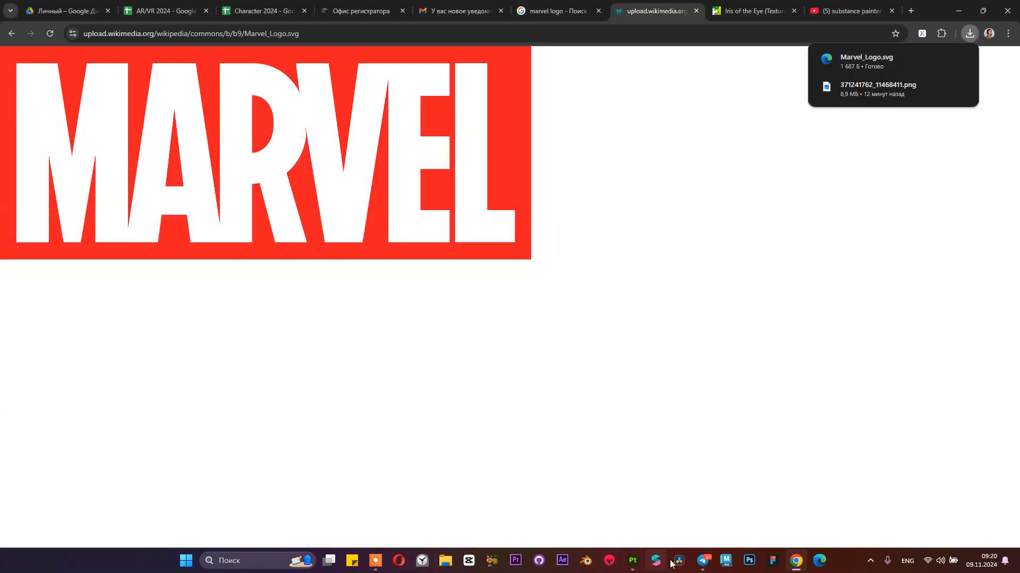
Step: Launch Figma, check the jumpsuit's chest from the front in Painter, and switch to Figma
{"action": "left_click", "coordinate": [775, 562]}
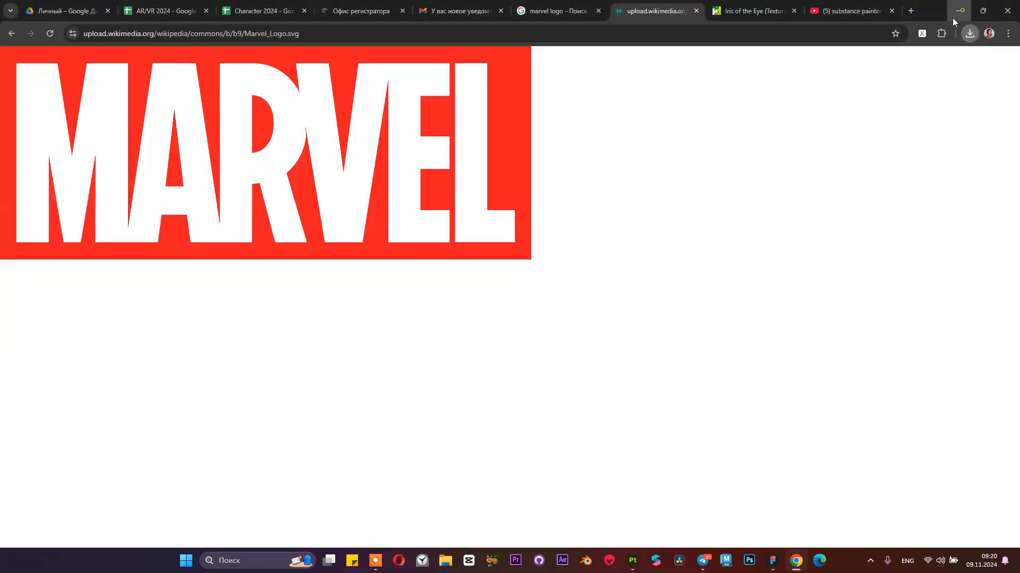
{"action": "left_click", "coordinate": [953, 19]}
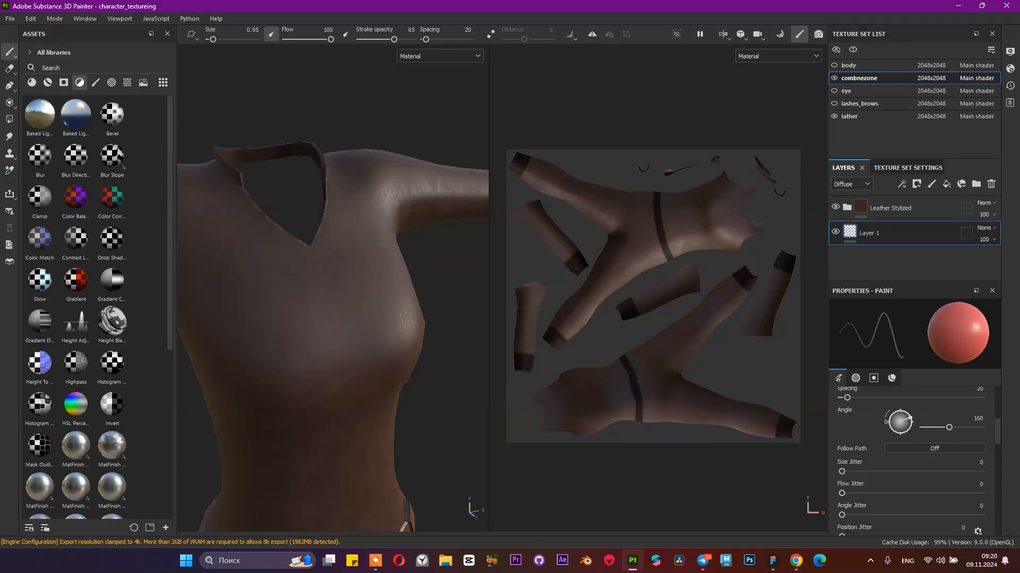
{"action": "left_click_drag", "start_coordinate": [382, 313], "coordinate": [356, 310], "text": "alt"}
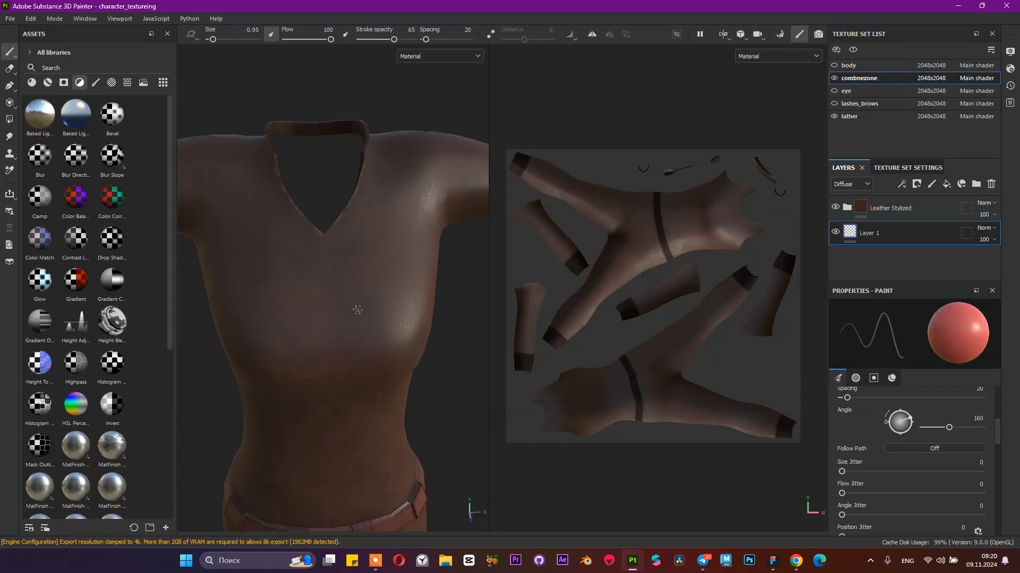
{"action": "left_click", "coordinate": [957, 5]}
{"action": "left_click", "coordinate": [774, 561]}
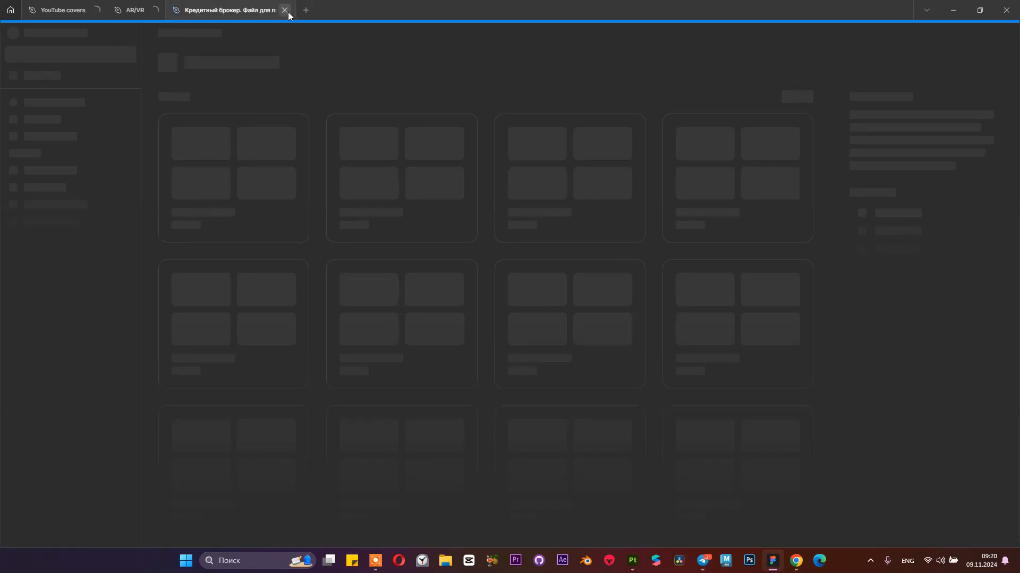
Step: Close the Кредитный брокер file and add a new blank page to the YouTube covers file
{"action": "left_click", "coordinate": [79, 11]}
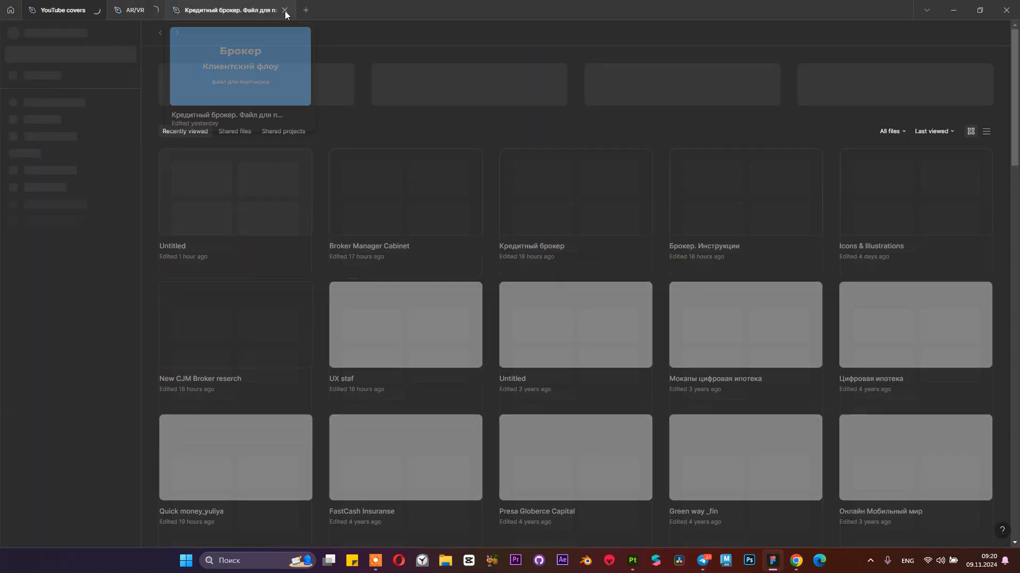
{"action": "left_click", "coordinate": [285, 10]}
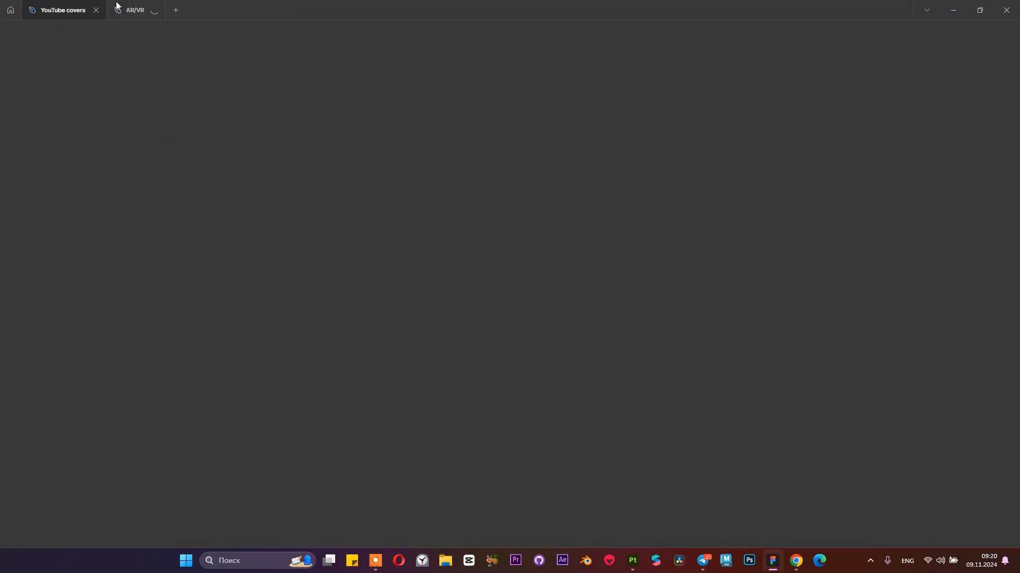
{"action": "left_click", "coordinate": [13, 13]}
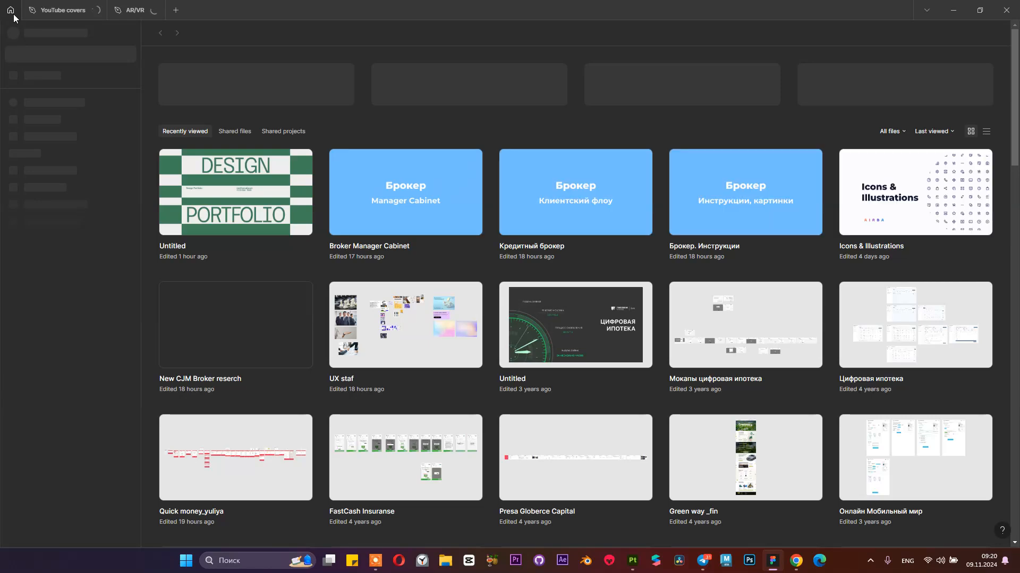
{"action": "left_click", "coordinate": [59, 10]}
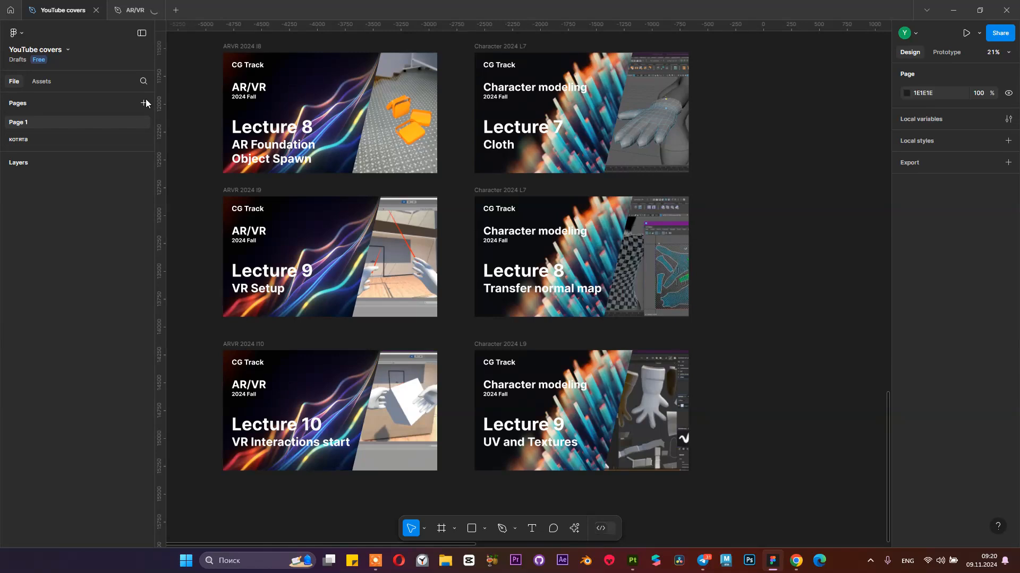
{"action": "left_click", "coordinate": [145, 102]}
{"action": "left_click", "coordinate": [466, 147]}
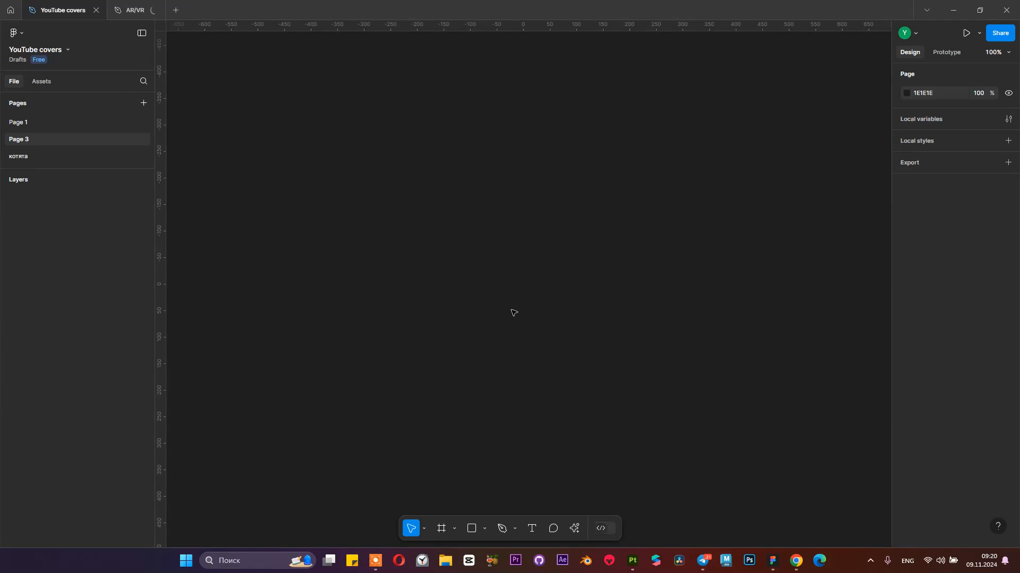
Step: Try to place Marvel_Logo.svg from File Explorer's recent files onto the blank Figma page
{"action": "key", "text": "super+e"}
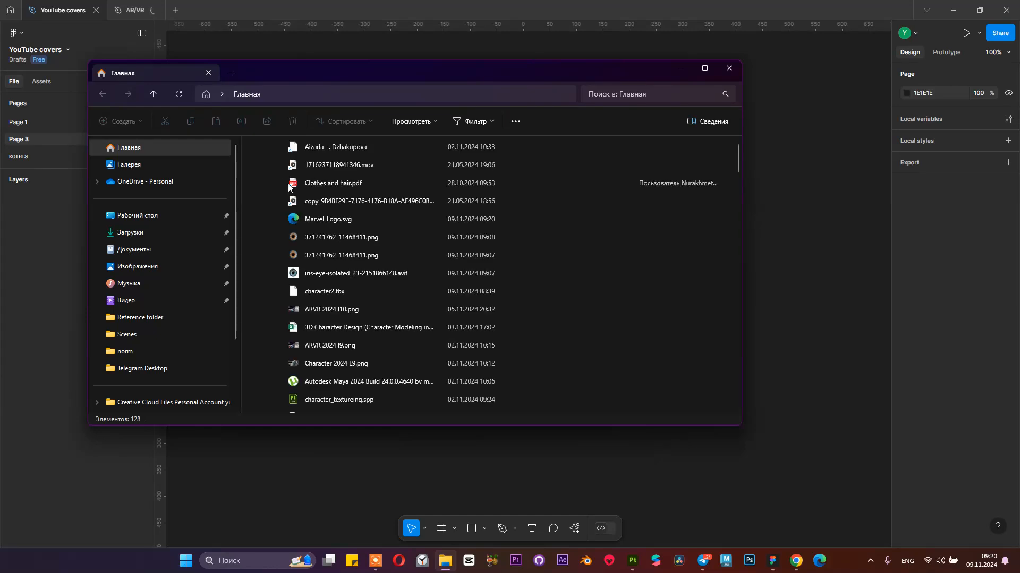
{"action": "left_click", "coordinate": [340, 218]}
{"action": "left_click_drag", "start_coordinate": [828, 228], "coordinate": [828, 228]}
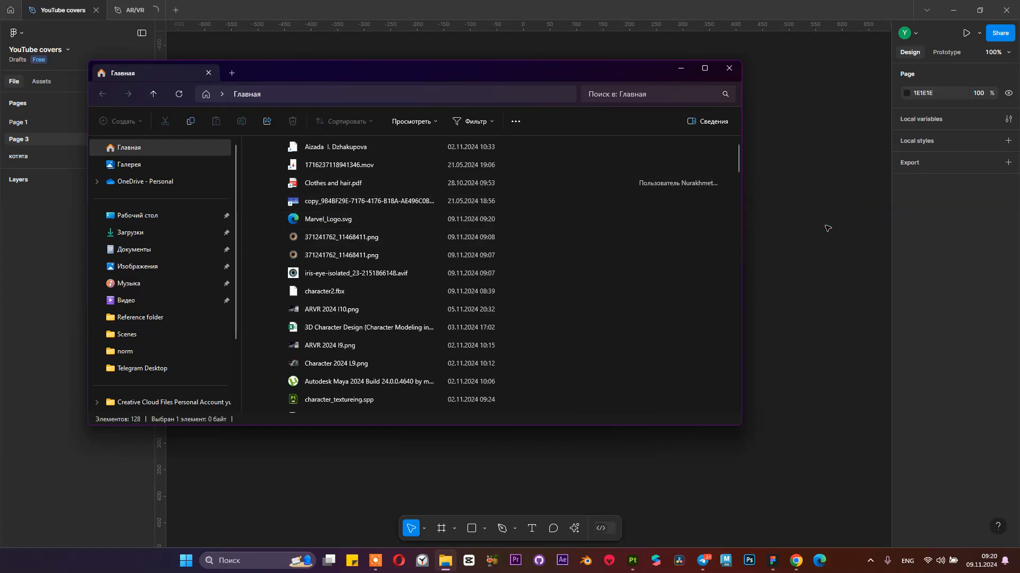
{"action": "left_click", "coordinate": [680, 69]}
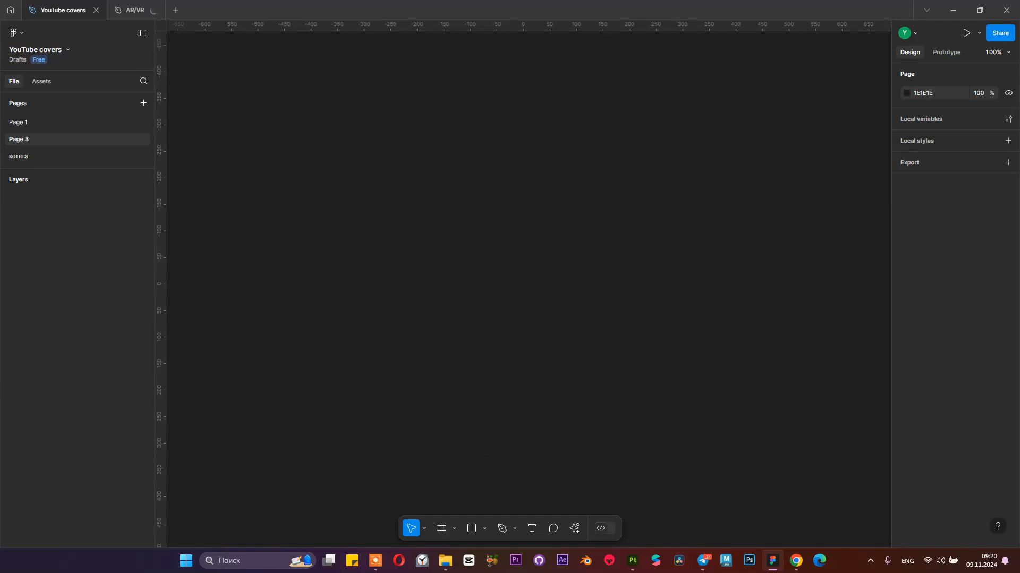
Step: Look through the Загрузки and Рабочий стол folders in File Explorer for the saved Marvel logo
{"action": "left_click", "coordinate": [444, 566]}
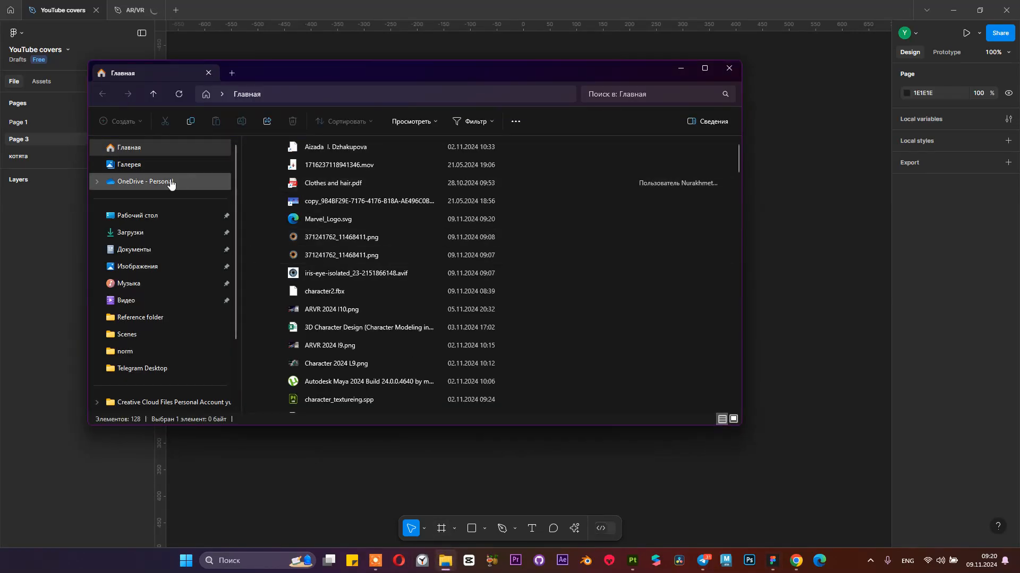
{"action": "left_click", "coordinate": [142, 236]}
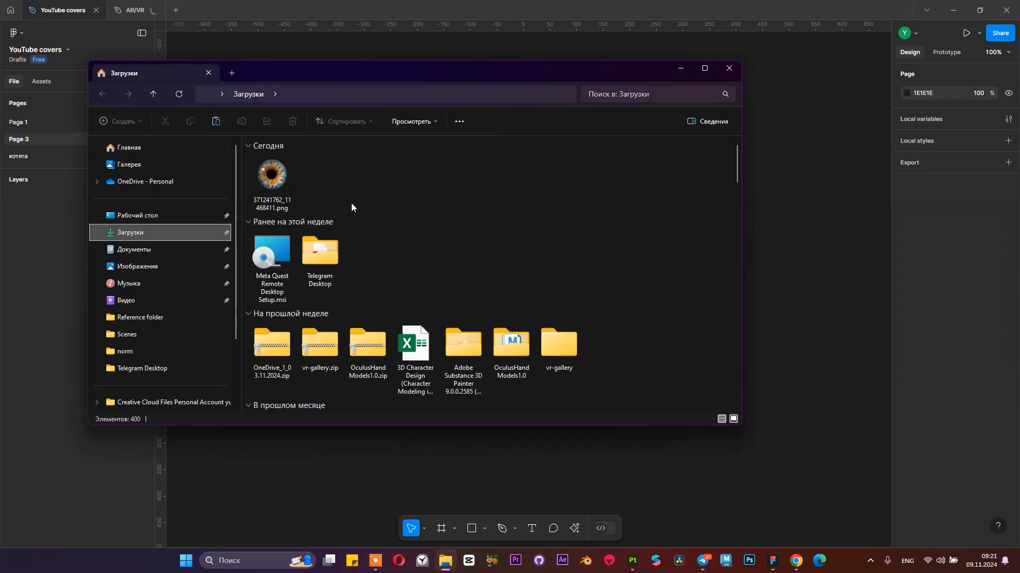
{"action": "left_click", "coordinate": [120, 216]}
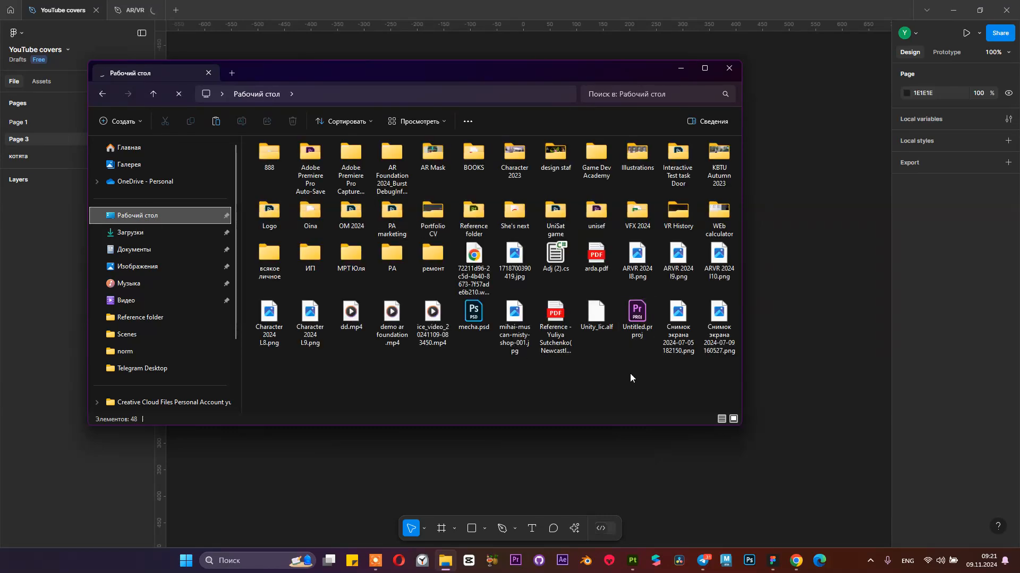
{"action": "left_click", "coordinate": [156, 234]}
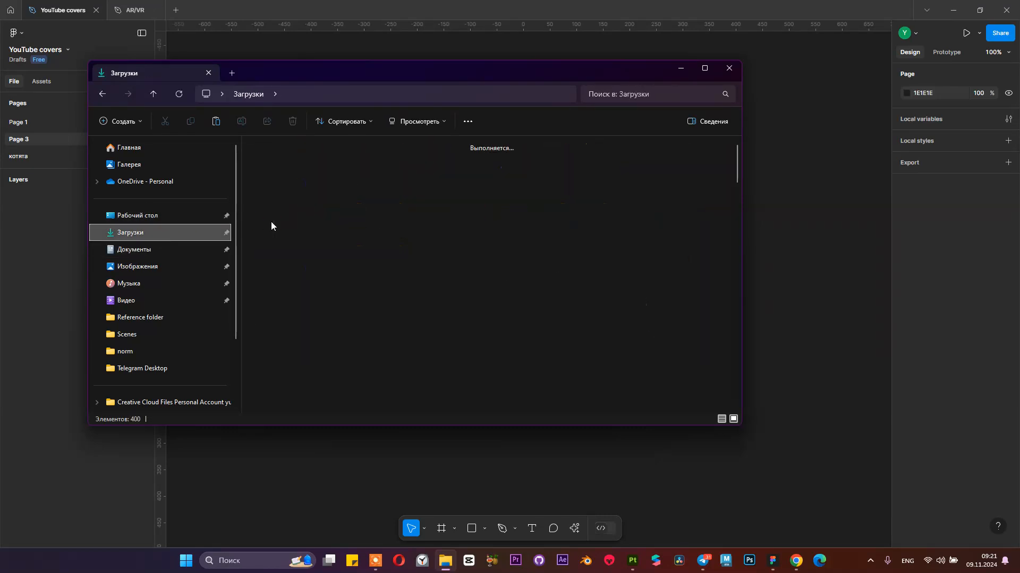
{"action": "scroll", "coordinate": [337, 246], "scroll_direction": "down", "scroll_amount": 5}
{"action": "scroll", "coordinate": [337, 246], "scroll_direction": "down", "scroll_amount": 4}
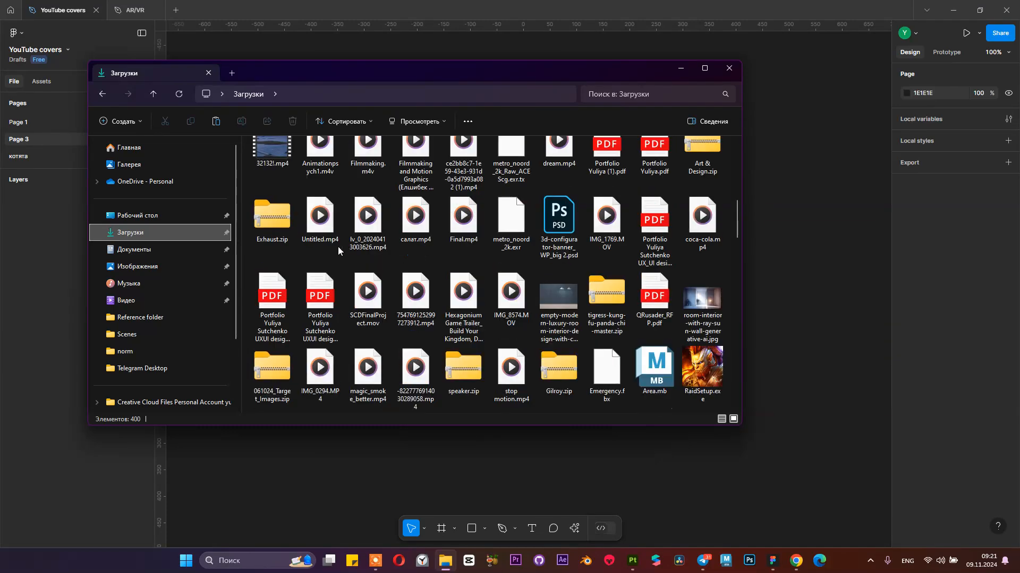
{"action": "scroll", "coordinate": [338, 247], "scroll_direction": "up", "scroll_amount": 3}
{"action": "left_click", "coordinate": [157, 217]}
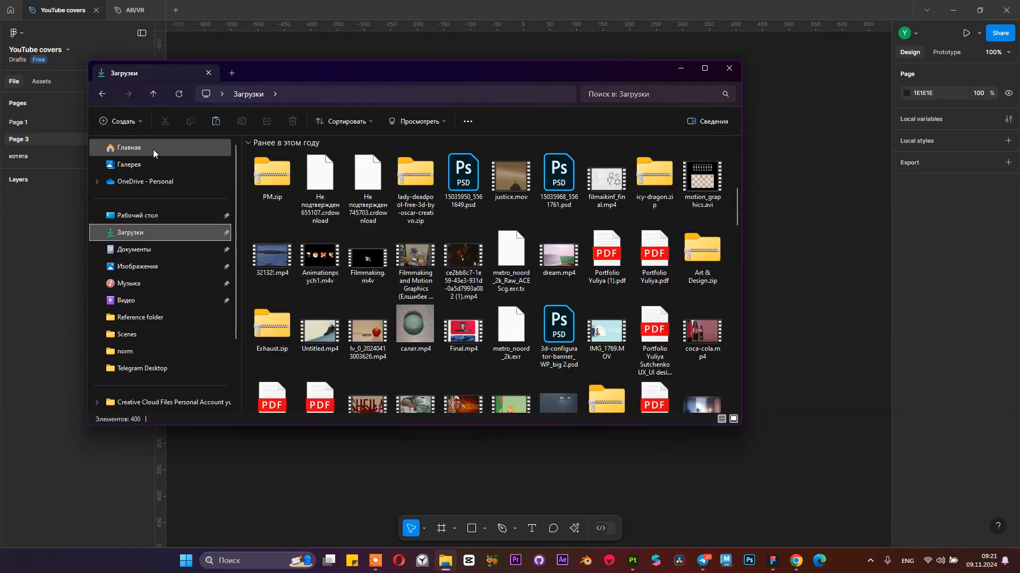
{"action": "scroll", "coordinate": [167, 352], "scroll_direction": "down", "scroll_amount": 2}
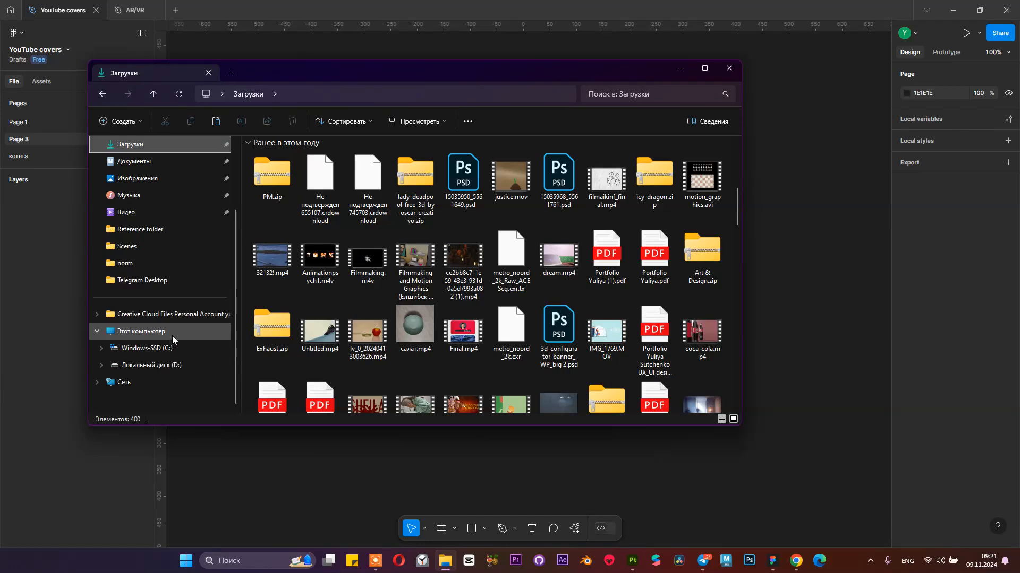
{"action": "left_click", "coordinate": [729, 69]}
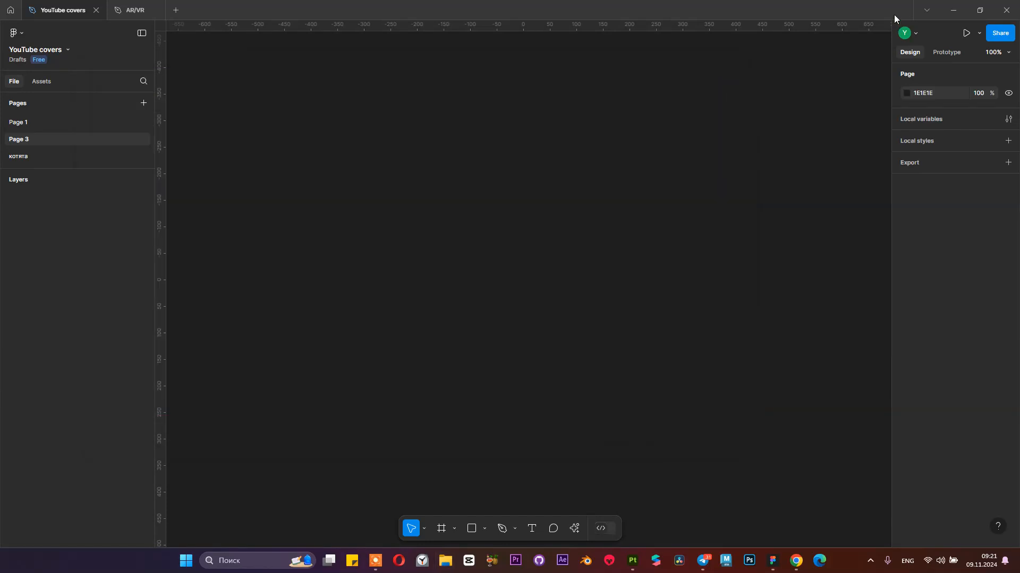
Step: Minimize Figma and check the Загрузки folder again in a new File Explorer window for Marvel_Logo.svg
{"action": "left_click", "coordinate": [954, 11]}
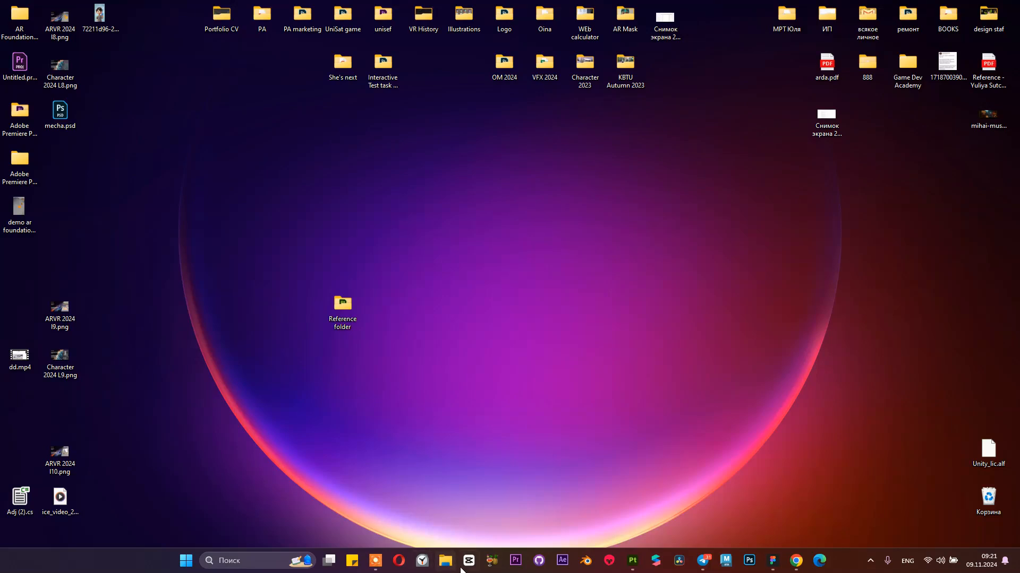
{"action": "key", "text": "super+e"}
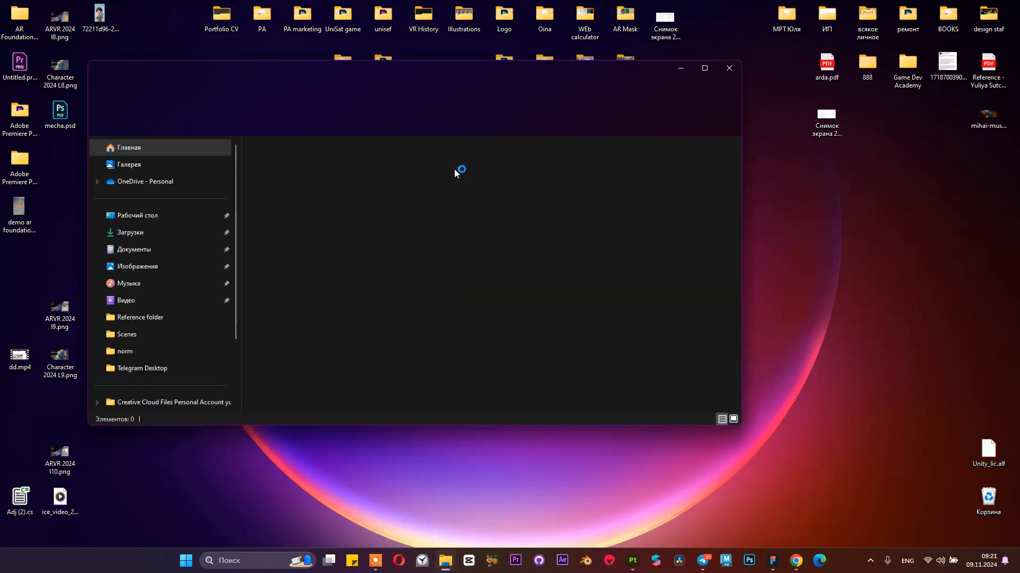
{"action": "left_click", "coordinate": [149, 233]}
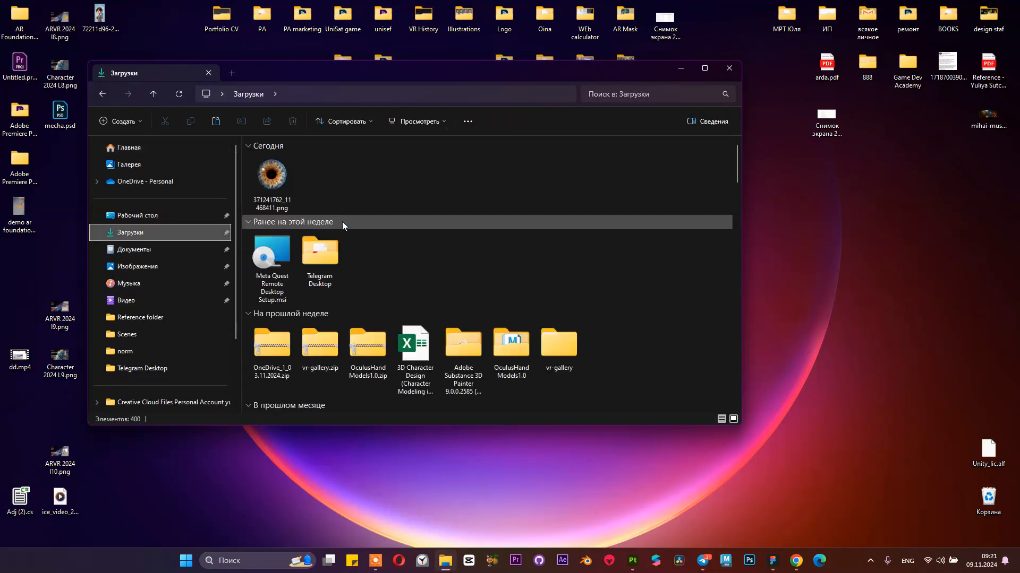
{"action": "scroll", "coordinate": [401, 268], "scroll_direction": "down", "scroll_amount": 5}
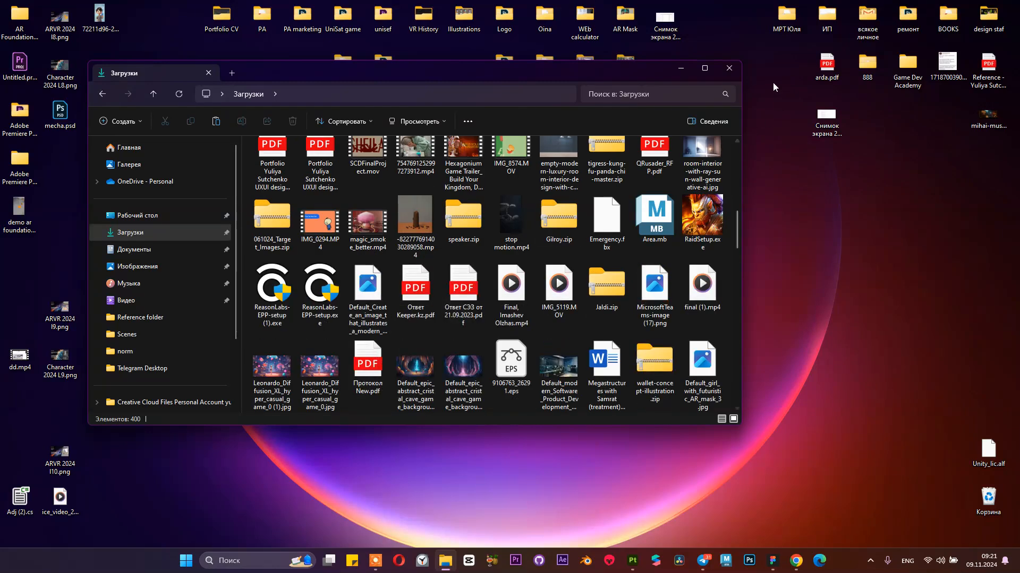
{"action": "left_click", "coordinate": [729, 68]}
Step: Check in the browser's save dialog which folder holds the Marvel logo, then cancel saving
{"action": "left_click", "coordinate": [795, 560]}
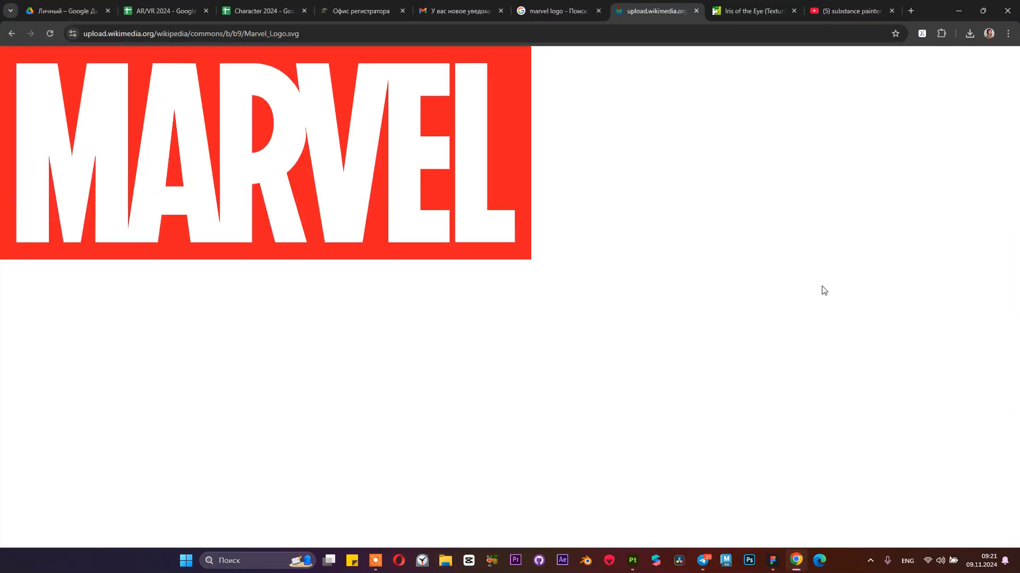
{"action": "right_click", "coordinate": [436, 98]}
{"action": "left_click", "coordinate": [504, 165]}
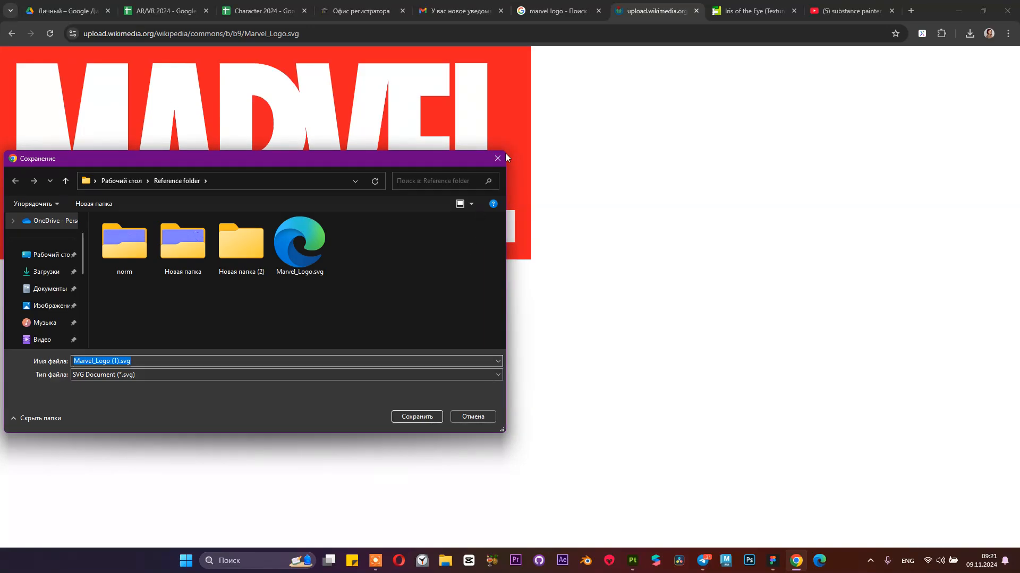
{"action": "left_click", "coordinate": [501, 155]}
Step: Open Reference folder from the desktop and place its Marvel_Logo.svg on the blank Figma page
{"action": "left_click", "coordinate": [955, 8]}
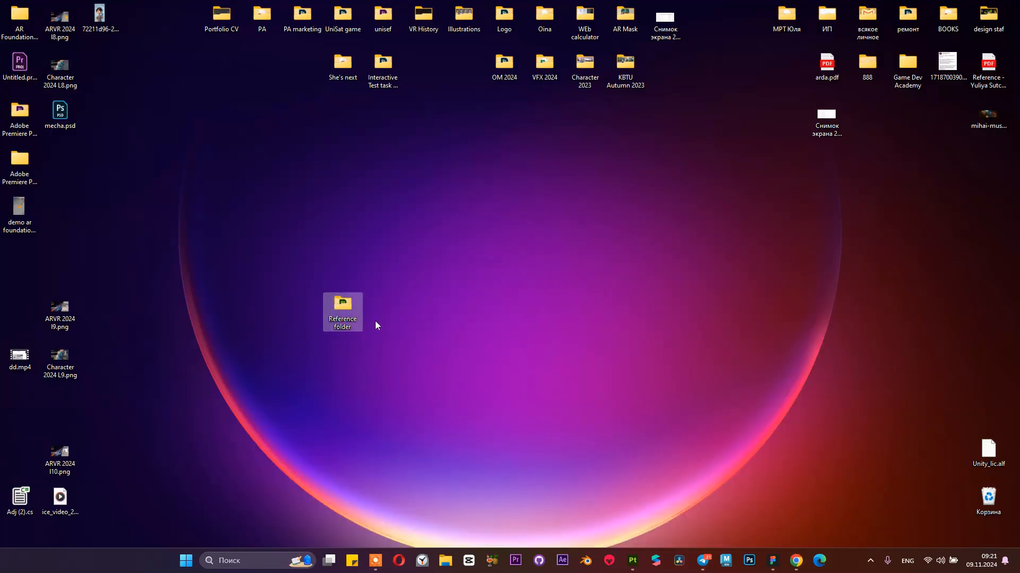
{"action": "double_click", "coordinate": [346, 306]}
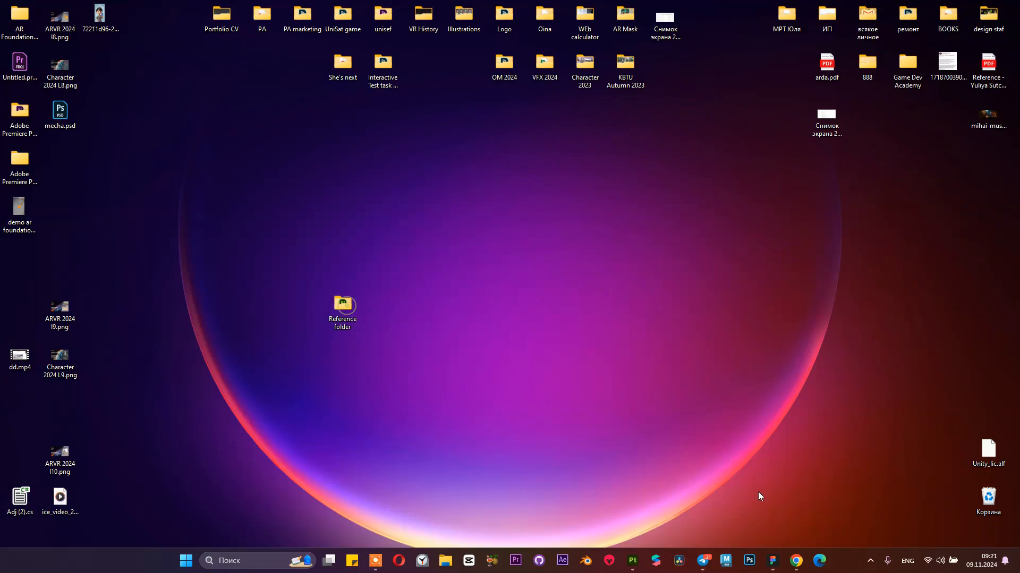
{"action": "left_click", "coordinate": [771, 561]}
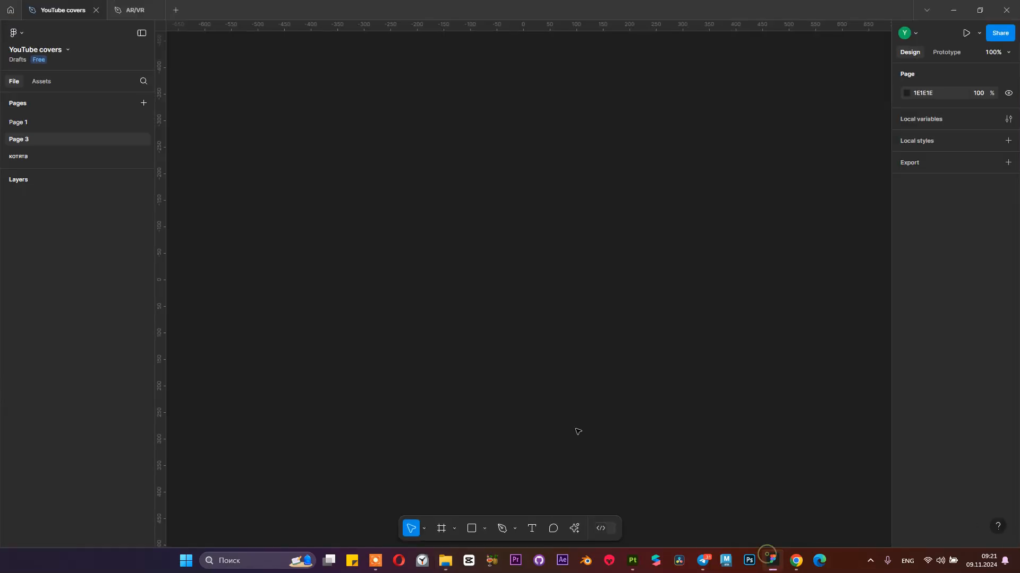
{"action": "double_click", "coordinate": [492, 4]}
{"action": "left_click_drag", "start_coordinate": [339, 316], "coordinate": [732, 353]}
{"action": "left_click_drag", "start_coordinate": [788, 144], "coordinate": [540, 5]}
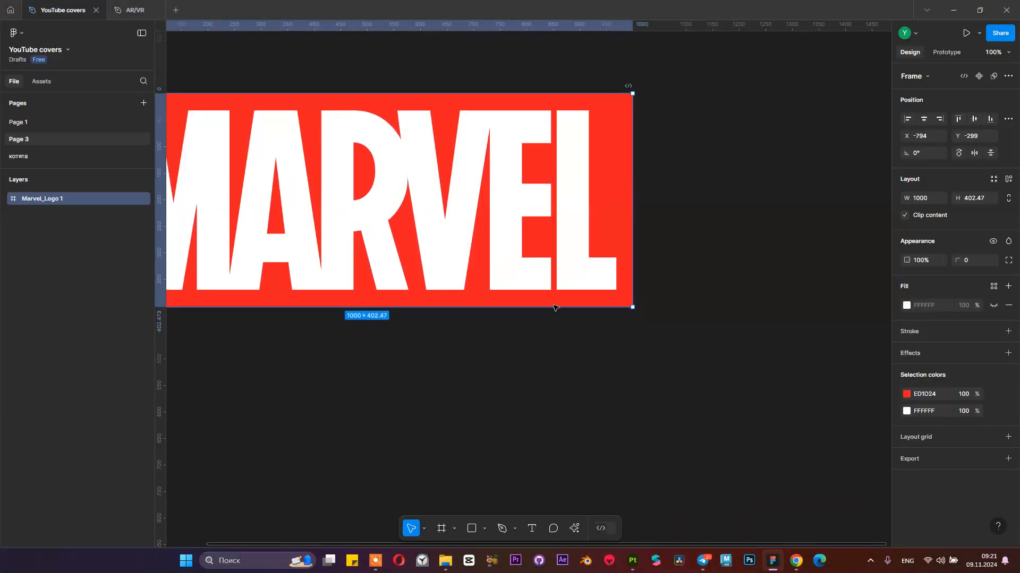
Step: Export the Marvel_Logo 1 frame as a 1x PNG into Reference folder on the desktop
{"action": "left_click", "coordinate": [997, 460]}
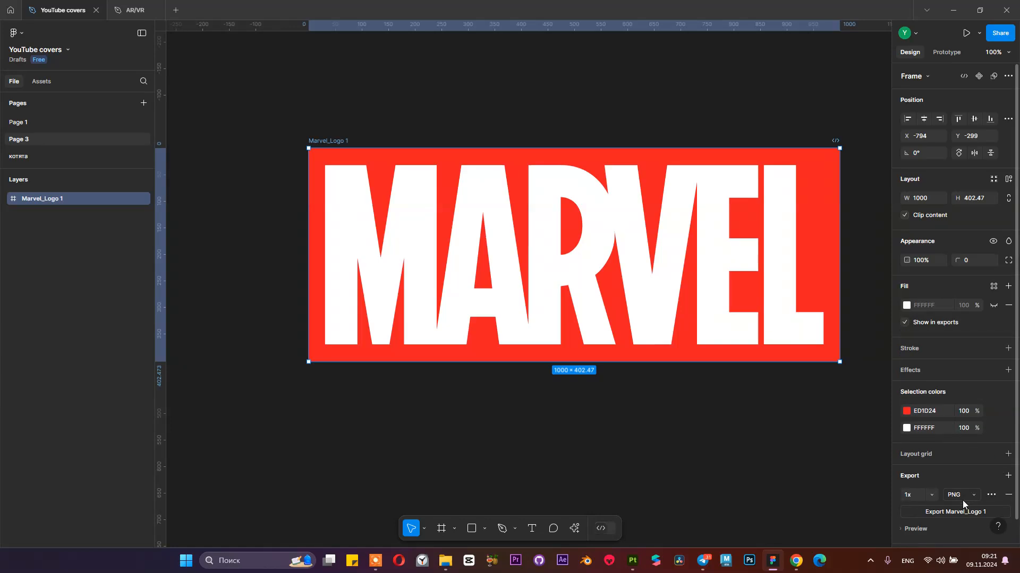
{"action": "left_click", "coordinate": [954, 512]}
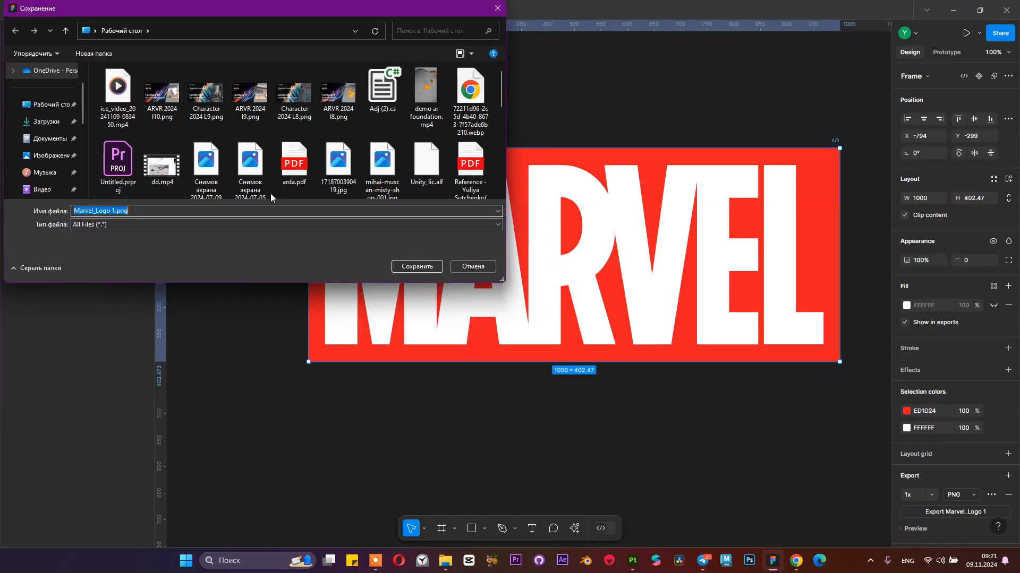
{"action": "scroll", "coordinate": [165, 117], "scroll_direction": "down", "scroll_amount": 1}
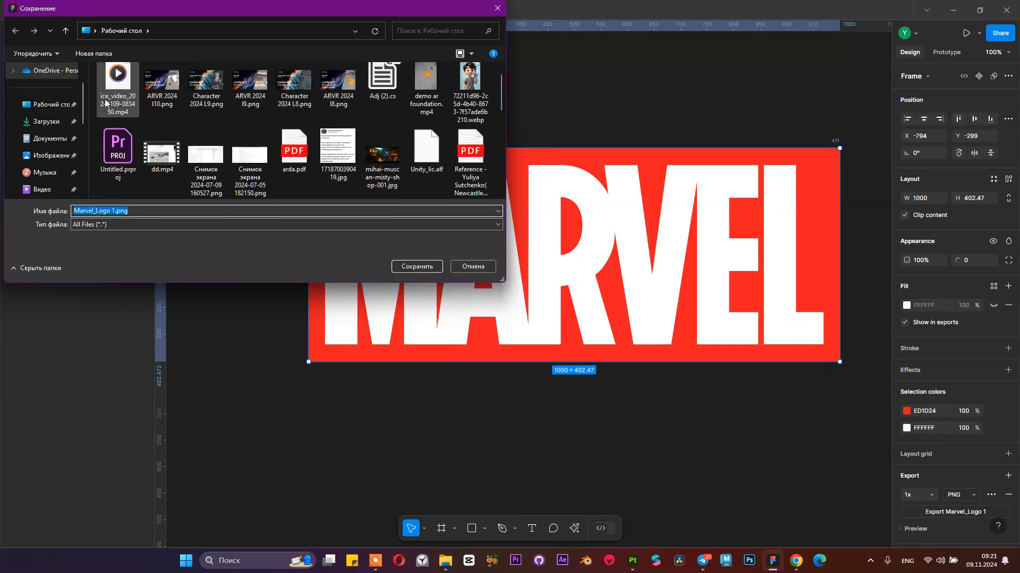
{"action": "left_click", "coordinate": [49, 125]}
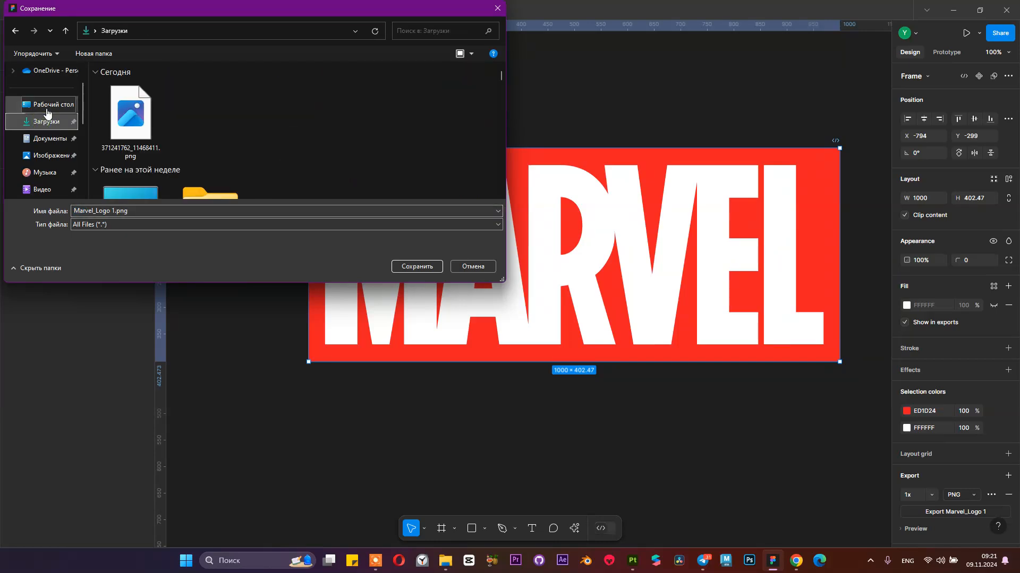
{"action": "left_click", "coordinate": [48, 105]}
{"action": "scroll", "coordinate": [215, 135], "scroll_direction": "down", "scroll_amount": 5}
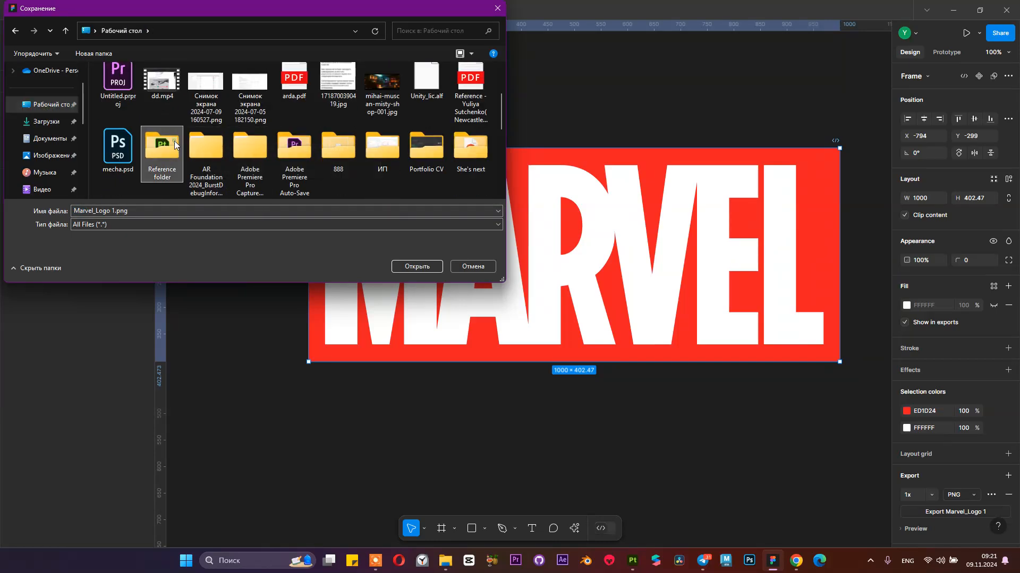
{"action": "double_click", "coordinate": [175, 141]}
{"action": "left_click", "coordinate": [433, 266]}
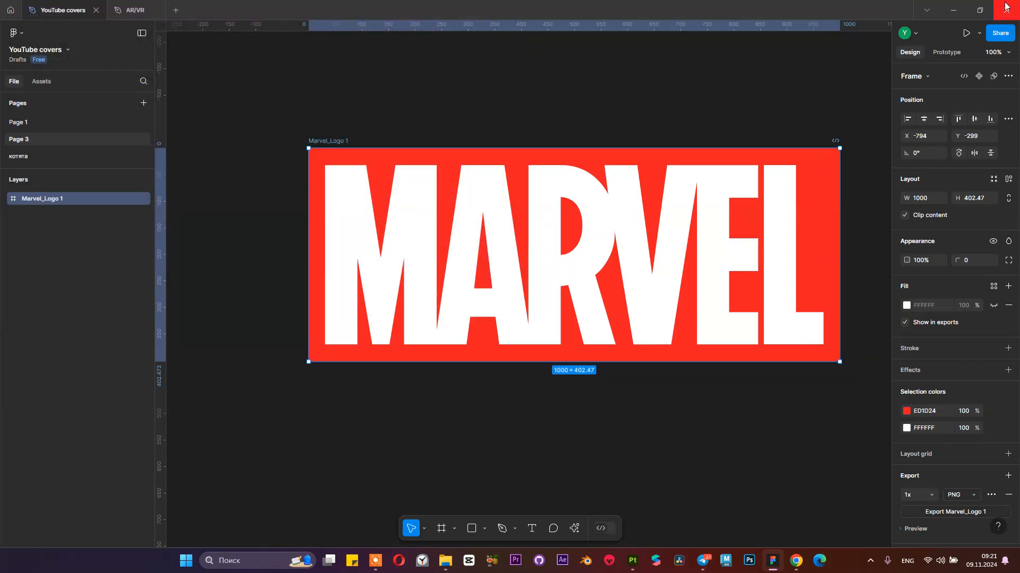
Step: Close Figma, switch to Substance 3D Painter and add Marvel_Logo 1.png from Reference folder to the resources for import
{"action": "left_click", "coordinate": [1005, 6]}
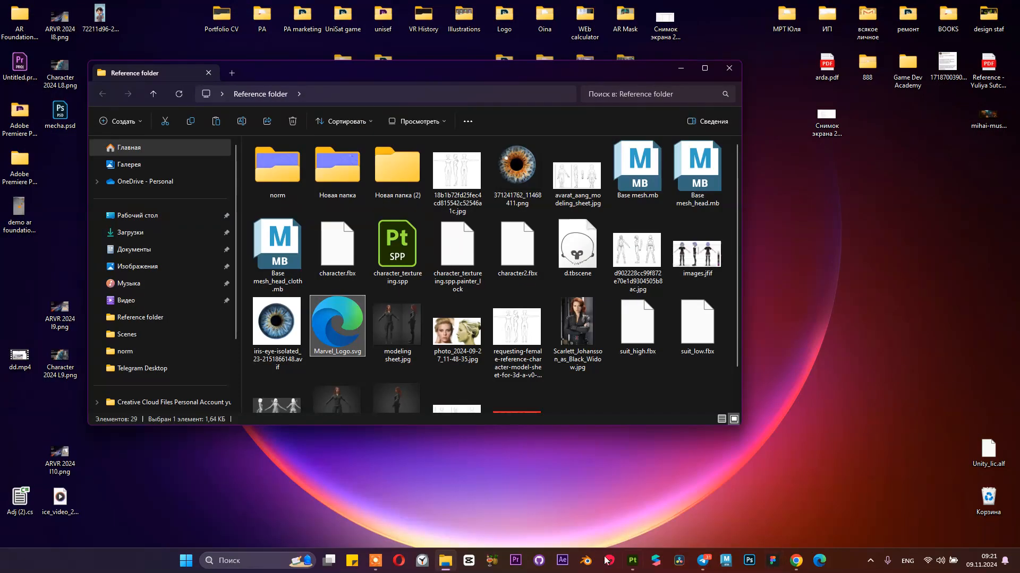
{"action": "left_click", "coordinate": [633, 561]}
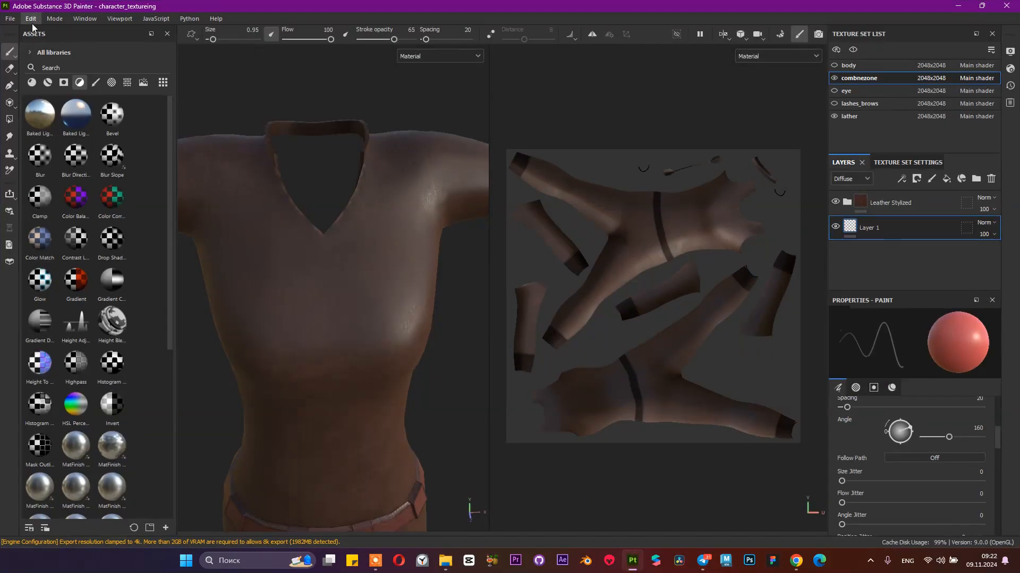
{"action": "left_click", "coordinate": [12, 21]}
{"action": "left_click", "coordinate": [32, 161]}
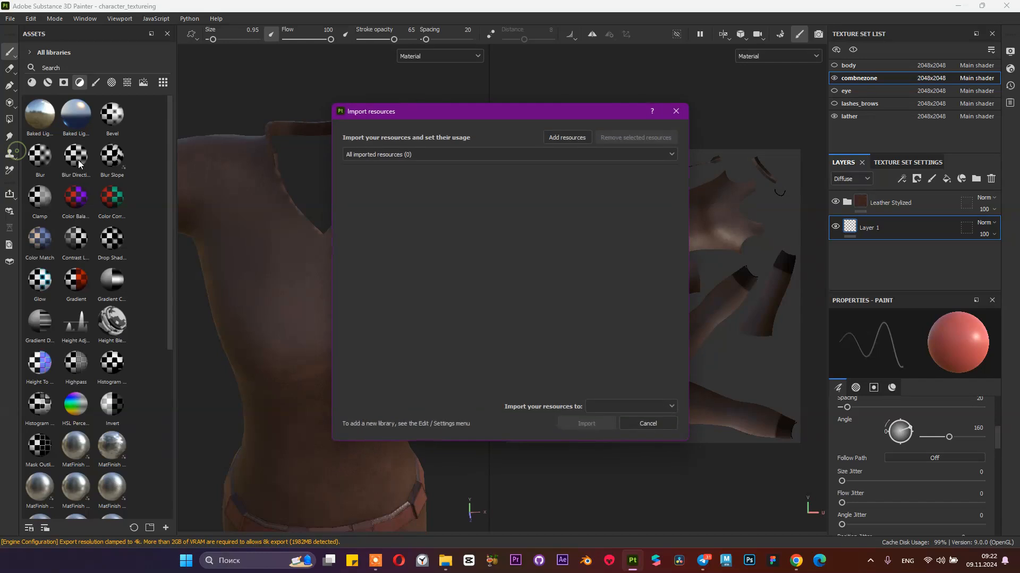
{"action": "left_click", "coordinate": [566, 137]}
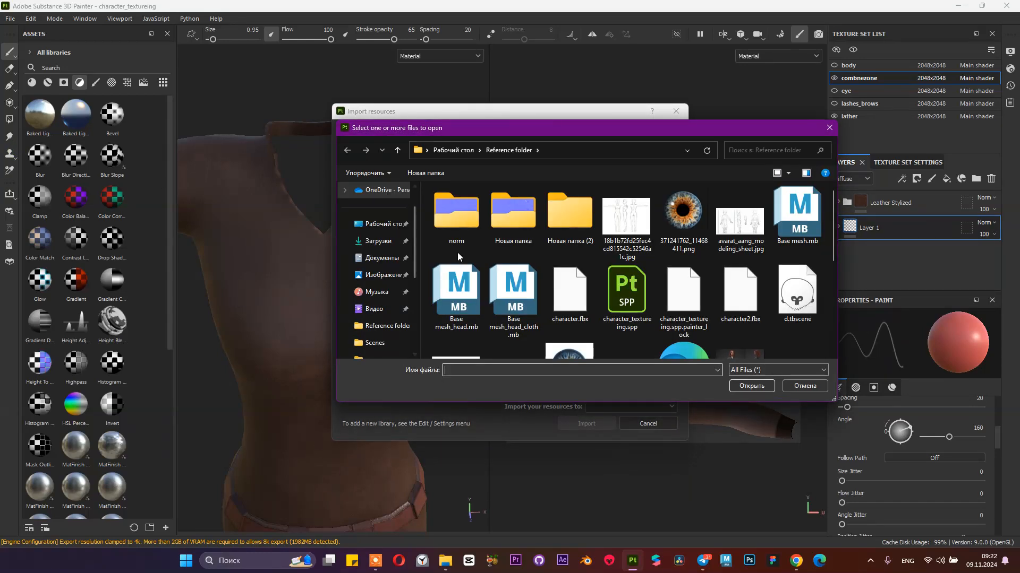
{"action": "scroll", "coordinate": [623, 303], "scroll_direction": "down", "scroll_amount": 2}
{"action": "scroll", "coordinate": [623, 303], "scroll_direction": "down", "scroll_amount": 2}
{"action": "left_click", "coordinate": [626, 231]}
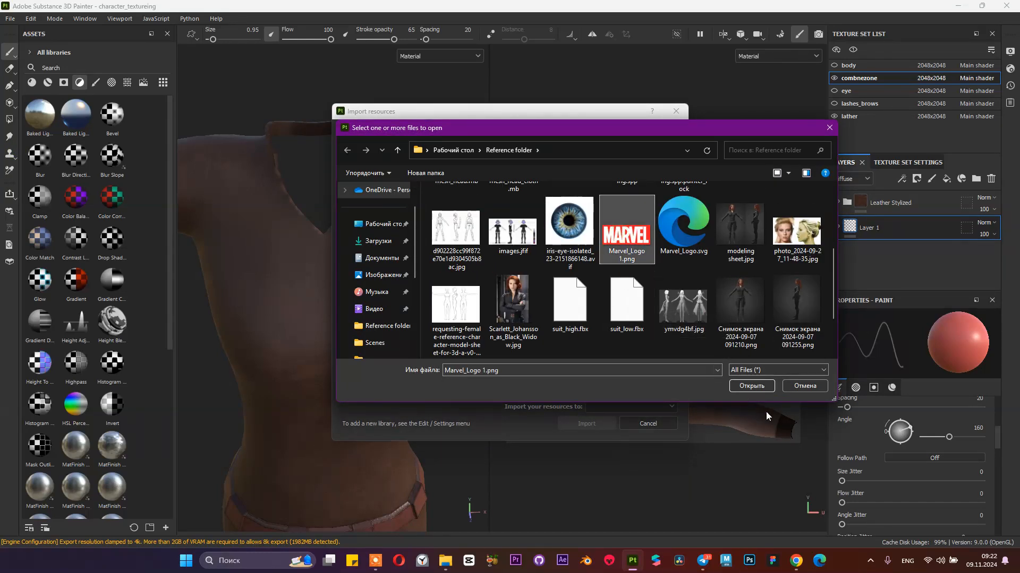
{"action": "left_click", "coordinate": [752, 386]}
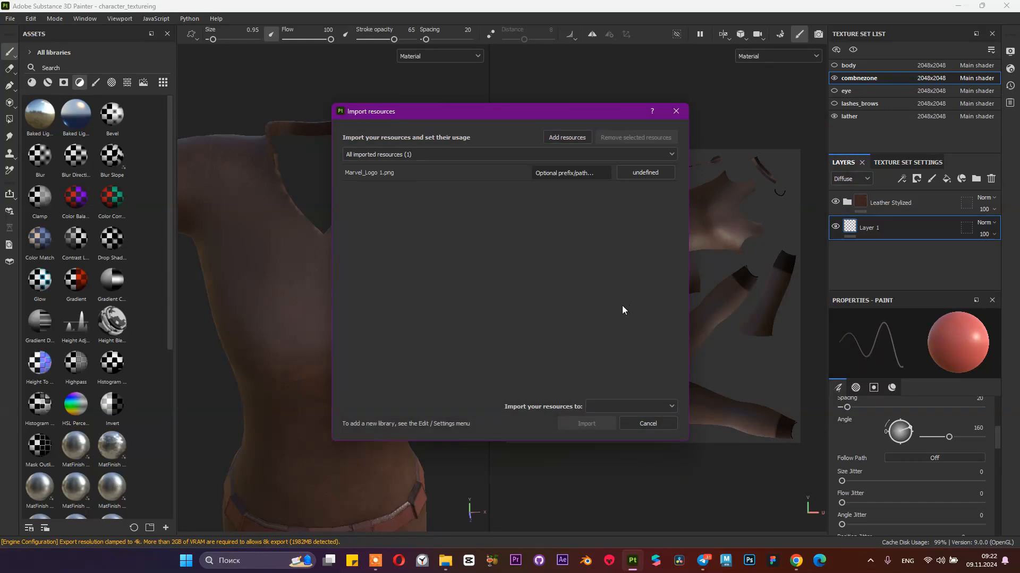
Step: Set the logo's usage to texture and import it into the project 'character_textureing'
{"action": "left_click", "coordinate": [648, 173]}
{"action": "left_click", "coordinate": [670, 211]}
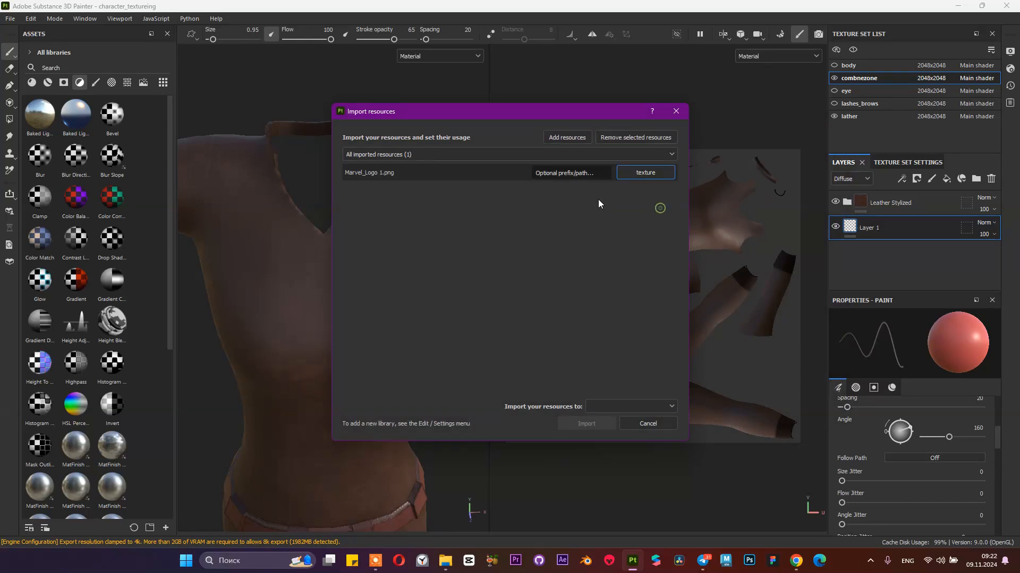
{"action": "left_click", "coordinate": [649, 406]}
{"action": "left_click", "coordinate": [636, 432]}
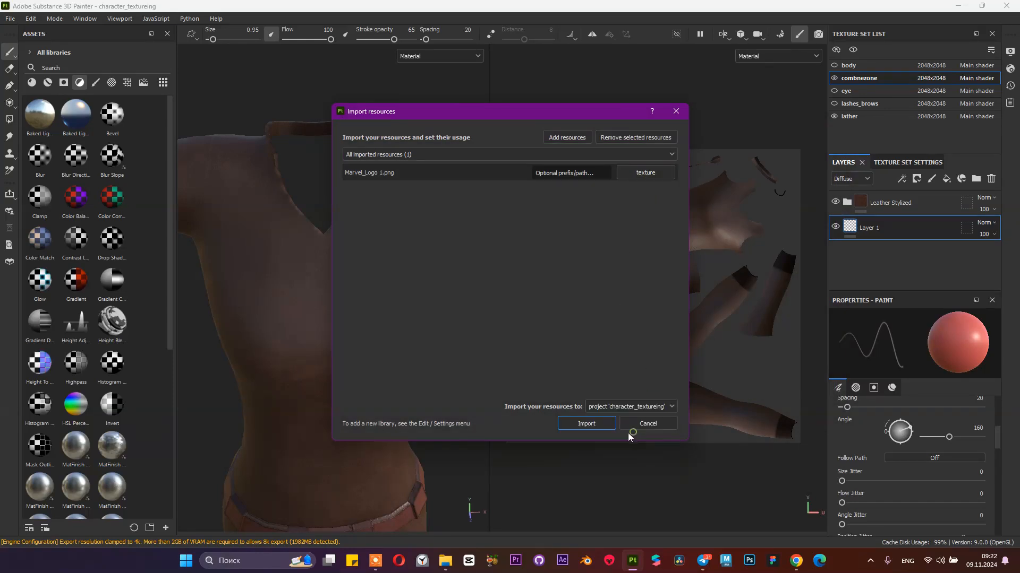
{"action": "left_click", "coordinate": [587, 423]}
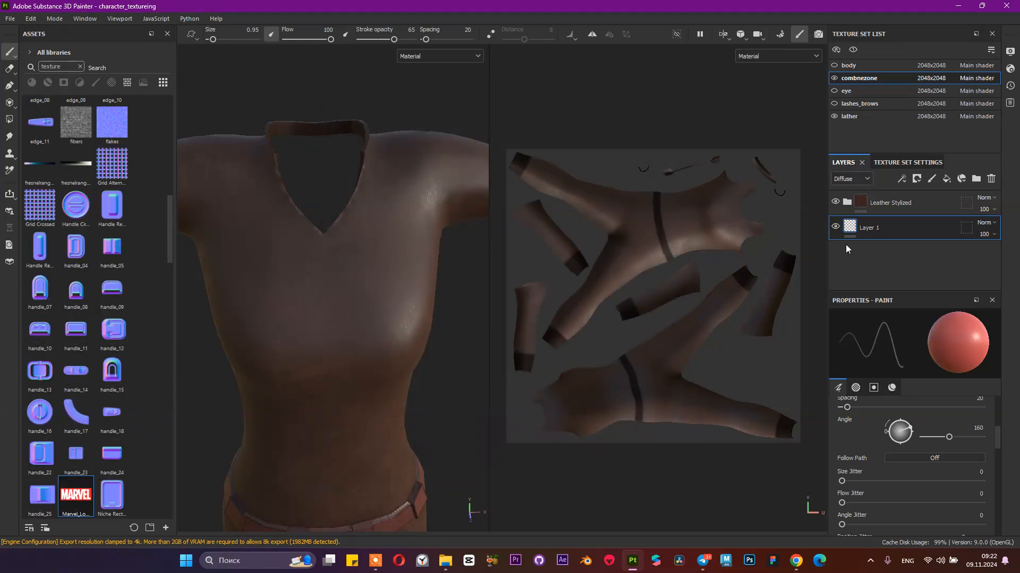
Step: Move Layer 1 above the Leather Stylized group and add a fill layer on top of it
{"action": "left_click_drag", "start_coordinate": [879, 226], "coordinate": [846, 192]}
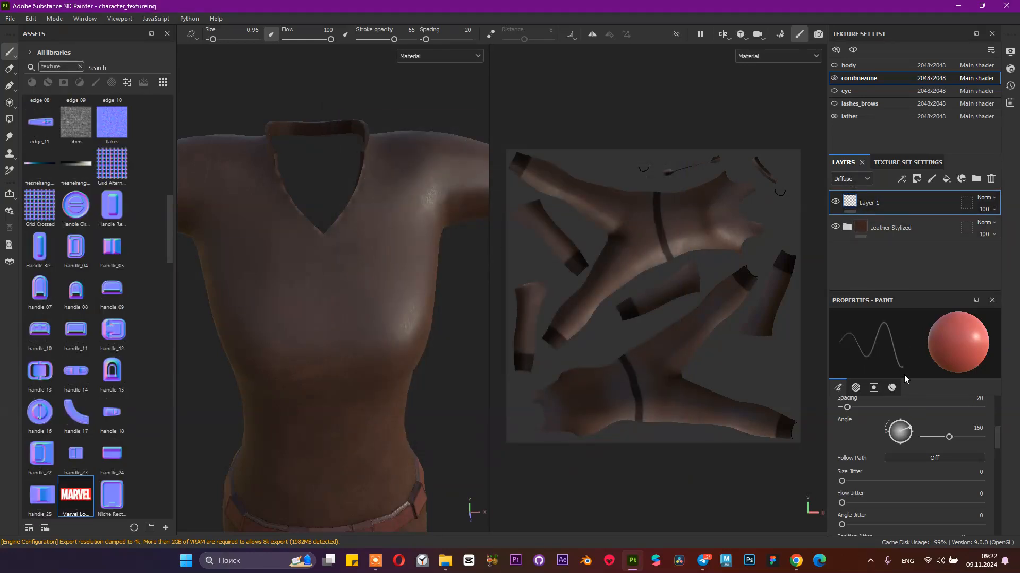
{"action": "left_click", "coordinate": [947, 179]}
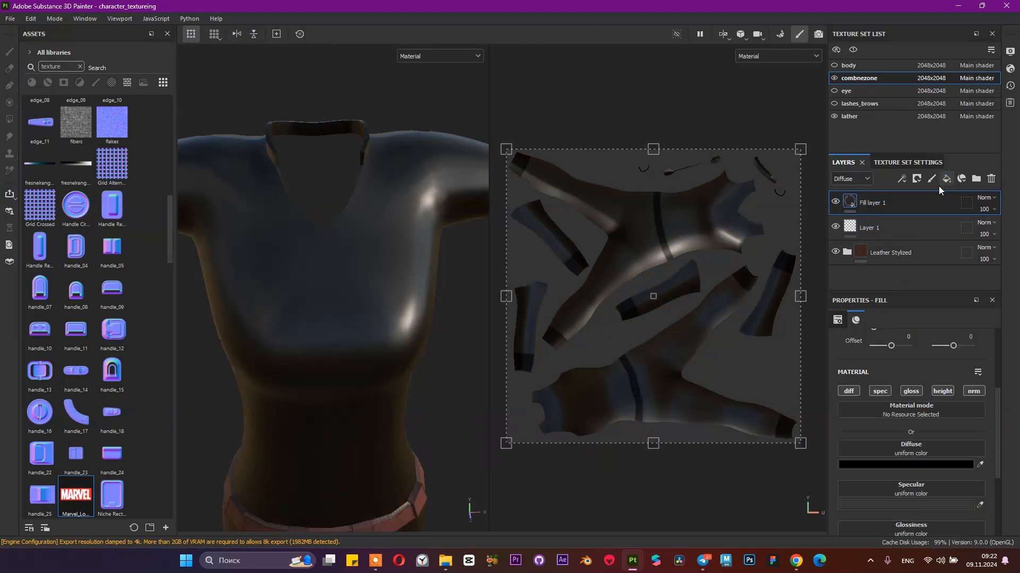
Step: Open the fill layer's Diffuse resource choices and clear the texture search from the asset library
{"action": "left_click", "coordinate": [914, 449]}
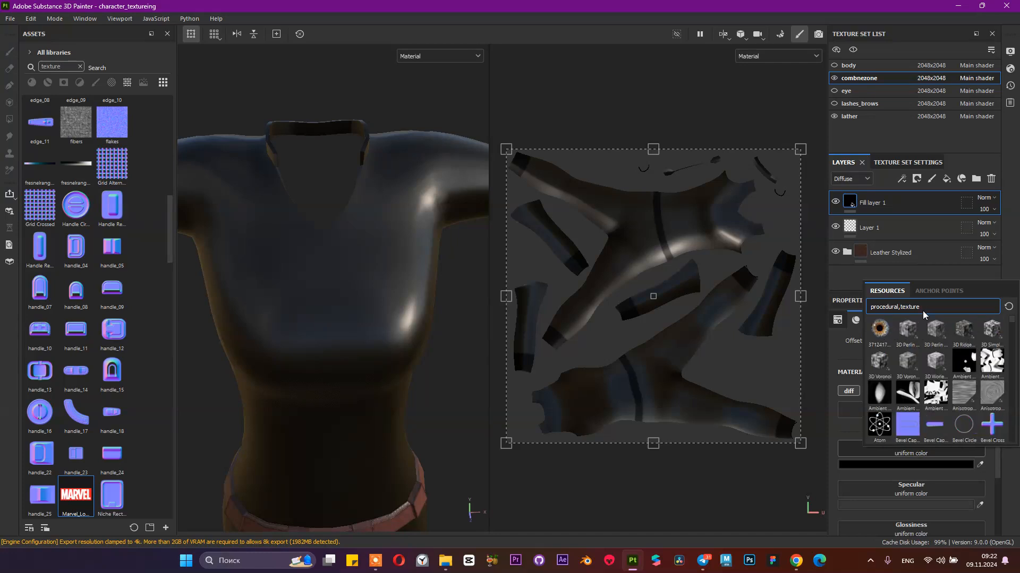
{"action": "left_click", "coordinate": [64, 83]}
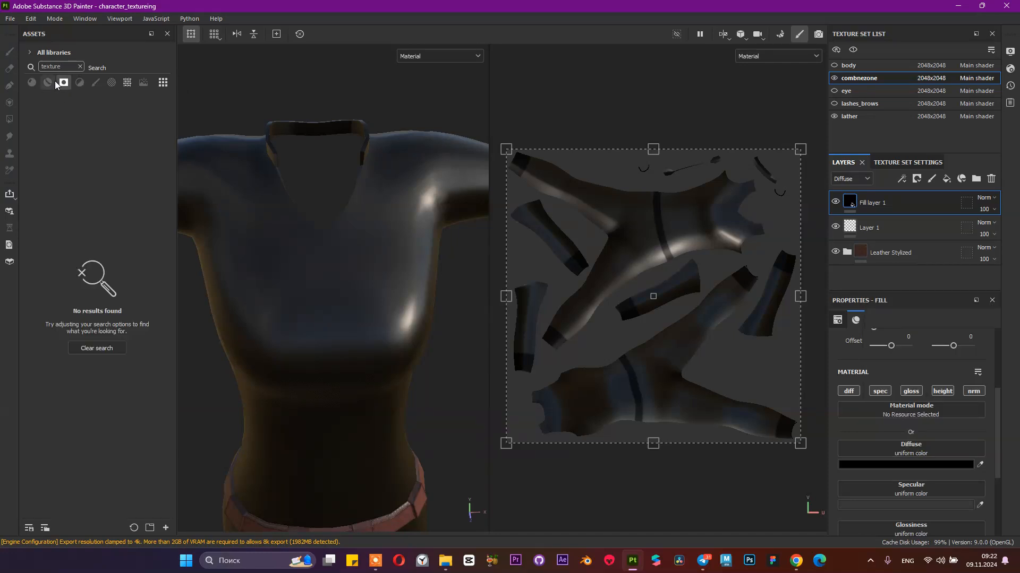
{"action": "left_click", "coordinate": [81, 67]}
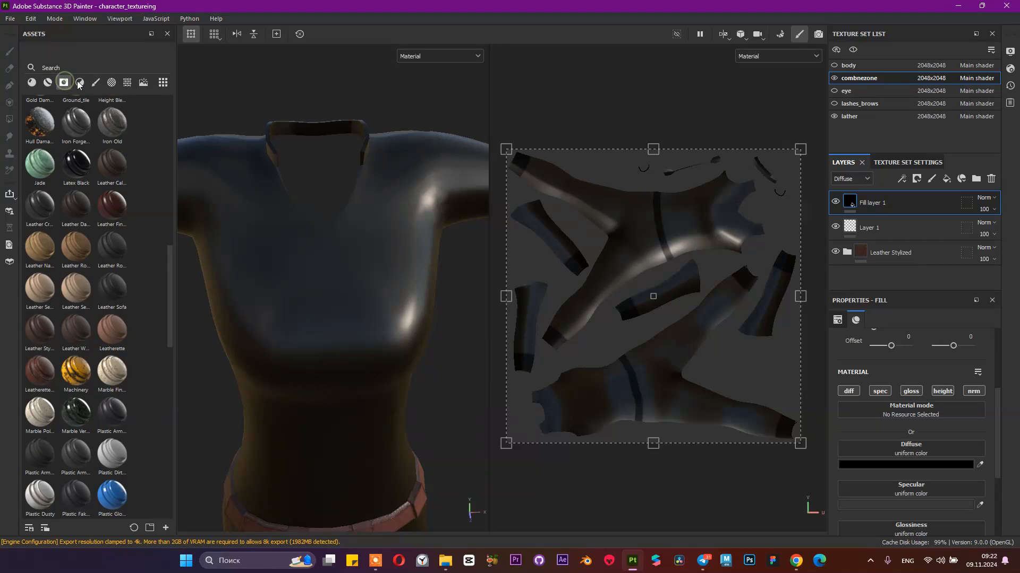
{"action": "left_click", "coordinate": [127, 82]}
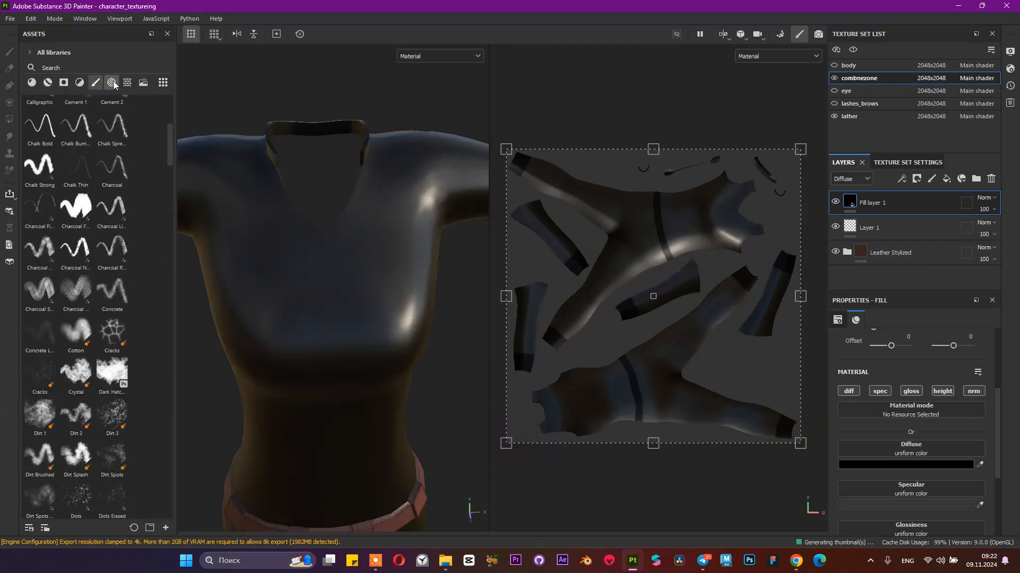
{"action": "left_click", "coordinate": [143, 82]}
{"action": "left_click", "coordinate": [162, 83]}
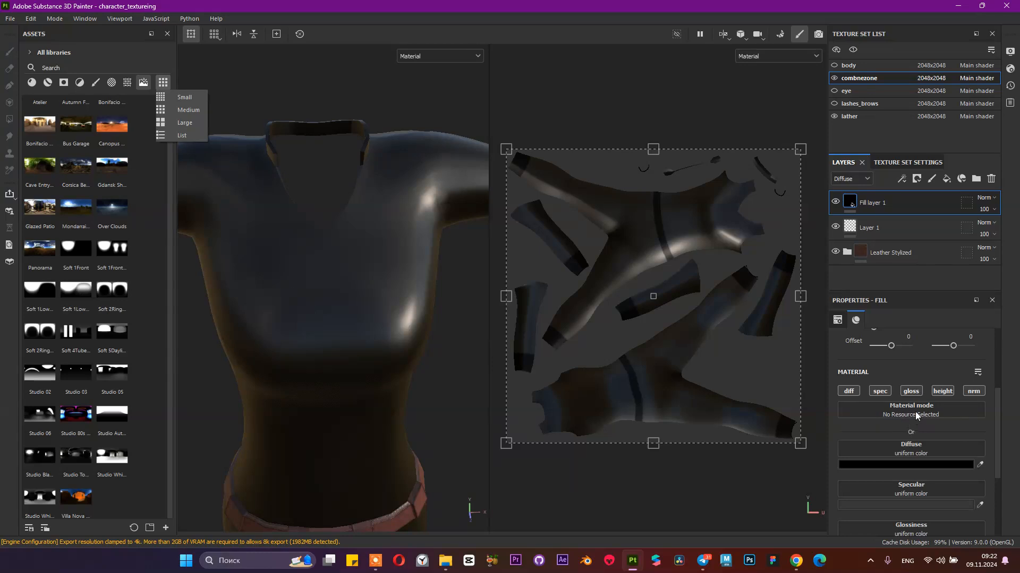
{"action": "left_click", "coordinate": [906, 447]}
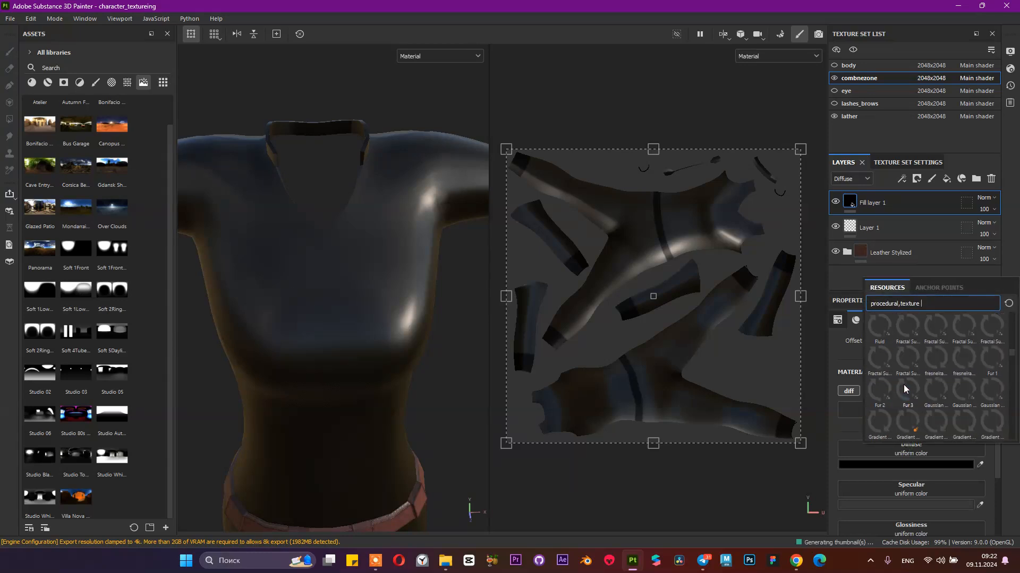
{"action": "scroll", "coordinate": [905, 384], "scroll_direction": "down", "scroll_amount": 10}
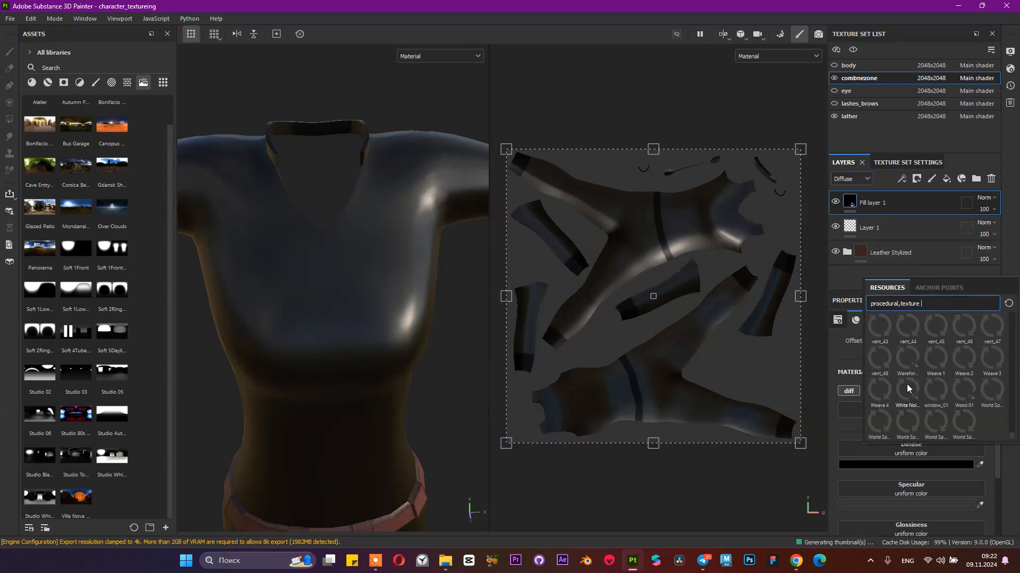
{"action": "scroll", "coordinate": [921, 385], "scroll_direction": "up", "scroll_amount": 10}
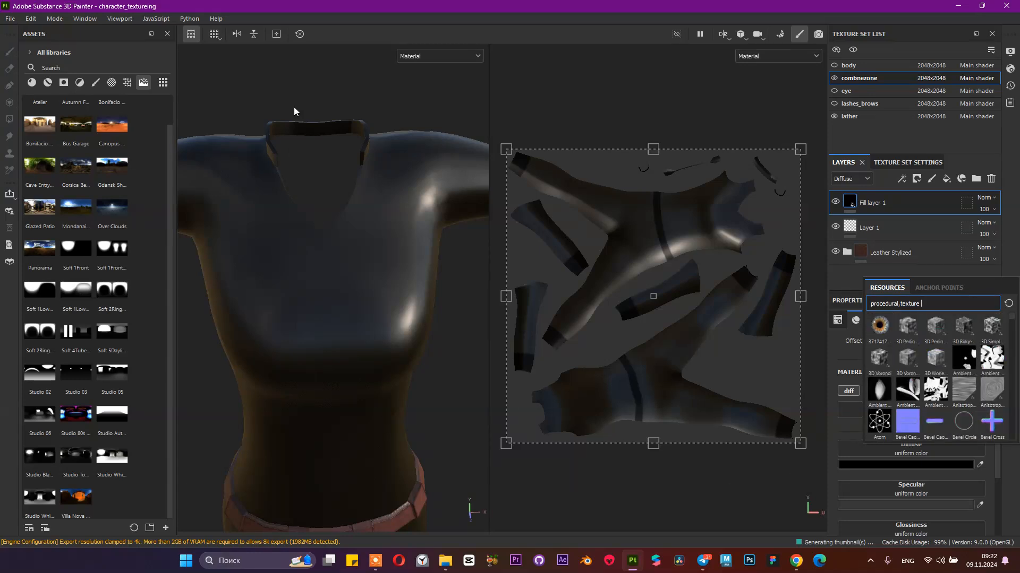
Step: Start a resource import and add the file Marvel_Logo 1.png from the Reference folder
{"action": "left_click", "coordinate": [10, 19]}
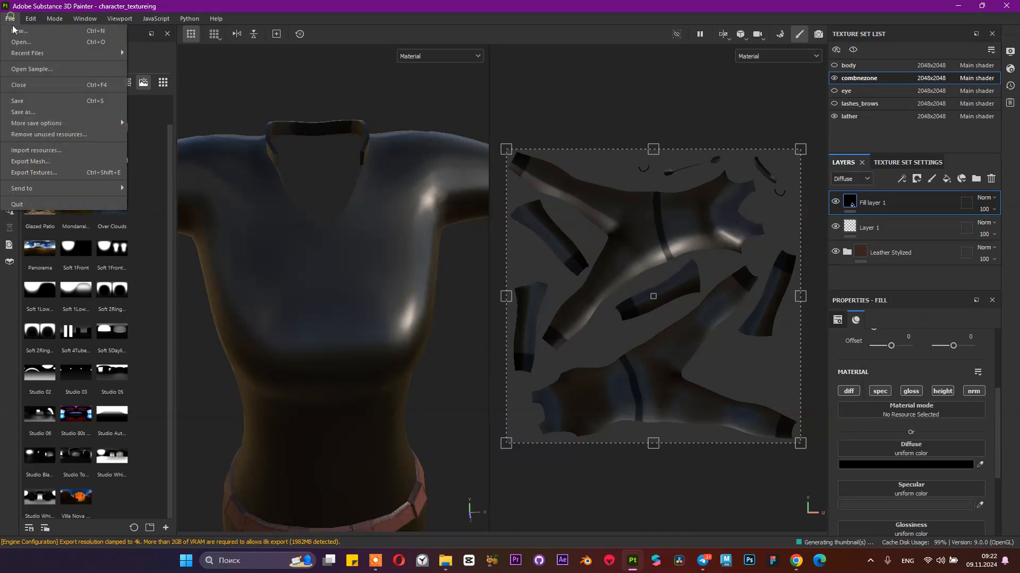
{"action": "left_click", "coordinate": [17, 158]}
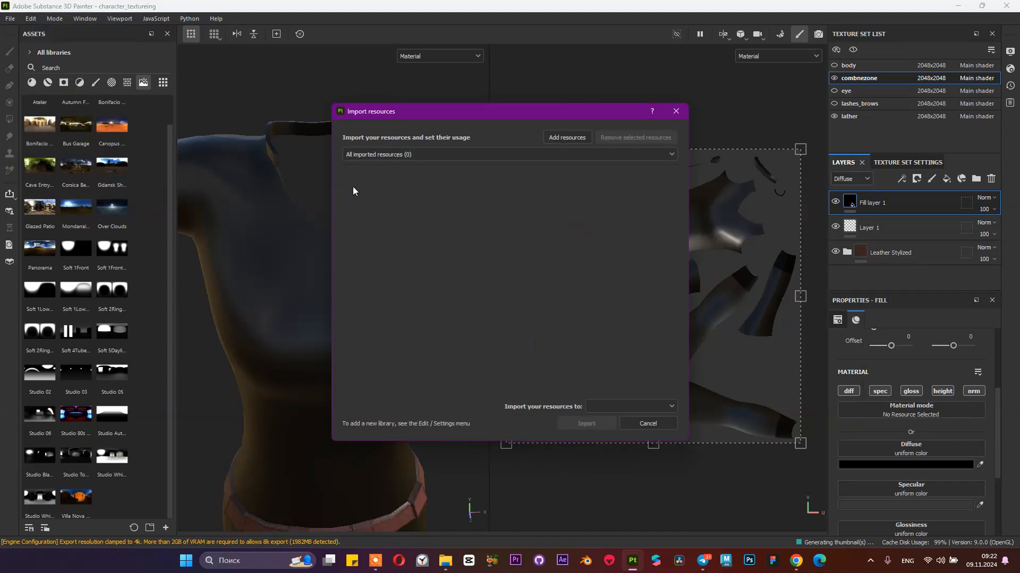
{"action": "left_click", "coordinate": [582, 139]}
{"action": "scroll", "coordinate": [530, 241], "scroll_direction": "down", "scroll_amount": 3}
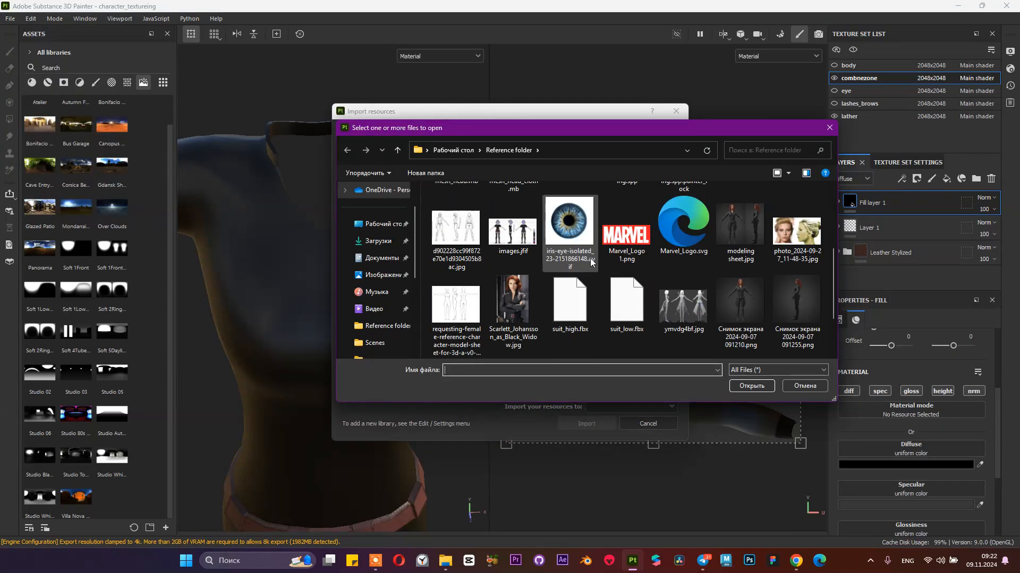
{"action": "double_click", "coordinate": [599, 238]}
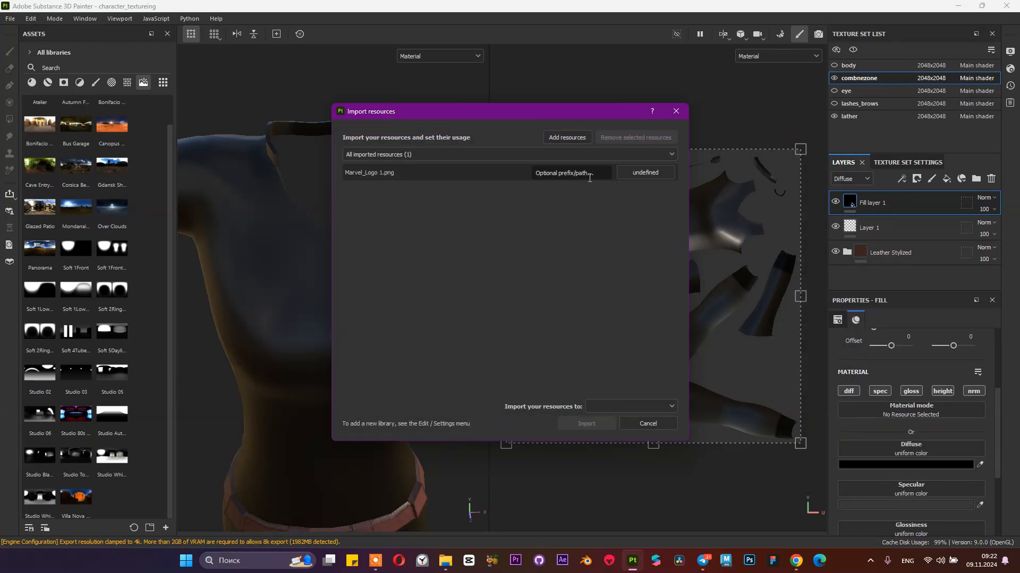
Step: Set the logo's usage to texture and import it into the project 'character_textureing'
{"action": "left_click", "coordinate": [621, 175]}
{"action": "left_click", "coordinate": [631, 212]}
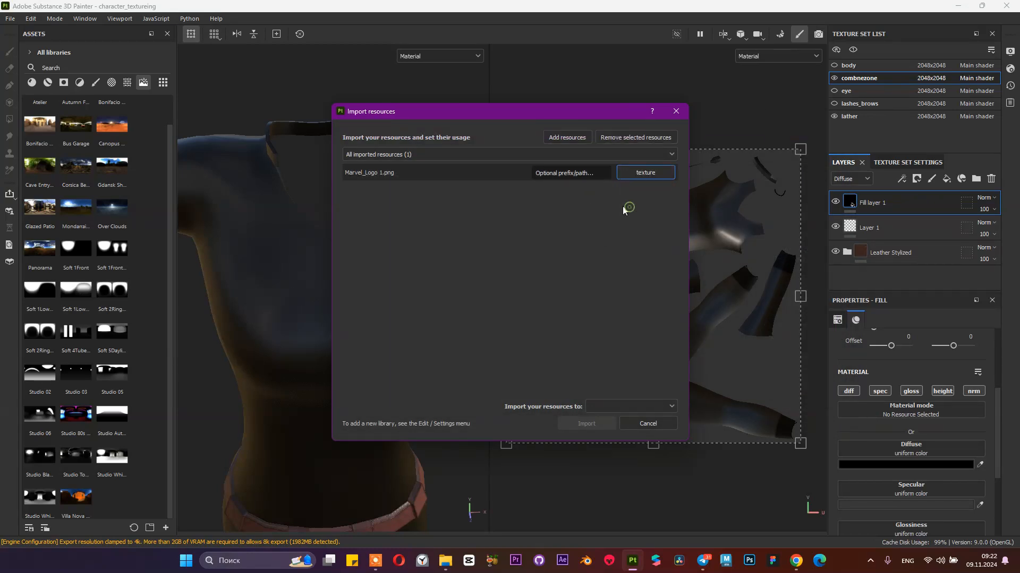
{"action": "left_click", "coordinate": [606, 405]}
{"action": "left_click", "coordinate": [603, 427]}
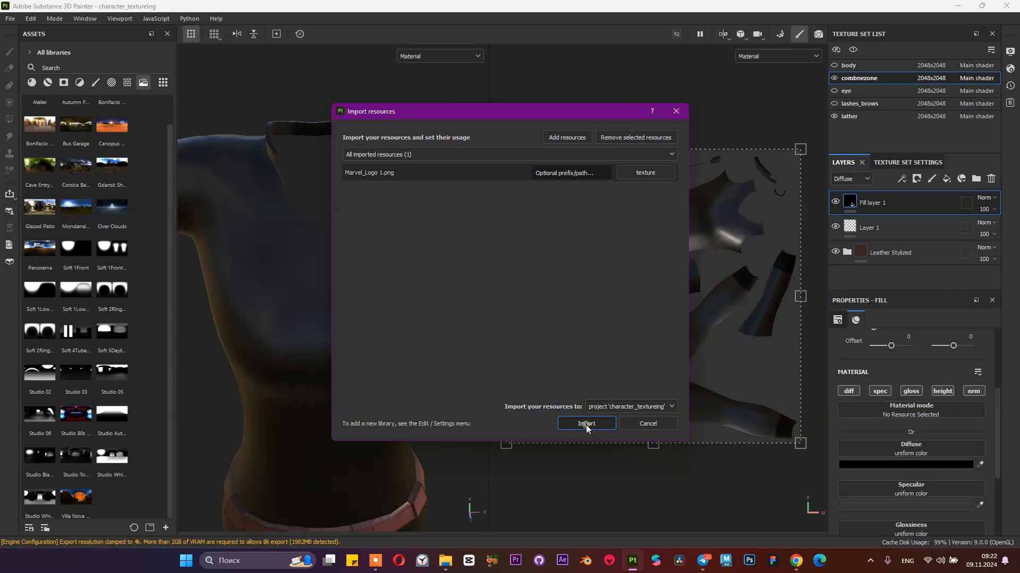
{"action": "left_click", "coordinate": [586, 423]}
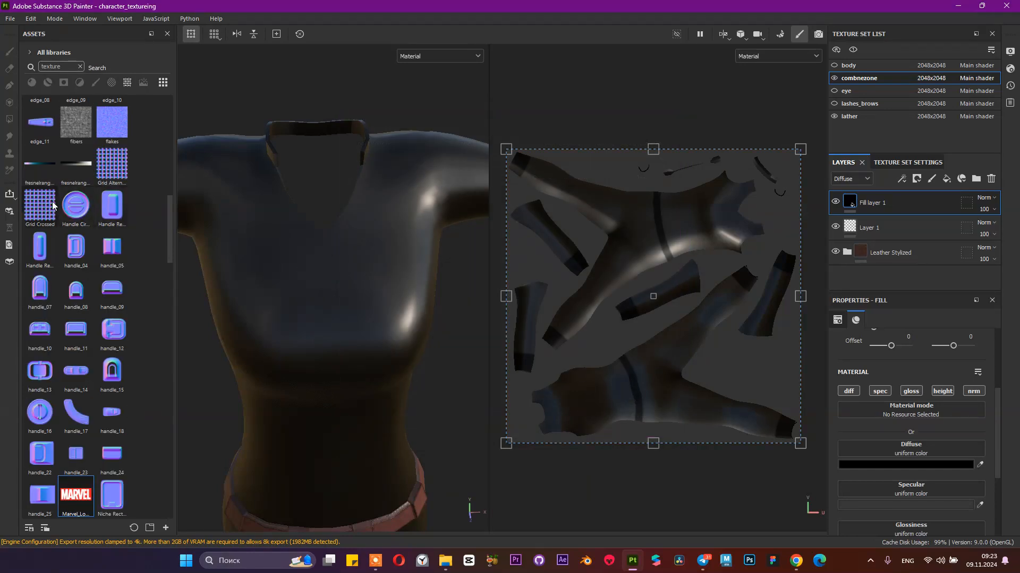
Step: Assign the Marvel_Logo 1 texture to the diffuse channel of Fill layer 1 and set its UV Wrap to None
{"action": "left_click_drag", "start_coordinate": [75, 494], "coordinate": [908, 447]}
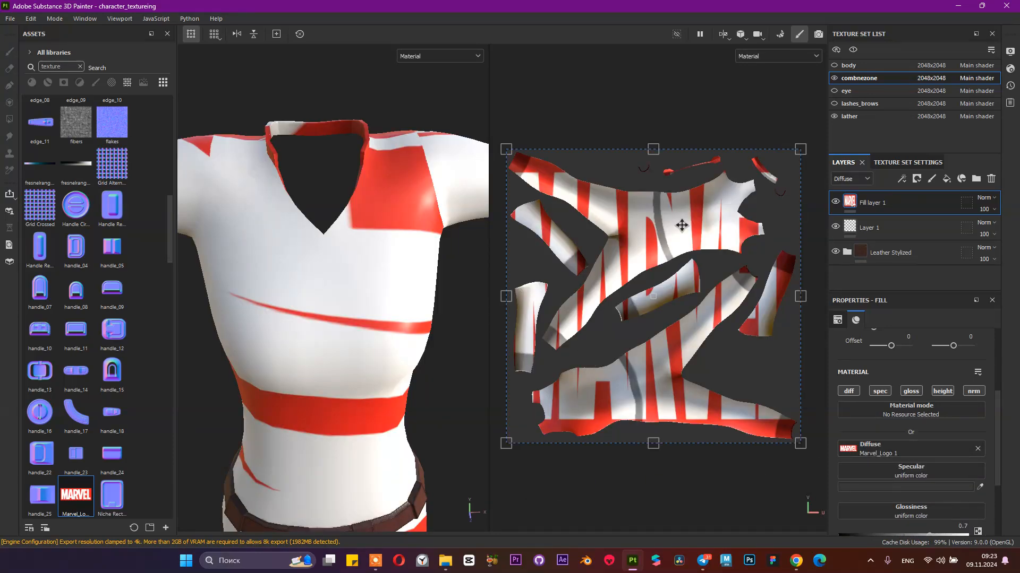
{"action": "scroll", "coordinate": [902, 445], "scroll_direction": "up", "scroll_amount": 4}
{"action": "left_click", "coordinate": [884, 389]}
{"action": "left_click", "coordinate": [885, 404]}
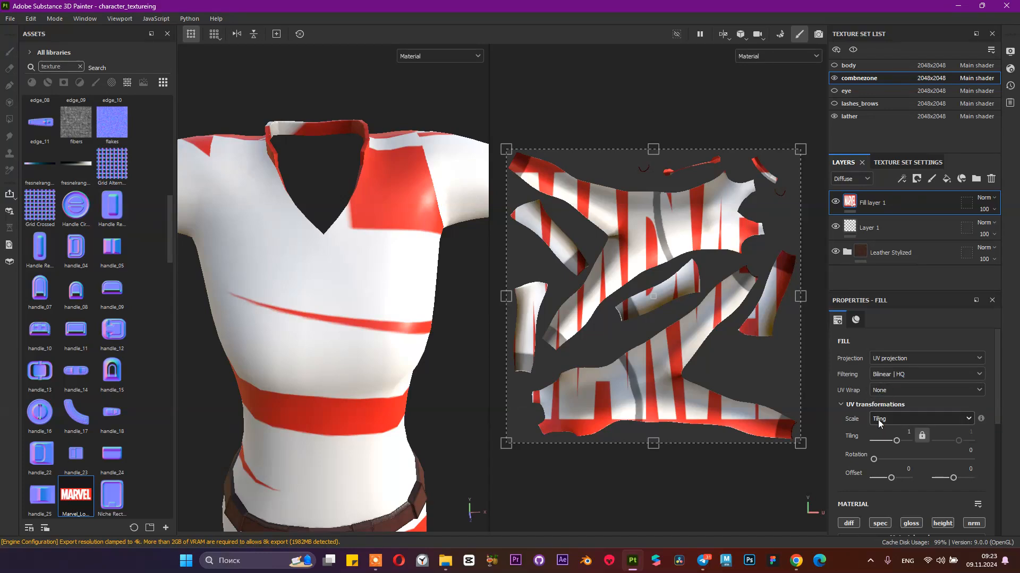
Step: Scale the logo down to a tiling of about 14 and rotate it to about 274.5° on the front torso UV island
{"action": "left_click_drag", "start_coordinate": [792, 148], "coordinate": [717, 173]}
{"action": "left_click_drag", "start_coordinate": [776, 158], "coordinate": [724, 215]}
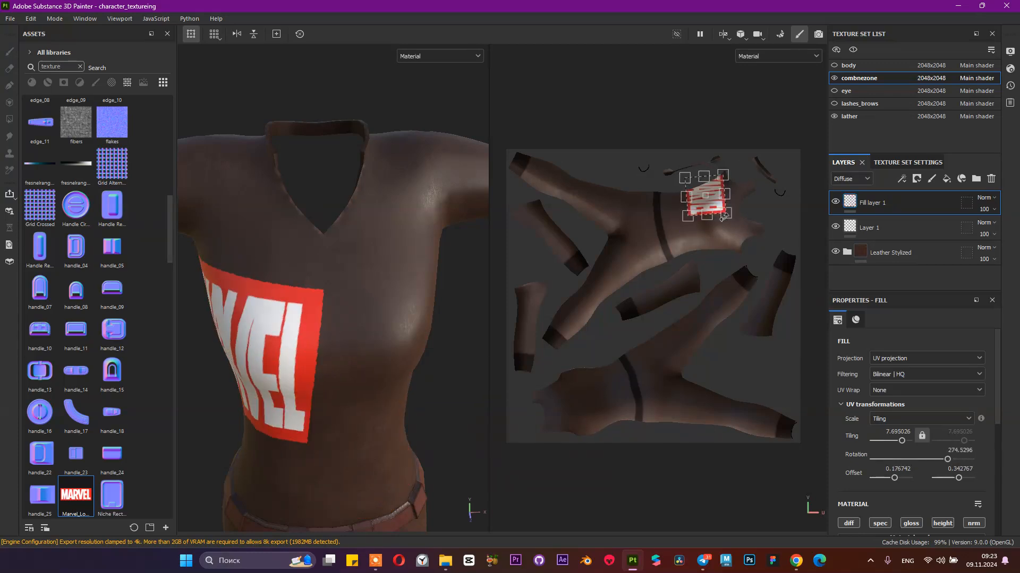
{"action": "scroll", "coordinate": [730, 177], "scroll_direction": "up", "scroll_amount": 1}
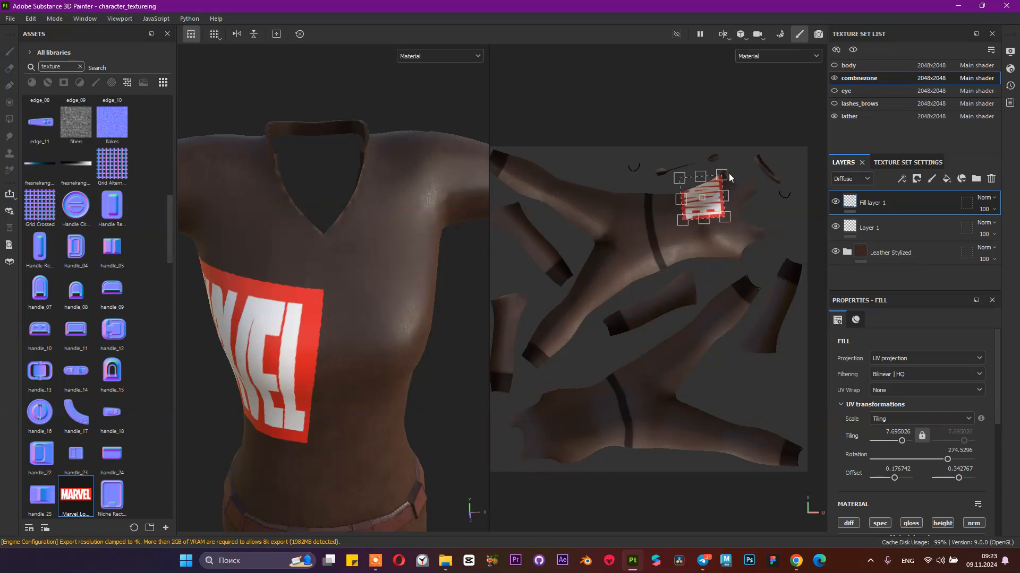
{"action": "left_click_drag", "start_coordinate": [721, 175], "coordinate": [702, 190]}
{"action": "scroll", "coordinate": [702, 189], "scroll_direction": "up", "scroll_amount": 1}
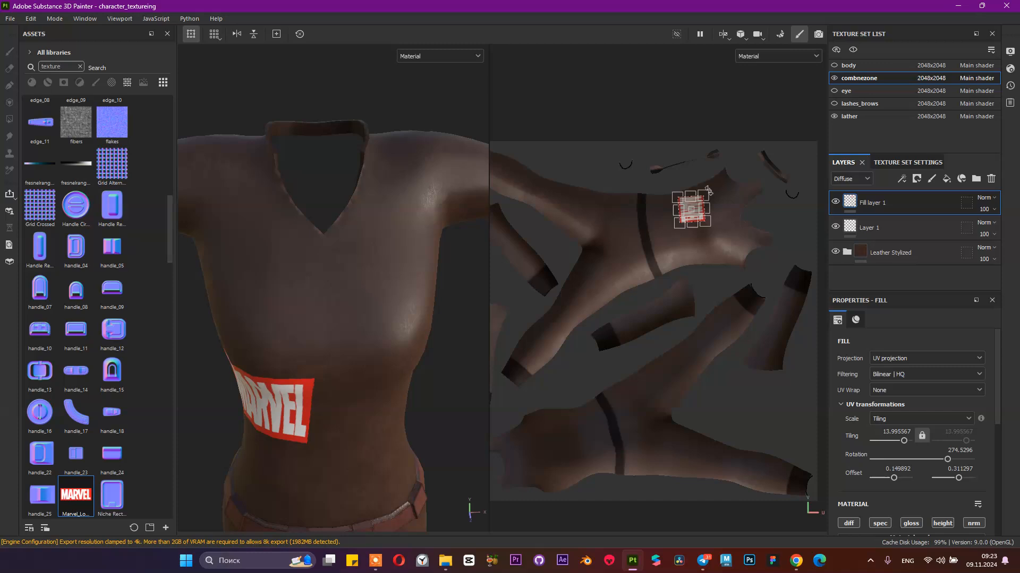
{"action": "scroll", "coordinate": [705, 195], "scroll_direction": "up", "scroll_amount": 3}
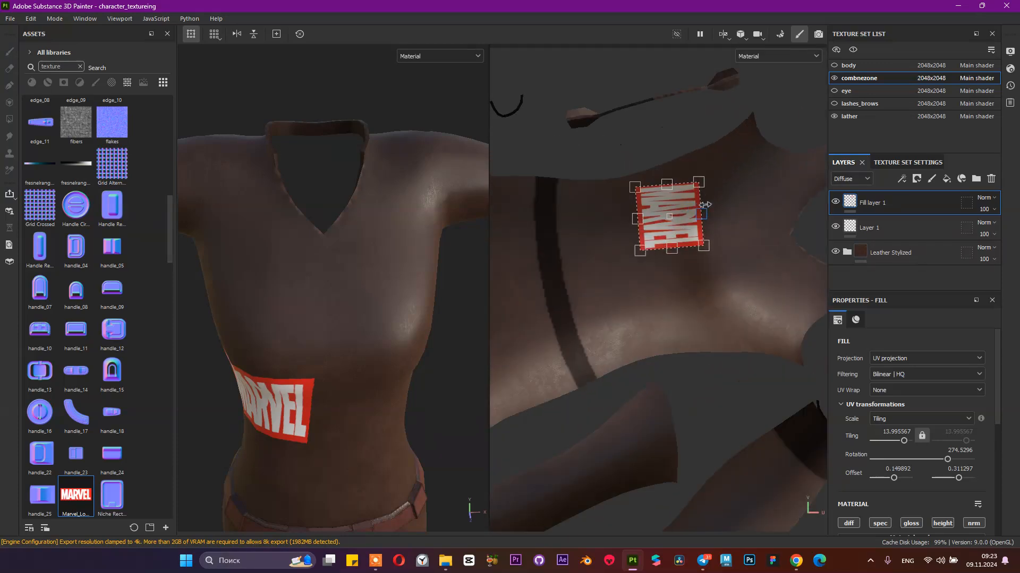
Step: Shrink the logo to a tiling of about 26.4 by 40.2, rotate it to about 288.3° and position it on the upper chest
{"action": "left_click_drag", "start_coordinate": [675, 200], "coordinate": [746, 175]}
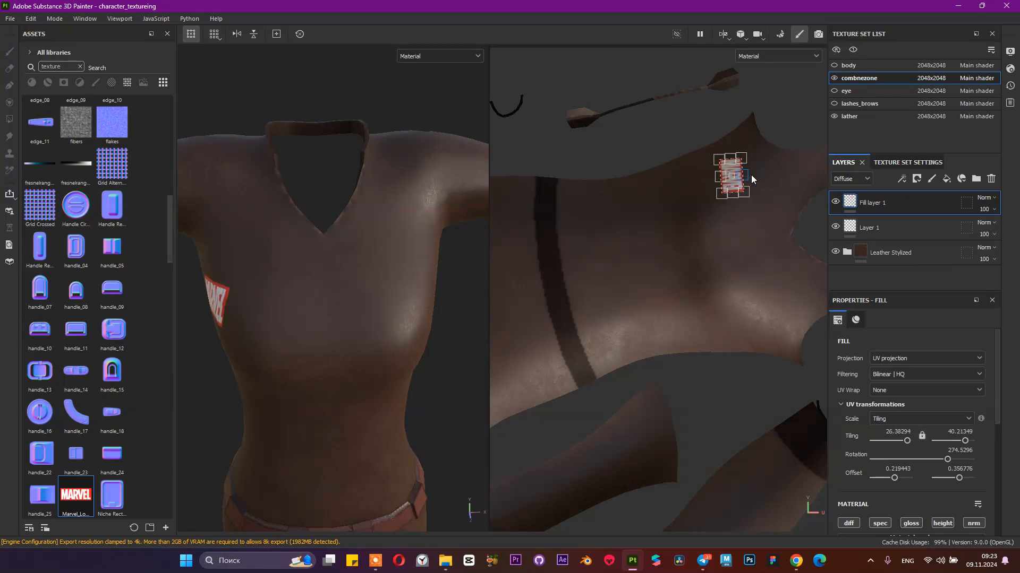
{"action": "scroll", "coordinate": [765, 175], "scroll_direction": "up", "scroll_amount": 5}
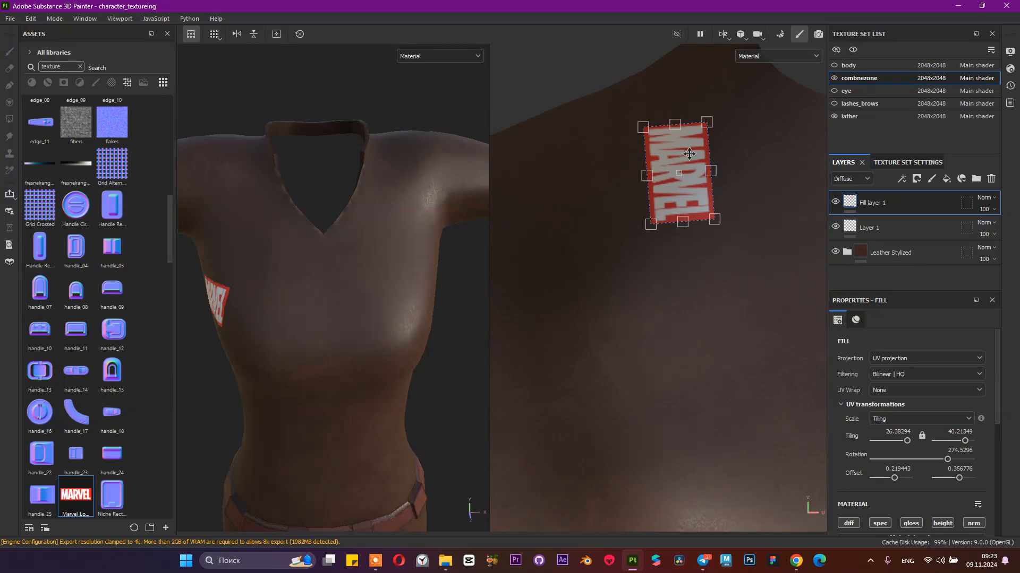
{"action": "left_click_drag", "start_coordinate": [689, 152], "coordinate": [736, 212]}
{"action": "left_click_drag", "start_coordinate": [776, 275], "coordinate": [776, 272]}
{"action": "left_click_drag", "start_coordinate": [741, 220], "coordinate": [785, 218]}
{"action": "scroll", "coordinate": [417, 225], "scroll_direction": "down", "scroll_amount": 5}
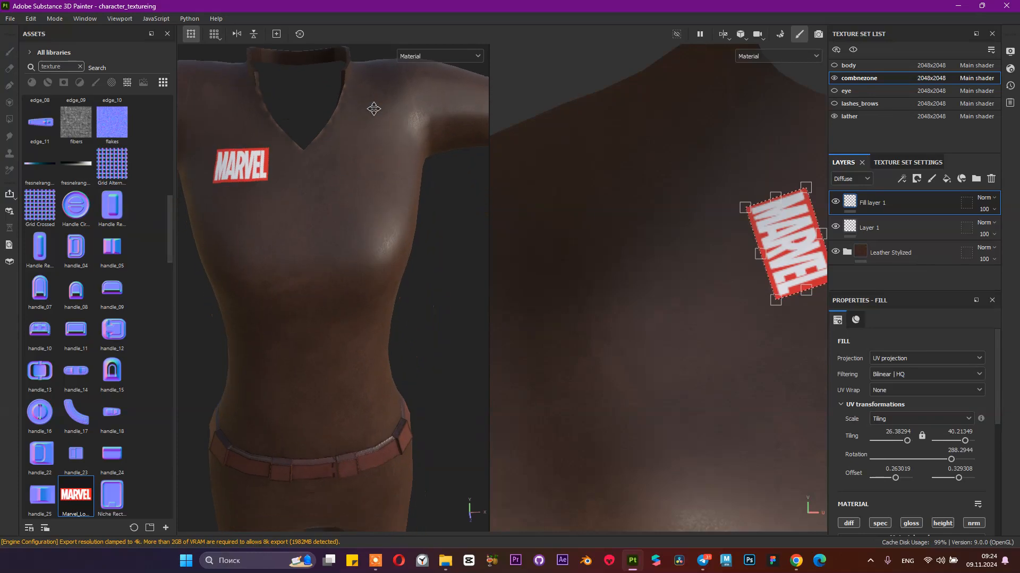
Step: Flatten the chest logo to a second tiling value of about 55.9 and save the project
{"action": "left_click_drag", "start_coordinate": [444, 153], "coordinate": [377, 162], "text": "alt"}
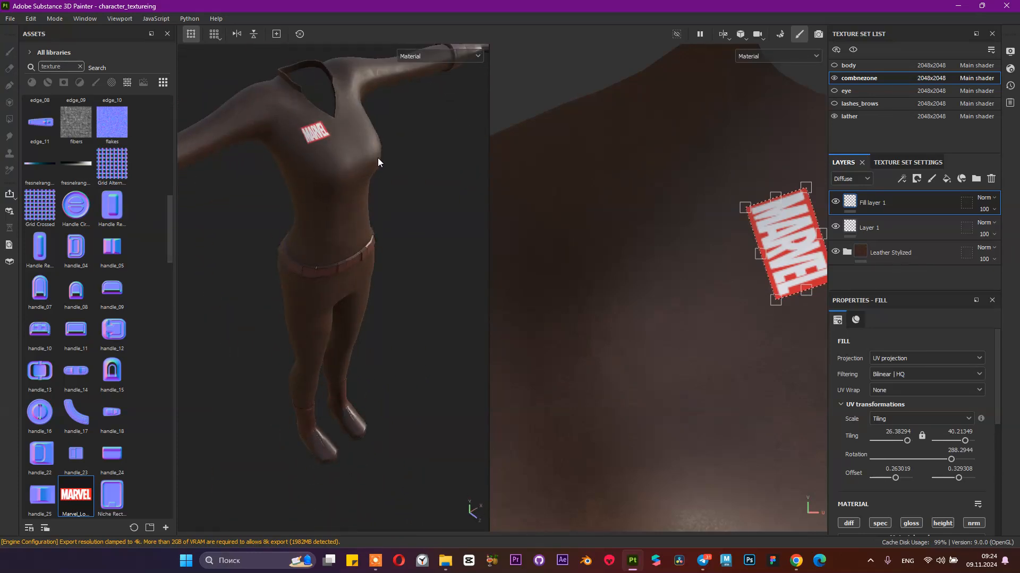
{"action": "left_click_drag", "start_coordinate": [758, 251], "coordinate": [774, 242]}
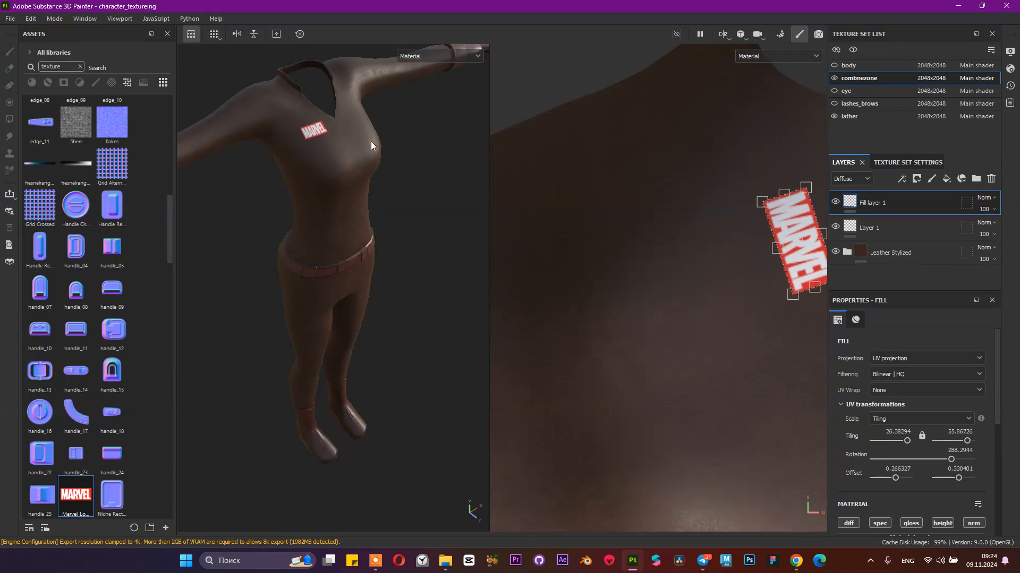
{"action": "left_click_drag", "start_coordinate": [370, 142], "coordinate": [317, 153], "text": "alt"}
{"action": "right_click_drag", "start_coordinate": [310, 140], "coordinate": [421, 157], "text": "alt"}
{"action": "middle_click_drag", "start_coordinate": [404, 155], "coordinate": [386, 213], "text": "alt"}
{"action": "key", "text": "ctrl+s"}
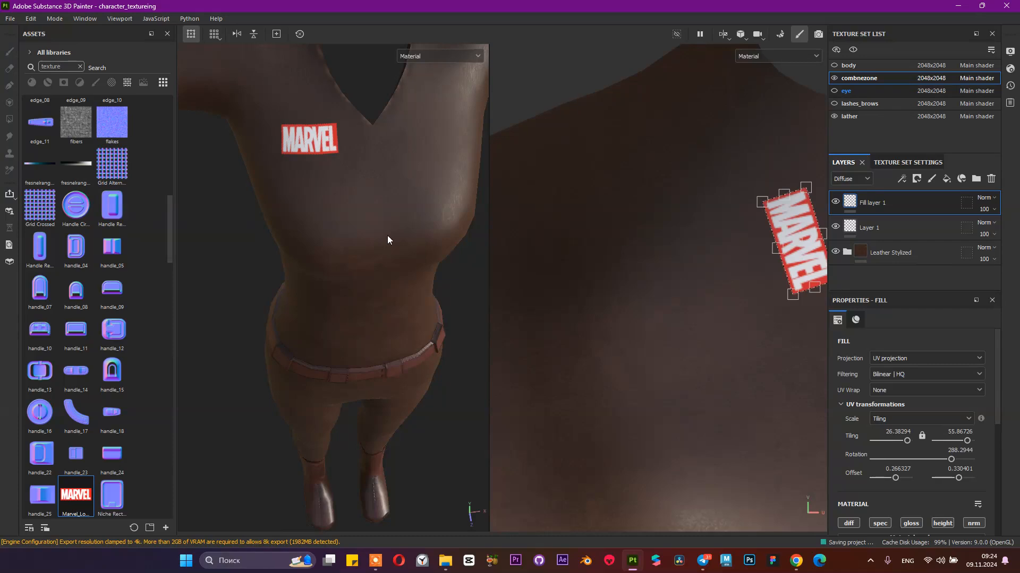
Step: Make the eye, lashes_brows and body texture sets visible alongside the suit
{"action": "left_click_drag", "start_coordinate": [355, 235], "coordinate": [396, 175], "text": "alt"}
{"action": "right_click_drag", "start_coordinate": [392, 182], "coordinate": [133, 125], "text": "alt"}
{"action": "right_click_drag", "start_coordinate": [345, 187], "coordinate": [313, 192], "text": "alt"}
{"action": "mouse_move", "coordinate": [317, 195]}
{"action": "left_mouse_down", "text": "alt"}
{"action": "mouse_move", "coordinate": [291, 213]}
{"action": "mouse_move", "coordinate": [308, 210]}
{"action": "left_mouse_up", "text": "alt"}
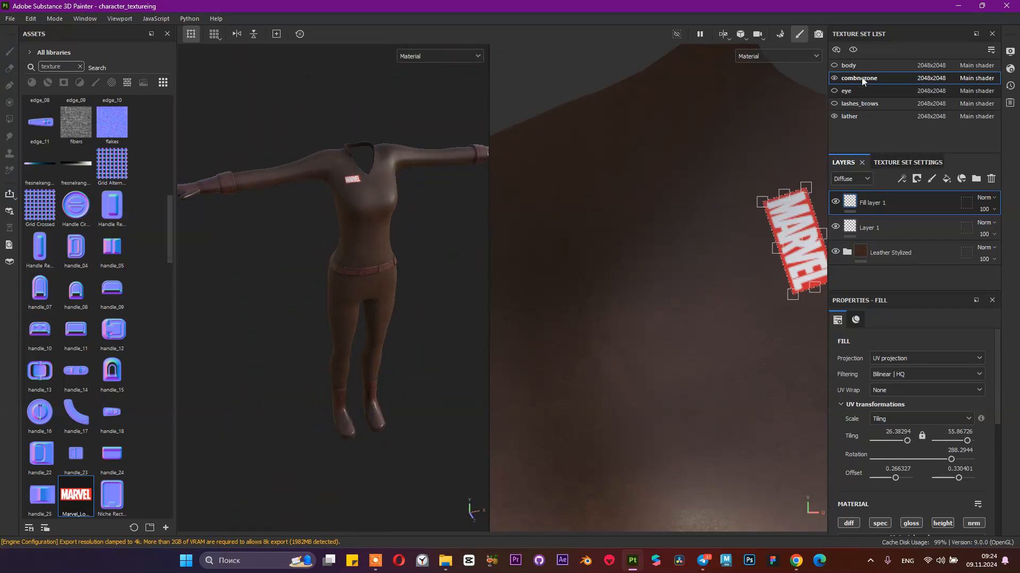
{"action": "left_click_drag", "start_coordinate": [374, 227], "coordinate": [461, 234], "text": "alt"}
{"action": "right_click_drag", "start_coordinate": [296, 256], "coordinate": [563, 361], "text": "alt"}
{"action": "left_click_drag", "start_coordinate": [346, 274], "coordinate": [329, 289], "text": "alt"}
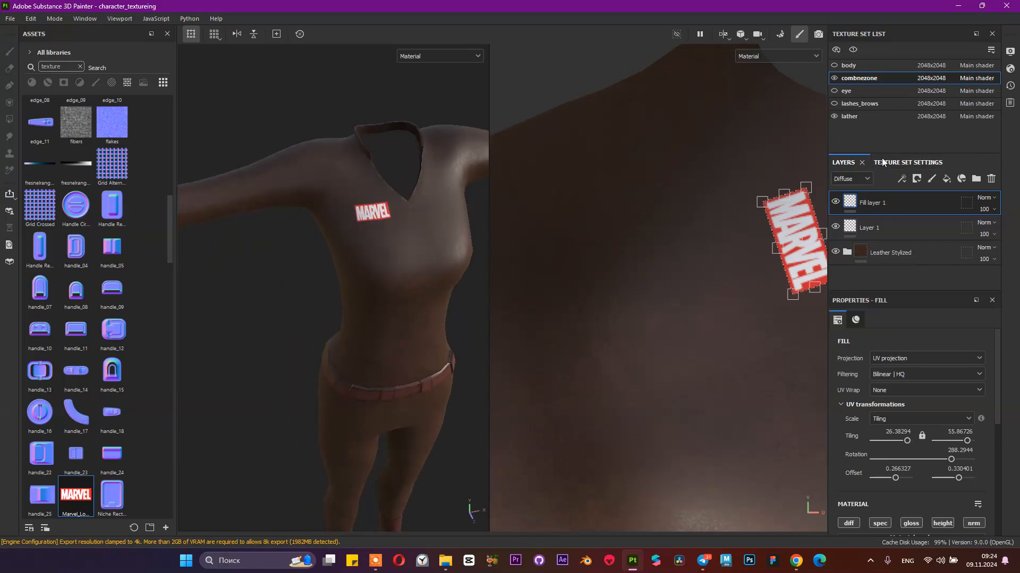
{"action": "left_click", "coordinate": [834, 91]}
{"action": "left_click", "coordinate": [834, 103]}
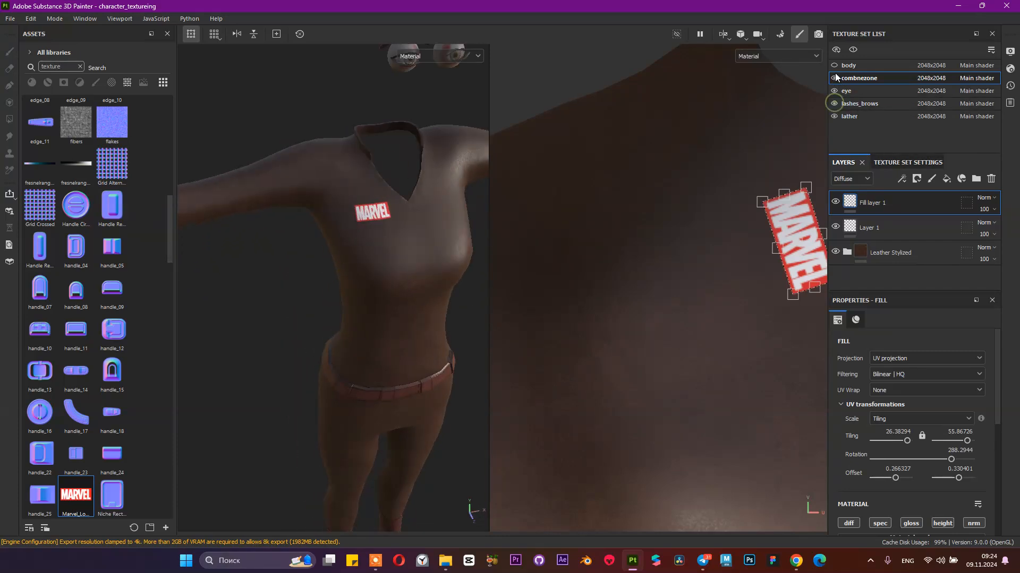
{"action": "left_click", "coordinate": [834, 65]}
Step: Examine the complete character with the suit and chest logo from several angles, close up and at full length
{"action": "right_click_drag", "start_coordinate": [418, 198], "coordinate": [244, 141], "text": "alt"}
{"action": "left_click_drag", "start_coordinate": [412, 195], "coordinate": [282, 198], "text": "alt"}
{"action": "right_click_drag", "start_coordinate": [399, 188], "coordinate": [443, 237], "text": "alt"}
{"action": "middle_click_drag", "start_coordinate": [355, 219], "coordinate": [279, 257], "text": "alt"}
{"action": "right_click_drag", "start_coordinate": [280, 213], "coordinate": [317, 226], "text": "alt"}
{"action": "middle_click_drag", "start_coordinate": [316, 225], "coordinate": [340, 266], "text": "alt"}
{"action": "left_click_drag", "start_coordinate": [270, 211], "coordinate": [401, 218], "text": "alt"}
{"action": "right_click_drag", "start_coordinate": [387, 214], "coordinate": [279, 216], "text": "alt"}
{"action": "middle_click_drag", "start_coordinate": [280, 218], "coordinate": [367, 194], "text": "alt"}
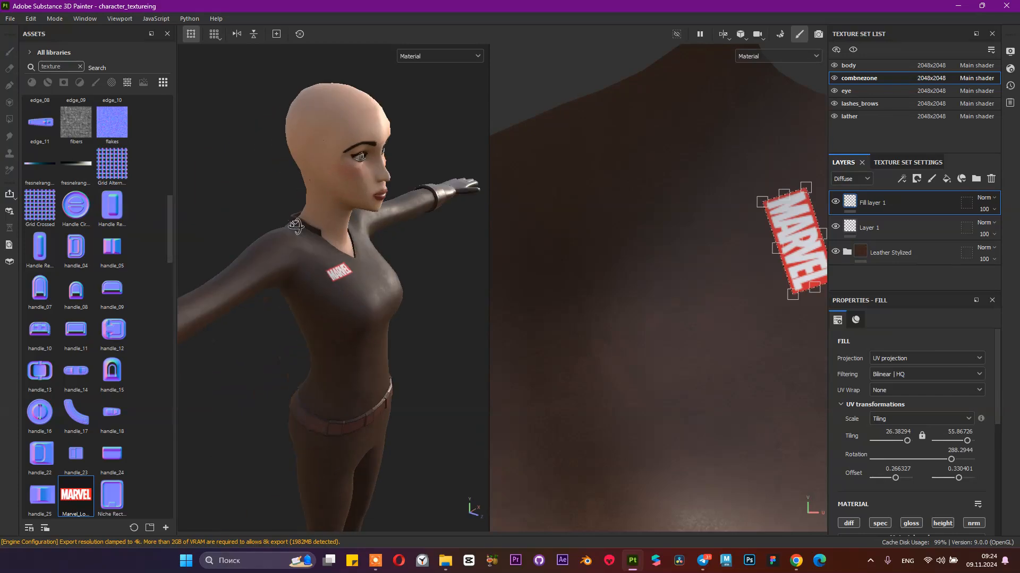
{"action": "left_click_drag", "start_coordinate": [420, 201], "coordinate": [348, 197], "text": "alt"}
{"action": "middle_click_drag", "start_coordinate": [338, 278], "coordinate": [360, 194], "text": "alt"}
{"action": "right_click_drag", "start_coordinate": [475, 238], "coordinate": [403, 234], "text": "alt"}
{"action": "left_click_drag", "start_coordinate": [403, 234], "coordinate": [297, 205], "text": "alt"}
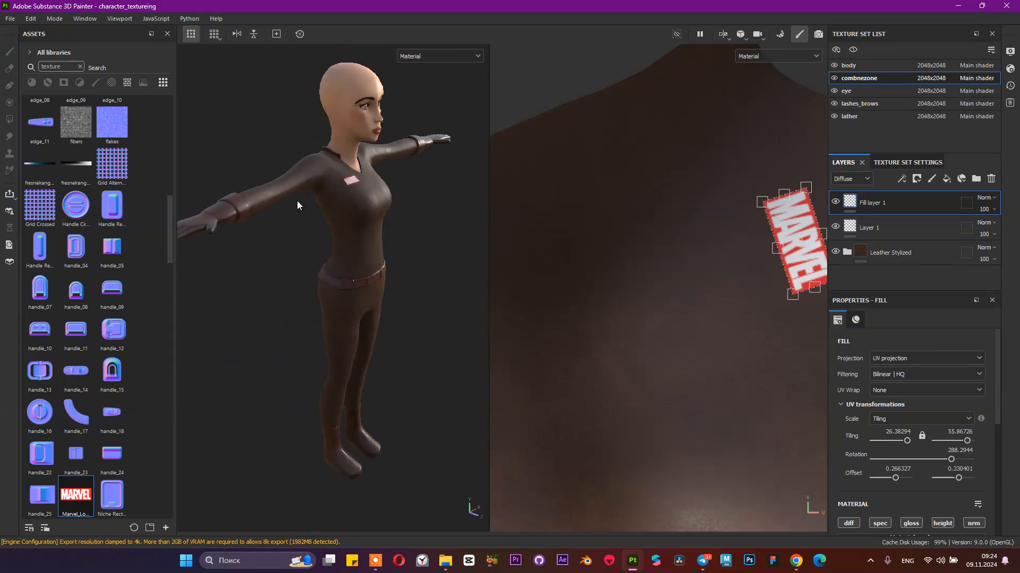
Step: Clear the texture filter from the asset search and review the character from both sides, ending at the face
{"action": "left_click", "coordinate": [80, 67]}
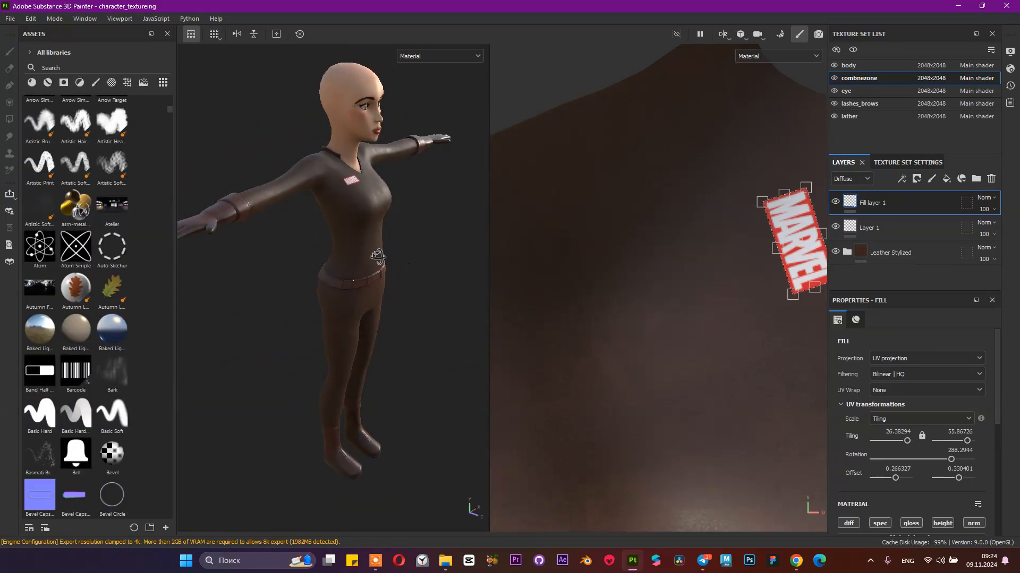
{"action": "left_click_drag", "start_coordinate": [297, 255], "coordinate": [366, 252], "text": "alt"}
{"action": "middle_click_drag", "start_coordinate": [366, 252], "coordinate": [345, 300], "text": "alt"}
{"action": "left_click_drag", "start_coordinate": [357, 265], "coordinate": [282, 253], "text": "alt"}
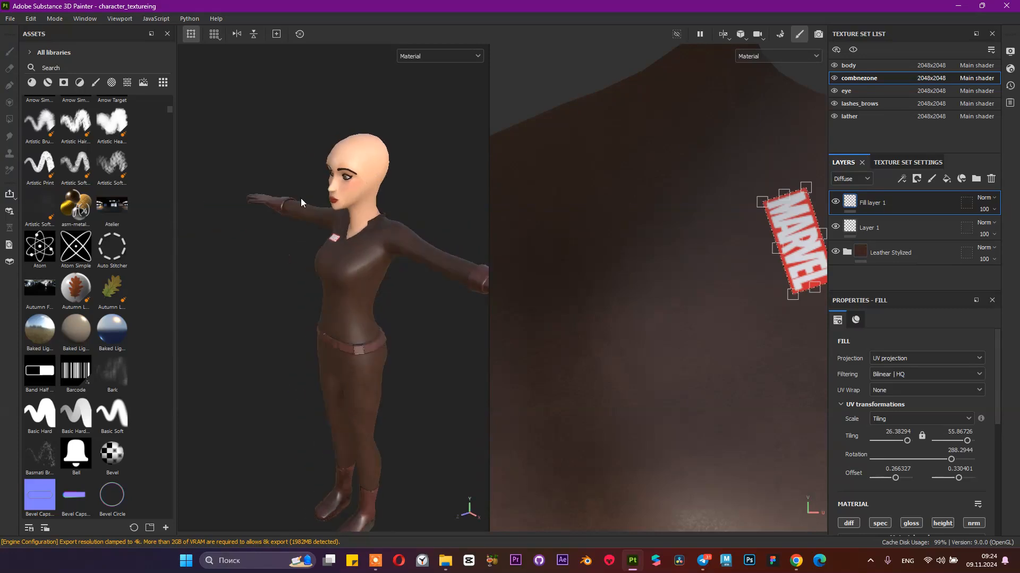
{"action": "right_click_drag", "start_coordinate": [289, 234], "coordinate": [396, 228], "text": "alt"}
{"action": "middle_click_drag", "start_coordinate": [369, 222], "coordinate": [344, 307], "text": "alt"}
{"action": "left_click_drag", "start_coordinate": [344, 307], "coordinate": [437, 262], "text": "alt"}
{"action": "right_click_drag", "start_coordinate": [313, 171], "coordinate": [458, 287], "text": "alt"}
{"action": "middle_click_drag", "start_coordinate": [382, 271], "coordinate": [340, 298], "text": "alt"}
{"action": "left_click_drag", "start_coordinate": [349, 253], "coordinate": [451, 234], "text": "alt"}
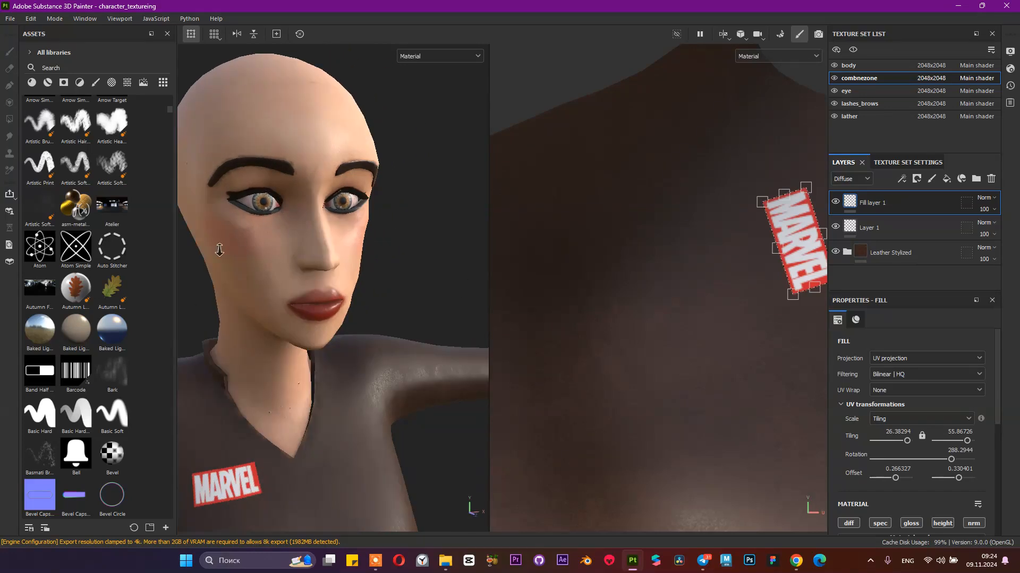
Step: Examine the character's eye, eyelashes and eyebrow textures up close
{"action": "right_click_drag", "start_coordinate": [319, 272], "coordinate": [270, 239], "text": "alt"}
{"action": "middle_click_drag", "start_coordinate": [352, 304], "coordinate": [294, 367], "text": "alt"}
{"action": "right_click_drag", "start_coordinate": [420, 313], "coordinate": [658, 425], "text": "alt"}
{"action": "middle_click_drag", "start_coordinate": [435, 326], "coordinate": [325, 212], "text": "alt"}
{"action": "right_click_drag", "start_coordinate": [325, 212], "coordinate": [481, 396], "text": "alt"}
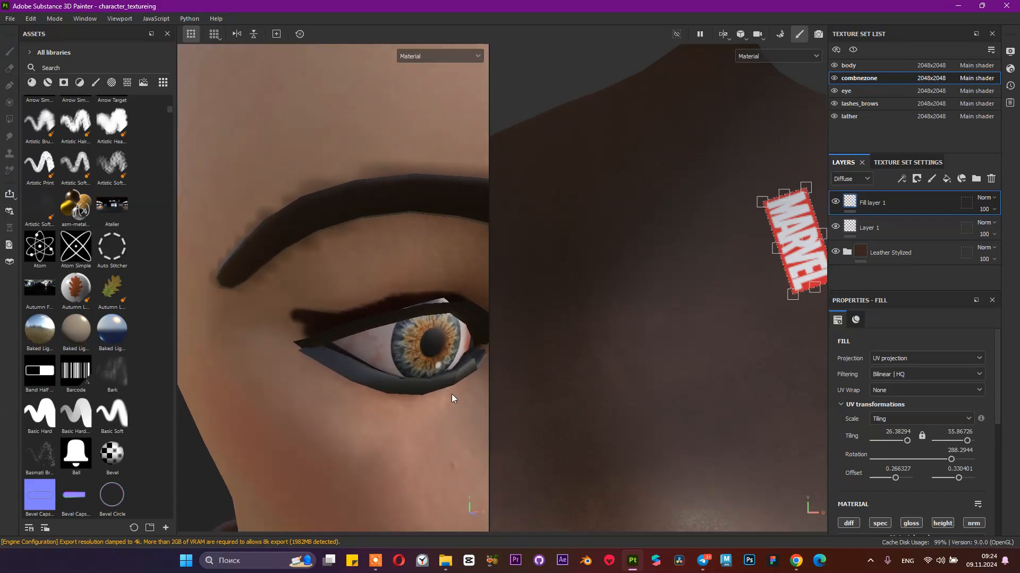
{"action": "scroll", "coordinate": [431, 349], "scroll_direction": "up", "scroll_amount": 4}
{"action": "scroll", "coordinate": [372, 327], "scroll_direction": "up", "scroll_amount": 3}
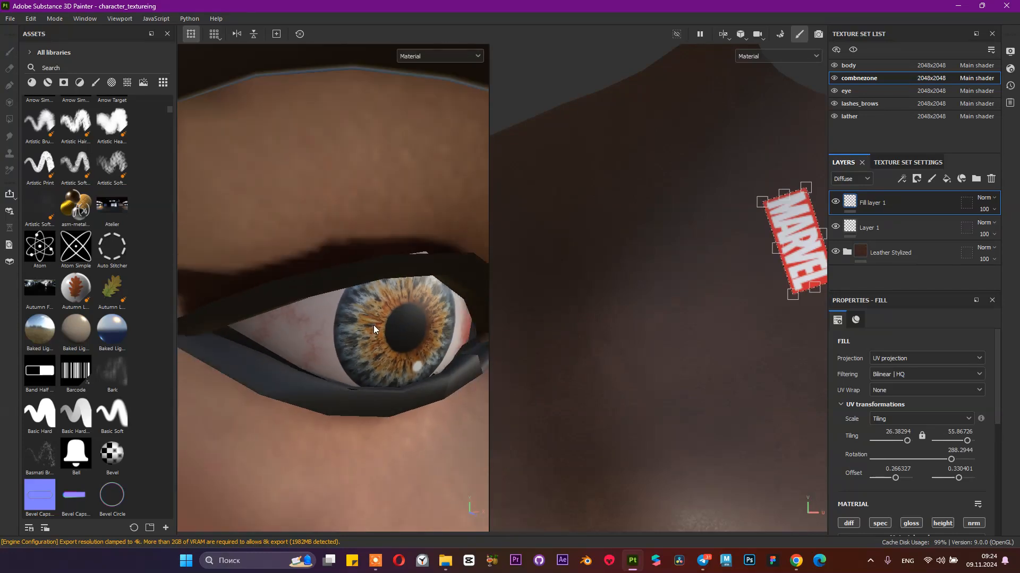
{"action": "right_click_drag", "start_coordinate": [363, 289], "coordinate": [313, 250], "text": "alt"}
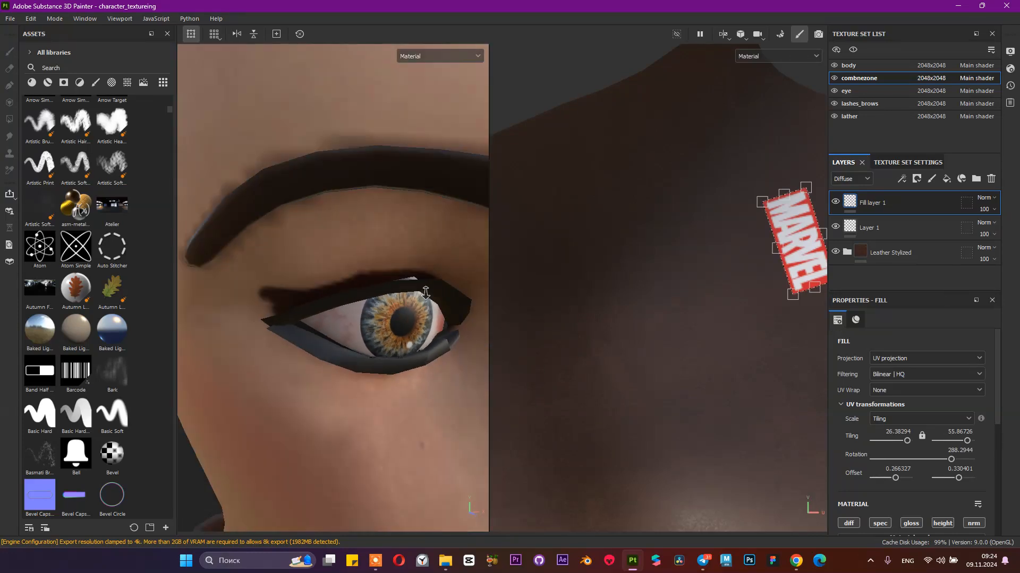
Step: Examine the character from the eye close-up outward, over the face and upper body to the full-length figure
{"action": "right_click_drag", "start_coordinate": [445, 291], "coordinate": [382, 255], "text": "alt"}
{"action": "middle_click_drag", "start_coordinate": [424, 316], "coordinate": [367, 183], "text": "alt"}
{"action": "right_click_drag", "start_coordinate": [416, 298], "coordinate": [239, 210], "text": "alt"}
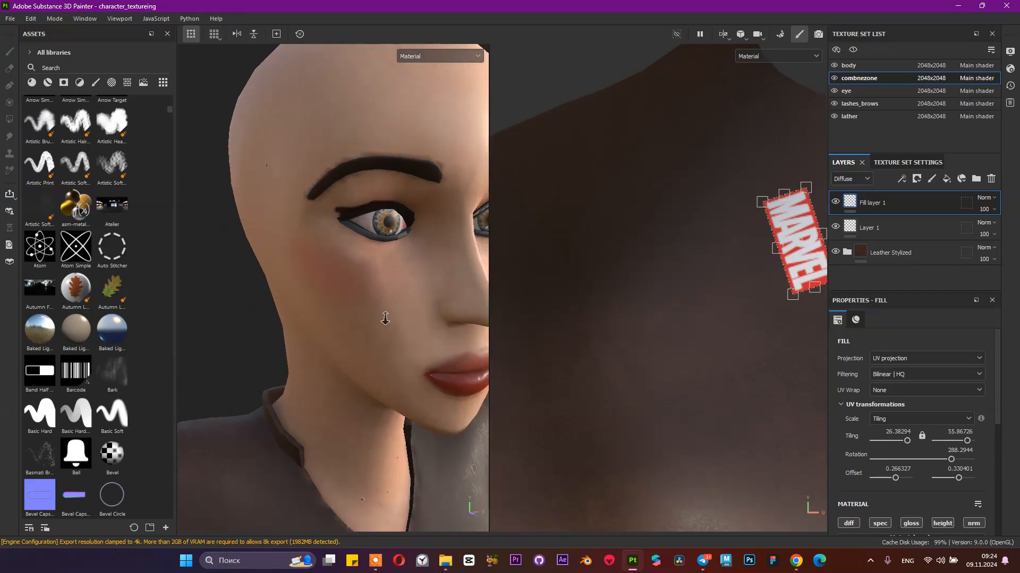
{"action": "right_click_drag", "start_coordinate": [393, 325], "coordinate": [335, 287], "text": "alt"}
{"action": "middle_click_drag", "start_coordinate": [392, 281], "coordinate": [386, 138], "text": "alt"}
{"action": "middle_click_drag", "start_coordinate": [391, 306], "coordinate": [387, 183], "text": "alt"}
{"action": "right_click_drag", "start_coordinate": [413, 242], "coordinate": [362, 203], "text": "alt"}
{"action": "right_click_drag", "start_coordinate": [393, 265], "coordinate": [253, 214], "text": "alt"}
{"action": "left_click_drag", "start_coordinate": [276, 230], "coordinate": [308, 253], "text": "alt"}
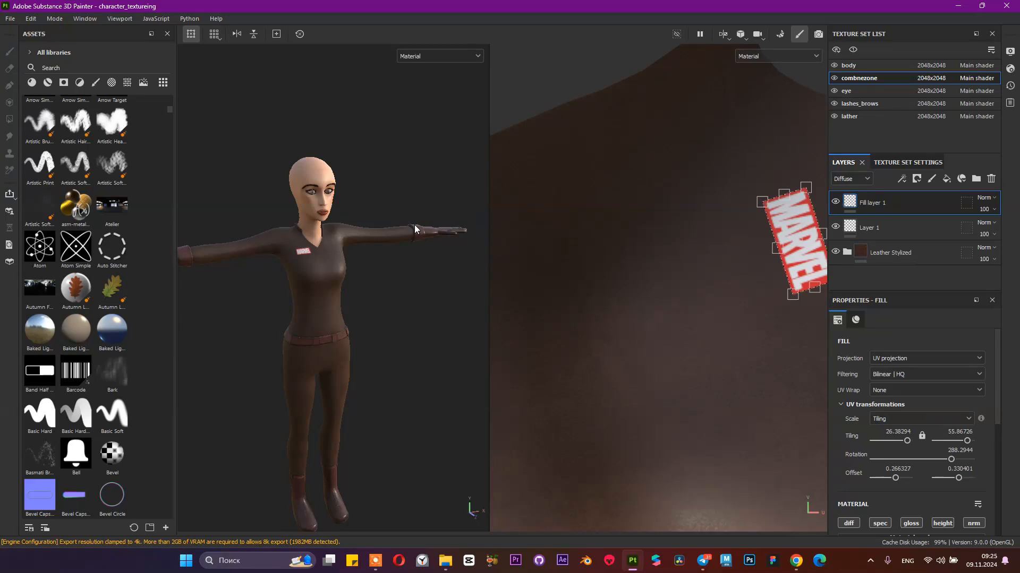
Step: Open the texture export settings and set the output directory to a new folder named textures inside Reference folder
{"action": "left_click", "coordinate": [10, 18]}
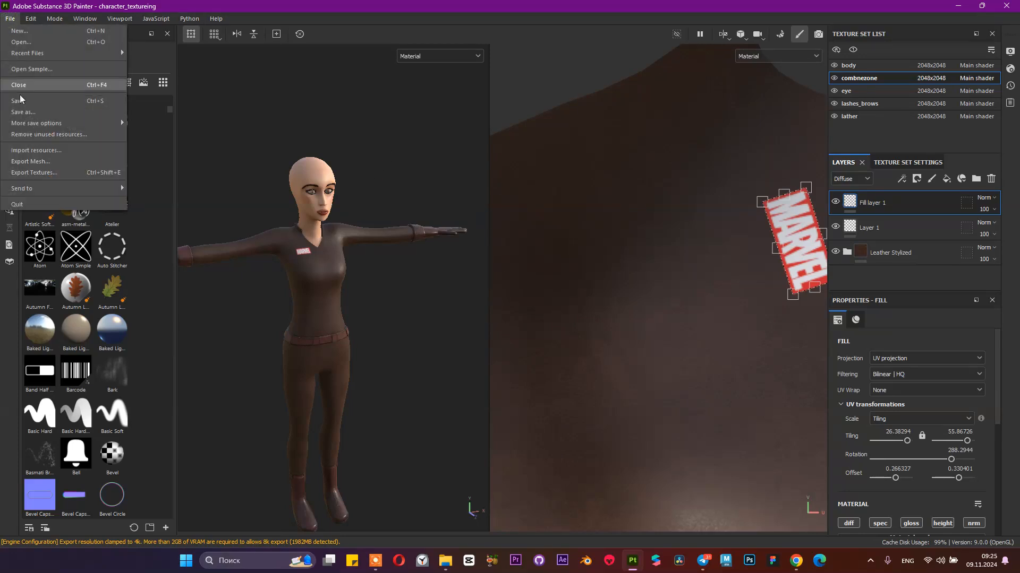
{"action": "left_click", "coordinate": [41, 173]}
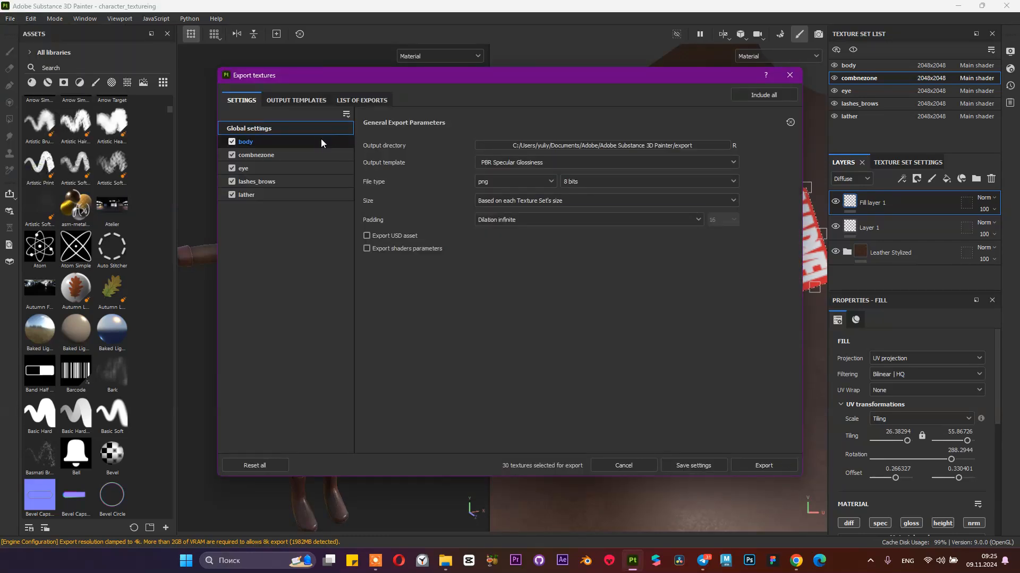
{"action": "left_click", "coordinate": [627, 144]}
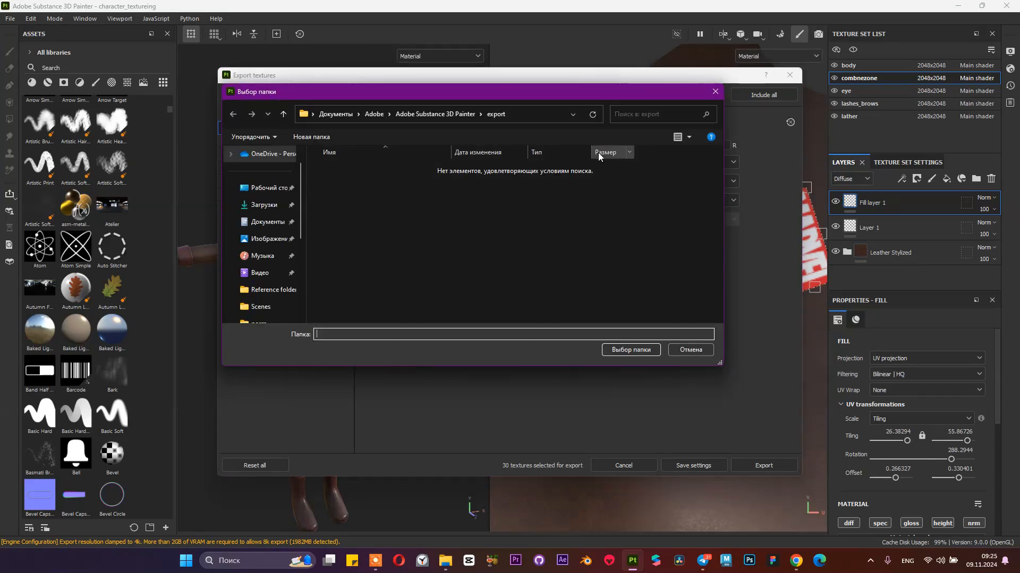
{"action": "left_click", "coordinate": [268, 290]}
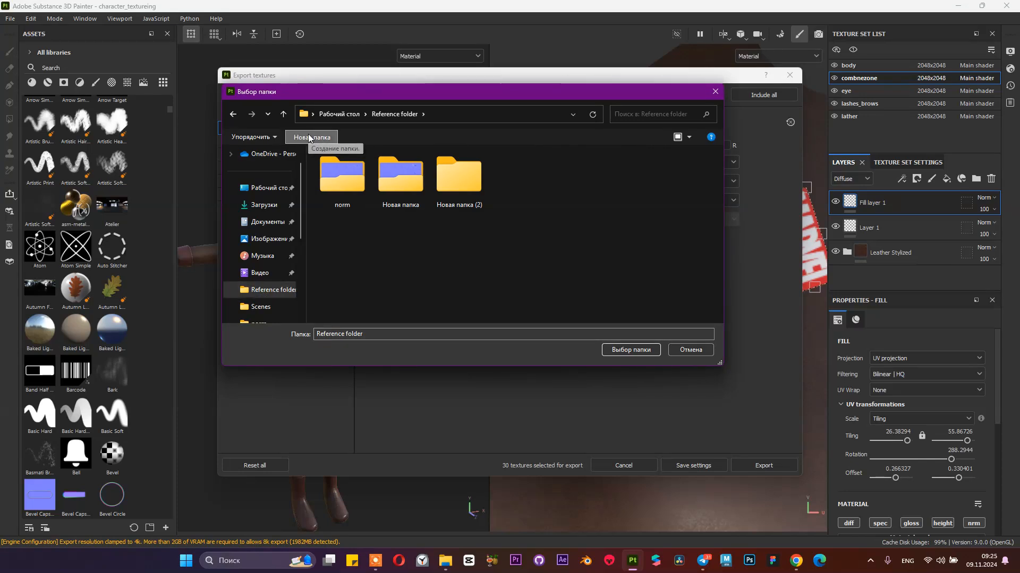
{"action": "key", "text": "ctrl+shift+n"}
{"action": "type", "text": "textures"}
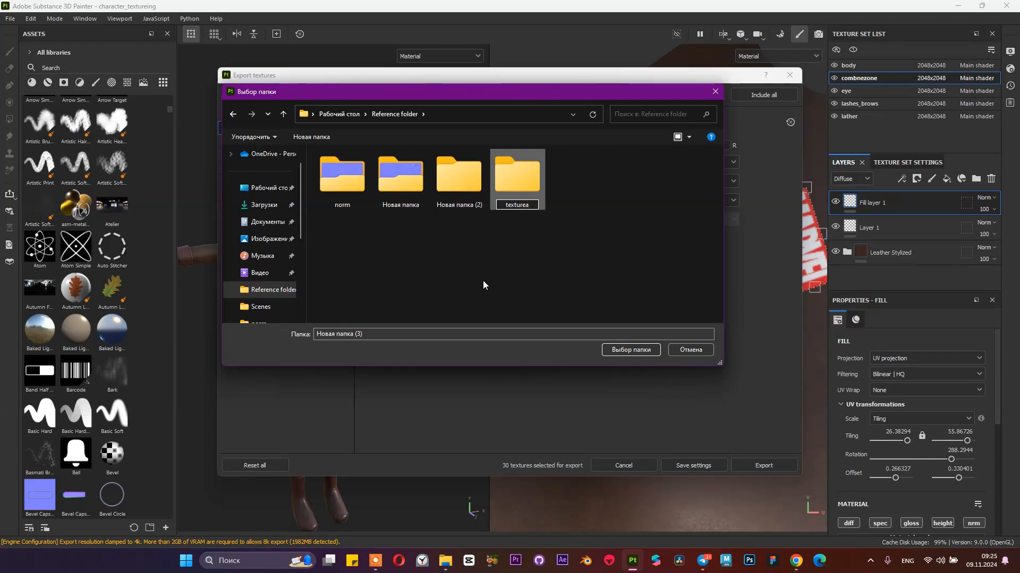
{"action": "key", "text": "Return"}
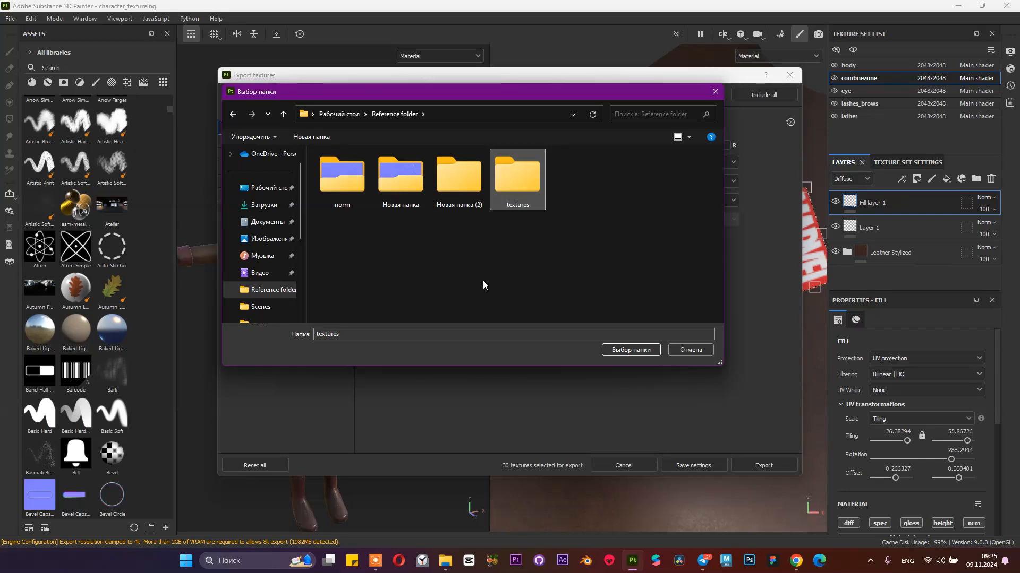
{"action": "key", "text": "Return"}
{"action": "left_click", "coordinate": [614, 350]}
Step: Look through the available output templates and set the export's output template to Arnold (AiStandard)
{"action": "left_click", "coordinate": [507, 164]}
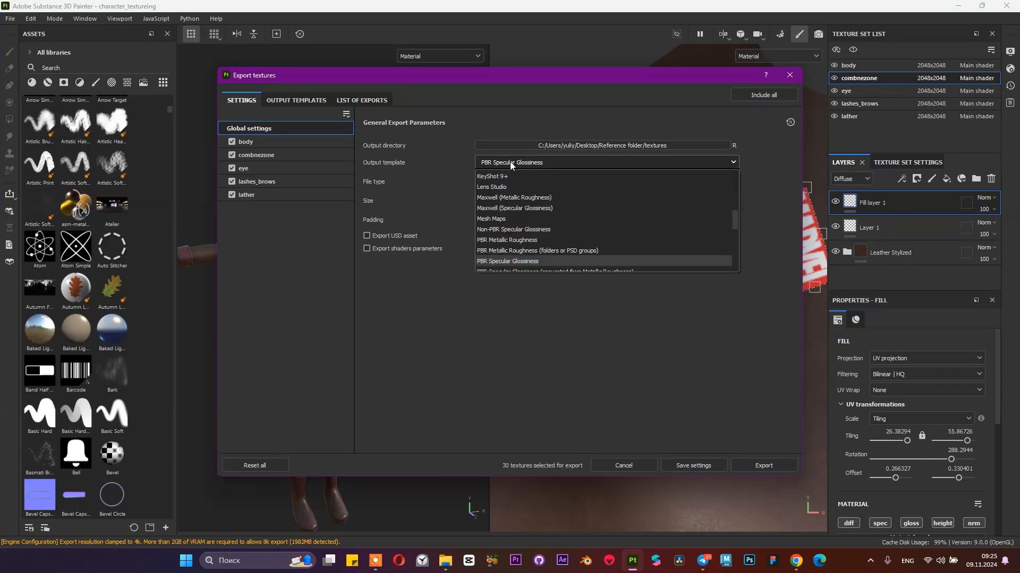
{"action": "left_click", "coordinate": [511, 162]}
{"action": "left_click", "coordinate": [521, 159]}
{"action": "scroll", "coordinate": [532, 225], "scroll_direction": "down", "scroll_amount": 6}
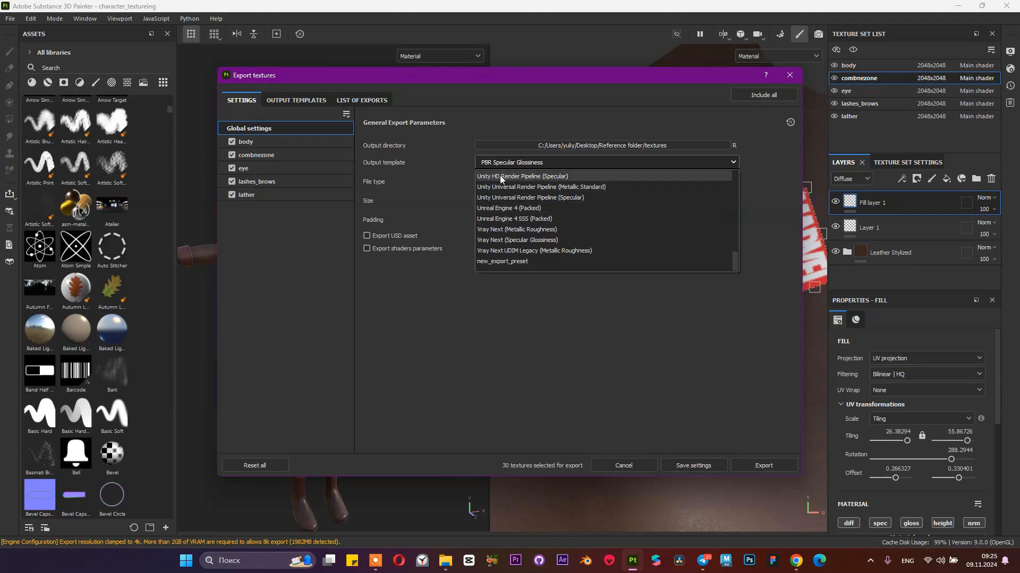
{"action": "scroll", "coordinate": [511, 180], "scroll_direction": "up", "scroll_amount": 1}
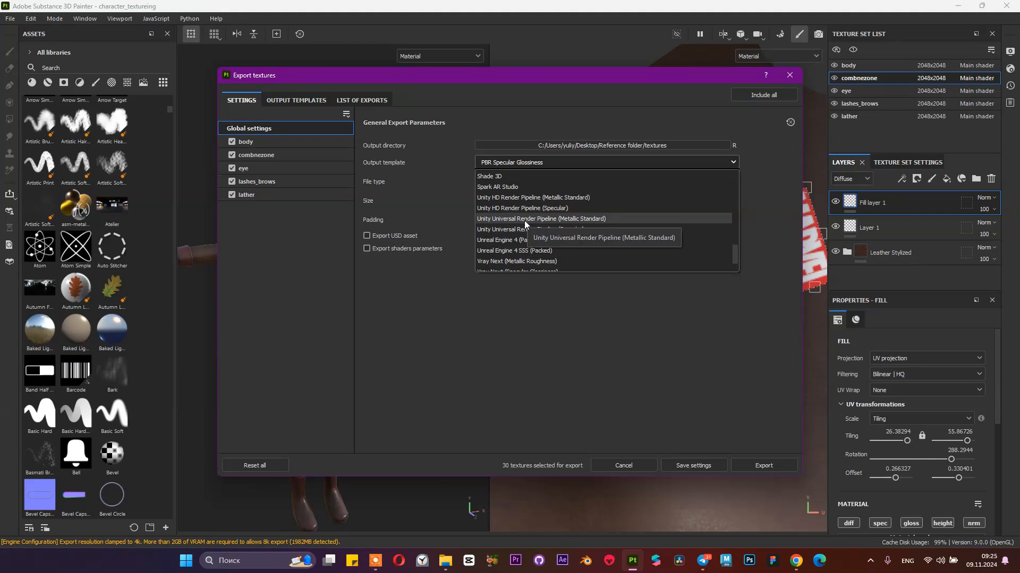
{"action": "scroll", "coordinate": [509, 244], "scroll_direction": "down", "scroll_amount": 1}
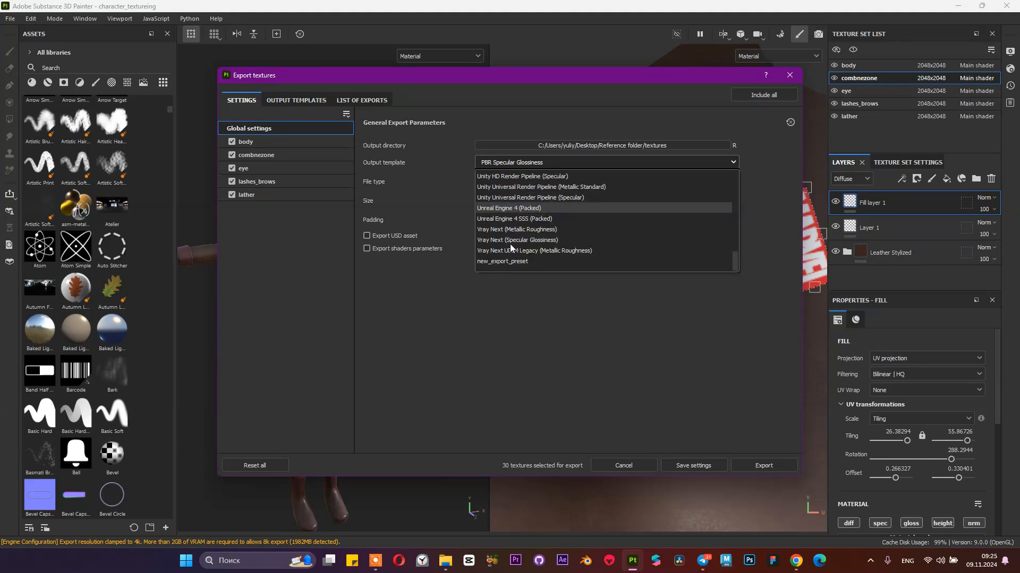
{"action": "scroll", "coordinate": [510, 243], "scroll_direction": "up", "scroll_amount": 1}
{"action": "scroll", "coordinate": [507, 247], "scroll_direction": "up", "scroll_amount": 3}
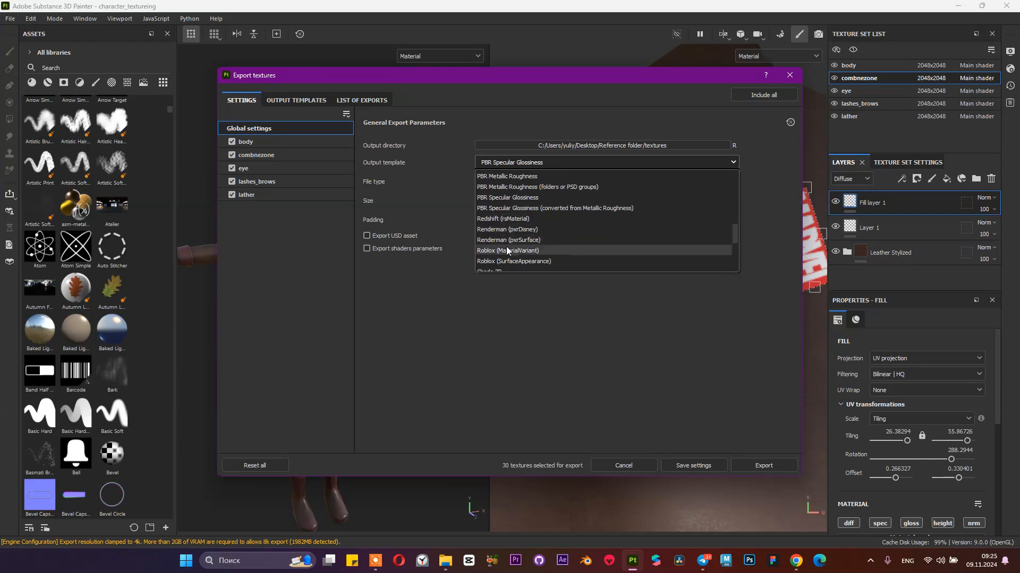
{"action": "scroll", "coordinate": [531, 213], "scroll_direction": "up", "scroll_amount": 1}
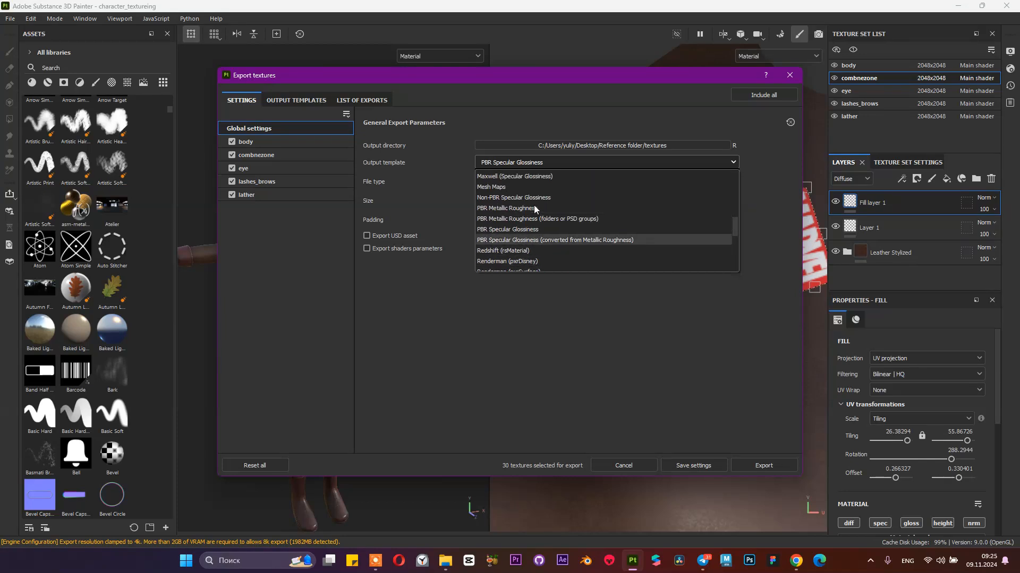
{"action": "scroll", "coordinate": [512, 233], "scroll_direction": "up", "scroll_amount": 2}
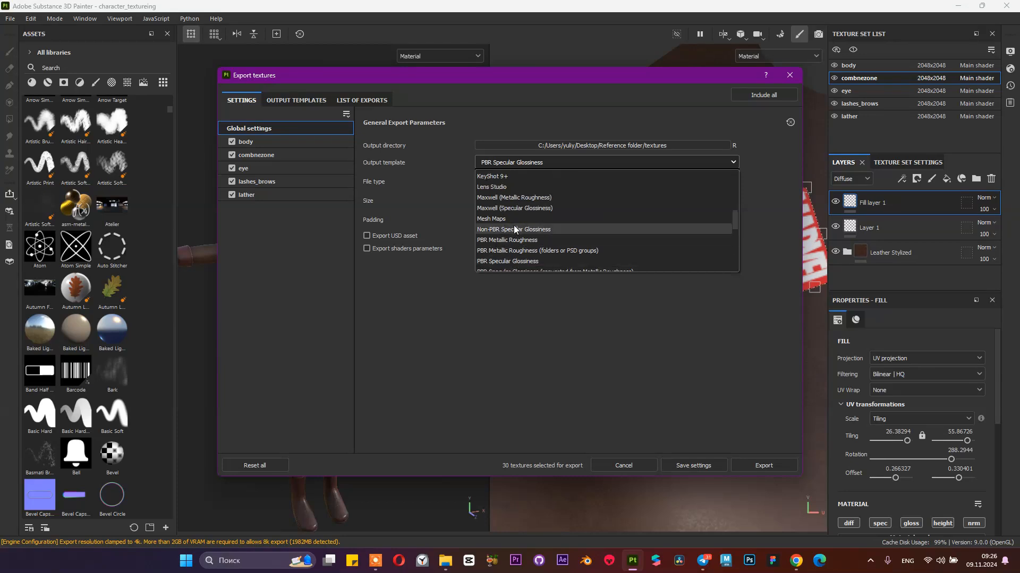
{"action": "scroll", "coordinate": [514, 221], "scroll_direction": "up", "scroll_amount": 1}
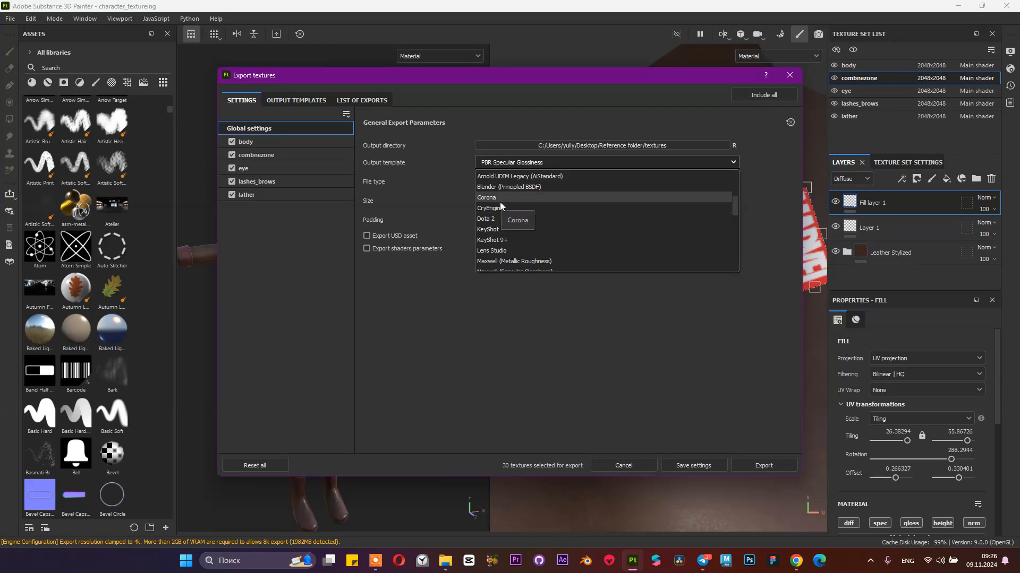
{"action": "scroll", "coordinate": [499, 204], "scroll_direction": "up", "scroll_amount": 1}
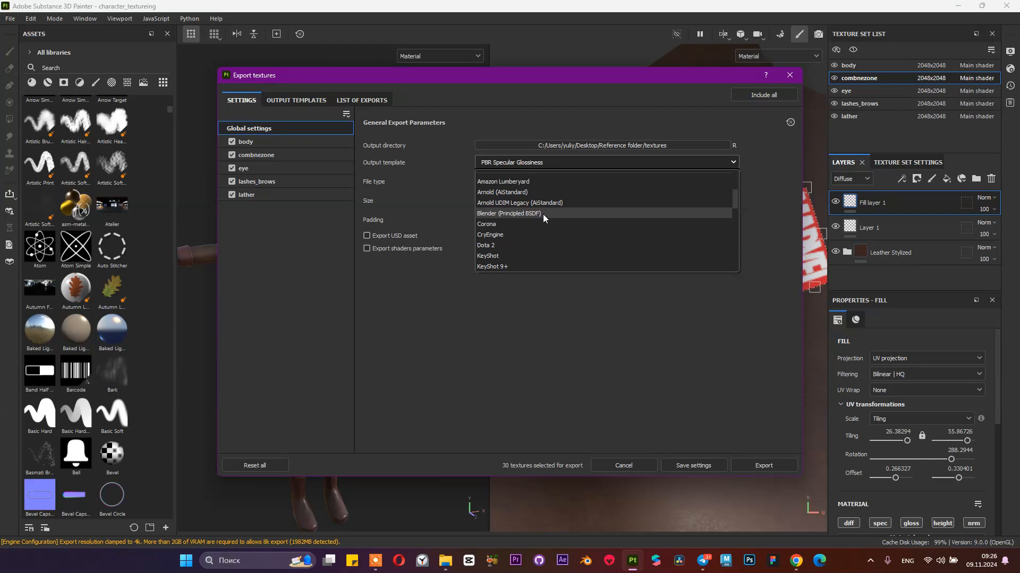
{"action": "scroll", "coordinate": [537, 214], "scroll_direction": "up", "scroll_amount": 1}
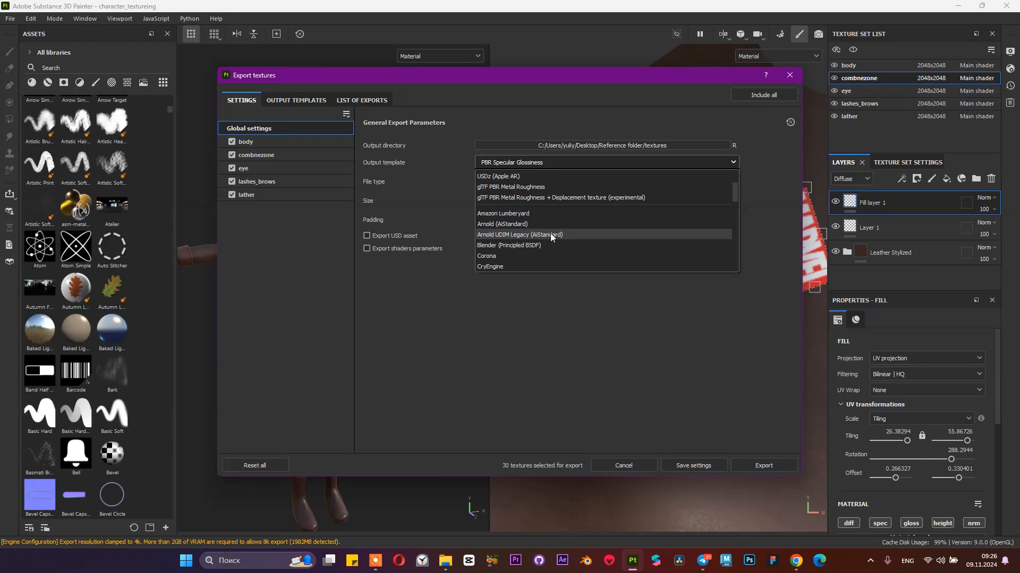
{"action": "scroll", "coordinate": [551, 233], "scroll_direction": "up", "scroll_amount": 2}
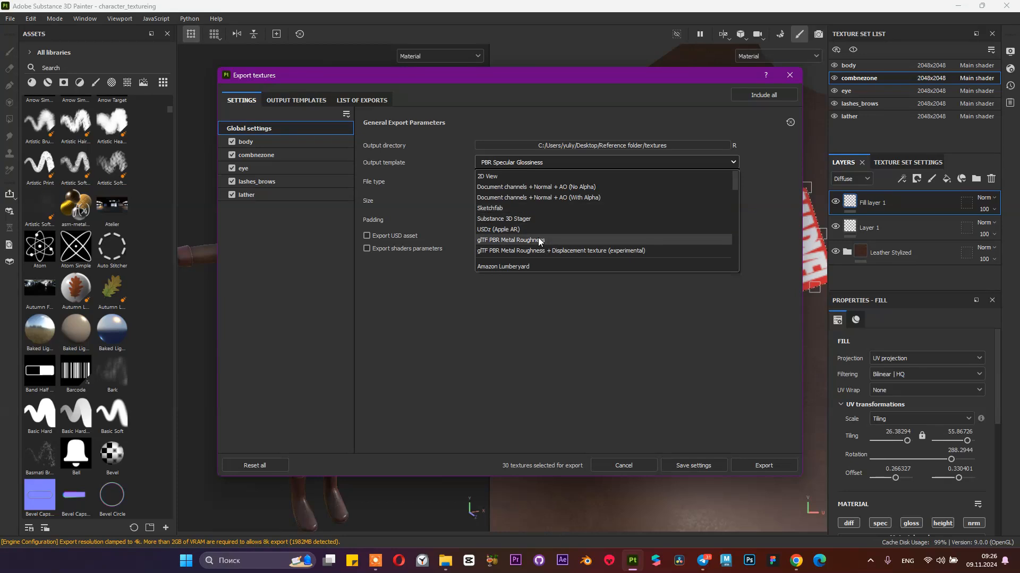
{"action": "scroll", "coordinate": [540, 222], "scroll_direction": "down", "scroll_amount": 1}
{"action": "scroll", "coordinate": [540, 218], "scroll_direction": "down", "scroll_amount": 1}
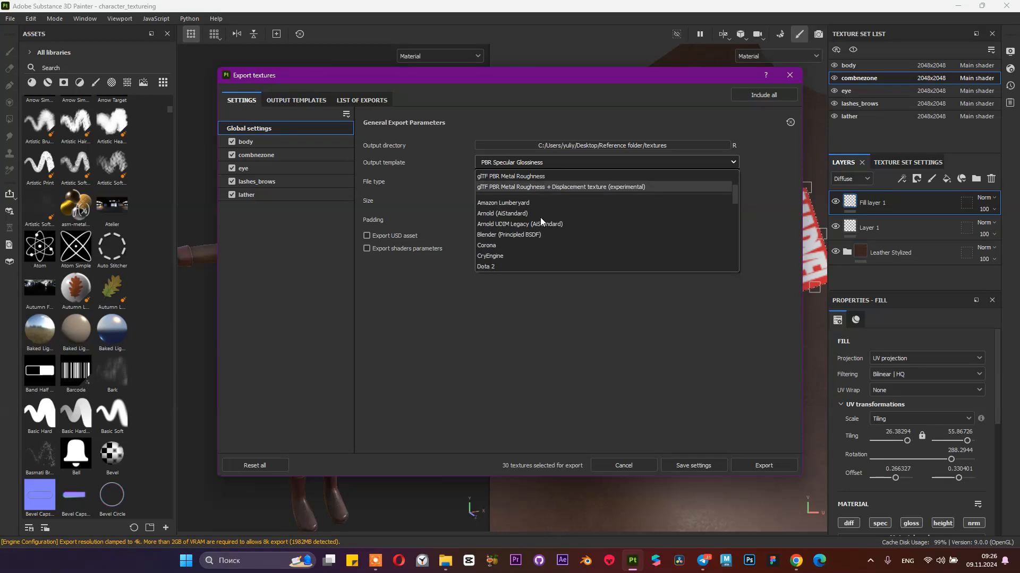
{"action": "left_click", "coordinate": [498, 213]}
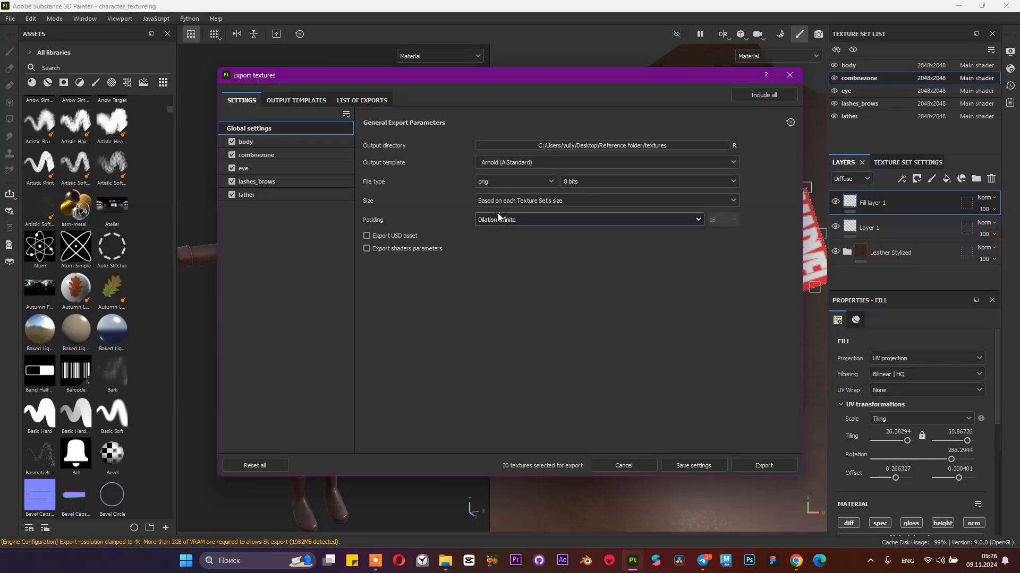
{"action": "left_click", "coordinate": [496, 164]}
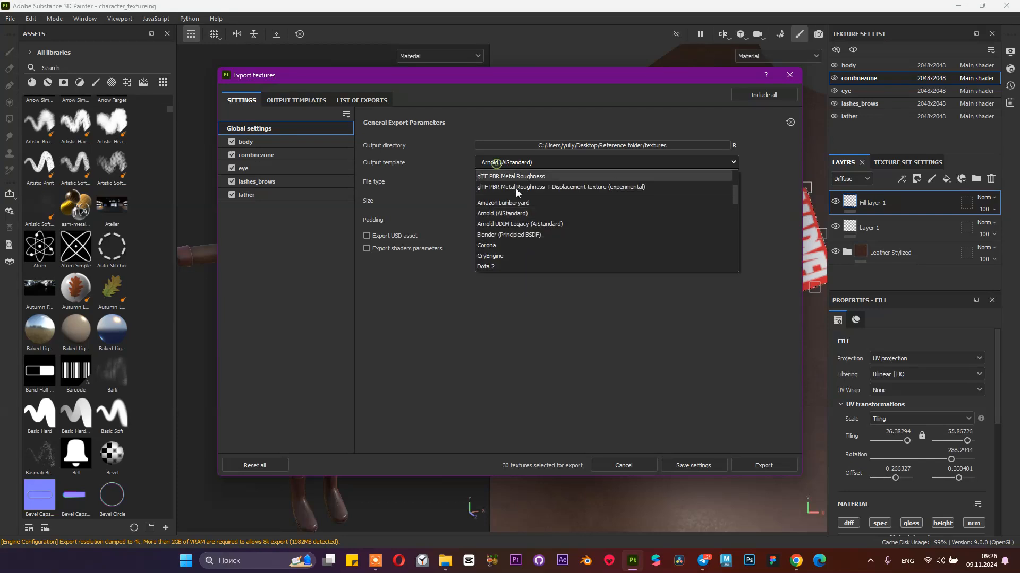
{"action": "left_click", "coordinate": [414, 167]}
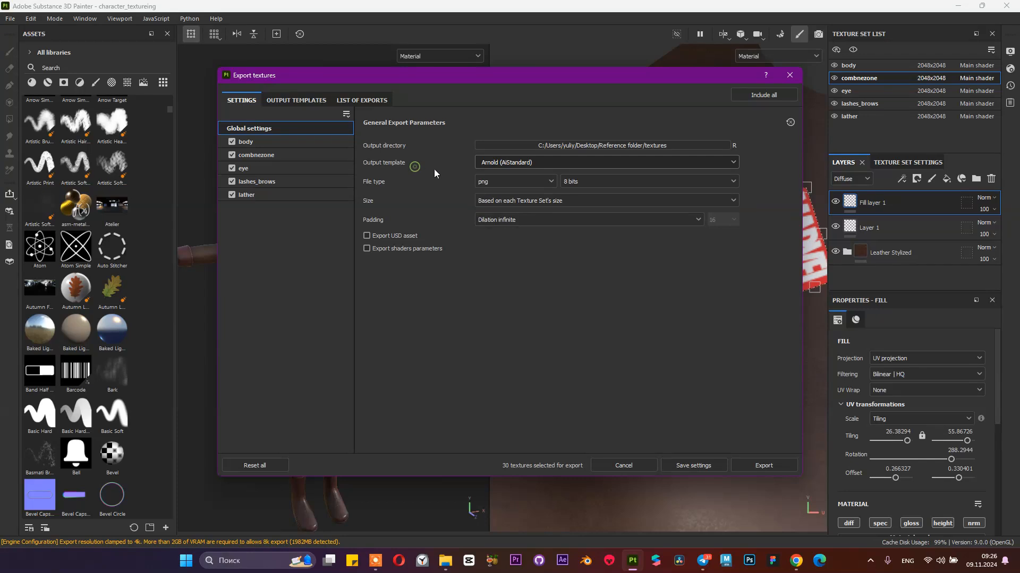
Step: Set the export file type to jpeg and export the textures of all texture sets
{"action": "left_click", "coordinate": [502, 182]}
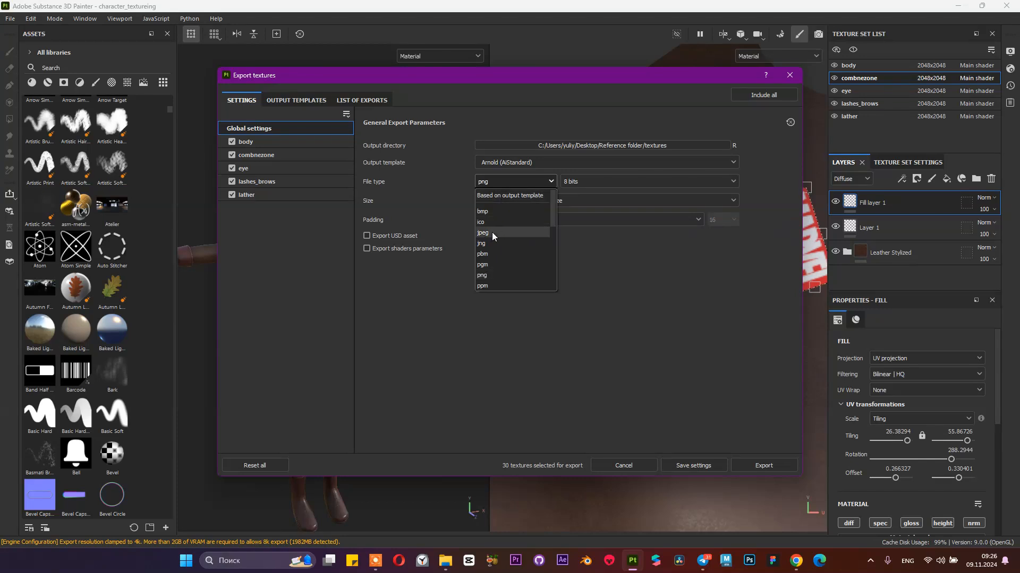
{"action": "left_click", "coordinate": [397, 179]}
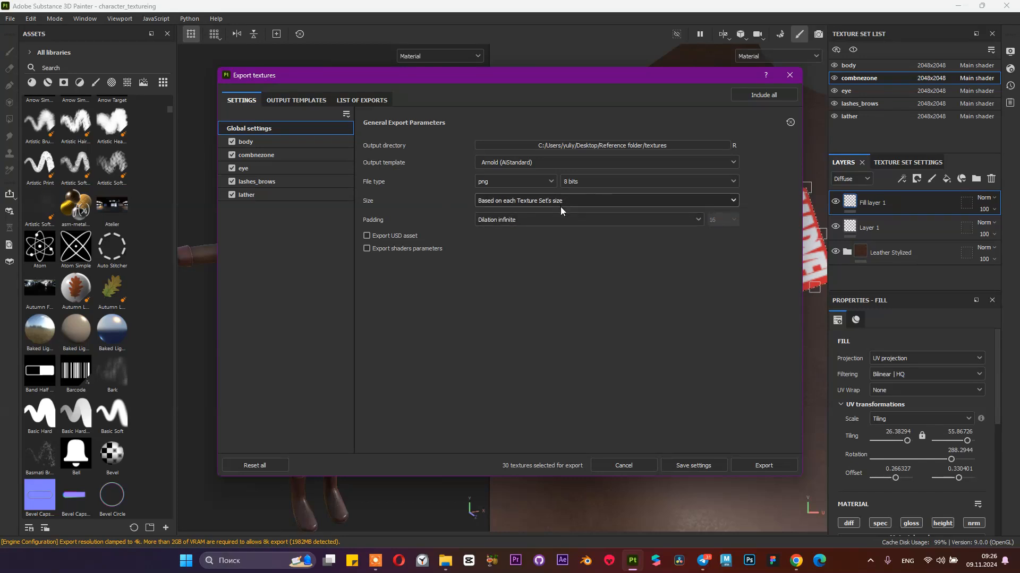
{"action": "left_click", "coordinate": [520, 183]}
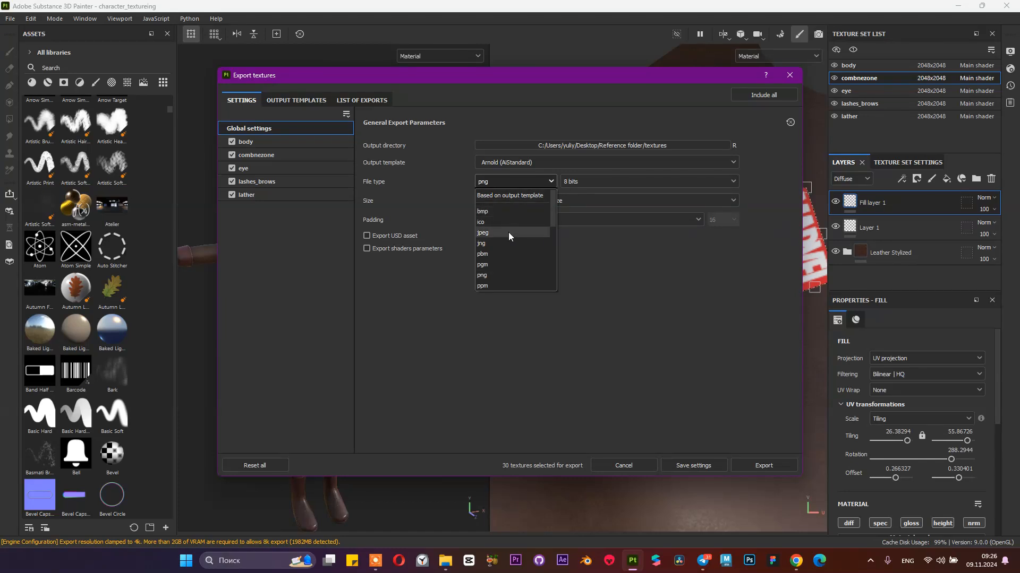
{"action": "left_click", "coordinate": [508, 233]}
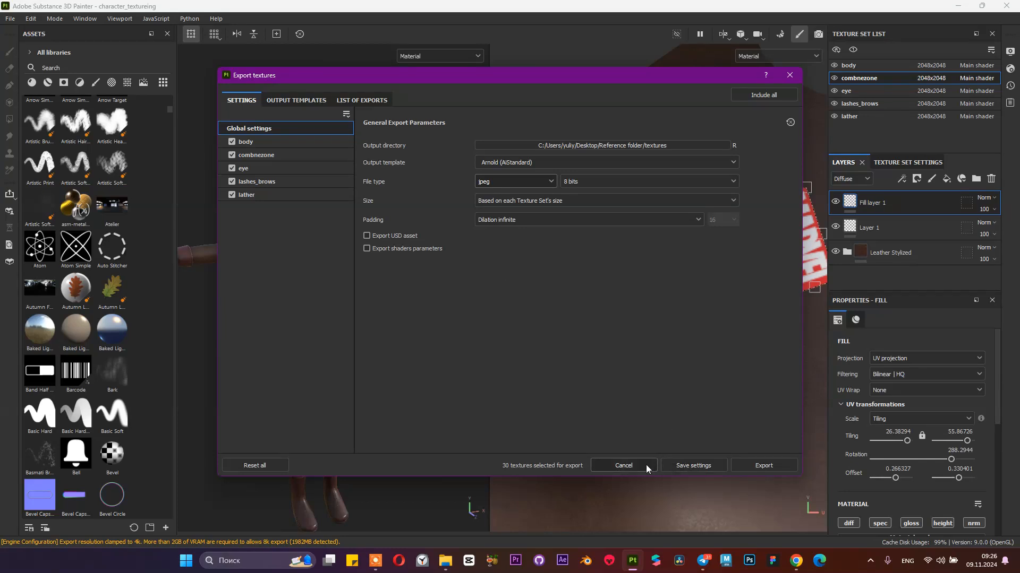
{"action": "left_click", "coordinate": [744, 463]}
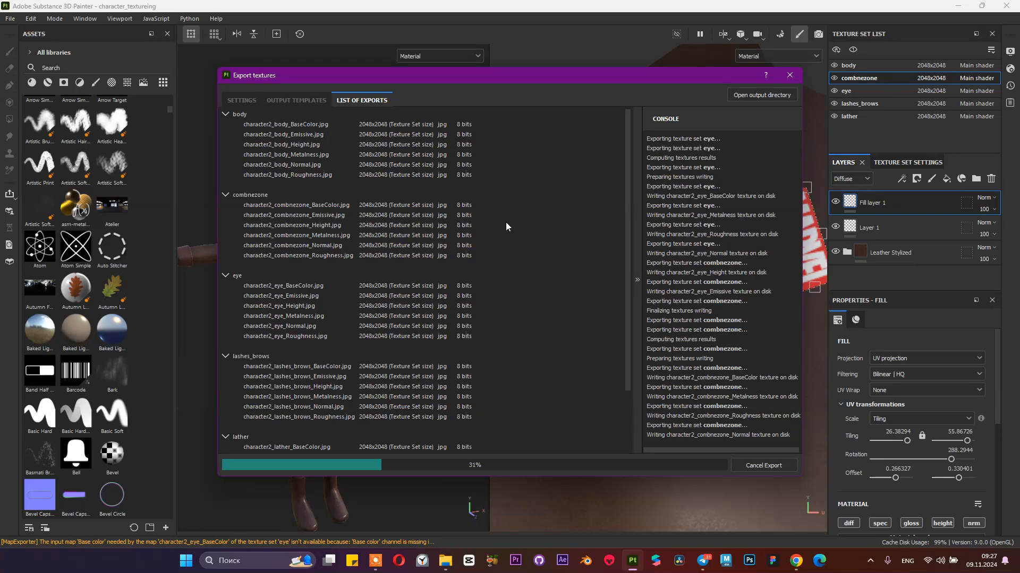
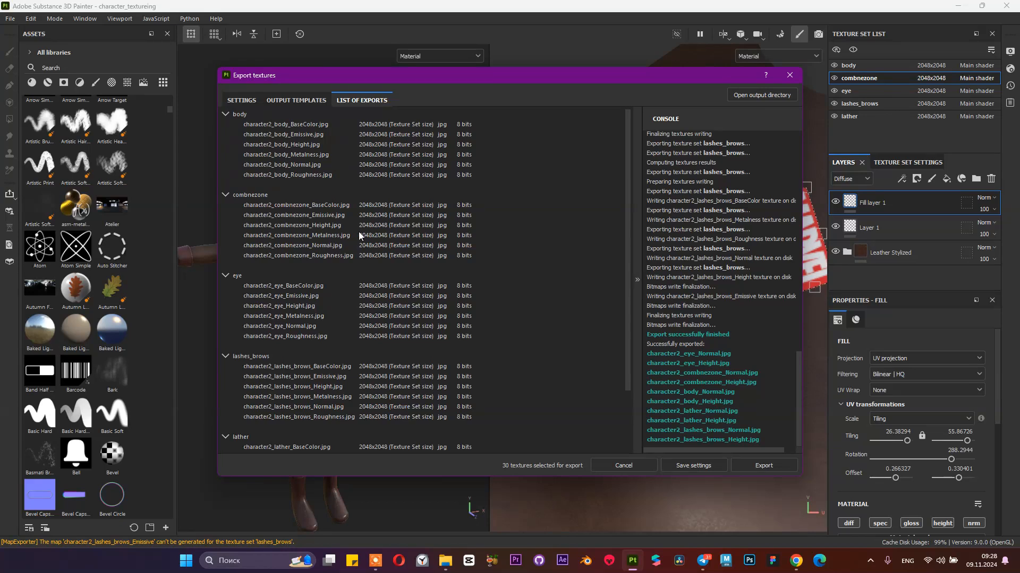
Step: Review the list of exported texture files down to the lather set and close the export window
{"action": "scroll", "coordinate": [352, 252], "scroll_direction": "down", "scroll_amount": 3}
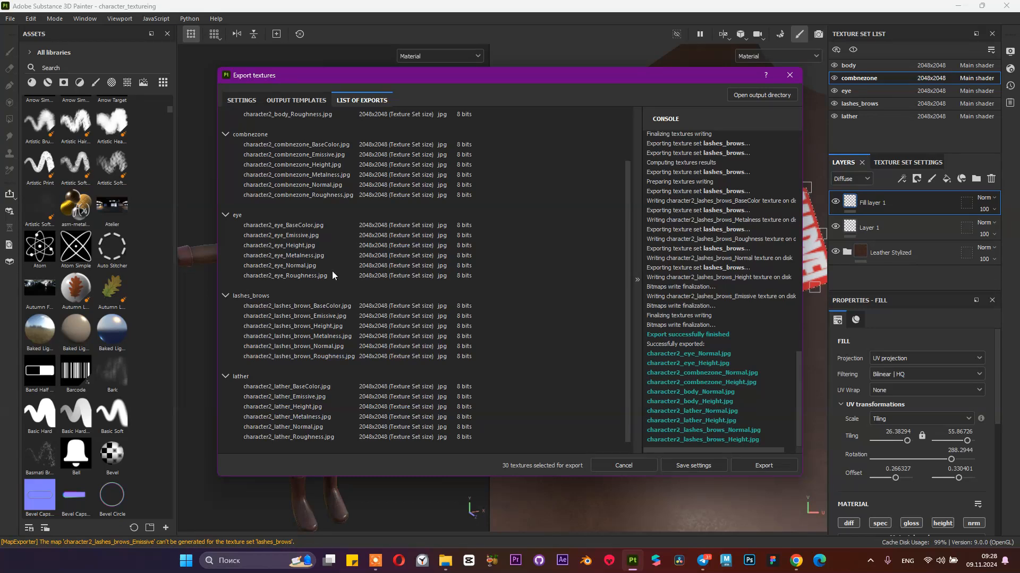
{"action": "scroll", "coordinate": [359, 226], "scroll_direction": "down", "scroll_amount": 1}
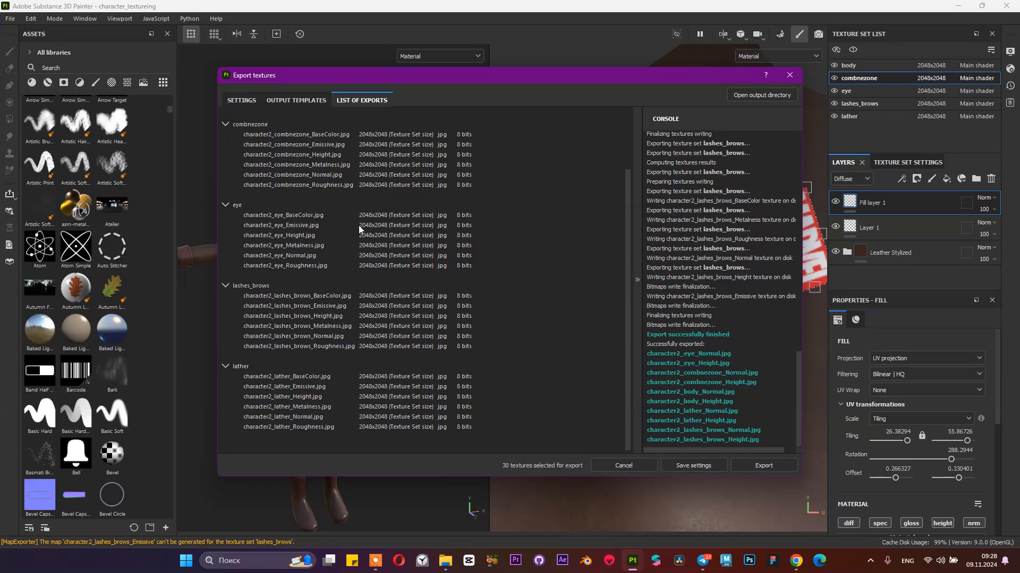
{"action": "left_click", "coordinate": [790, 73]}
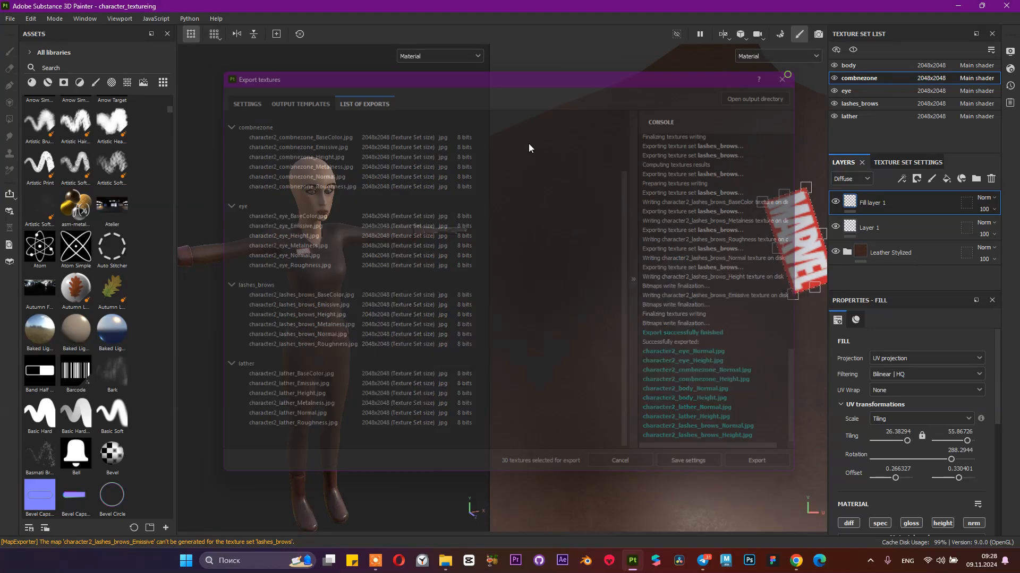
Step: Inspect the textured character from both sides, finishing with a closer front view of the face and chest logo
{"action": "middle_click_drag", "start_coordinate": [401, 191], "coordinate": [425, 154], "text": "alt"}
{"action": "left_click_drag", "start_coordinate": [425, 154], "coordinate": [287, 191], "text": "alt"}
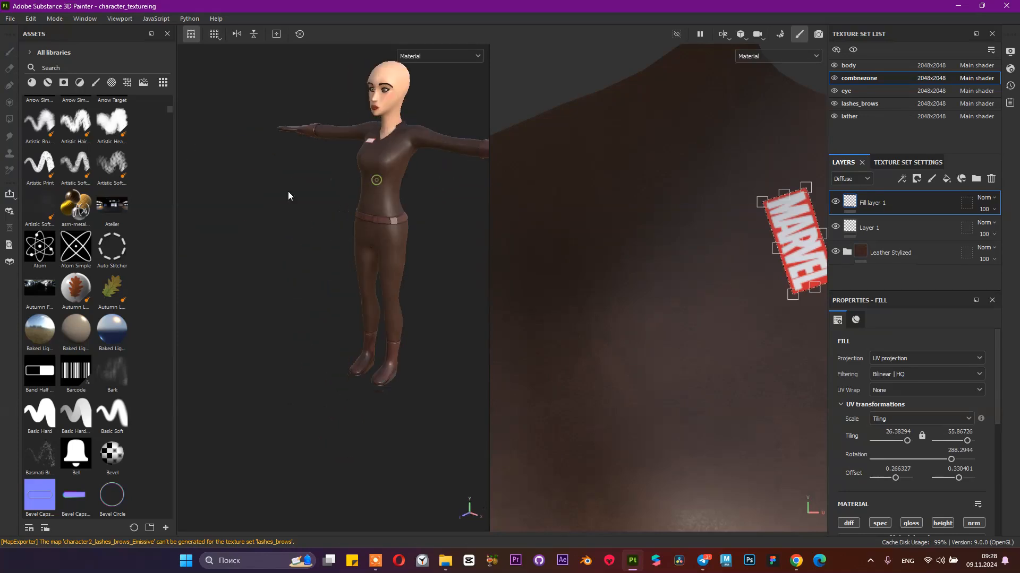
{"action": "middle_click_drag", "start_coordinate": [351, 189], "coordinate": [288, 236], "text": "alt"}
{"action": "right_click_drag", "start_coordinate": [303, 237], "coordinate": [382, 229], "text": "alt"}
{"action": "left_click_drag", "start_coordinate": [403, 241], "coordinate": [446, 266], "text": "alt"}
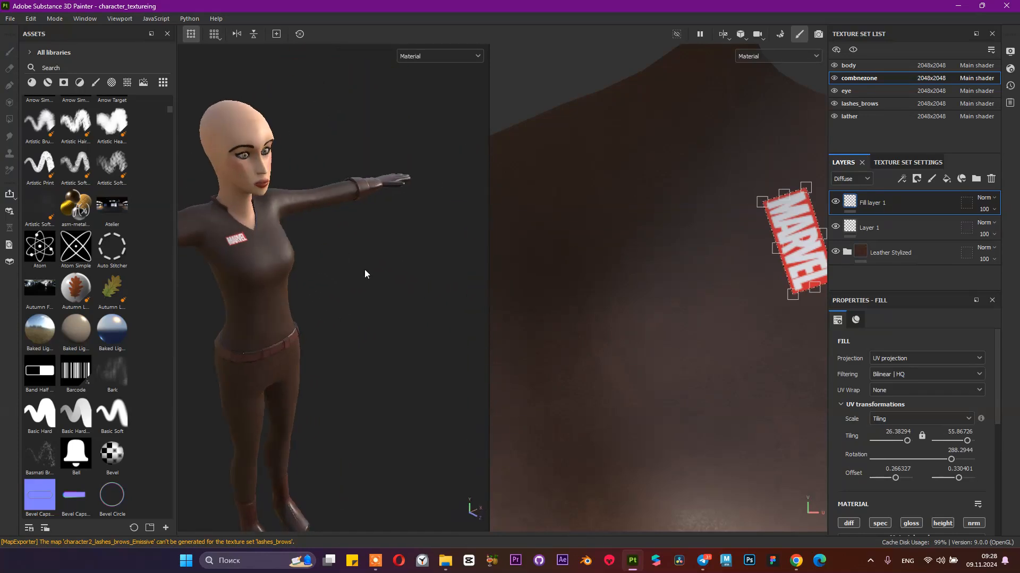
{"action": "middle_click_drag", "start_coordinate": [209, 234], "coordinate": [264, 221], "text": "alt"}
{"action": "right_click_drag", "start_coordinate": [264, 221], "coordinate": [392, 282], "text": "alt"}
{"action": "middle_click_drag", "start_coordinate": [392, 282], "coordinate": [372, 301], "text": "alt"}
{"action": "left_click_drag", "start_coordinate": [372, 301], "coordinate": [298, 292], "text": "alt"}
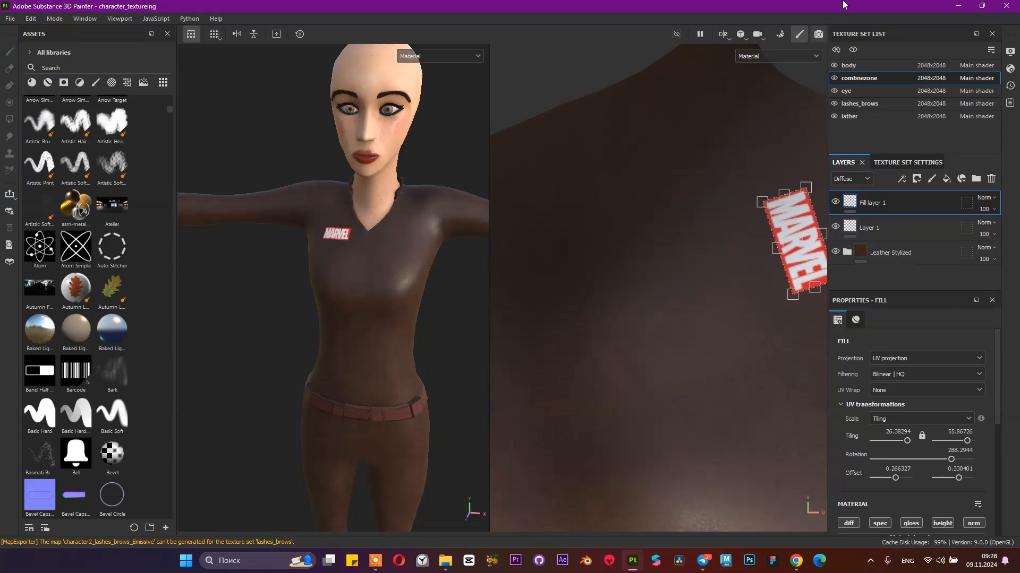
Step: Launch Maya 2024 and switch back to the character project in Substance 3D Painter
{"action": "left_click", "coordinate": [958, 5]}
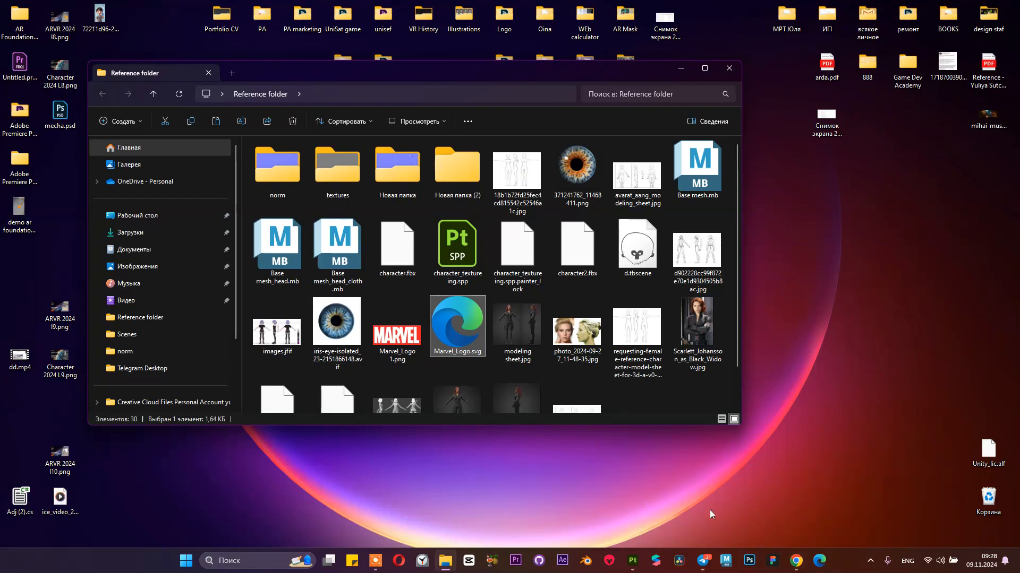
{"action": "left_click", "coordinate": [726, 561]}
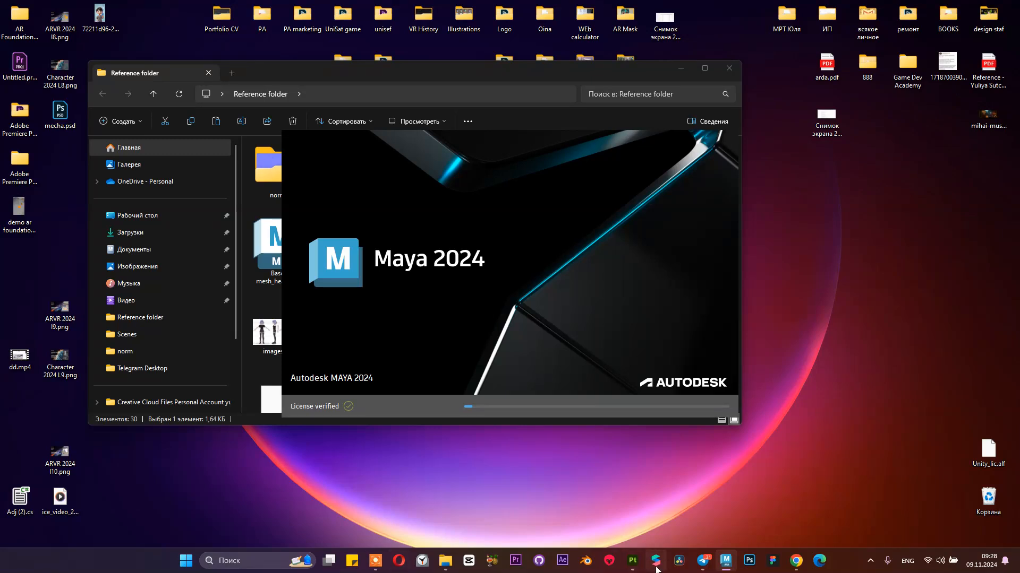
{"action": "left_click", "coordinate": [632, 561]}
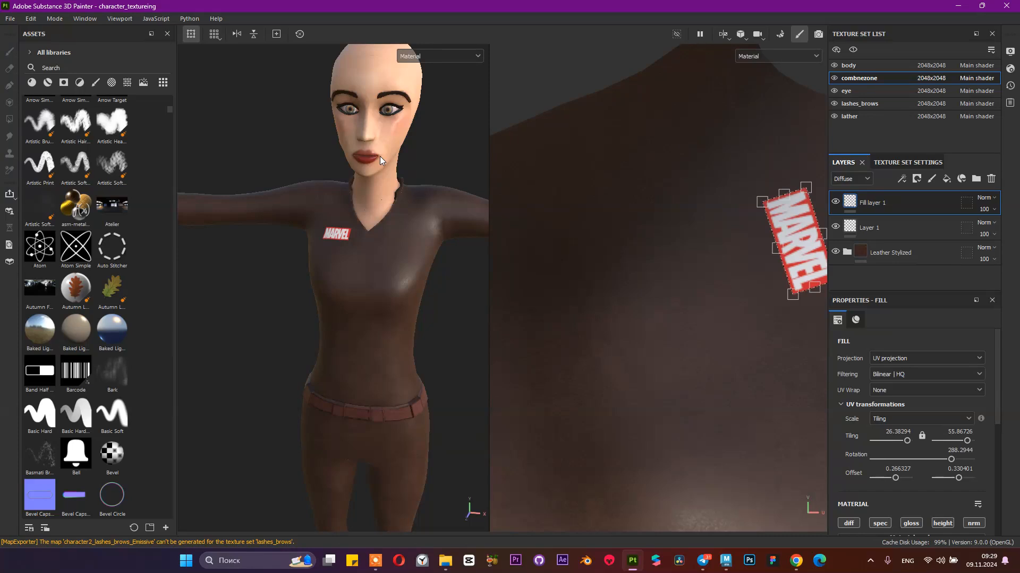
Step: Examine the textured character's face up close from the front and in profile
{"action": "scroll", "coordinate": [367, 159], "scroll_direction": "down", "scroll_amount": 8}
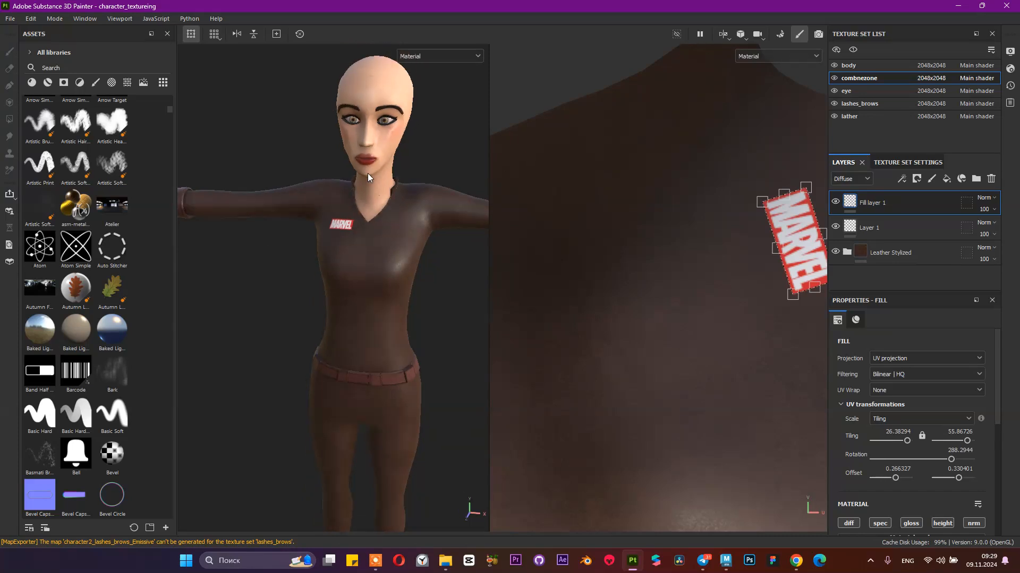
{"action": "scroll", "coordinate": [369, 173], "scroll_direction": "up", "scroll_amount": 10}
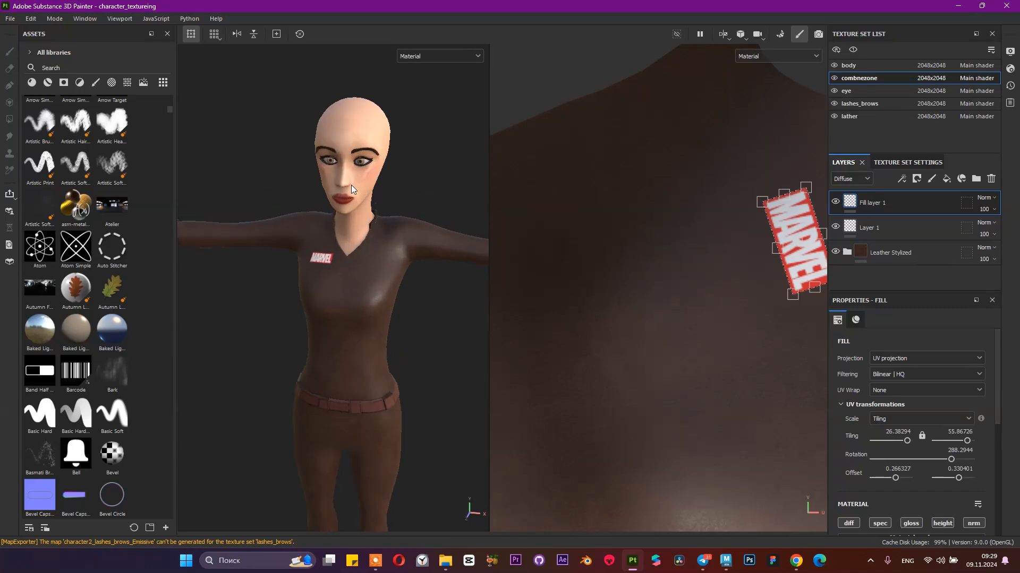
{"action": "left_click_drag", "start_coordinate": [408, 174], "coordinate": [337, 177], "text": "alt"}
{"action": "middle_click_drag", "start_coordinate": [337, 182], "coordinate": [305, 295], "text": "alt"}
{"action": "left_click_drag", "start_coordinate": [357, 202], "coordinate": [456, 197], "text": "alt"}
{"action": "scroll", "coordinate": [409, 203], "scroll_direction": "down", "scroll_amount": 4}
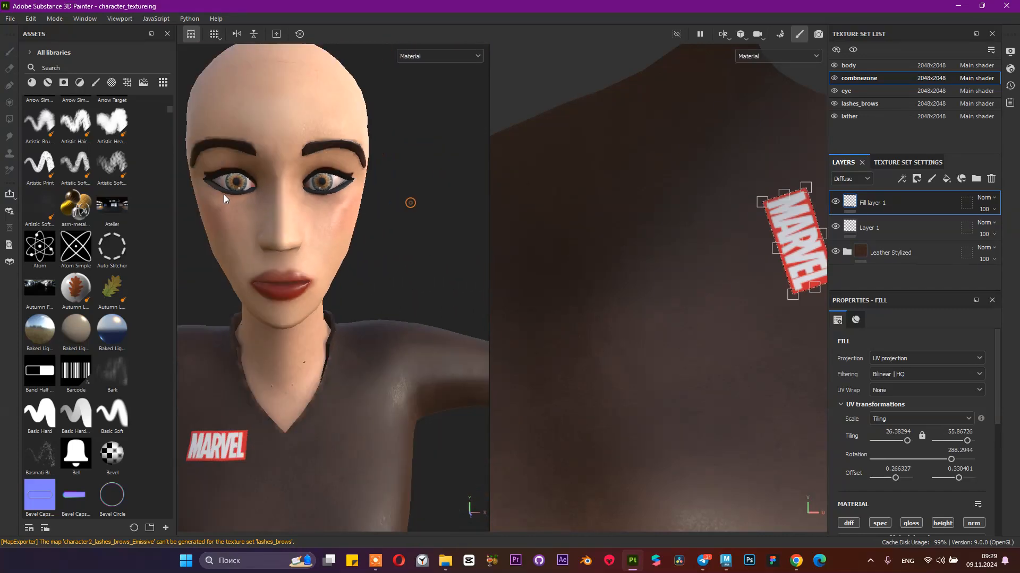
{"action": "left_click_drag", "start_coordinate": [403, 241], "coordinate": [486, 236], "text": "alt"}
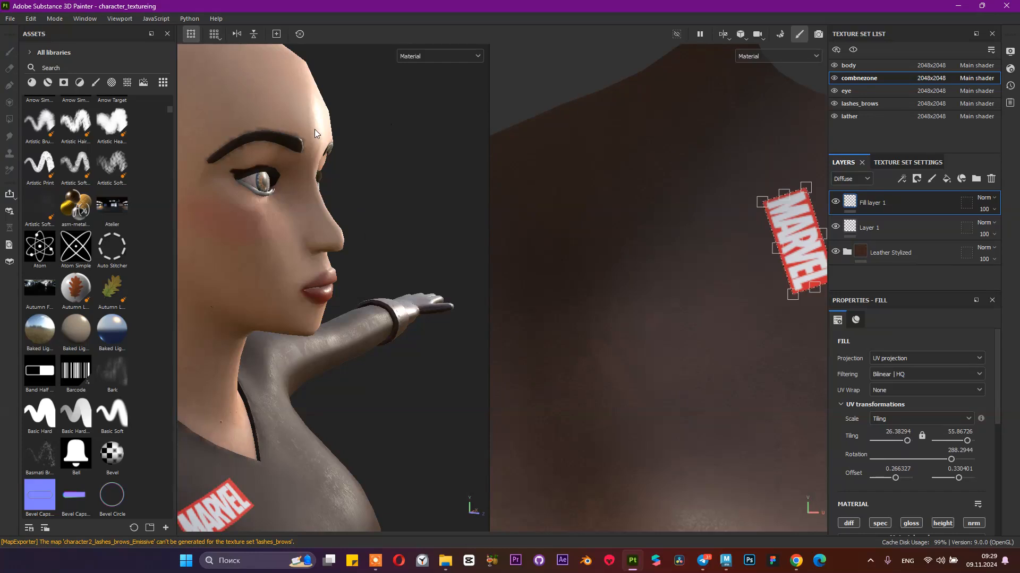
Step: Examine the leather suit and the Marvel chest logo up close and in an upper-body view
{"action": "left_click_drag", "start_coordinate": [325, 279], "coordinate": [306, 352], "text": "alt"}
{"action": "middle_click_drag", "start_coordinate": [305, 351], "coordinate": [365, 271], "text": "alt"}
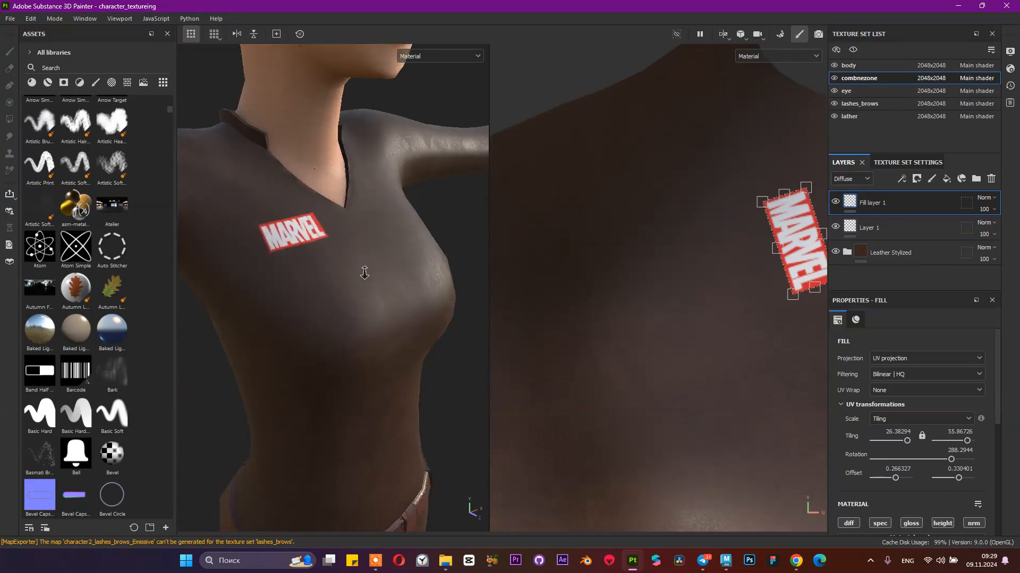
{"action": "right_click_drag", "start_coordinate": [364, 271], "coordinate": [362, 316], "text": "alt"}
{"action": "middle_click_drag", "start_coordinate": [361, 317], "coordinate": [340, 218], "text": "alt"}
{"action": "left_click_drag", "start_coordinate": [321, 232], "coordinate": [368, 248], "text": "alt"}
{"action": "right_click_drag", "start_coordinate": [390, 225], "coordinate": [298, 225], "text": "alt"}
{"action": "middle_click_drag", "start_coordinate": [358, 244], "coordinate": [337, 287], "text": "alt"}
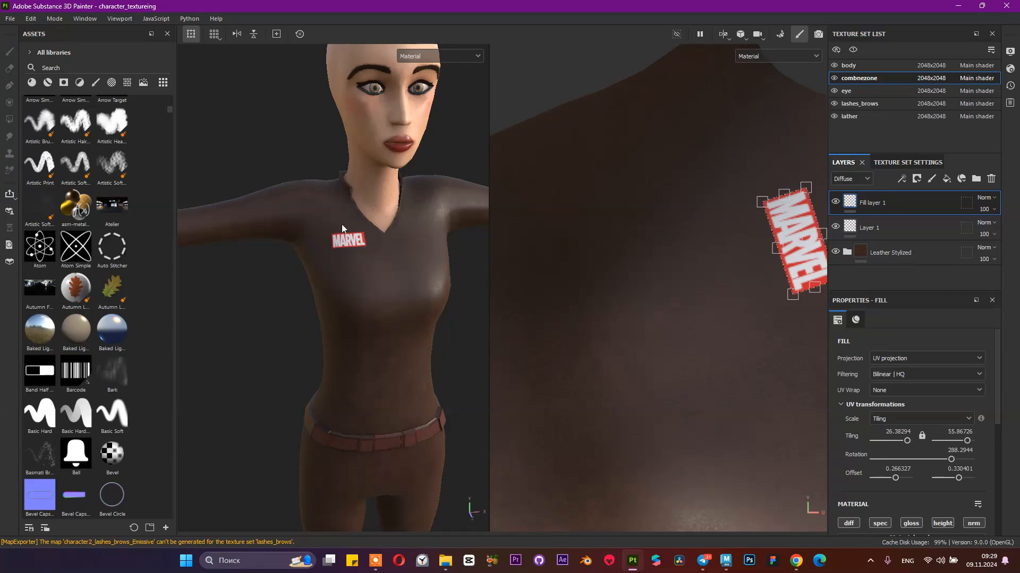
Step: Switch to Chrome and open the Sketchfab newsfeed in a new tab
{"action": "left_click", "coordinate": [962, 6]}
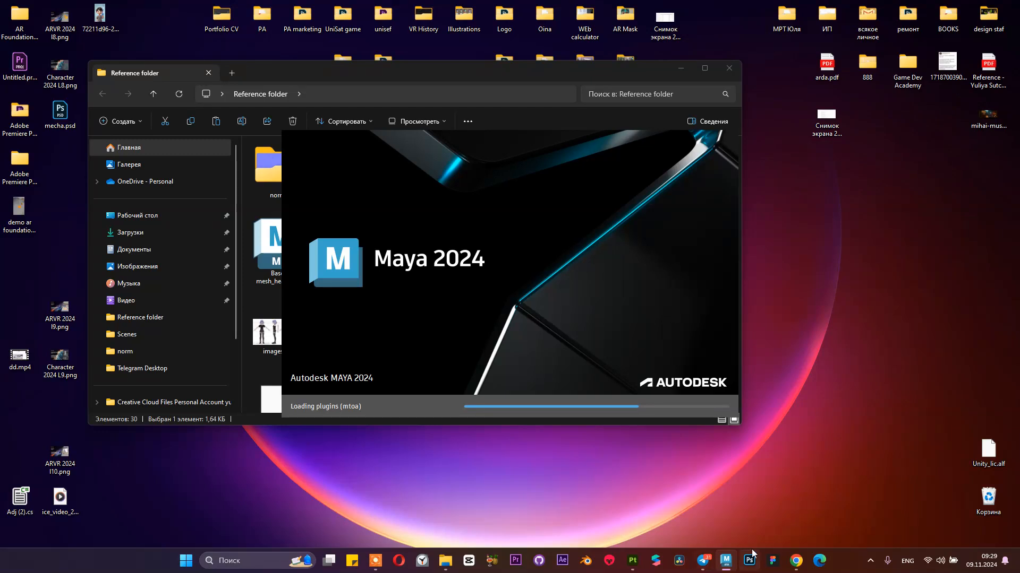
{"action": "left_click", "coordinate": [795, 560]}
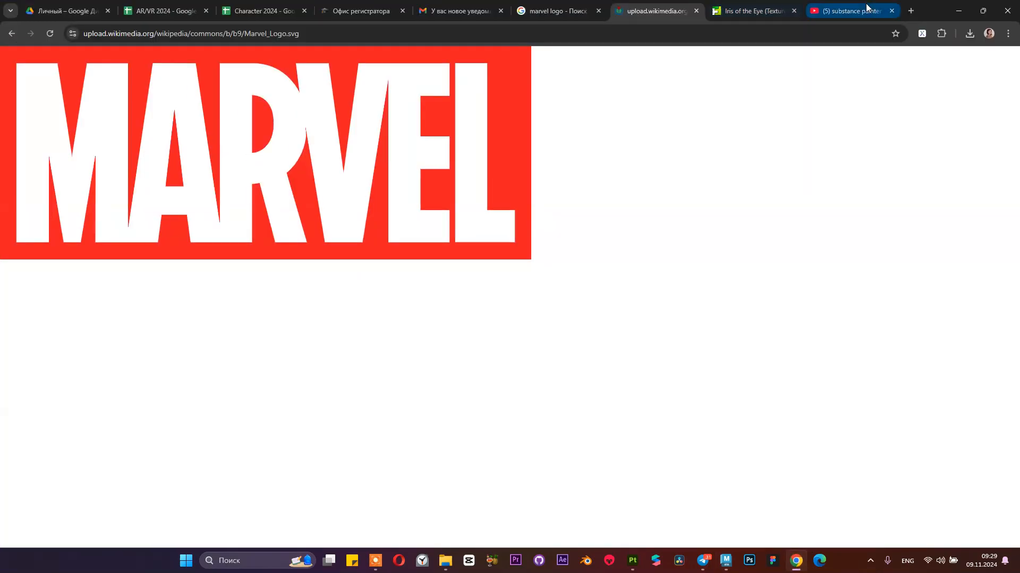
{"action": "left_click", "coordinate": [911, 10]}
{"action": "type", "text": "ske"}
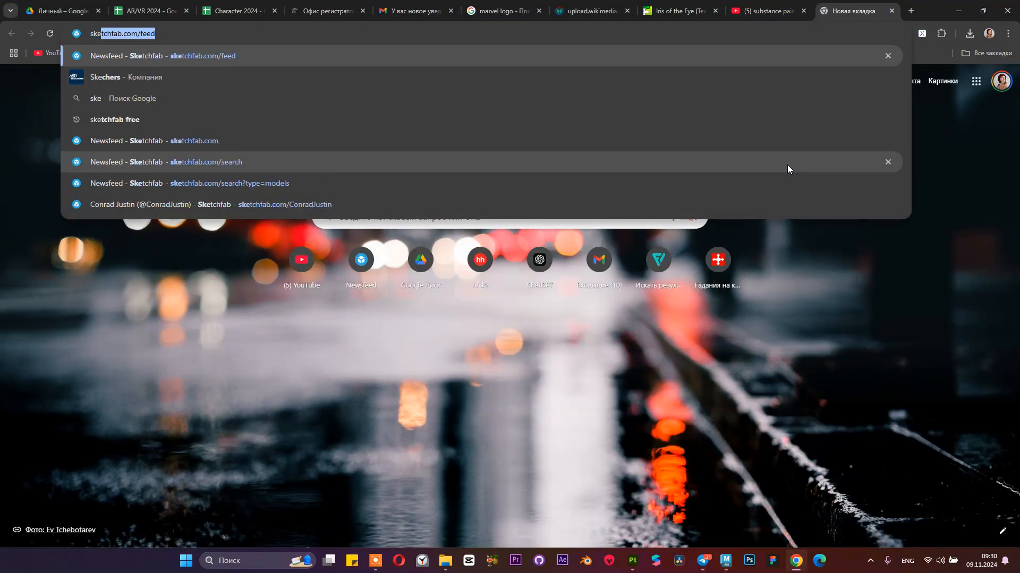
{"action": "key", "text": "Return"}
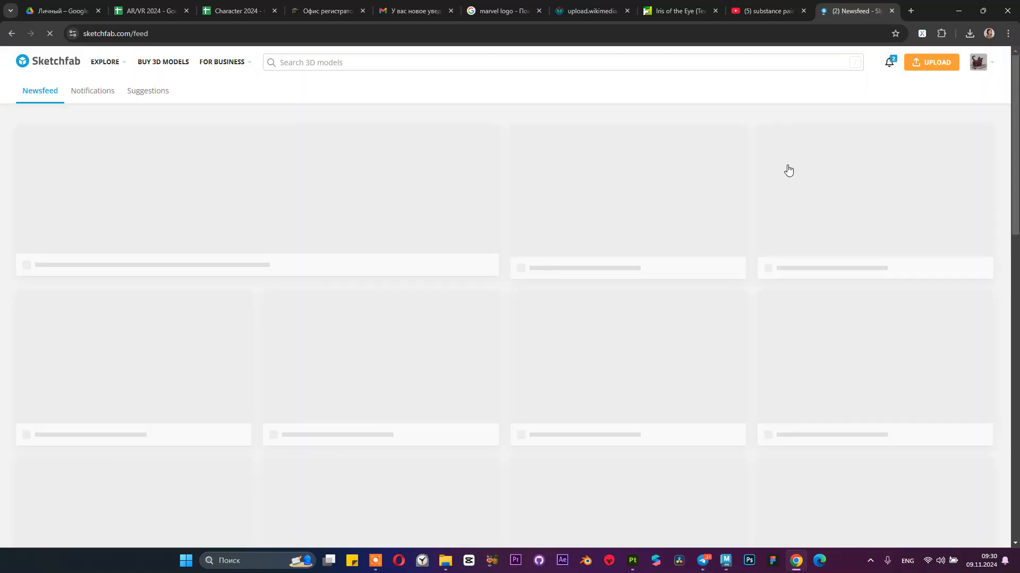
Step: Look through the newsfeed, search Sketchfab for "character" and browse the resulting models
{"action": "scroll", "coordinate": [689, 184], "scroll_direction": "down", "scroll_amount": 13}
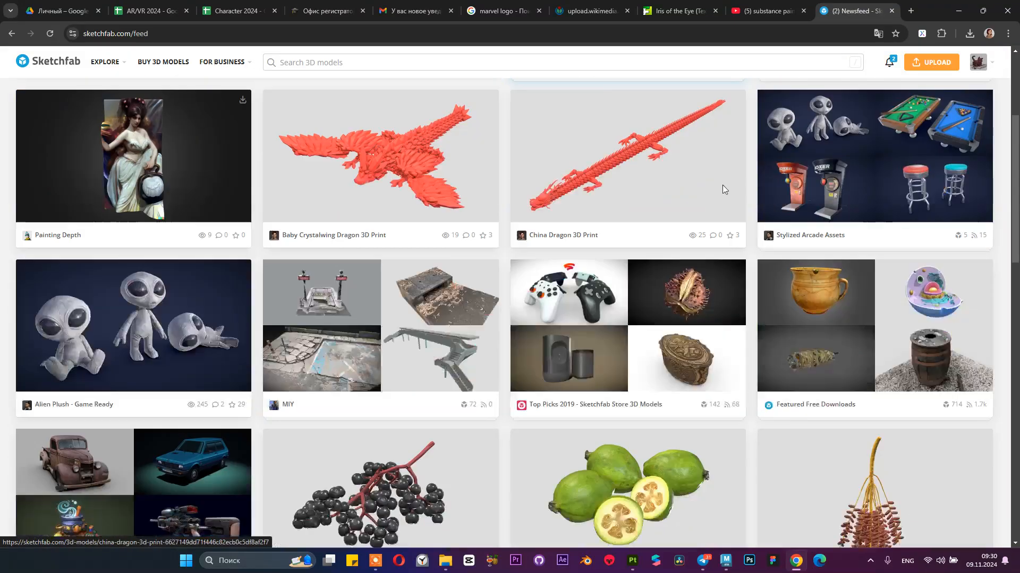
{"action": "scroll", "coordinate": [628, 202], "scroll_direction": "down", "scroll_amount": 5}
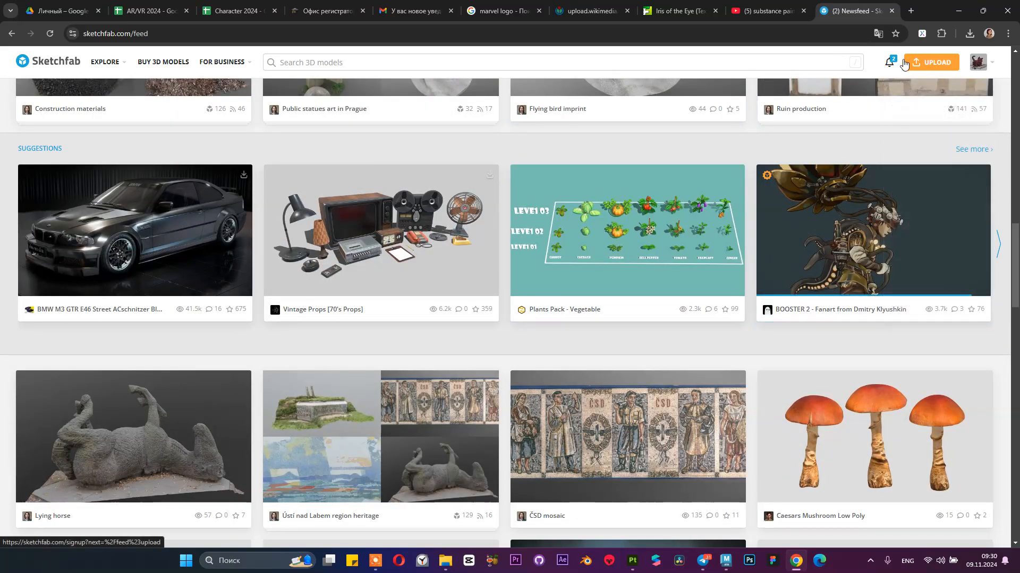
{"action": "left_click", "coordinate": [728, 62]}
{"action": "type", "text": "character"}
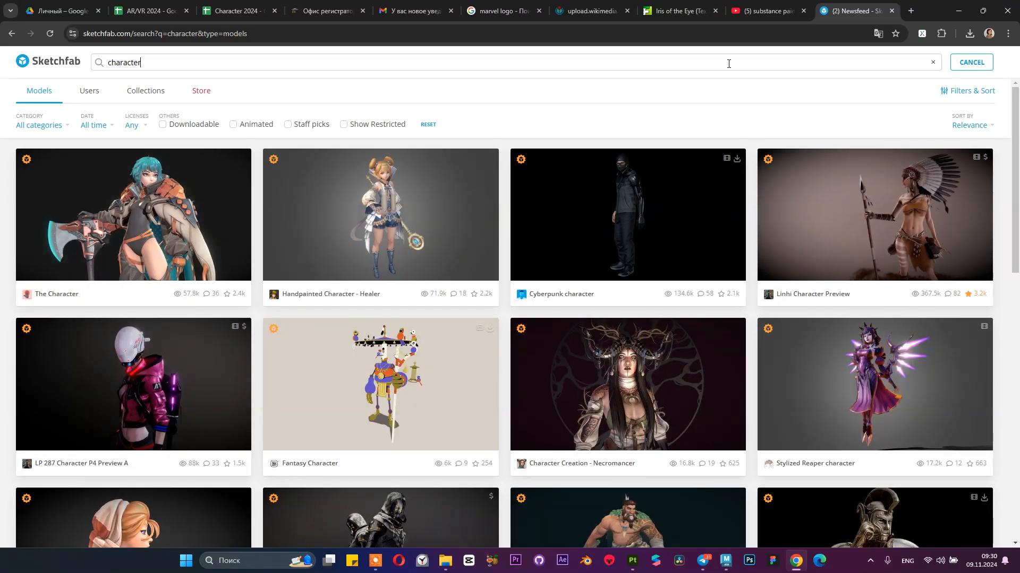
{"action": "scroll", "coordinate": [694, 255], "scroll_direction": "down", "scroll_amount": 6}
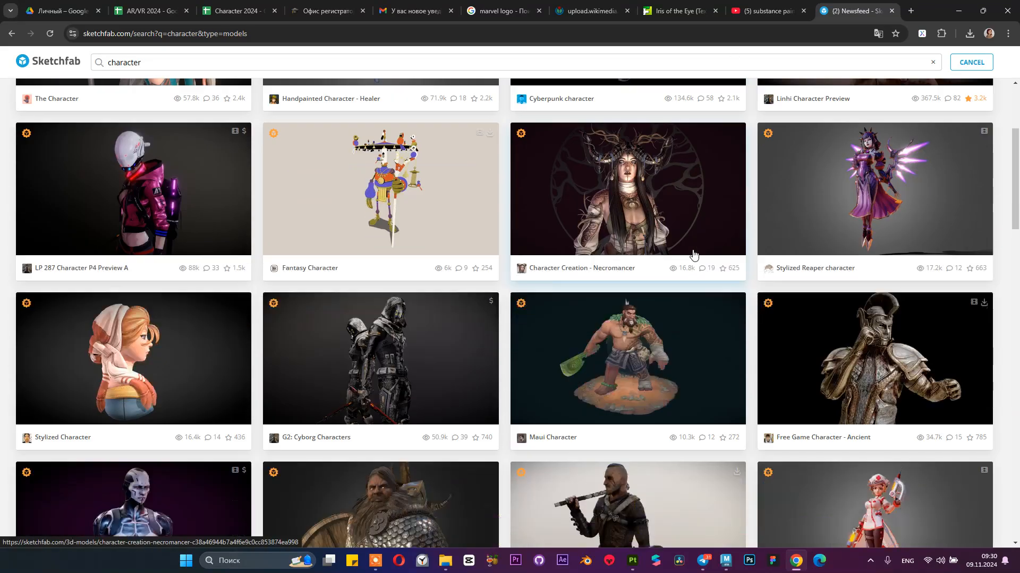
{"action": "scroll", "coordinate": [568, 260], "scroll_direction": "down", "scroll_amount": 8}
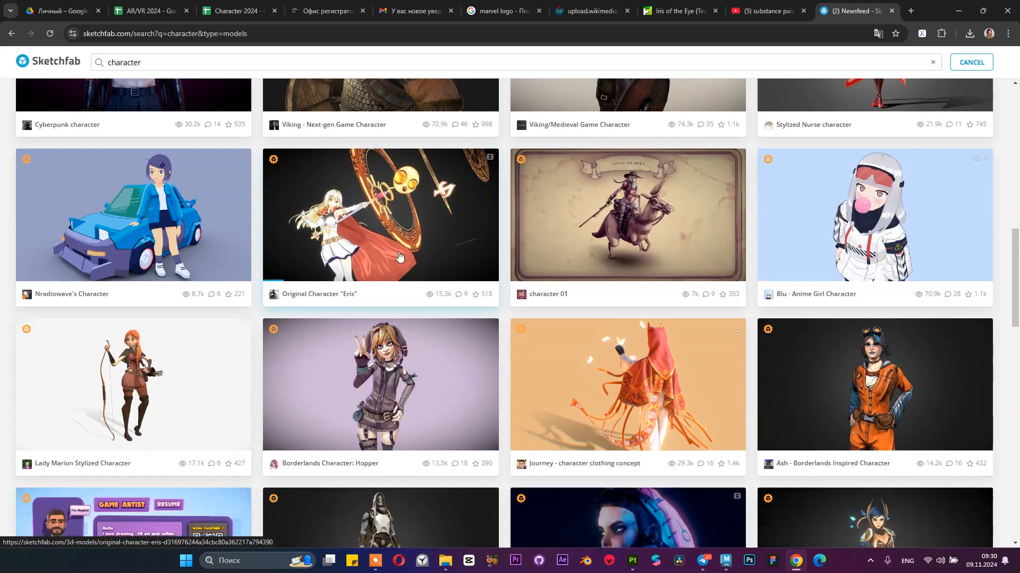
{"action": "scroll", "coordinate": [399, 255], "scroll_direction": "down", "scroll_amount": 5}
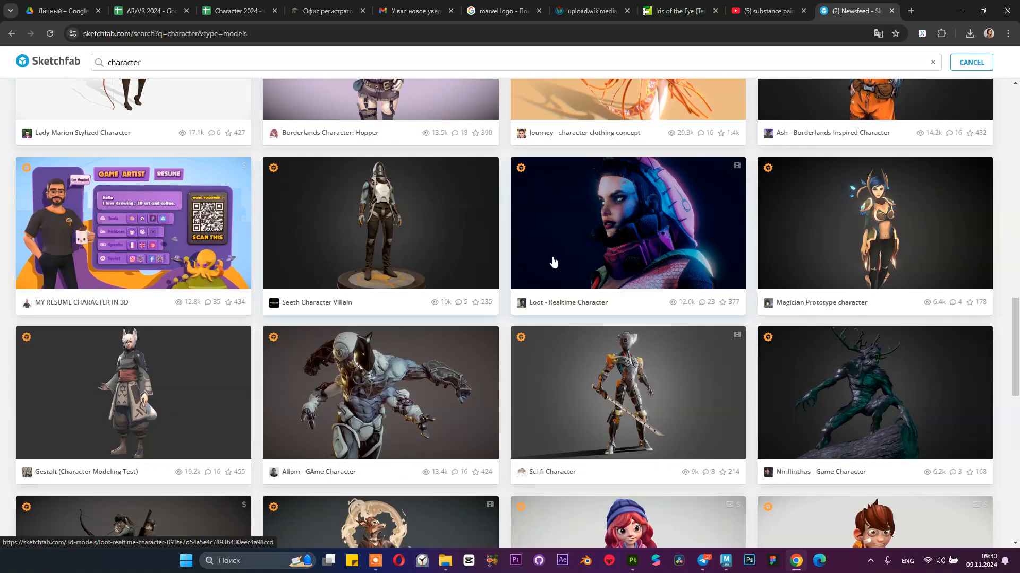
Step: Open the Gestalt (Character Modeling Test) model and examine its head, collar and jacket from several sides
{"action": "left_click", "coordinate": [175, 361]}
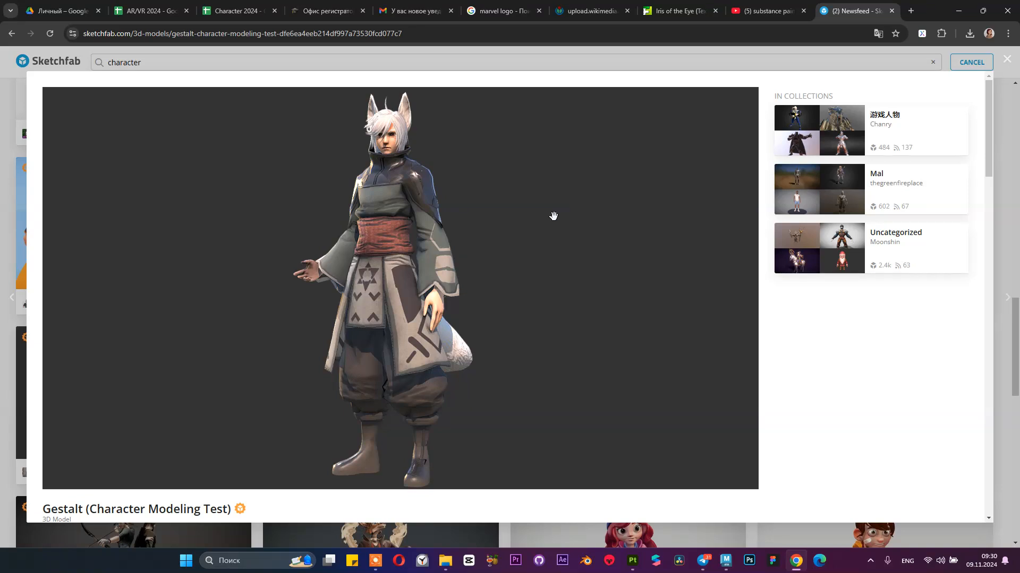
{"action": "mouse_move", "coordinate": [554, 216]}
{"action": "left_mouse_down"}
{"action": "mouse_move", "coordinate": [526, 255]}
{"action": "mouse_move", "coordinate": [301, 194]}
{"action": "left_mouse_up"}
{"action": "mouse_move", "coordinate": [301, 195]}
{"action": "left_mouse_down"}
{"action": "mouse_move", "coordinate": [467, 189]}
{"action": "mouse_move", "coordinate": [455, 198]}
{"action": "mouse_move", "coordinate": [471, 184]}
{"action": "mouse_move", "coordinate": [453, 269]}
{"action": "left_mouse_up"}
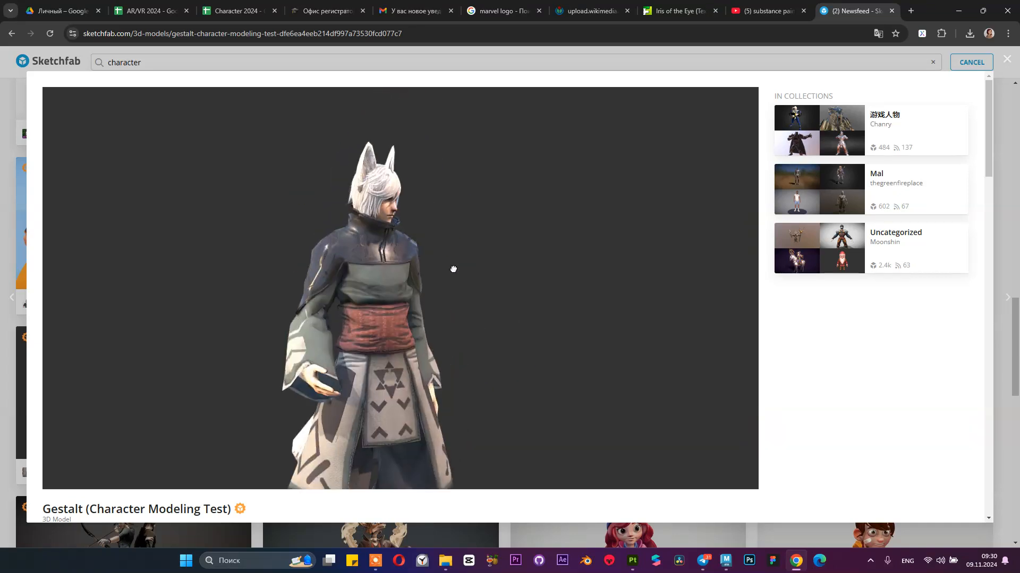
{"action": "scroll", "coordinate": [451, 268], "scroll_direction": "up", "scroll_amount": 6}
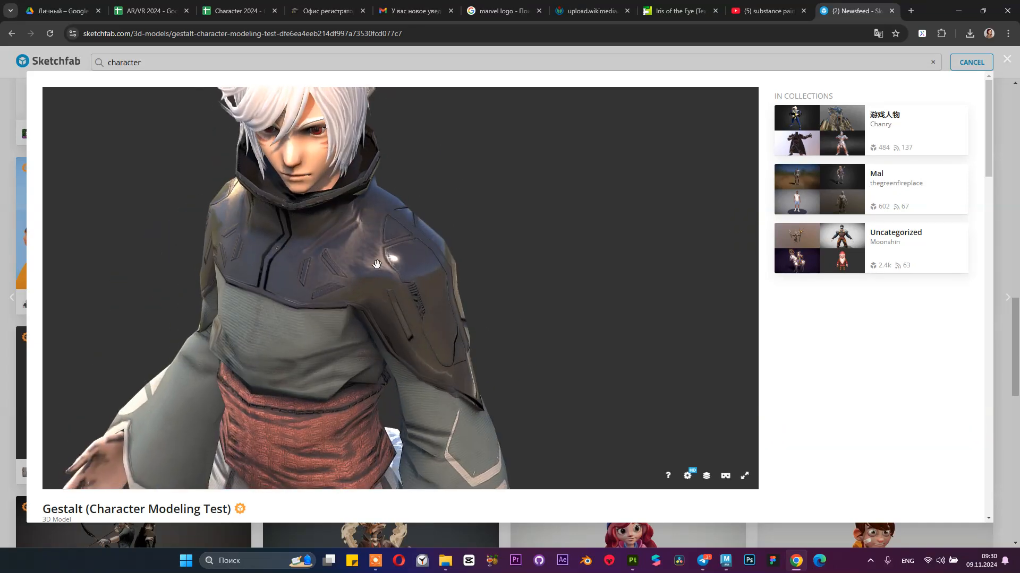
{"action": "left_click_drag", "start_coordinate": [376, 264], "coordinate": [447, 296]}
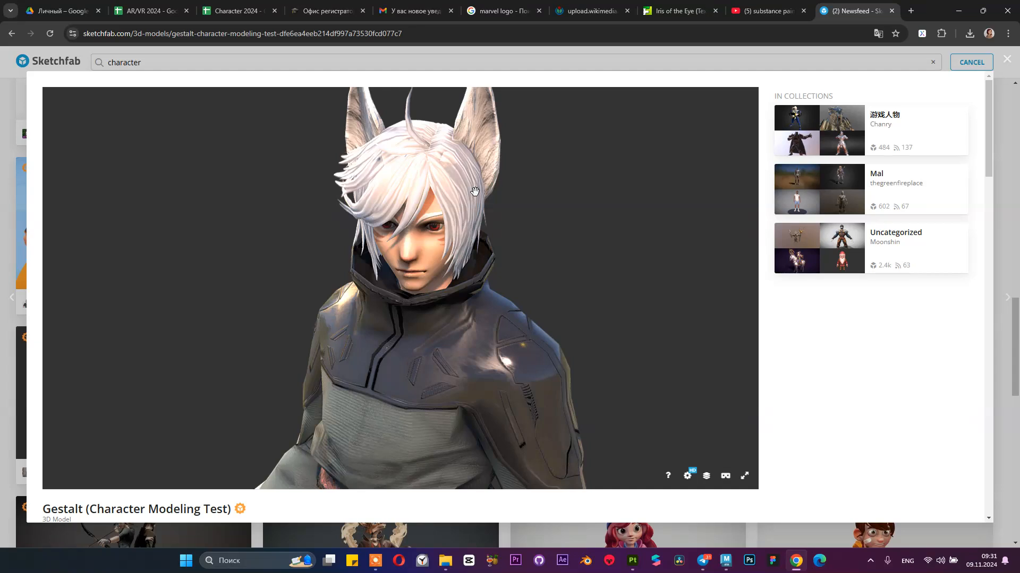
{"action": "mouse_move", "coordinate": [583, 220]}
{"action": "left_mouse_down"}
{"action": "mouse_move", "coordinate": [546, 209]}
{"action": "mouse_move", "coordinate": [600, 205]}
{"action": "left_mouse_up"}
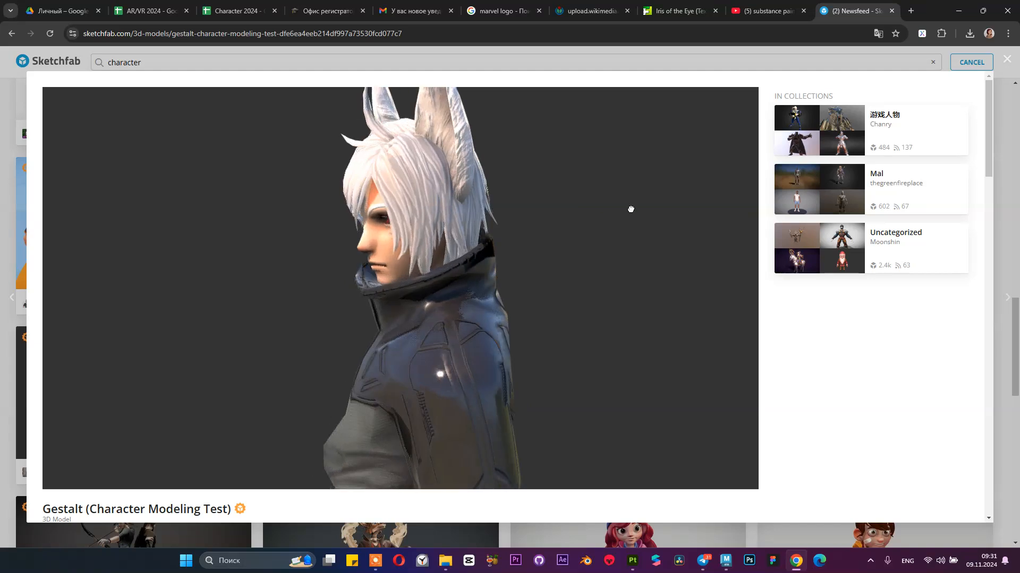
{"action": "scroll", "coordinate": [529, 288], "scroll_direction": "up", "scroll_amount": 3}
{"action": "scroll", "coordinate": [528, 288], "scroll_direction": "down", "scroll_amount": 2}
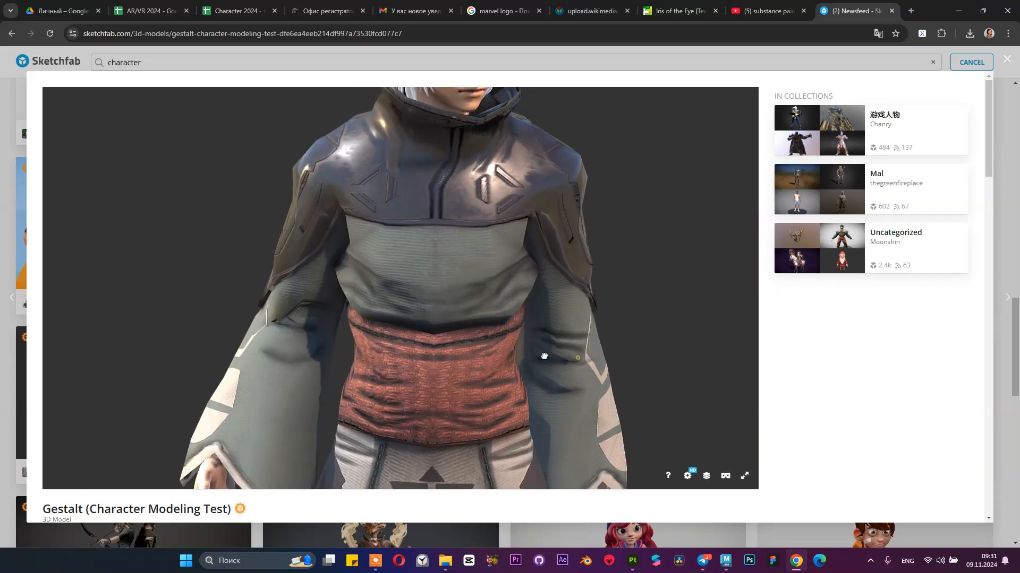
Step: Examine the Gestalt outfit's surface details on the shoulders and back, the whole figure and the model's description
{"action": "left_click_drag", "start_coordinate": [552, 355], "coordinate": [535, 355]}
{"action": "right_click_drag", "start_coordinate": [492, 204], "coordinate": [368, 285]}
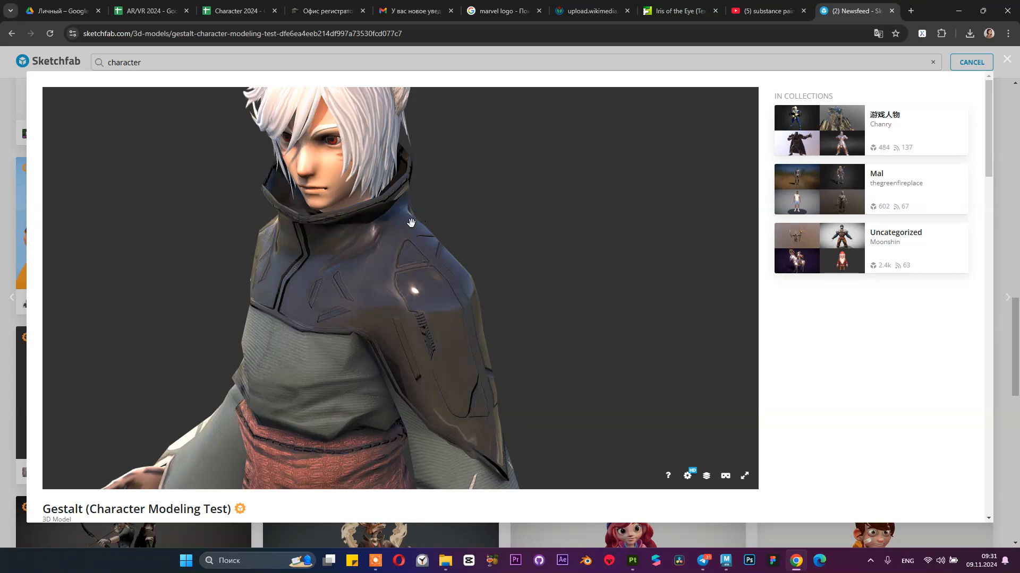
{"action": "scroll", "coordinate": [491, 226], "scroll_direction": "down", "scroll_amount": 3}
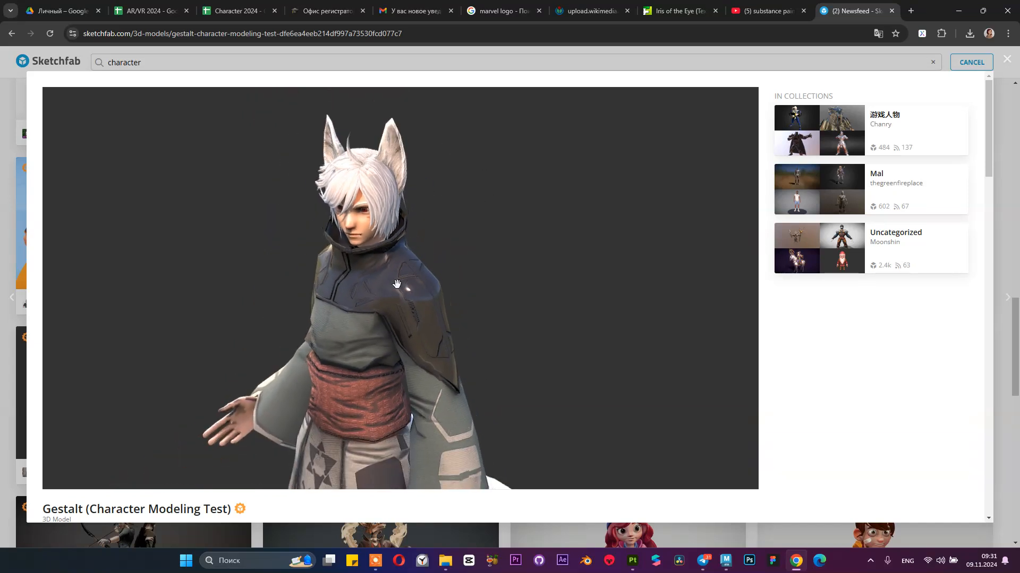
{"action": "scroll", "coordinate": [483, 247], "scroll_direction": "up", "scroll_amount": 4}
{"action": "scroll", "coordinate": [513, 206], "scroll_direction": "up", "scroll_amount": 2}
{"action": "right_click_drag", "start_coordinate": [515, 244], "coordinate": [457, 339]}
{"action": "left_click_drag", "start_coordinate": [412, 241], "coordinate": [325, 234]}
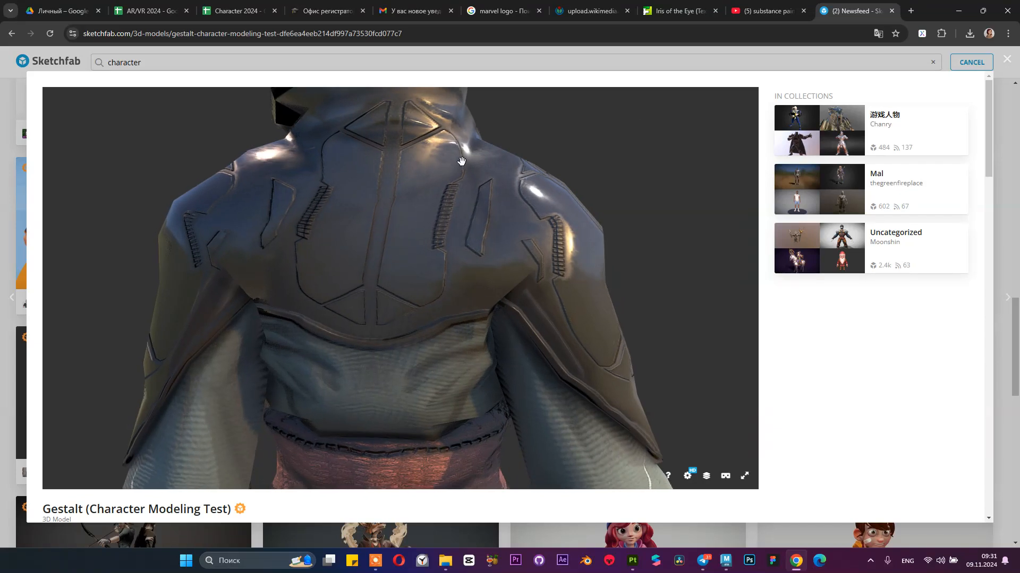
{"action": "mouse_move", "coordinate": [359, 150]}
{"action": "left_mouse_down"}
{"action": "mouse_move", "coordinate": [462, 176]}
{"action": "mouse_move", "coordinate": [422, 189]}
{"action": "left_mouse_up"}
{"action": "scroll", "coordinate": [422, 190], "scroll_direction": "down", "scroll_amount": 5}
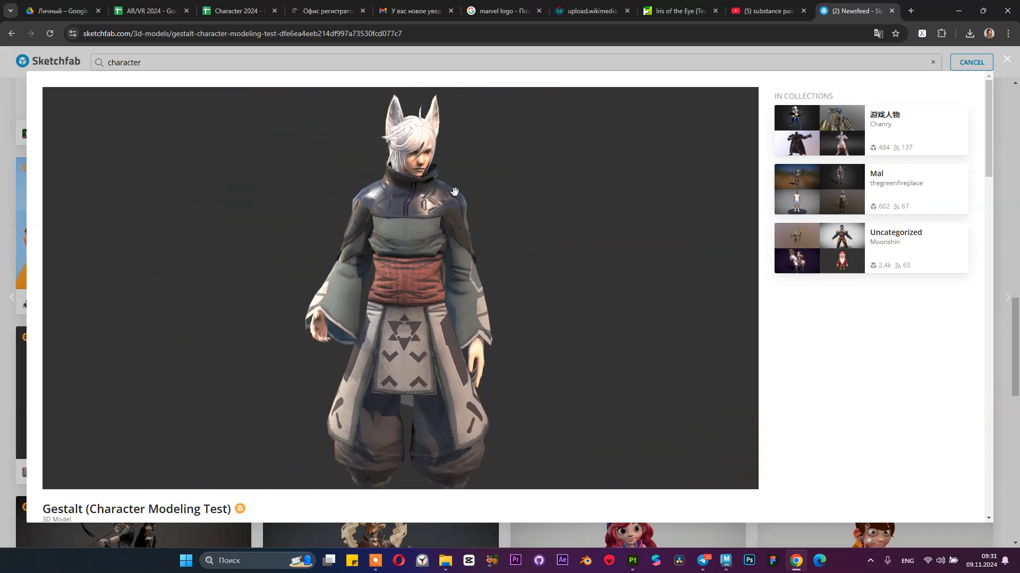
{"action": "scroll", "coordinate": [828, 329], "scroll_direction": "down", "scroll_amount": 3}
{"action": "left_click", "coordinate": [736, 393]}
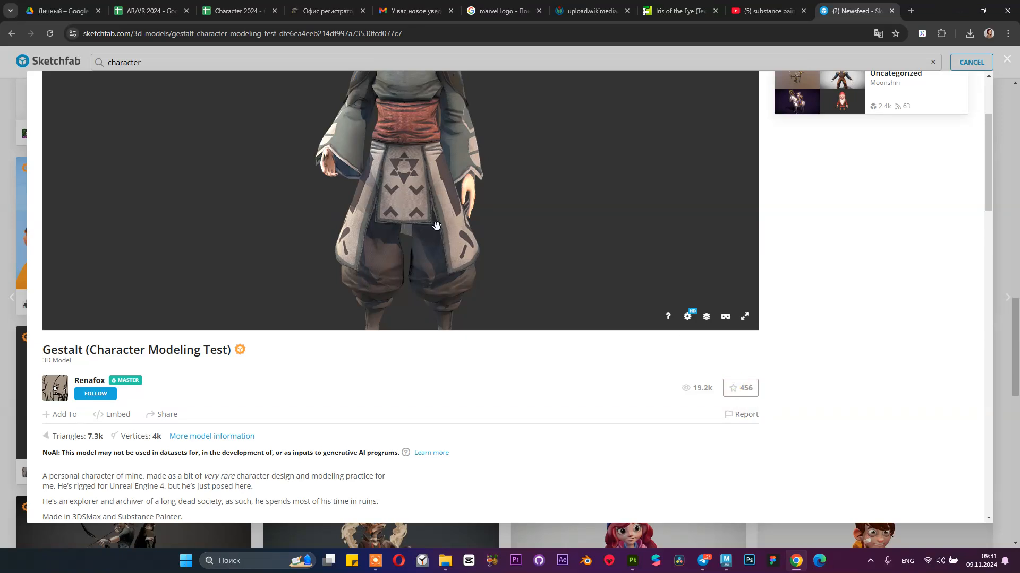
Step: Leave the browser, switch to Painter and back to Maya, and view the untextured character mesh from the front
{"action": "left_click", "coordinate": [959, 11]}
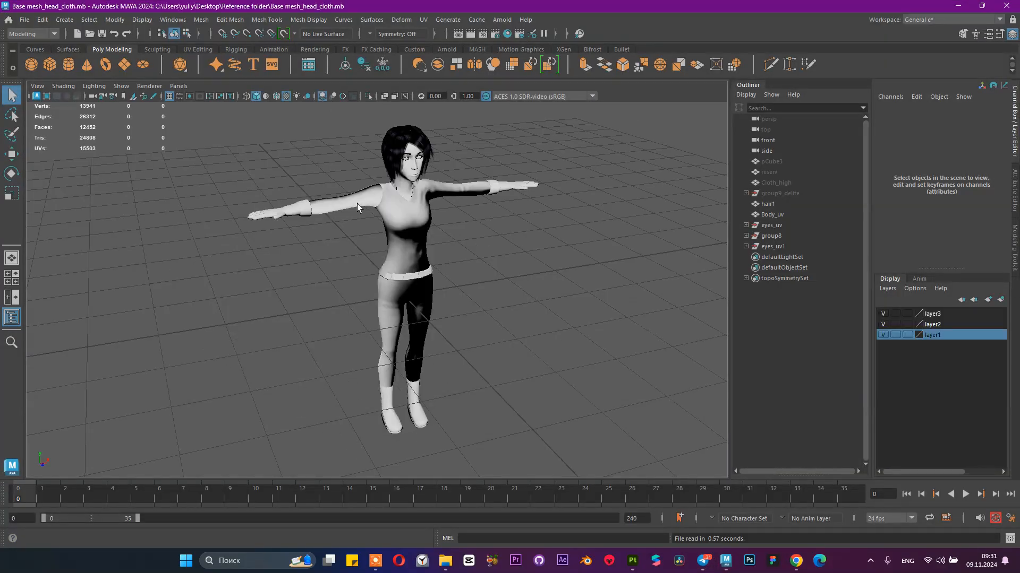
{"action": "left_click", "coordinate": [632, 560]}
{"action": "left_click", "coordinate": [291, 121]}
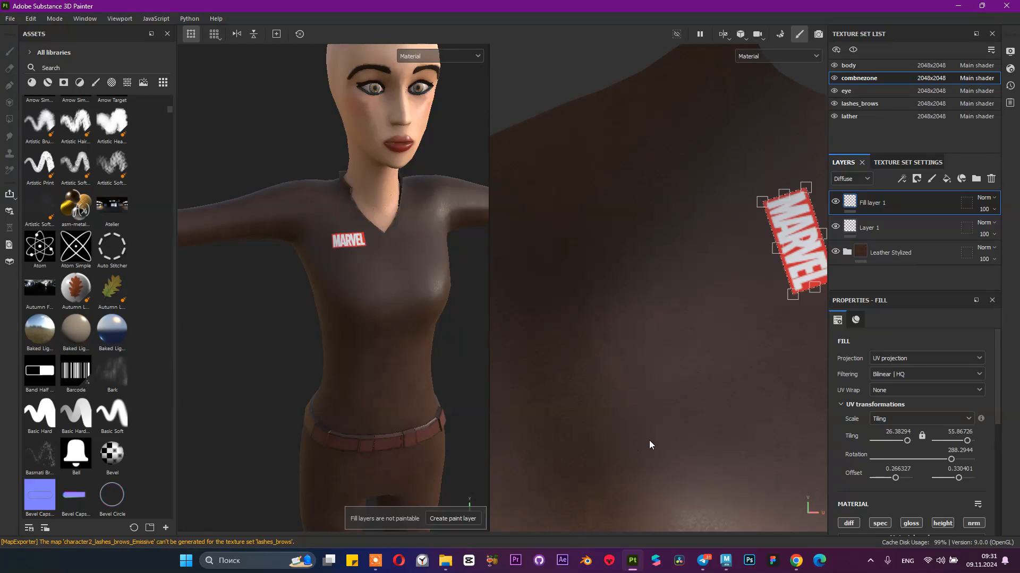
{"action": "key", "text": "alt+Tab"}
{"action": "left_click_drag", "start_coordinate": [447, 295], "coordinate": [409, 321], "text": "alt"}
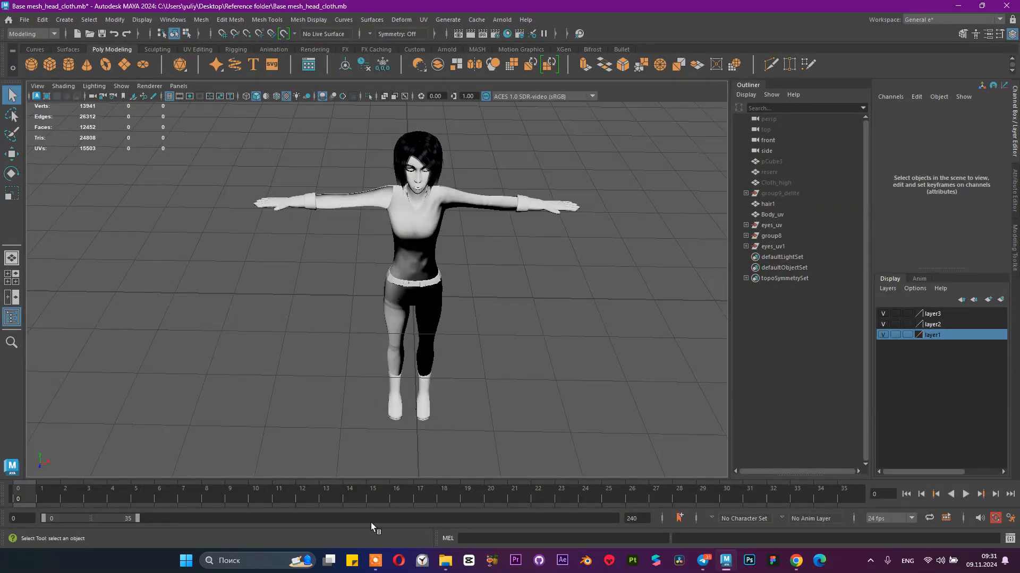
{"action": "left_click", "coordinate": [372, 564]}
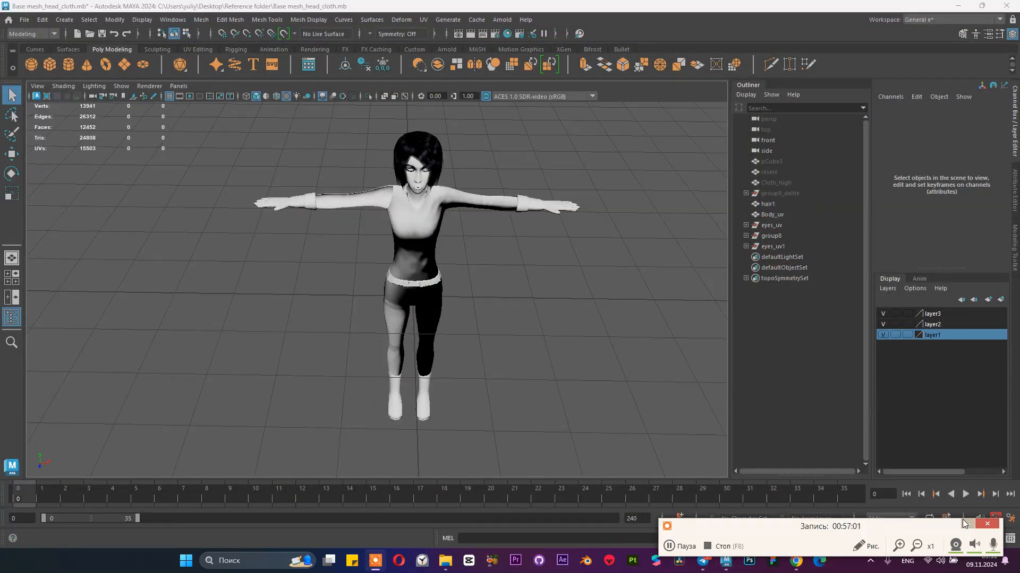
{"action": "left_click", "coordinate": [964, 524]}
Step: Select the character's bodysuit mesh and connect a file texture to the Color of its combnezone material
{"action": "left_click_drag", "start_coordinate": [641, 378], "coordinate": [570, 369], "text": "alt"}
{"action": "right_click_drag", "start_coordinate": [570, 369], "coordinate": [678, 383], "text": "alt"}
{"action": "middle_click_drag", "start_coordinate": [549, 290], "coordinate": [452, 393], "text": "alt"}
{"action": "right_click_drag", "start_coordinate": [452, 393], "coordinate": [423, 285], "text": "alt"}
{"action": "left_click", "coordinate": [423, 285]}
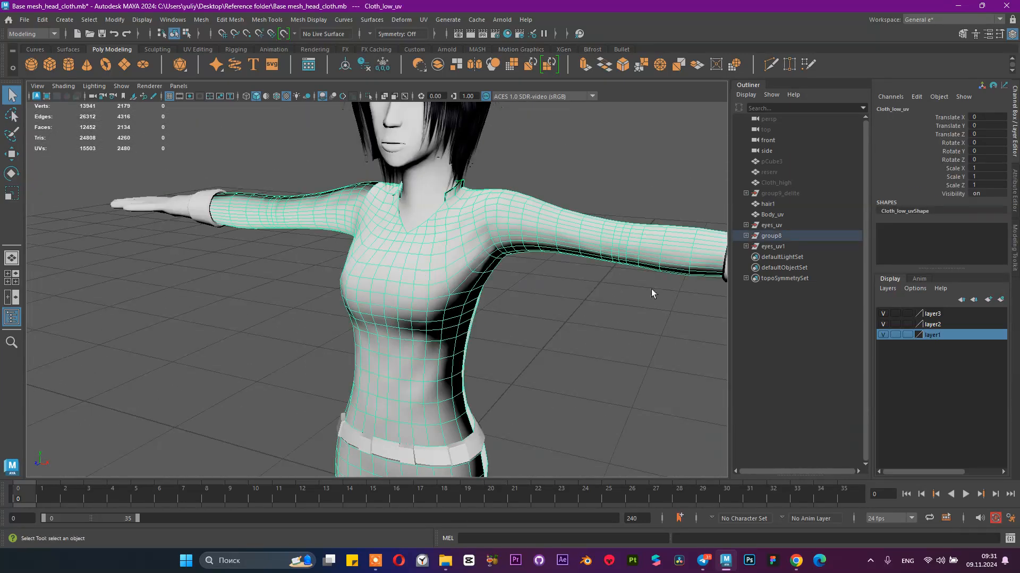
{"action": "left_click", "coordinate": [1016, 175]}
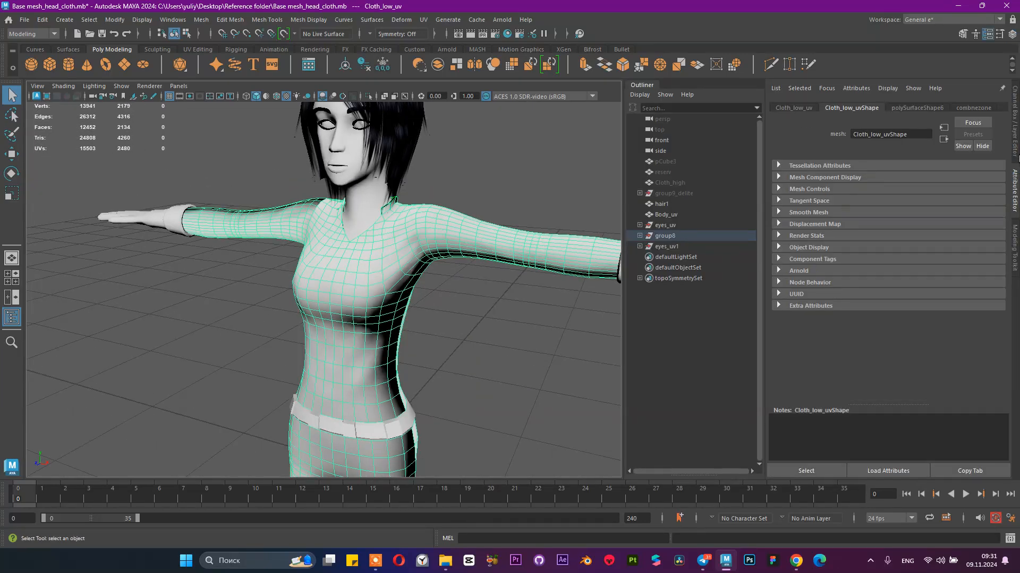
{"action": "left_click", "coordinate": [973, 108]}
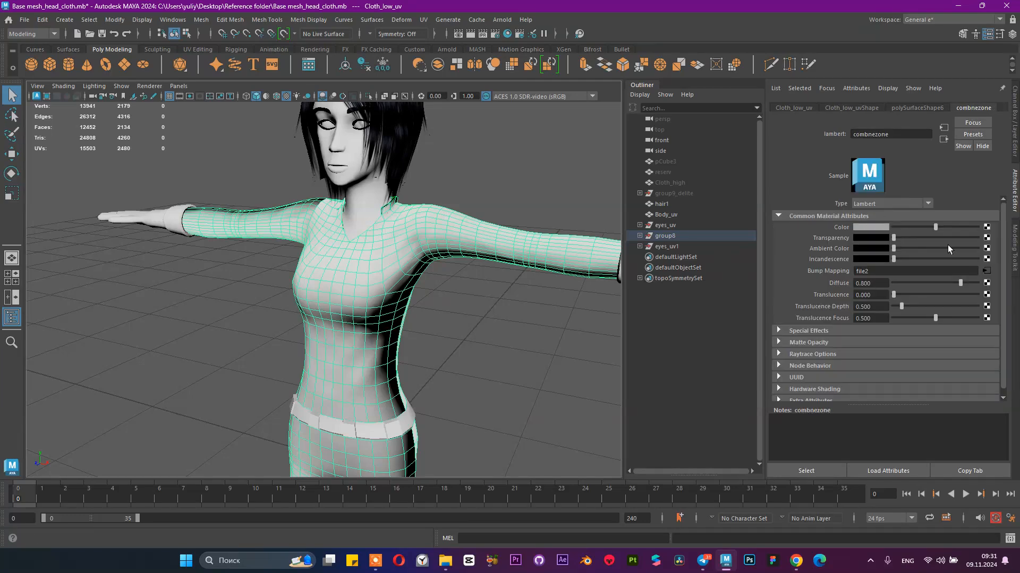
{"action": "left_click", "coordinate": [986, 226]}
{"action": "left_click", "coordinate": [455, 278]}
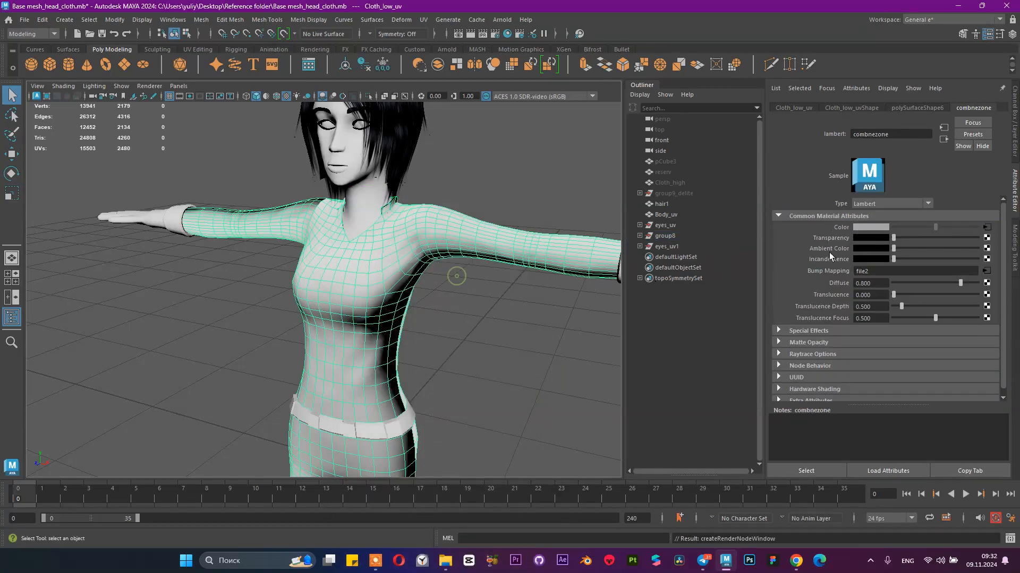
Step: Browse for the file texture's image in the textures folder inside the desktop's Reference folder
{"action": "left_click", "coordinate": [987, 253]}
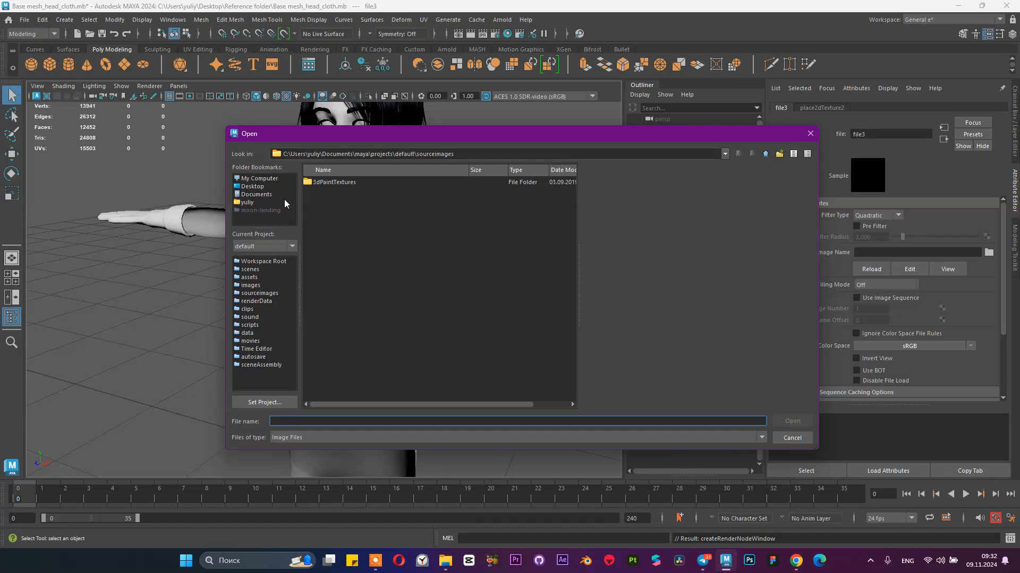
{"action": "left_click", "coordinate": [268, 187]}
{"action": "double_click", "coordinate": [342, 278]}
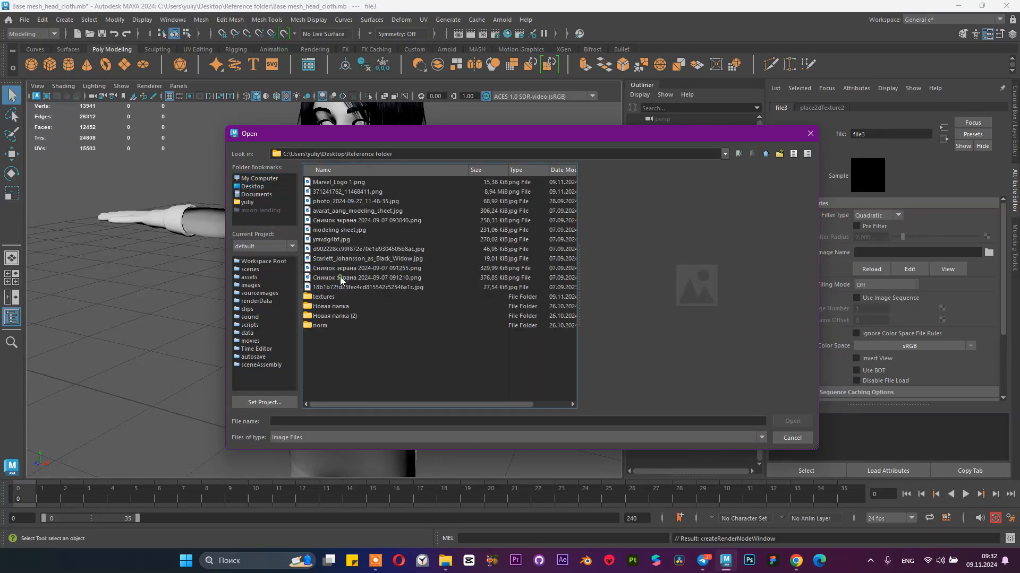
{"action": "double_click", "coordinate": [324, 296]}
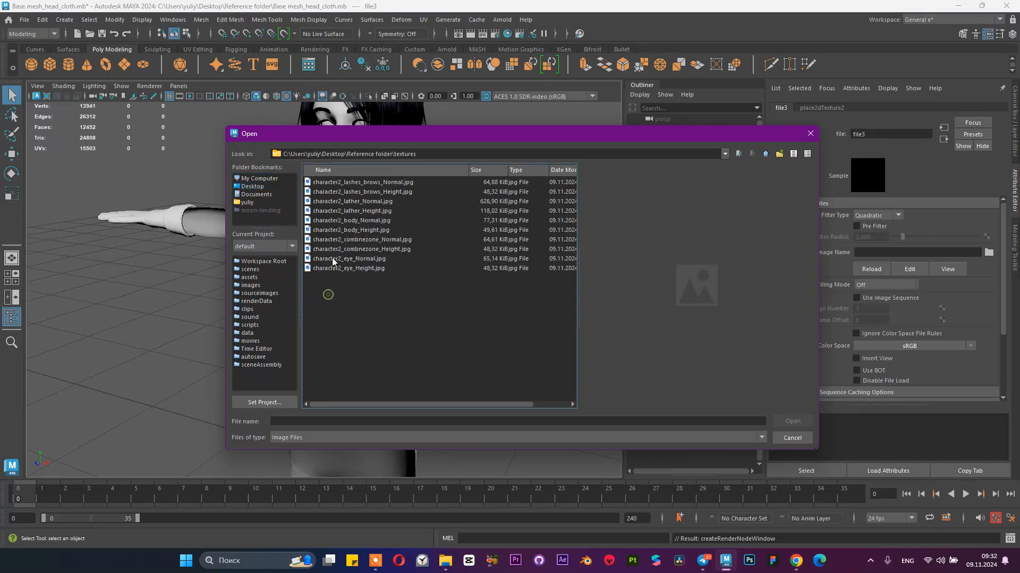
Step: Preview the exported lashes_brows, lather, body, combnezone and eye maps to look for a color texture
{"action": "left_click", "coordinate": [350, 184]}
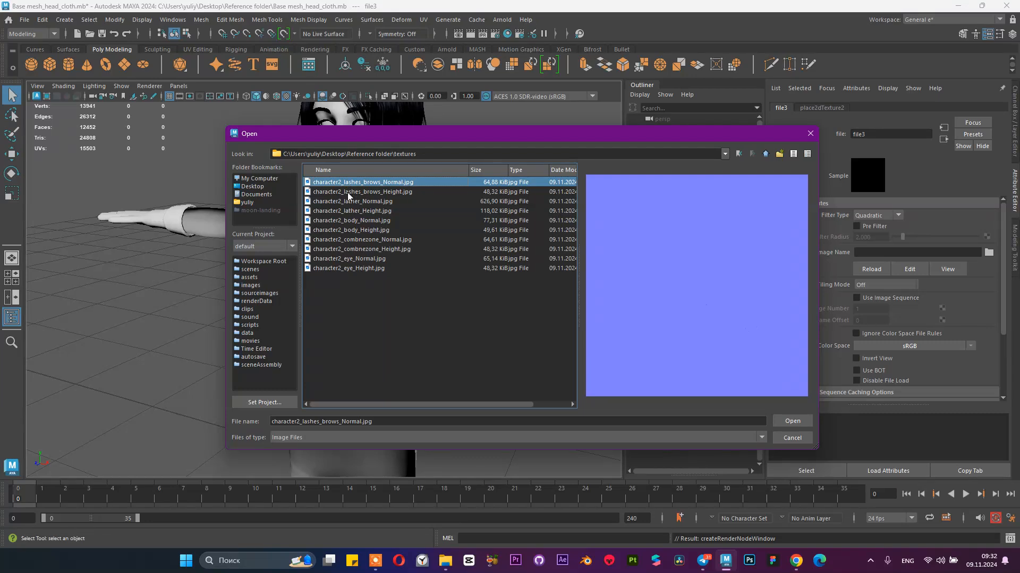
{"action": "left_click", "coordinate": [348, 193]}
{"action": "left_click", "coordinate": [344, 204]}
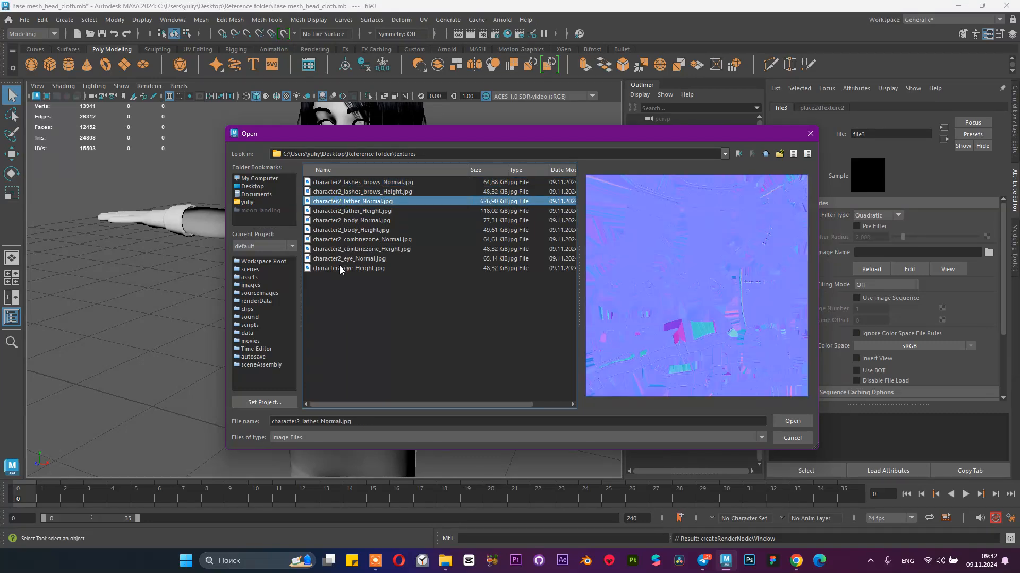
{"action": "left_click", "coordinate": [340, 268]}
{"action": "left_click", "coordinate": [342, 259]}
{"action": "left_click", "coordinate": [350, 250]}
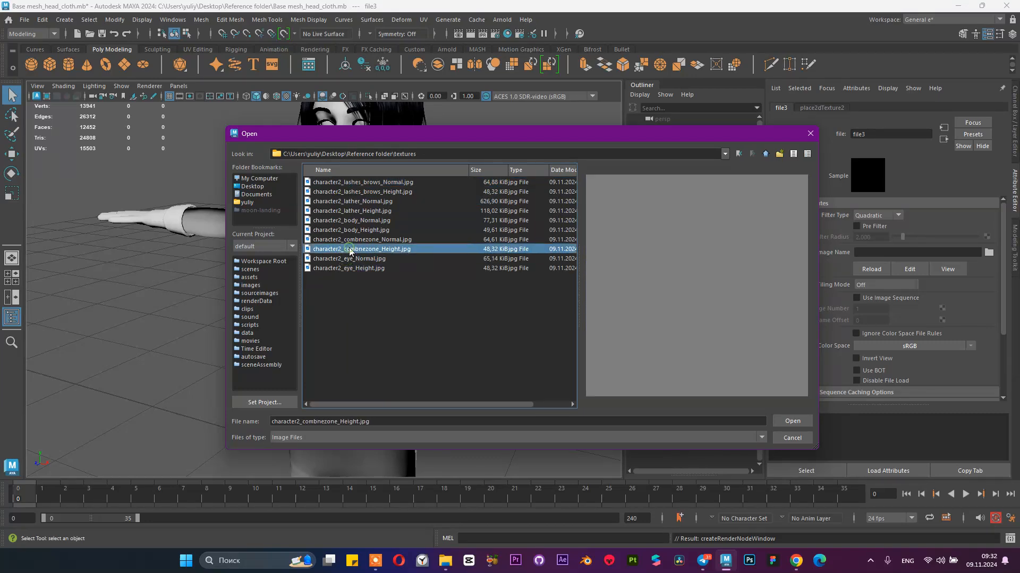
{"action": "left_click", "coordinate": [354, 242]}
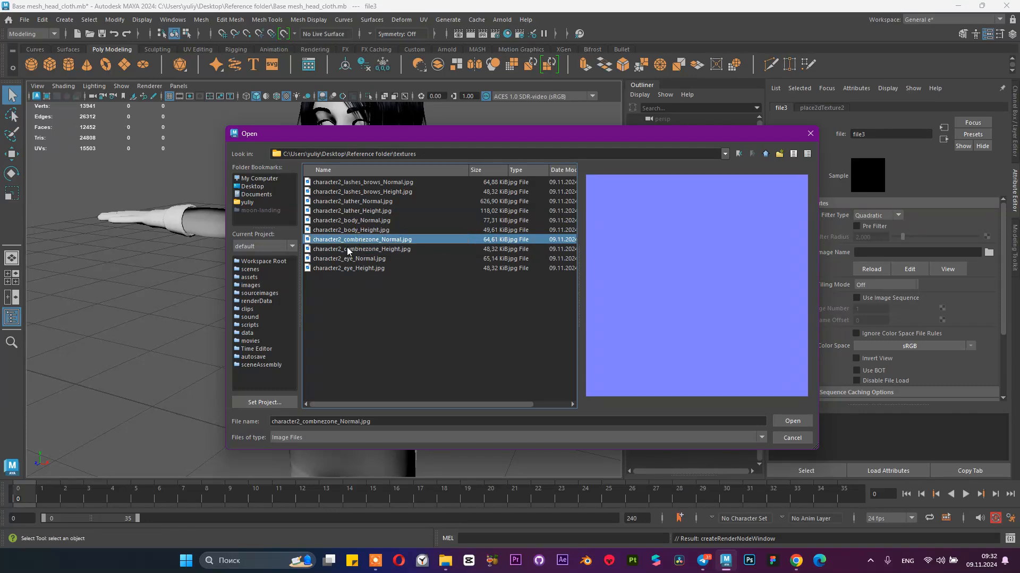
{"action": "left_click", "coordinate": [348, 249]}
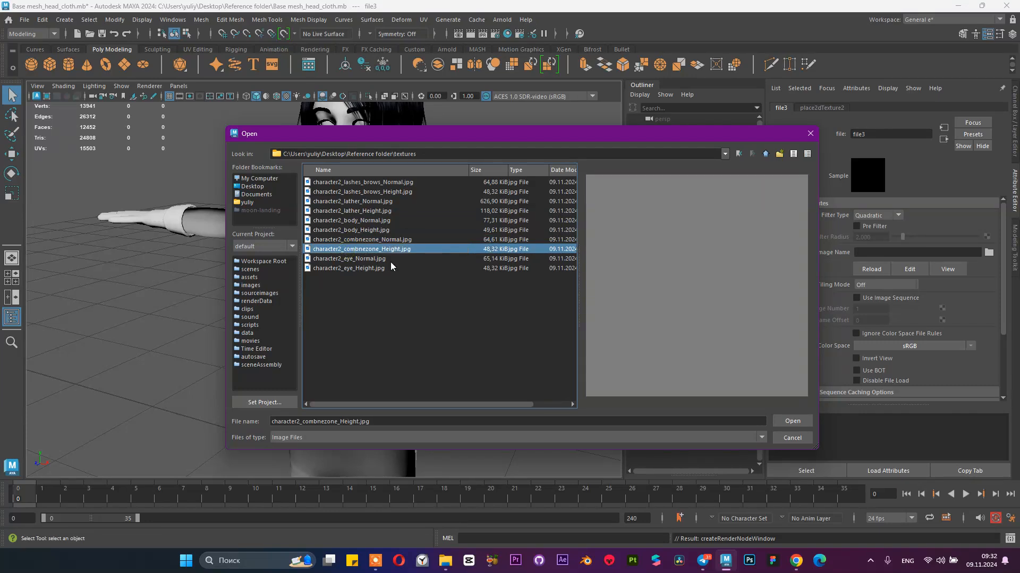
{"action": "left_click", "coordinate": [399, 240]}
{"action": "left_click", "coordinate": [398, 249]}
{"action": "left_click", "coordinate": [407, 221]}
{"action": "left_click", "coordinate": [386, 182]}
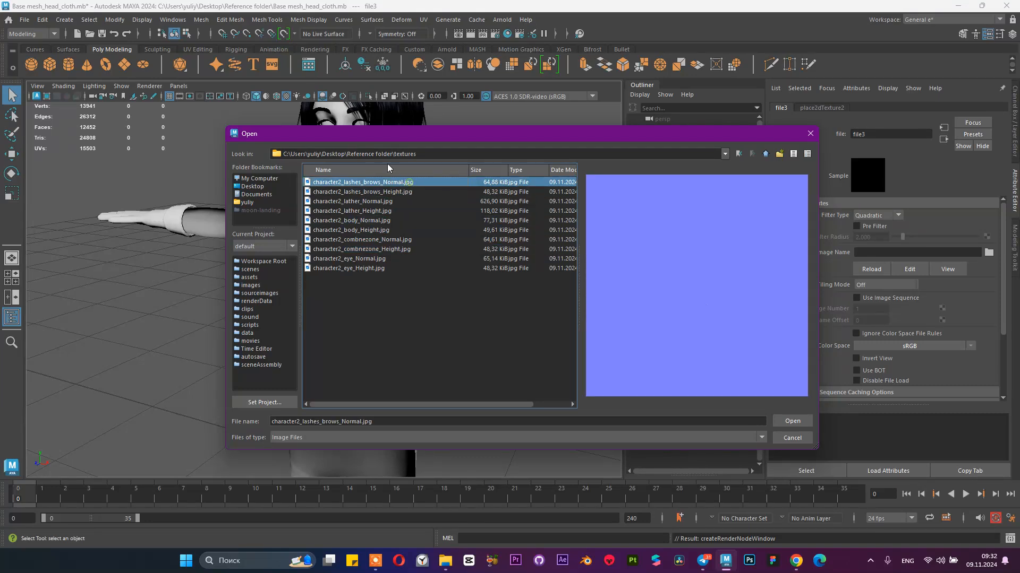
Step: Check the textures folder's exported maps in File Explorer, and cancel the image selection in Maya
{"action": "left_click", "coordinate": [438, 558]}
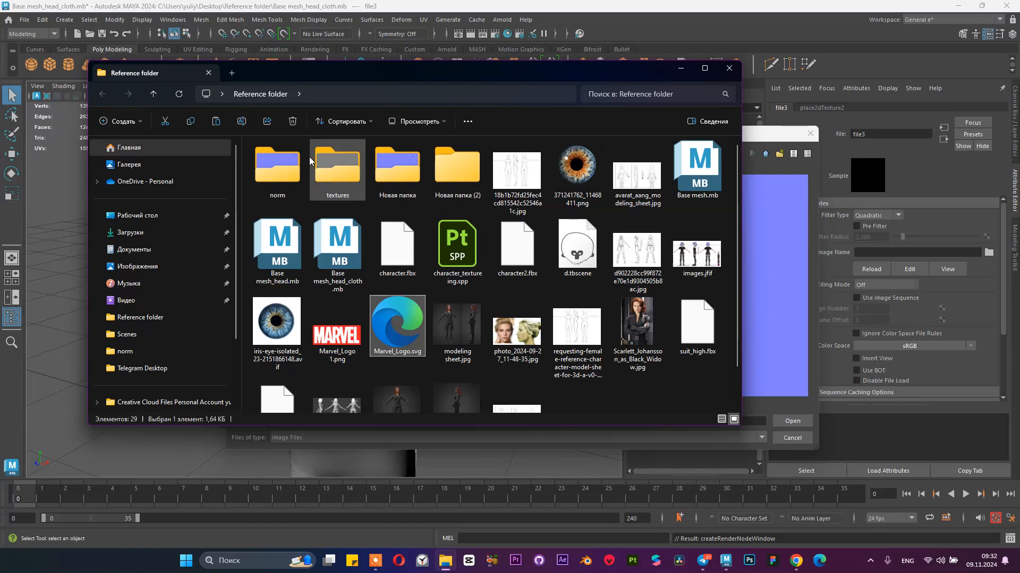
{"action": "double_click", "coordinate": [310, 159]}
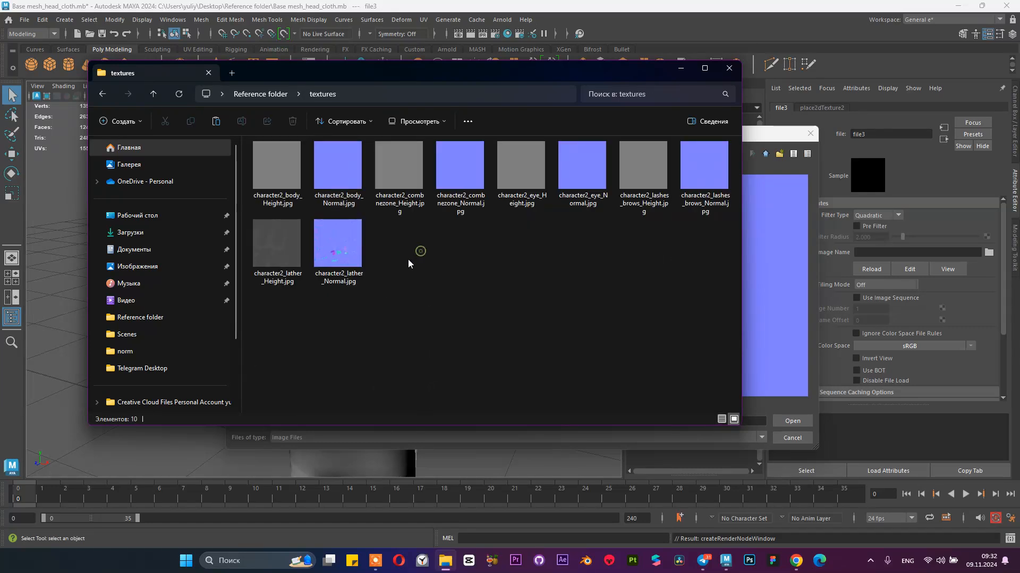
{"action": "left_click", "coordinate": [284, 95]}
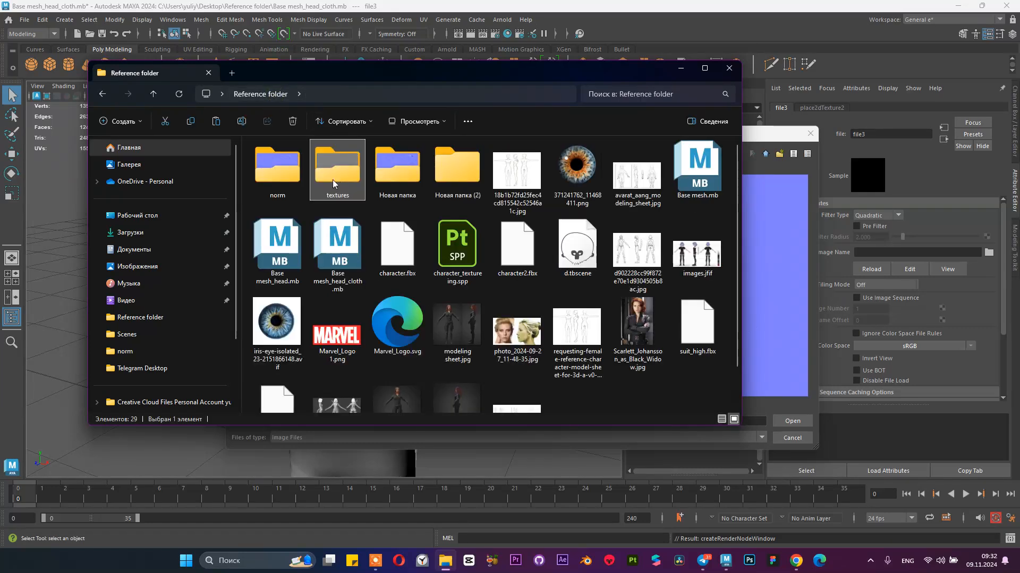
{"action": "double_click", "coordinate": [353, 177]}
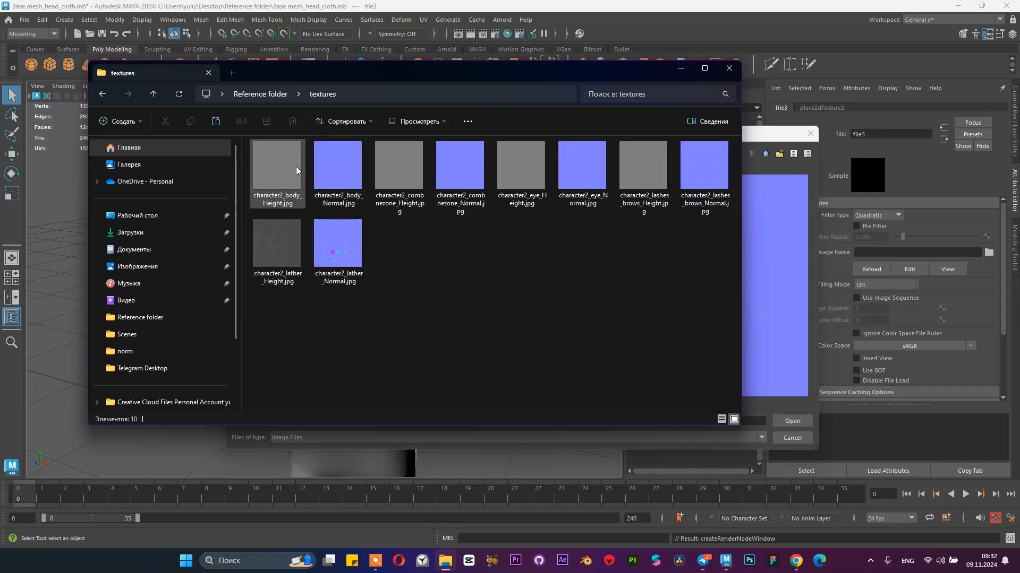
{"action": "left_click", "coordinate": [684, 70]}
{"action": "left_click", "coordinate": [810, 133]}
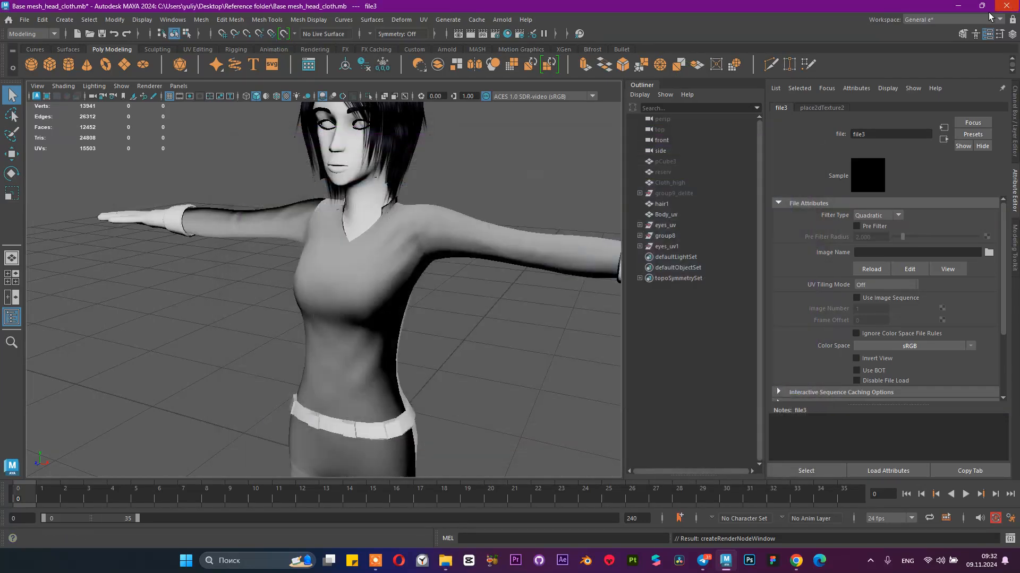
Step: Launch Substance 3D Painter and recheck the exported maps in the Reference folder's textures subfolder in File Explorer
{"action": "left_click", "coordinate": [632, 564]}
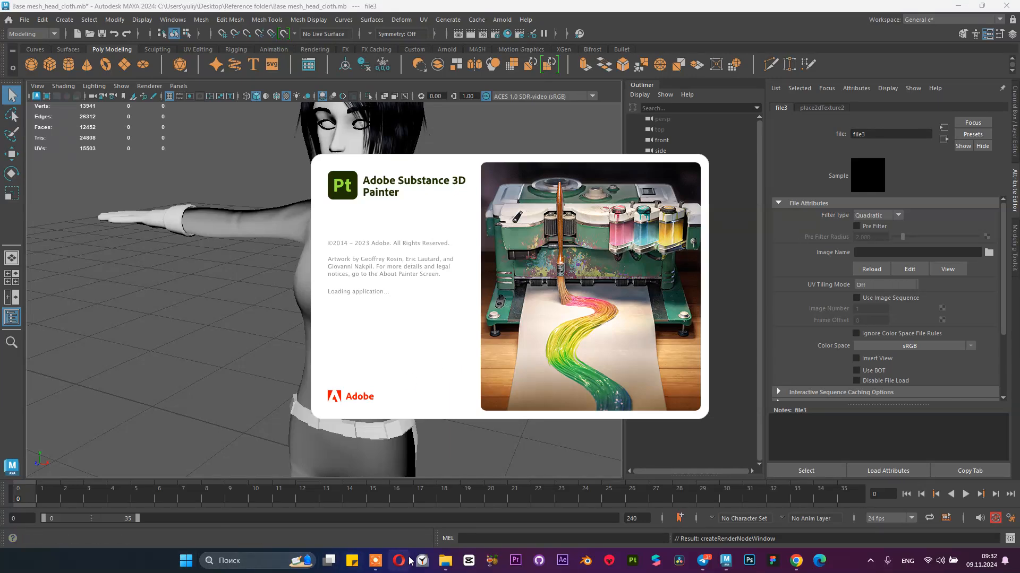
{"action": "left_click", "coordinate": [445, 561]}
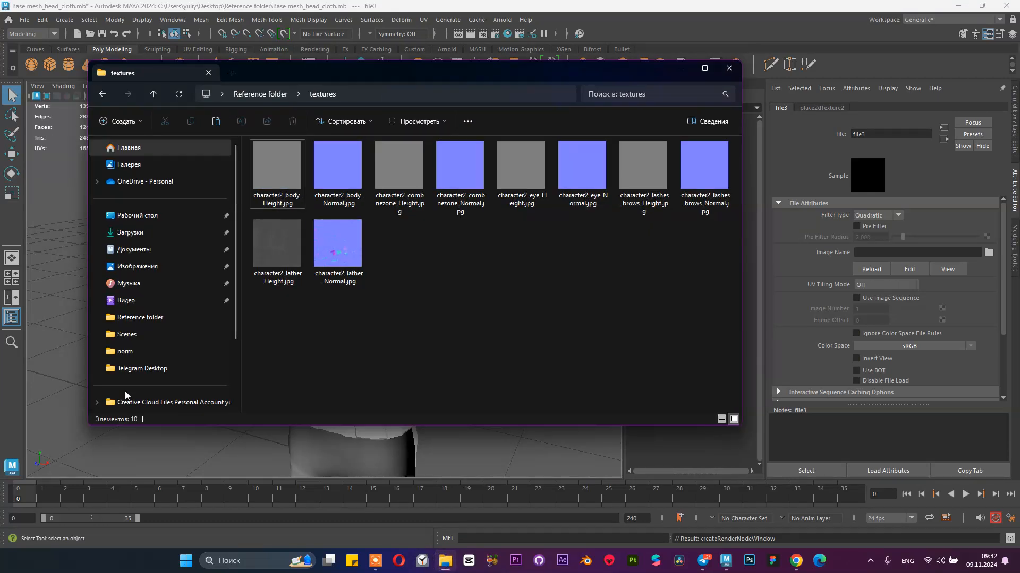
{"action": "scroll", "coordinate": [223, 226], "scroll_direction": "down", "scroll_amount": 2}
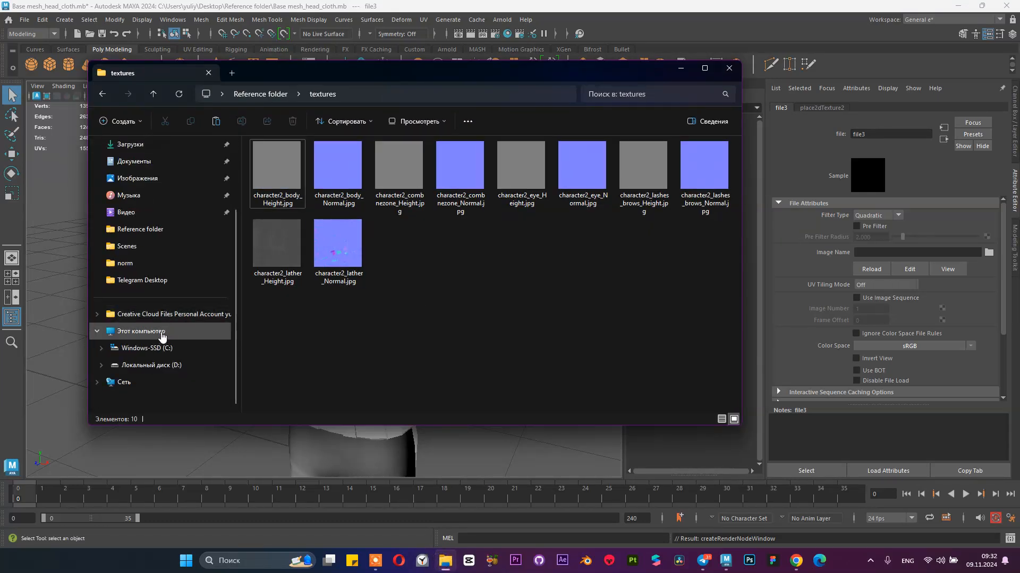
{"action": "left_click", "coordinate": [162, 335]}
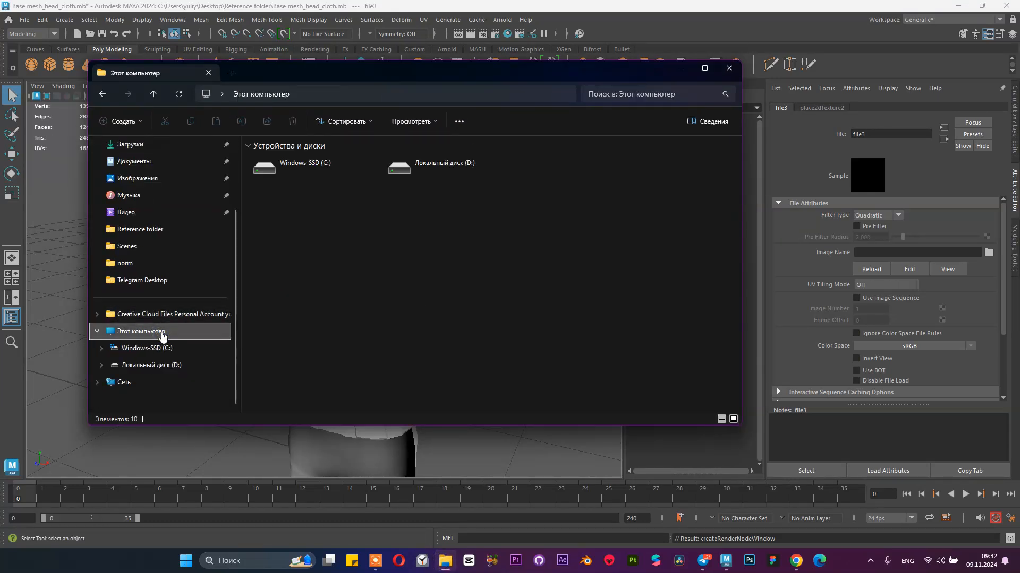
{"action": "left_click", "coordinate": [173, 229]}
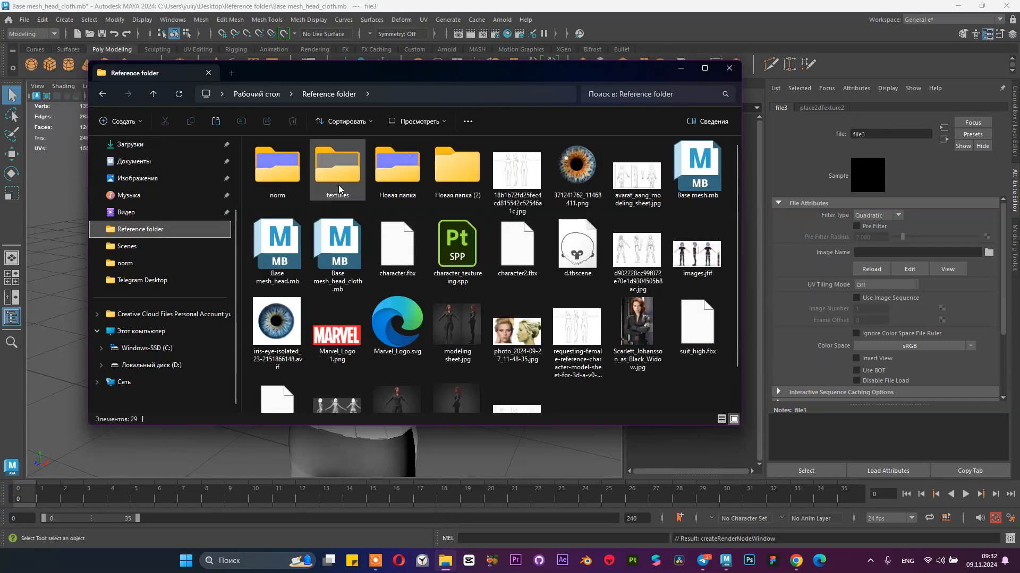
{"action": "double_click", "coordinate": [339, 188]}
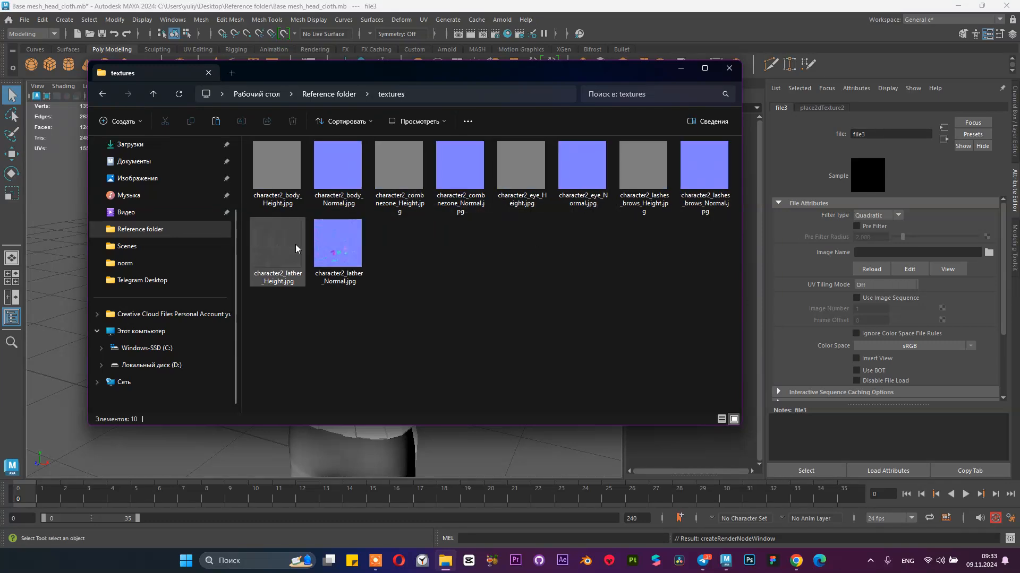
{"action": "left_click", "coordinate": [680, 69]}
Step: Switch to Substance 3D Painter, dismiss the home screen and open the recent project character_textureing.spp
{"action": "left_click", "coordinate": [960, 6]}
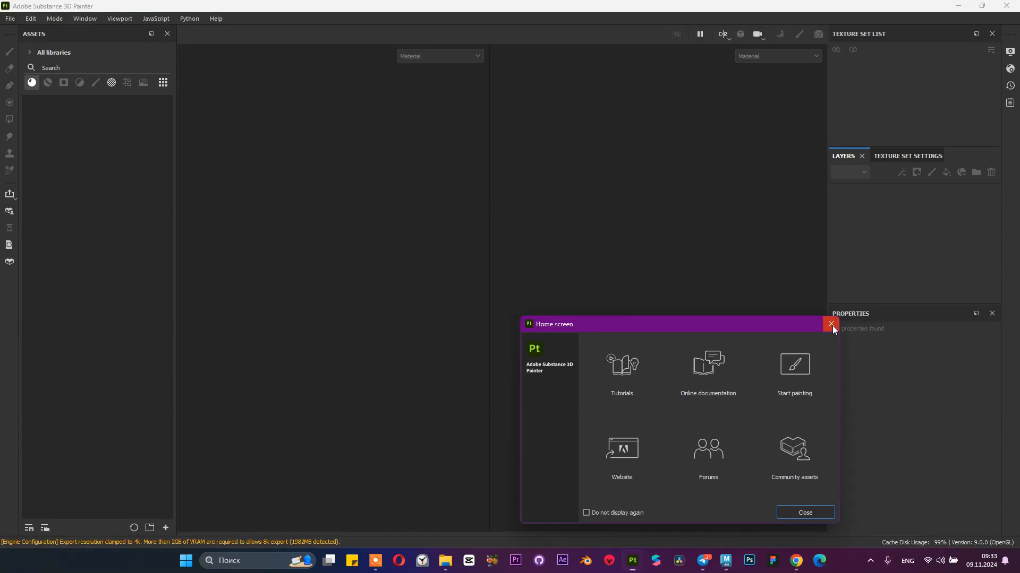
{"action": "left_click", "coordinate": [831, 324]}
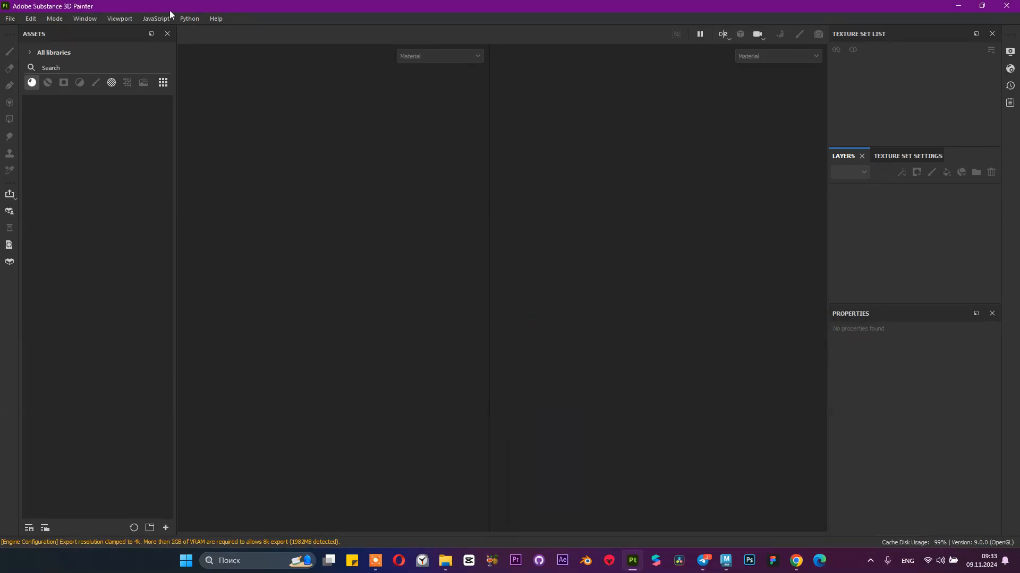
{"action": "left_click", "coordinate": [16, 19]}
{"action": "mouse_move", "coordinate": [32, 53]}
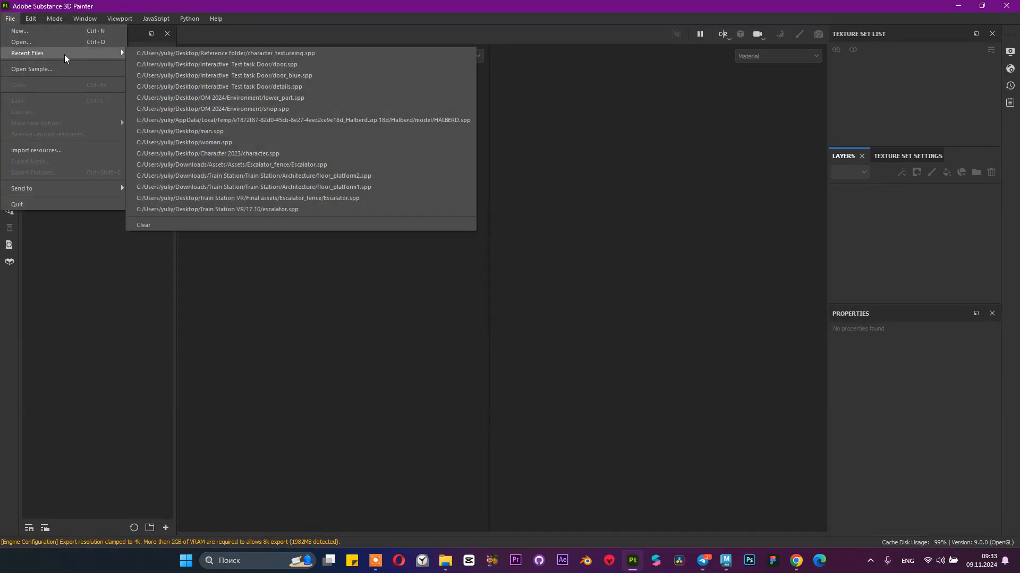
{"action": "left_click", "coordinate": [235, 53]}
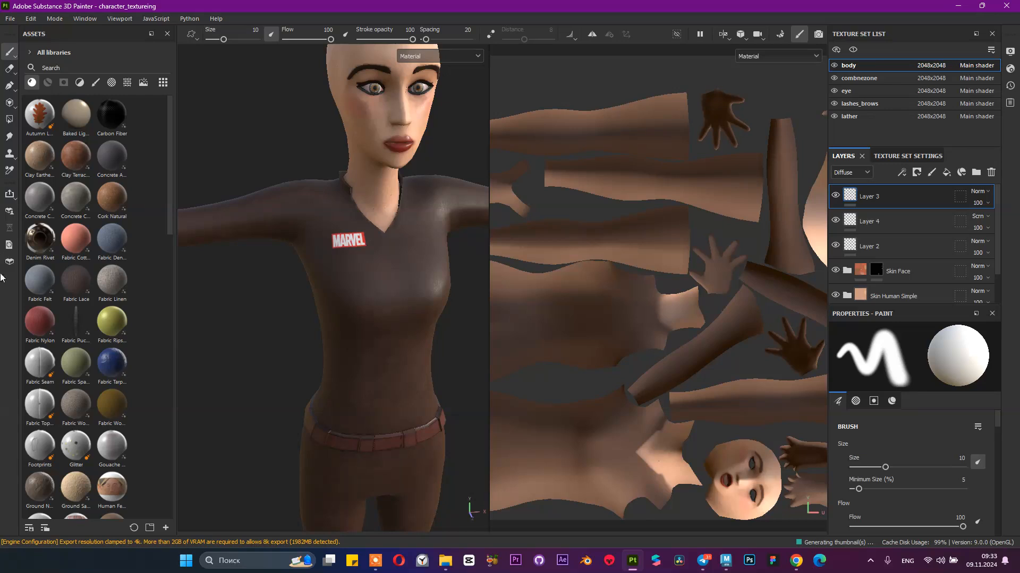
Step: Open the texture export settings and change the output template to Sketchfab
{"action": "left_click", "coordinate": [10, 18]}
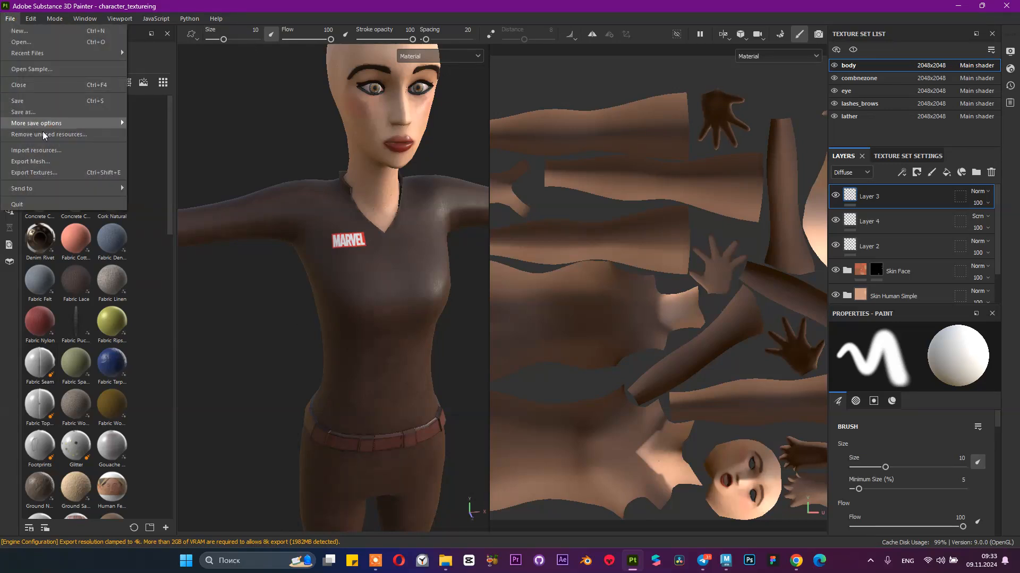
{"action": "left_click", "coordinate": [40, 174]}
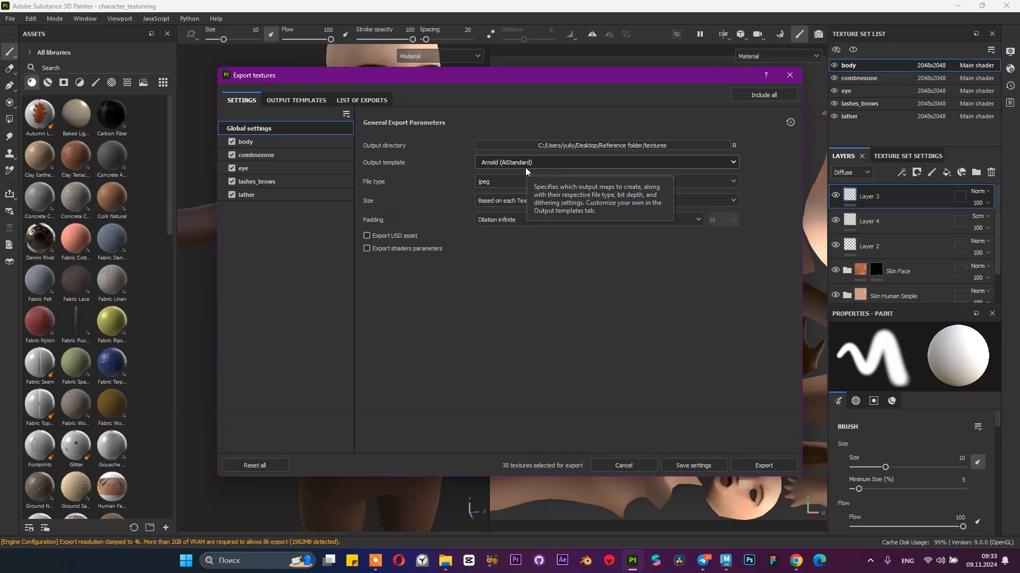
{"action": "left_click", "coordinate": [506, 205]}
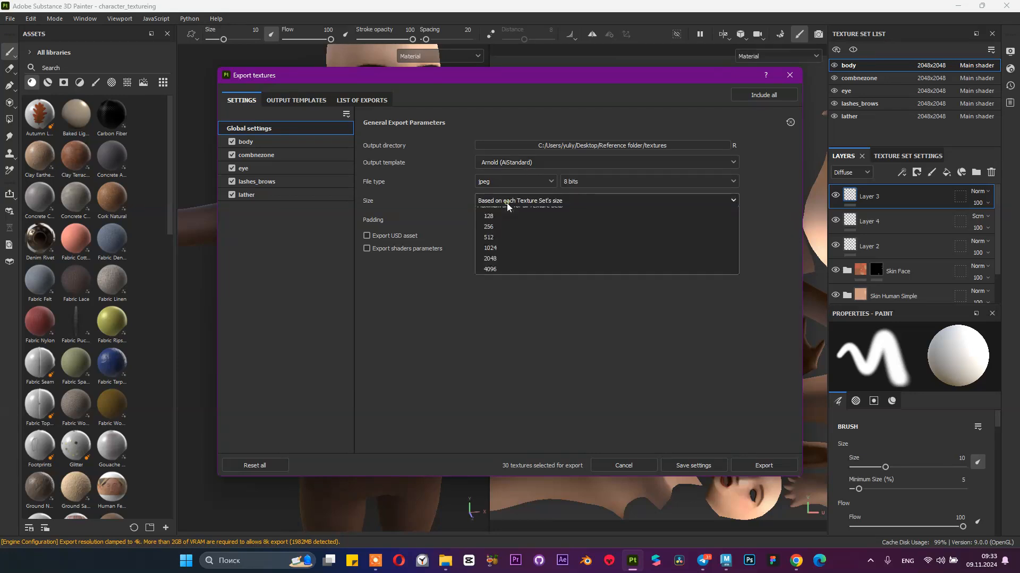
{"action": "left_click", "coordinate": [506, 203]}
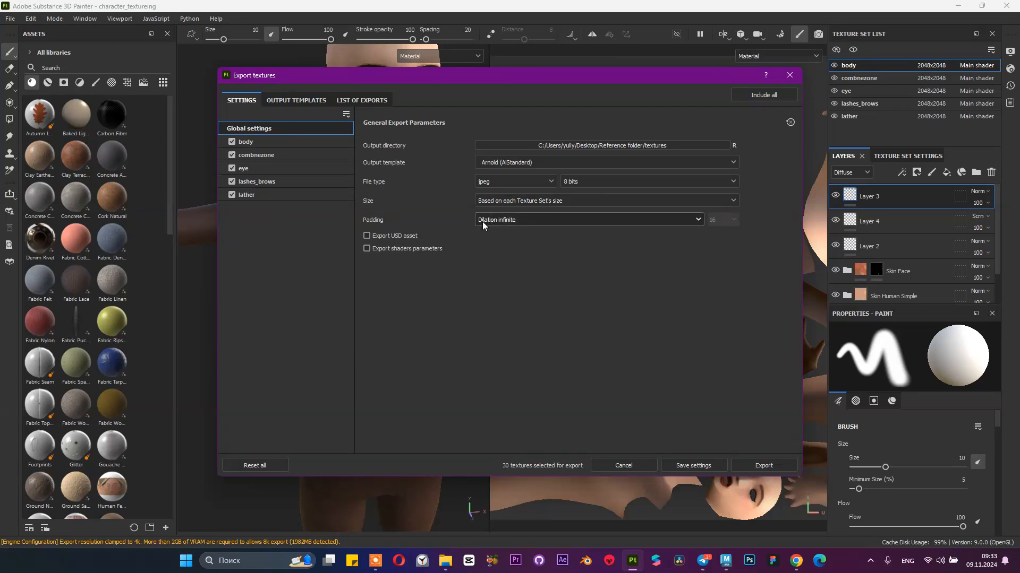
{"action": "left_click", "coordinate": [521, 163]}
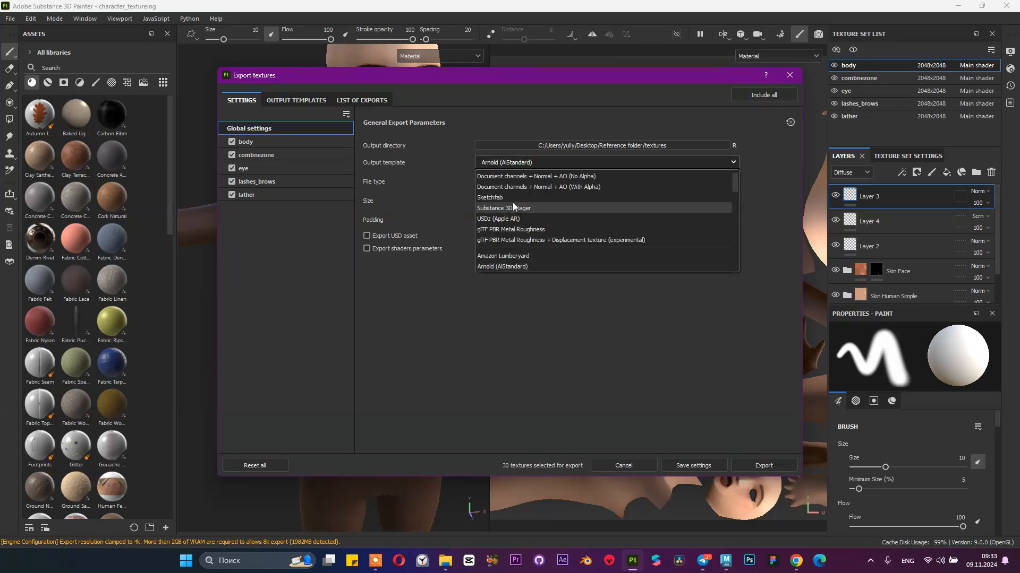
{"action": "scroll", "coordinate": [514, 203], "scroll_direction": "down", "scroll_amount": 1}
{"action": "scroll", "coordinate": [514, 206], "scroll_direction": "up", "scroll_amount": 1}
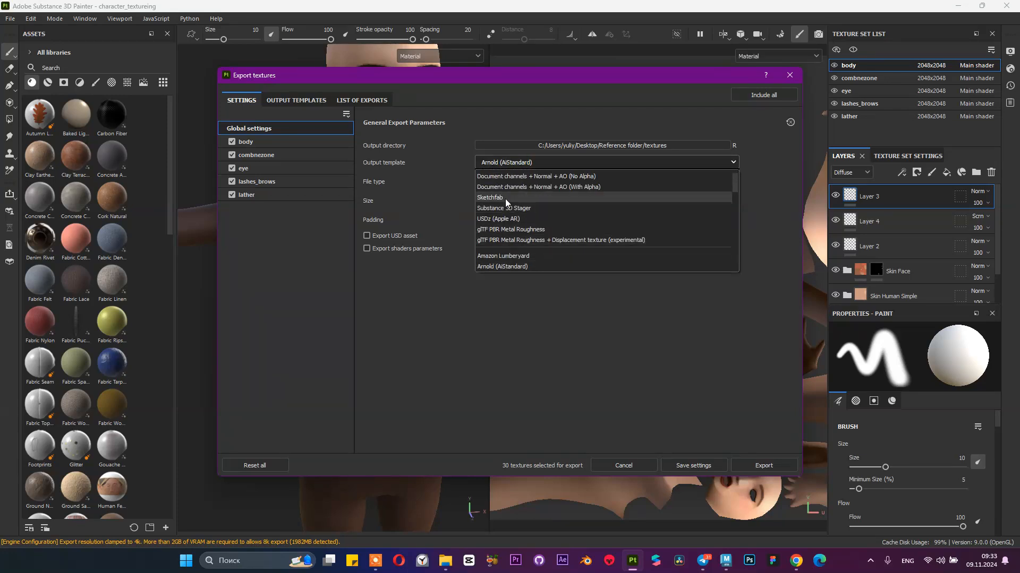
{"action": "left_click", "coordinate": [505, 198]}
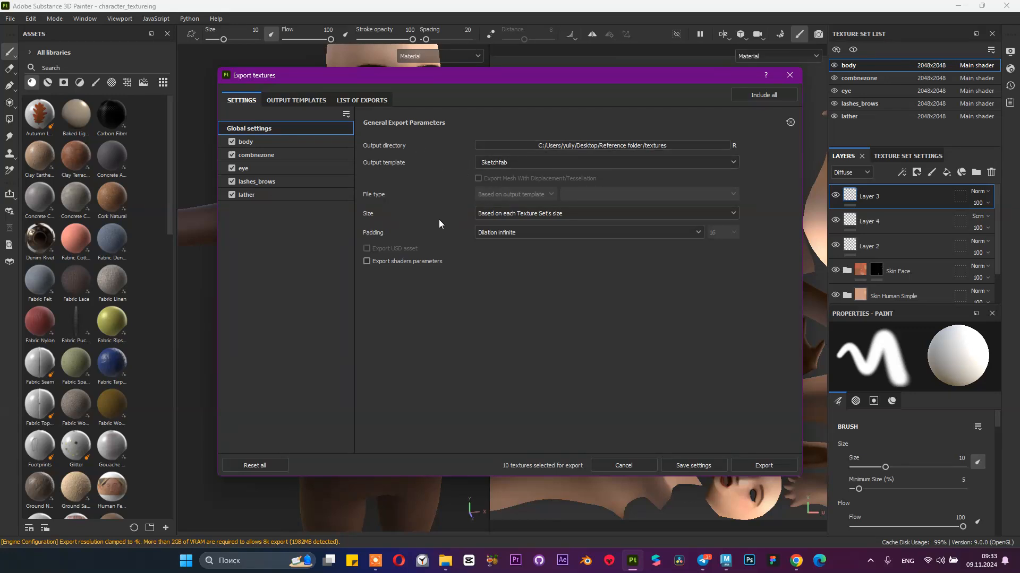
Step: Review the output maps of export presets such as new_export_preset, Vray Next (Specular Glossiness), CryEngine and Mesh Maps, and close the export window
{"action": "left_click", "coordinate": [289, 100]}
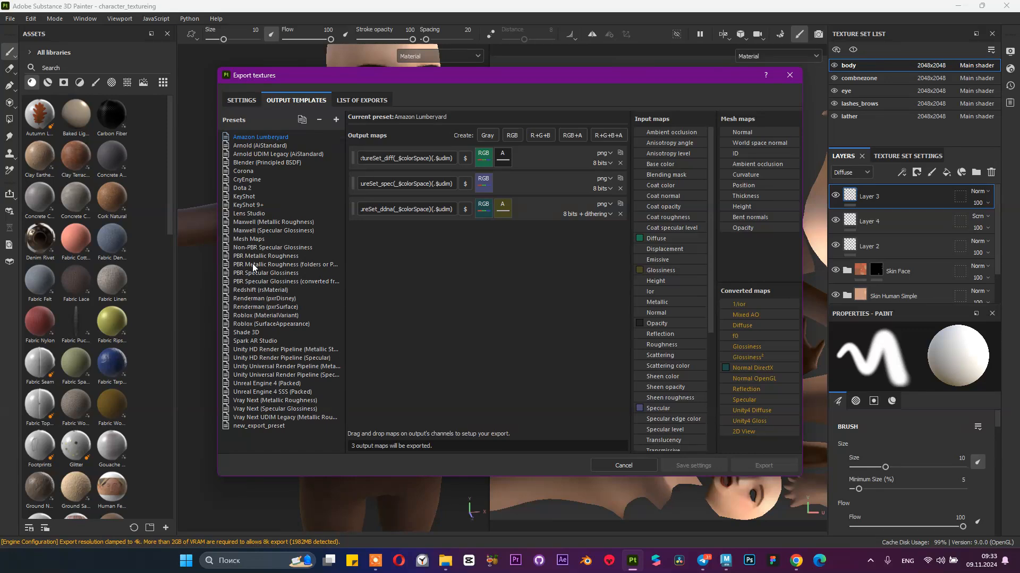
{"action": "left_click", "coordinate": [253, 426]}
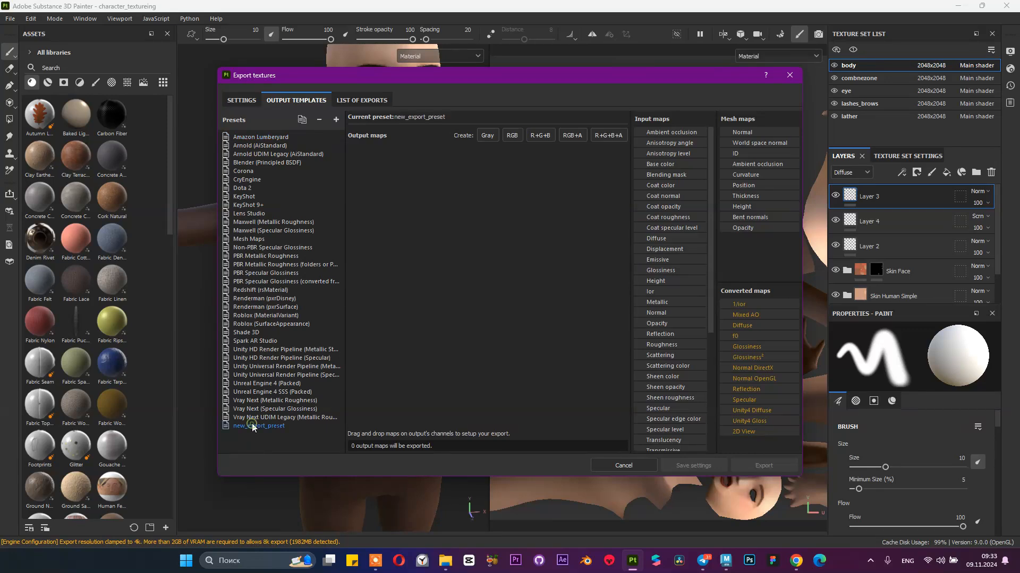
{"action": "left_click", "coordinate": [255, 410]}
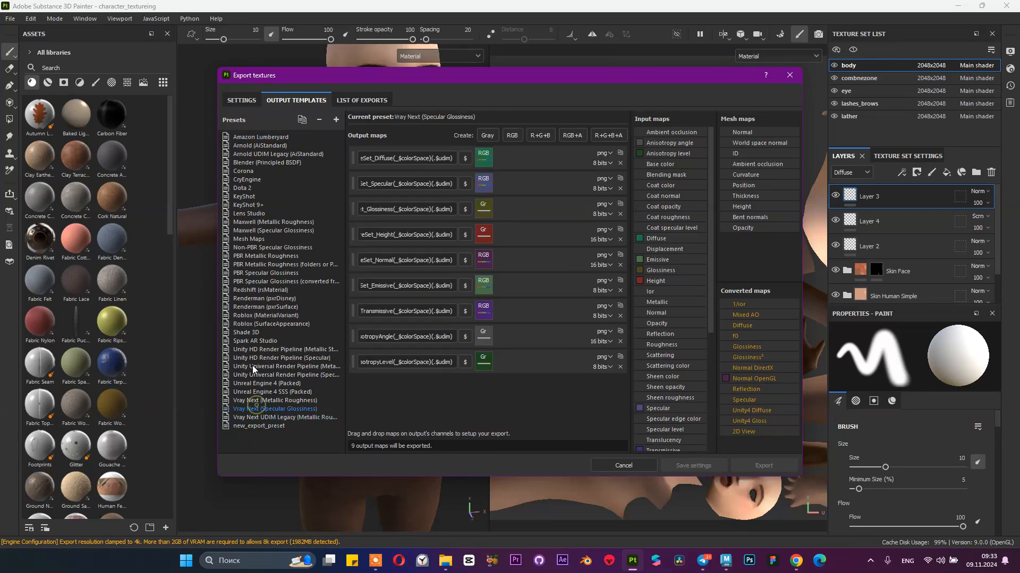
{"action": "left_click", "coordinate": [256, 213]}
{"action": "left_click", "coordinate": [248, 179]}
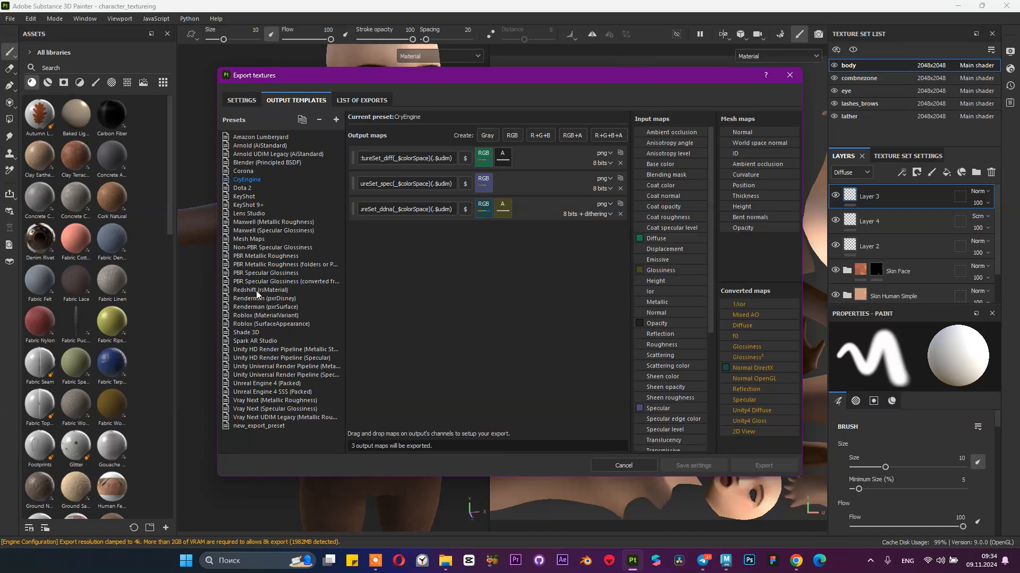
{"action": "left_click", "coordinate": [260, 240]}
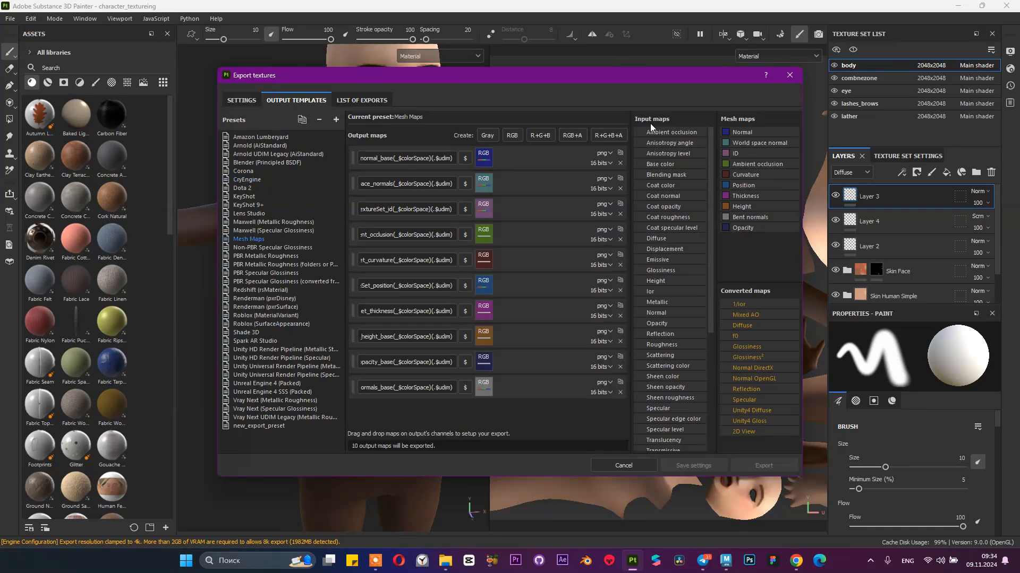
{"action": "left_click", "coordinate": [790, 75]}
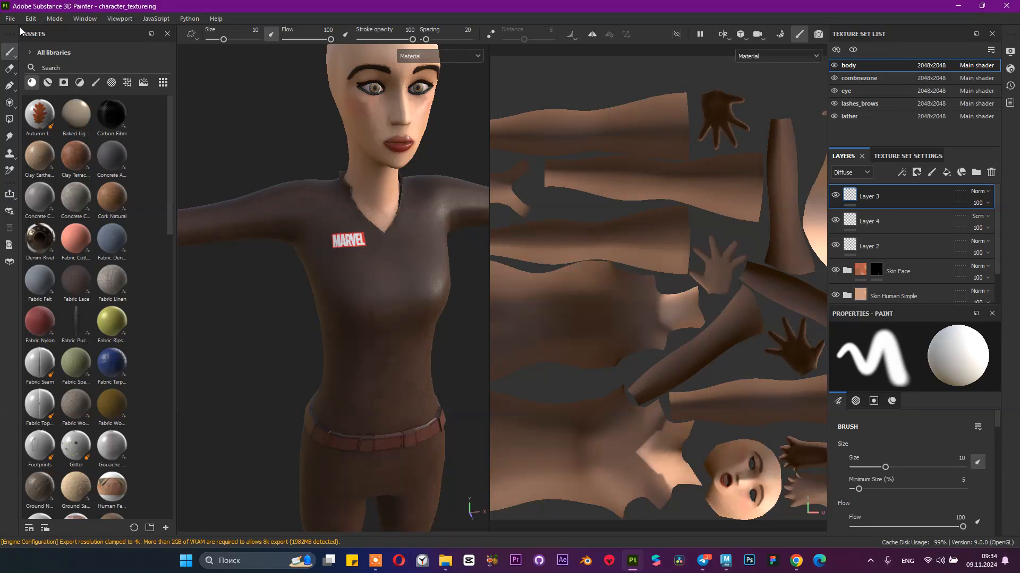
Step: Export all texture sets with the Sketchfab output template, and decline the Sketchfab login and asset upload
{"action": "left_click", "coordinate": [9, 18]}
{"action": "left_click", "coordinate": [61, 171]}
{"action": "left_click", "coordinate": [500, 163]}
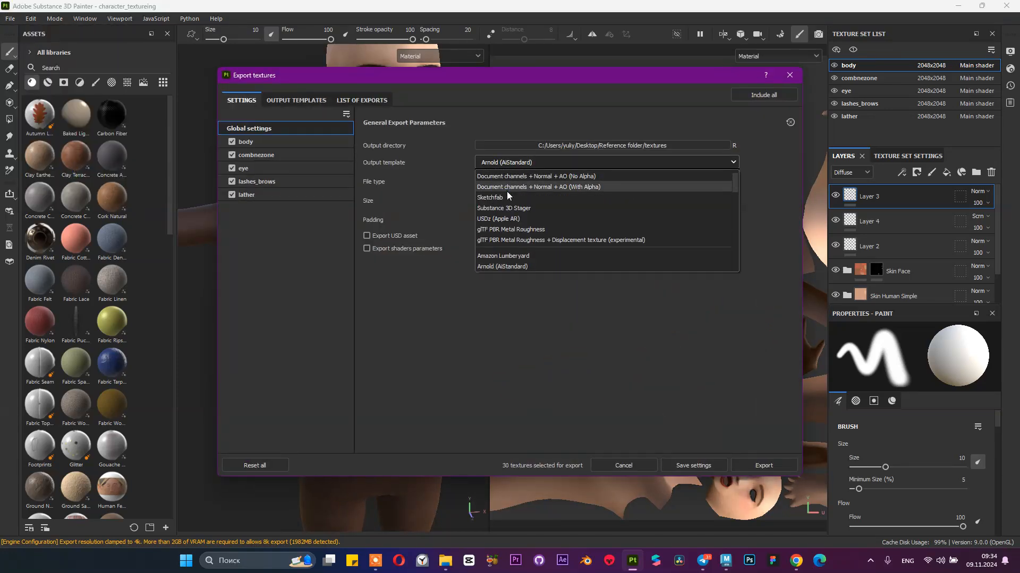
{"action": "left_click", "coordinate": [505, 198]}
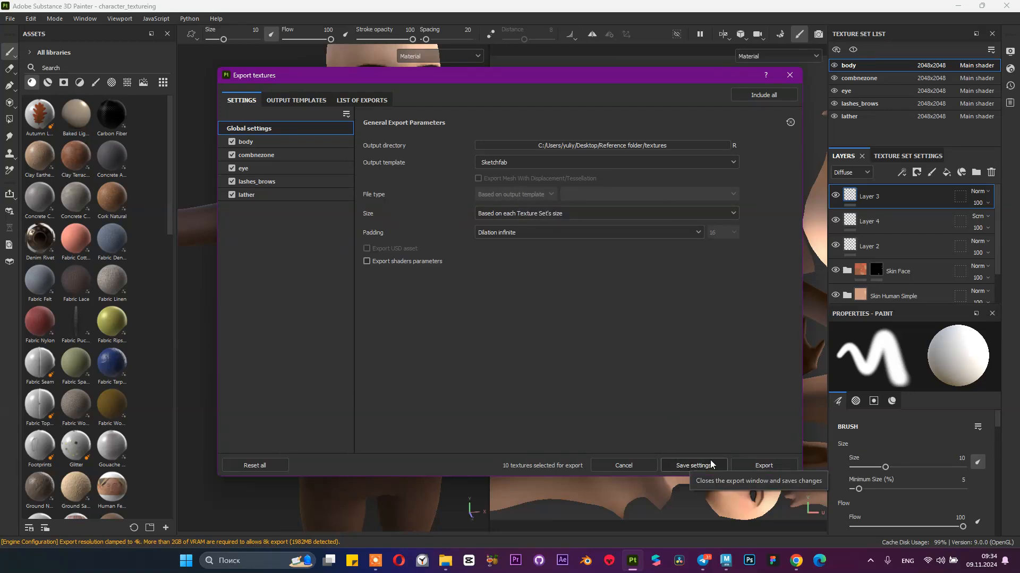
{"action": "left_click", "coordinate": [747, 464]}
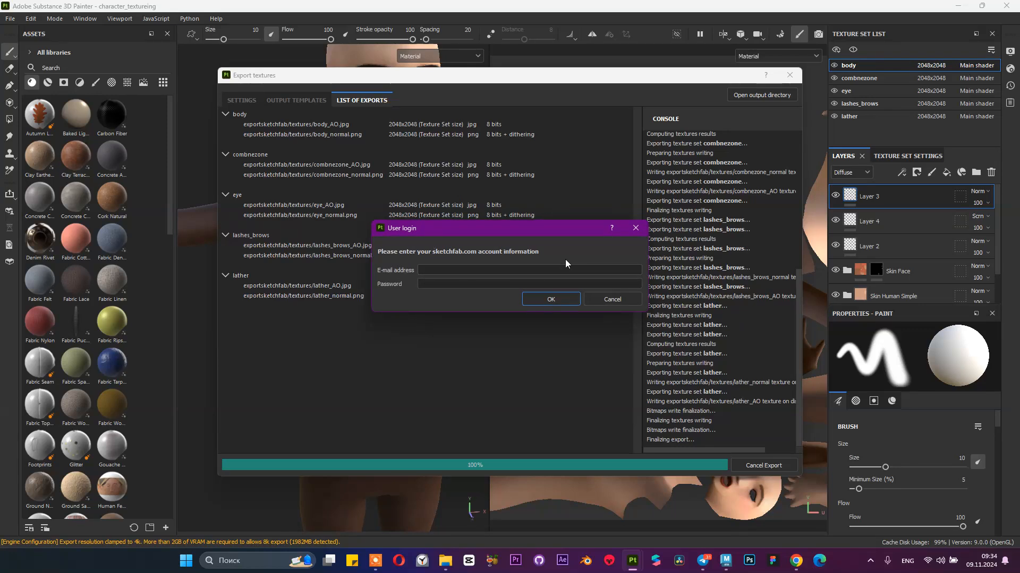
{"action": "left_click", "coordinate": [595, 300]}
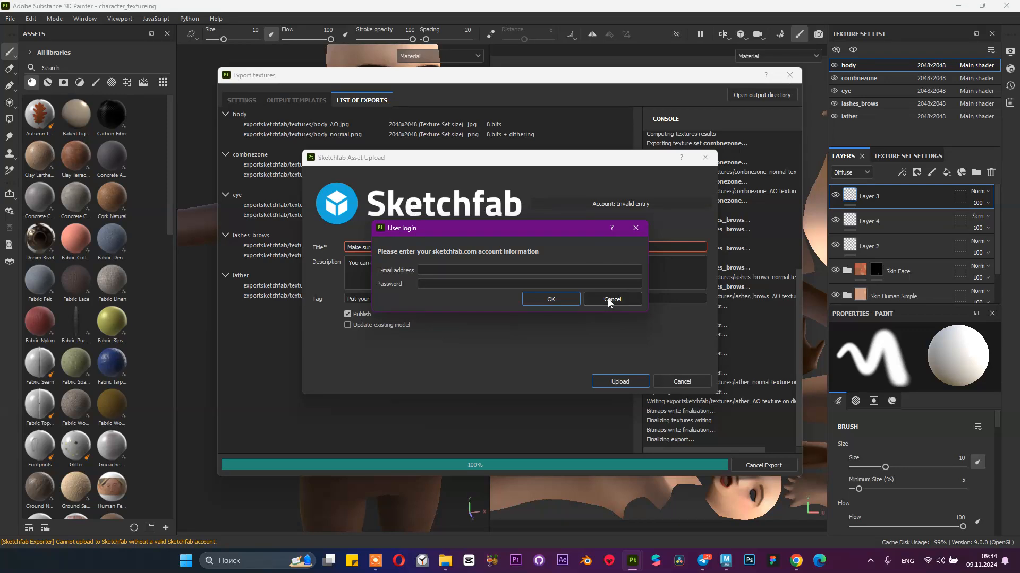
{"action": "left_click", "coordinate": [605, 298]}
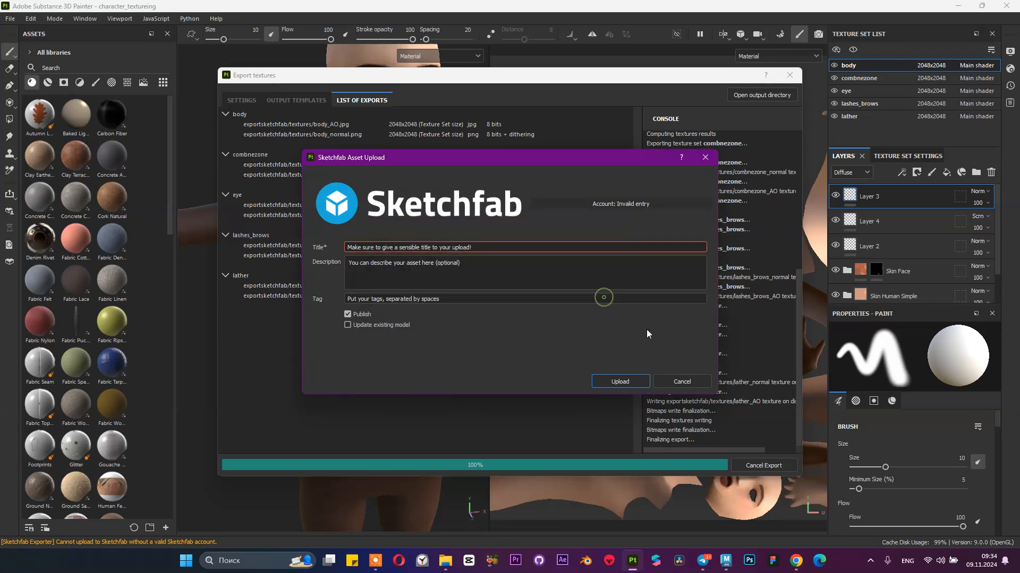
{"action": "left_click", "coordinate": [678, 380]}
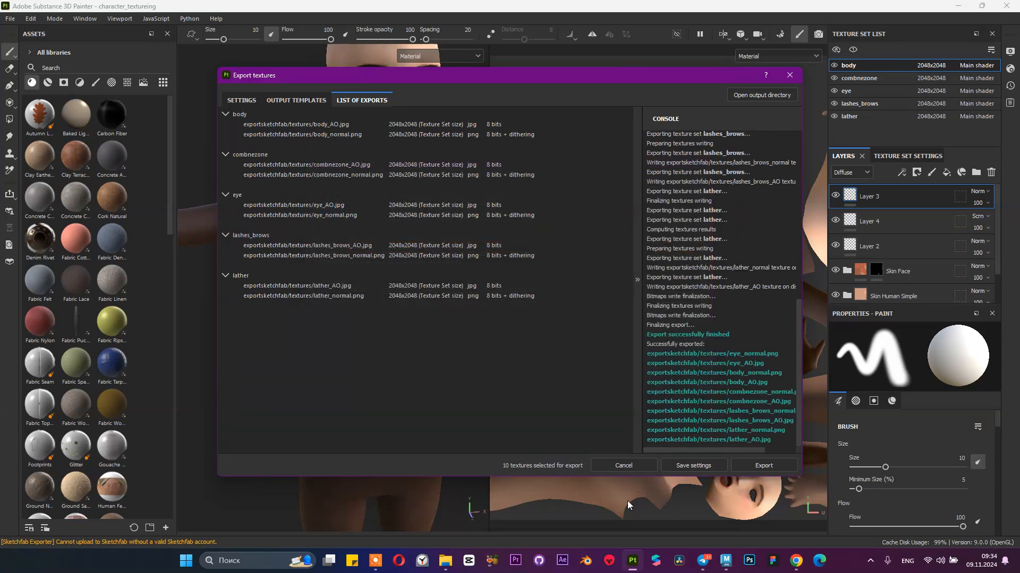
Step: In File Explorer, open the textures folder inside model.zip and inspect the body_AO.jpg map
{"action": "left_click", "coordinate": [445, 561]}
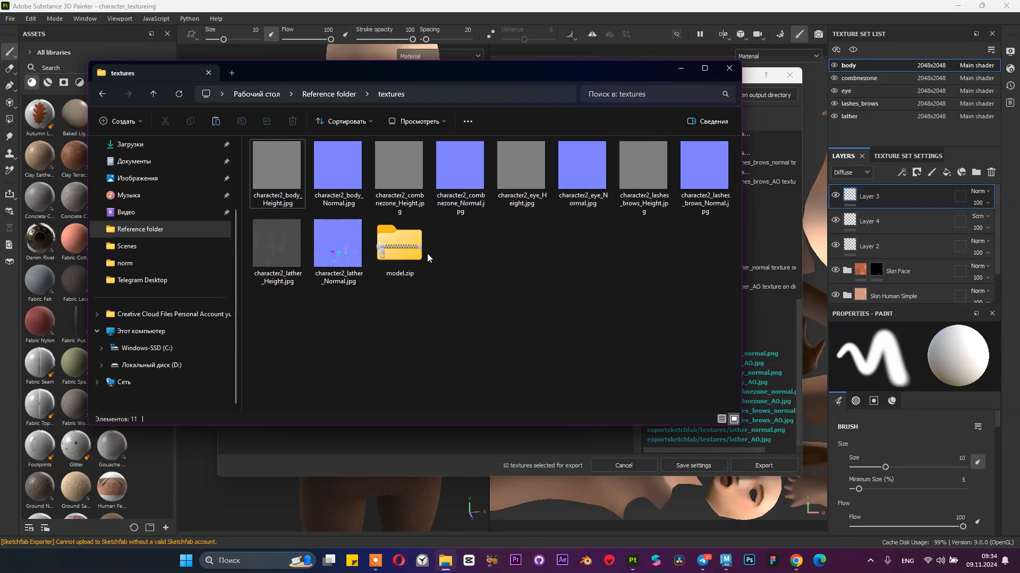
{"action": "left_click", "coordinate": [412, 248]}
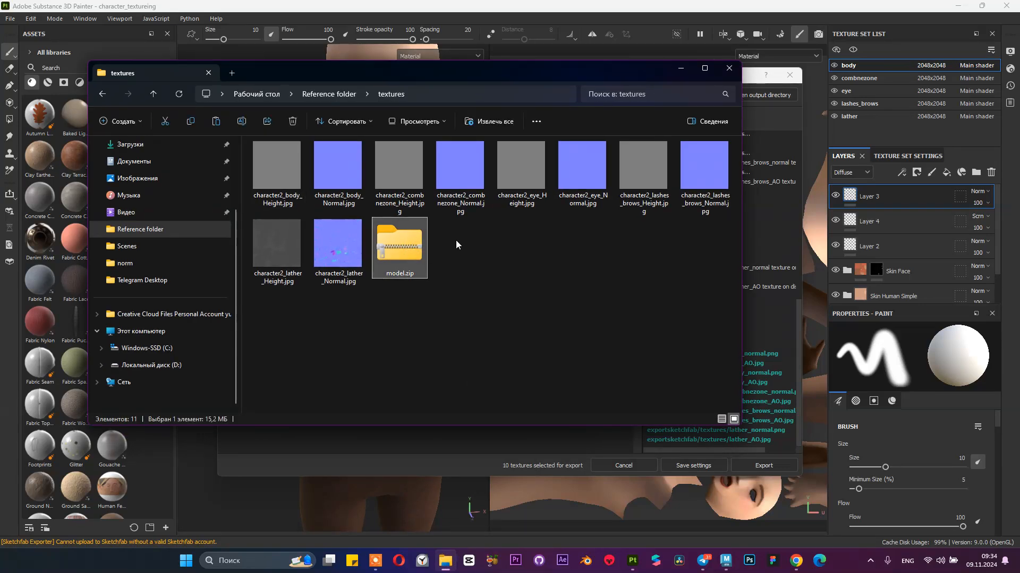
{"action": "double_click", "coordinate": [410, 241]}
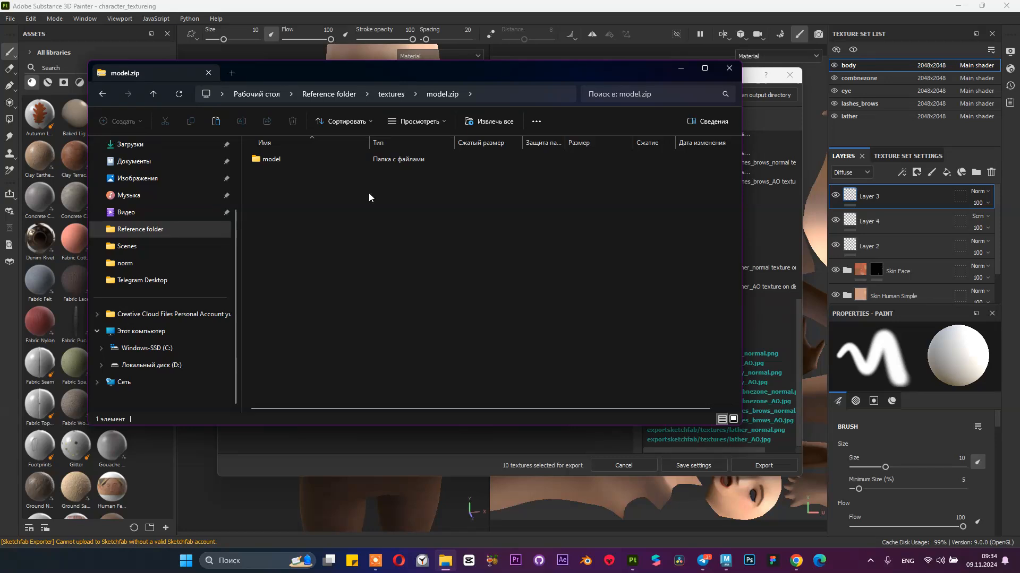
{"action": "left_click", "coordinate": [312, 157]}
{"action": "double_click", "coordinate": [299, 159]}
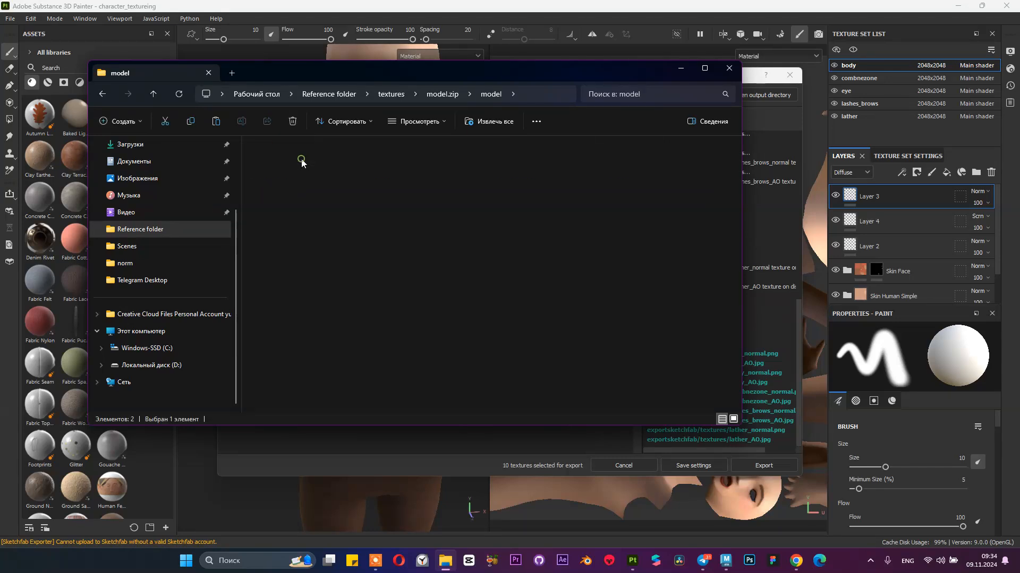
{"action": "double_click", "coordinate": [318, 160]}
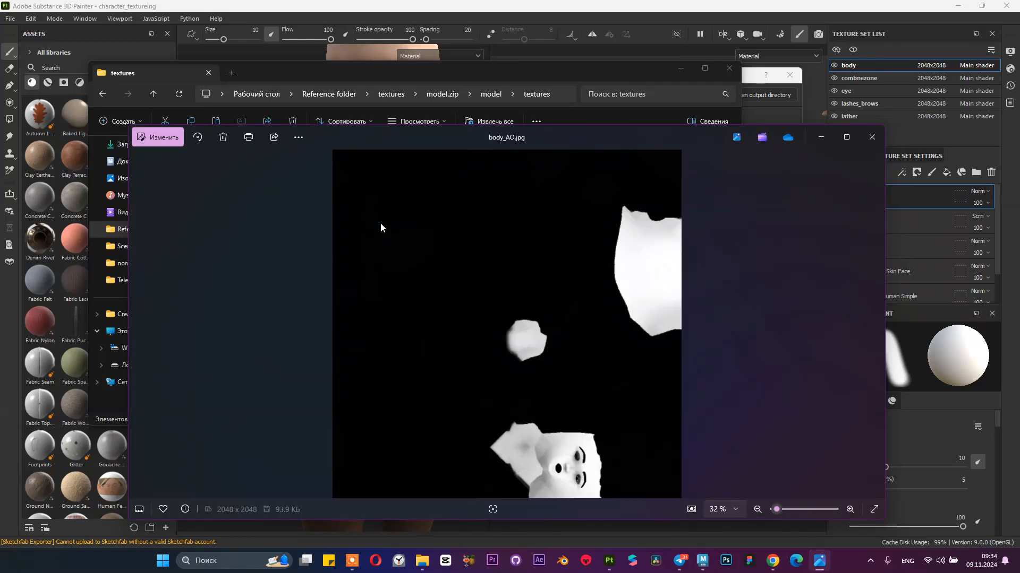
{"action": "left_click", "coordinate": [871, 137]}
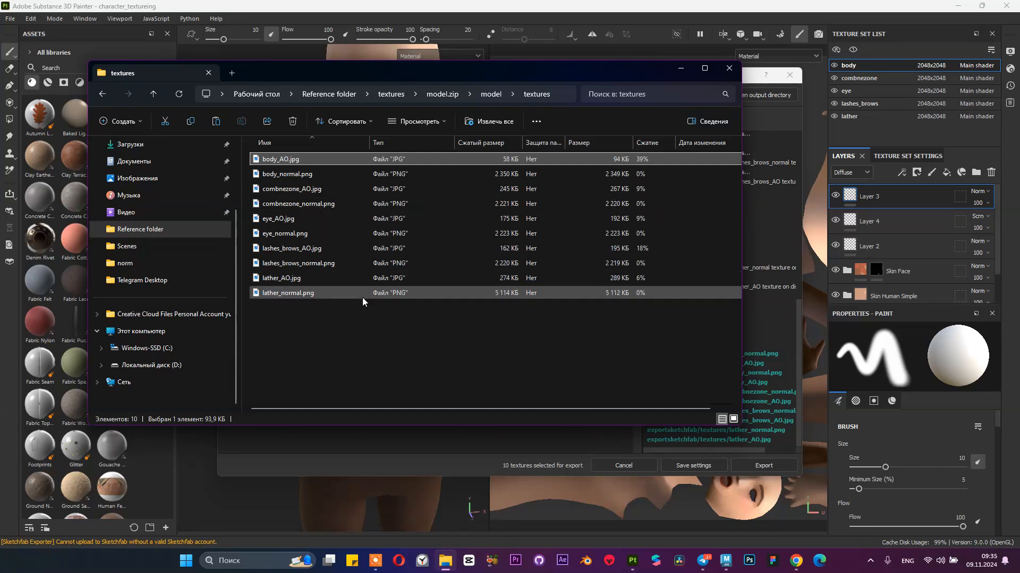
Step: Copy all ten maps from model.zip into the Reference folder's textures subfolder, delete the archive and close File Explorer
{"action": "left_click_drag", "start_coordinate": [352, 318], "coordinate": [314, 152]}
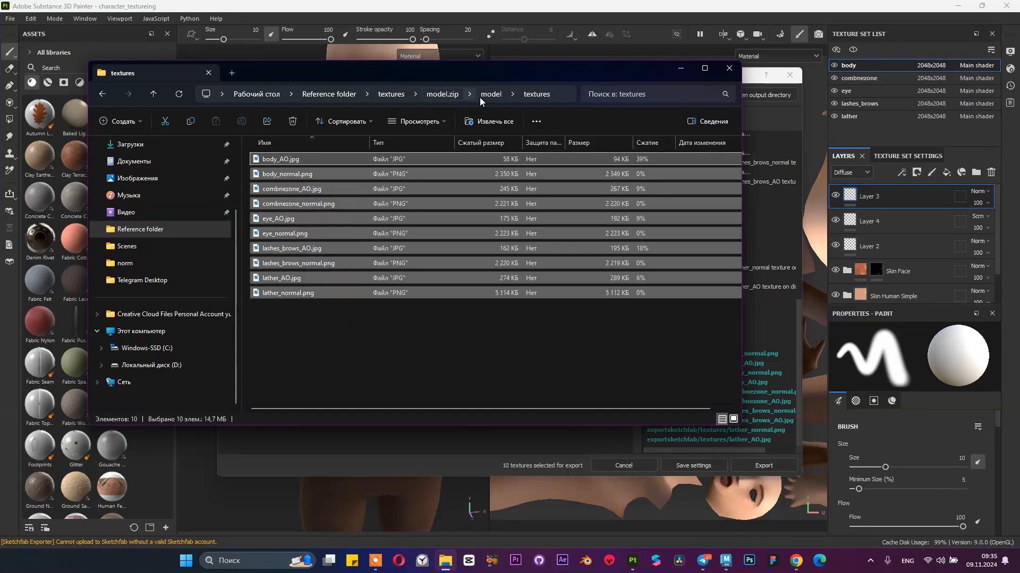
{"action": "left_click", "coordinate": [395, 97]}
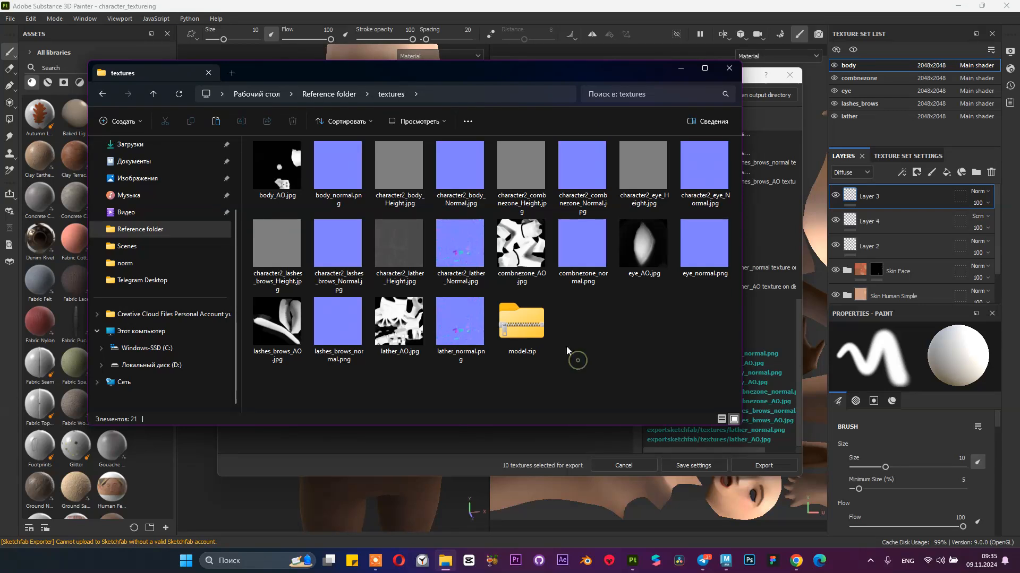
{"action": "left_click", "coordinate": [523, 322]}
{"action": "left_click", "coordinate": [635, 354]}
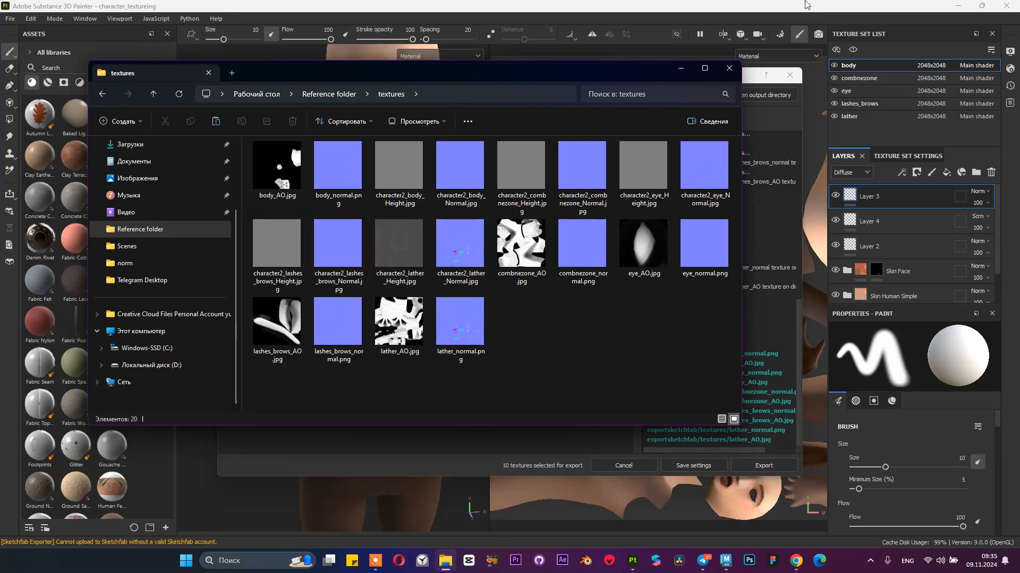
{"action": "left_click", "coordinate": [729, 68]}
Step: Try to export the textures with the Unity Universal Render Pipeline (Specular) output template, and close the export window
{"action": "left_click", "coordinate": [241, 100]}
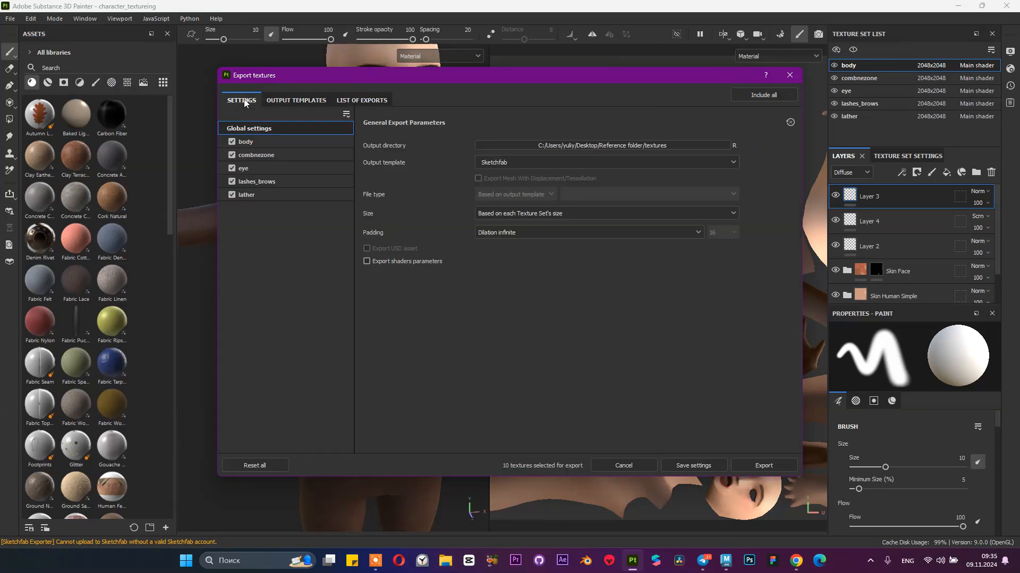
{"action": "left_click", "coordinate": [531, 162]}
{"action": "scroll", "coordinate": [550, 225], "scroll_direction": "down", "scroll_amount": 5}
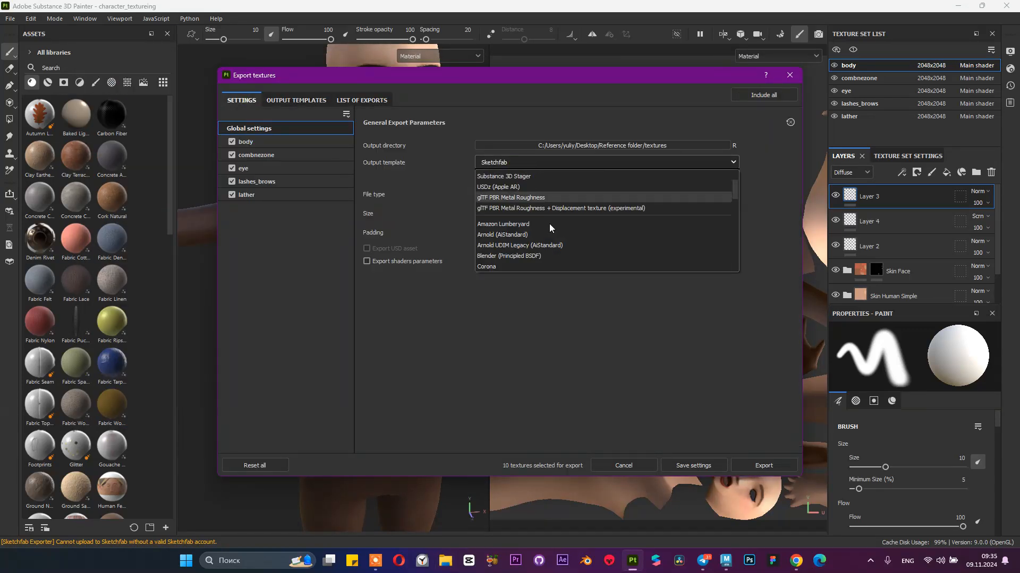
{"action": "scroll", "coordinate": [551, 228], "scroll_direction": "down", "scroll_amount": 3}
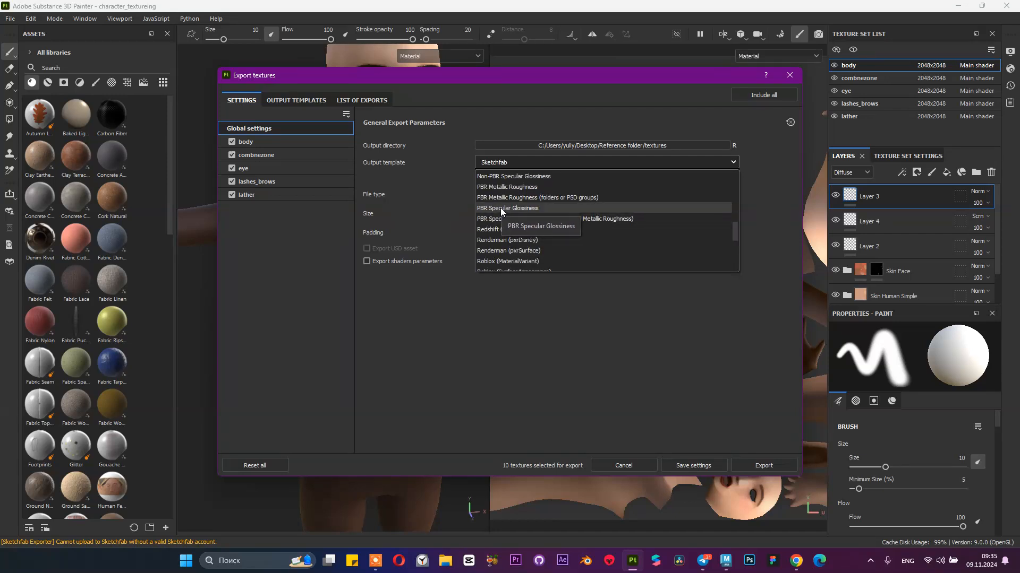
{"action": "scroll", "coordinate": [571, 228], "scroll_direction": "down", "scroll_amount": 1}
{"action": "scroll", "coordinate": [571, 227], "scroll_direction": "down", "scroll_amount": 1}
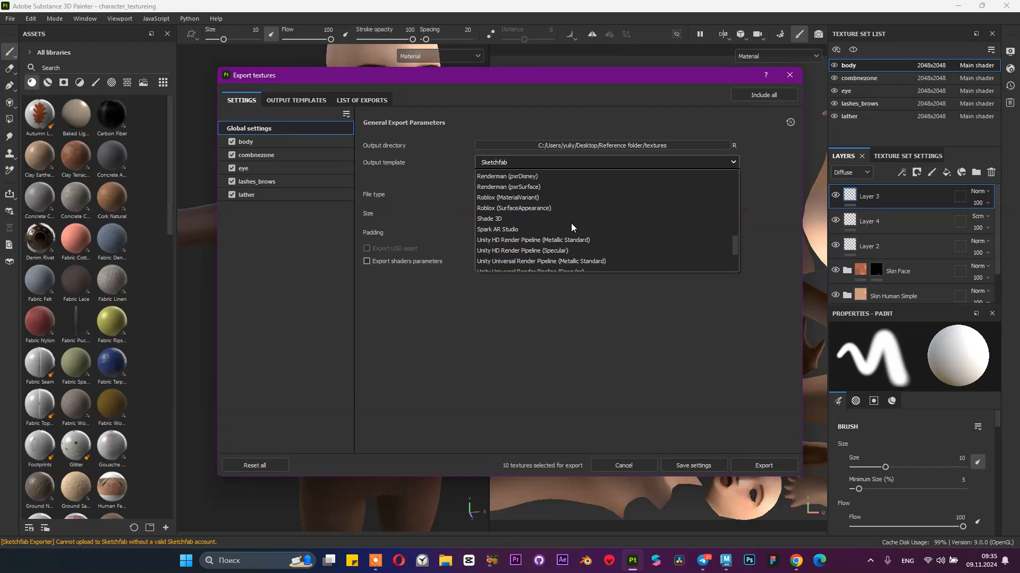
{"action": "scroll", "coordinate": [541, 251], "scroll_direction": "down", "scroll_amount": 1}
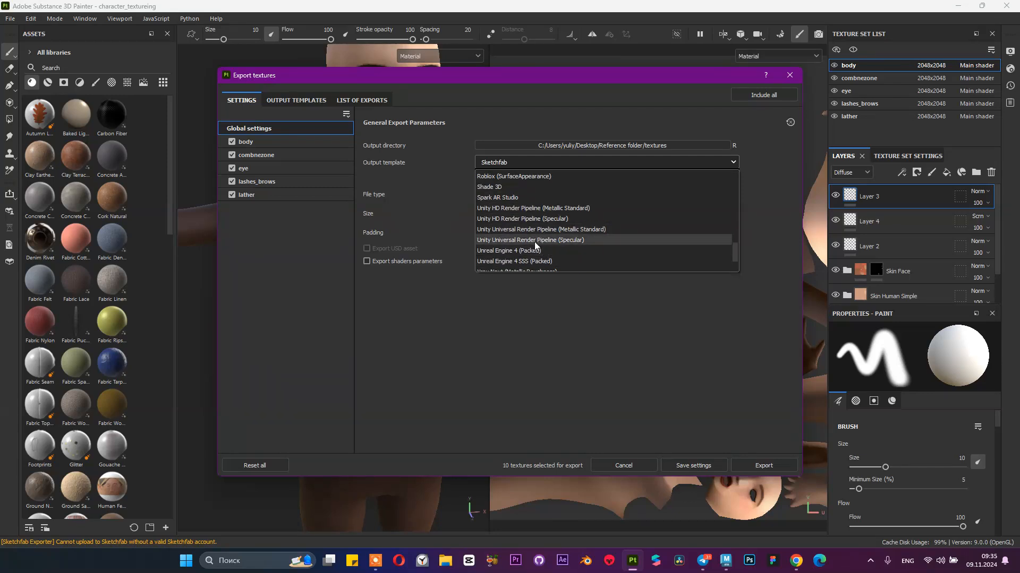
{"action": "left_click", "coordinate": [543, 239]}
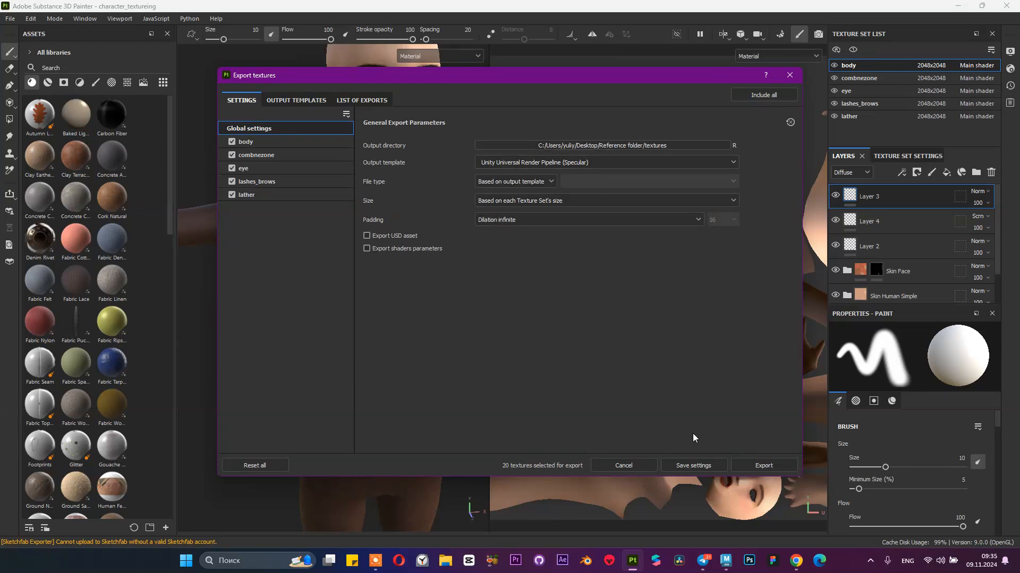
{"action": "left_click", "coordinate": [753, 466]}
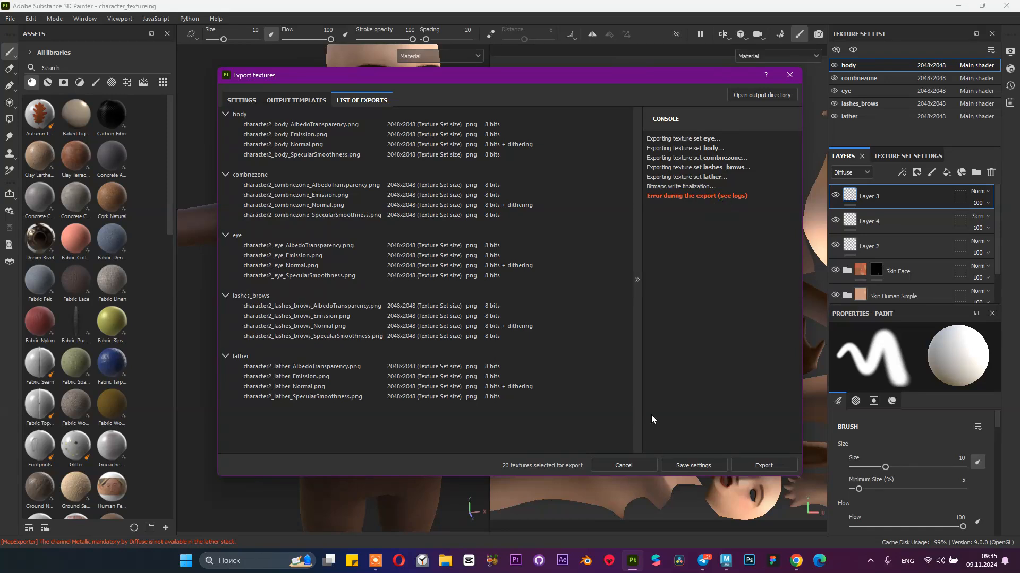
{"action": "left_click", "coordinate": [624, 466]}
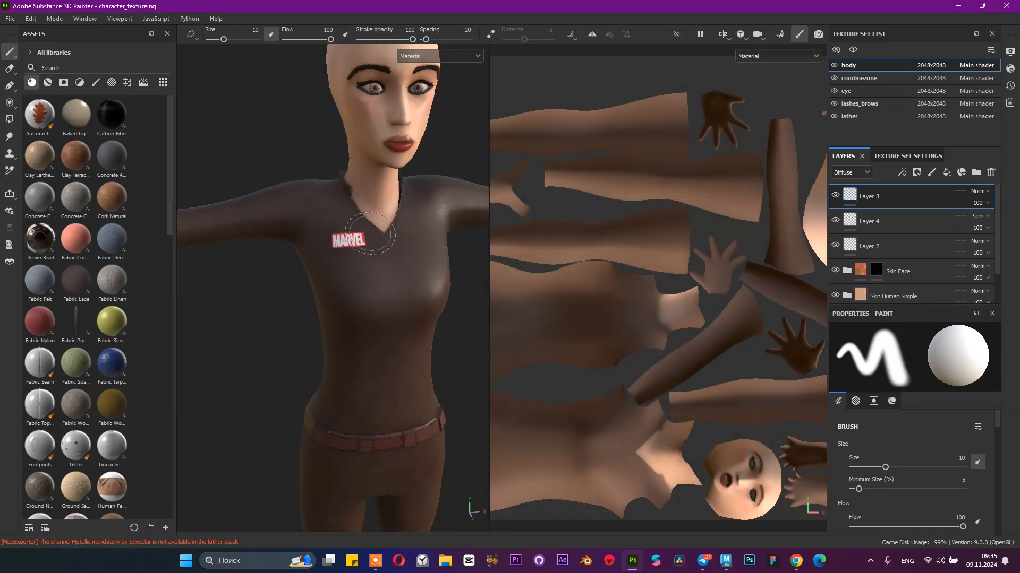
Step: Reopen the texture export settings and reset all of them to their defaults
{"action": "left_click", "coordinate": [10, 18]}
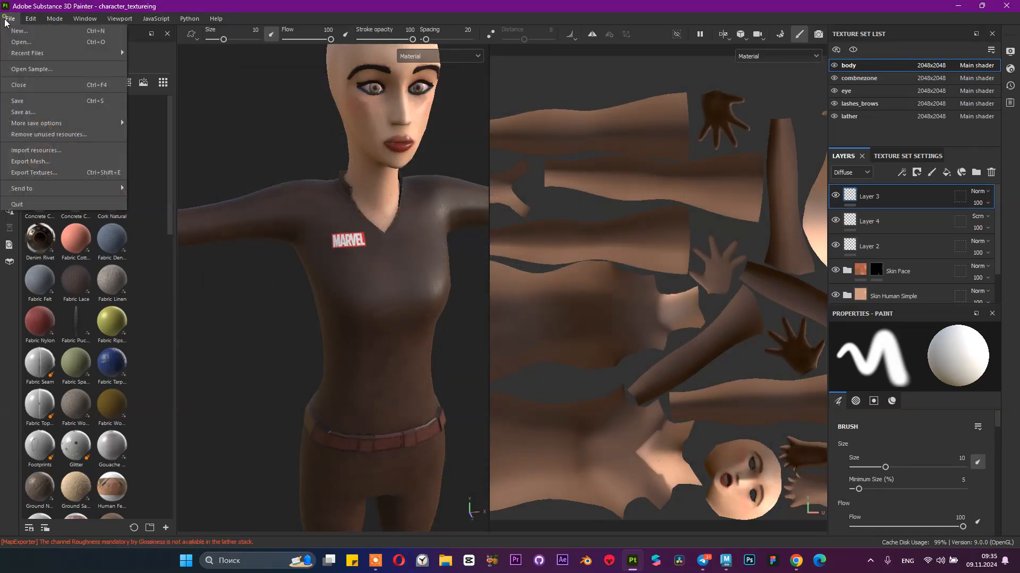
{"action": "left_click", "coordinate": [34, 172]}
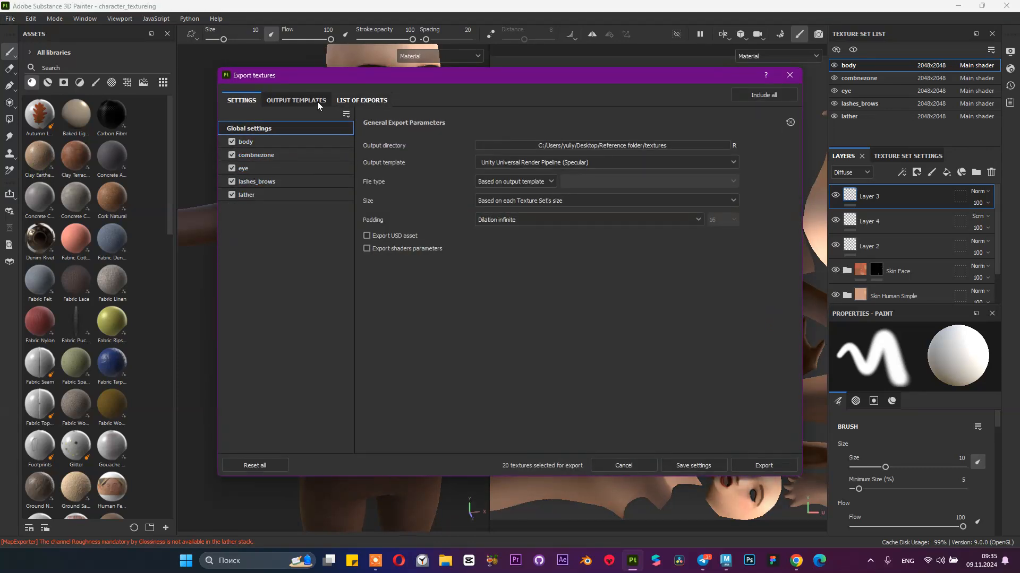
{"action": "left_click", "coordinate": [255, 467]}
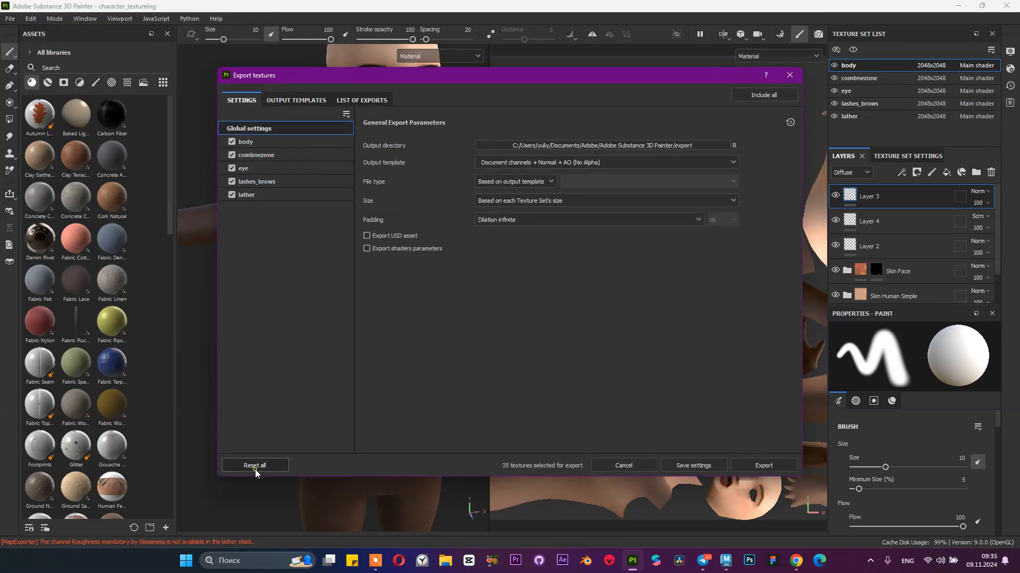
Step: Create a folder named test inside the desktop's Reference folder and set it as the export output directory
{"action": "left_click", "coordinate": [623, 146]}
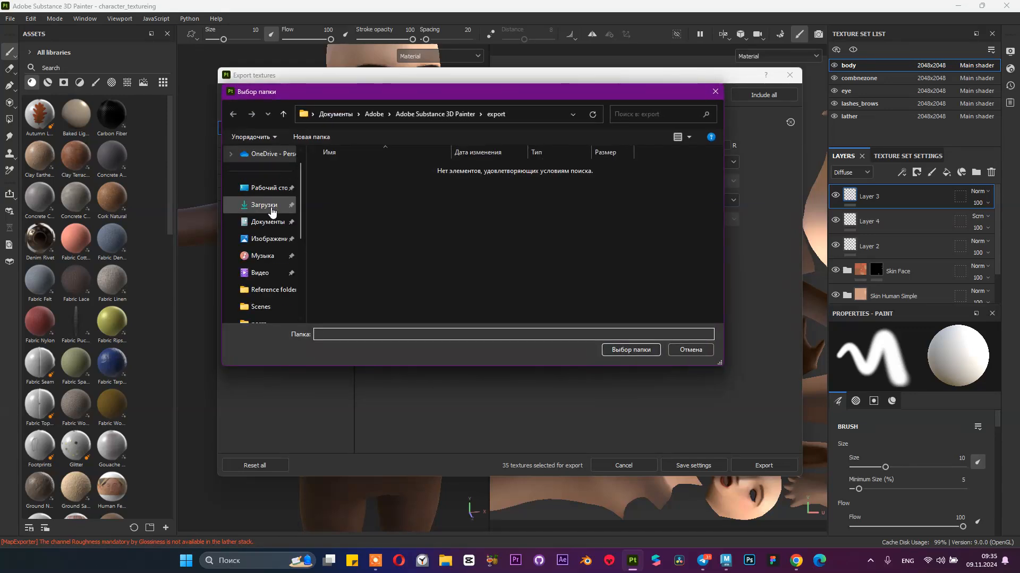
{"action": "left_click", "coordinate": [269, 188]}
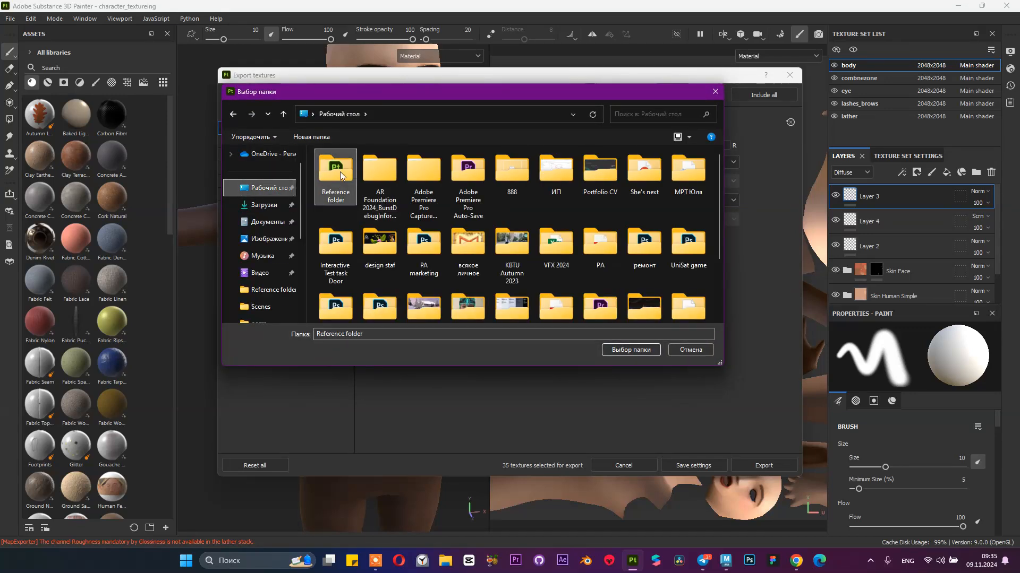
{"action": "double_click", "coordinate": [340, 171]}
{"action": "left_click", "coordinate": [318, 136]}
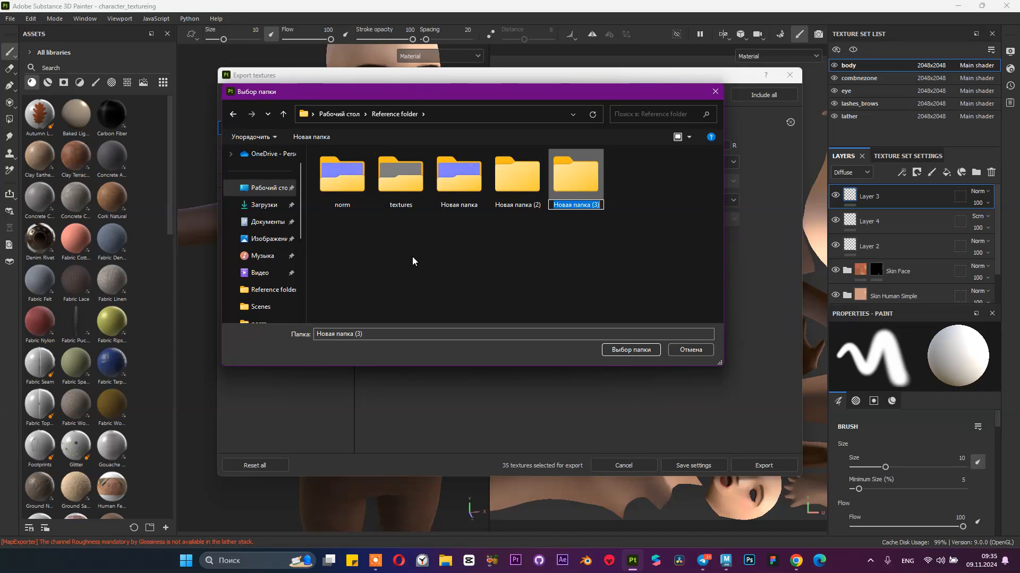
{"action": "type", "text": "tes"}
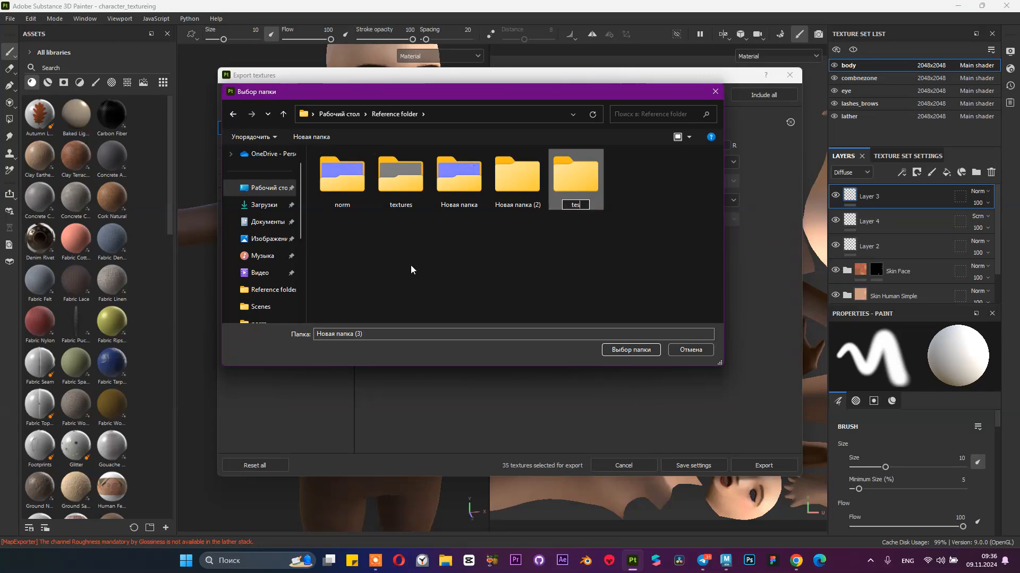
{"action": "type", "text": "t"}
{"action": "key", "text": "Return"}
{"action": "key", "text": "Return"}
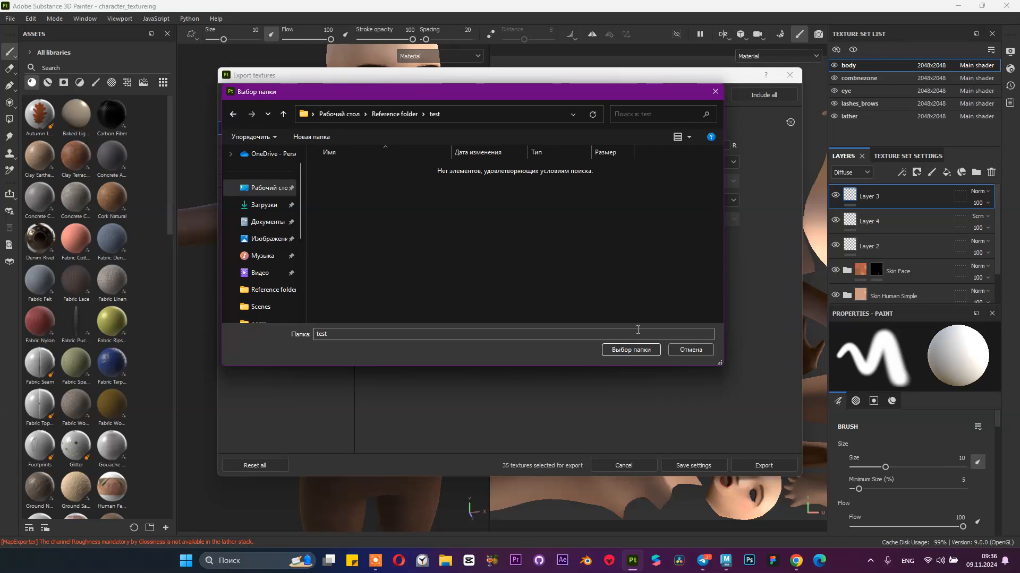
{"action": "left_click", "coordinate": [631, 349]}
Step: Export all texture sets as png files using the PBR Metallic Roughness output template
{"action": "left_click", "coordinate": [514, 180]}
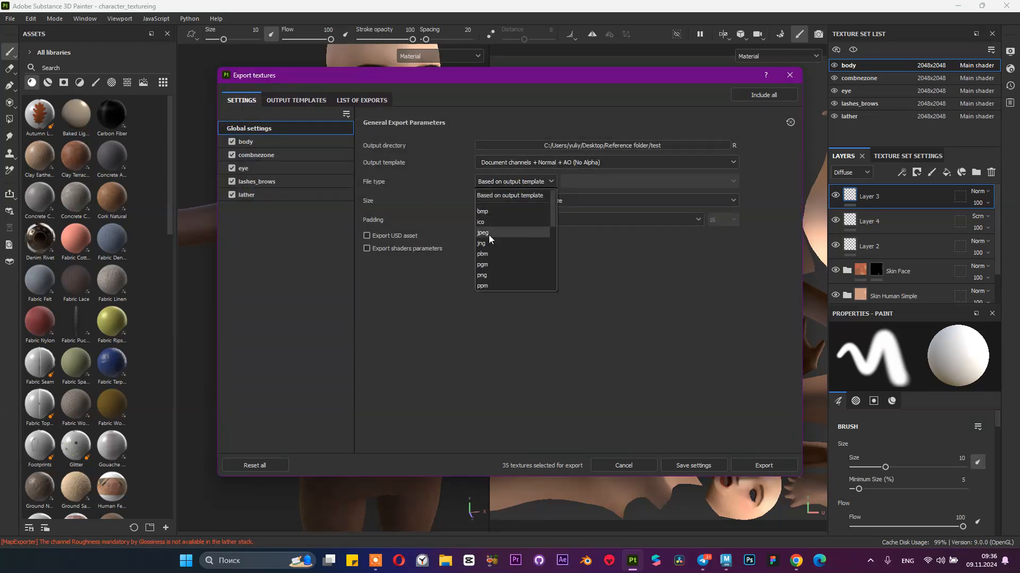
{"action": "left_click", "coordinate": [484, 275]}
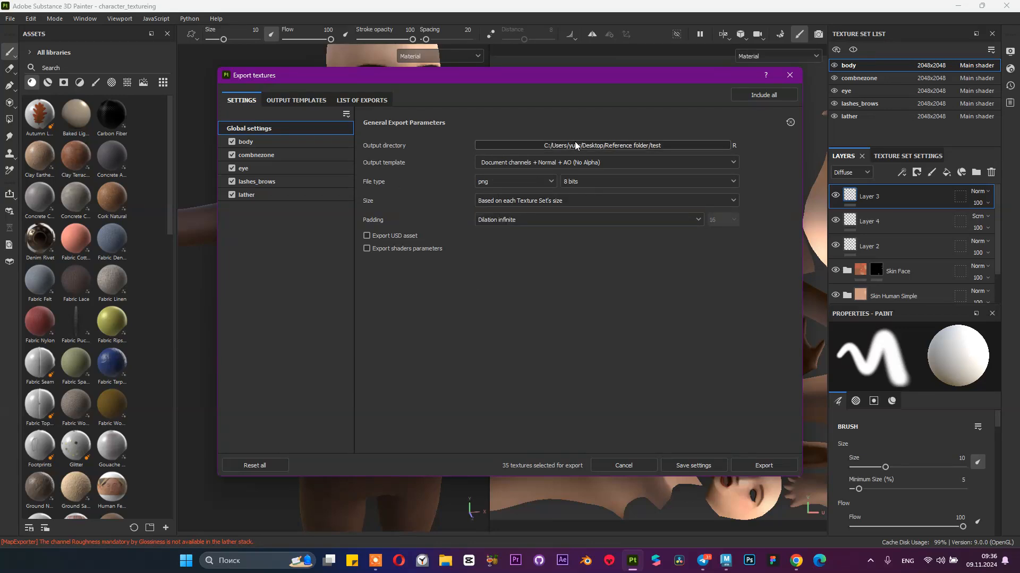
{"action": "left_click", "coordinate": [560, 164]}
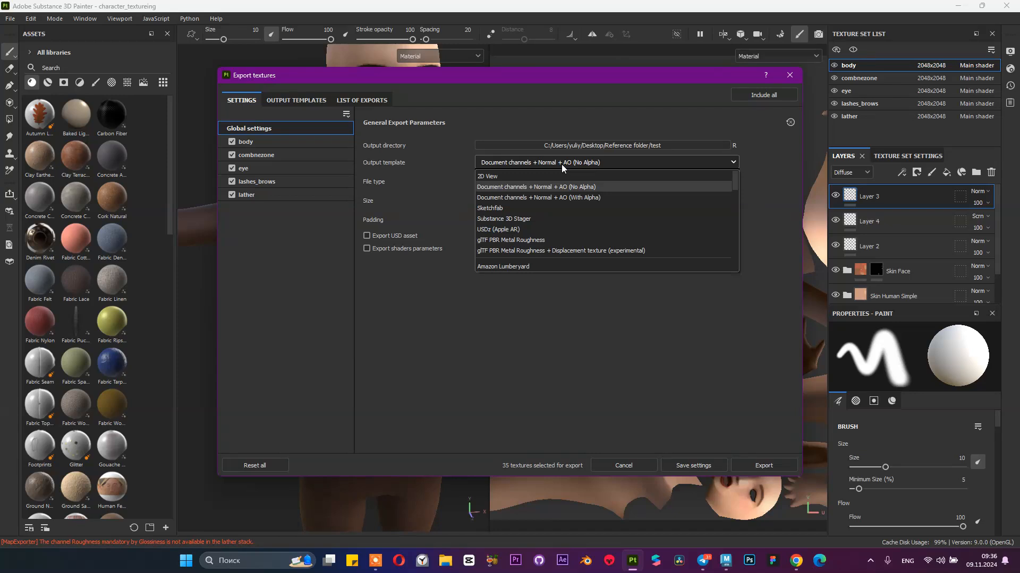
{"action": "scroll", "coordinate": [549, 189], "scroll_direction": "down", "scroll_amount": 2}
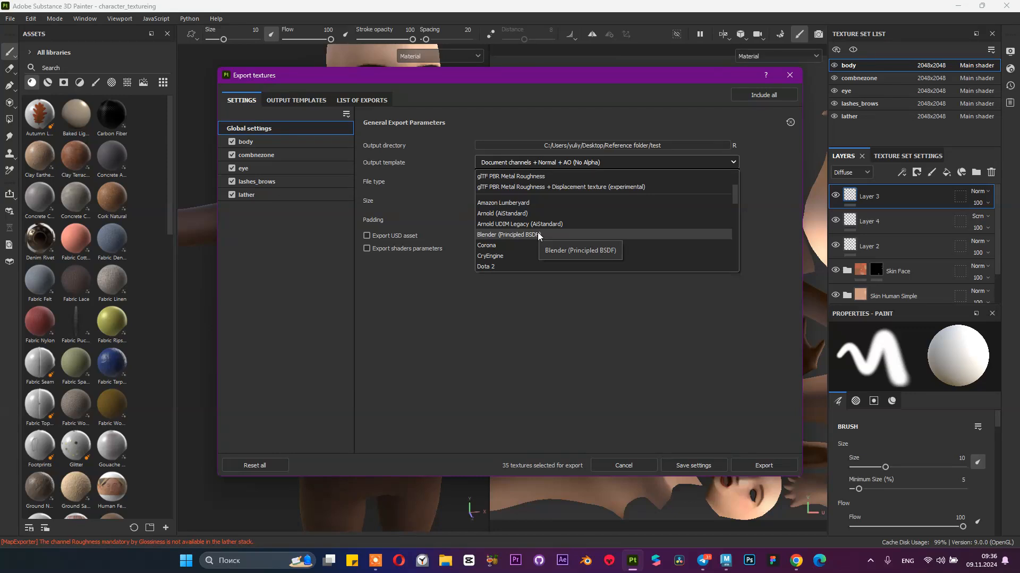
{"action": "scroll", "coordinate": [537, 233], "scroll_direction": "down", "scroll_amount": 1}
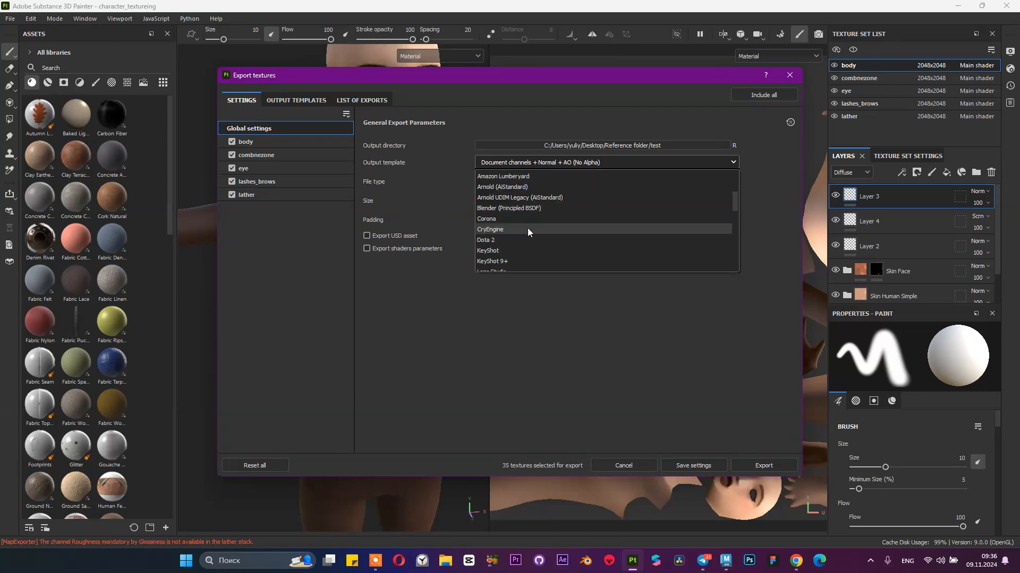
{"action": "scroll", "coordinate": [528, 228], "scroll_direction": "down", "scroll_amount": 3}
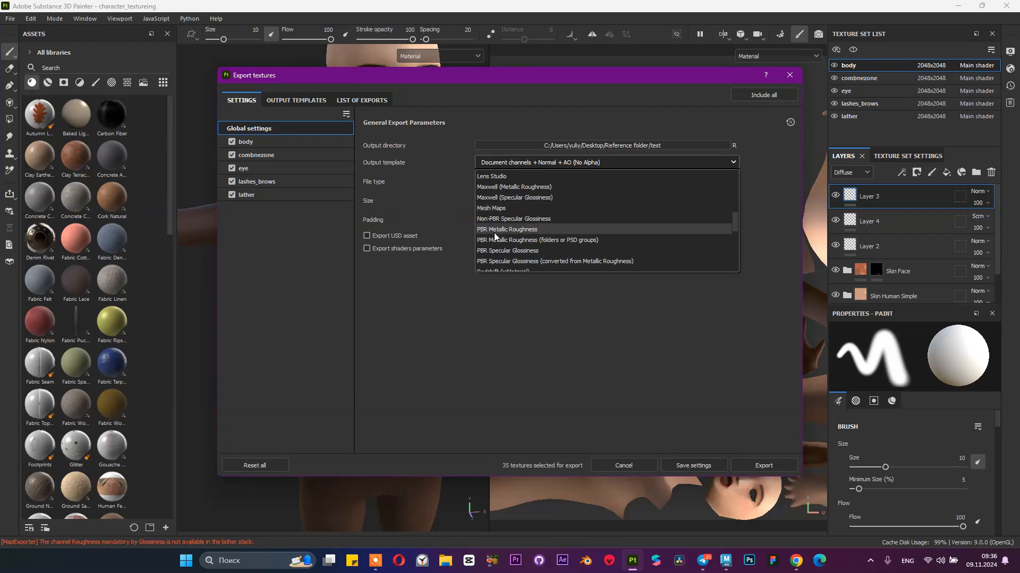
{"action": "scroll", "coordinate": [494, 232], "scroll_direction": "down", "scroll_amount": 1}
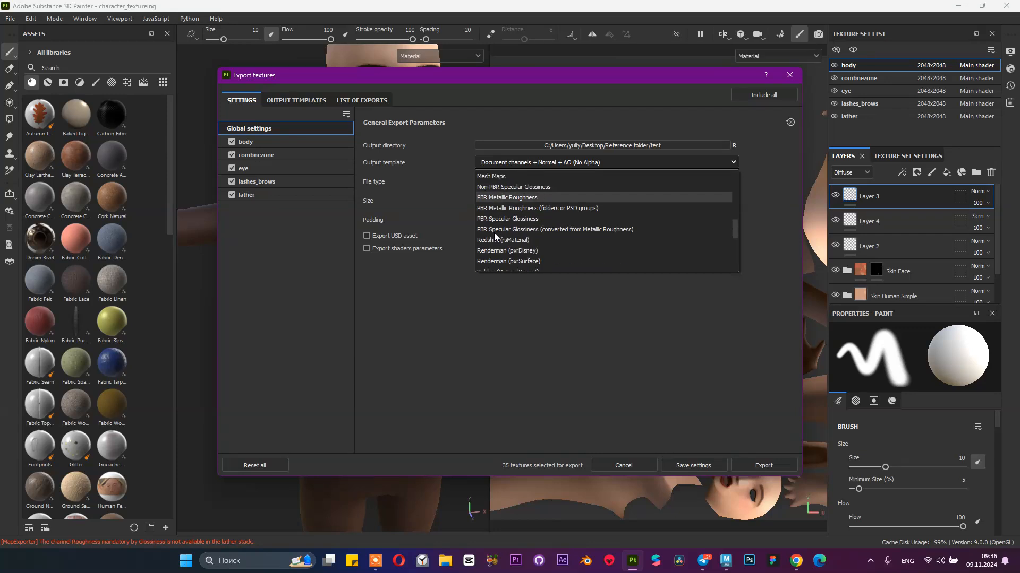
{"action": "left_click", "coordinate": [504, 197]}
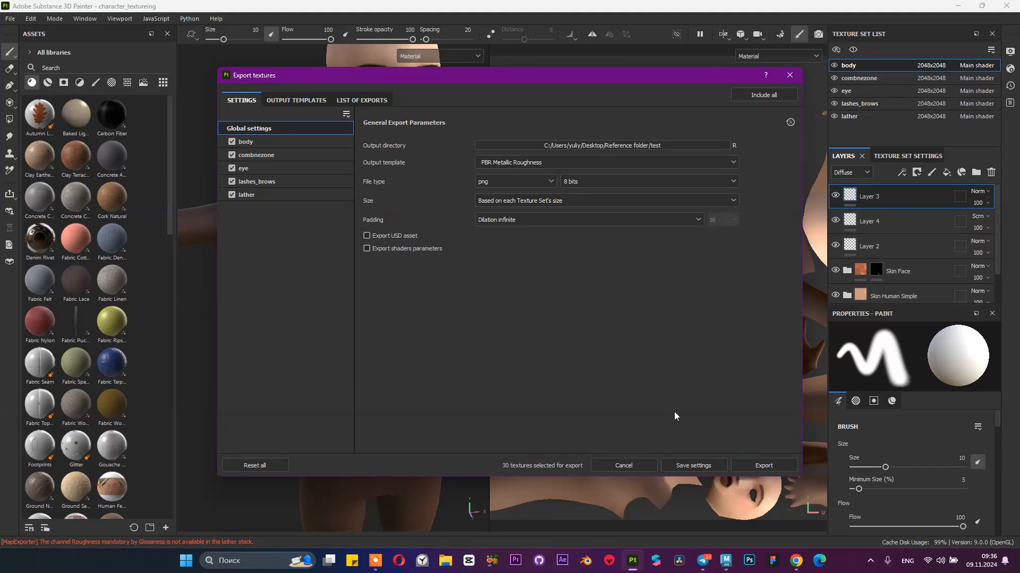
{"action": "left_click", "coordinate": [747, 463]}
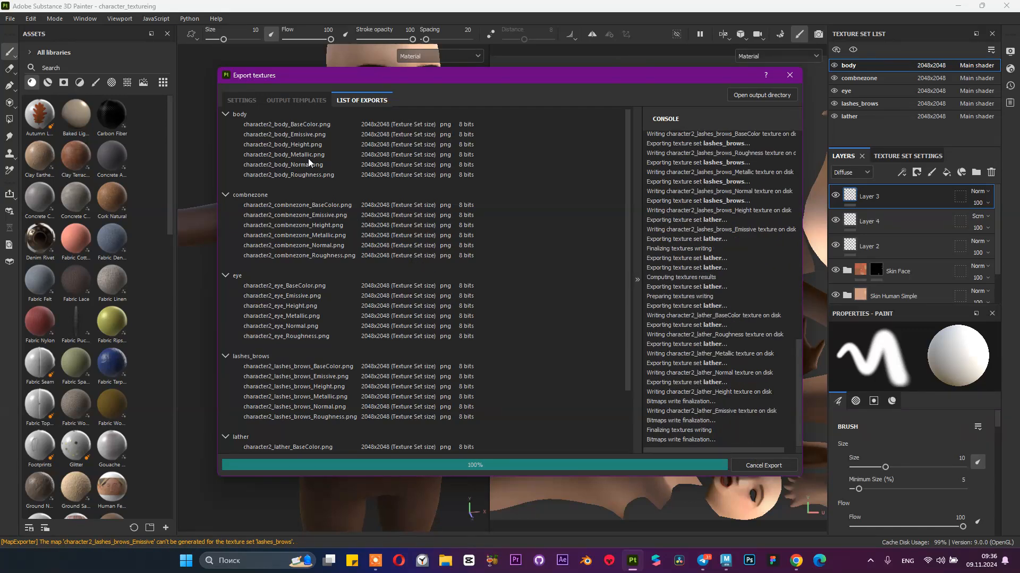
{"action": "scroll", "coordinate": [294, 186], "scroll_direction": "down", "scroll_amount": 5}
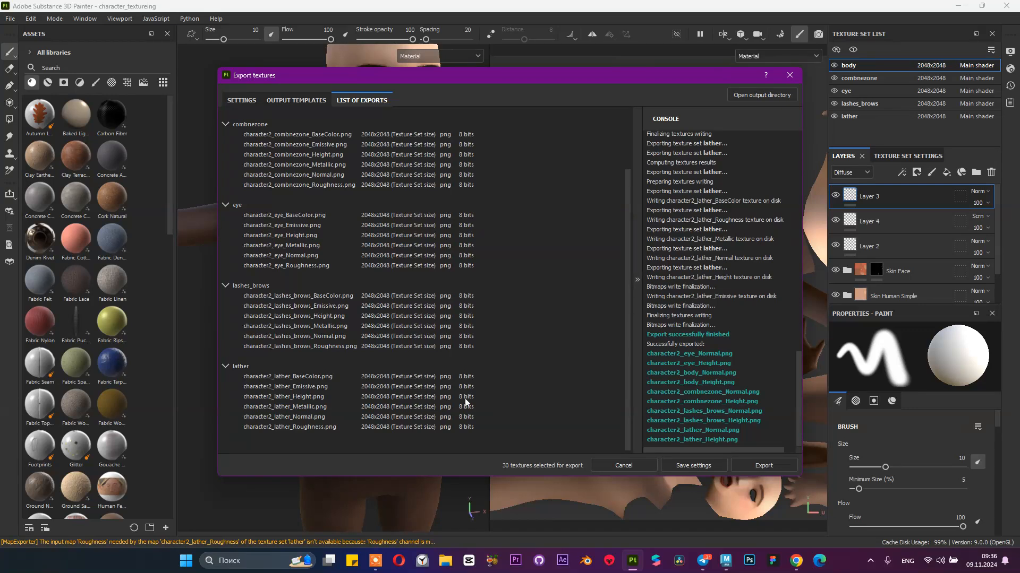
Step: Check the exported maps in the Reference folder's test subfolder in File Explorer, and read through Painter's export console log
{"action": "left_click", "coordinate": [449, 562]}
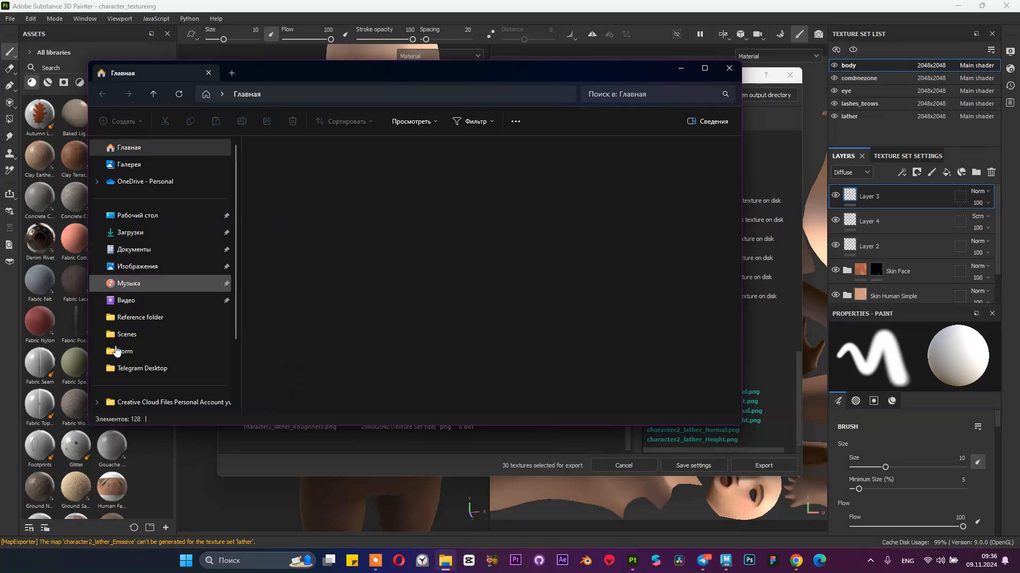
{"action": "left_click", "coordinate": [151, 317]}
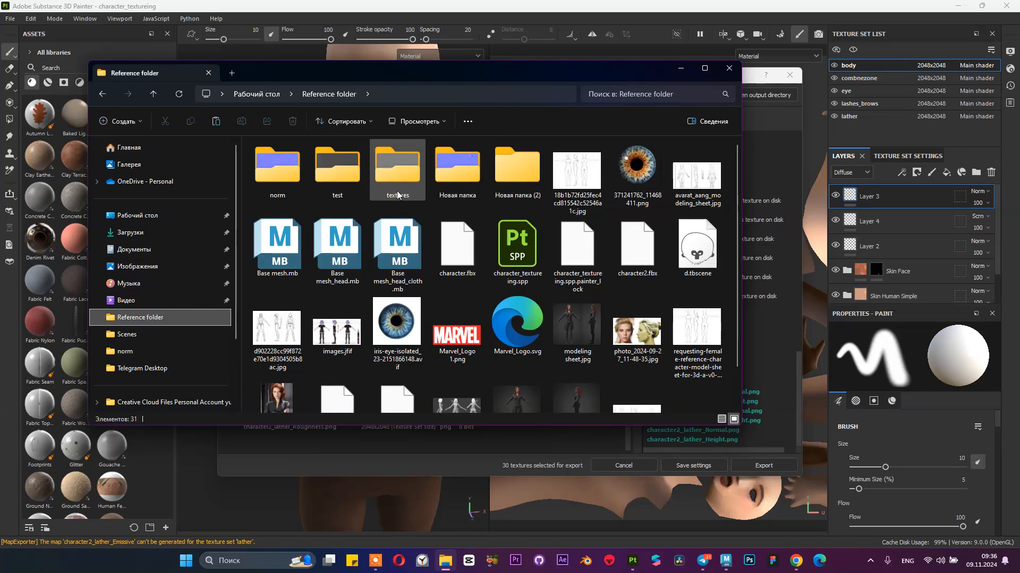
{"action": "double_click", "coordinate": [341, 174]}
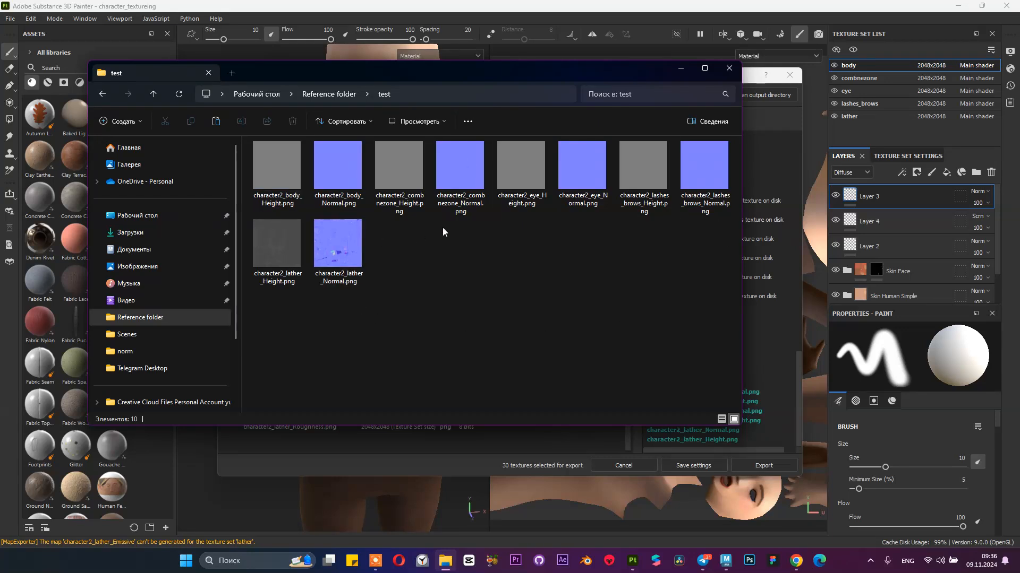
{"action": "left_click", "coordinate": [729, 68]}
{"action": "scroll", "coordinate": [683, 232], "scroll_direction": "up", "scroll_amount": 3}
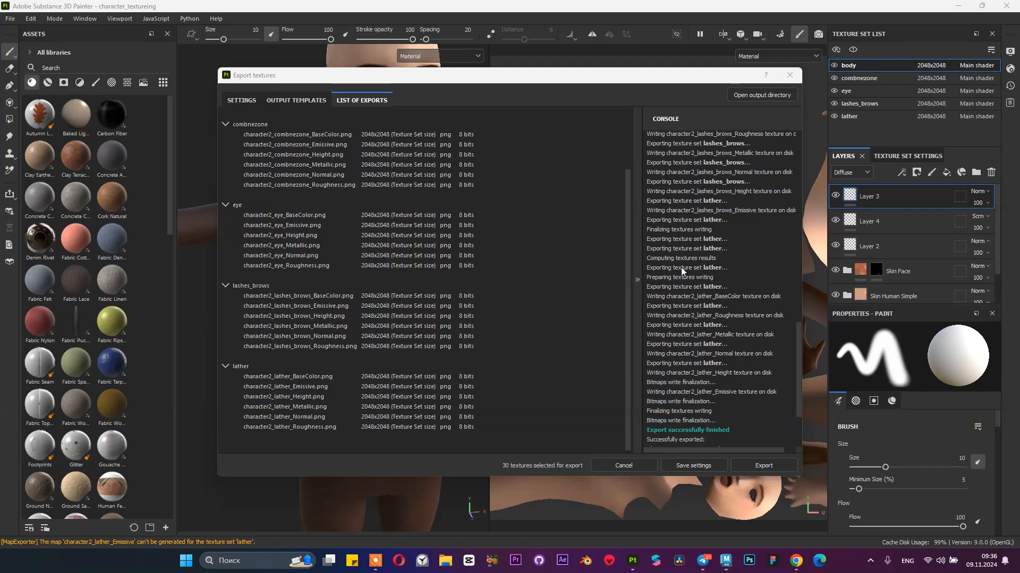
{"action": "scroll", "coordinate": [674, 269], "scroll_direction": "up", "scroll_amount": 10}
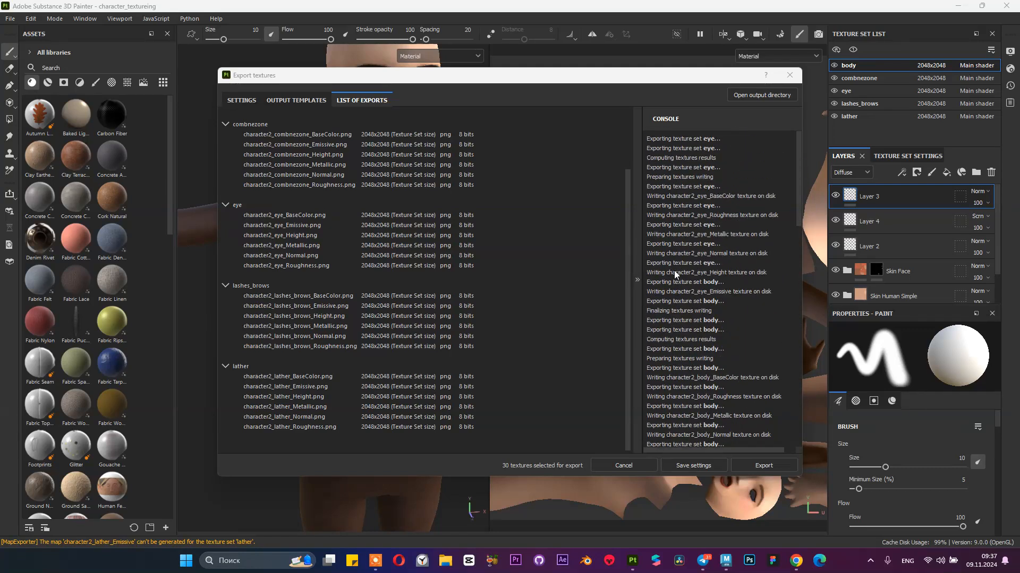
{"action": "scroll", "coordinate": [706, 244], "scroll_direction": "down", "scroll_amount": 1}
{"action": "scroll", "coordinate": [727, 260], "scroll_direction": "down", "scroll_amount": 10}
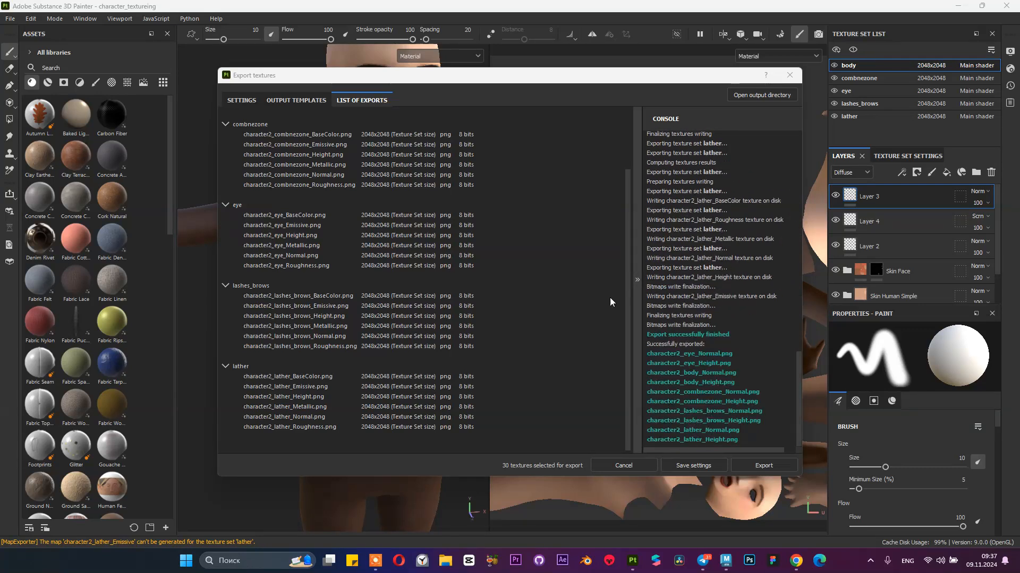
{"action": "scroll", "coordinate": [502, 240], "scroll_direction": "up", "scroll_amount": 1}
Step: Exclude combnezone, eye, lashes_brows and lather from the export settings and export only the body texture set
{"action": "left_click", "coordinate": [246, 100]}
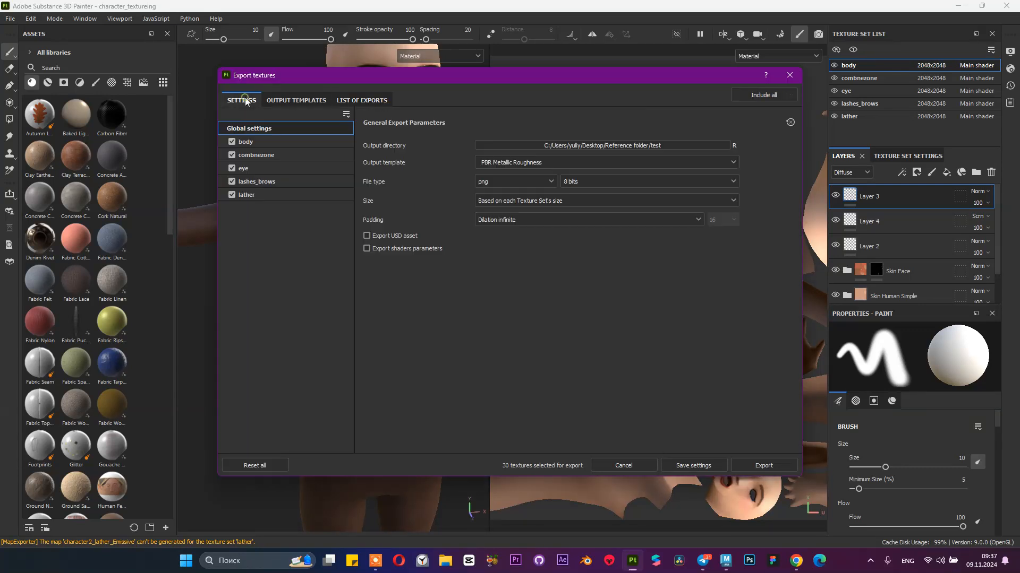
{"action": "left_click", "coordinate": [255, 147]}
{"action": "left_click", "coordinate": [232, 157]}
{"action": "left_click", "coordinate": [229, 172]}
{"action": "left_click", "coordinate": [232, 169]}
{"action": "left_click", "coordinate": [232, 182]}
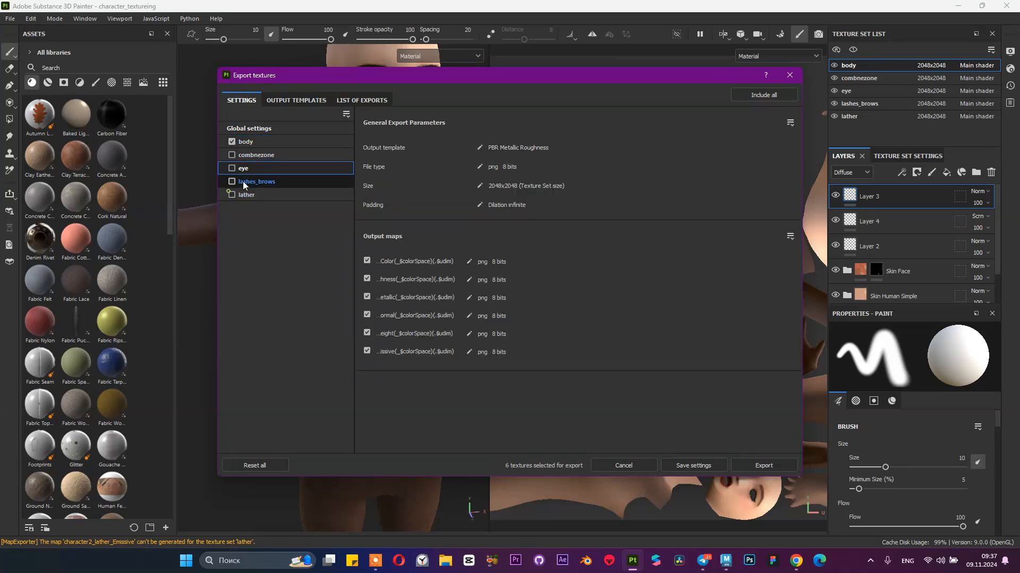
{"action": "left_click", "coordinate": [232, 195]}
{"action": "left_click", "coordinate": [268, 139]}
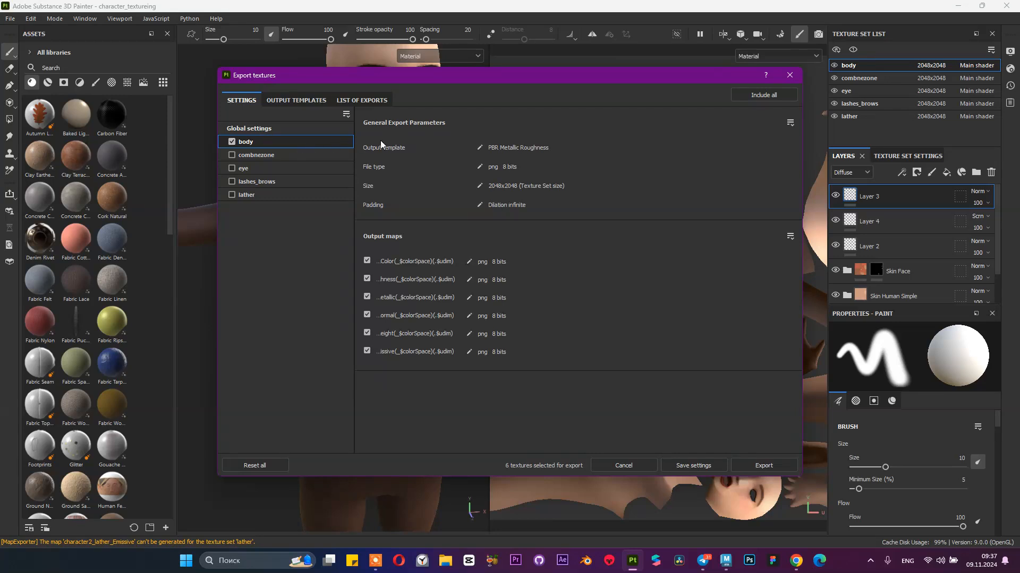
{"action": "left_click", "coordinate": [316, 104]}
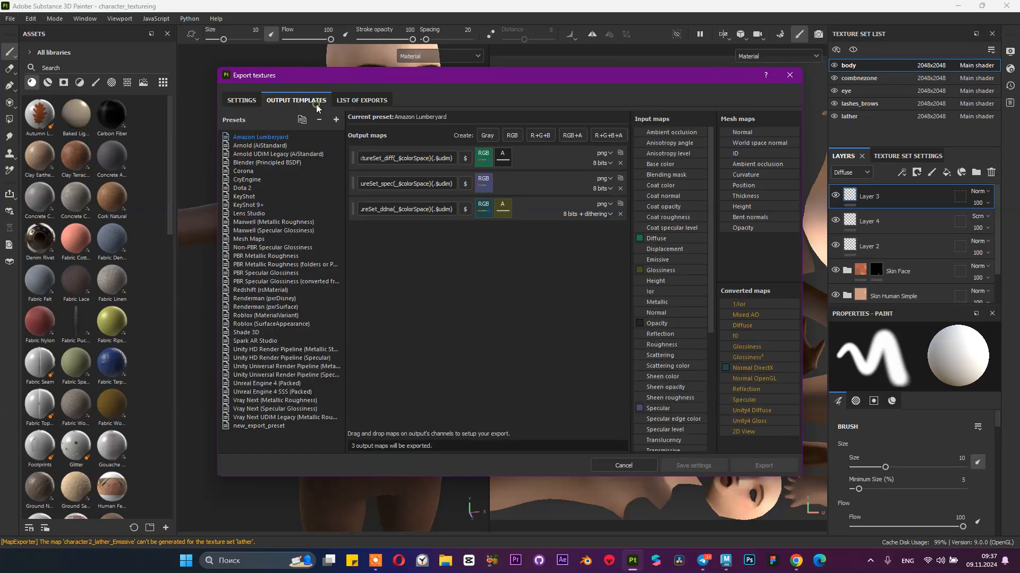
{"action": "left_click", "coordinate": [246, 100]}
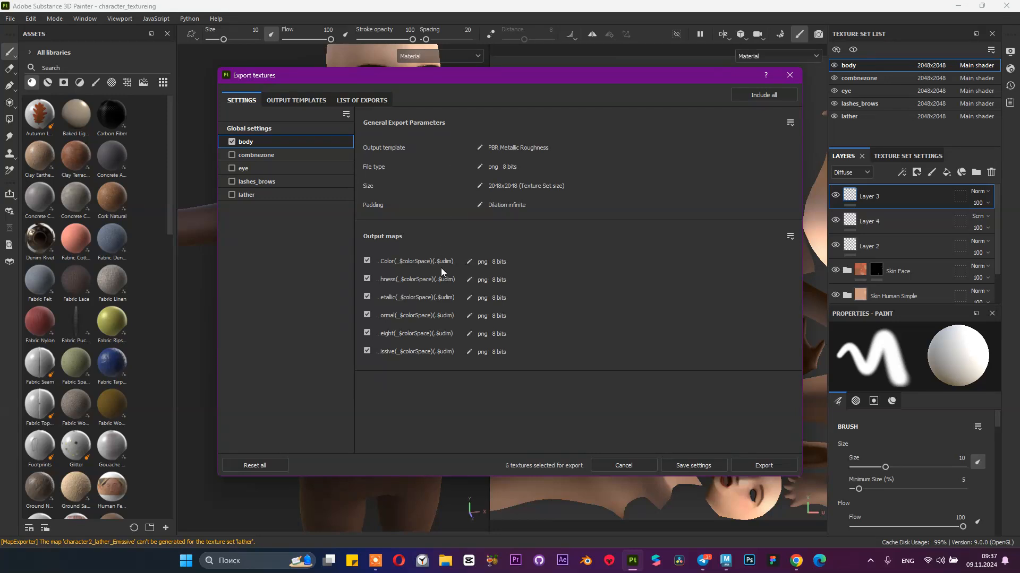
{"action": "left_click", "coordinate": [763, 464]}
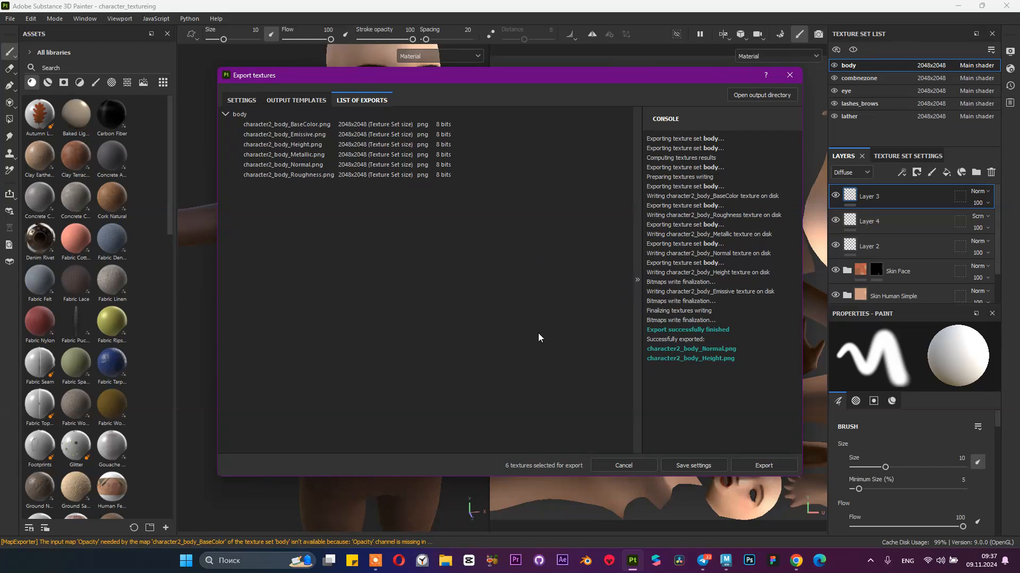
Step: In File Explorer, inspect the test folder inside Reference folder for the body maps and close the window
{"action": "left_click", "coordinate": [446, 561]}
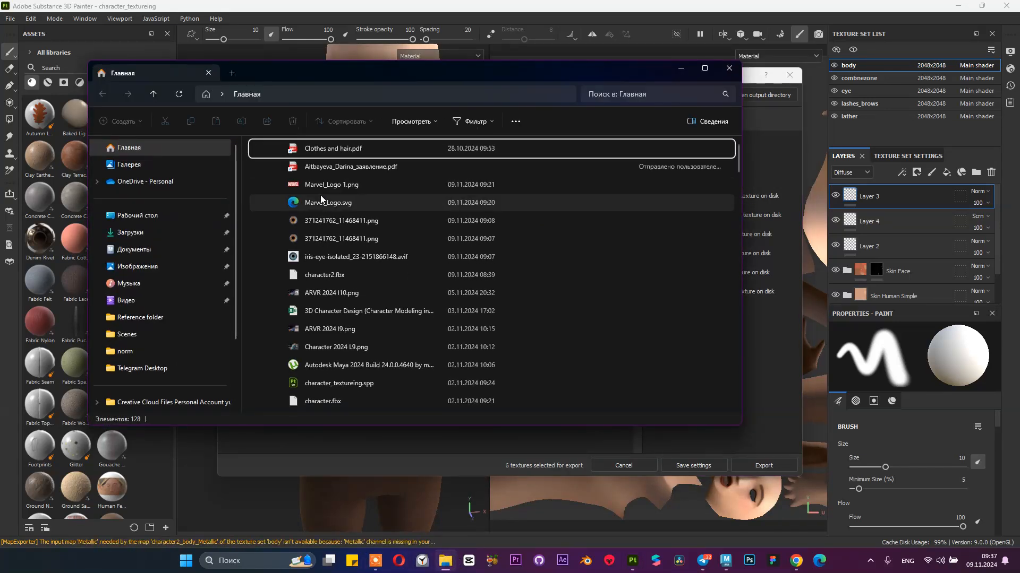
{"action": "left_click", "coordinate": [129, 216]}
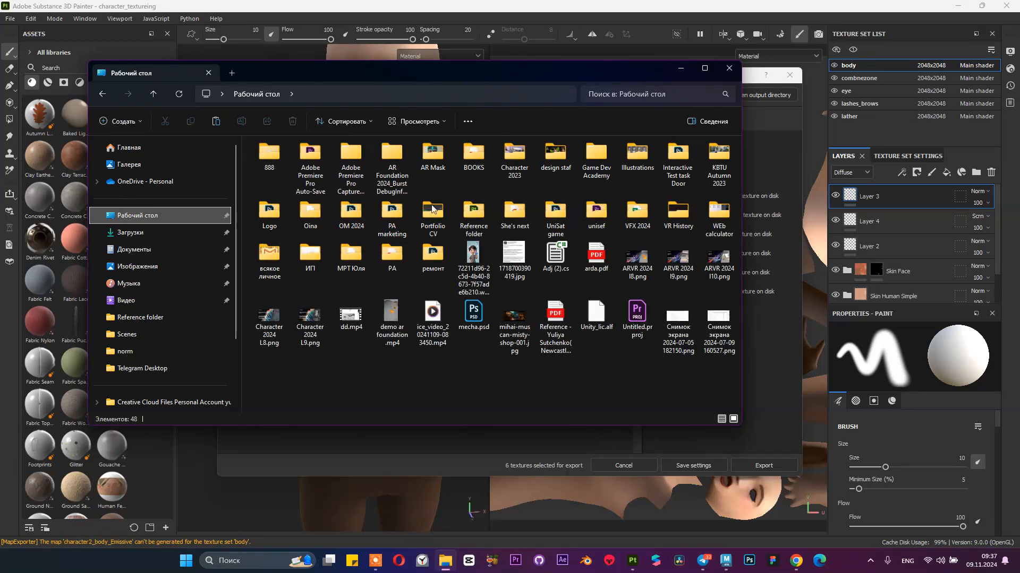
{"action": "double_click", "coordinate": [473, 213]}
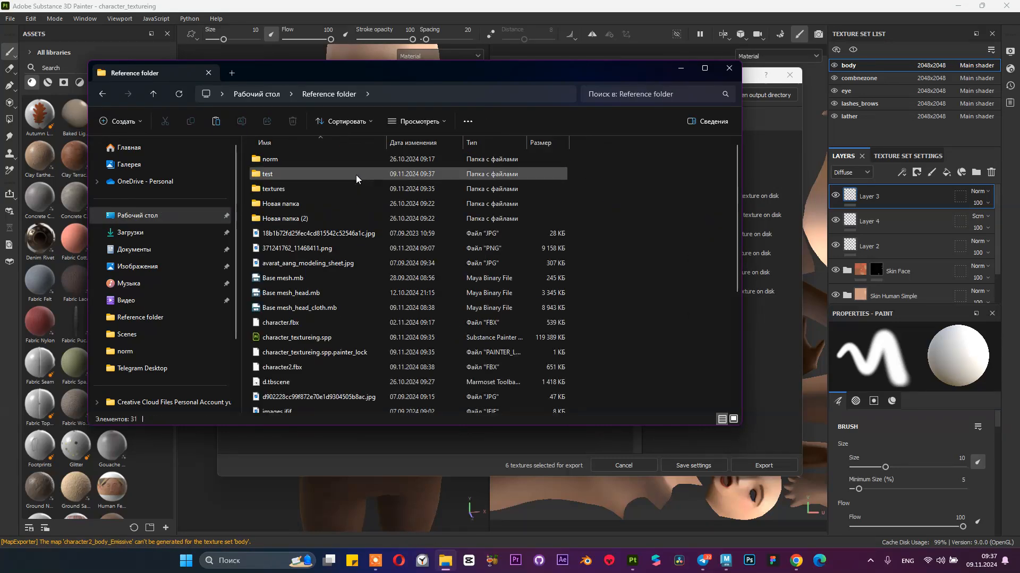
{"action": "double_click", "coordinate": [320, 175]}
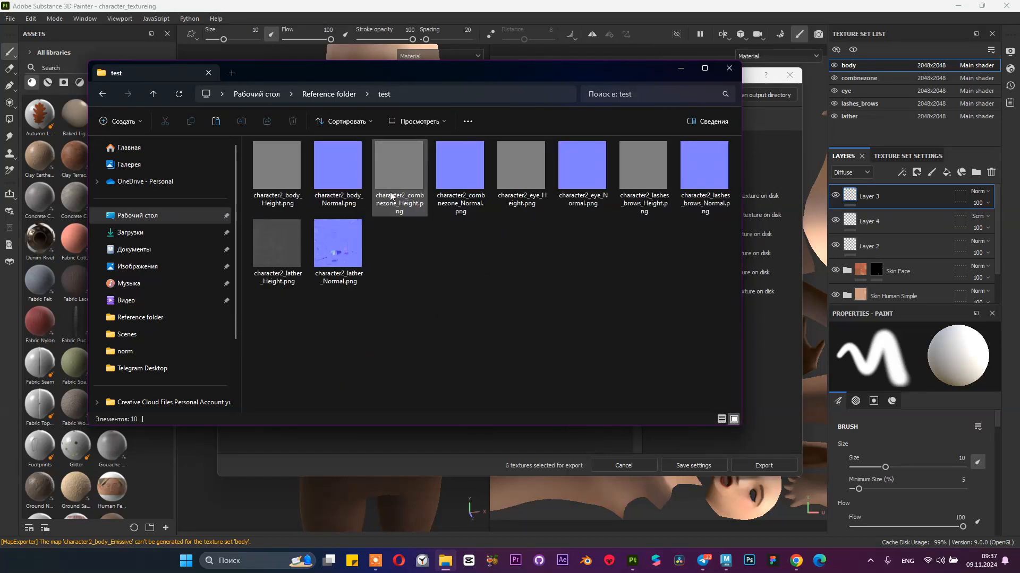
{"action": "left_click", "coordinate": [729, 69]}
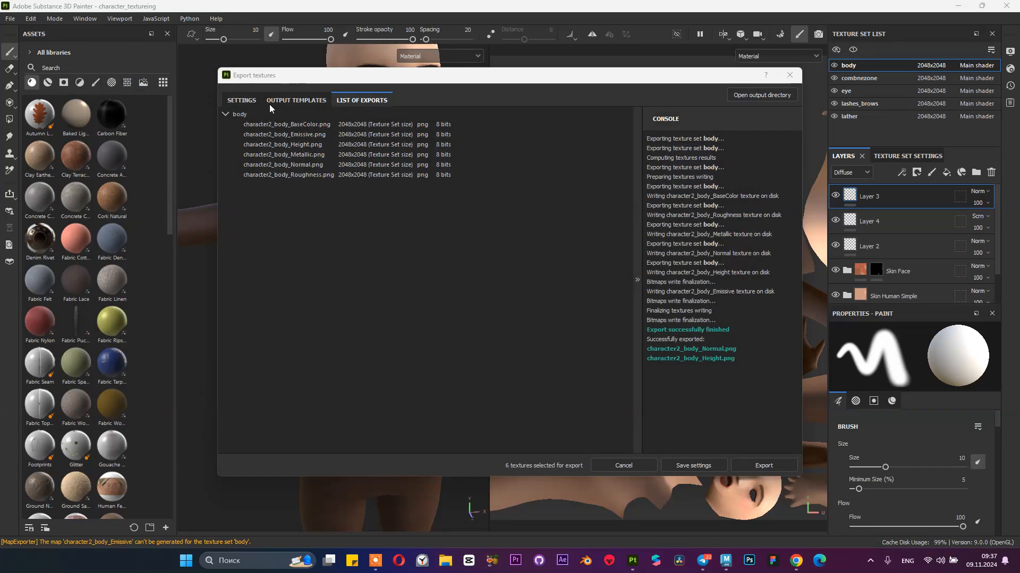
Step: Review the body set's export settings, the output templates and the list of exports with its console log
{"action": "left_click", "coordinate": [231, 98]}
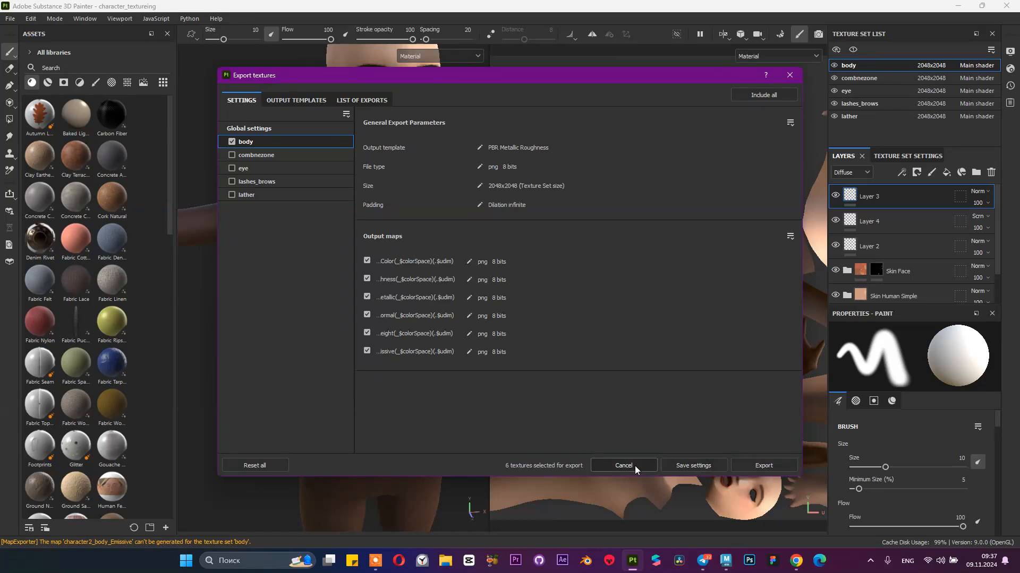
{"action": "left_click", "coordinate": [306, 101]}
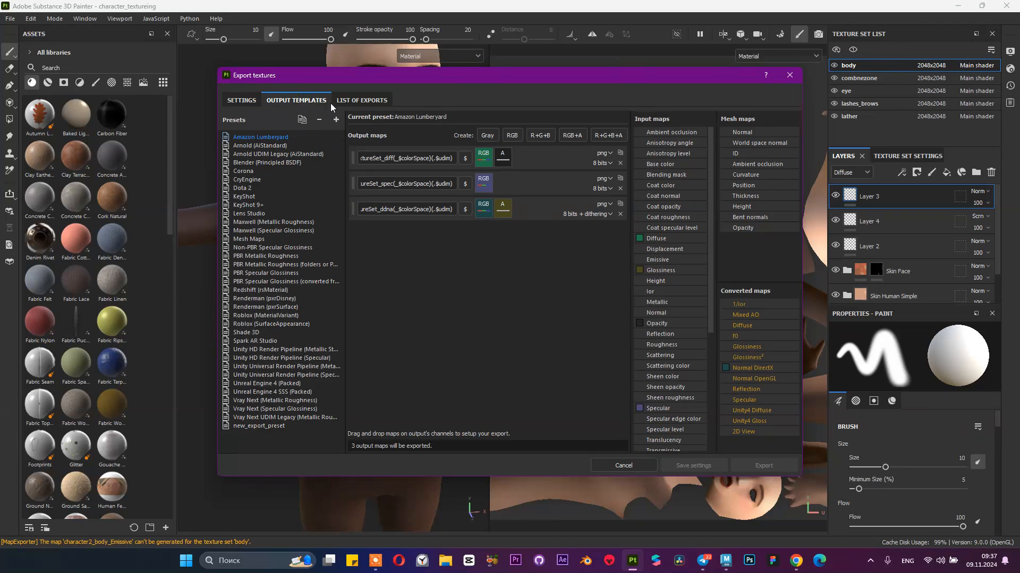
{"action": "left_click", "coordinate": [348, 101]}
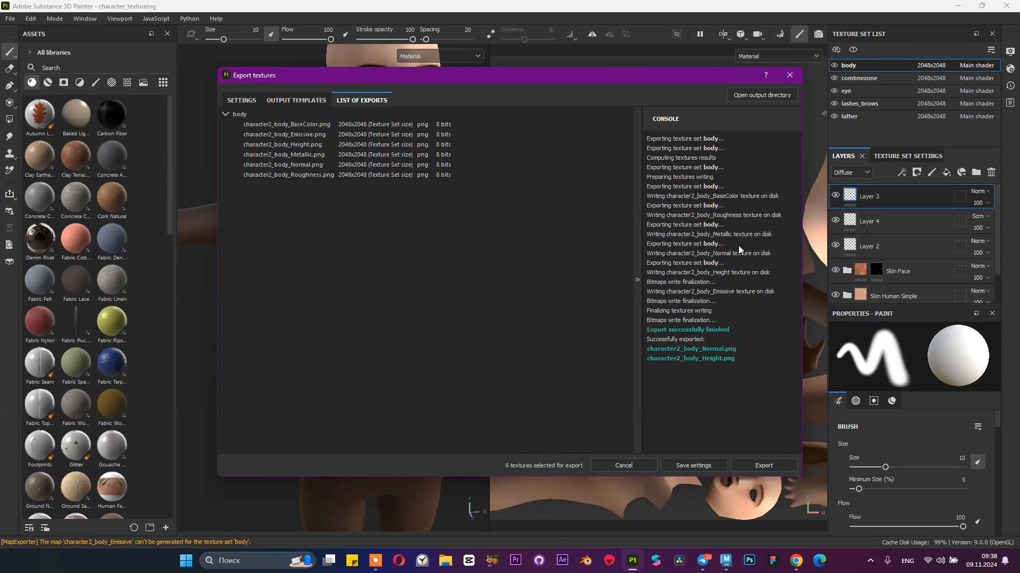
Step: Check the exported maps in the test output folder in File Explorer, and close the folder and the Export textures dialog
{"action": "left_click", "coordinate": [746, 100]}
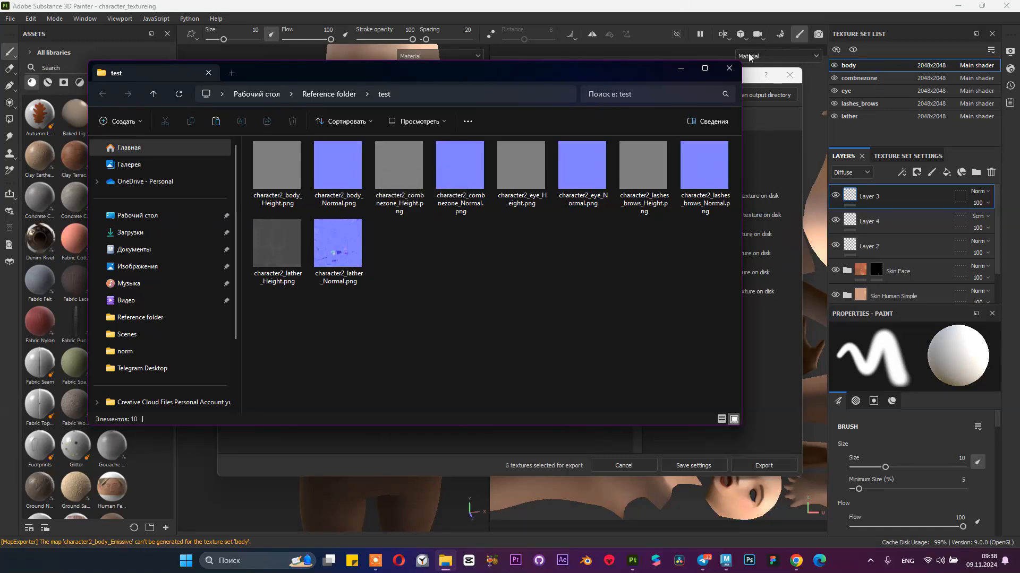
{"action": "left_click", "coordinate": [730, 68]}
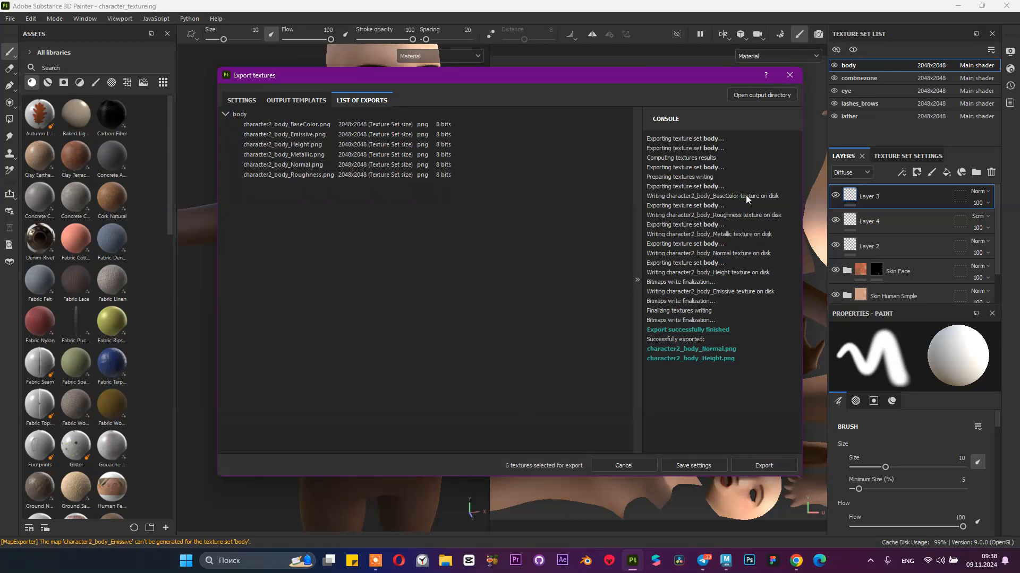
{"action": "left_click", "coordinate": [791, 76]}
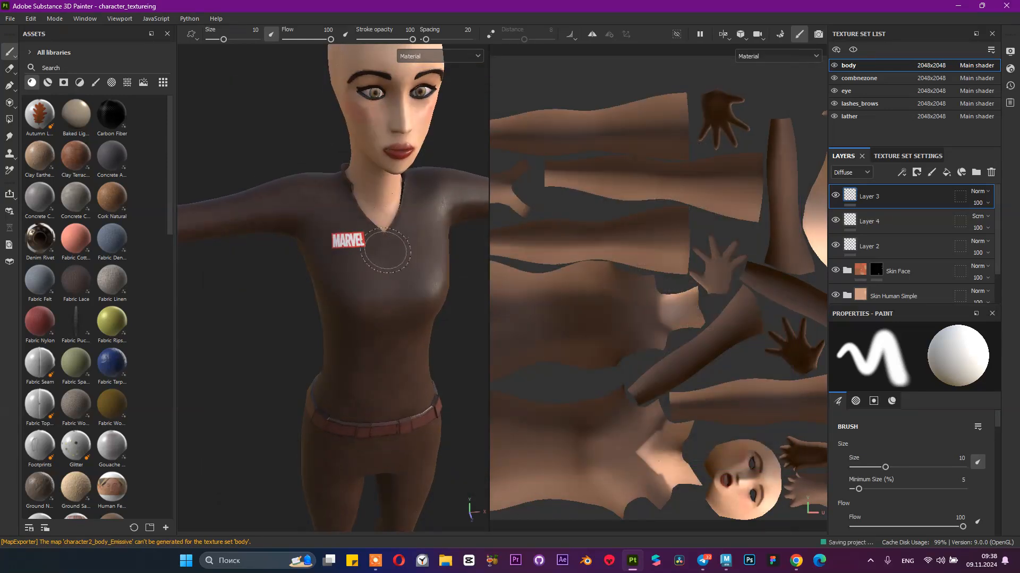
{"action": "left_click", "coordinate": [10, 19]}
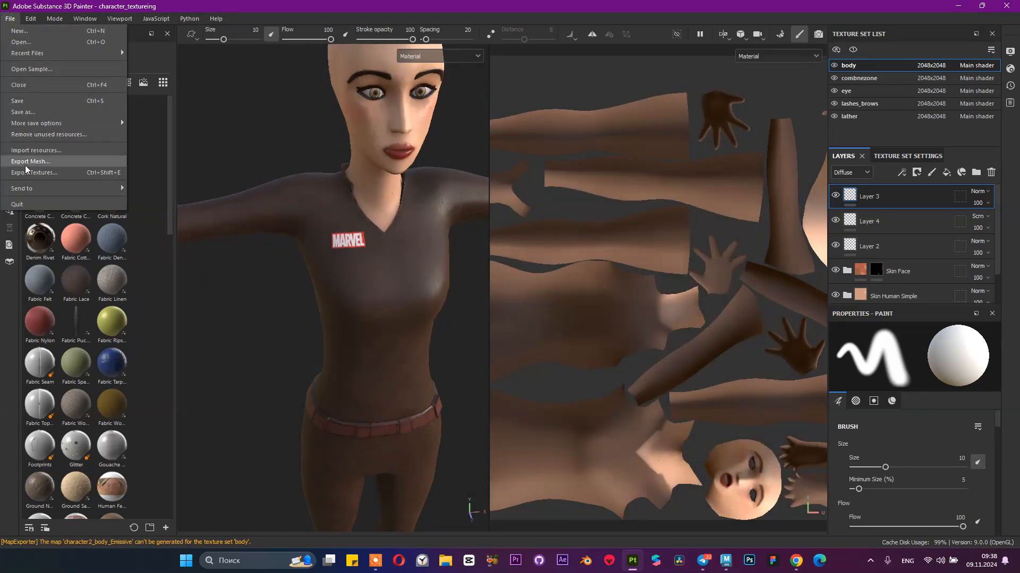
{"action": "left_click", "coordinate": [1007, 6]}
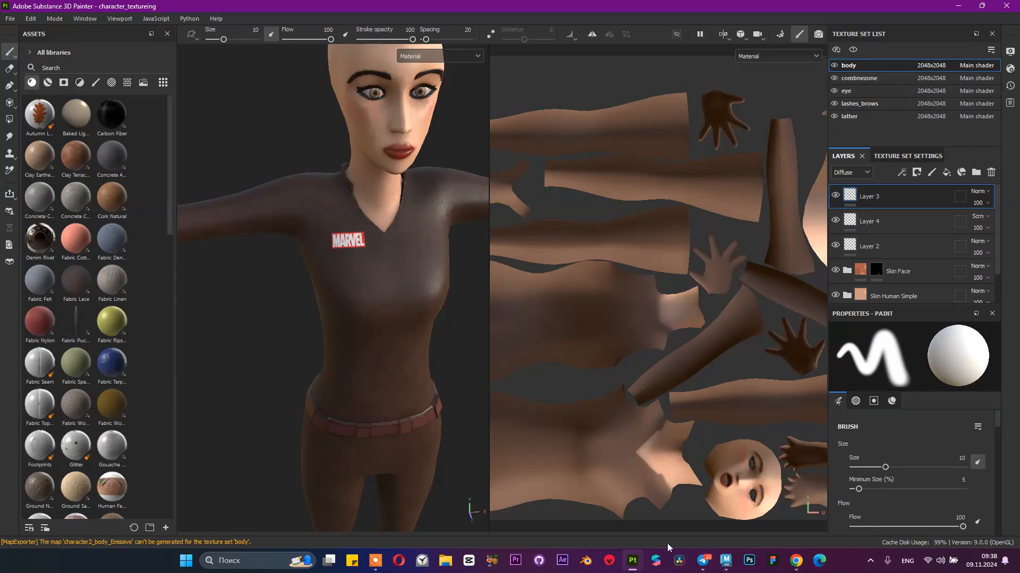
Step: Switch to Maya and close it, saving the changes to Base mesh_head_cloth.mb
{"action": "left_click", "coordinate": [725, 562]}
{"action": "left_click", "coordinate": [1006, 6]}
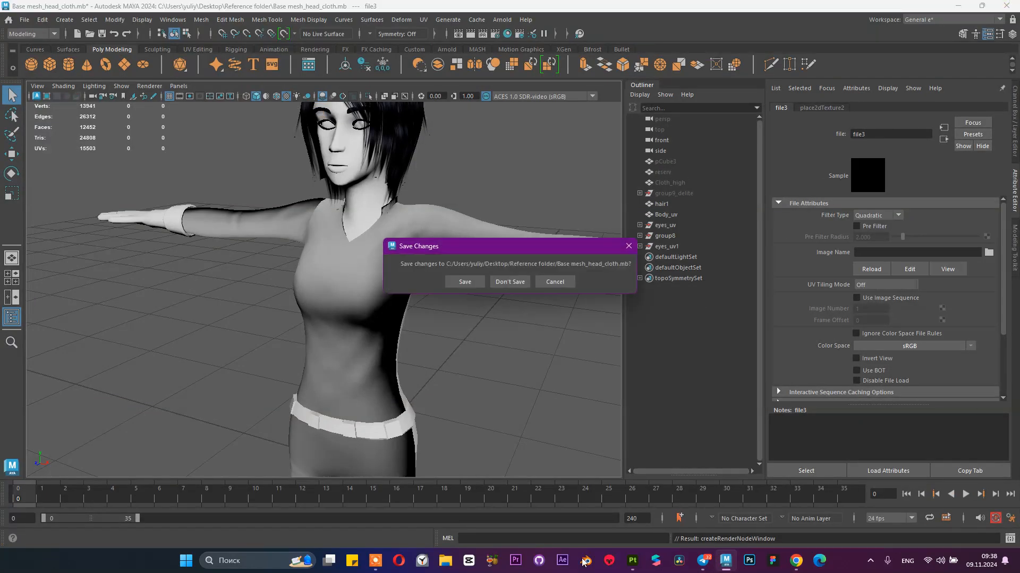
{"action": "left_click", "coordinate": [463, 282]}
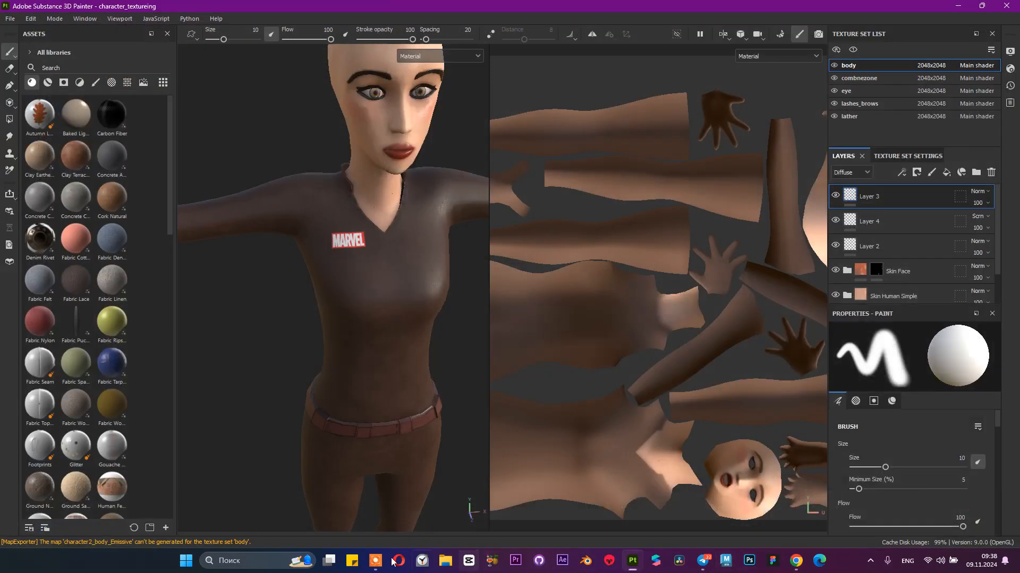
{"action": "left_click", "coordinate": [376, 561]}
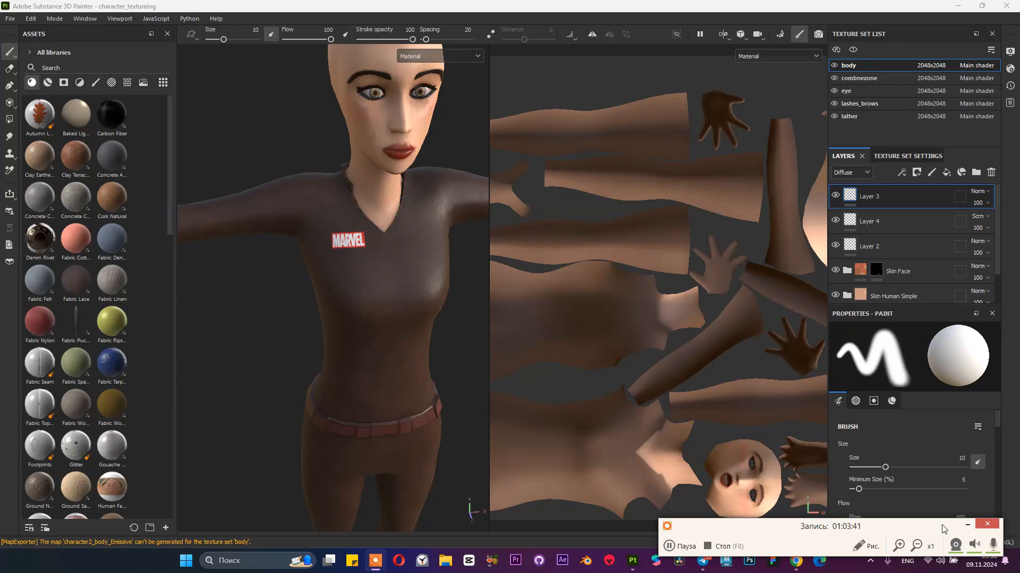
{"action": "left_click", "coordinate": [971, 525]}
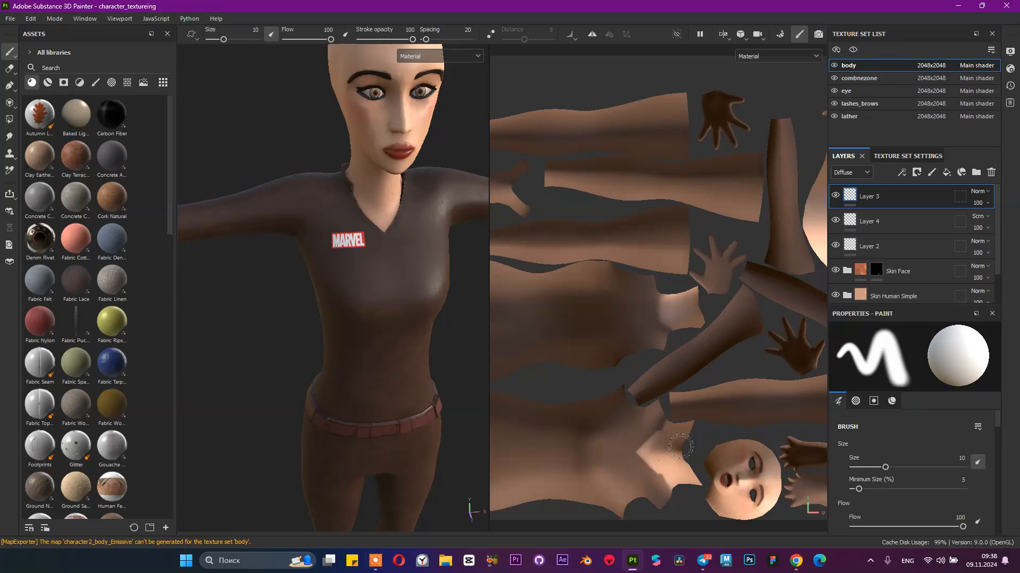
Step: Switch to Chrome, close the Sketchfab tab and search YouTube for "substance painter not exporting base color"
{"action": "left_click", "coordinate": [791, 568]}
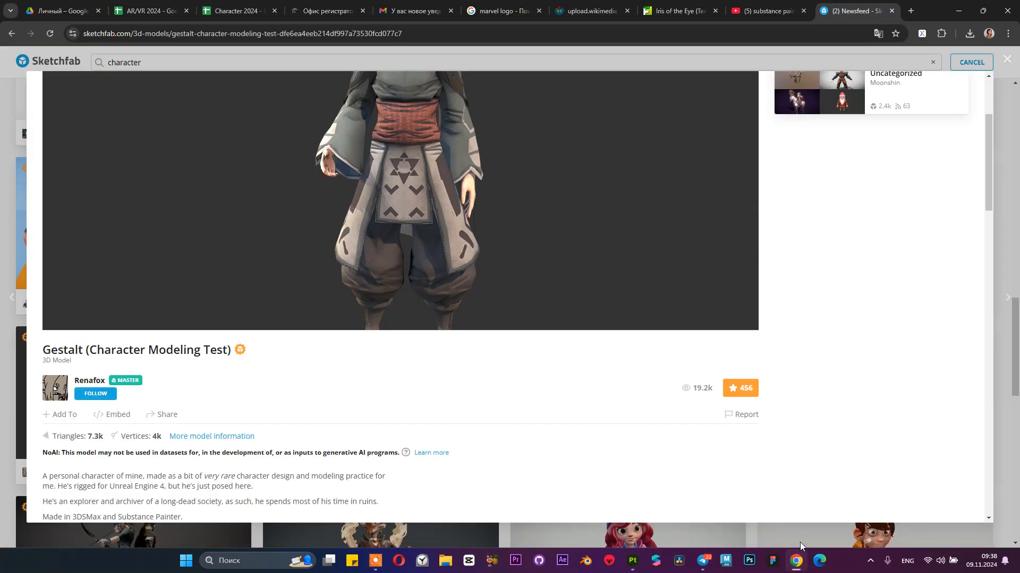
{"action": "middle_click", "coordinate": [849, 7]}
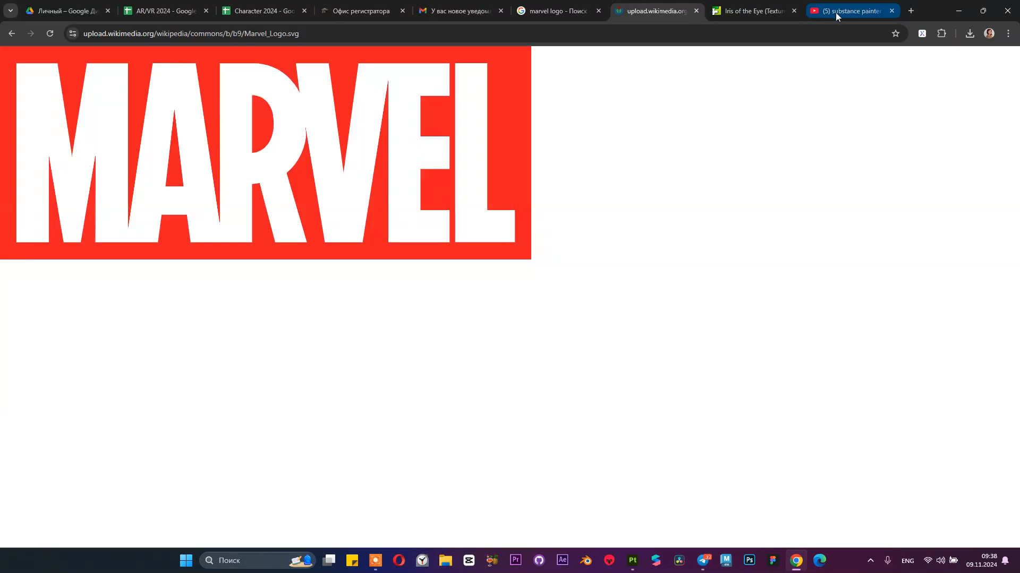
{"action": "left_click", "coordinate": [836, 12]}
{"action": "left_click", "coordinate": [489, 59]}
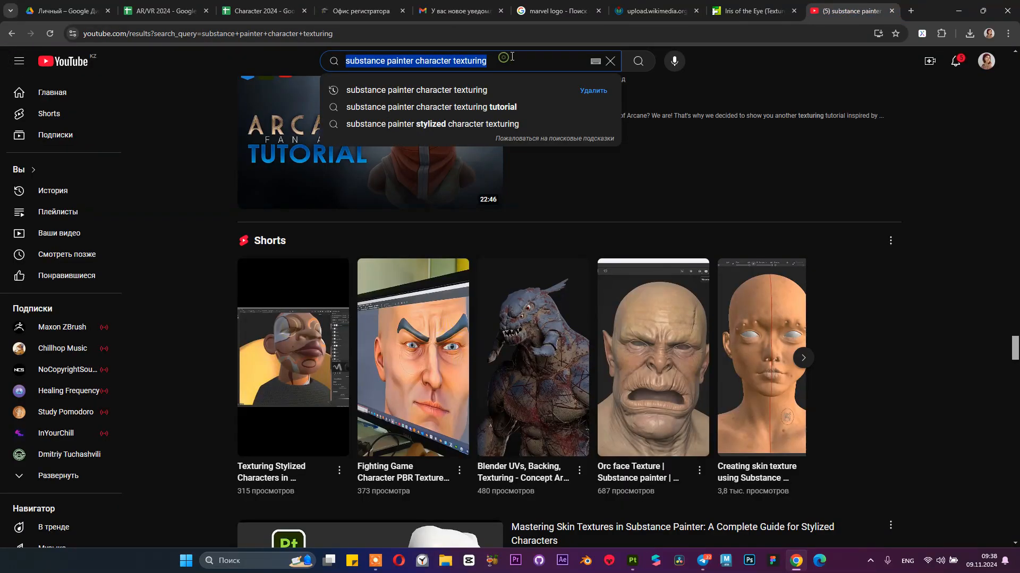
{"action": "left_click_drag", "start_coordinate": [487, 60], "coordinate": [416, 61]}
{"action": "type", "text": "not e"}
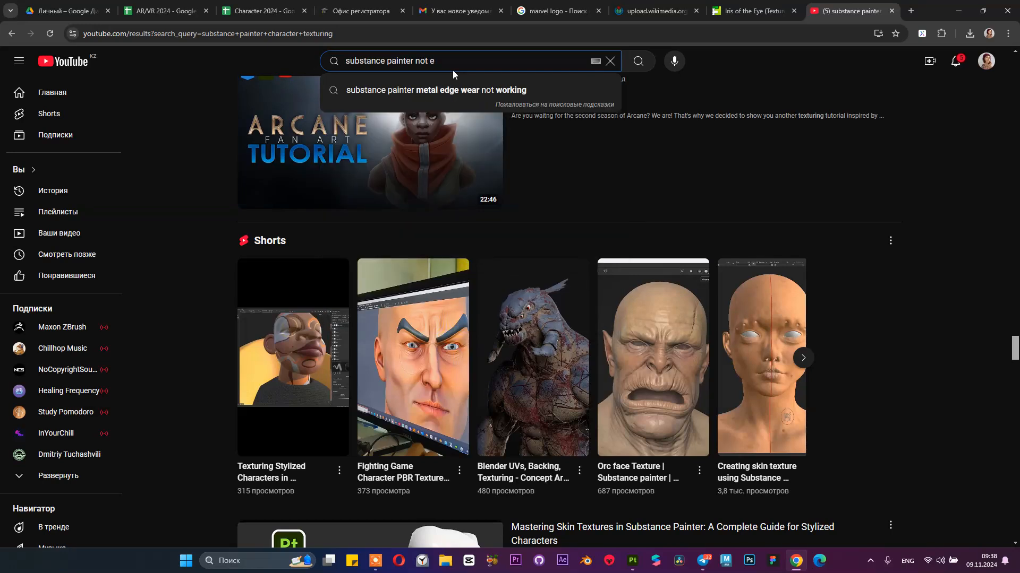
{"action": "type", "text": "xport"}
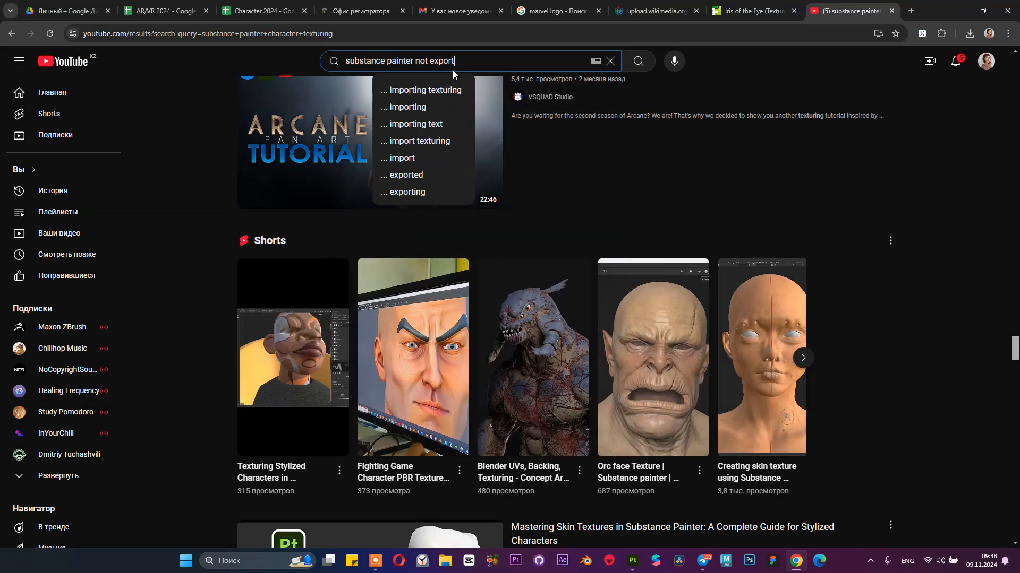
{"action": "type", "text": "ing ba"}
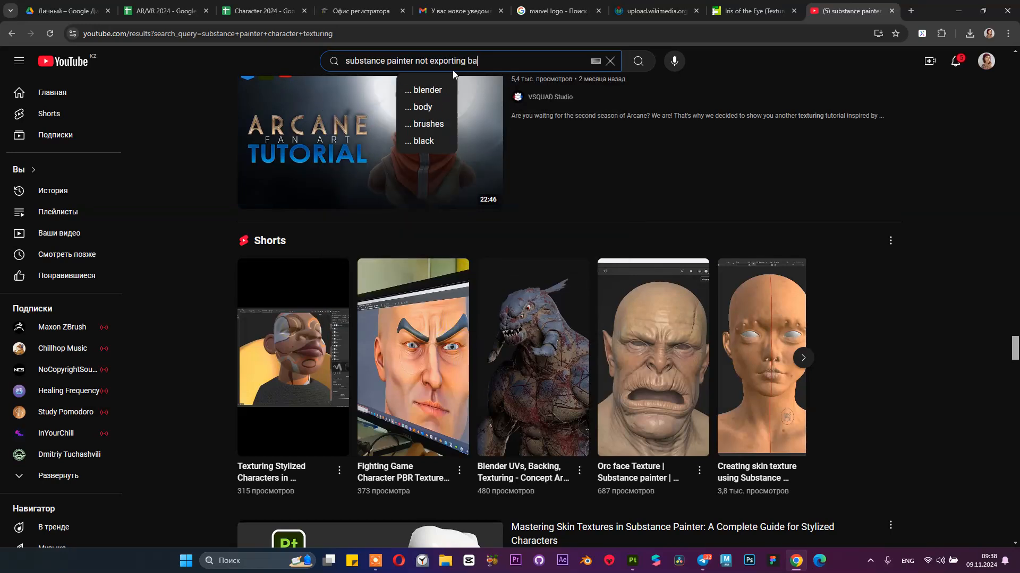
{"action": "type", "text": "se c"}
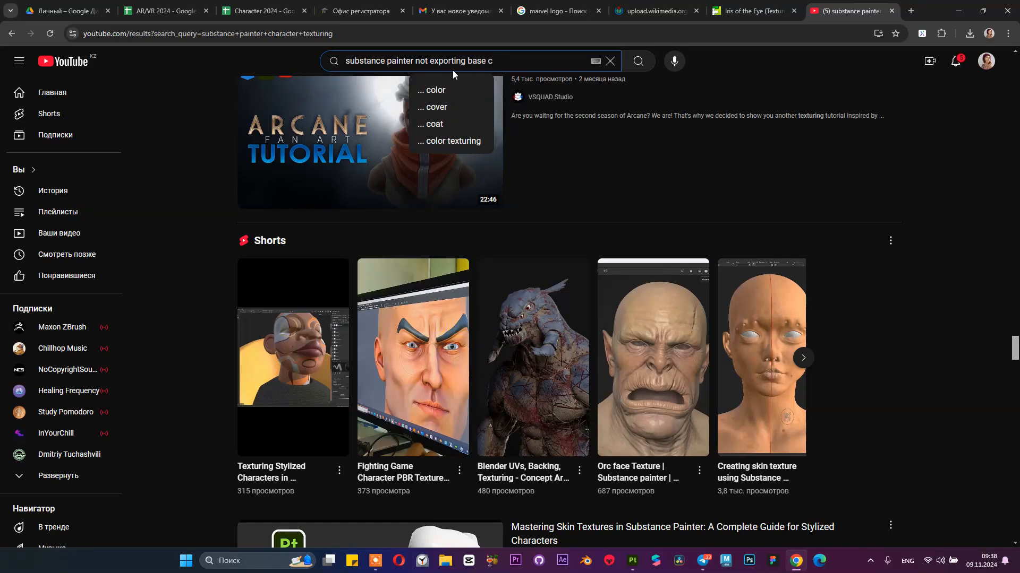
{"action": "key", "text": "Down"}
{"action": "key", "text": "Return"}
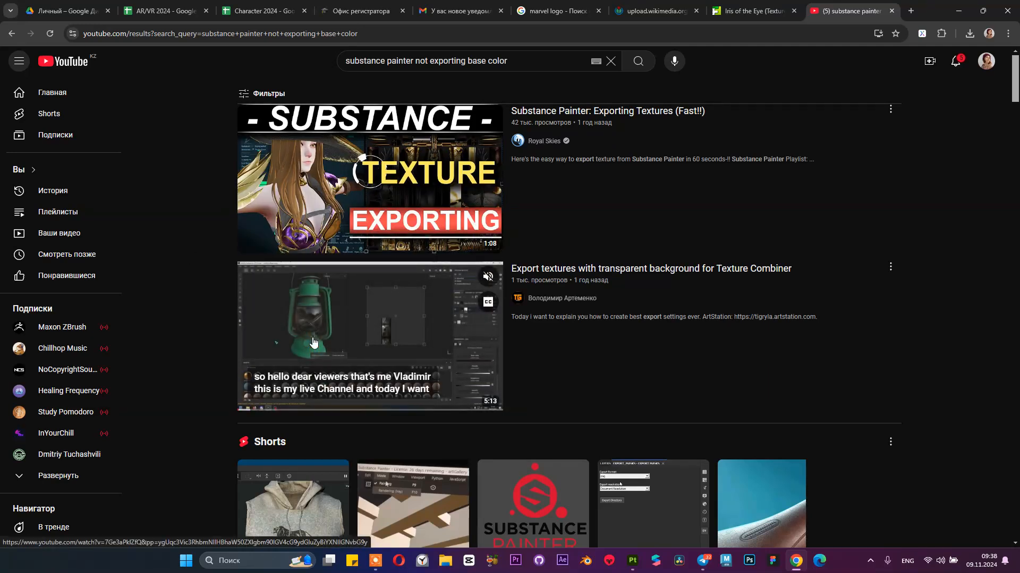
Step: Look through the search results and open the video "Exporting Textures From Substance 3D Painter to Maya Arnold"
{"action": "scroll", "coordinate": [313, 343], "scroll_direction": "down", "scroll_amount": 3}
{"action": "scroll", "coordinate": [313, 339], "scroll_direction": "down", "scroll_amount": 4}
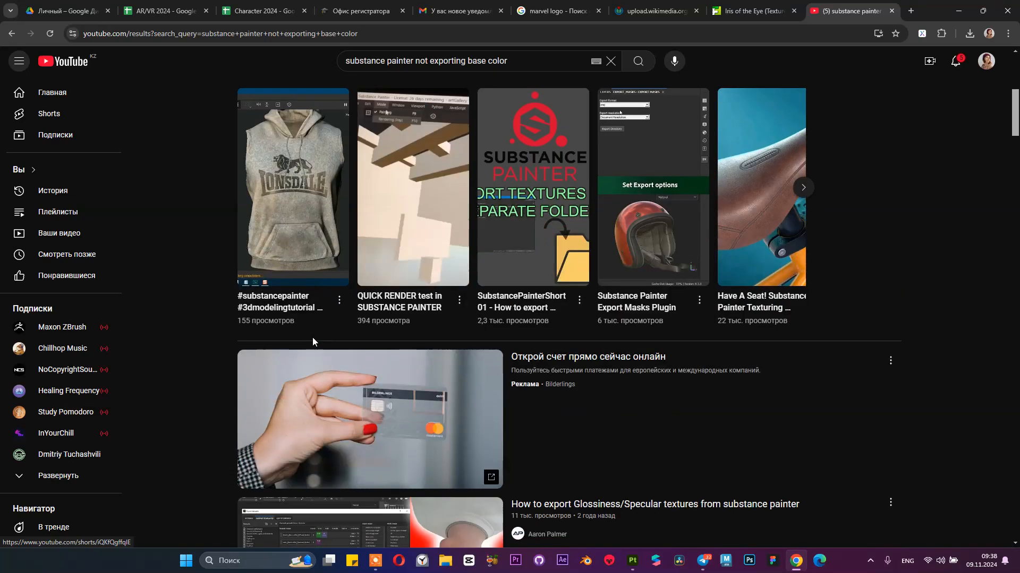
{"action": "scroll", "coordinate": [218, 314], "scroll_direction": "down", "scroll_amount": 3}
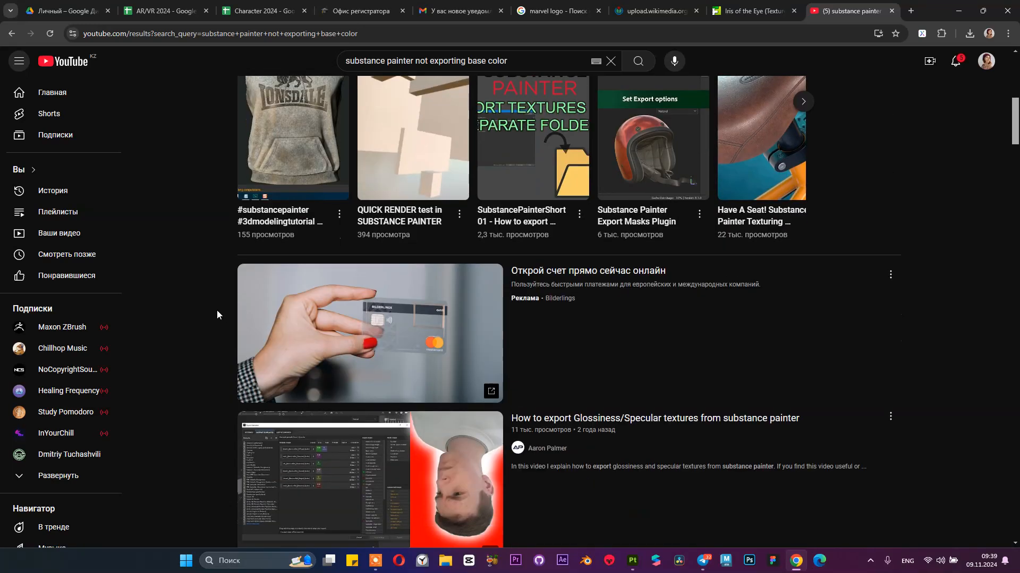
{"action": "scroll", "coordinate": [217, 312], "scroll_direction": "down", "scroll_amount": 3}
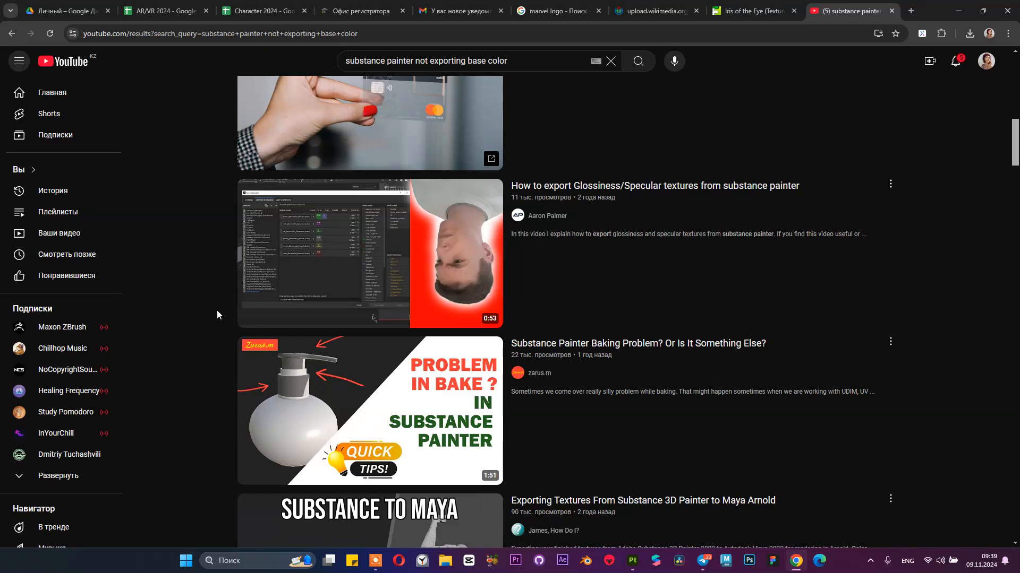
{"action": "scroll", "coordinate": [216, 314], "scroll_direction": "down", "scroll_amount": 1}
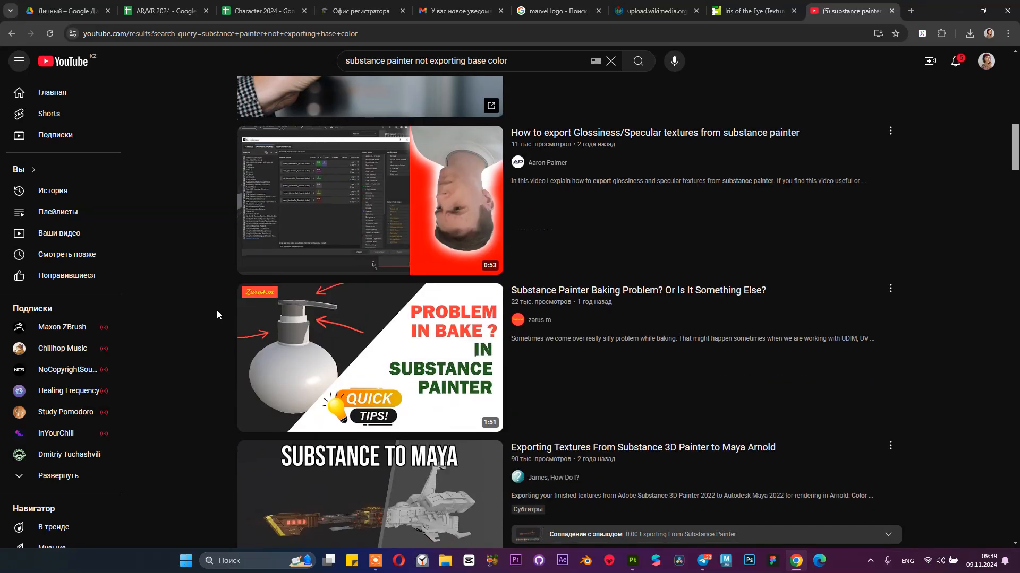
{"action": "scroll", "coordinate": [216, 310], "scroll_direction": "down", "scroll_amount": 6}
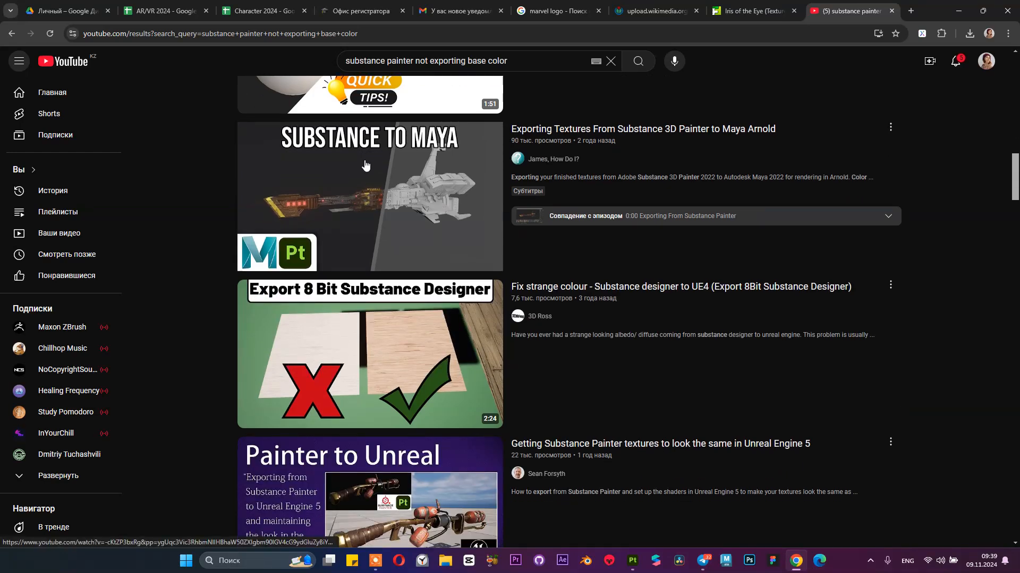
{"action": "right_click", "coordinate": [384, 175]}
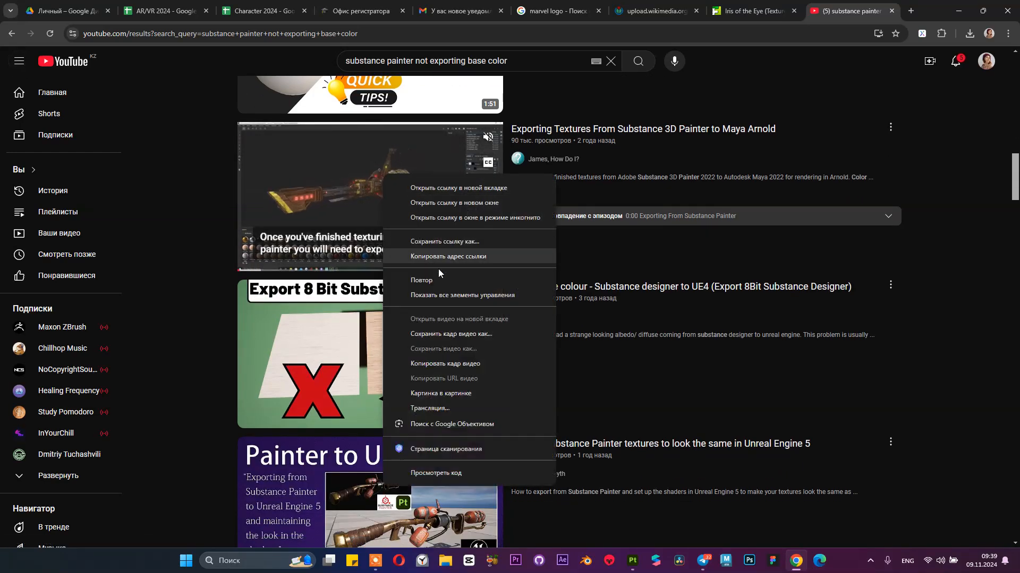
{"action": "left_click", "coordinate": [338, 180]}
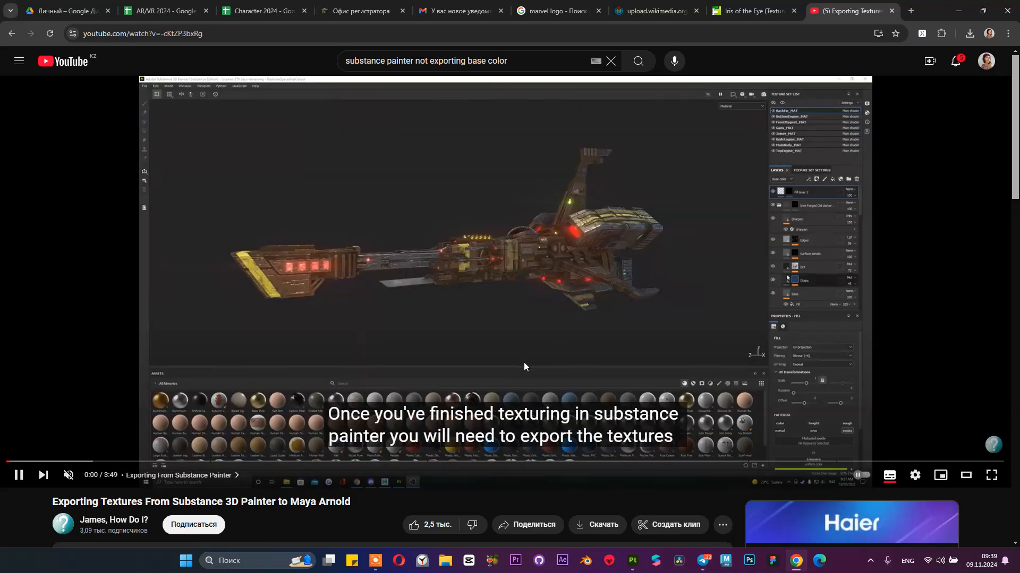
Step: Copy the open video's link, switch to Telegram and send it to the Character Modeling 2024 group chat
{"action": "right_click", "coordinate": [420, 269]}
{"action": "left_click", "coordinate": [449, 301]}
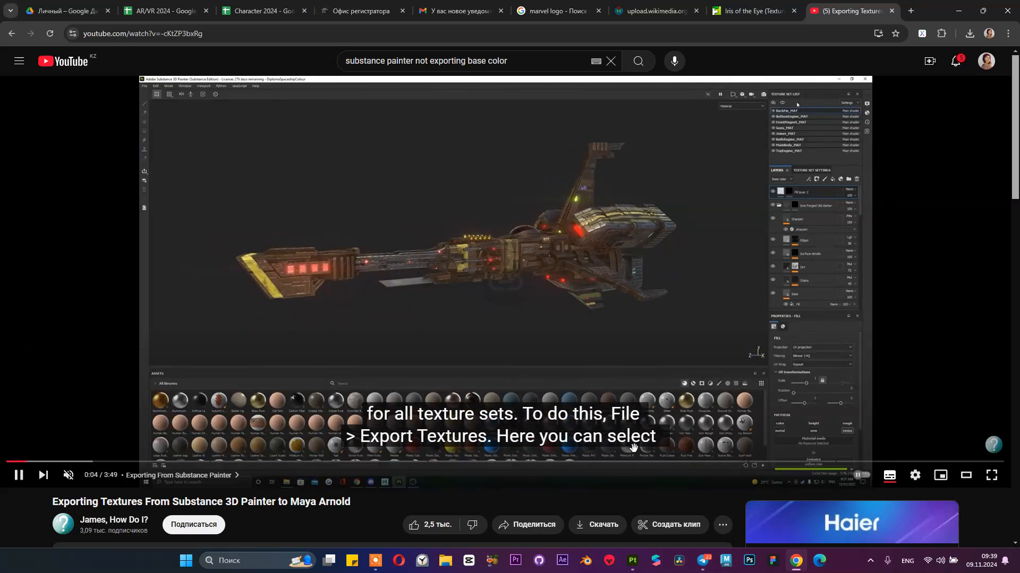
{"action": "left_click", "coordinate": [702, 561]}
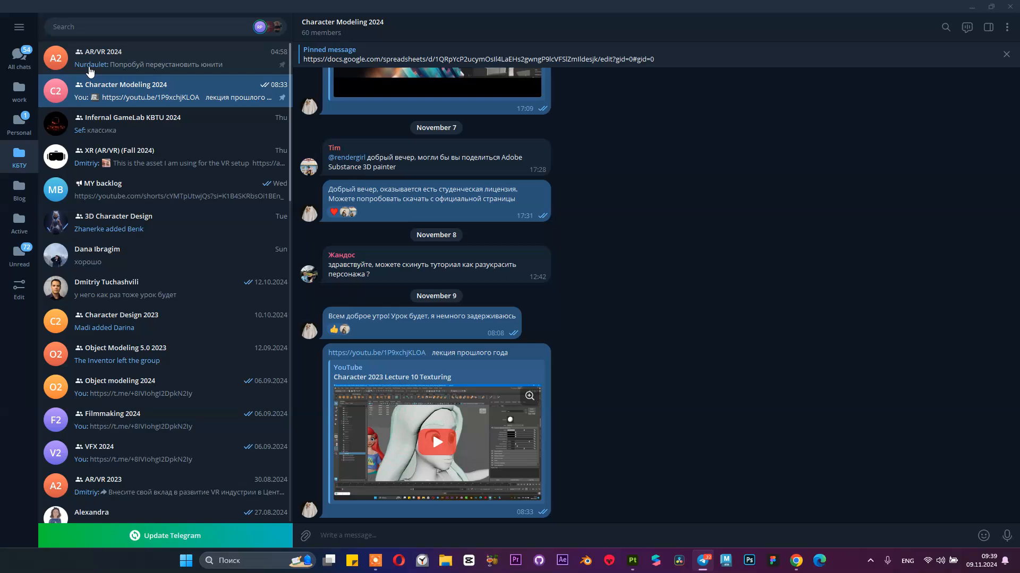
{"action": "right_click", "coordinate": [387, 530]}
{"action": "left_click", "coordinate": [412, 450]}
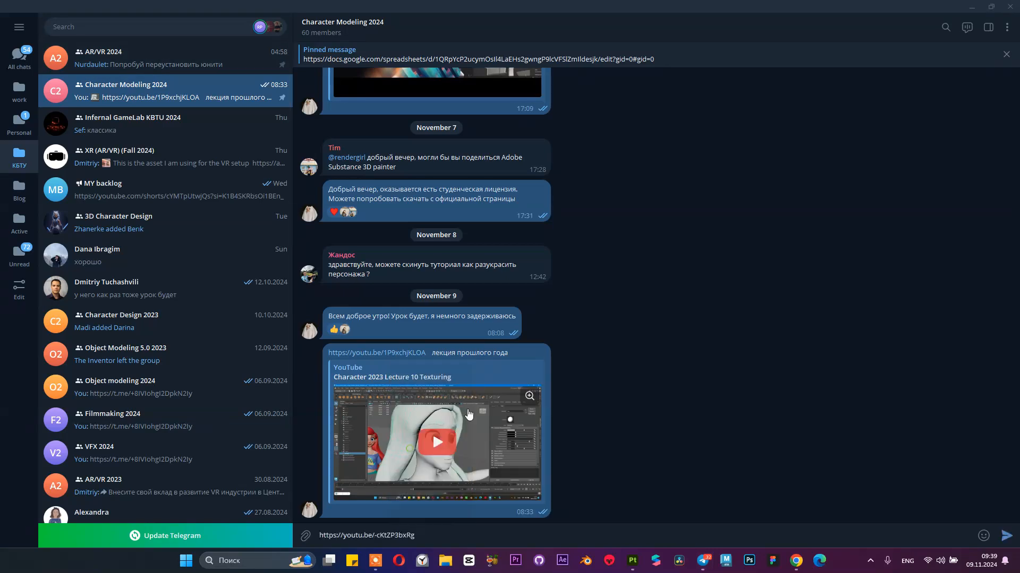
{"action": "key", "text": "Return"}
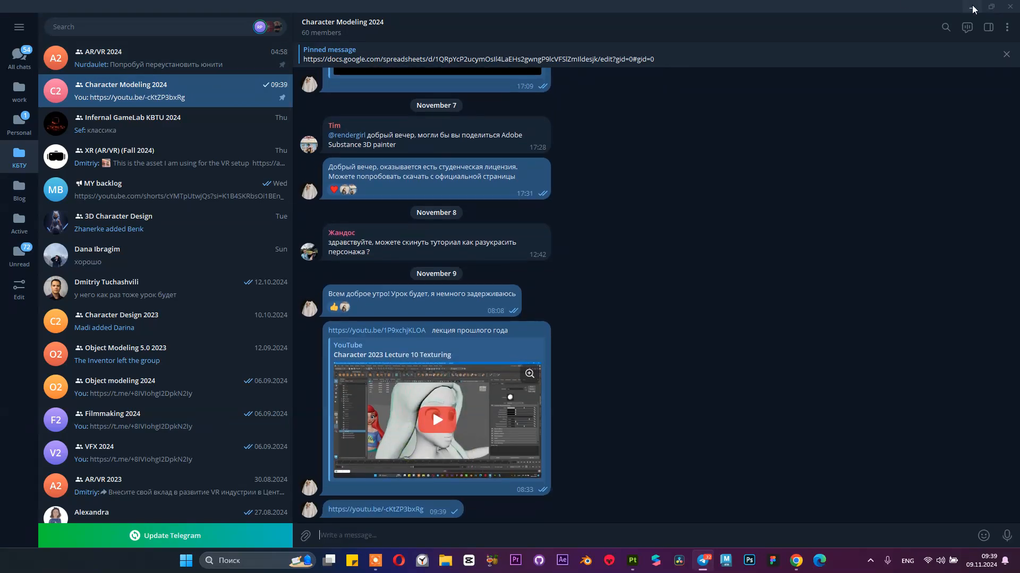
Step: Return to the YouTube video, watch it up to 1:24, pause it and go back to Substance 3D Painter
{"action": "left_click", "coordinate": [964, 9]}
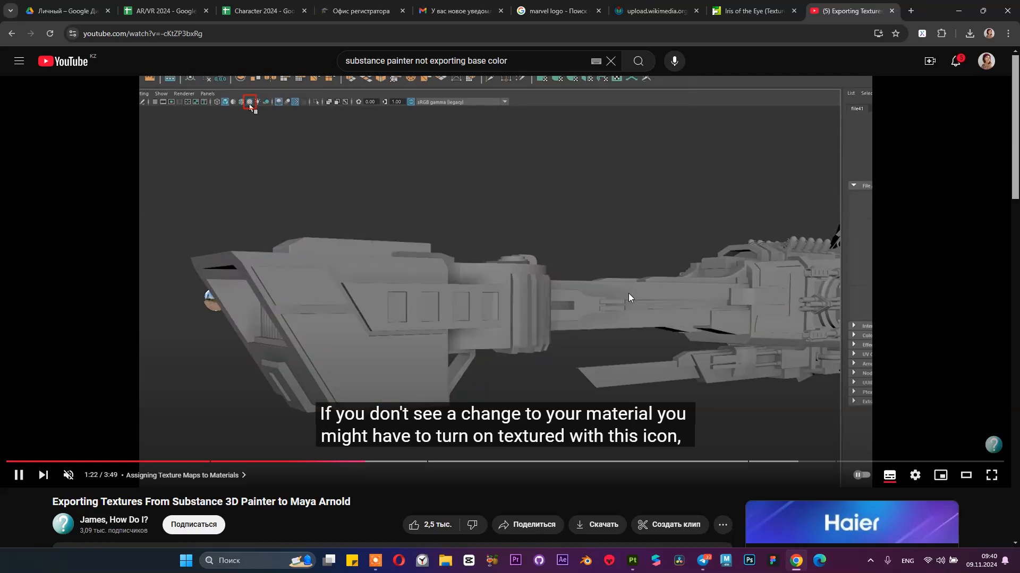
{"action": "left_click", "coordinate": [628, 293]}
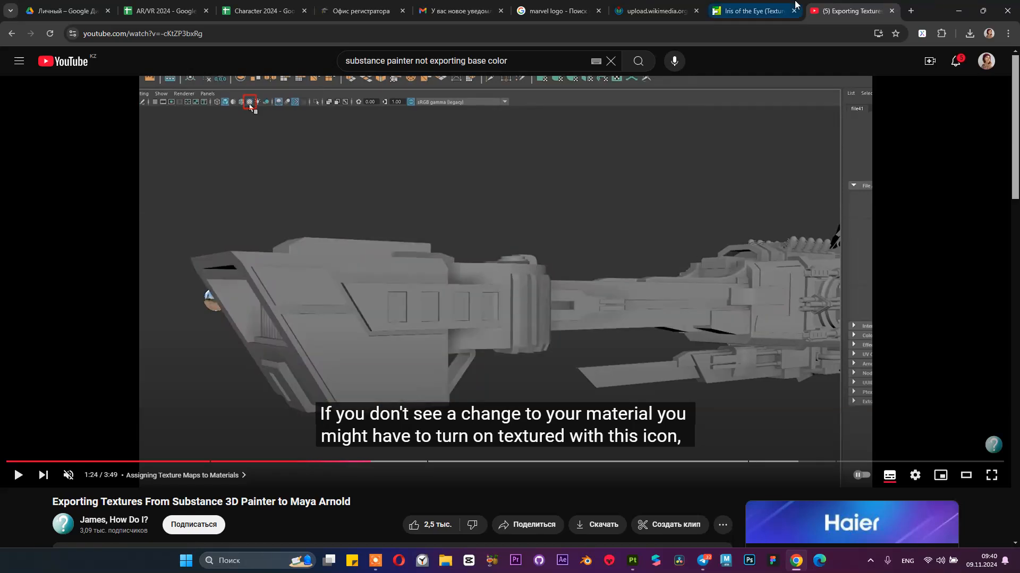
{"action": "left_click", "coordinate": [956, 7]}
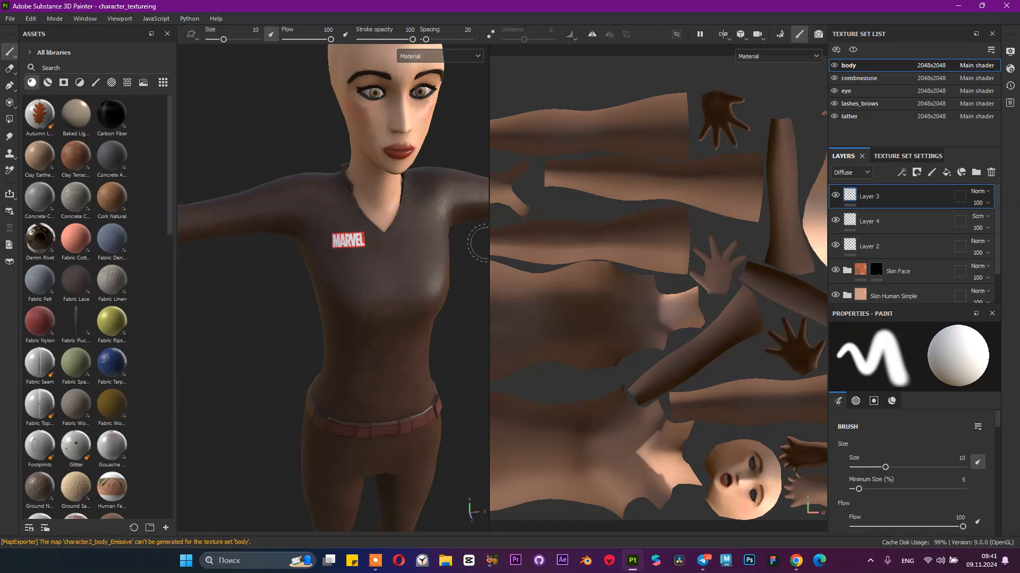
Step: Reopen the texture export settings and review the output templates and the body set's list of exports
{"action": "left_click", "coordinate": [10, 18]}
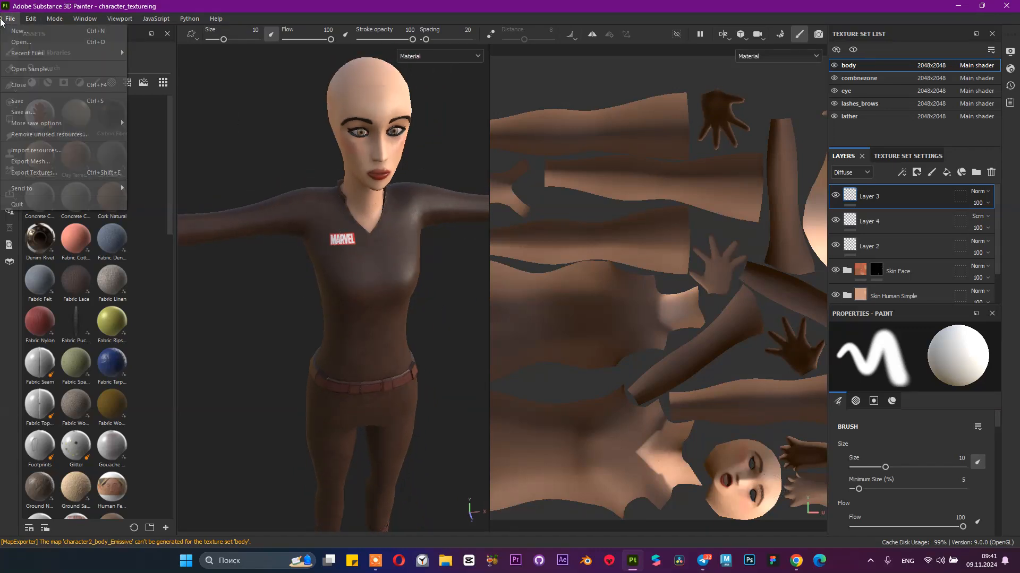
{"action": "left_click", "coordinate": [42, 172]}
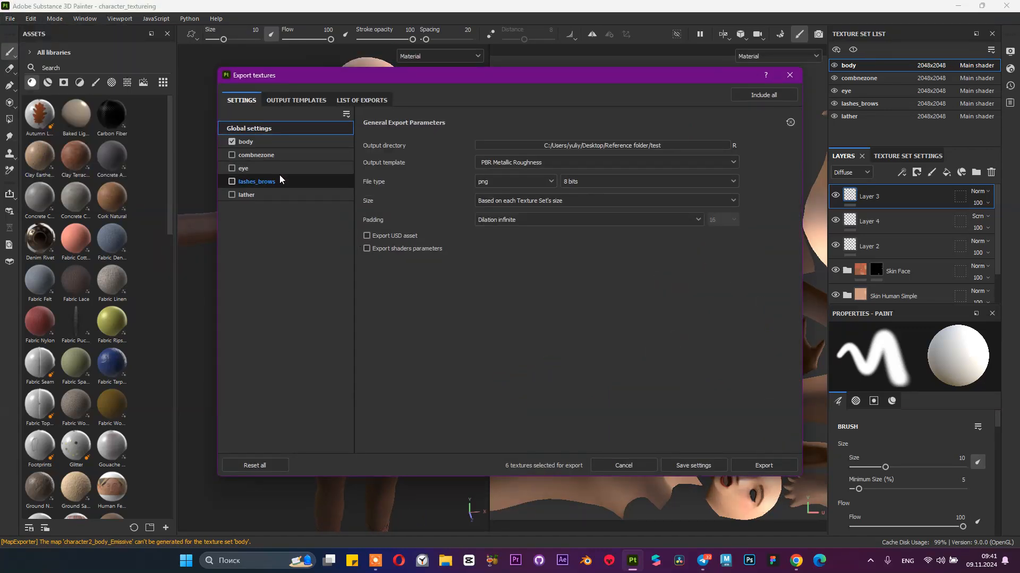
{"action": "left_click", "coordinate": [299, 99]}
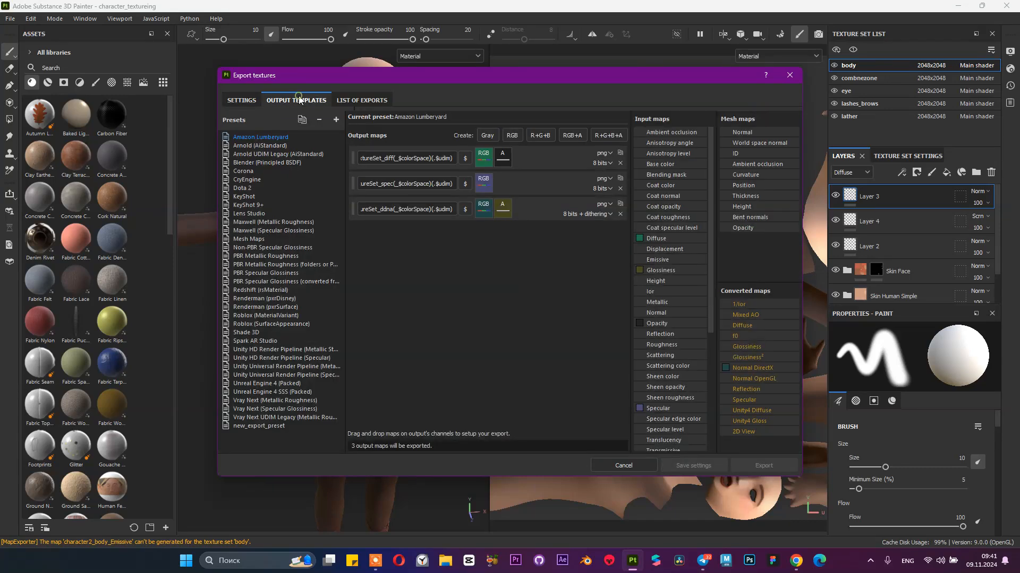
{"action": "left_click", "coordinate": [378, 101]}
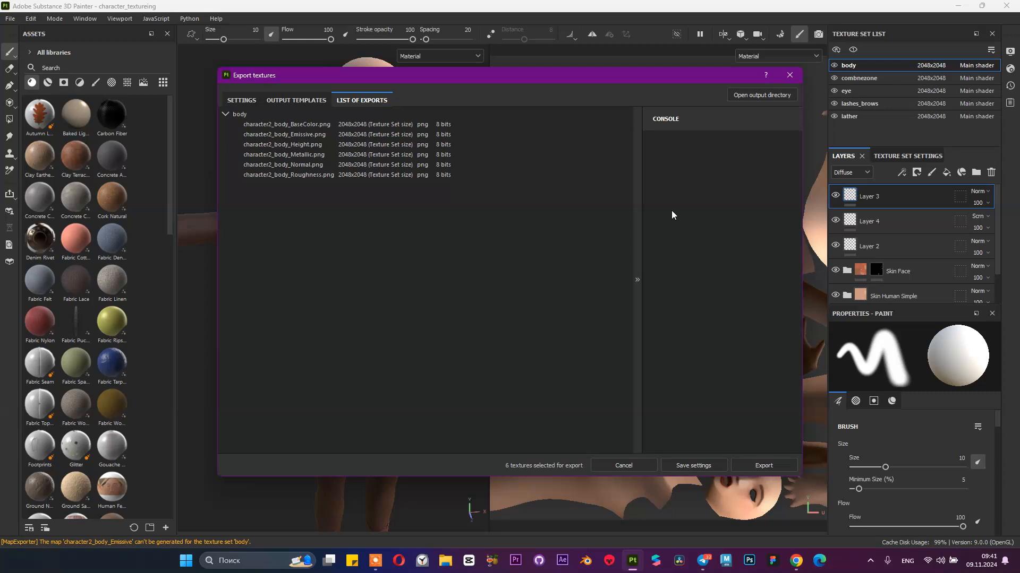
Step: Set the texture export size to 2048, check the padding options and save the export settings
{"action": "left_click", "coordinate": [240, 101]}
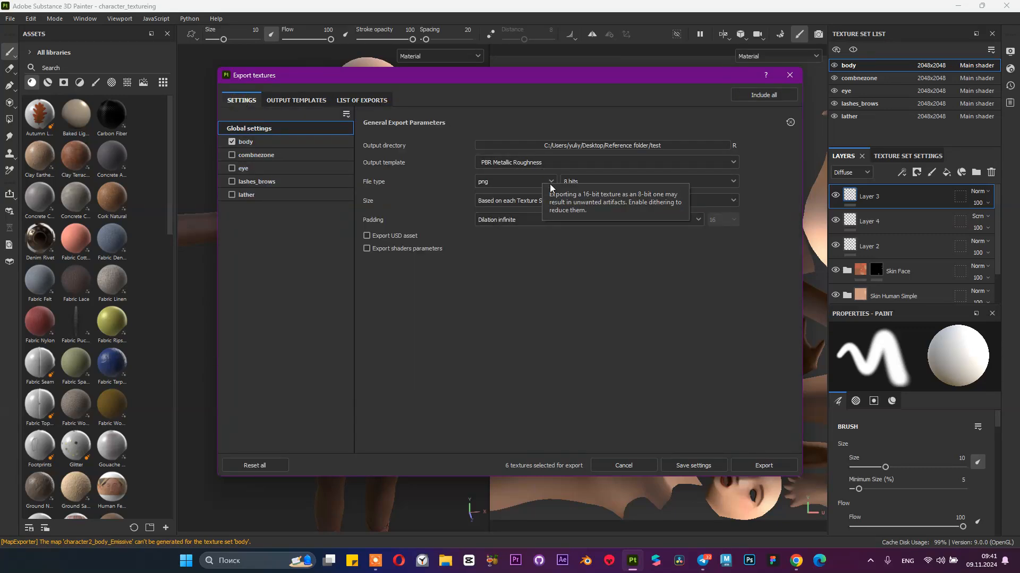
{"action": "left_click", "coordinate": [548, 202]}
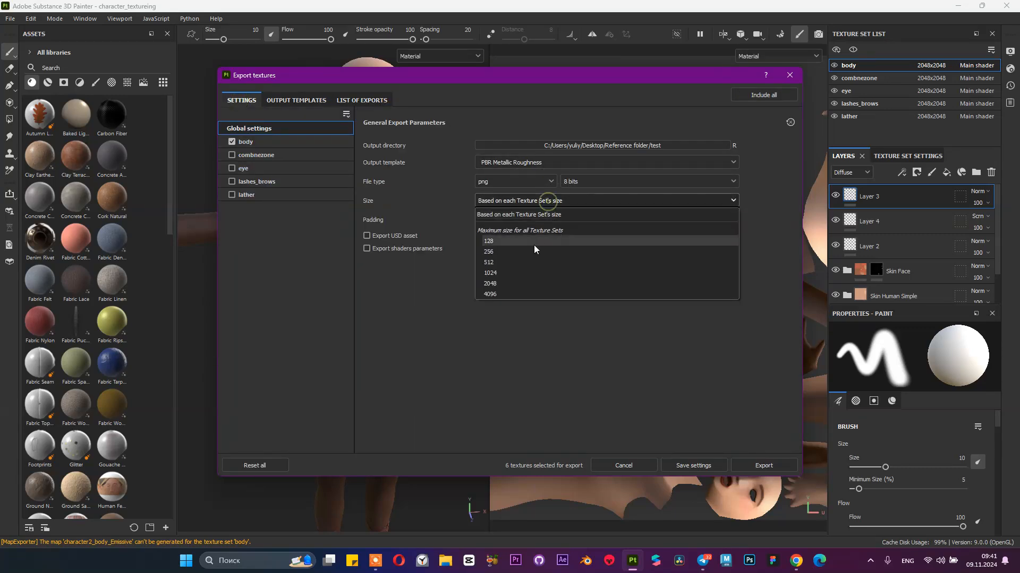
{"action": "left_click", "coordinate": [509, 282]}
{"action": "left_click", "coordinate": [495, 220]}
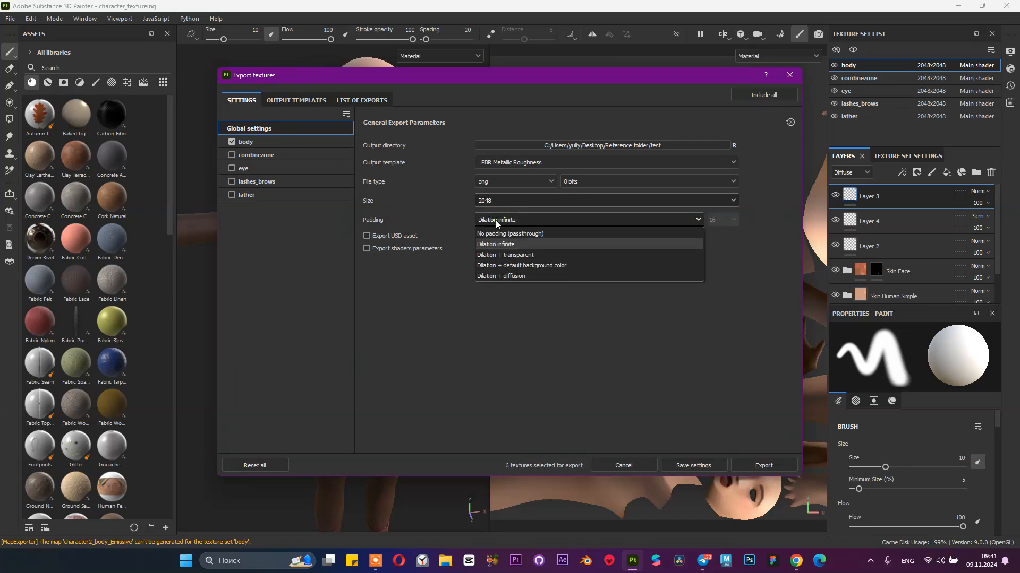
{"action": "left_click", "coordinate": [496, 220]}
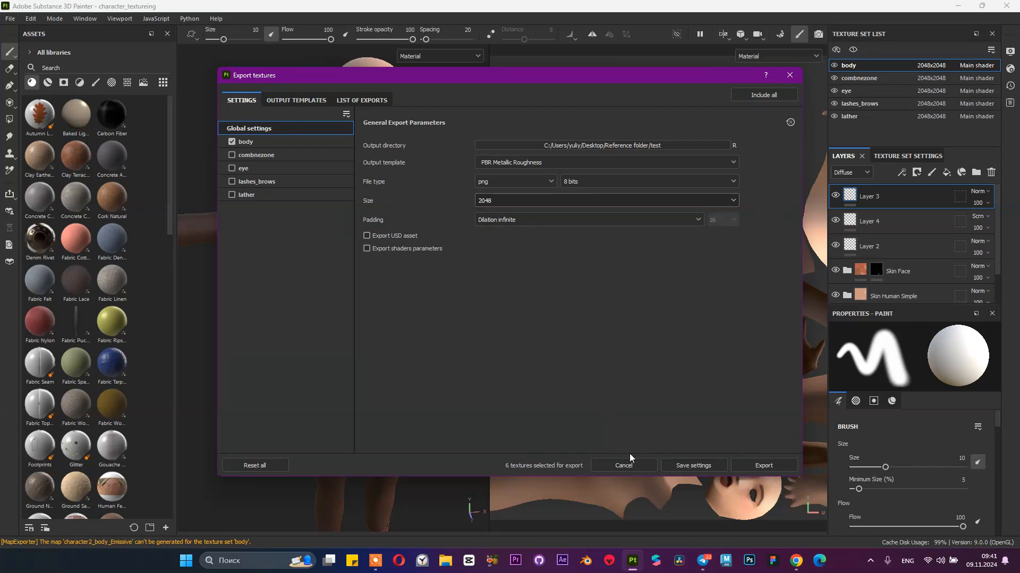
{"action": "left_click", "coordinate": [693, 465]}
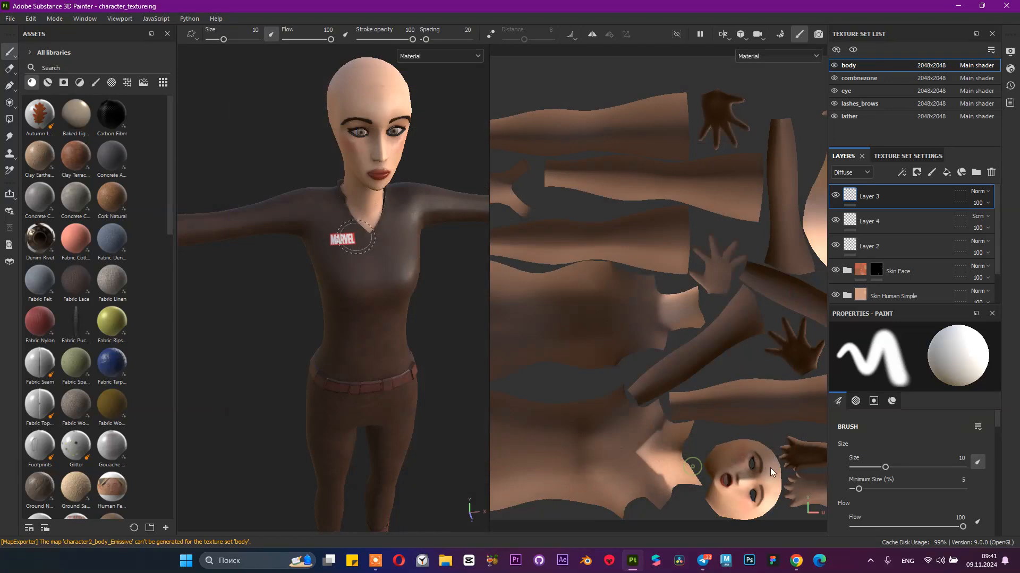
Step: Reopen the texture export settings and export the body set's maps as 8-bit PNG to the test folder
{"action": "left_click", "coordinate": [11, 18]}
{"action": "left_click", "coordinate": [41, 174]}
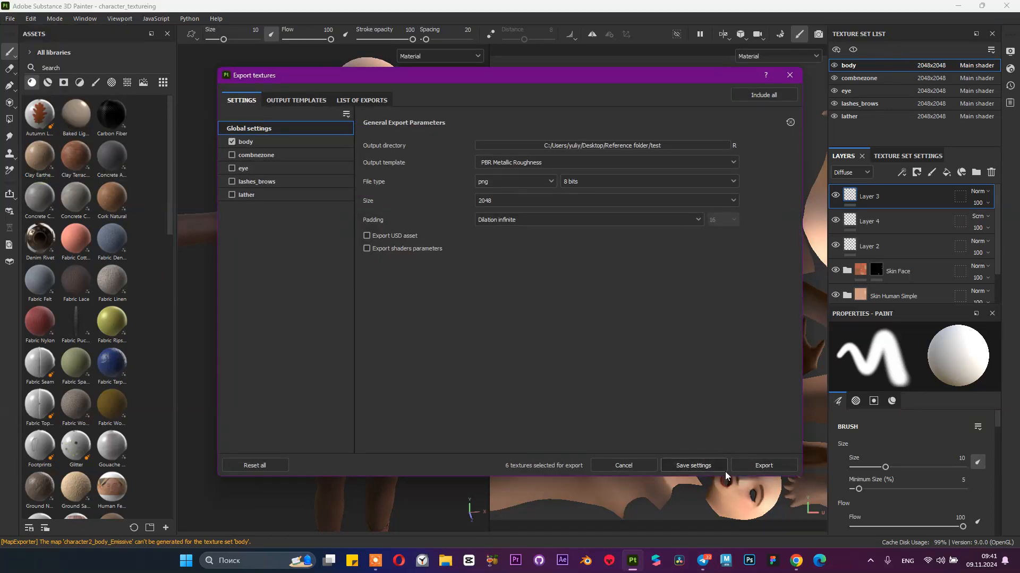
{"action": "left_click", "coordinate": [765, 466]}
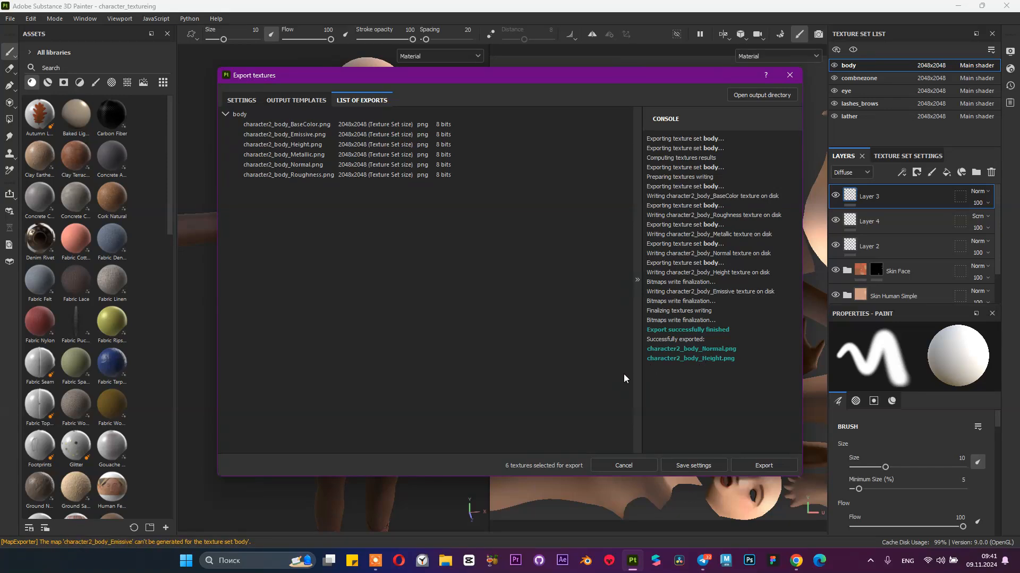
Step: Close the export window and quit Substance 3D Painter, saving the project changes
{"action": "left_click", "coordinate": [790, 75]}
{"action": "left_click", "coordinate": [1006, 6]}
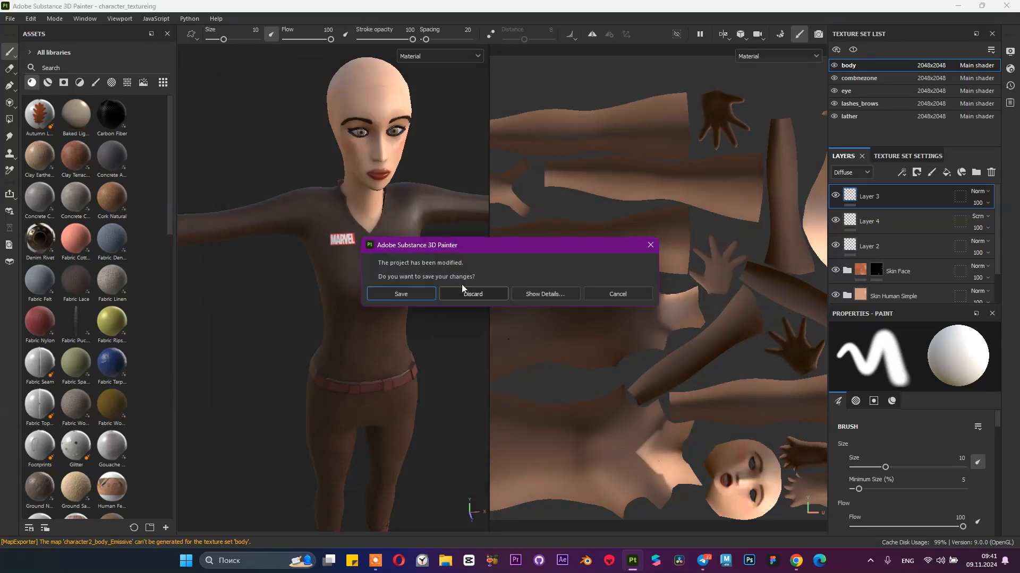
{"action": "left_click", "coordinate": [416, 291]}
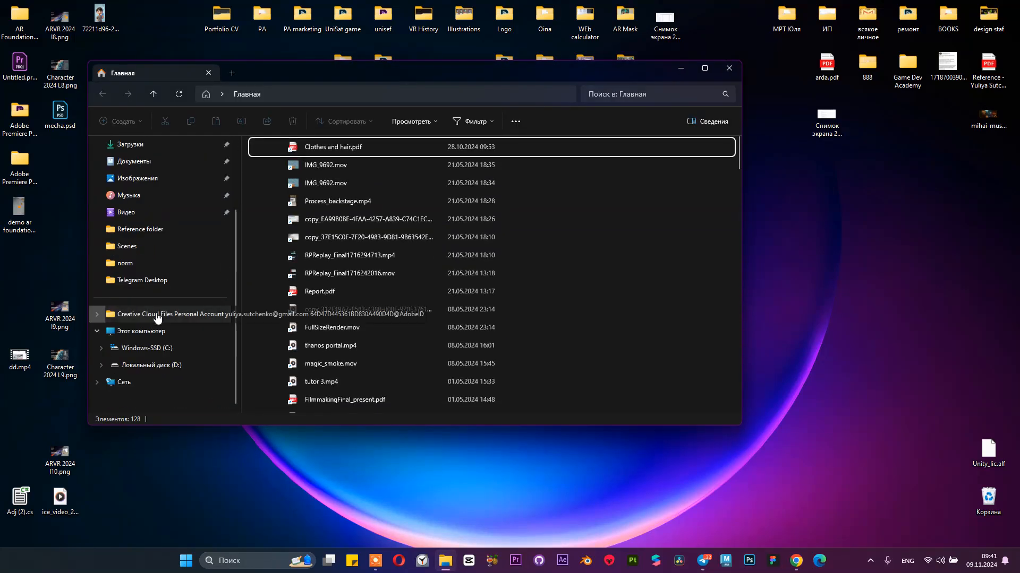
Step: Check the free space on the drives in File Explorer and look through the folders on drive C
{"action": "left_click", "coordinate": [154, 331]}
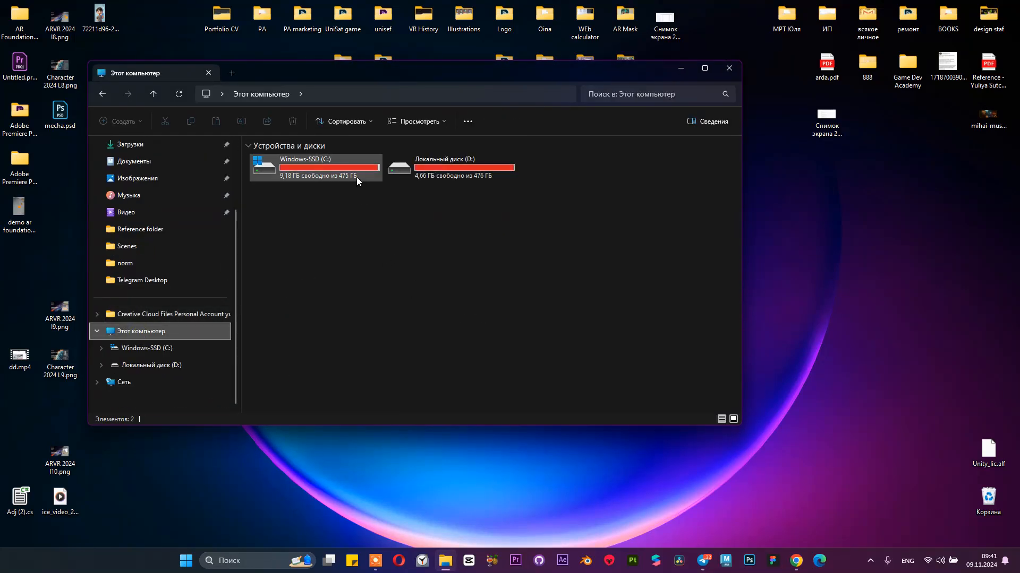
{"action": "double_click", "coordinate": [356, 182]}
{"action": "scroll", "coordinate": [314, 241], "scroll_direction": "down", "scroll_amount": 2}
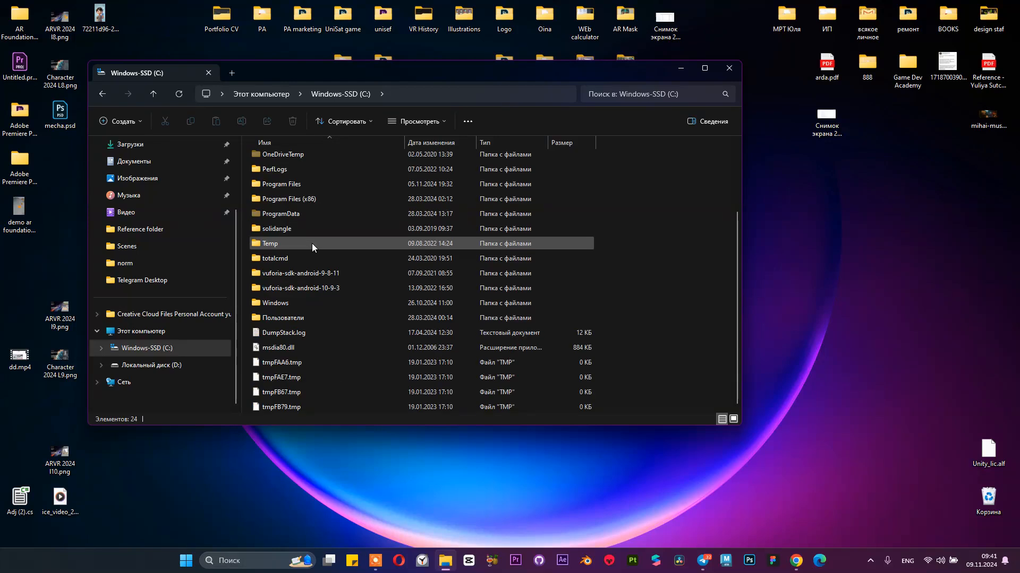
{"action": "scroll", "coordinate": [312, 243], "scroll_direction": "up", "scroll_amount": 3}
Step: Delete the eye image 371241762_11468411.png from the Downloads folder and close File Explorer
{"action": "left_click", "coordinate": [120, 146]}
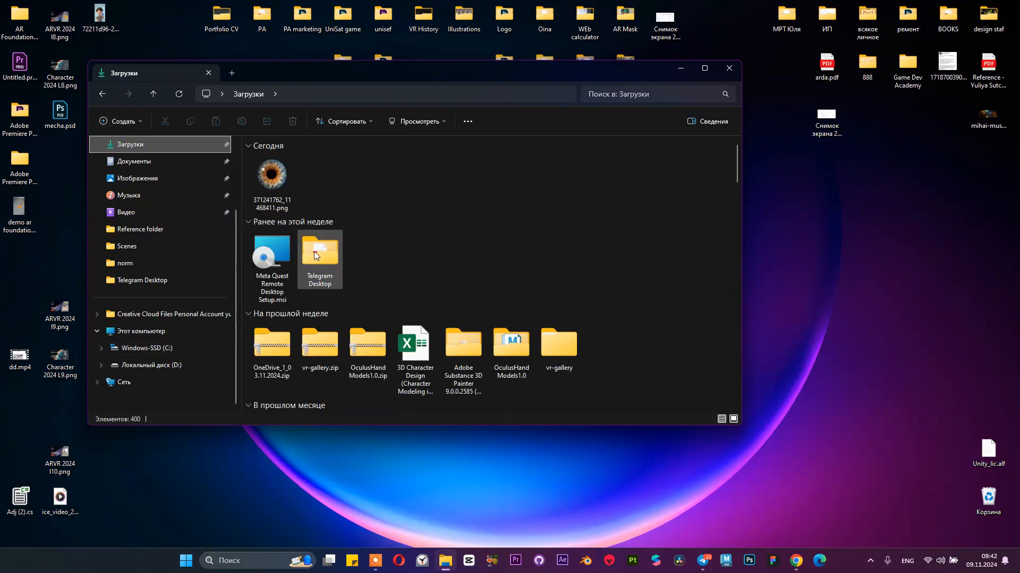
{"action": "left_click", "coordinate": [272, 178]}
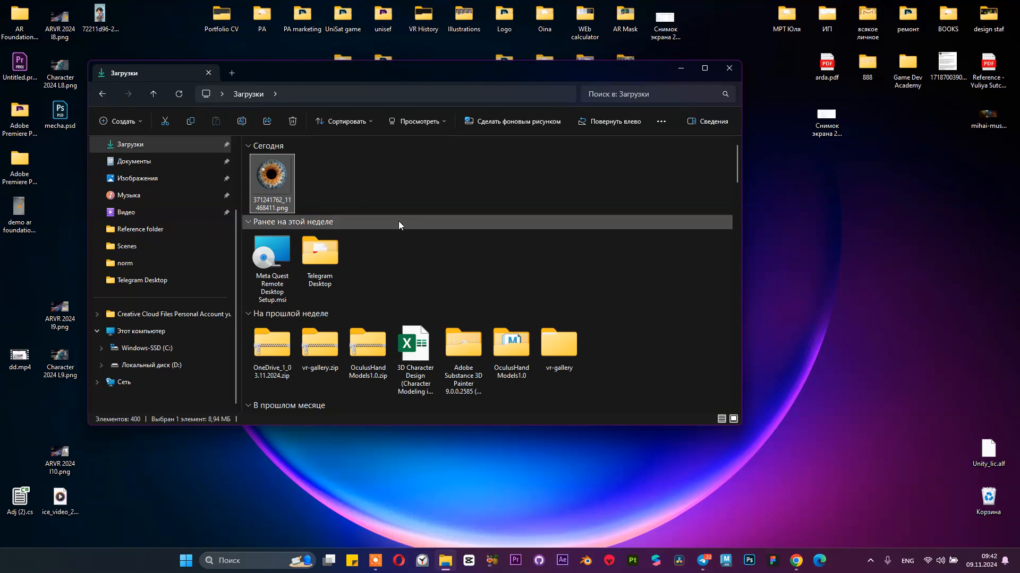
{"action": "key", "text": "Delete"}
{"action": "key", "text": "Return"}
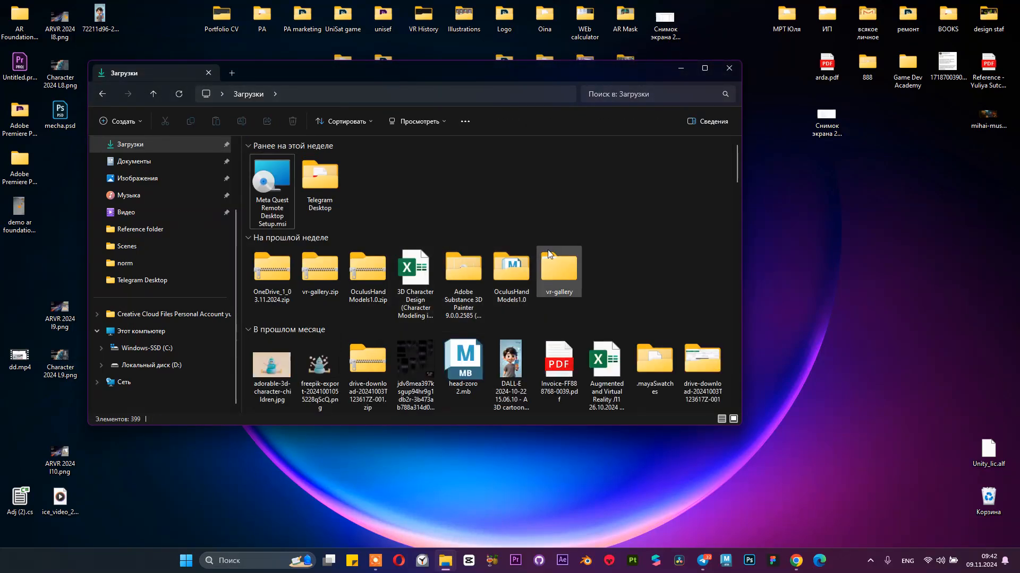
{"action": "left_click", "coordinate": [729, 67]}
Step: Examine the exported maps in the test folder inside Reference folder, look over the parent folder's files and close File Explorer
{"action": "double_click", "coordinate": [336, 304]}
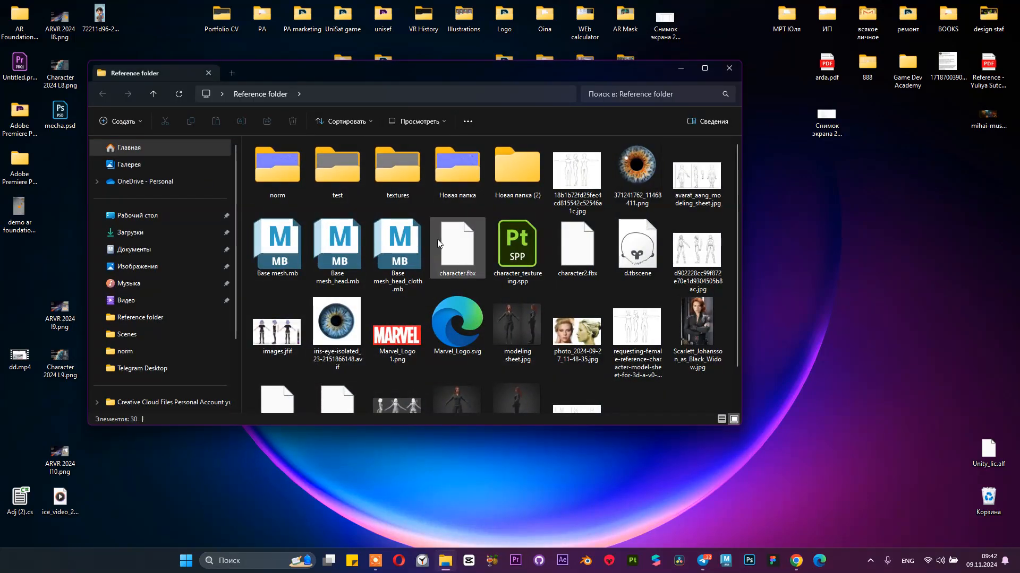
{"action": "double_click", "coordinate": [340, 171]}
{"action": "left_click_drag", "start_coordinate": [718, 321], "coordinate": [272, 168]}
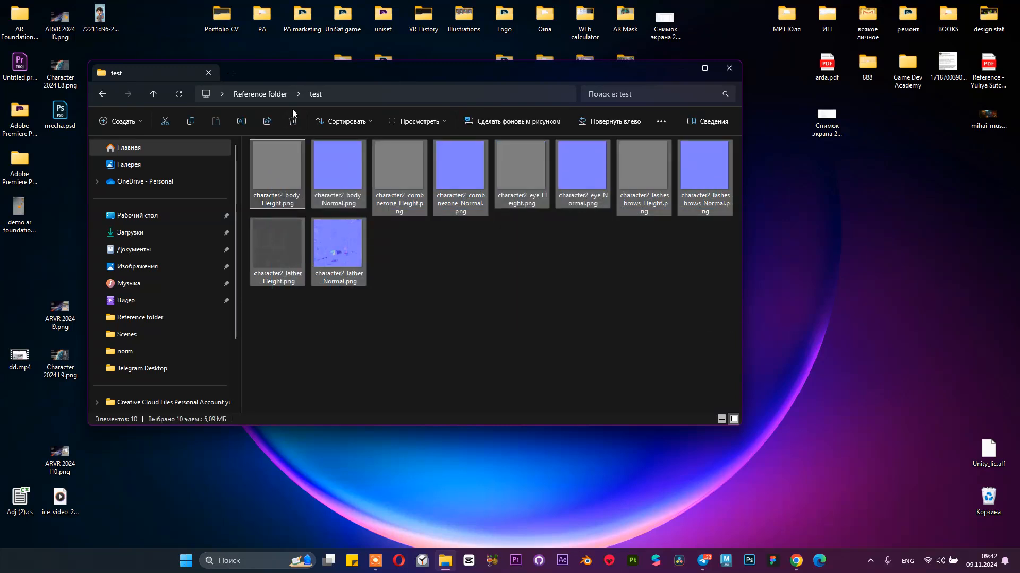
{"action": "left_click", "coordinate": [233, 92]}
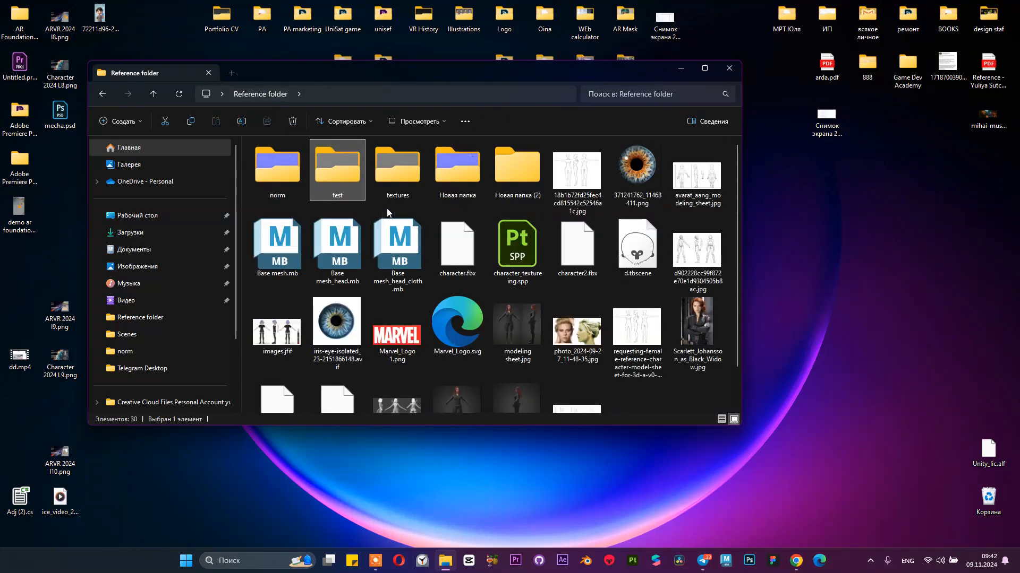
{"action": "scroll", "coordinate": [387, 208], "scroll_direction": "down", "scroll_amount": 1}
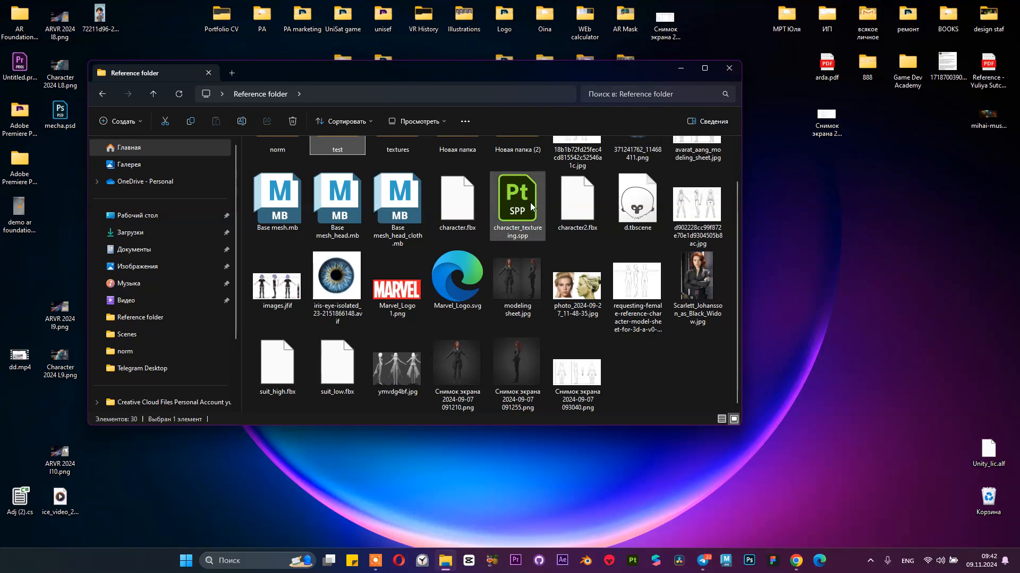
{"action": "left_click", "coordinate": [730, 67]}
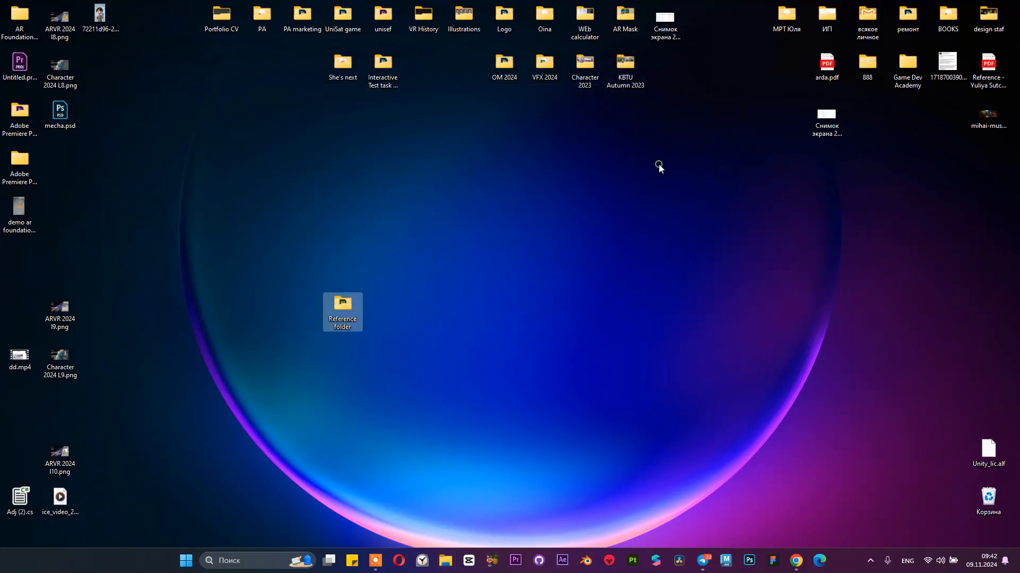
Step: Relaunch Substance 3D Painter, dismiss its home screen and reopen the recent project character_textureing
{"action": "left_click", "coordinate": [795, 561]}
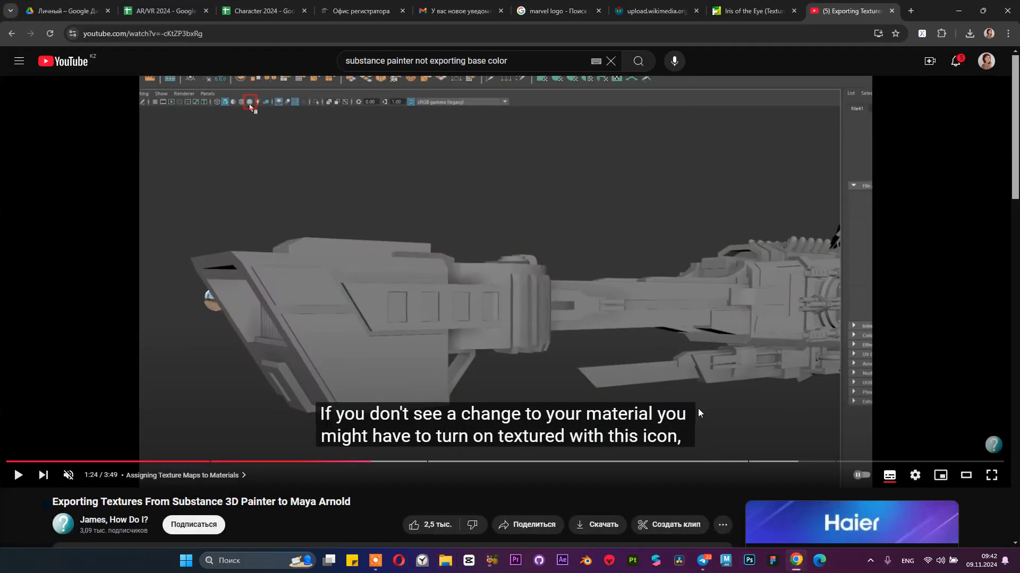
{"action": "left_click", "coordinate": [965, 13]}
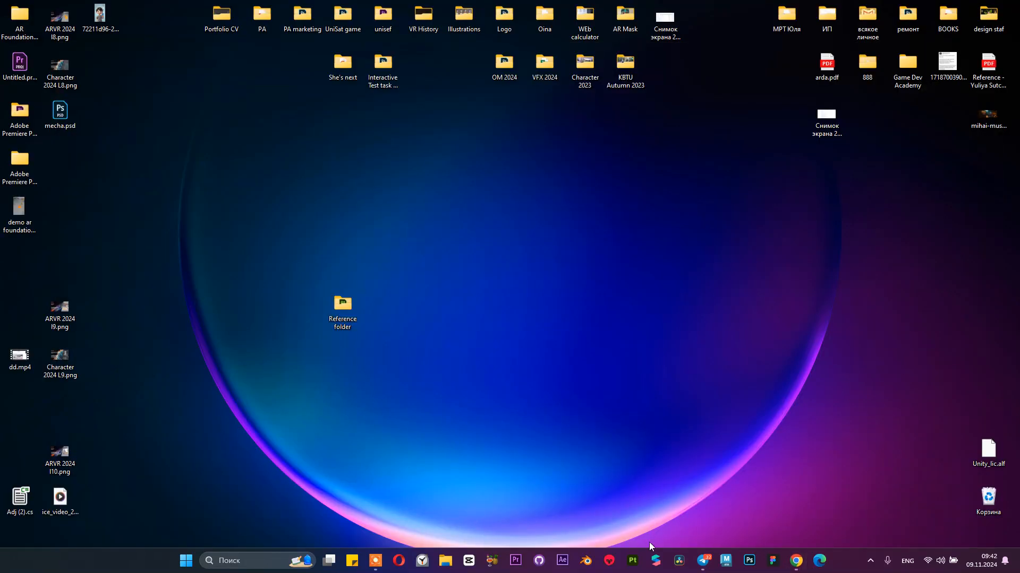
{"action": "left_click", "coordinate": [633, 566]}
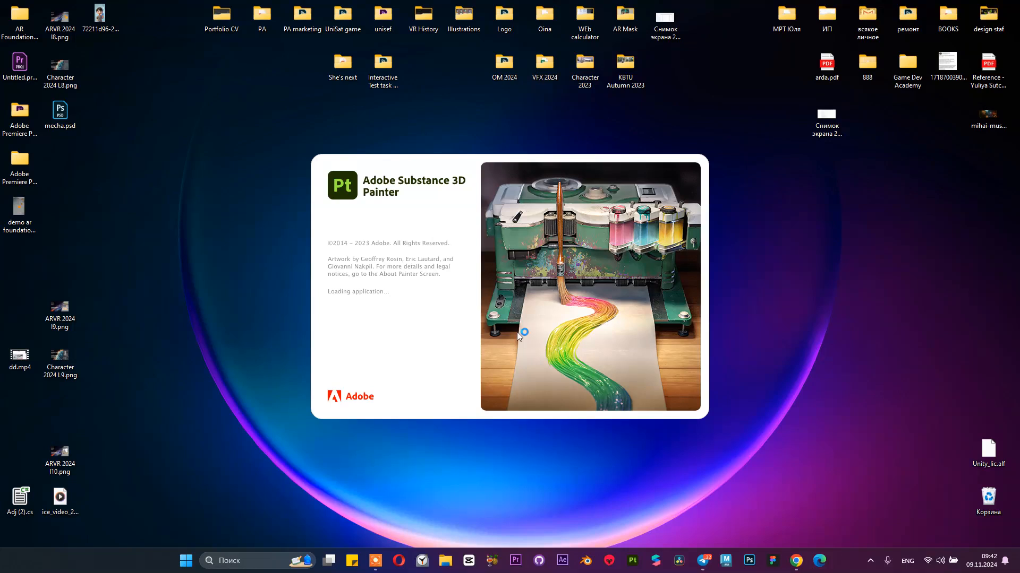
{"action": "mouse_move", "coordinate": [63, 113]}
{"action": "left_mouse_down"}
{"action": "mouse_move", "coordinate": [102, 100]}
{"action": "mouse_move", "coordinate": [140, 21]}
{"action": "left_mouse_up"}
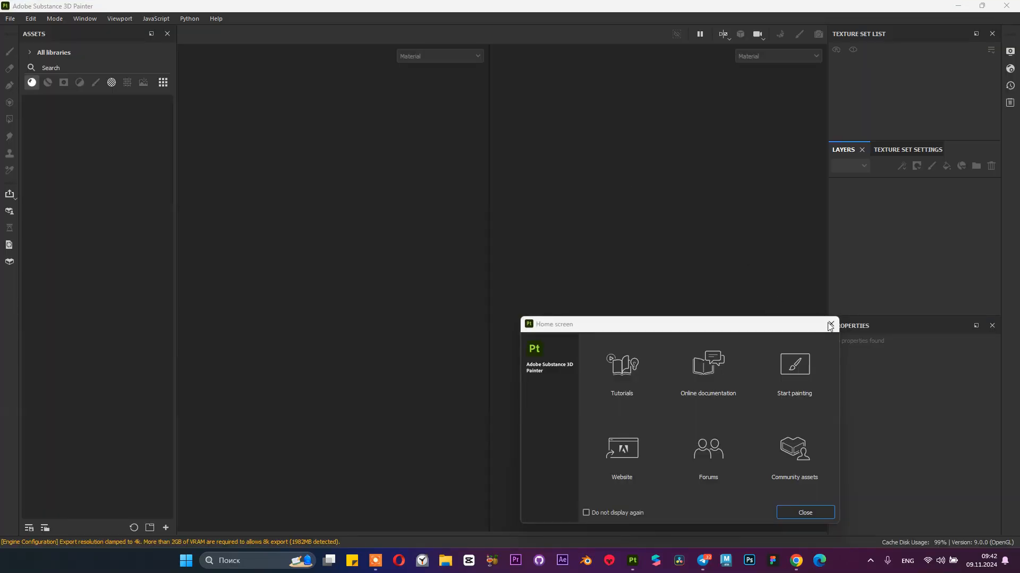
{"action": "left_click", "coordinate": [830, 325]}
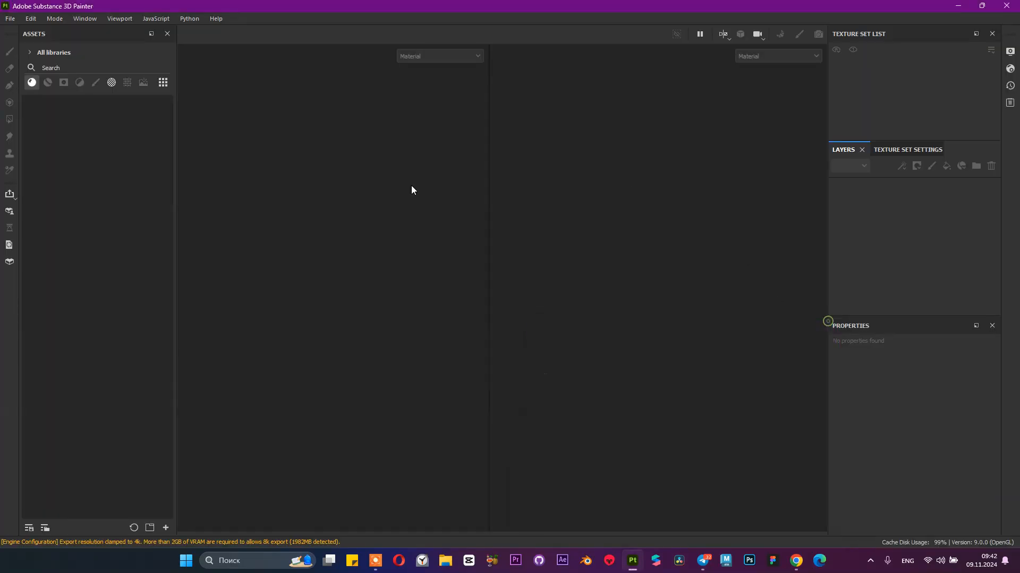
{"action": "left_click", "coordinate": [11, 19]}
{"action": "mouse_move", "coordinate": [40, 56]}
{"action": "left_click", "coordinate": [158, 55]}
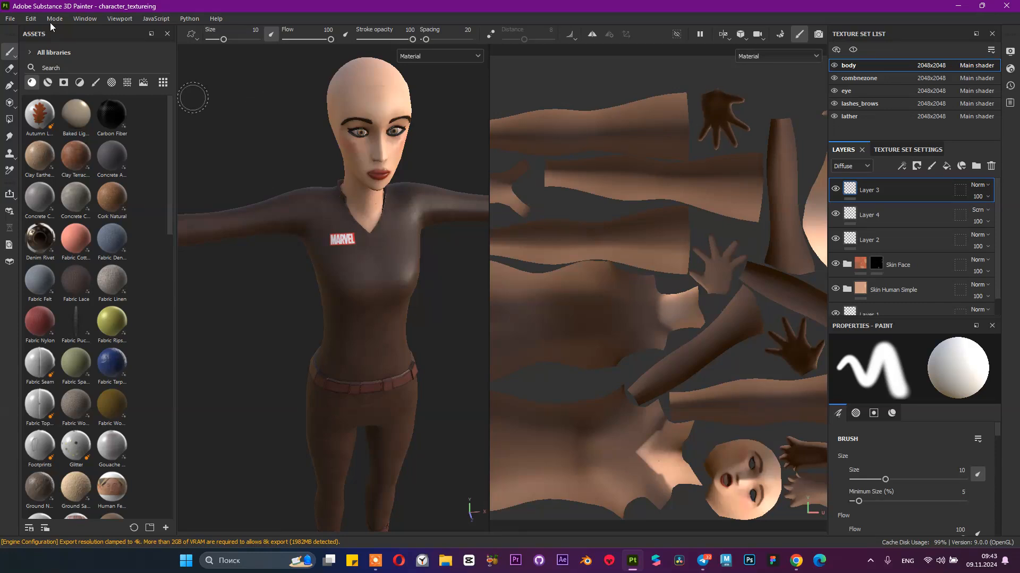
Step: In the texture export settings, create a folder named texture on drive D and set it as the output directory
{"action": "left_click", "coordinate": [9, 18]}
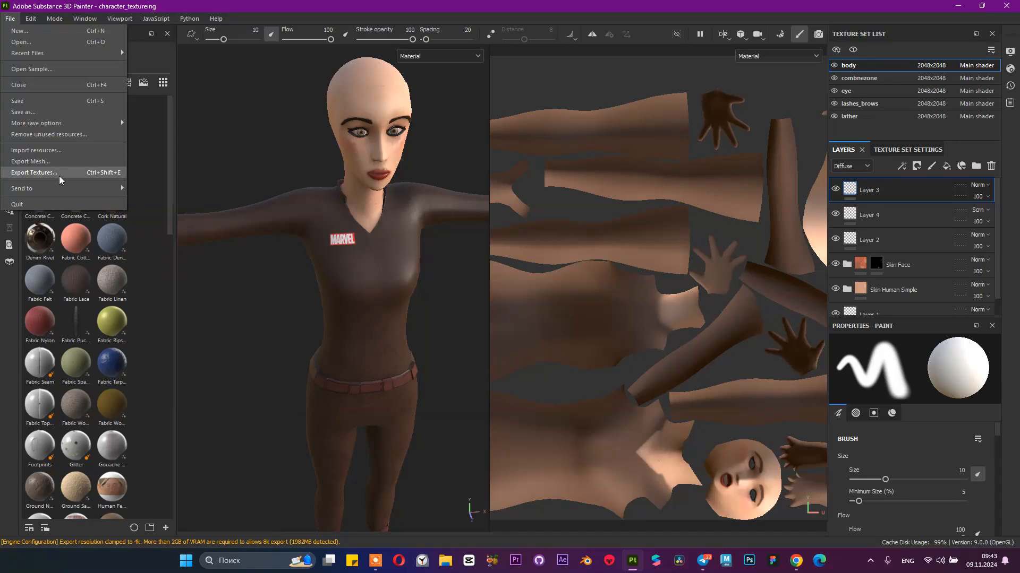
{"action": "left_click", "coordinate": [34, 173]}
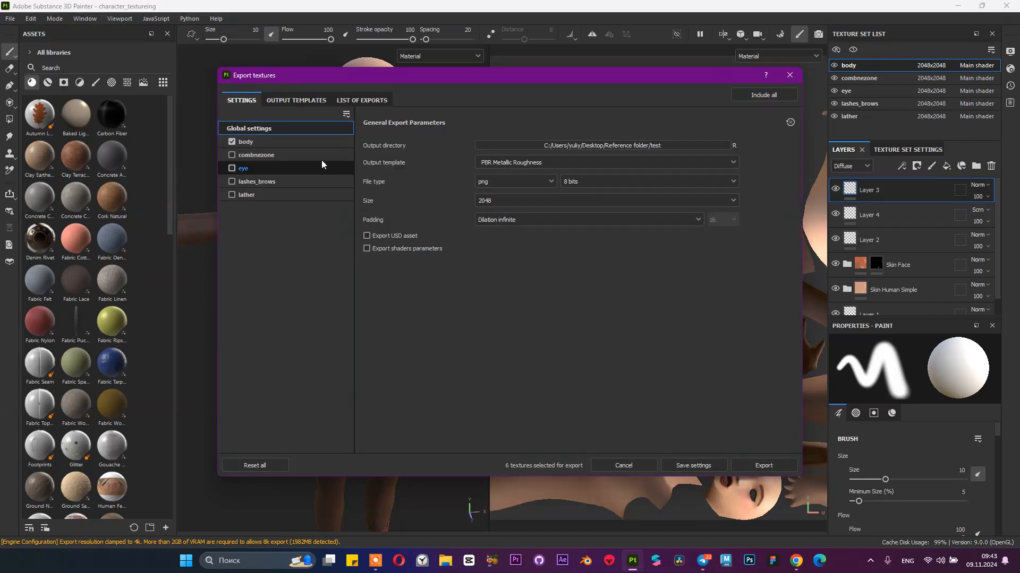
{"action": "left_click", "coordinate": [492, 145]}
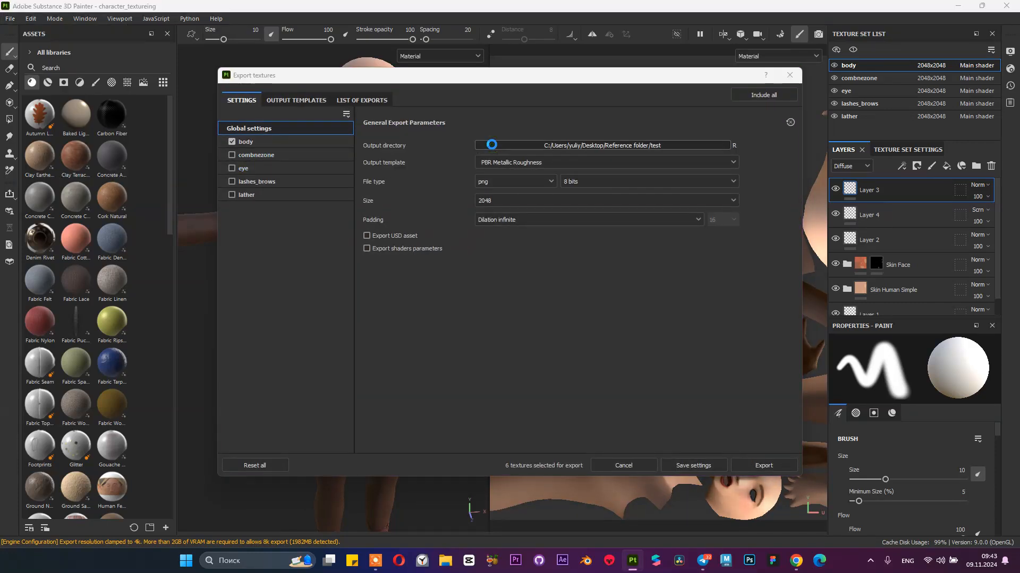
{"action": "scroll", "coordinate": [271, 300], "scroll_direction": "down", "scroll_amount": 1}
{"action": "left_click", "coordinate": [274, 273]}
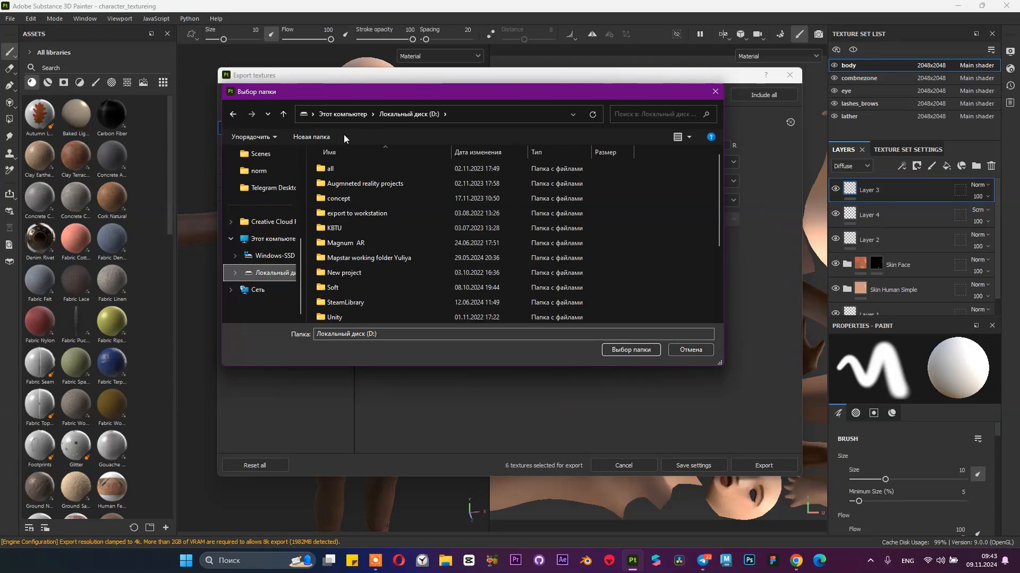
{"action": "left_click", "coordinate": [324, 137]}
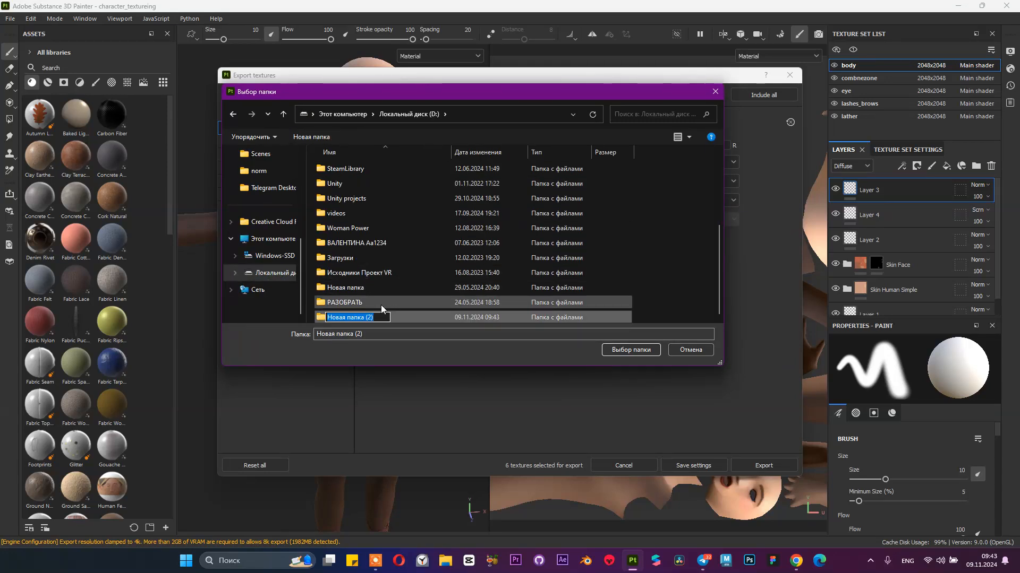
{"action": "type", "text": "texture"}
{"action": "key", "text": "Return"}
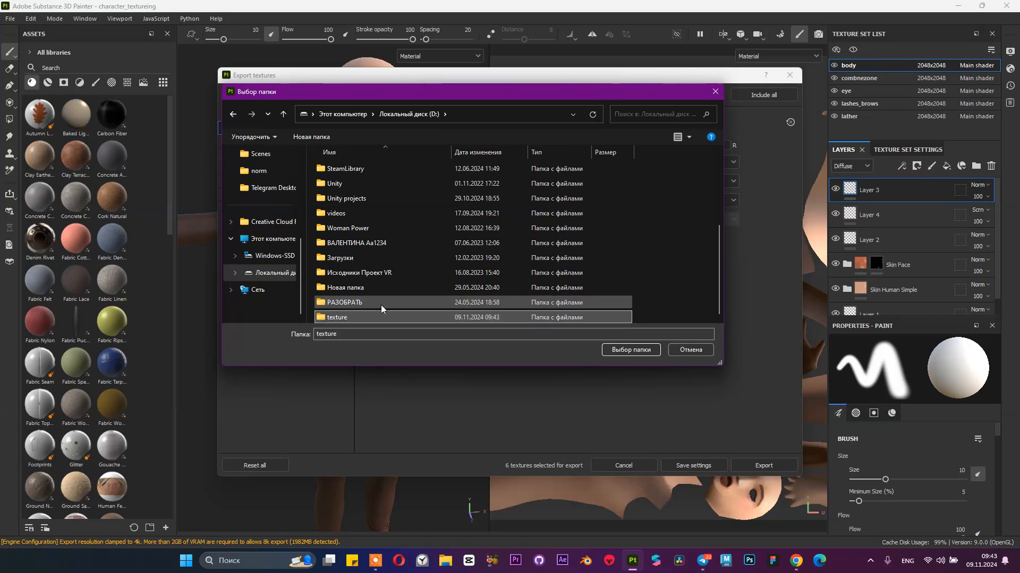
{"action": "key", "text": "Return"}
{"action": "left_click", "coordinate": [643, 350]}
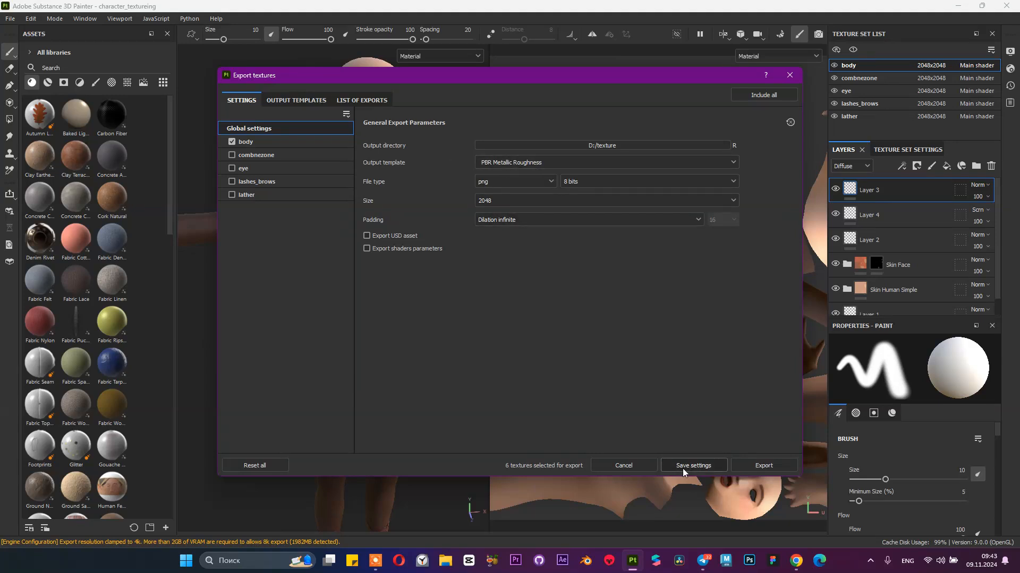
Step: Export the body set's textures to D:/texture, recheck the output templates and general settings, and close the export window
{"action": "left_click", "coordinate": [754, 466]}
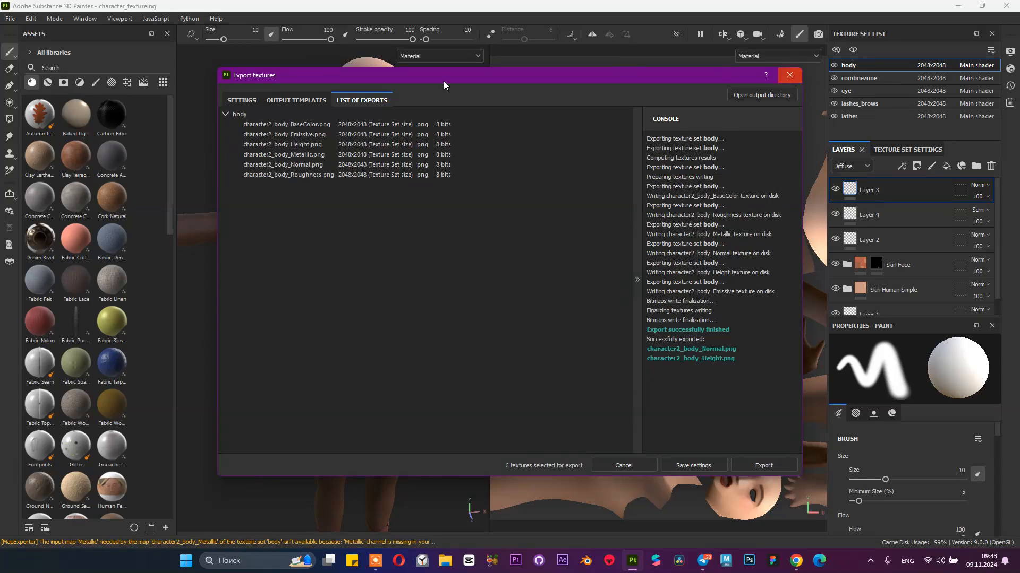
{"action": "left_click", "coordinate": [296, 100]}
{"action": "left_click", "coordinate": [241, 100]}
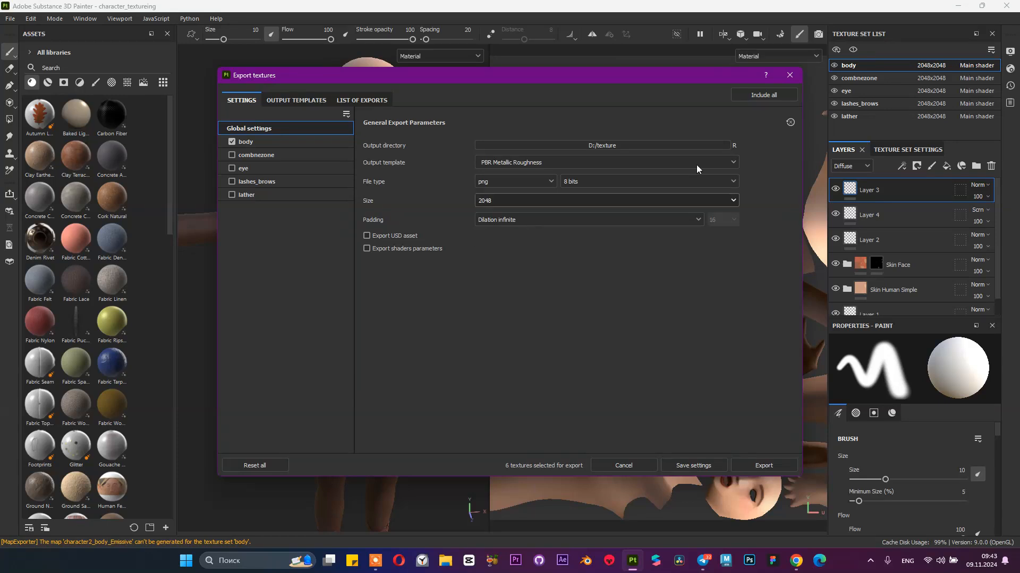
{"action": "left_click", "coordinate": [789, 75]}
Step: Look through Painter's general settings down to the cache directory and Iray hardware options, and close them
{"action": "left_click", "coordinate": [29, 19]}
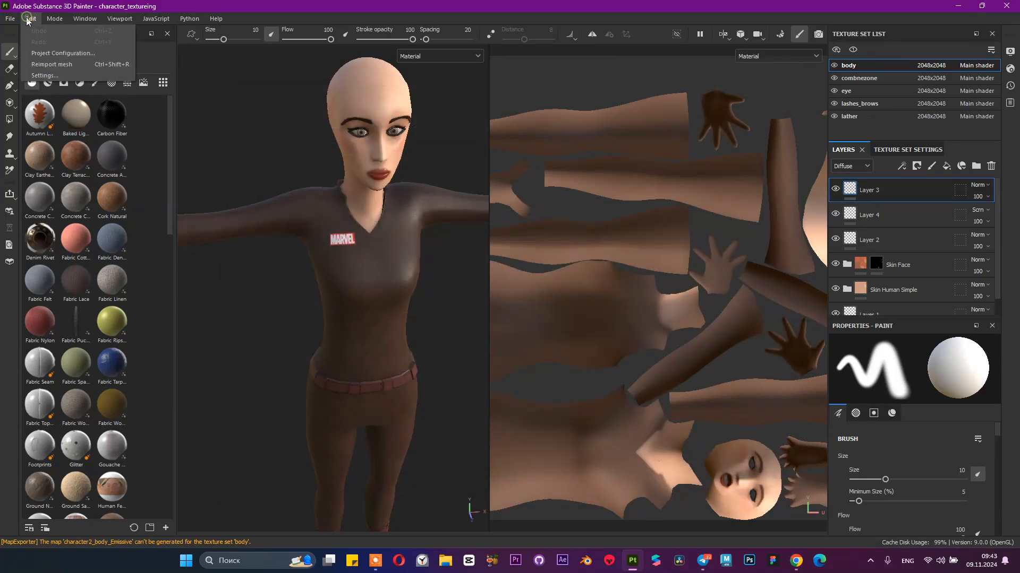
{"action": "left_click", "coordinate": [45, 75]}
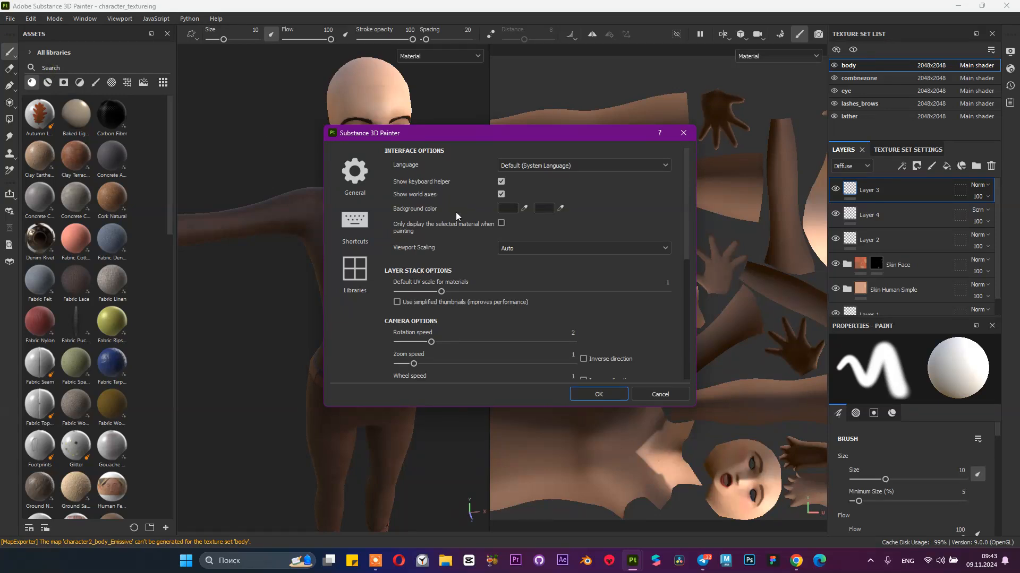
{"action": "scroll", "coordinate": [455, 212], "scroll_direction": "down", "scroll_amount": 5}
{"action": "scroll", "coordinate": [456, 215], "scroll_direction": "down", "scroll_amount": 1}
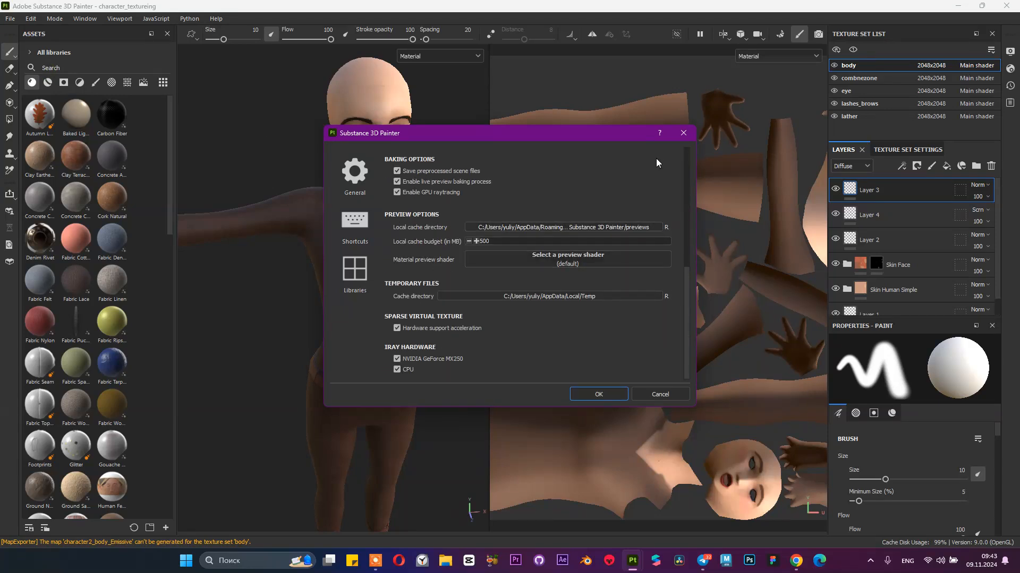
{"action": "left_click", "coordinate": [682, 133]}
Step: In the project configuration, set the normal map format to OpenGL
{"action": "left_click", "coordinate": [10, 19]}
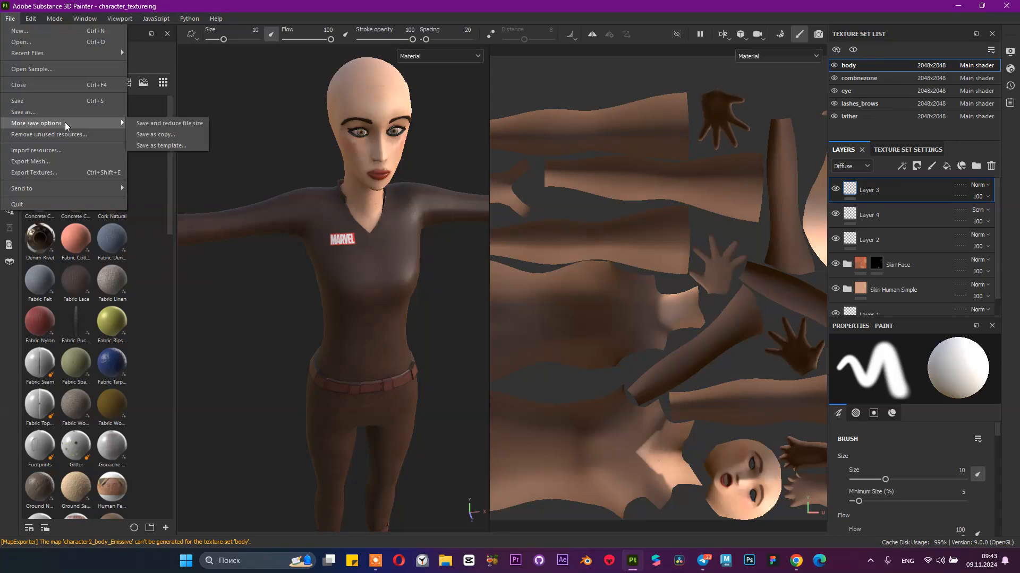
{"action": "mouse_move", "coordinate": [31, 19]}
{"action": "left_click", "coordinate": [34, 53]}
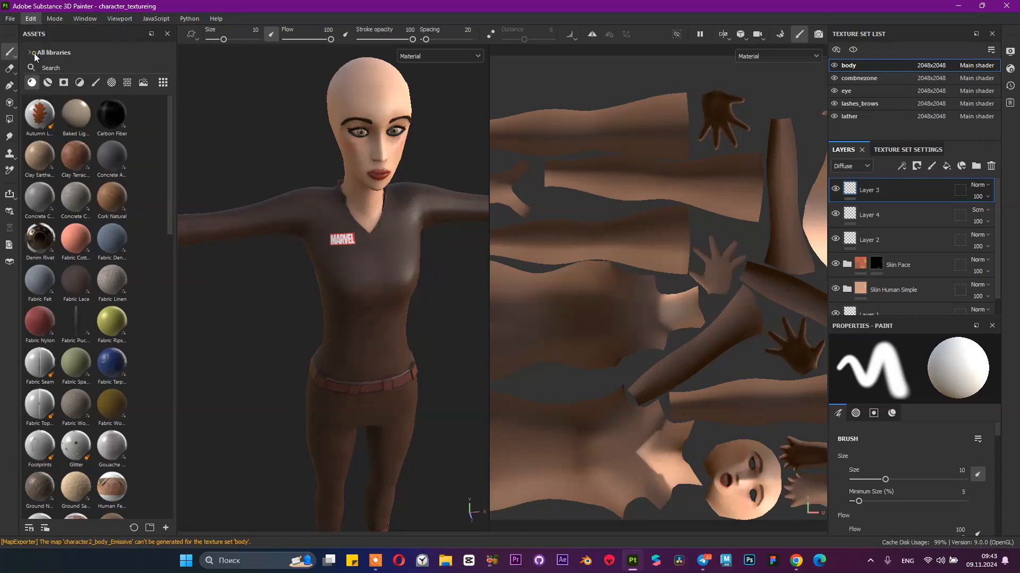
{"action": "left_click", "coordinate": [463, 225]}
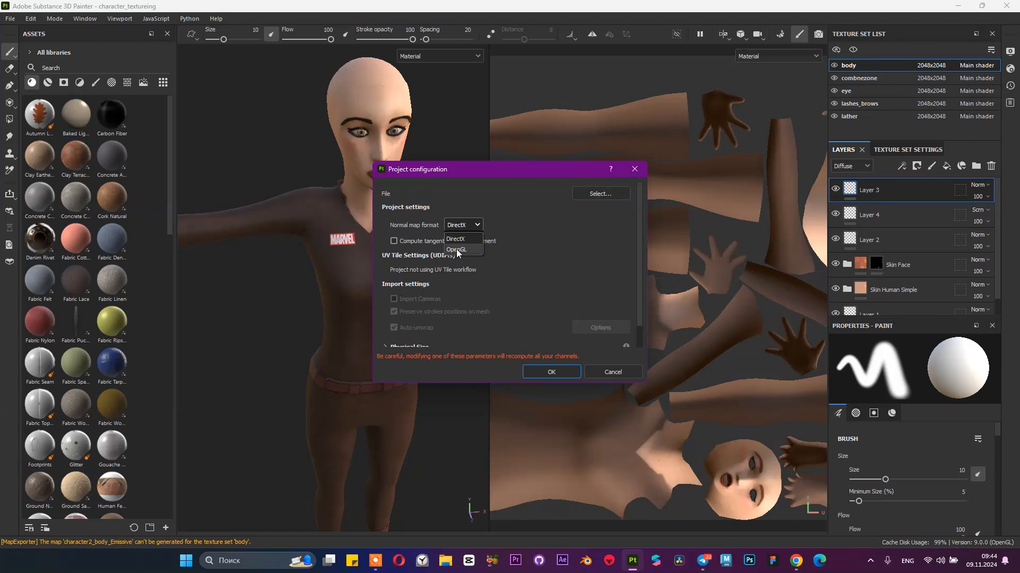
{"action": "left_click", "coordinate": [457, 250]}
{"action": "scroll", "coordinate": [496, 234], "scroll_direction": "down", "scroll_amount": 1}
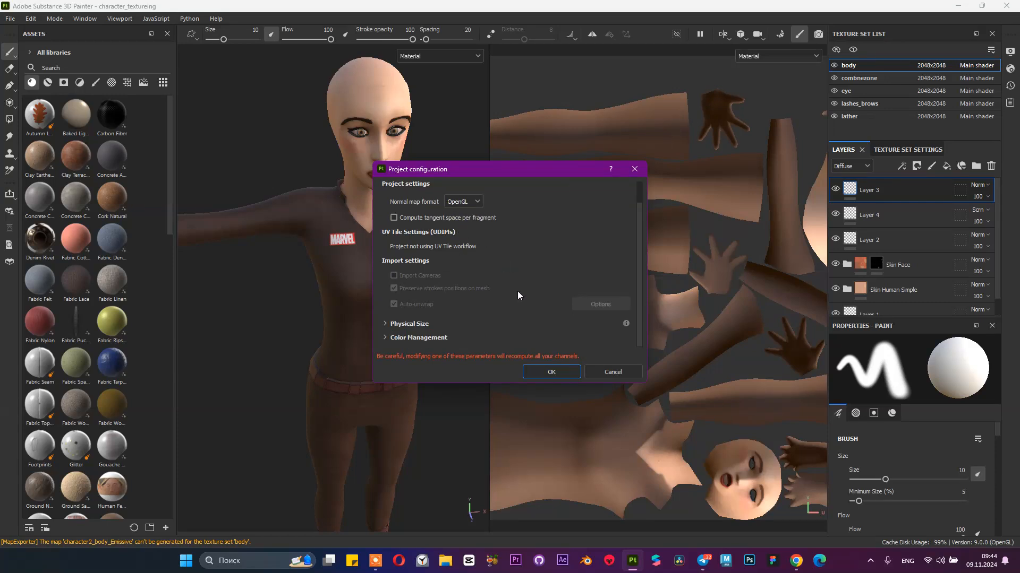
Step: Check the project's physical size and color management options, keep color management on Legacy, and apply the configuration
{"action": "left_click", "coordinate": [460, 215]}
{"action": "left_click", "coordinate": [439, 338]}
{"action": "scroll", "coordinate": [439, 327], "scroll_direction": "down", "scroll_amount": 3}
{"action": "left_click", "coordinate": [422, 239]}
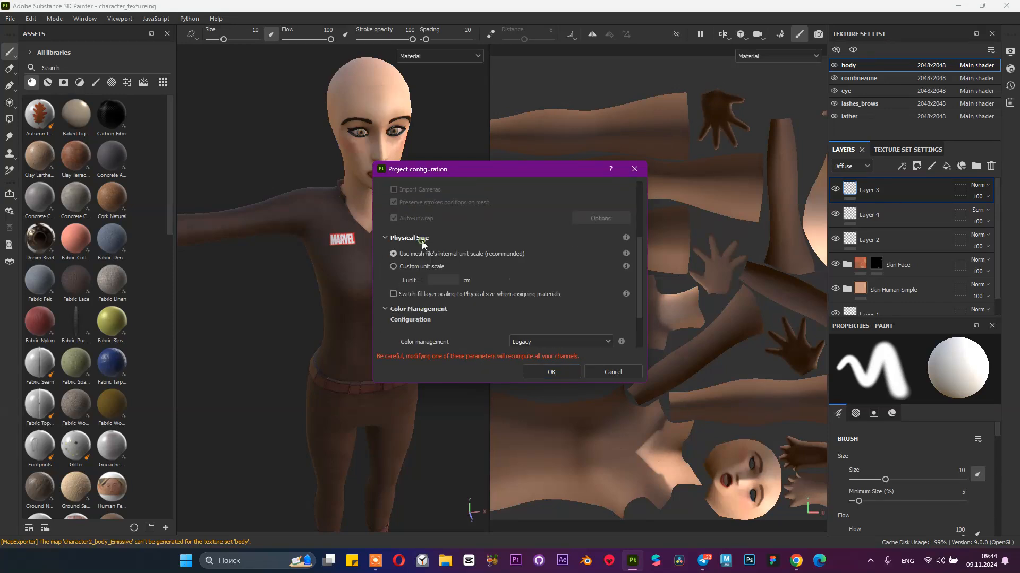
{"action": "scroll", "coordinate": [427, 244], "scroll_direction": "down", "scroll_amount": 2}
{"action": "left_click", "coordinate": [552, 285]}
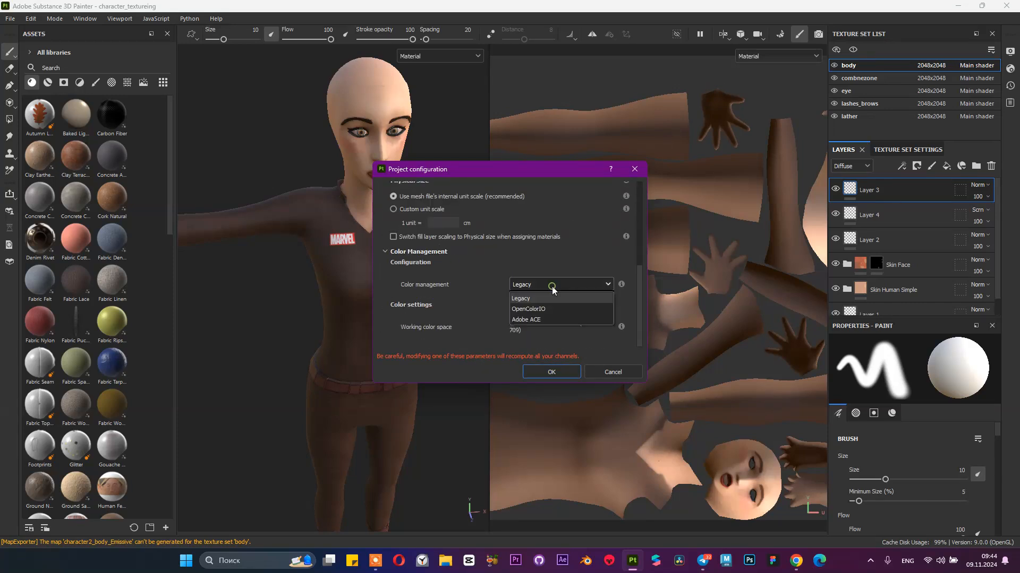
{"action": "left_click", "coordinate": [552, 286]}
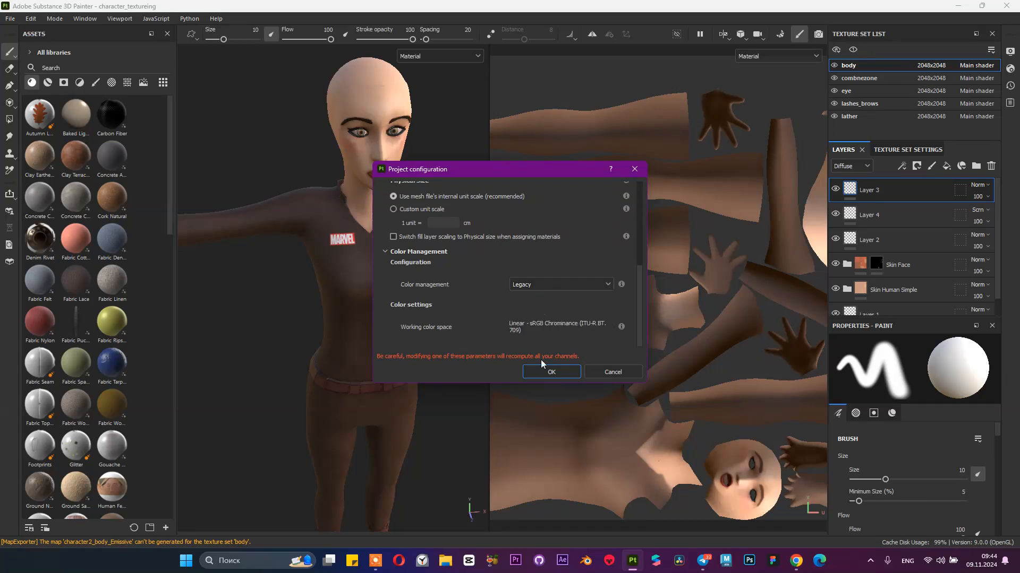
{"action": "left_click", "coordinate": [551, 371]}
Step: Inspect the character in the 3D view and examine the body texture set's channel list
{"action": "scroll", "coordinate": [439, 299], "scroll_direction": "down", "scroll_amount": 3}
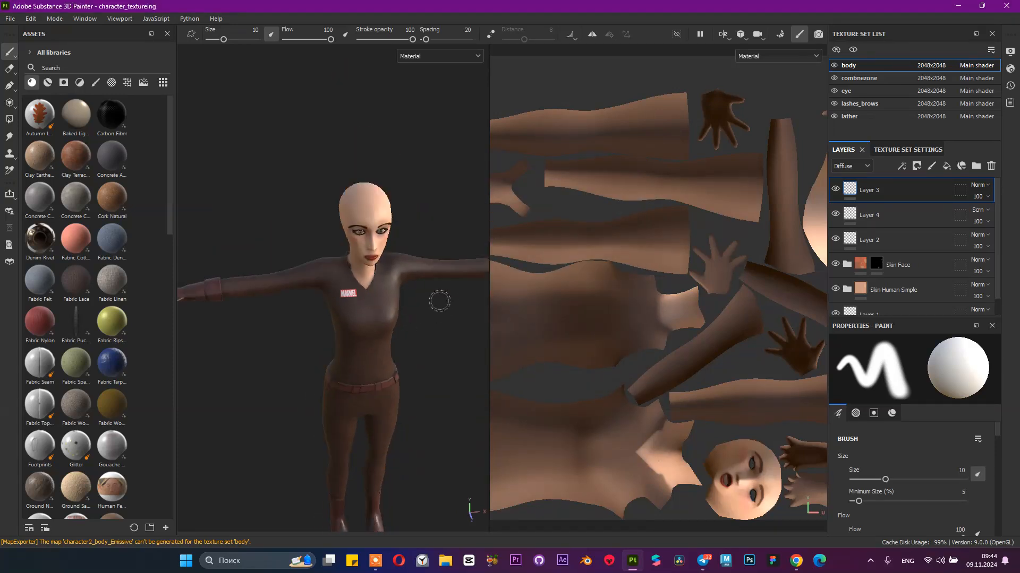
{"action": "scroll", "coordinate": [438, 302], "scroll_direction": "up", "scroll_amount": 6}
{"action": "left_click", "coordinate": [906, 150]}
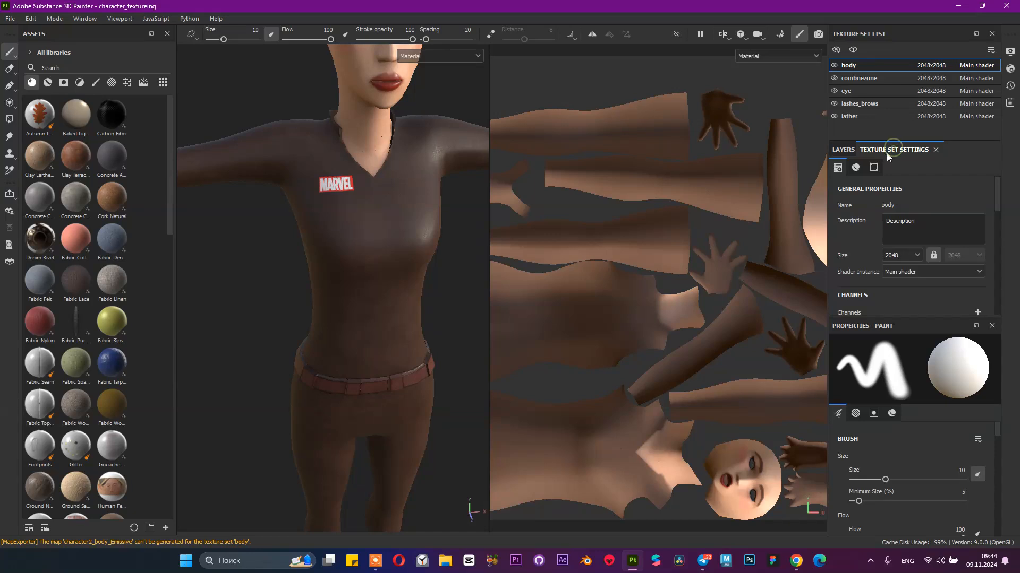
{"action": "scroll", "coordinate": [930, 211], "scroll_direction": "down", "scroll_amount": 3}
Step: Examine the main shader's parameters and the available shaders, and close the shader settings
{"action": "left_click", "coordinate": [1010, 69]}
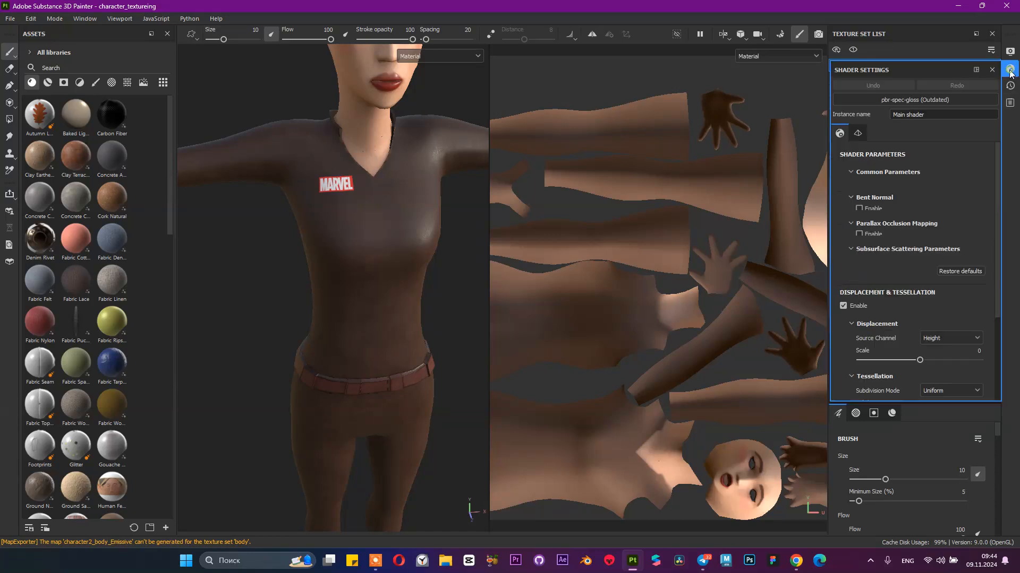
{"action": "scroll", "coordinate": [907, 180], "scroll_direction": "down", "scroll_amount": 10}
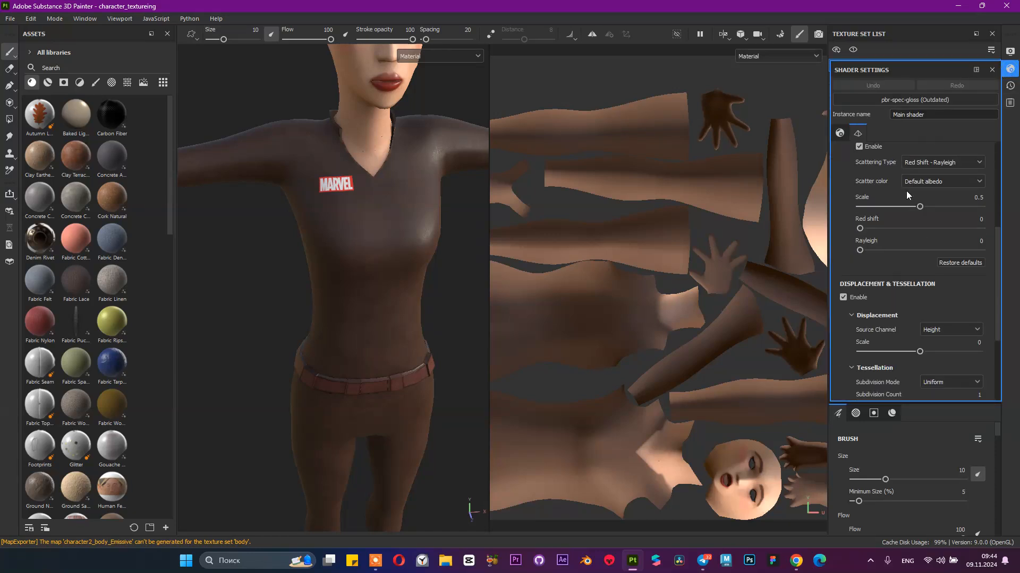
{"action": "scroll", "coordinate": [908, 205], "scroll_direction": "up", "scroll_amount": 10}
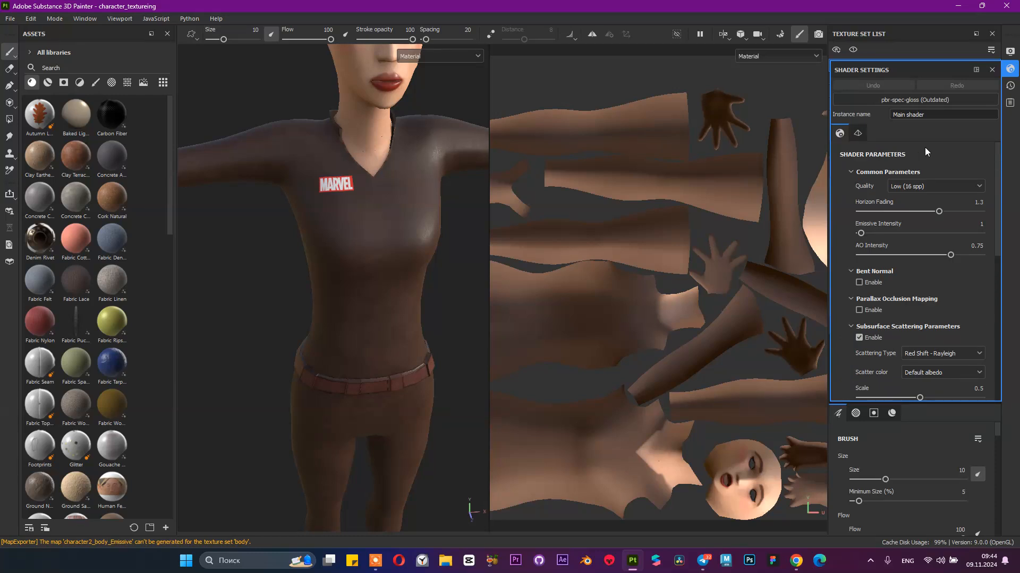
{"action": "left_click", "coordinate": [924, 99]}
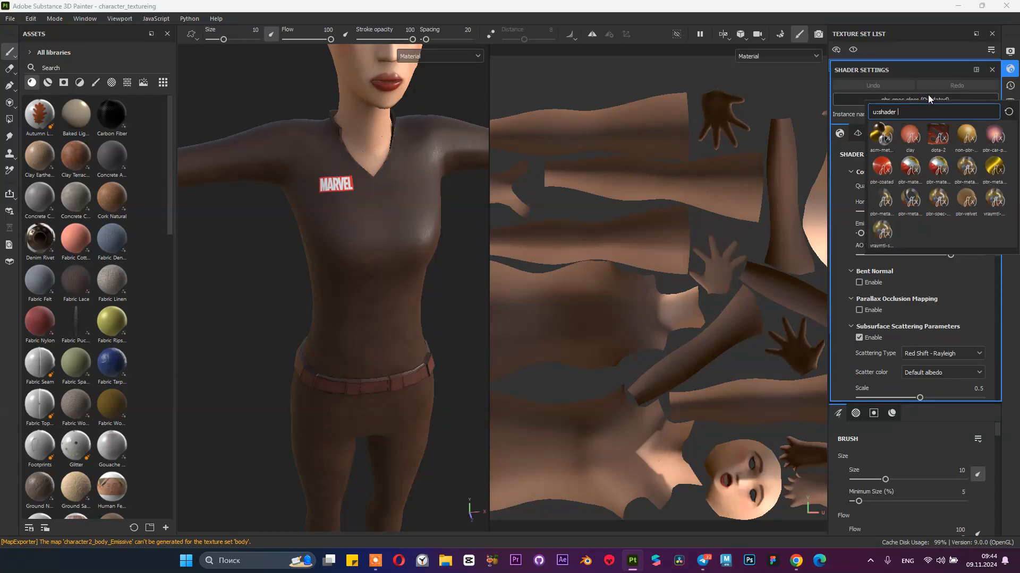
{"action": "left_click", "coordinate": [929, 94]}
{"action": "left_click", "coordinate": [851, 100]}
{"action": "left_click", "coordinate": [828, 109]}
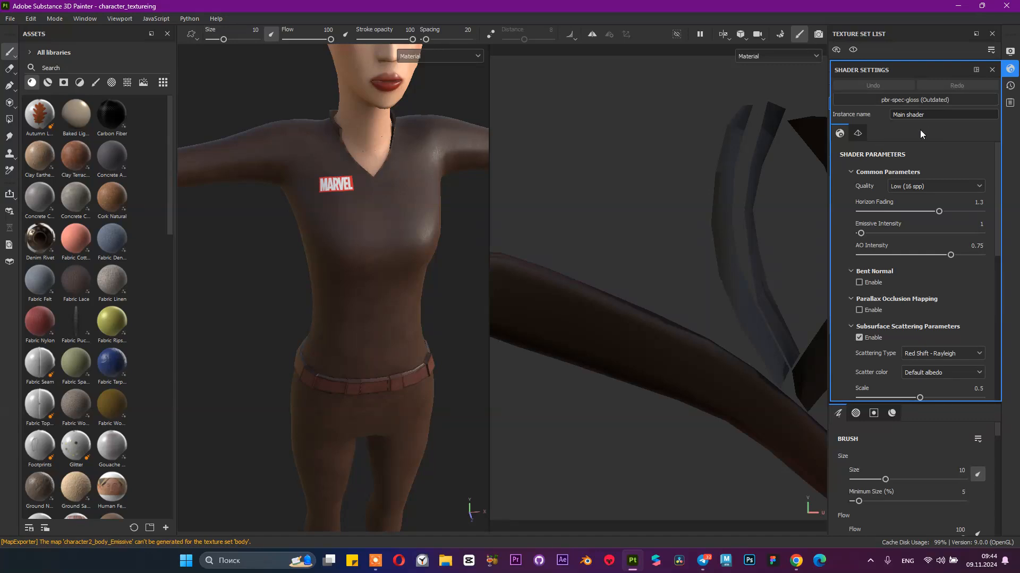
{"action": "left_click", "coordinate": [992, 70]}
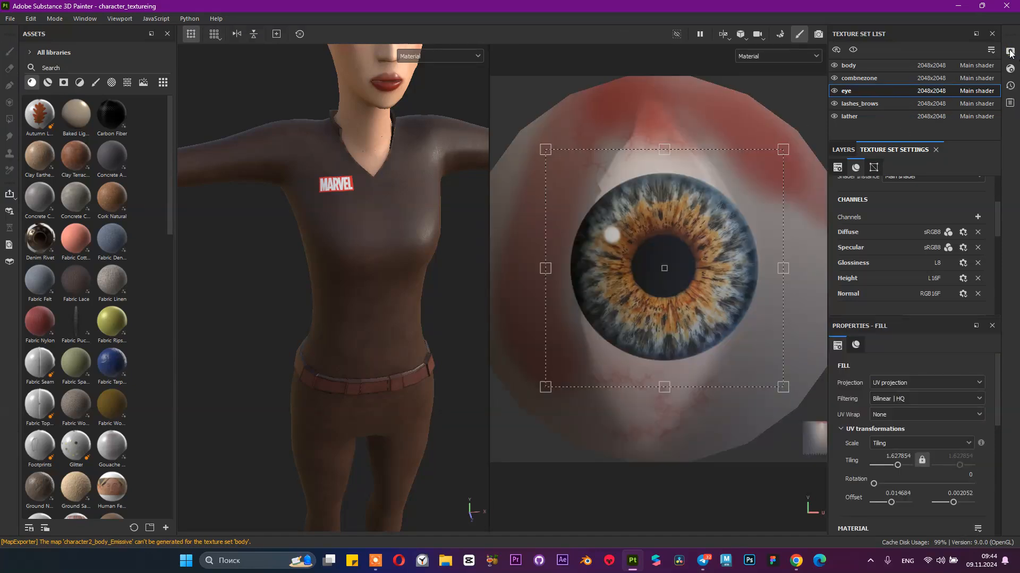
Step: Look through the environment, camera and viewport display settings, and close them
{"action": "left_click", "coordinate": [1009, 52]}
{"action": "left_click", "coordinate": [1009, 51]}
{"action": "left_click", "coordinate": [1009, 52]}
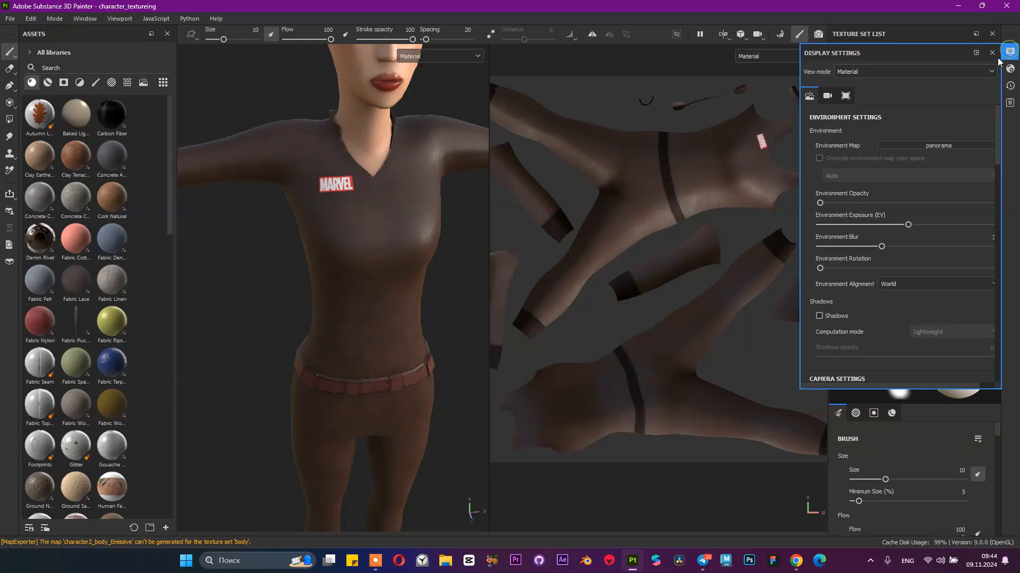
{"action": "scroll", "coordinate": [881, 122], "scroll_direction": "down", "scroll_amount": 6}
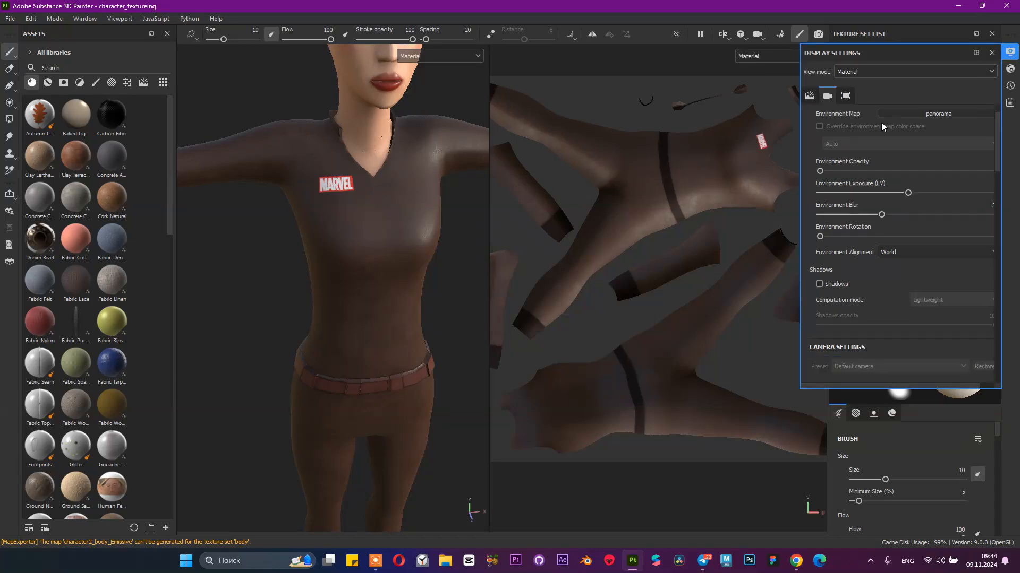
{"action": "scroll", "coordinate": [880, 122], "scroll_direction": "down", "scroll_amount": 12}
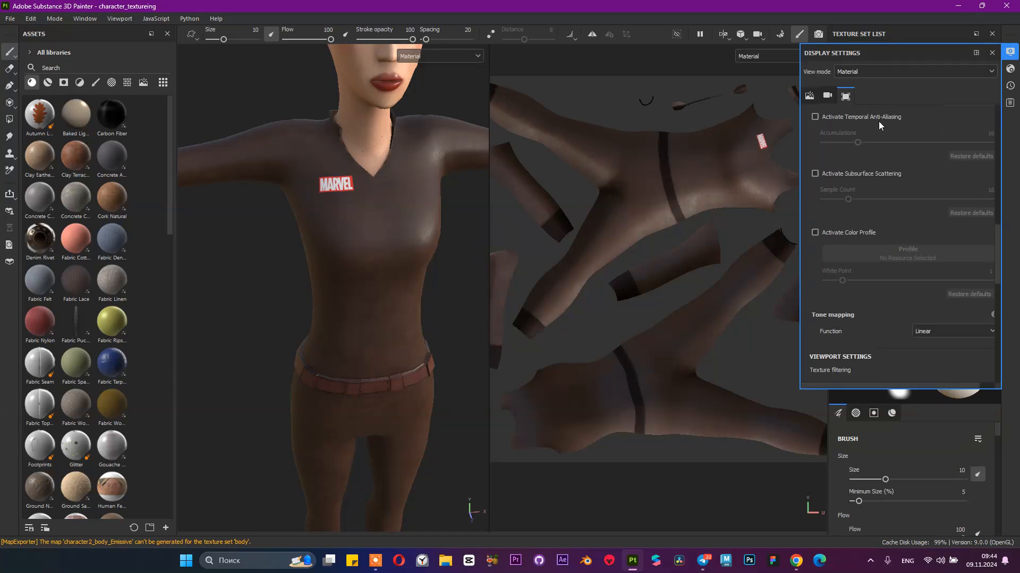
{"action": "left_click", "coordinate": [991, 52]}
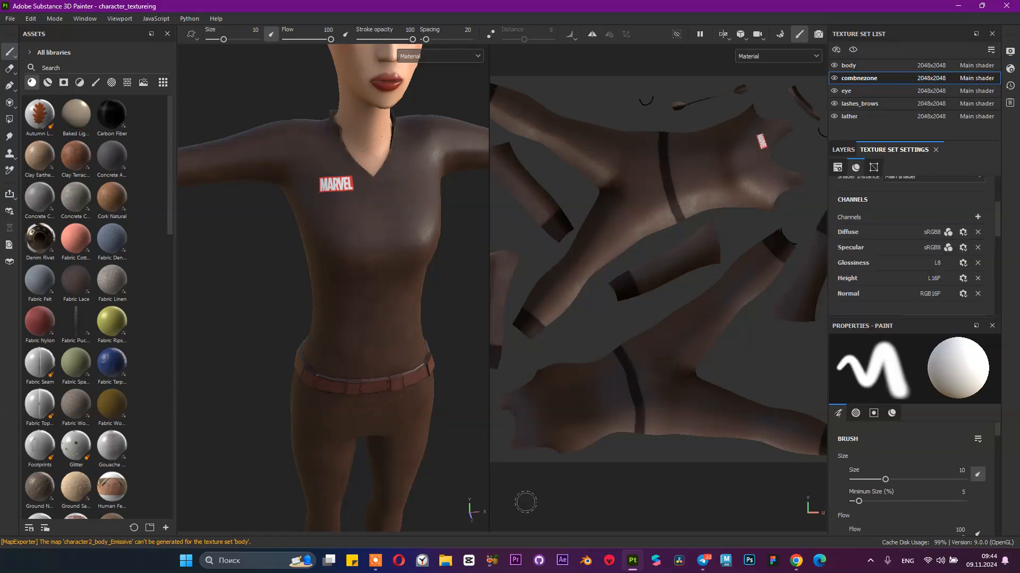
Step: Glance at the paused Maya Arnold texture export tutorial in Chrome and return to Painter
{"action": "mouse_move", "coordinate": [795, 560]}
{"action": "left_click", "coordinate": [757, 455]}
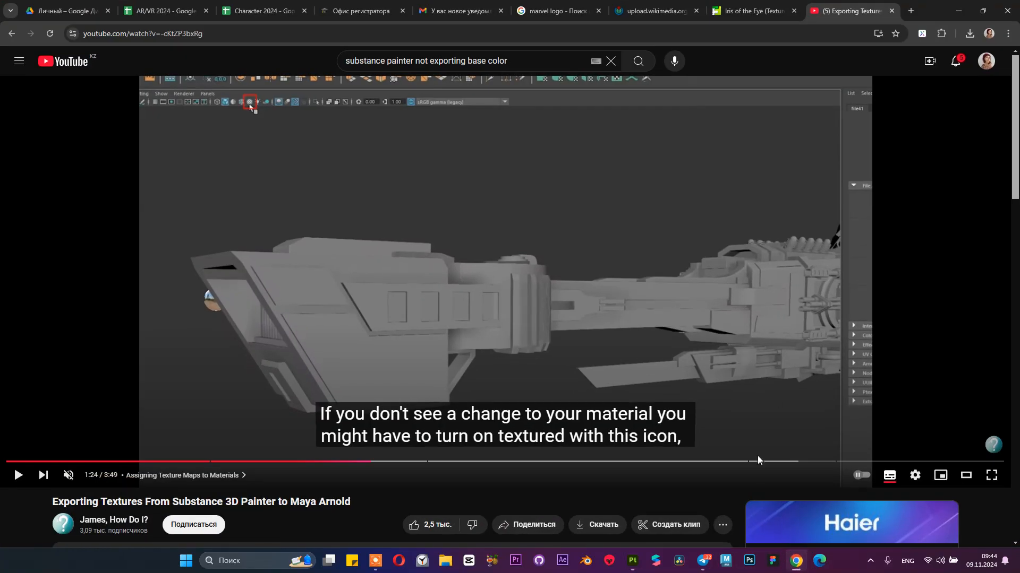
{"action": "left_click", "coordinate": [957, 13]}
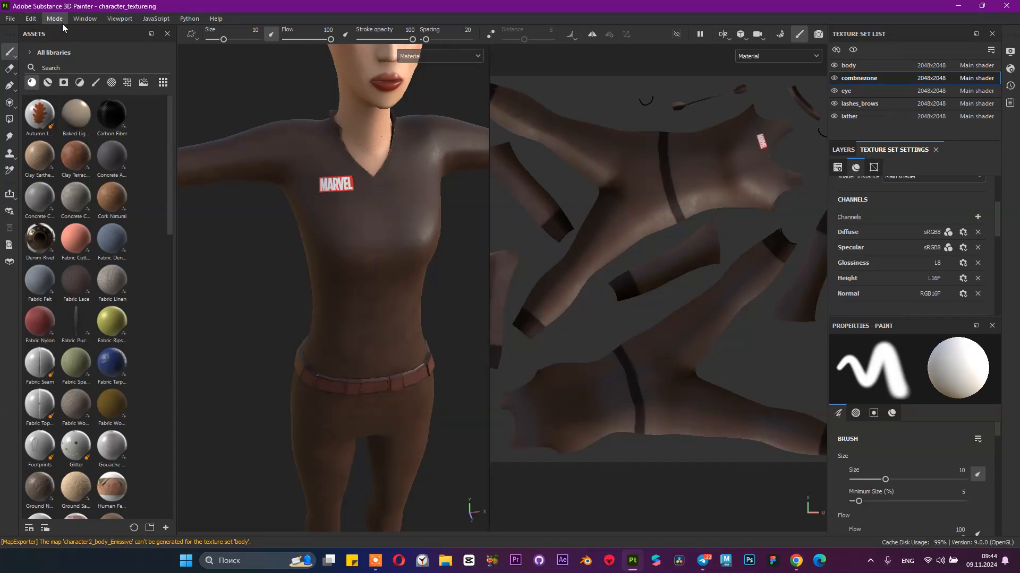
Step: Check the body set's output maps, export its textures to D:/texture again, and close the export window
{"action": "left_click", "coordinate": [34, 172]}
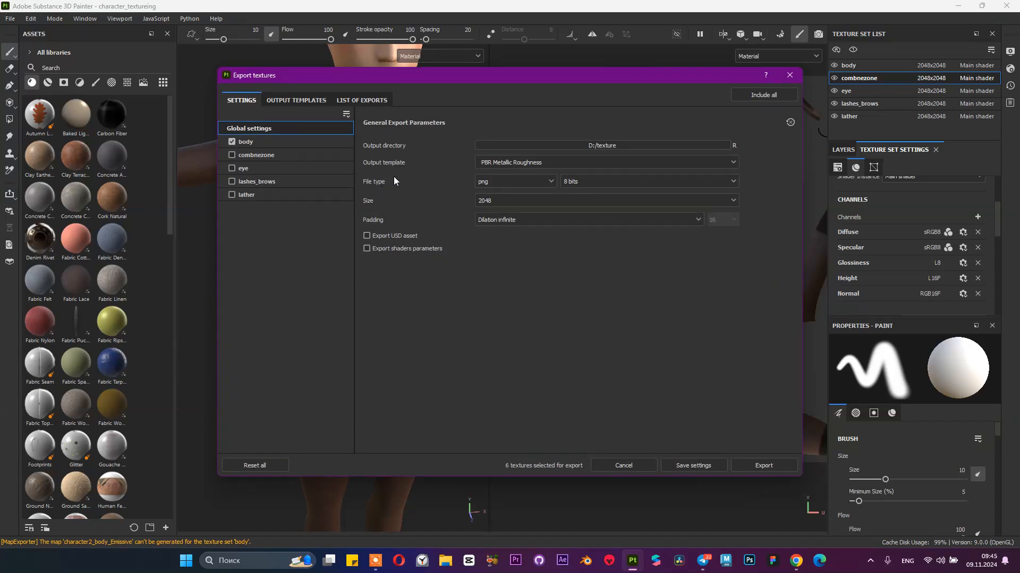
{"action": "left_click", "coordinate": [295, 141]}
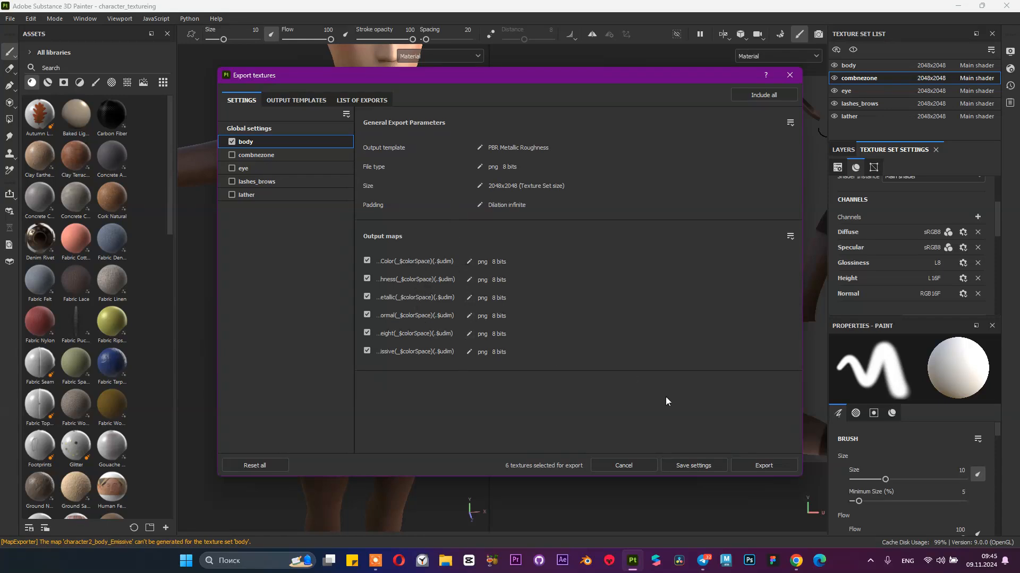
{"action": "left_click", "coordinate": [770, 467]}
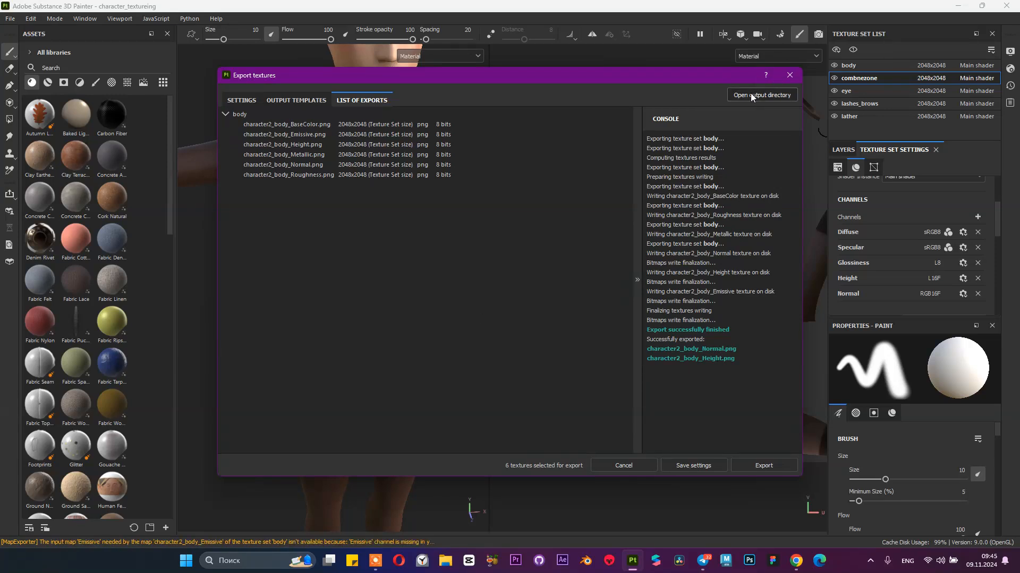
{"action": "left_click", "coordinate": [790, 75]}
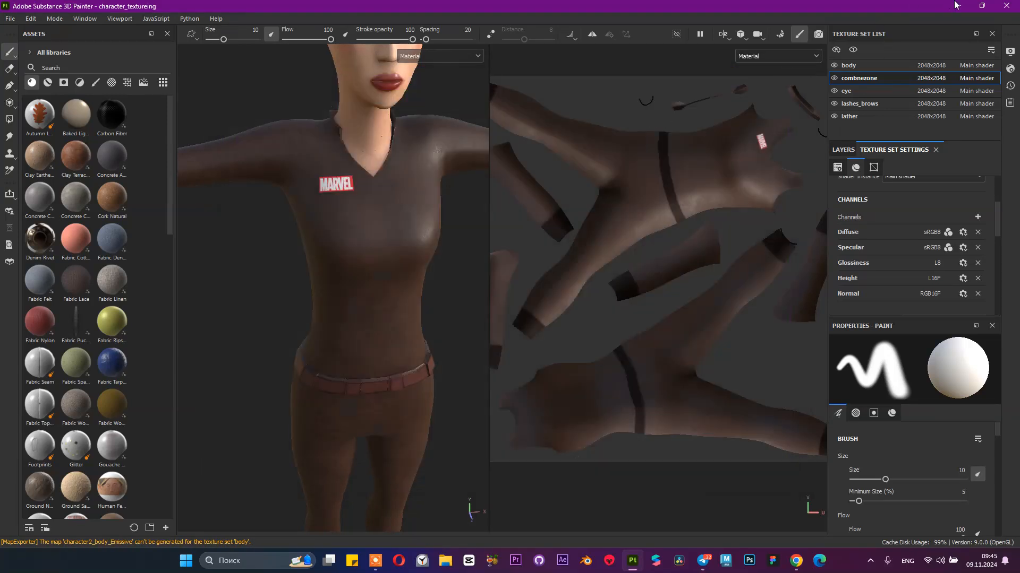
Step: Quit Substance 3D Painter, switch to Chrome and close the iris filter, Wikimedia and YouTube tutorial tabs
{"action": "left_click", "coordinate": [1007, 6]}
{"action": "left_click", "coordinate": [413, 296]}
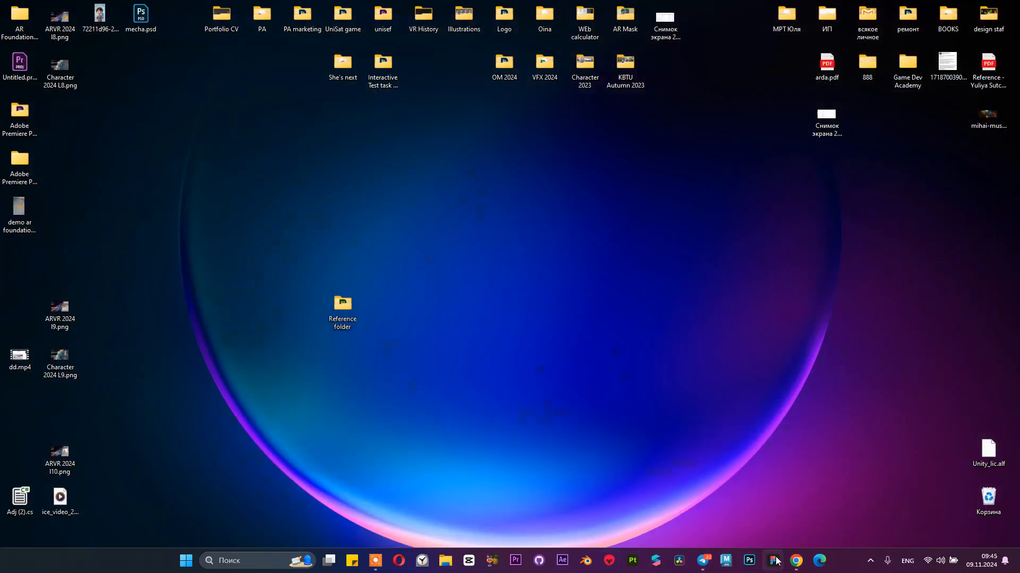
{"action": "left_click", "coordinate": [796, 561]}
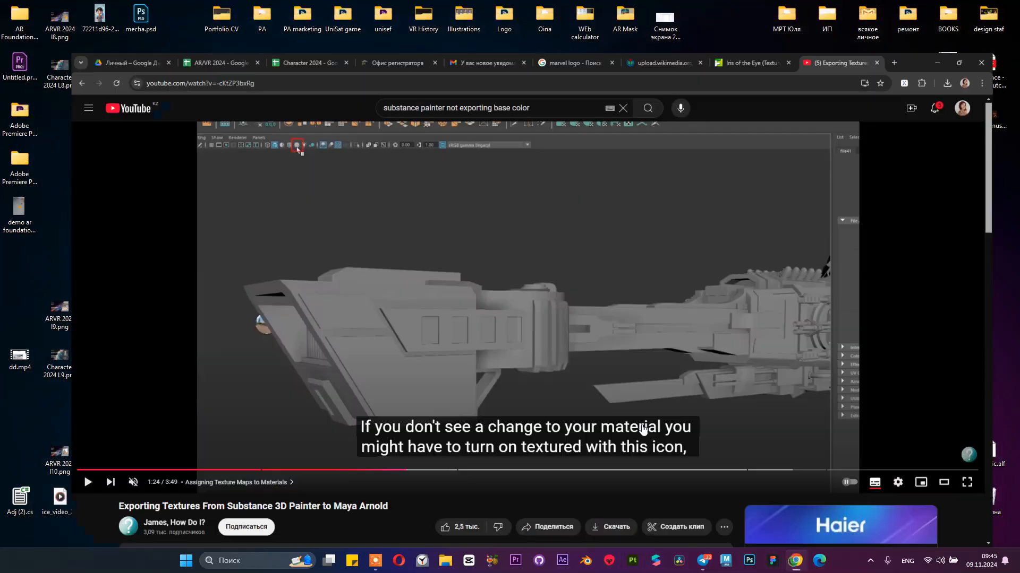
{"action": "left_click", "coordinate": [776, 9]}
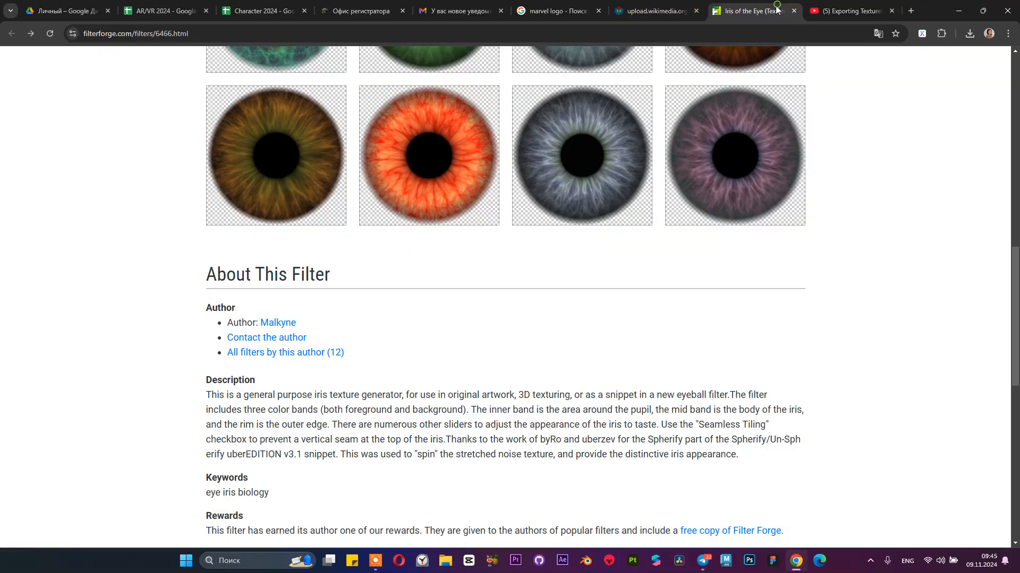
{"action": "middle_click", "coordinate": [738, 10]}
{"action": "middle_click", "coordinate": [635, 10]}
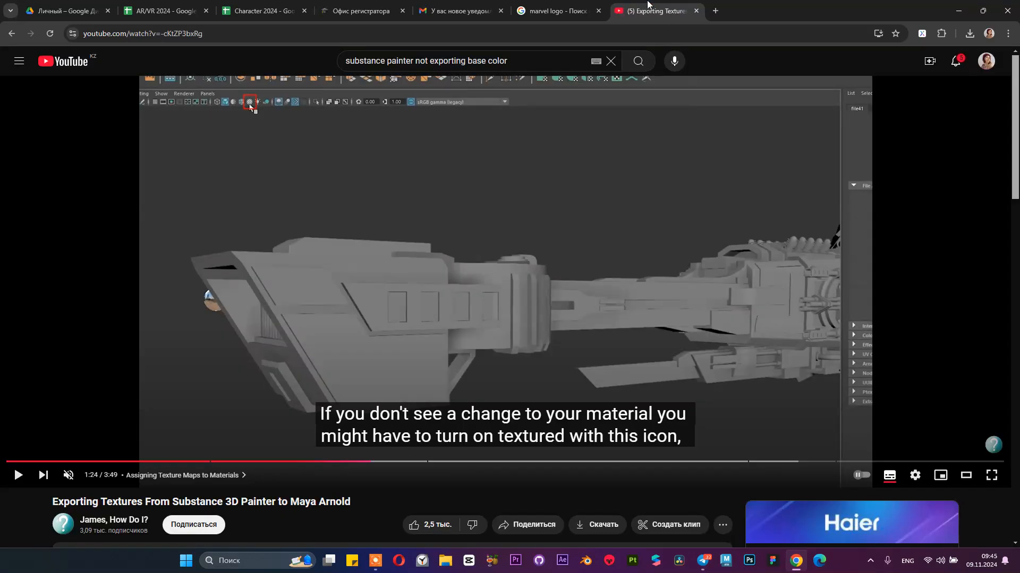
{"action": "middle_click", "coordinate": [649, 8]}
Step: Close the remaining YouTube tutorial tab and search Google in a new tab for "substance painter base color not export"
{"action": "left_click", "coordinate": [712, 10]}
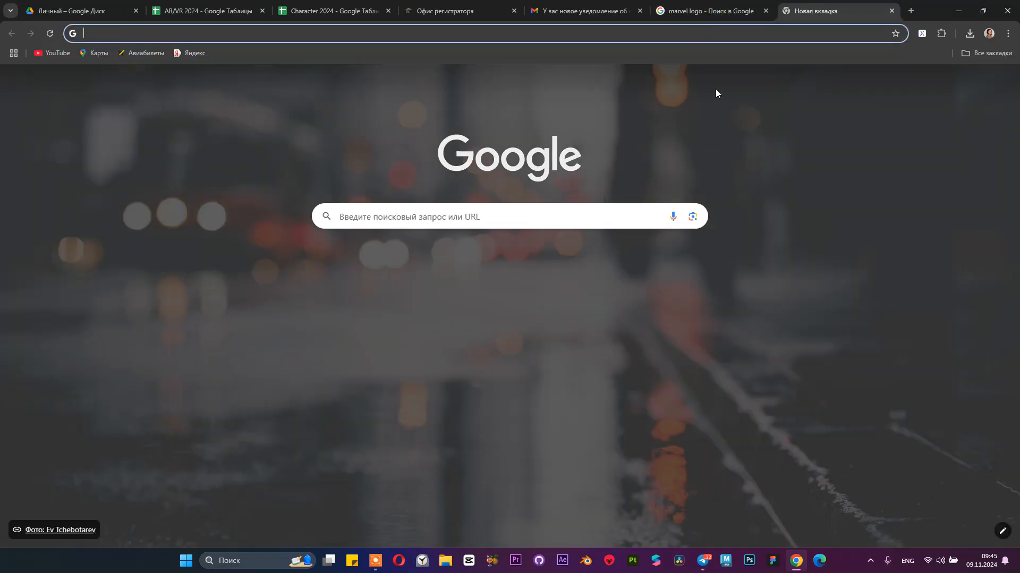
{"action": "type", "text": "su"}
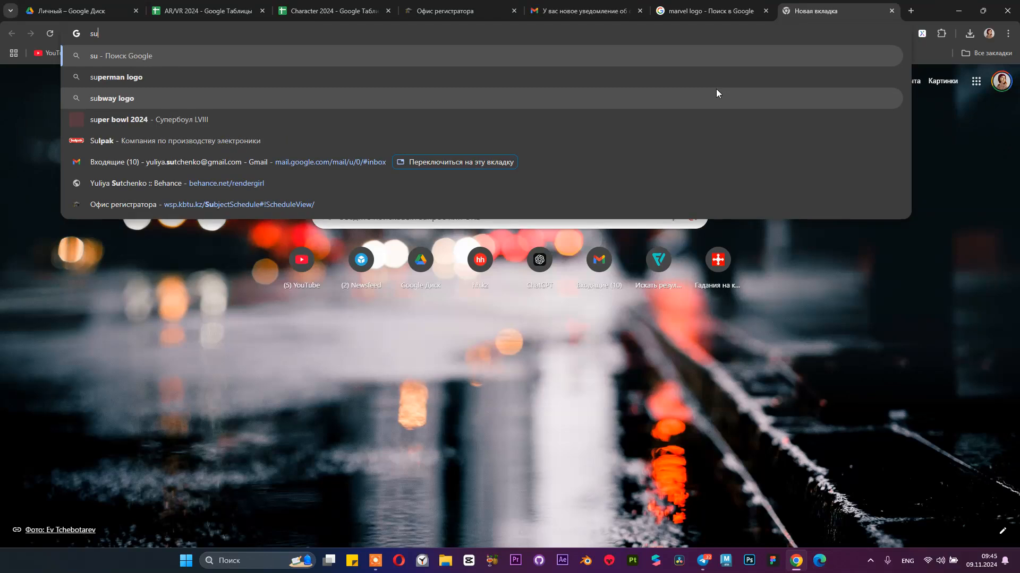
{"action": "type", "text": "bs"}
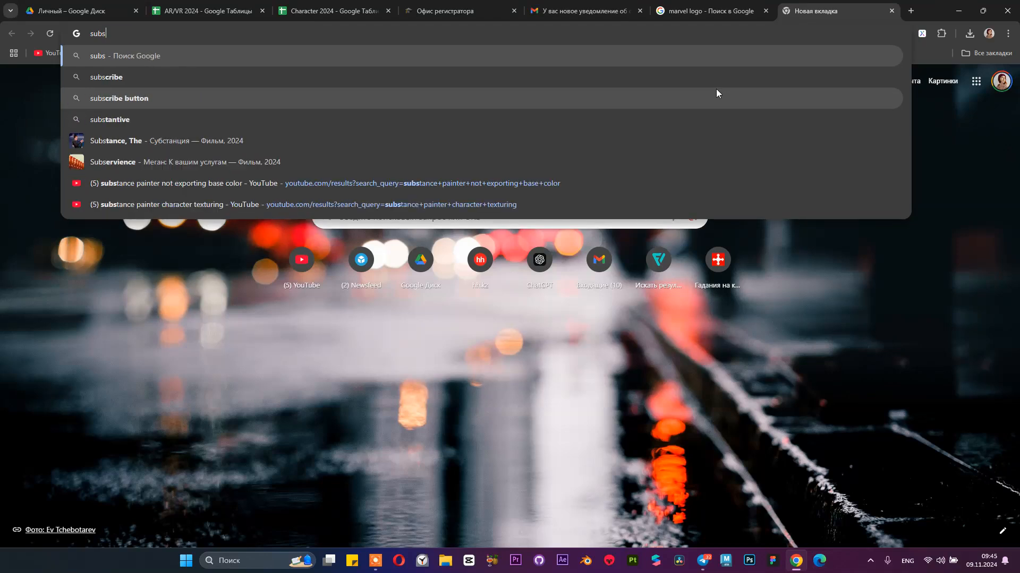
{"action": "key", "text": "Down"}
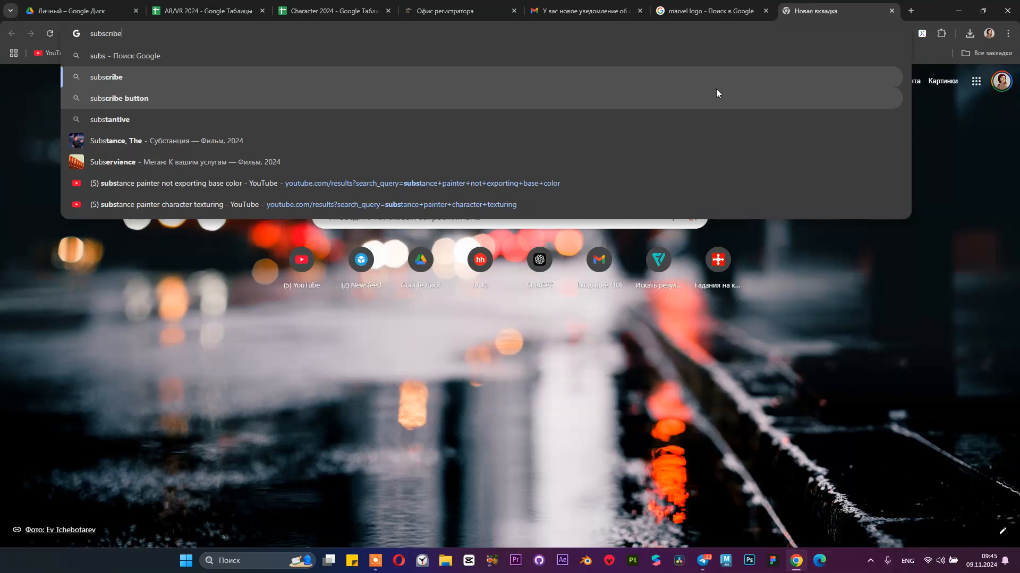
{"action": "key", "text": "Up"}
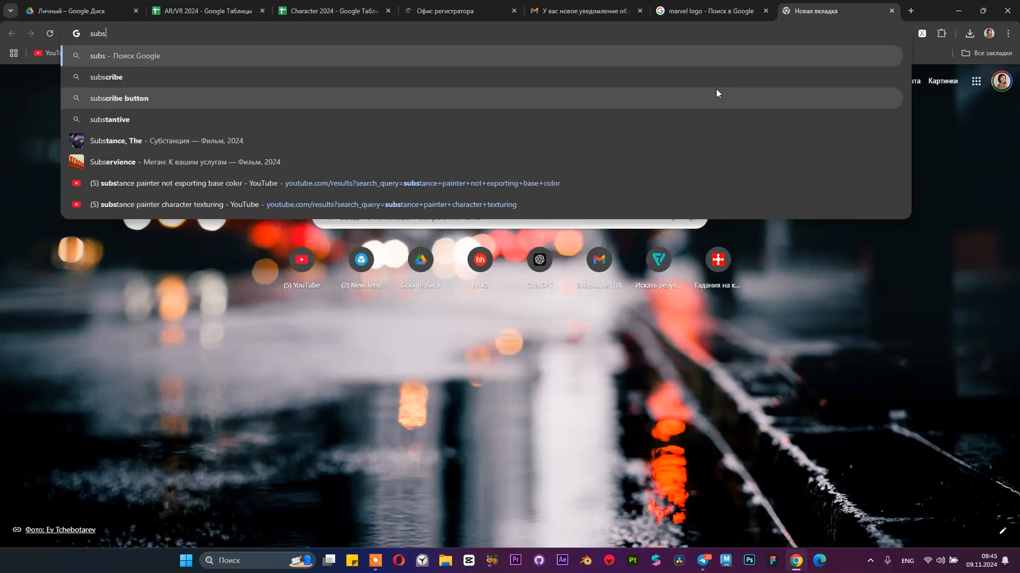
{"action": "type", "text": "tance painter "}
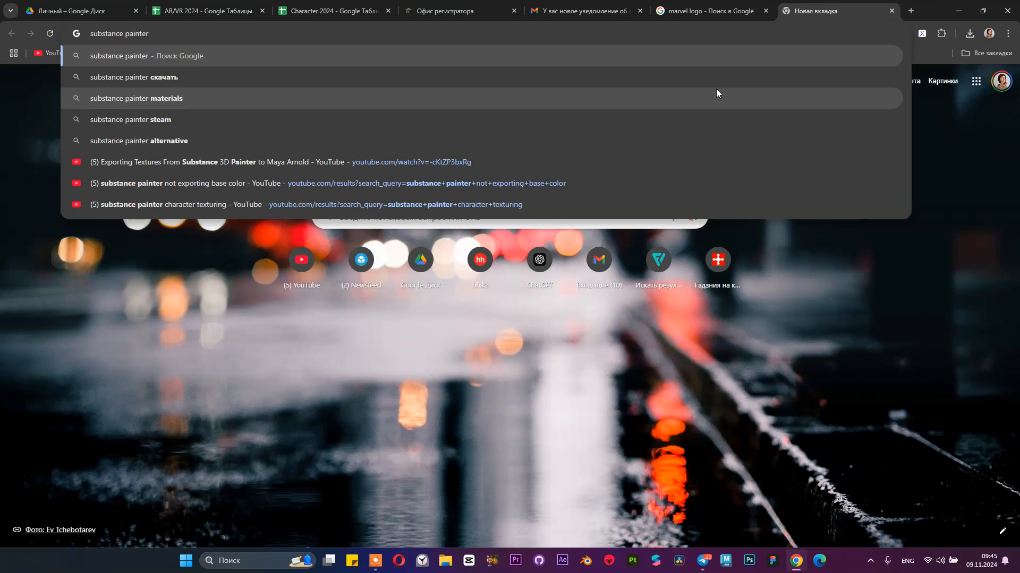
{"action": "type", "text": "ba"}
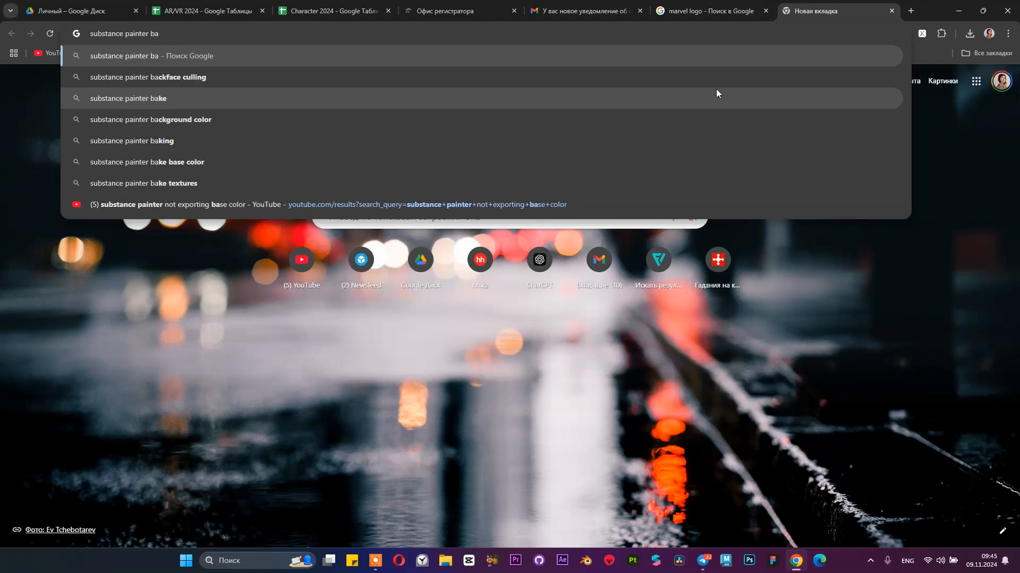
{"action": "type", "text": "se "}
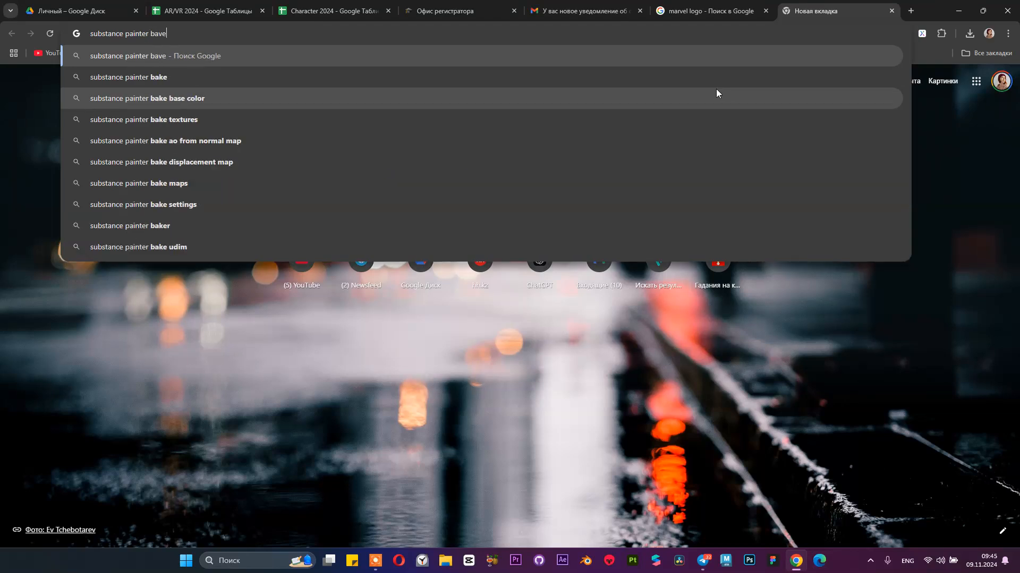
{"action": "type", "text": "co"}
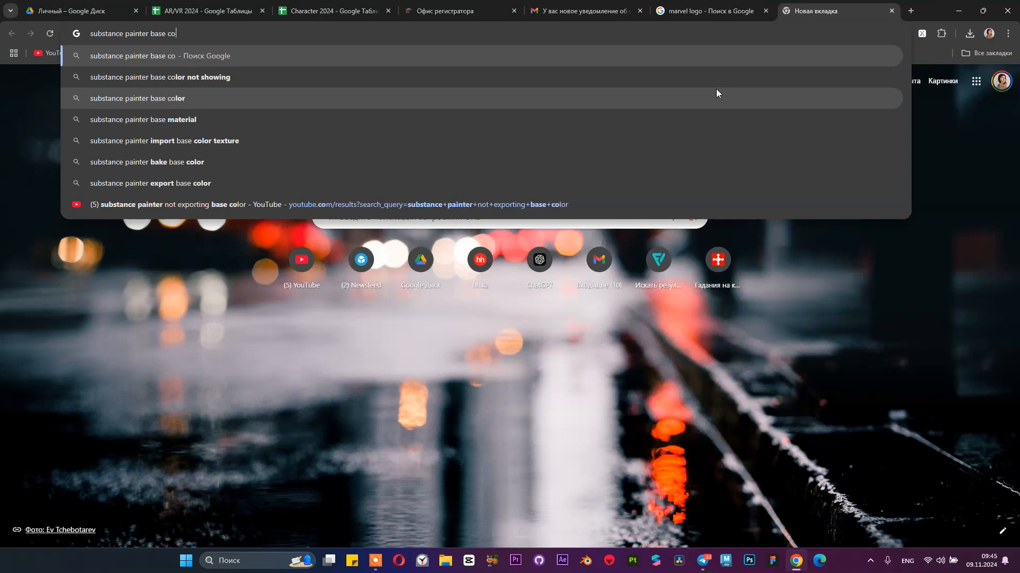
{"action": "type", "text": "lor not "}
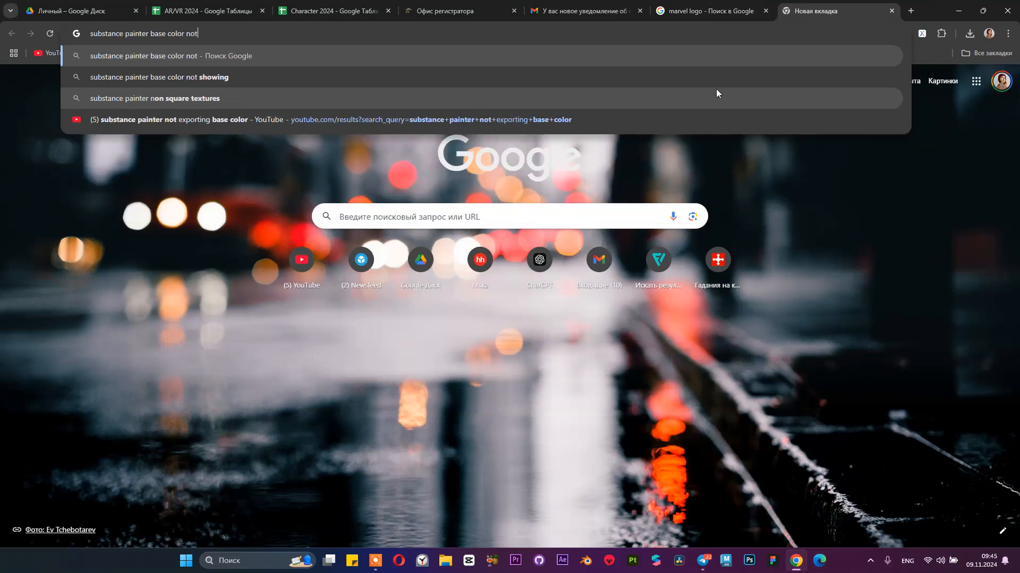
{"action": "type", "text": "export"}
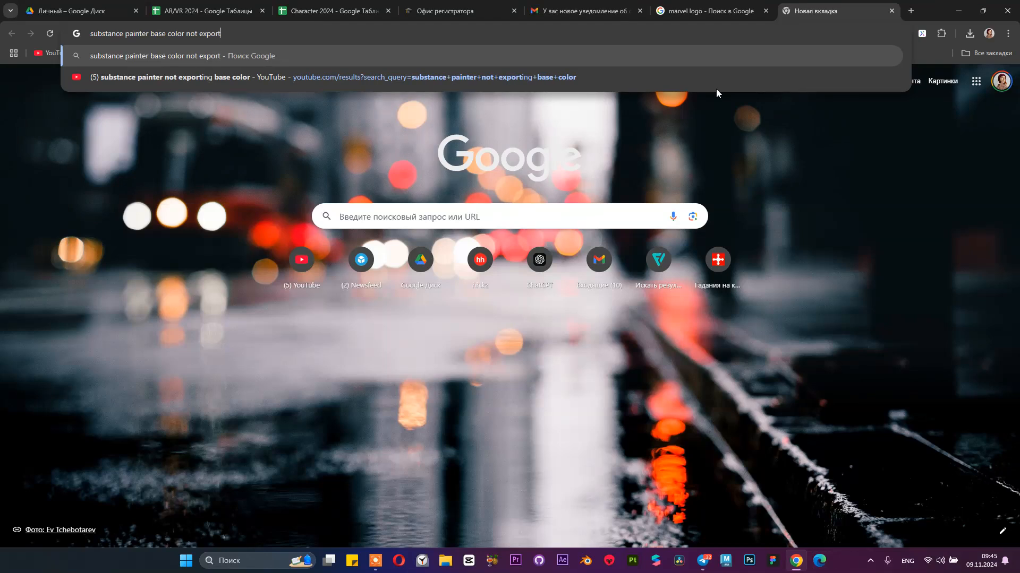
{"action": "key", "text": "Return"}
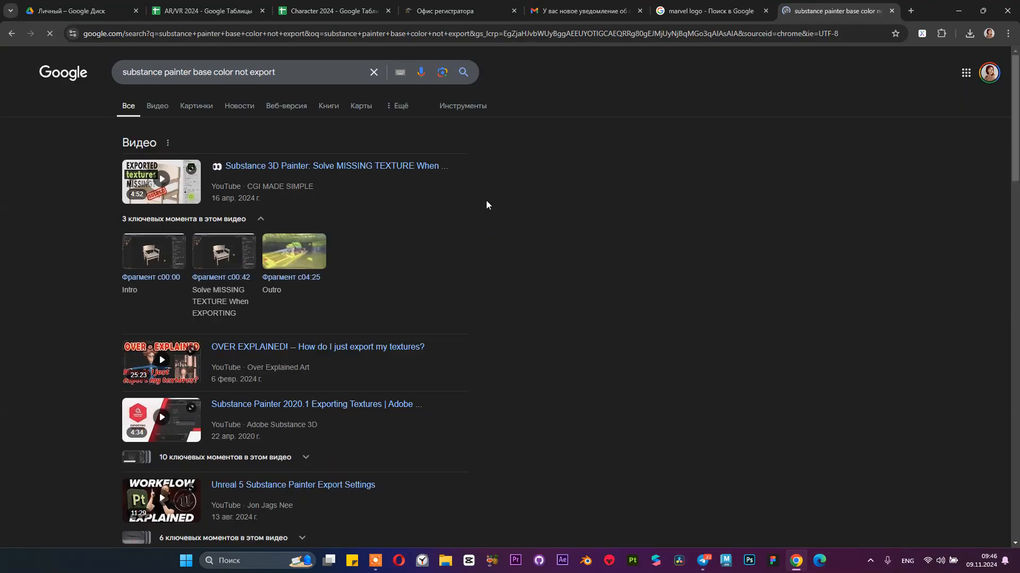
Step: Open the video "Substance 3D Painter: Solve MISSING TEXTURE When EXPORTING" in a separate tab and skip its advertisement
{"action": "right_click", "coordinate": [438, 167]}
{"action": "left_click", "coordinate": [462, 176]}
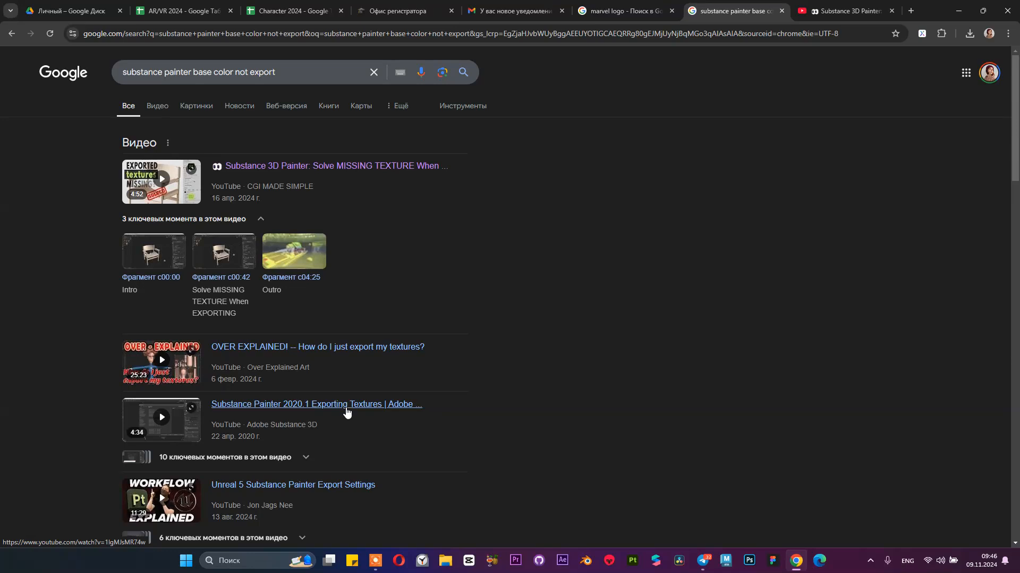
{"action": "scroll", "coordinate": [346, 413], "scroll_direction": "down", "scroll_amount": 1}
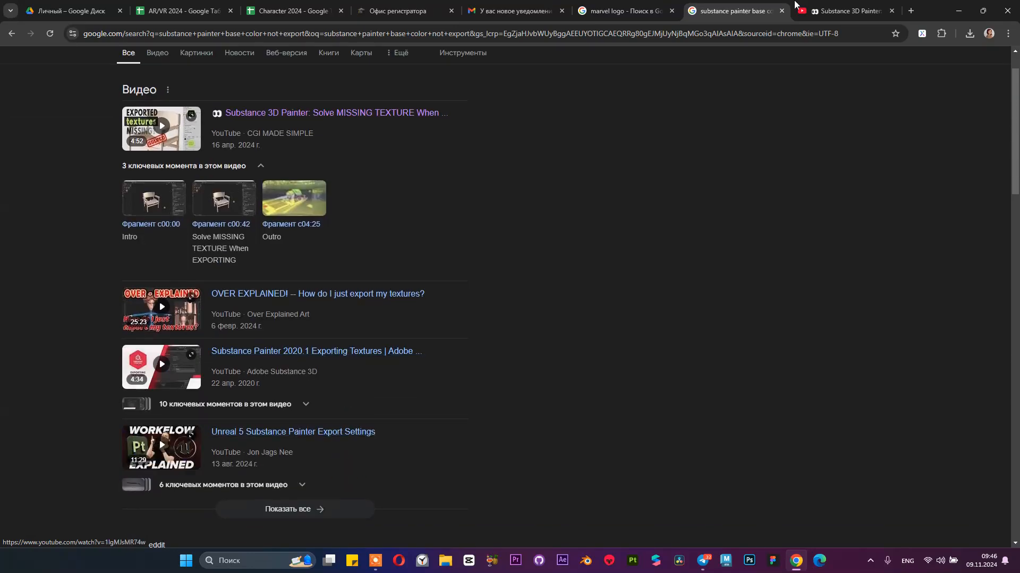
{"action": "left_click", "coordinate": [824, 4]}
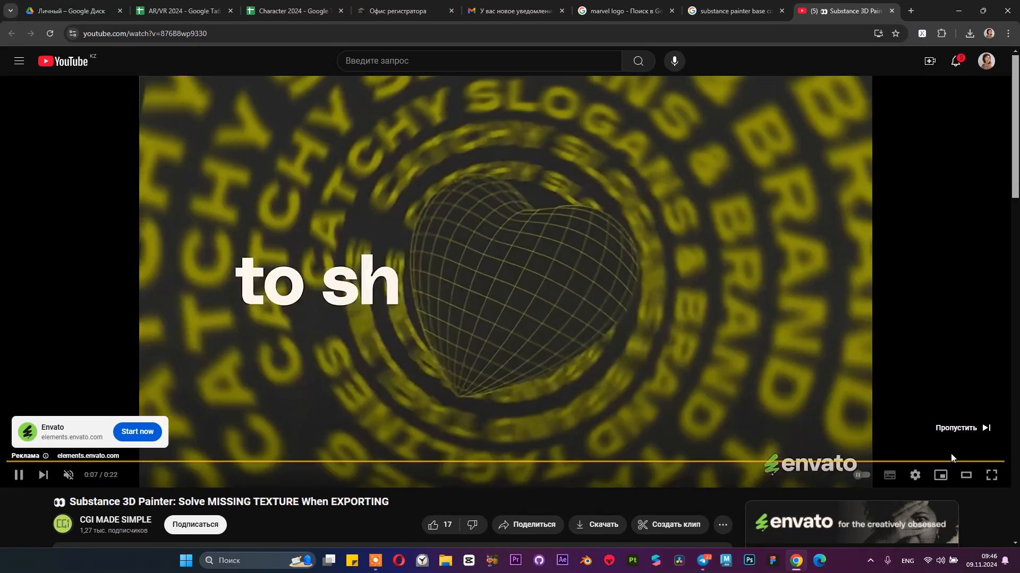
{"action": "left_click", "coordinate": [954, 429]}
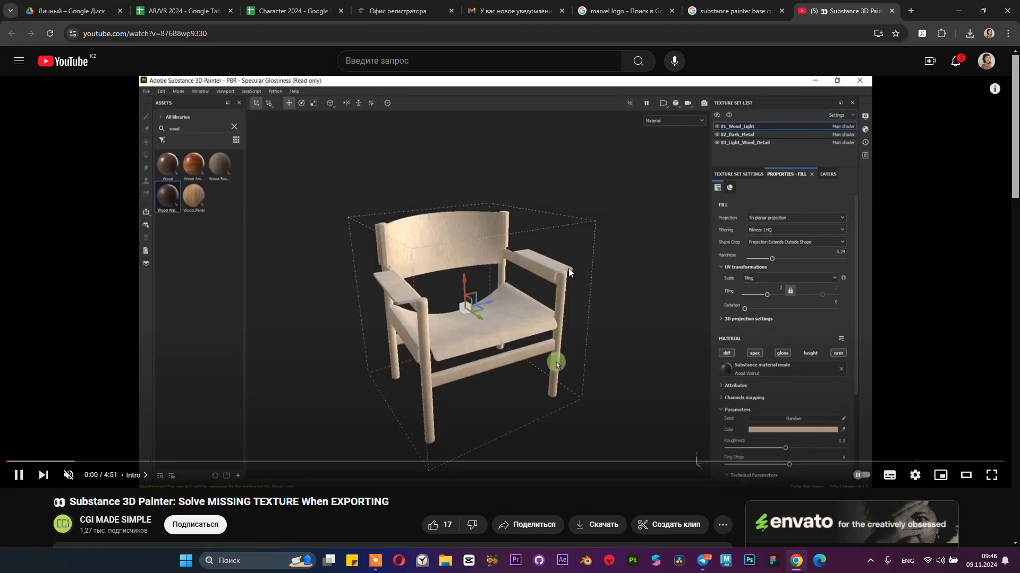
Step: Skim the missing-texture tutorial up to its export output templates section, pause it there, and minimize the browser
{"action": "key", "text": "Right"}
{"action": "key", "text": "Right"}
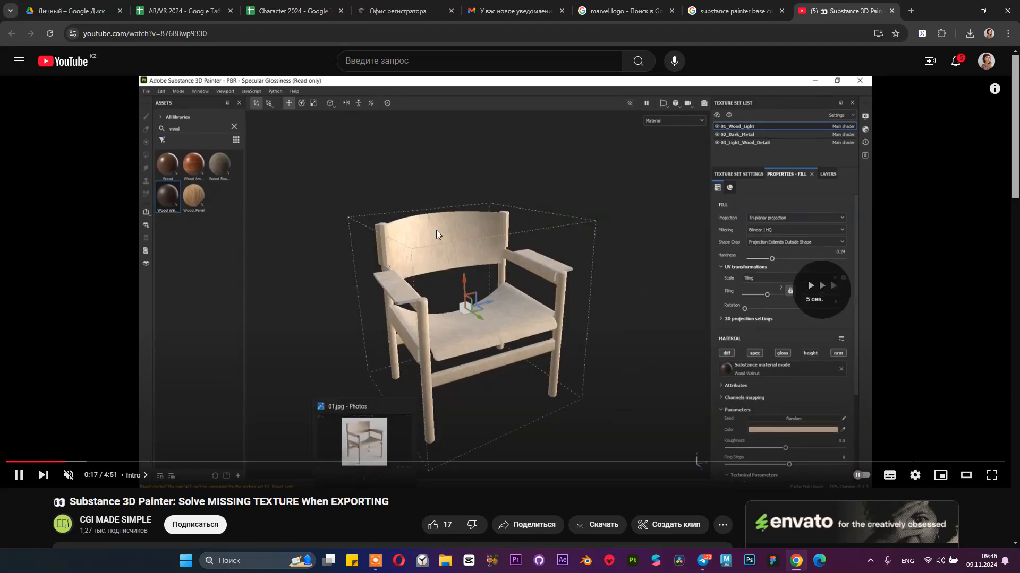
{"action": "key", "text": "Right"}
{"action": "key", "text": "Right"}
{"action": "key", "text": "Right"}
{"action": "key", "text": "Right"}
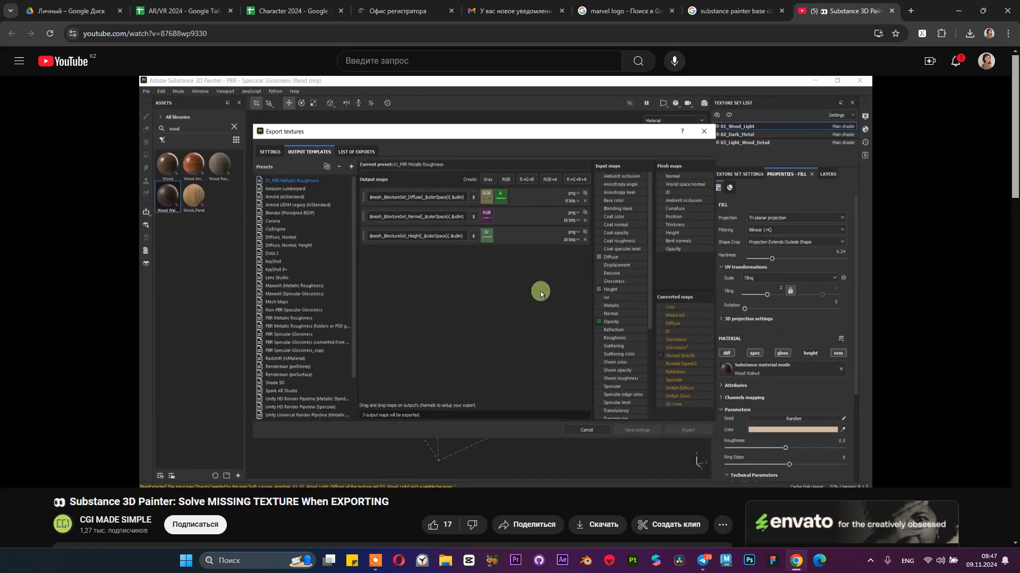
{"action": "left_click", "coordinate": [585, 329]}
{"action": "left_click", "coordinate": [959, 11]}
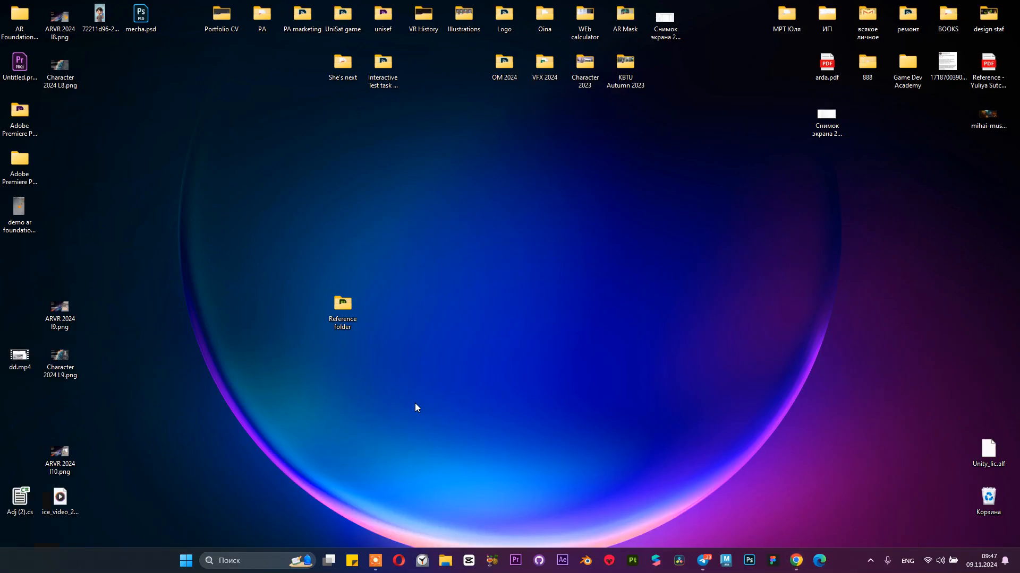
{"action": "mouse_move", "coordinate": [803, 571]}
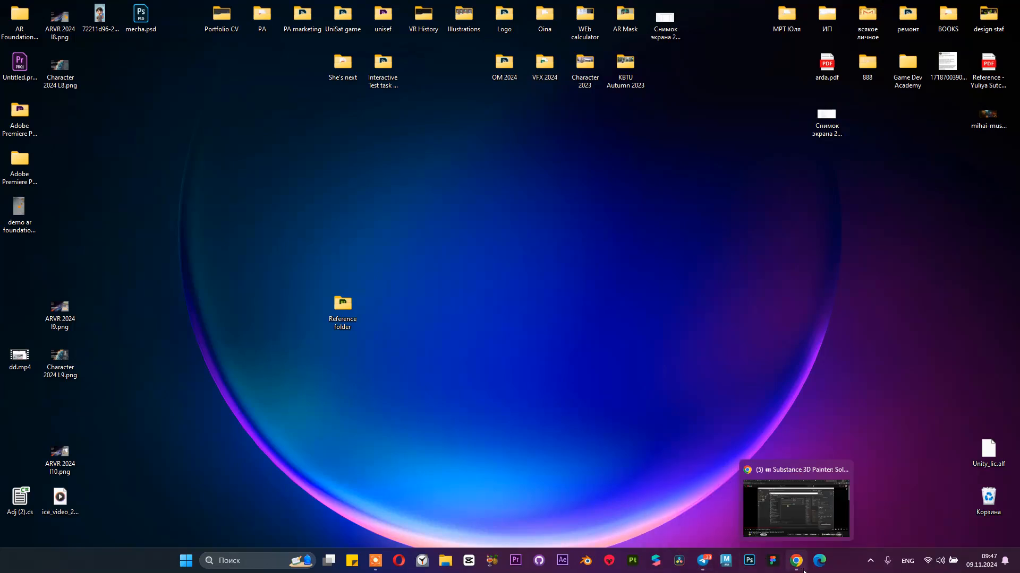
{"action": "left_click", "coordinate": [870, 560]}
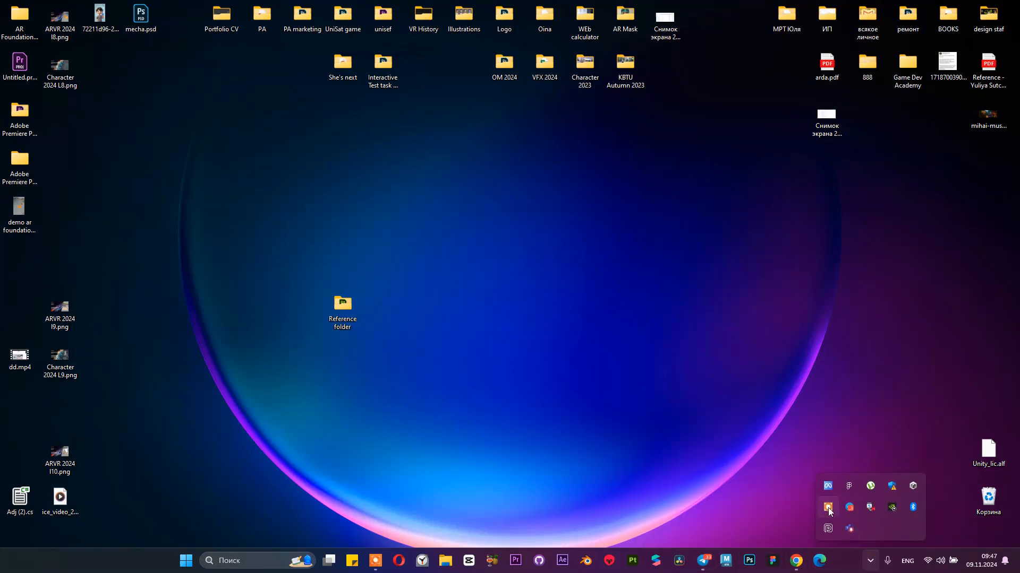